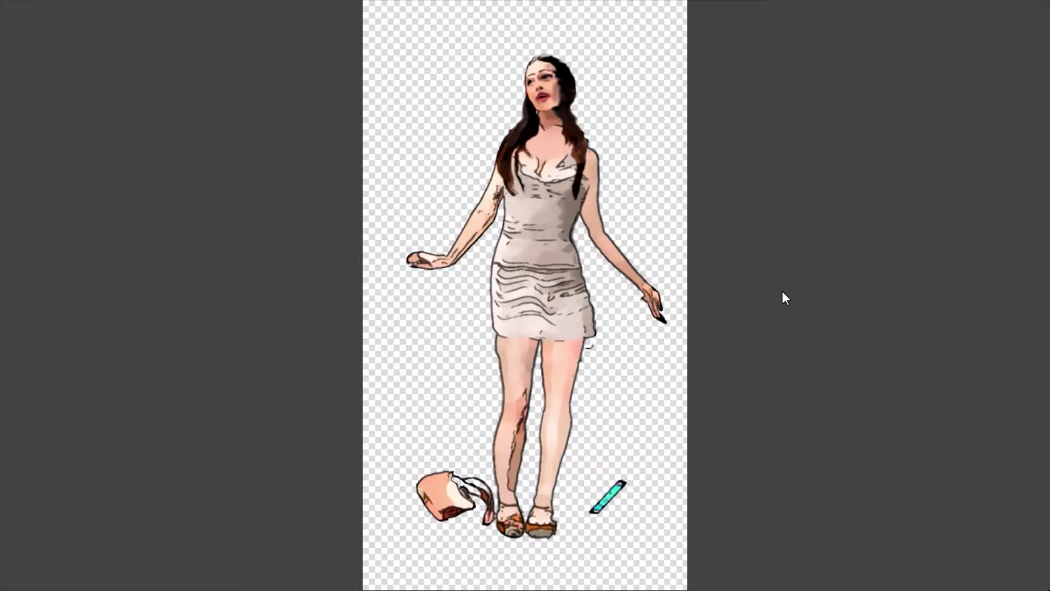
Step: Stop the running preview, set the preview frame rate to 25, and play the Woman Front Walk composition again
key(space)
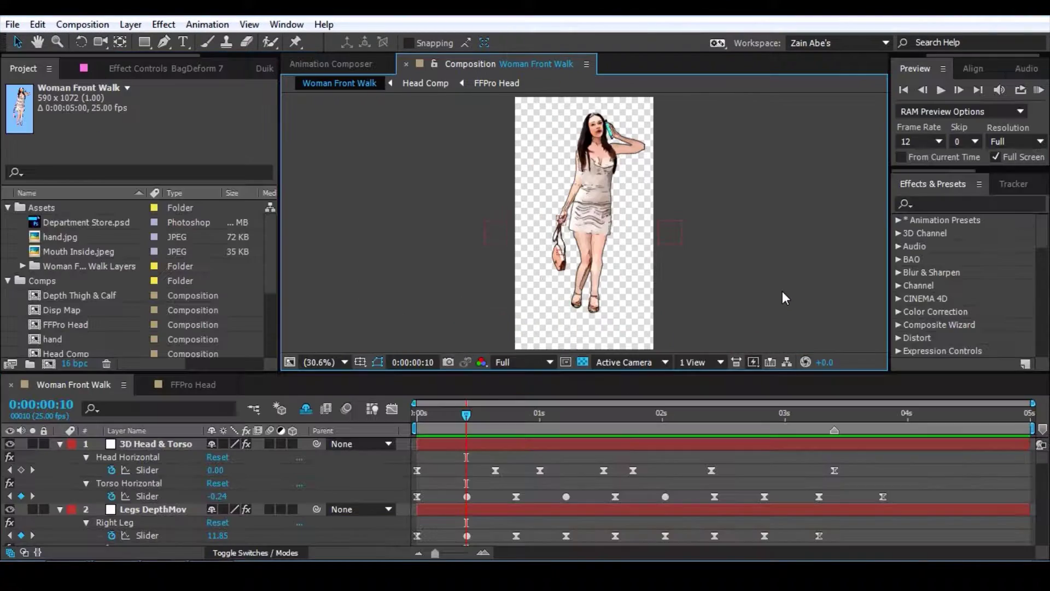
click(922, 141)
click(934, 163)
click(760, 229)
key(space)
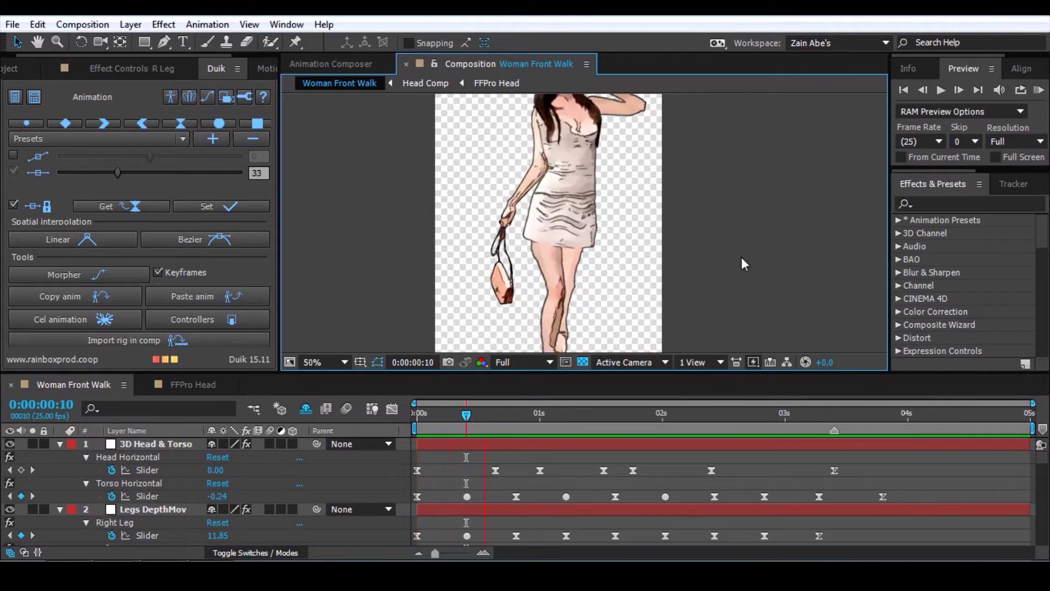
Step: Review the Woman Front Walk layer stack with its keyframes, from 3D Head & Torso through R Leg, and Duik's rigging tools
double_click(80, 385)
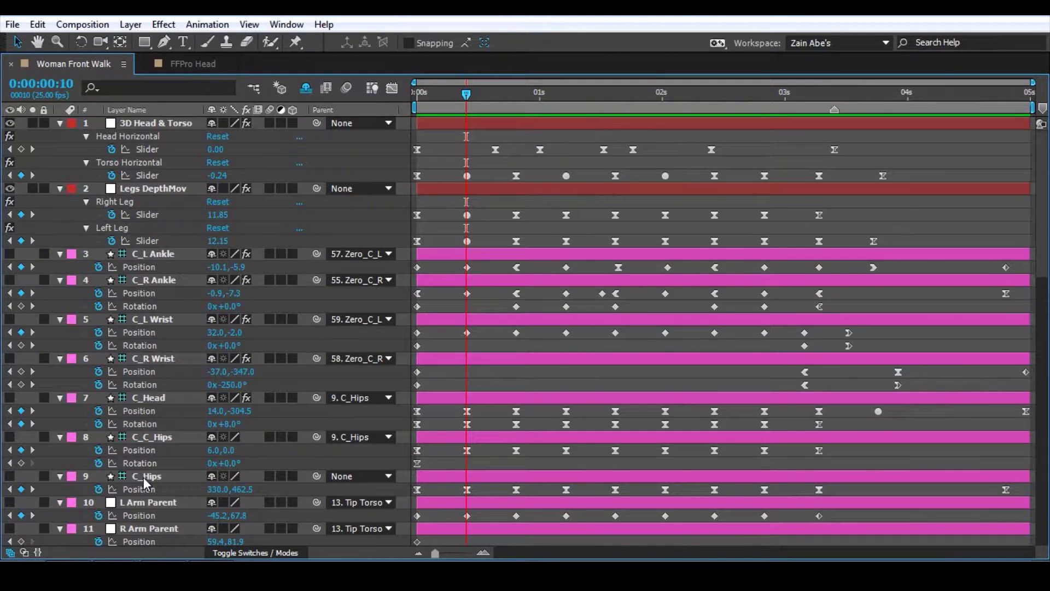
scroll(218, 435, down, 12)
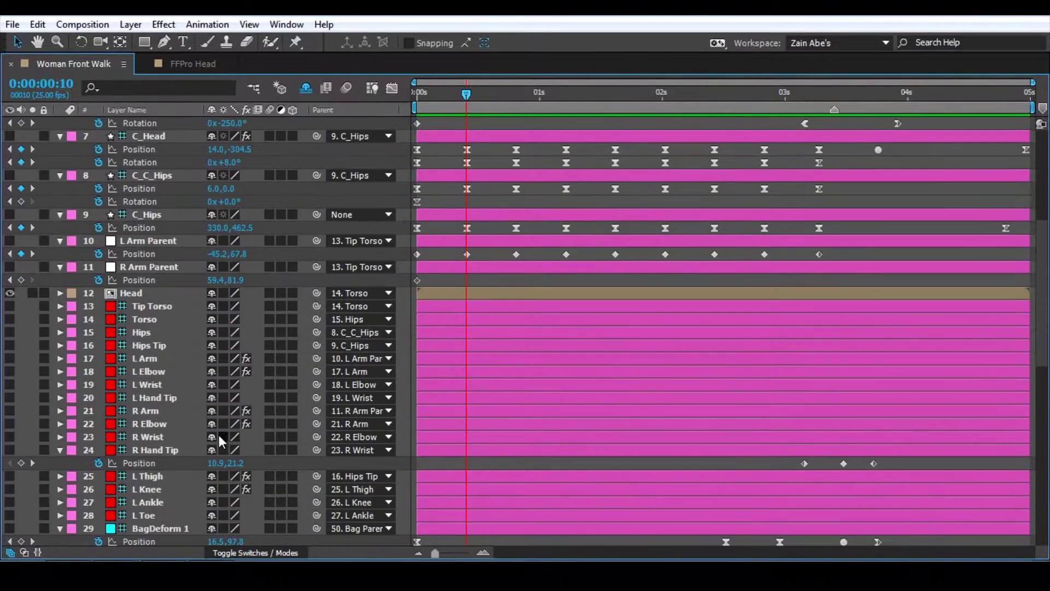
scroll(197, 443, down, 12)
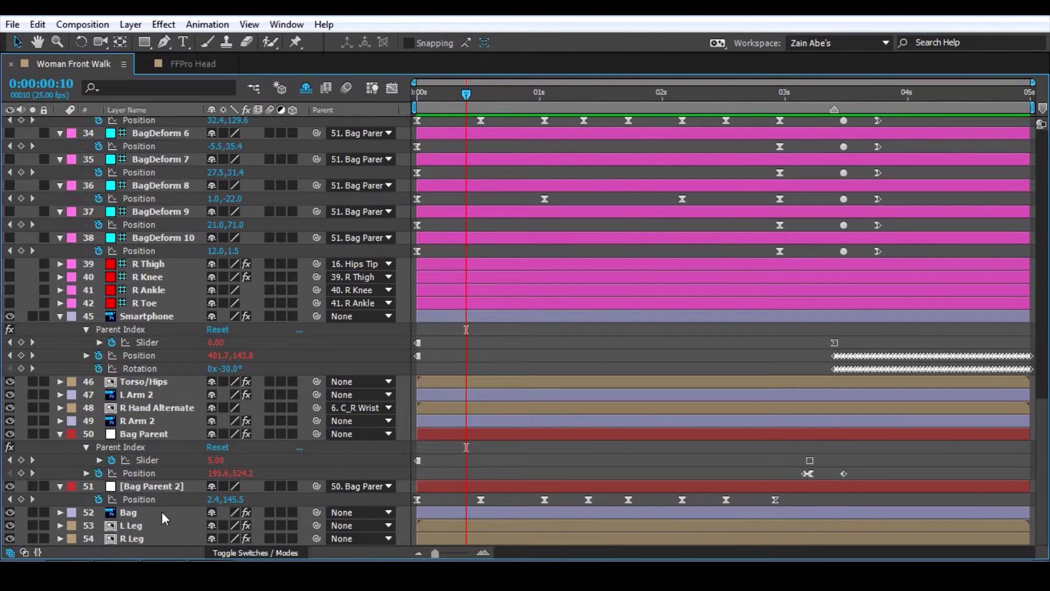
scroll(162, 511, up, 20)
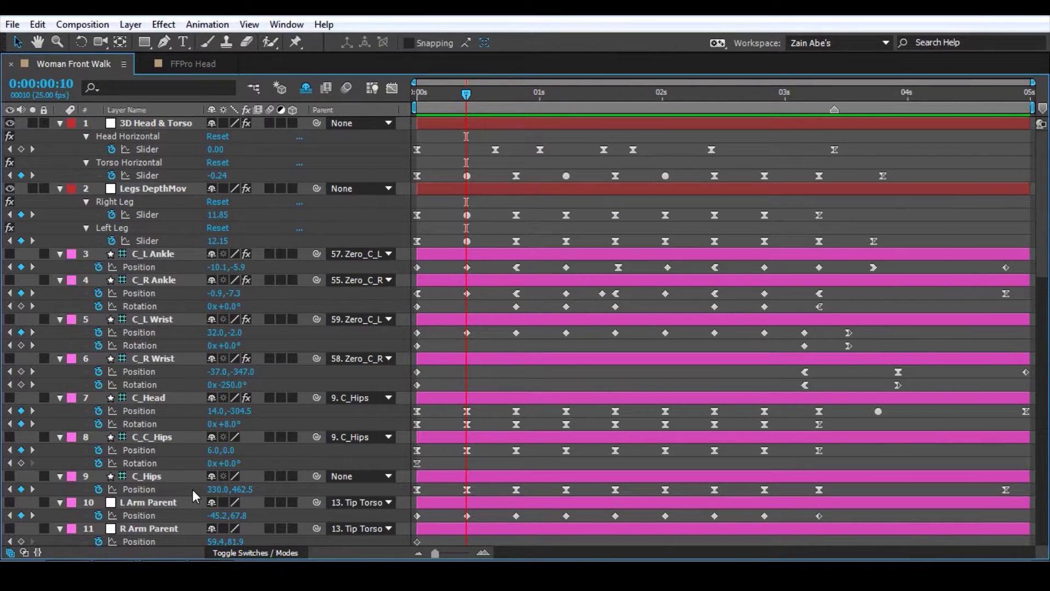
key(grave)
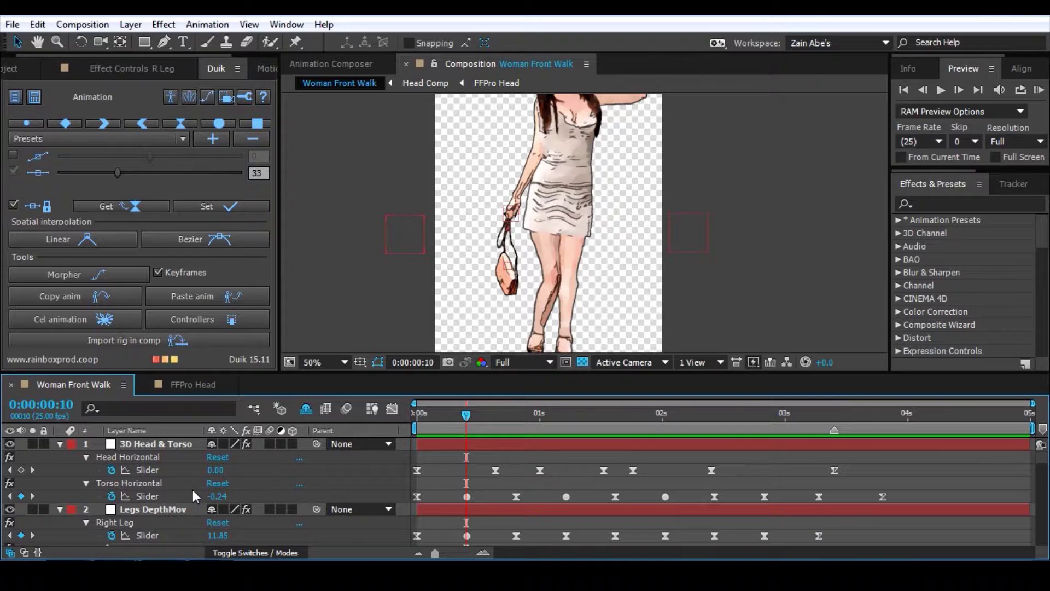
click(170, 97)
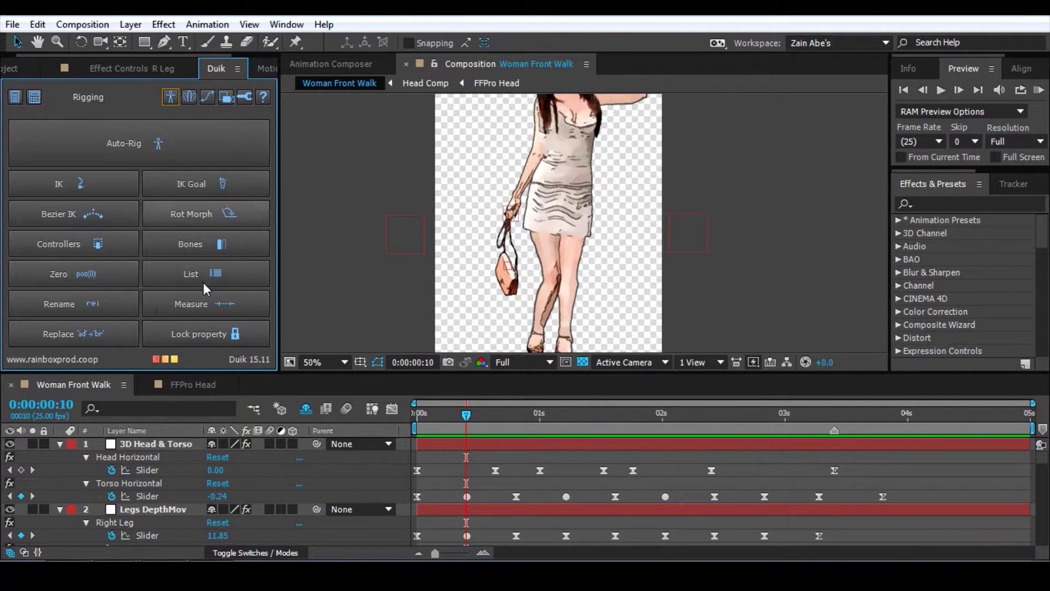
click(208, 101)
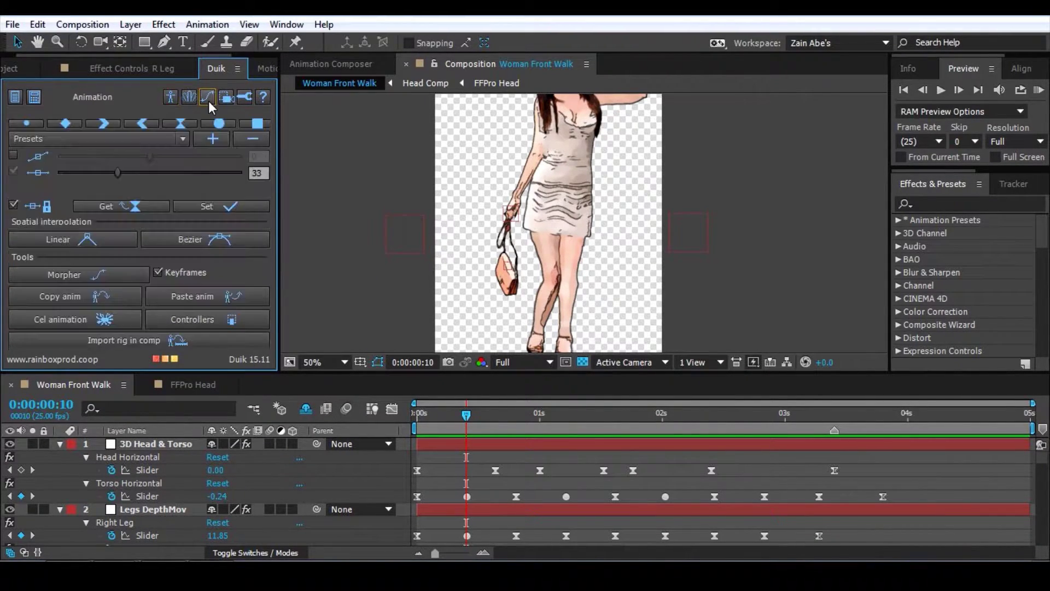
Step: Select the whole label group of C_L Ankle and turn on the visibility of all its controller and bone layers
click(96, 448)
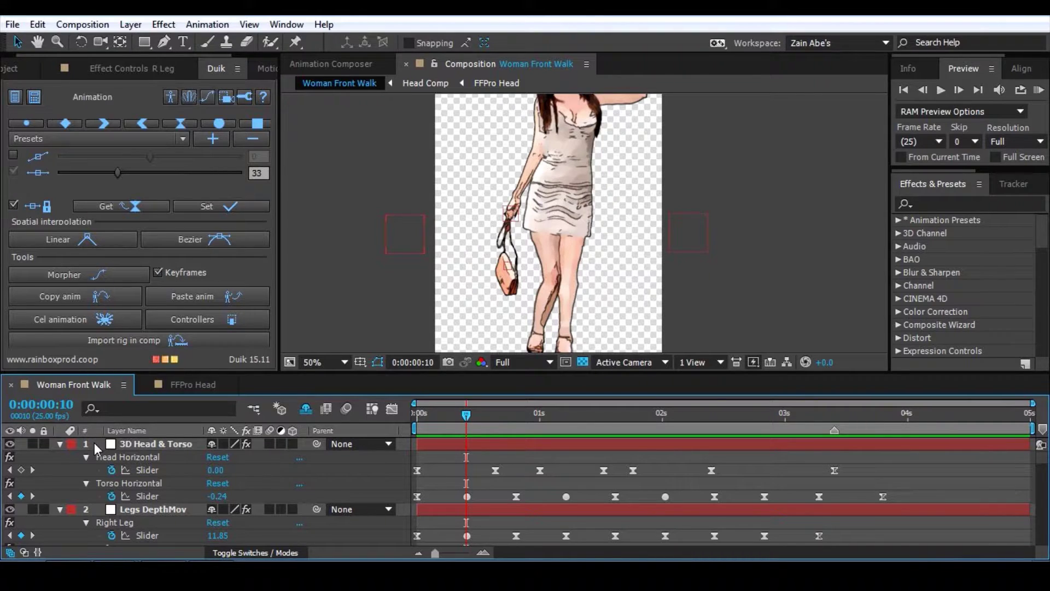
key(grave)
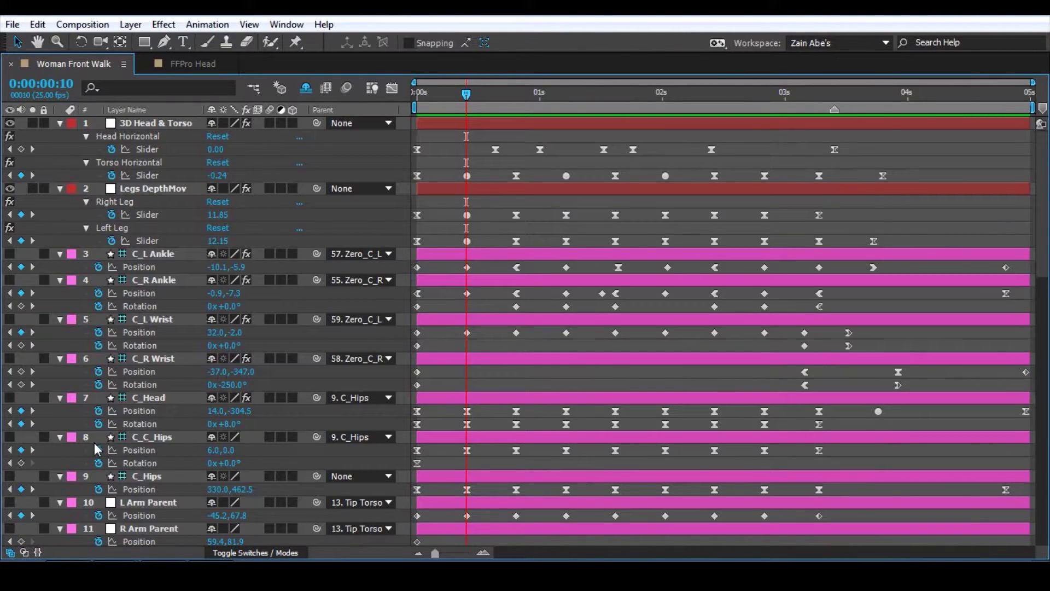
click(72, 254)
click(131, 251)
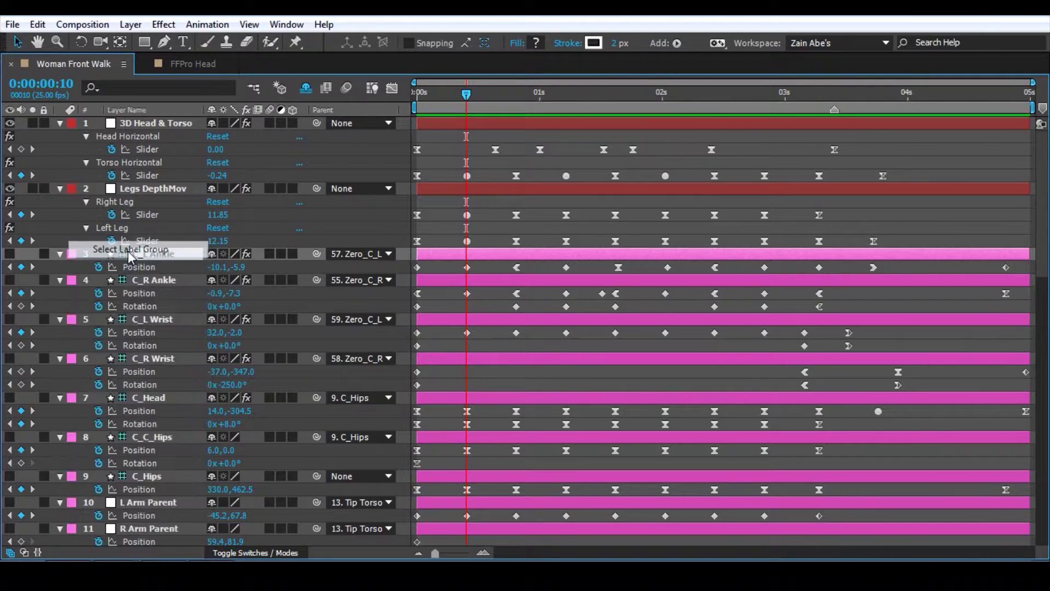
click(10, 253)
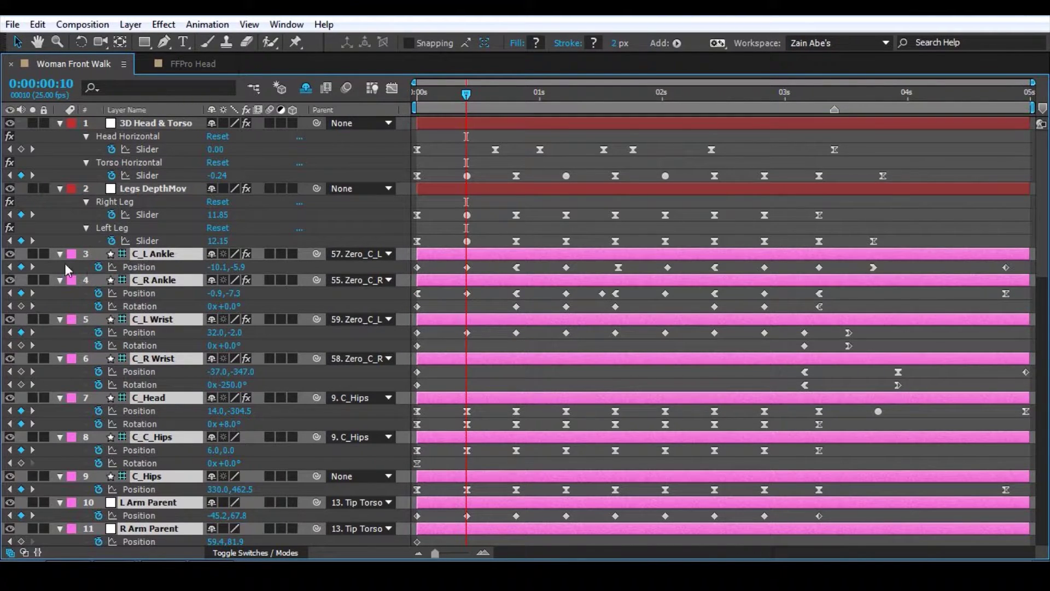
key(F2)
key(grave)
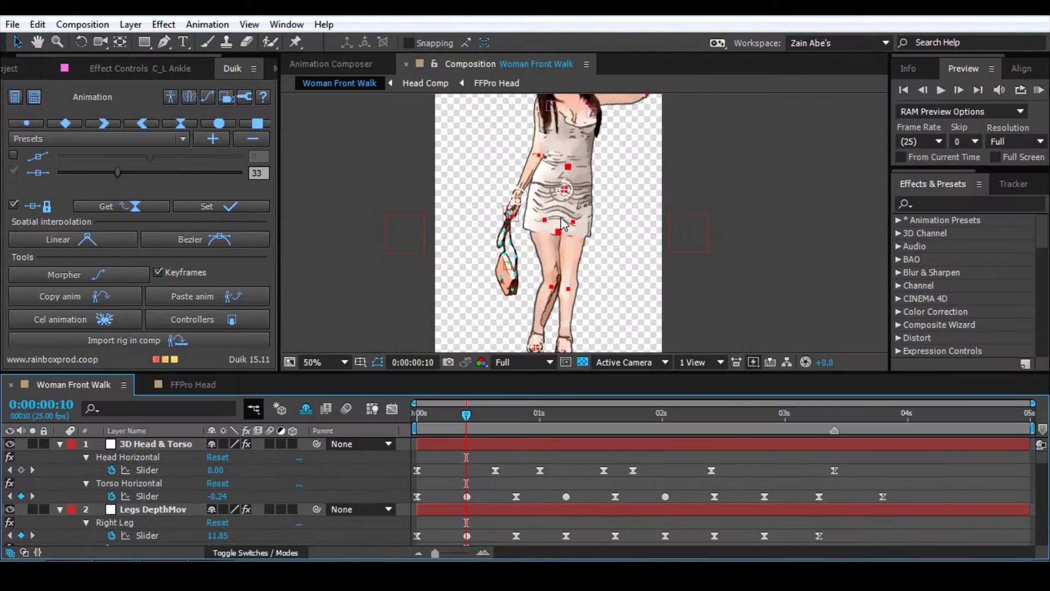
Step: Examine the rig's controllers and bones on the woman's head, arms, bag, hips and legs at 100% magnification
key(grave)
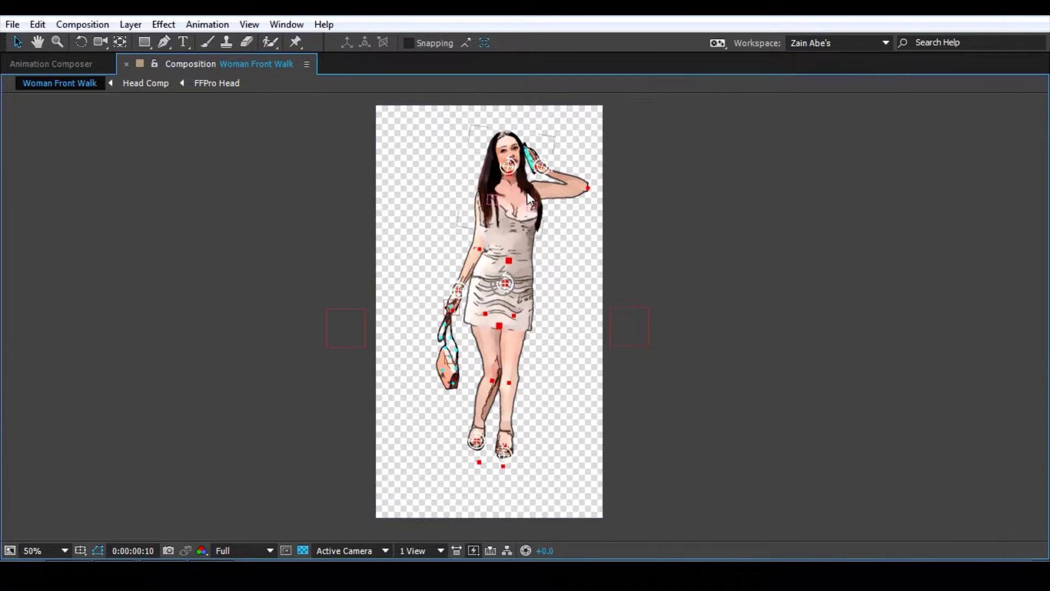
scroll(527, 191, up, 2)
key(space)
drag(518, 265, 510, 375)
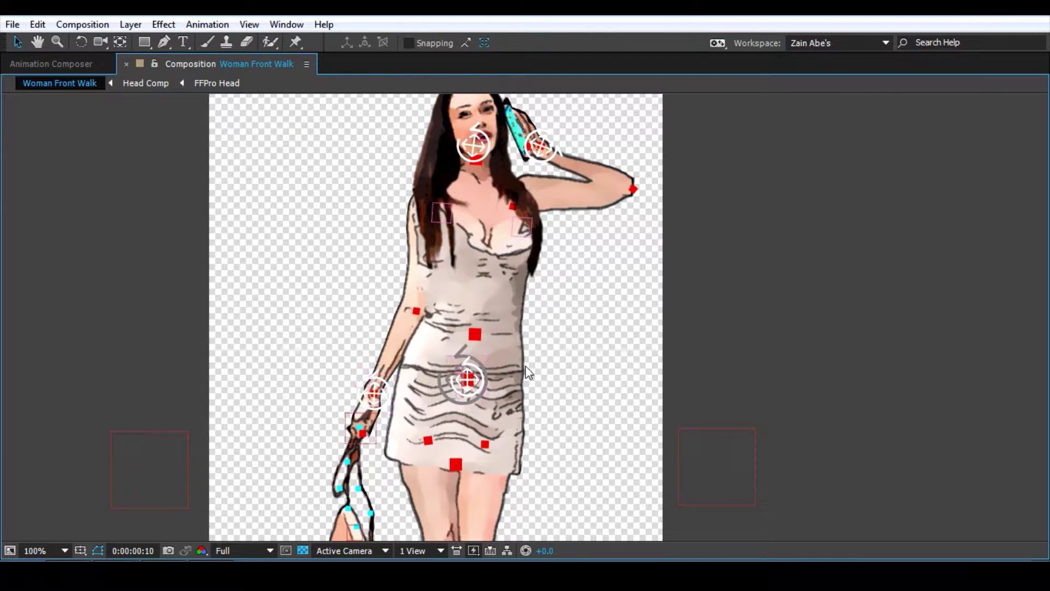
key(space)
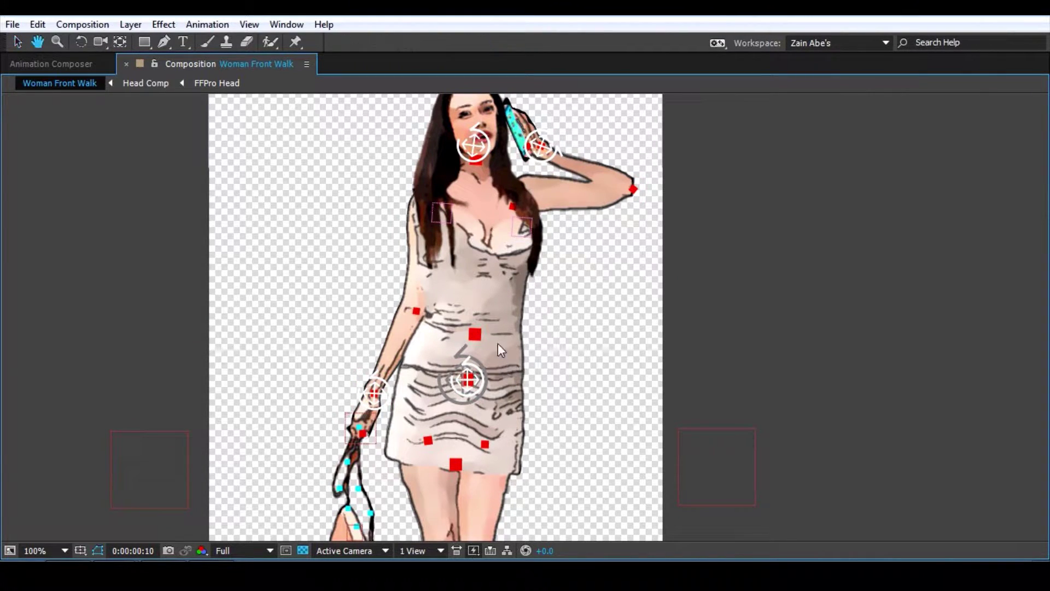
drag(498, 352, 500, 268)
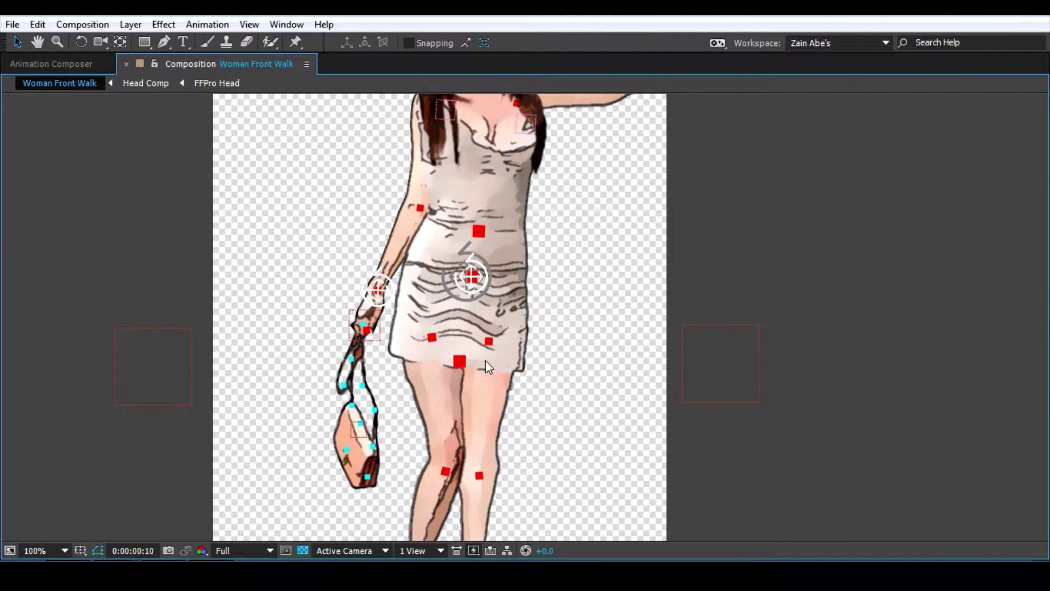
key(grave)
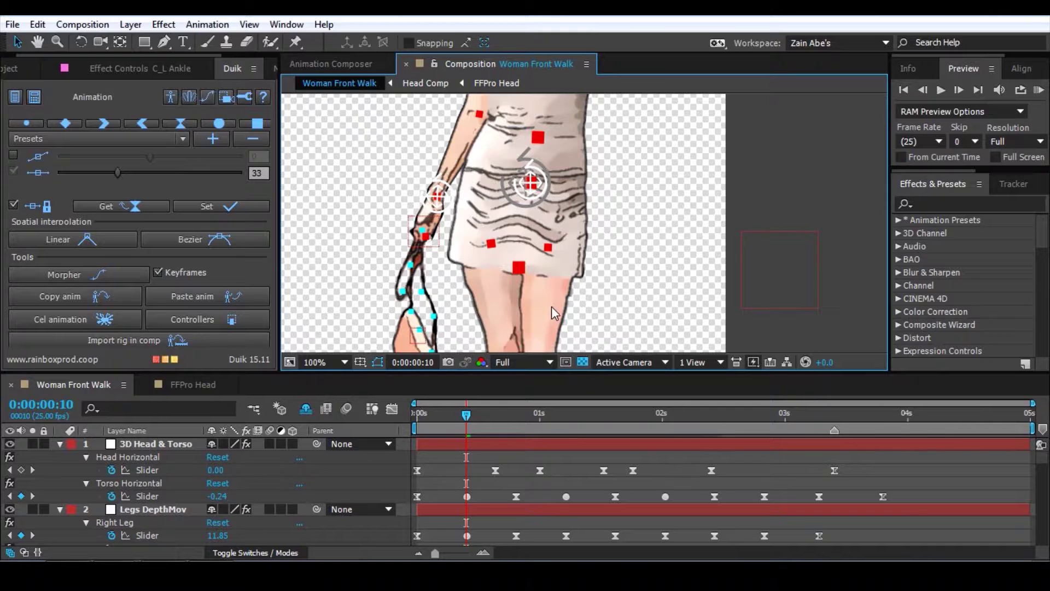
drag(583, 303, 589, 166)
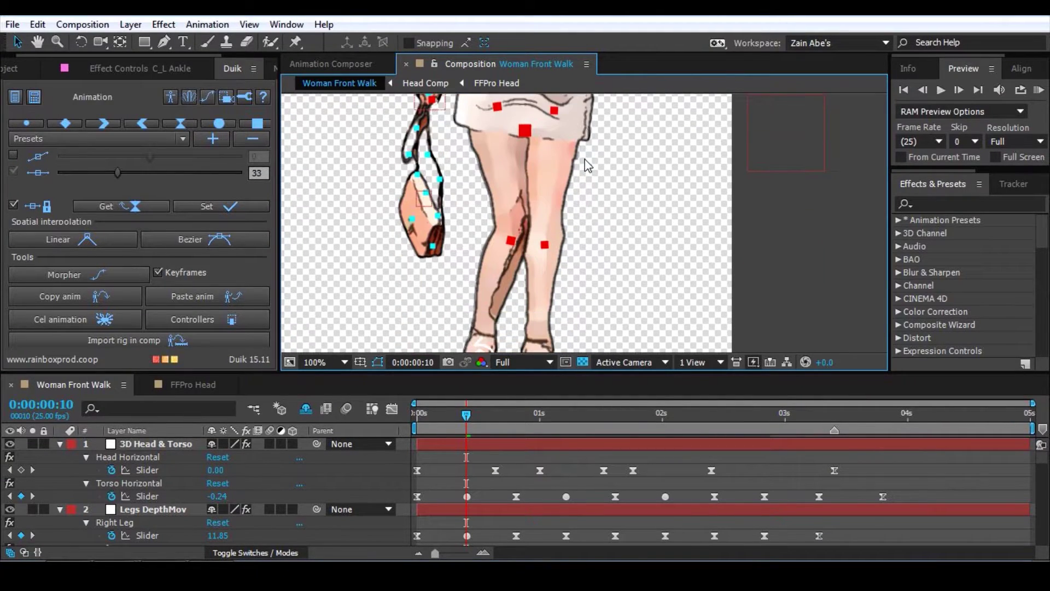
key(v)
Step: Try moving the C_R Ankle controller up and outward to bend the leg, and undo the move
key(grave)
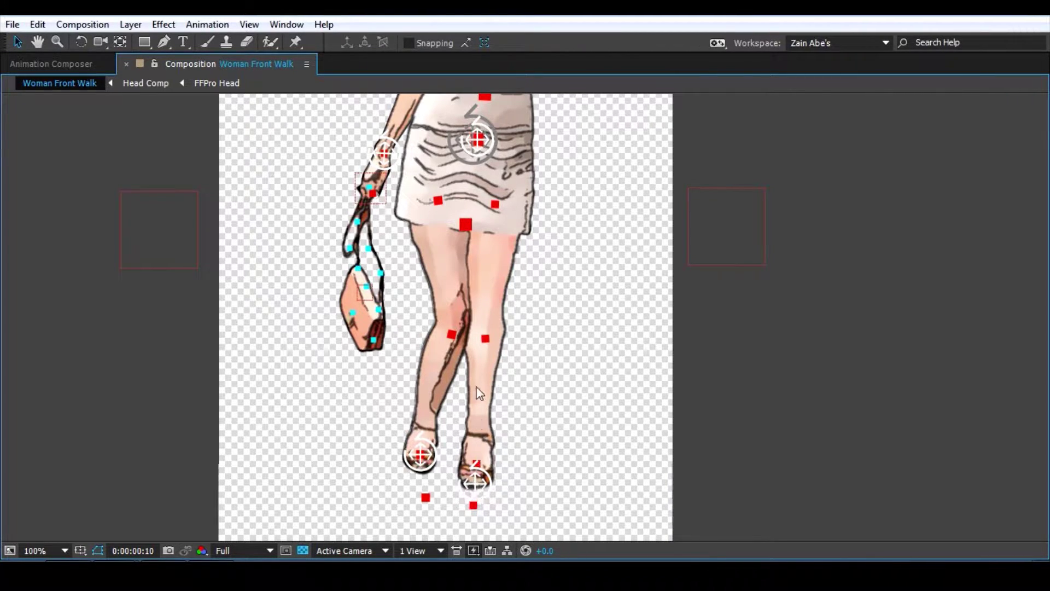
drag(473, 478, 514, 466)
mouse_move(536, 432)
mouse_down()
mouse_move(569, 446)
mouse_move(563, 416)
mouse_move(527, 434)
mouse_up()
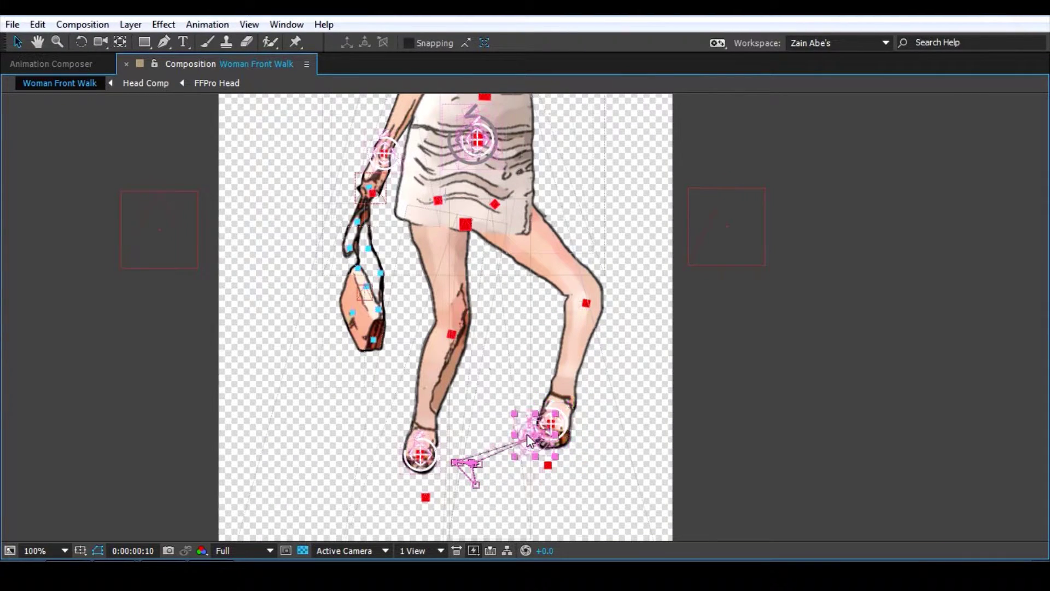
key(ctrl+z)
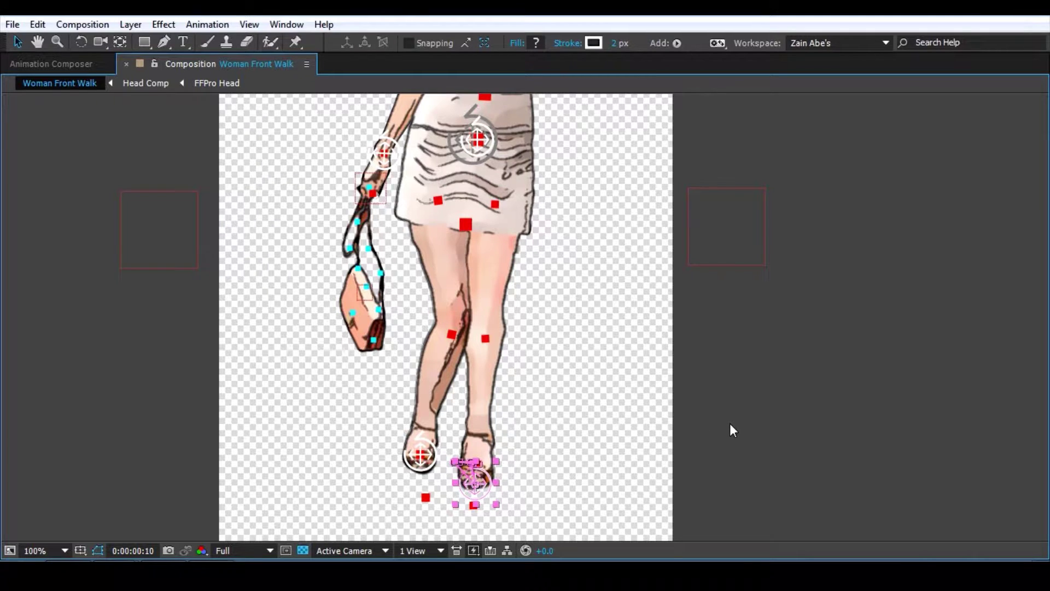
click(766, 416)
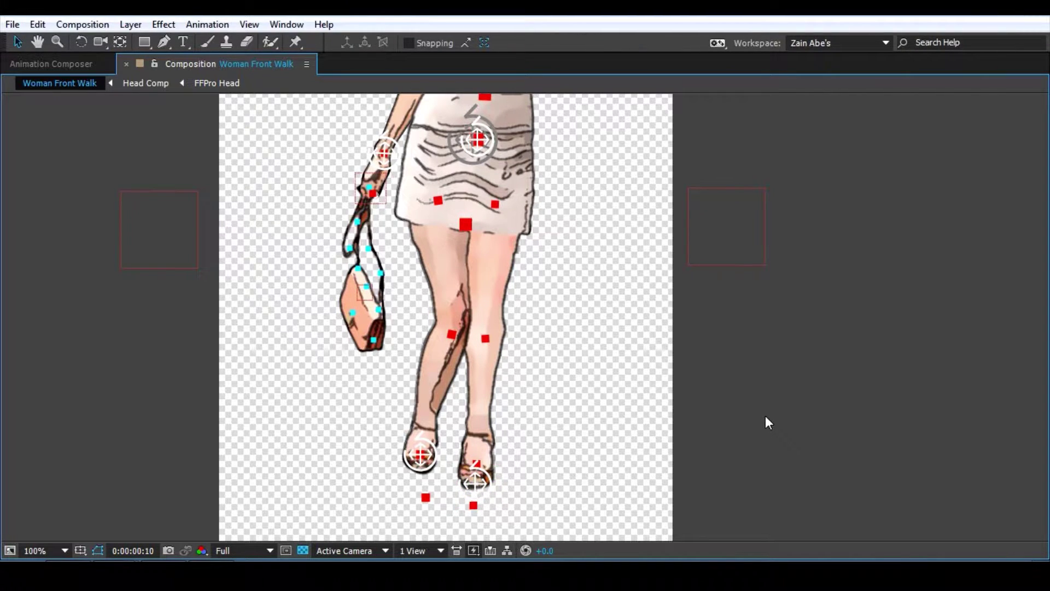
Step: Select the controller layers from C_L Ankle through C_Hips to identify them, and clear the selection
key(grave)
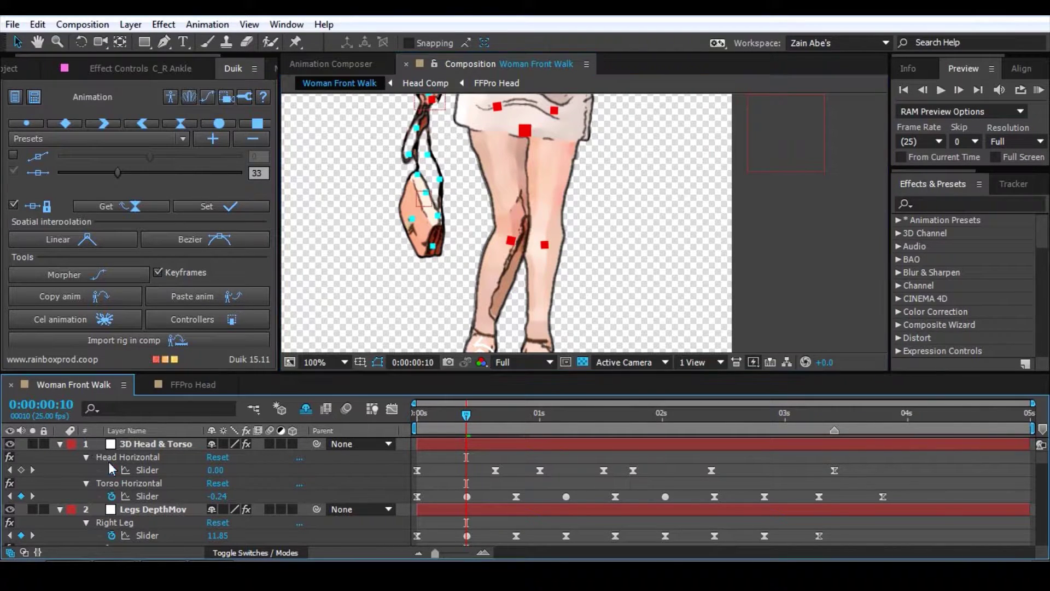
key(grave)
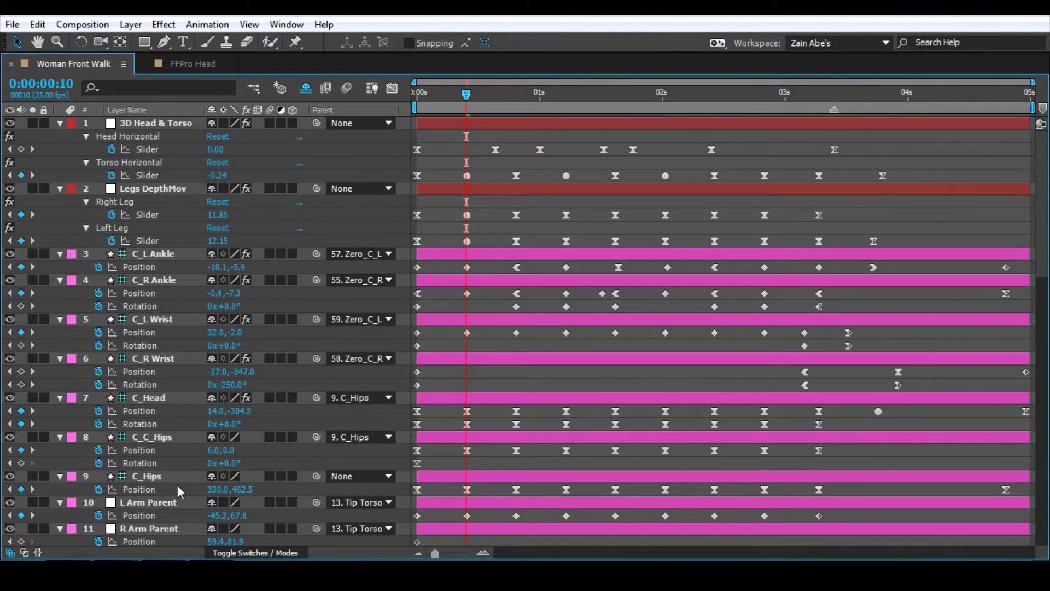
scroll(178, 486, down, 5)
scroll(173, 413, up, 4)
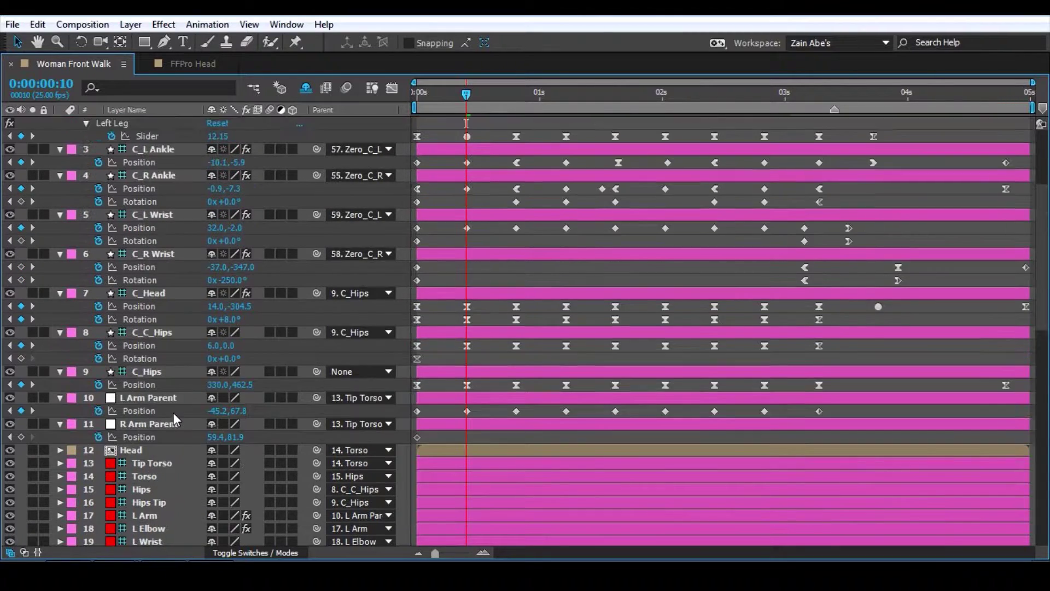
click(164, 202)
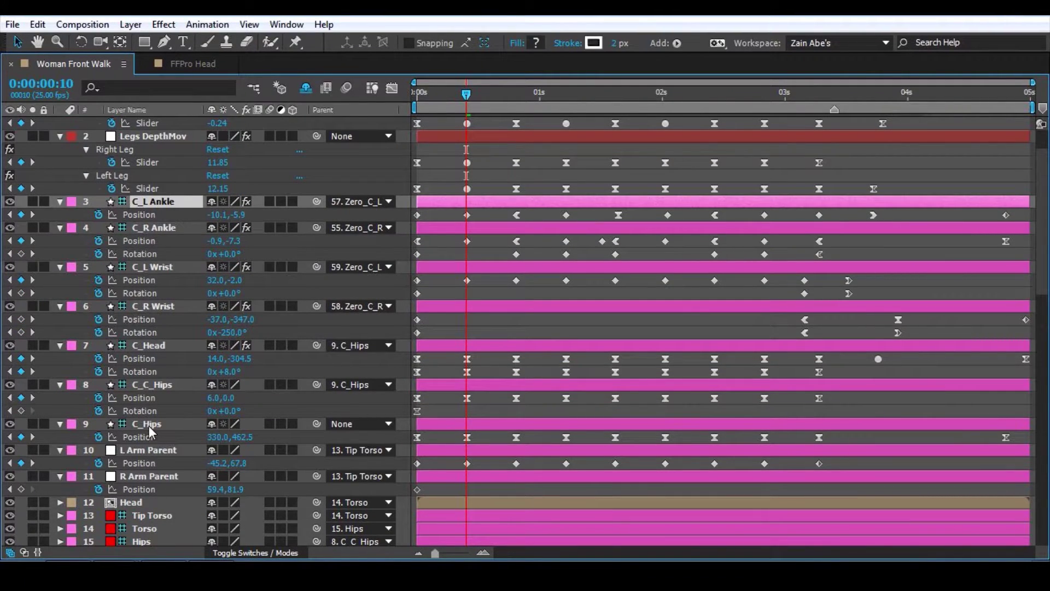
shift+click(152, 424)
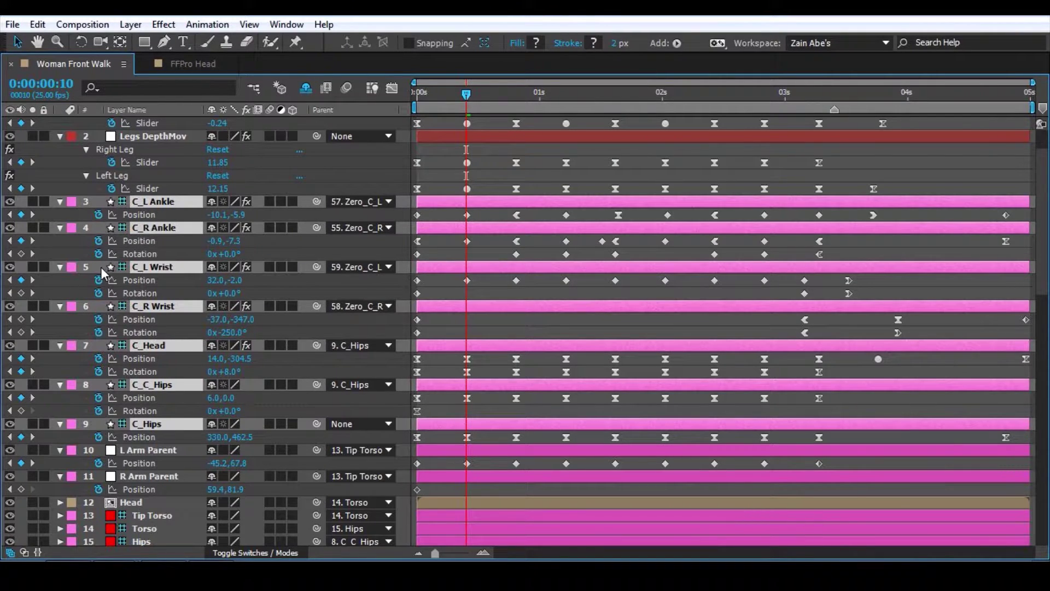
key(F2)
Step: Select the bag's deformation layers from BagDeform 1 through BagDeform 10 and compare them with the bag in the composition
scroll(217, 467, down, 8)
scroll(218, 467, down, 5)
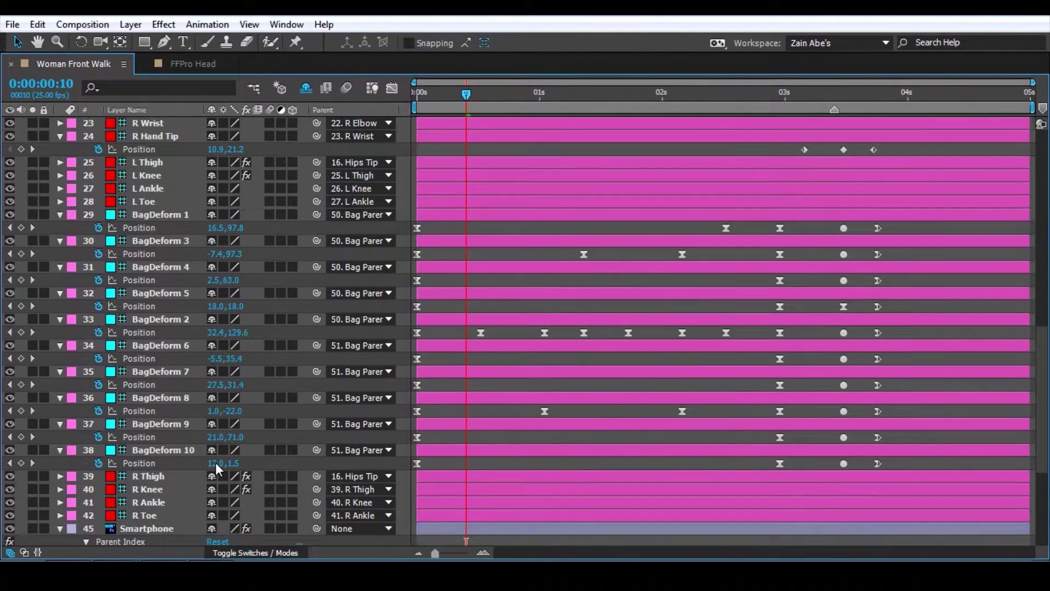
click(156, 213)
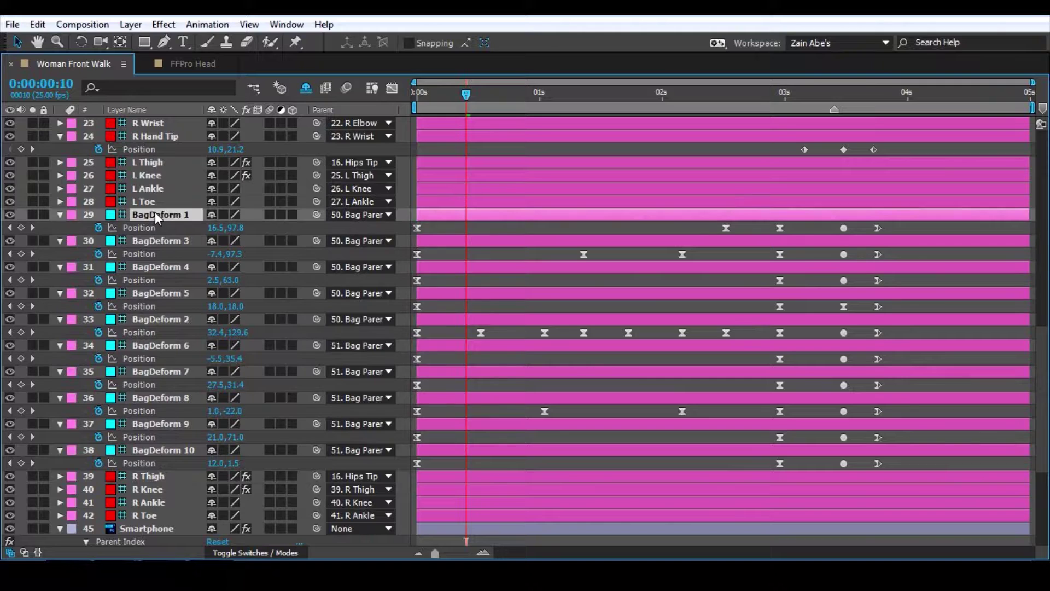
shift+click(174, 450)
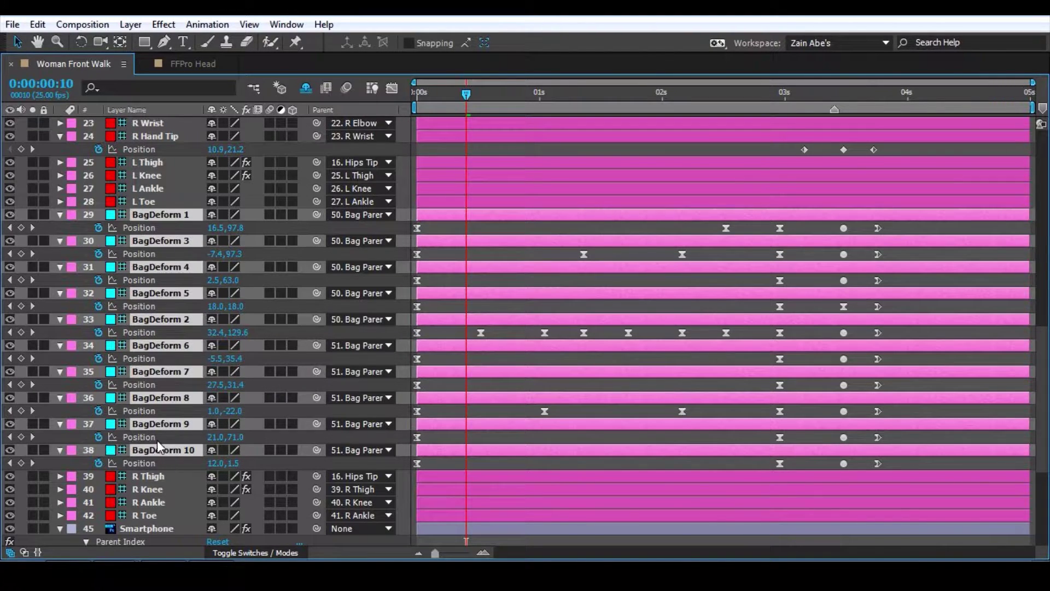
key(grave)
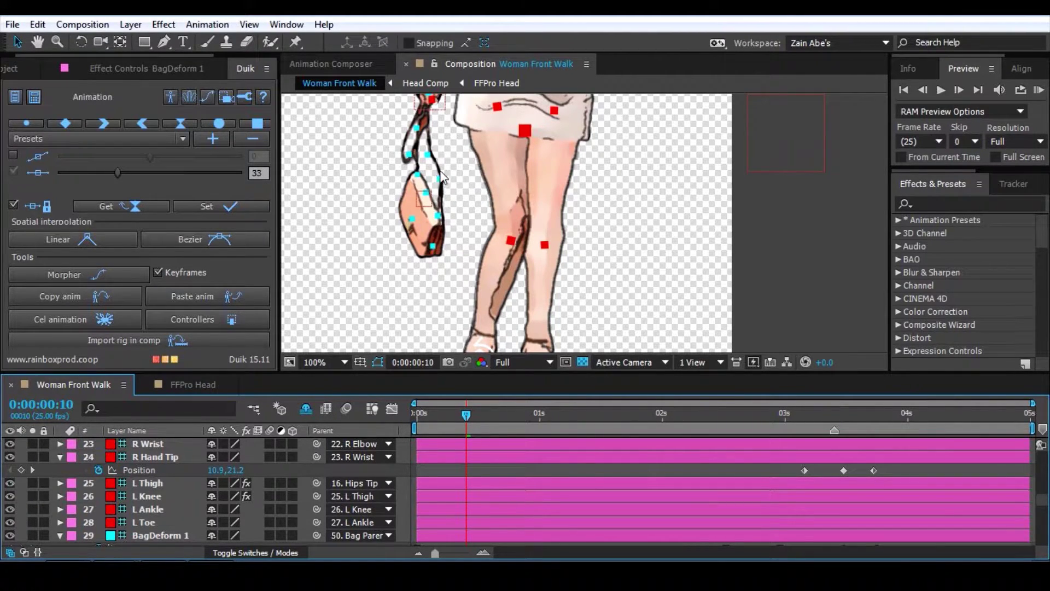
Step: Return to the first frame and select the 3D Head & Torso and Legs DepthMov controller layers
drag(473, 418, 415, 435)
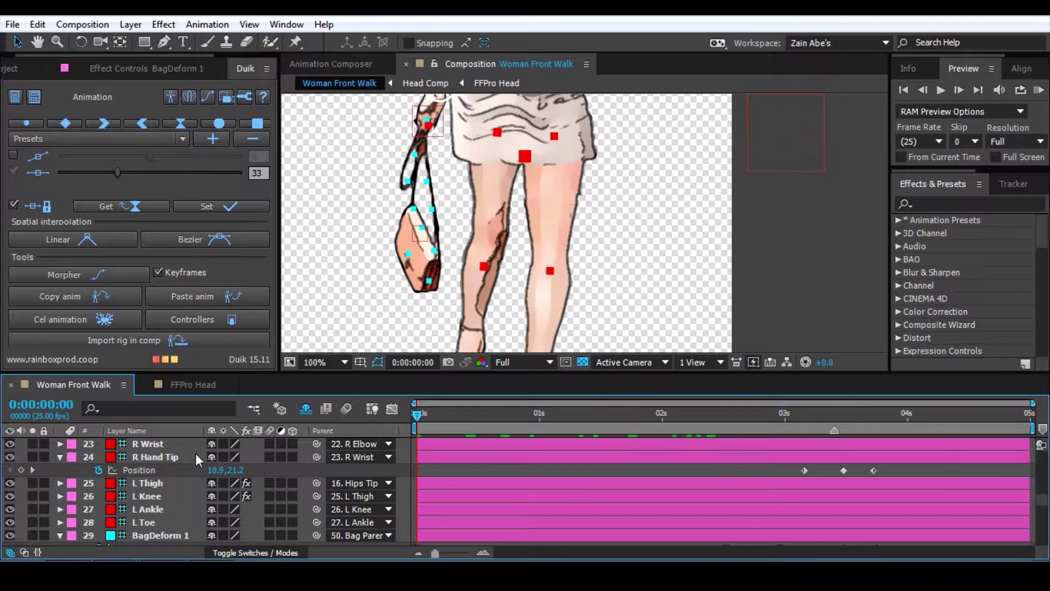
scroll(163, 507, up, 15)
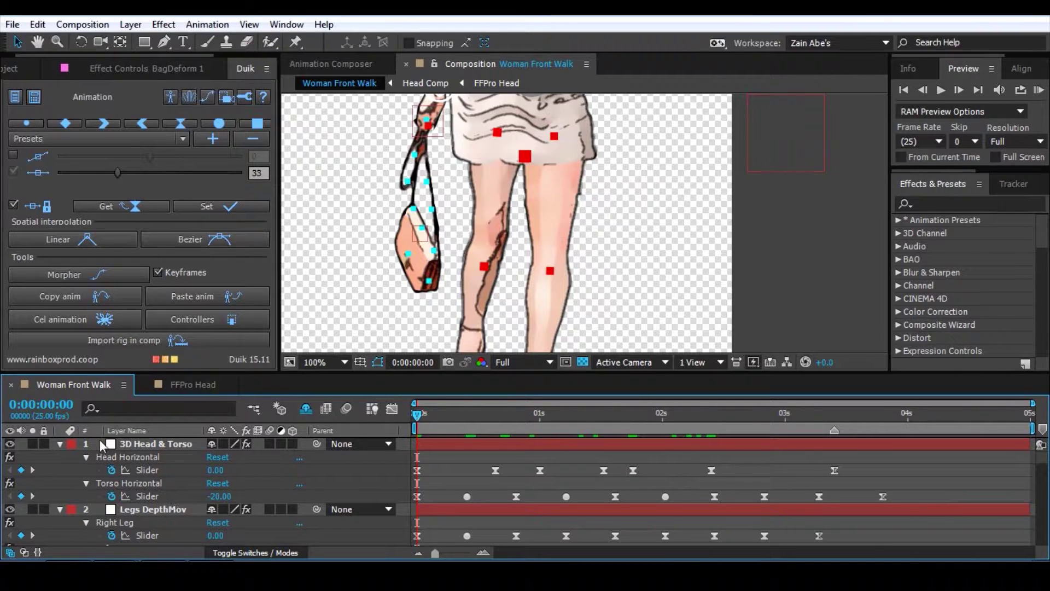
click(136, 444)
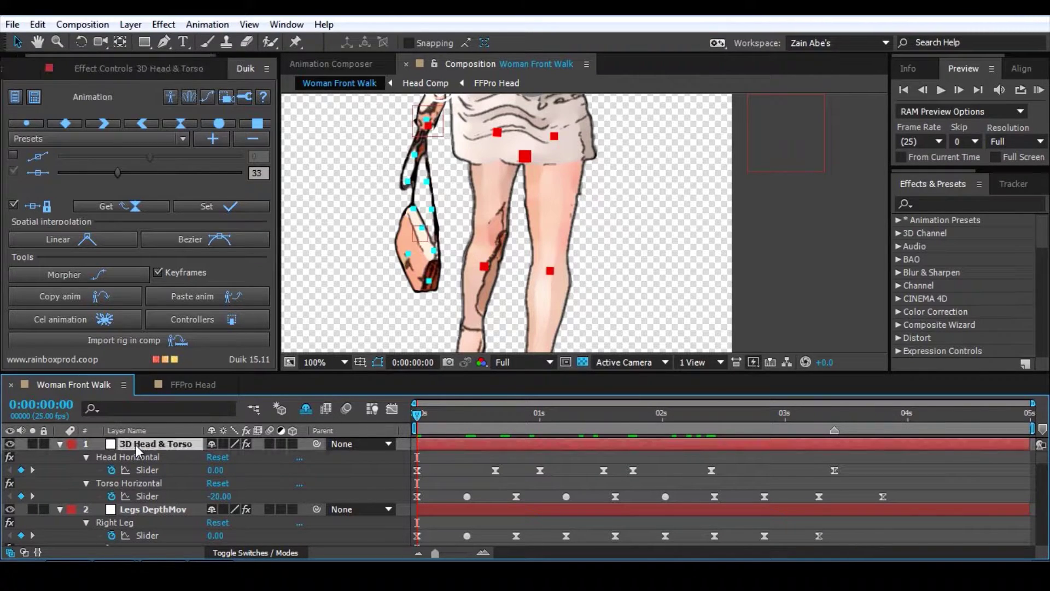
ctrl+click(147, 510)
Step: Preview the walk animation on the woman's head and torso from the first frame, and return to the start
key(h)
drag(674, 171, 648, 274)
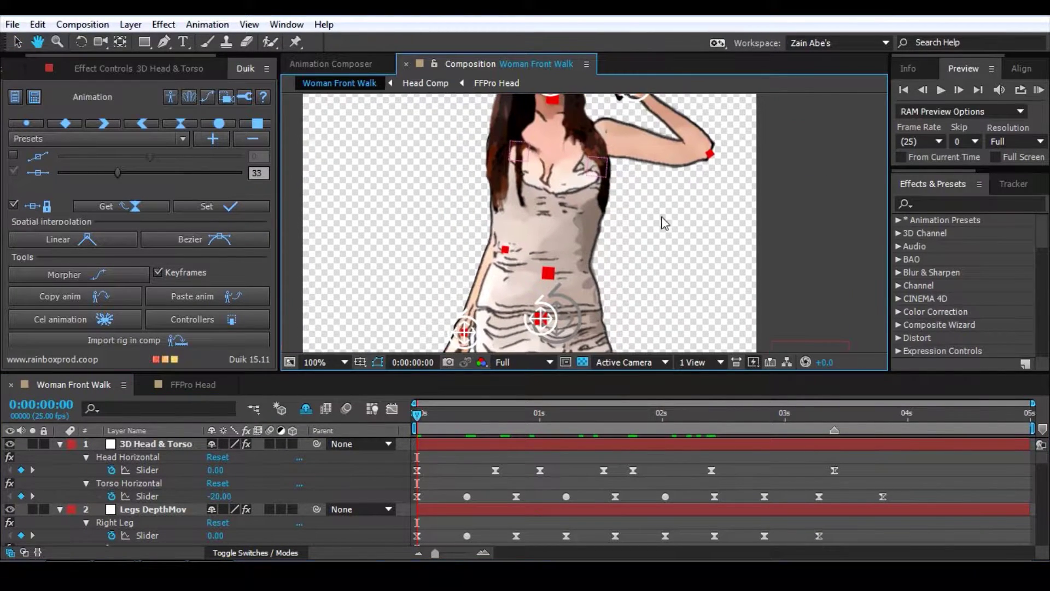
drag(666, 173, 668, 236)
key(v)
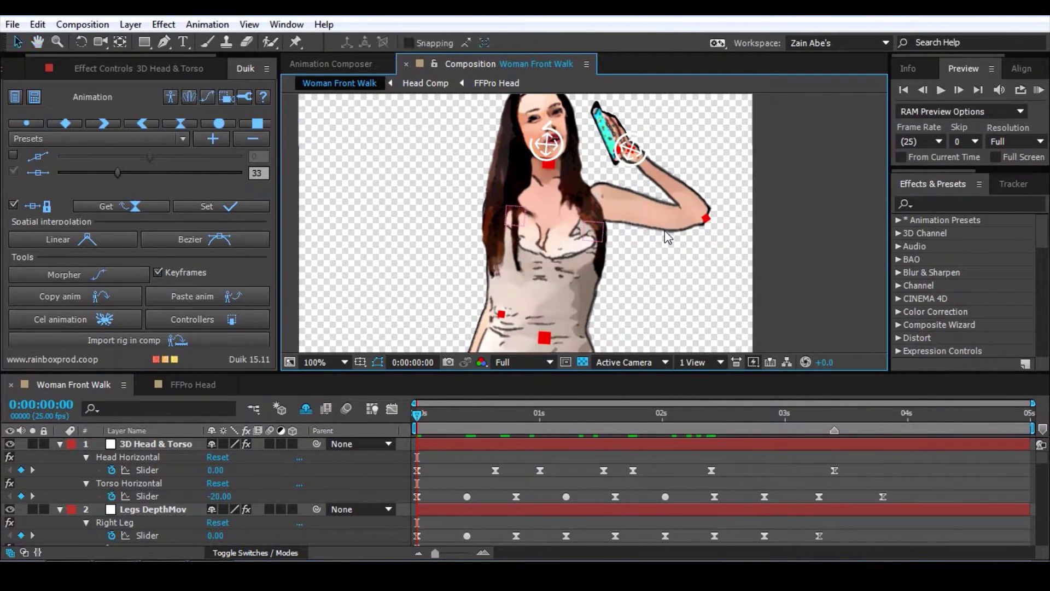
click(418, 421)
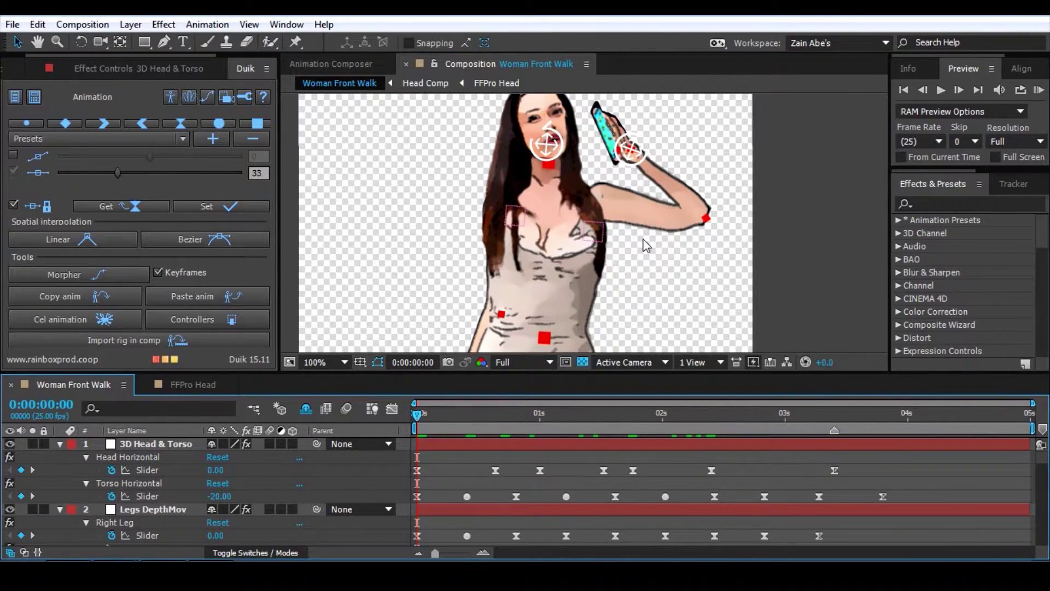
key(space)
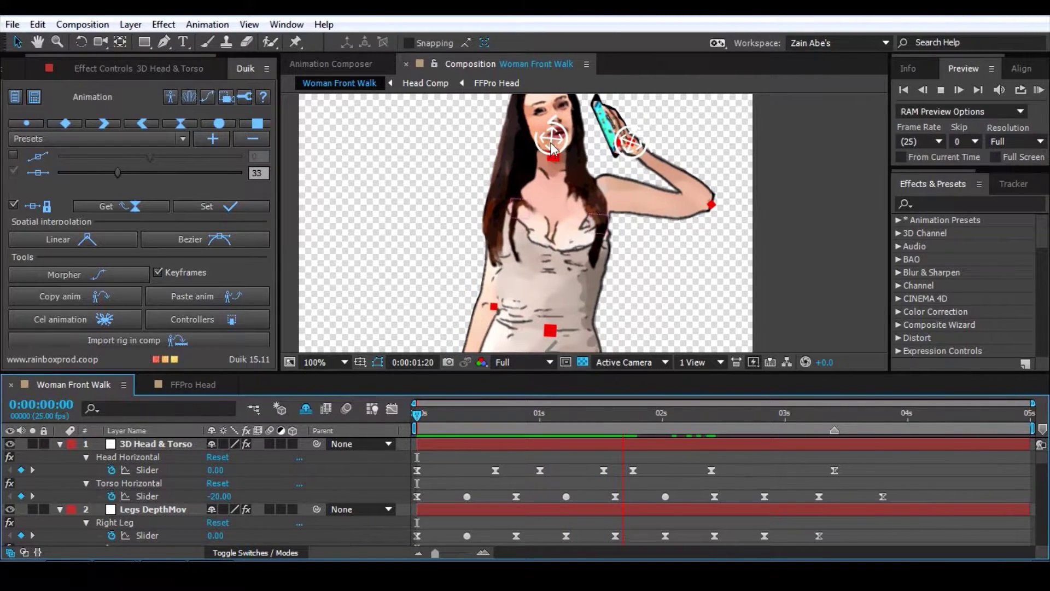
key(space)
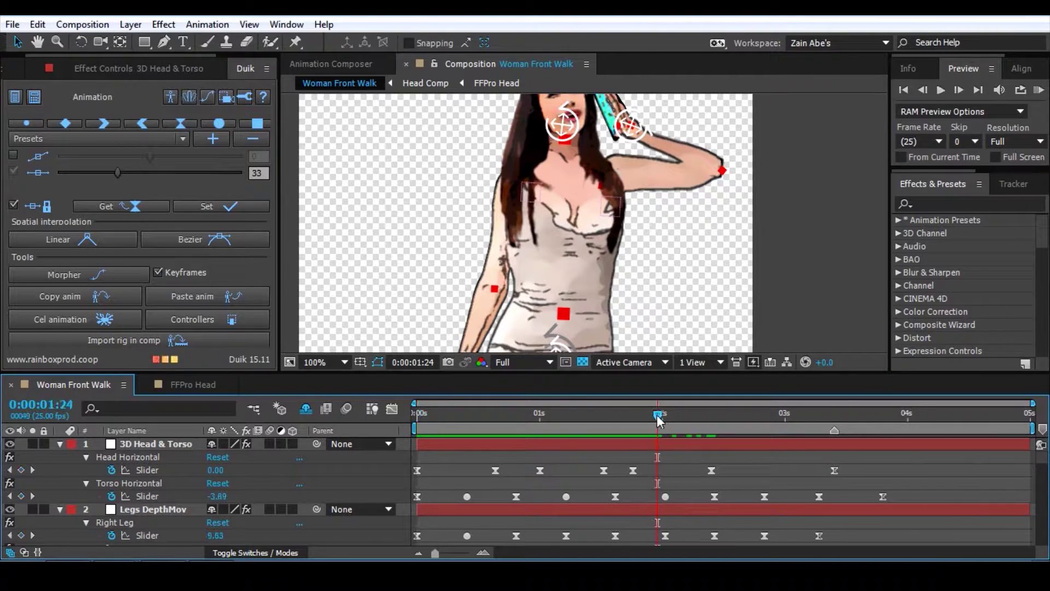
drag(636, 424, 413, 465)
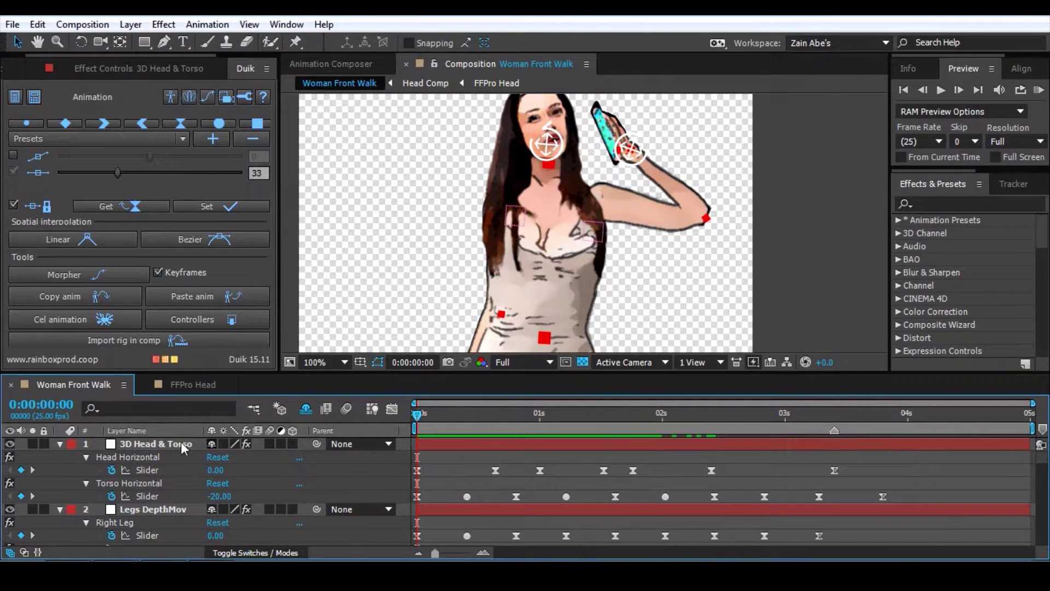
Step: Show the 3D Head & Torso layer's effect controls and set its Head Horizontal slider to -20.20 at the first frame
click(139, 445)
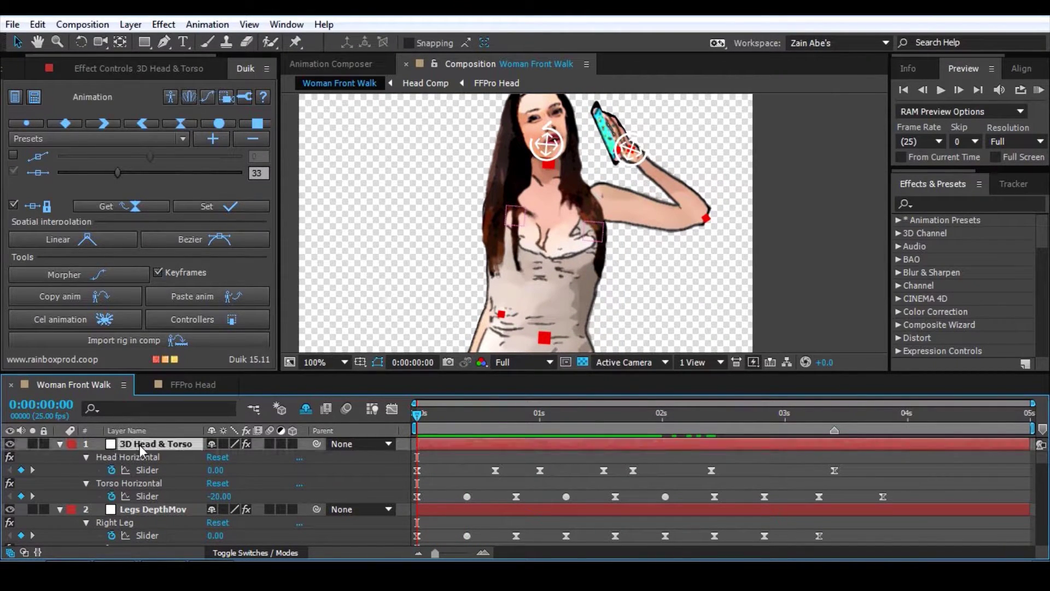
click(129, 66)
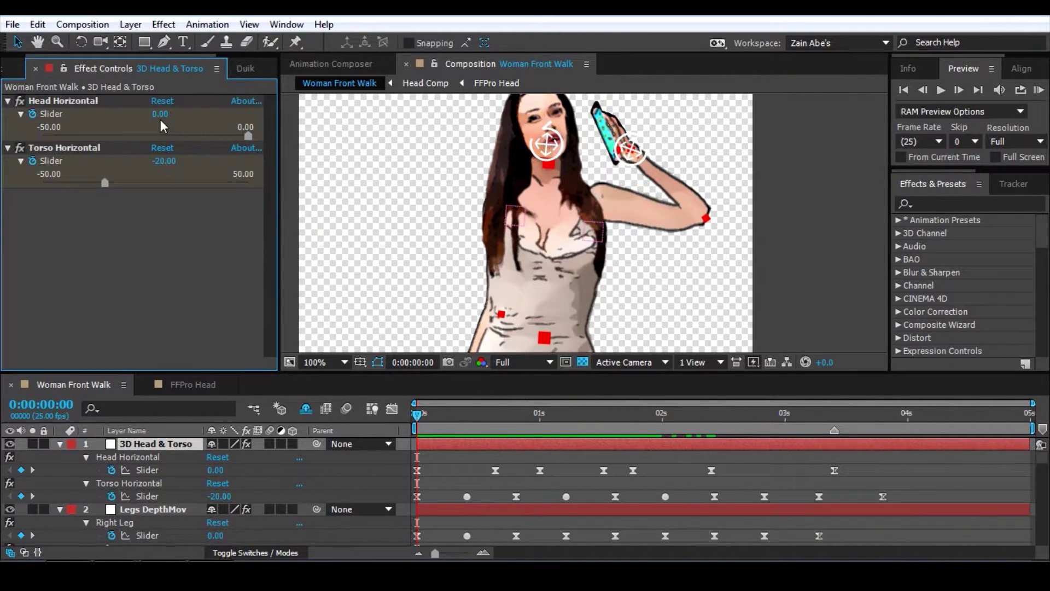
key(h)
drag(433, 151, 426, 194)
key(v)
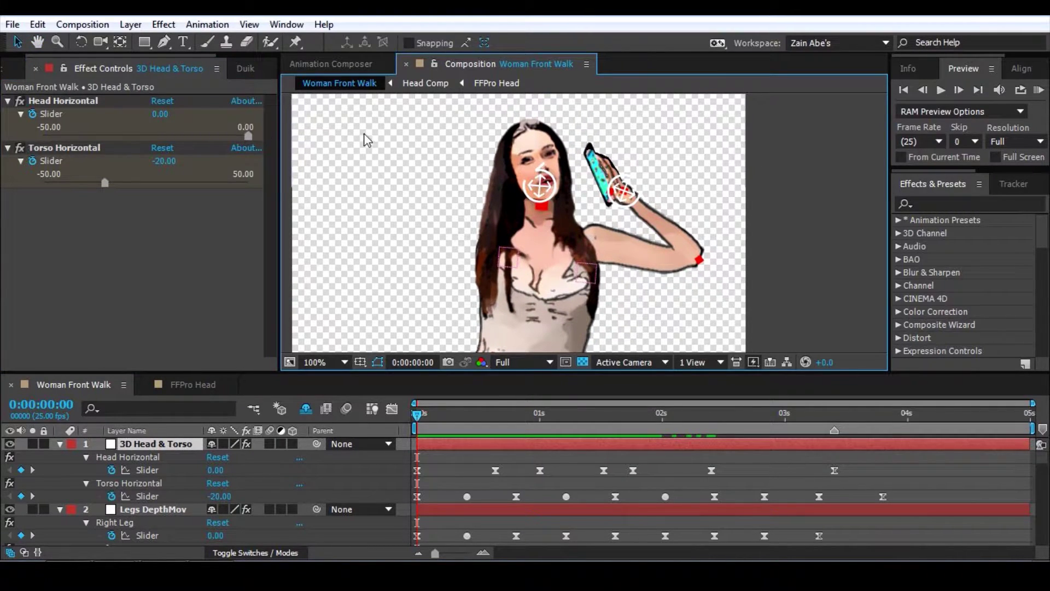
drag(163, 118, 34, 137)
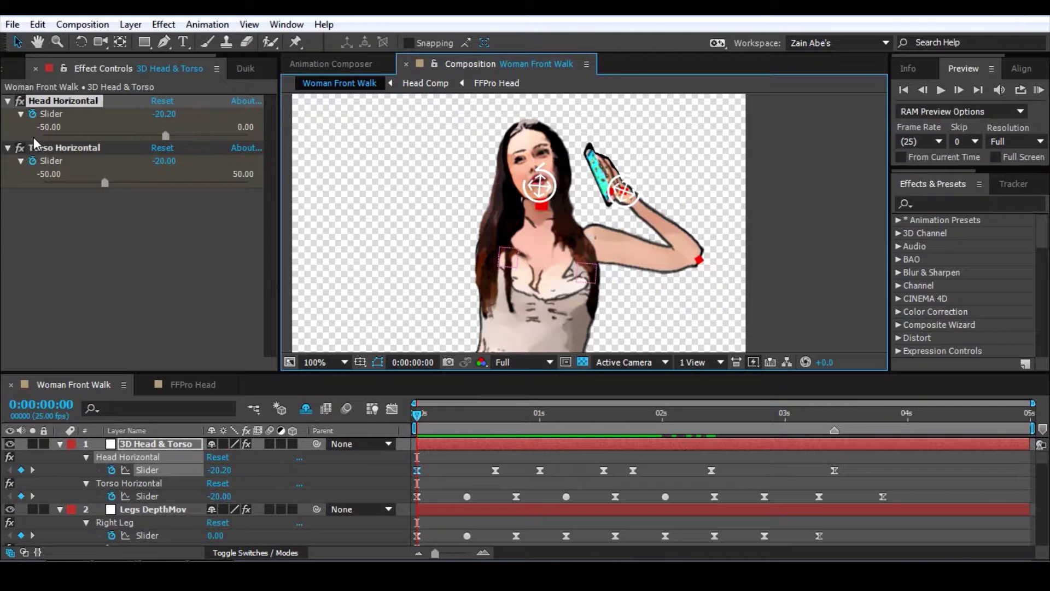
Step: Try moving the Head Horizontal slider to -12.17, and undo the change
drag(166, 114, 227, 137)
drag(141, 140, 199, 127)
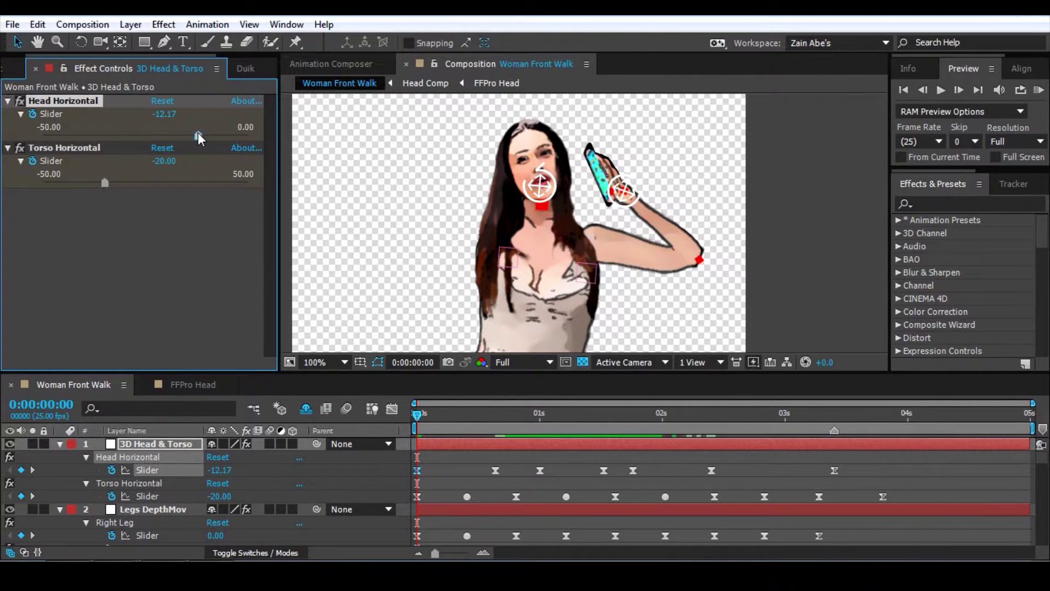
key(ctrl+z)
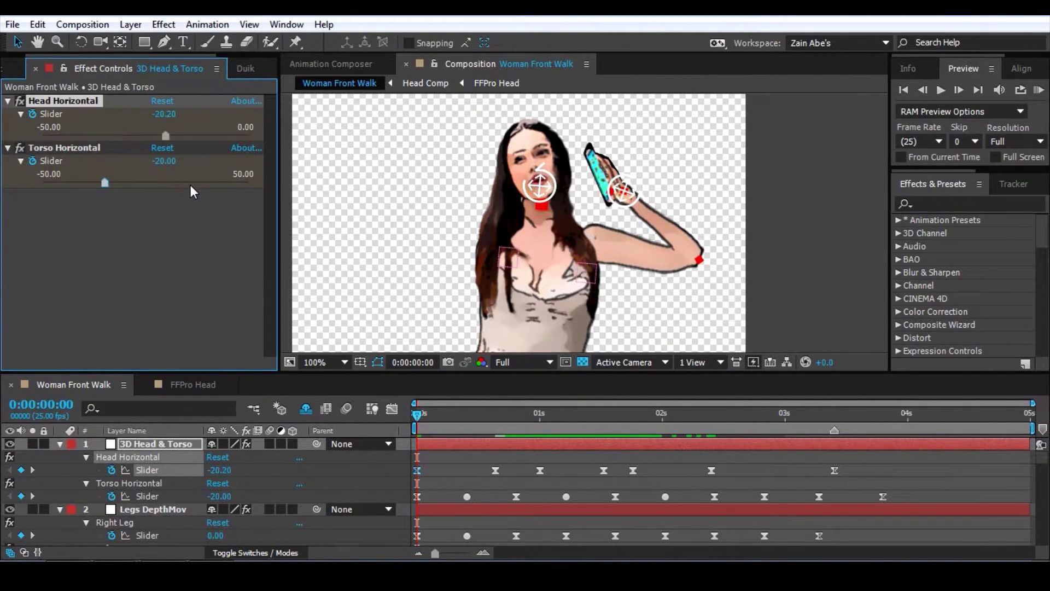
Step: Swing the Torso Horizontal slider up to 48.13 to turn the torso, and bring it back to -17.04
key(h)
drag(579, 282, 547, 159)
key(v)
drag(106, 182, 245, 182)
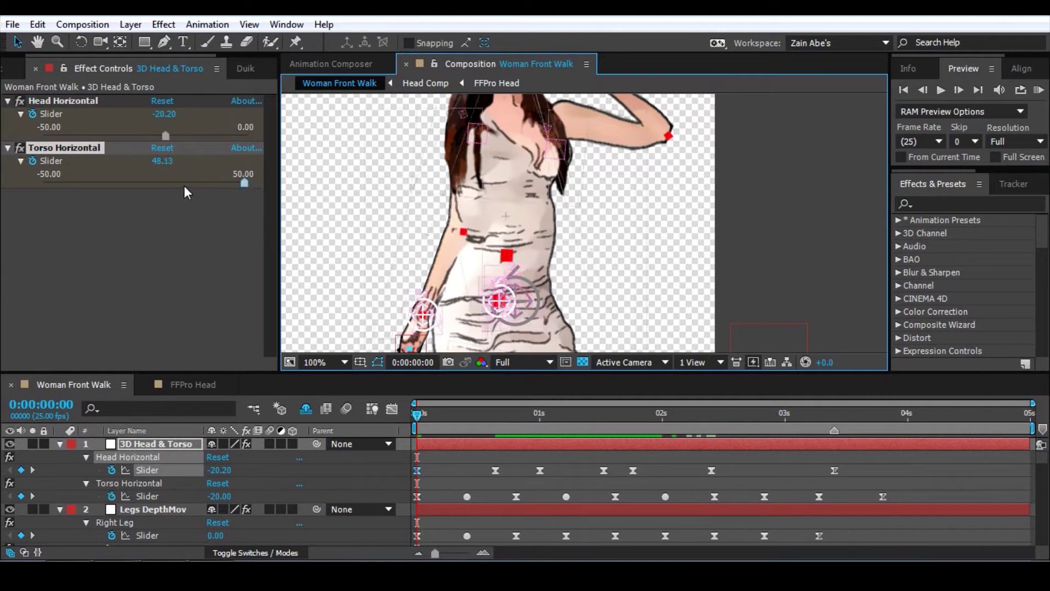
drag(161, 182, 111, 179)
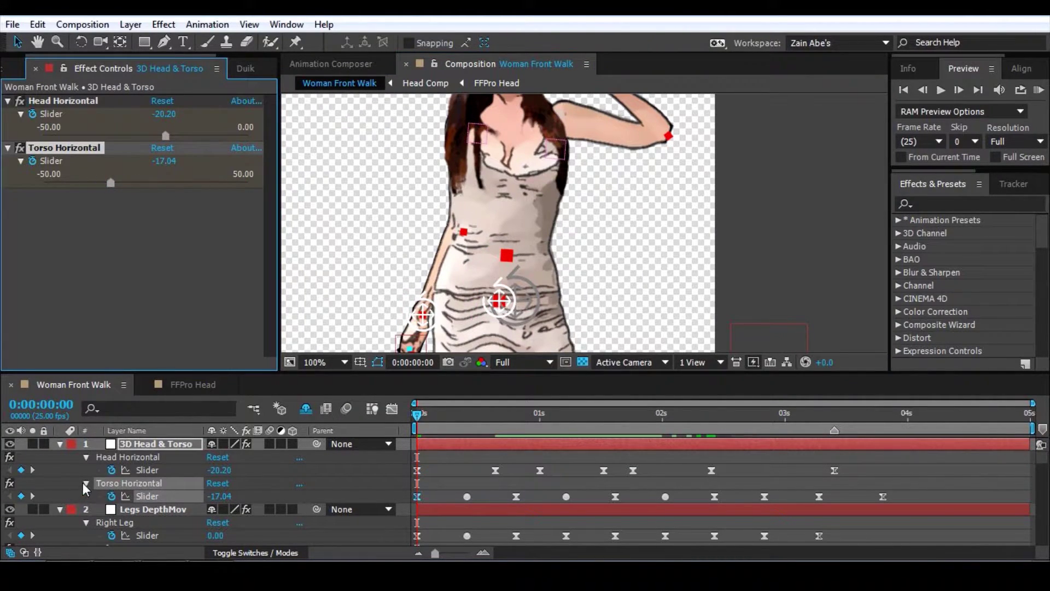
Step: Hide the Head layer and set the Torso Horizontal slider to 34.64 to show the torso's turn
click(98, 512)
scroll(98, 512, down, 5)
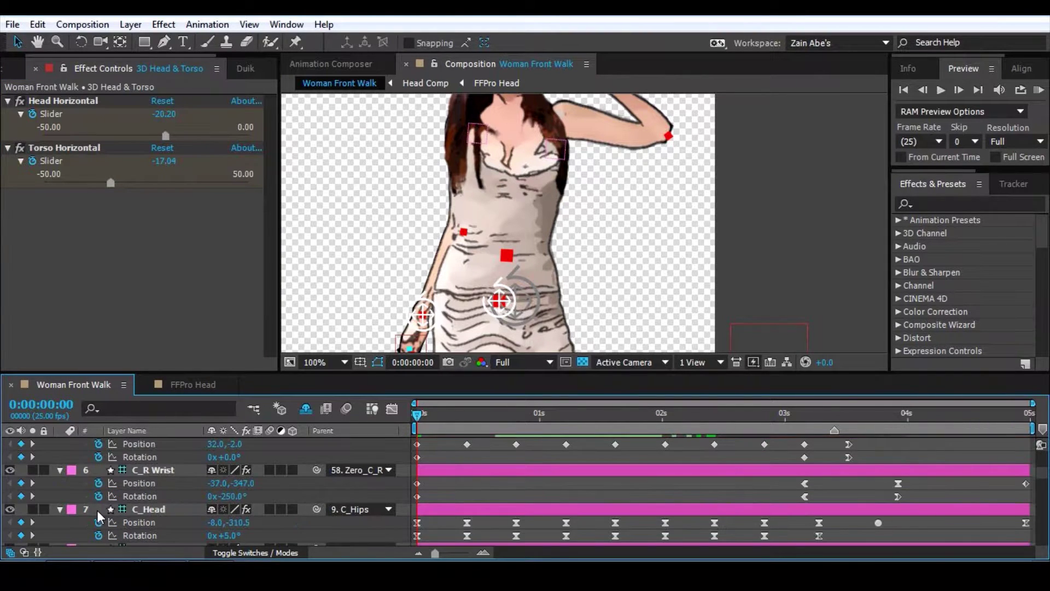
scroll(99, 516, down, 5)
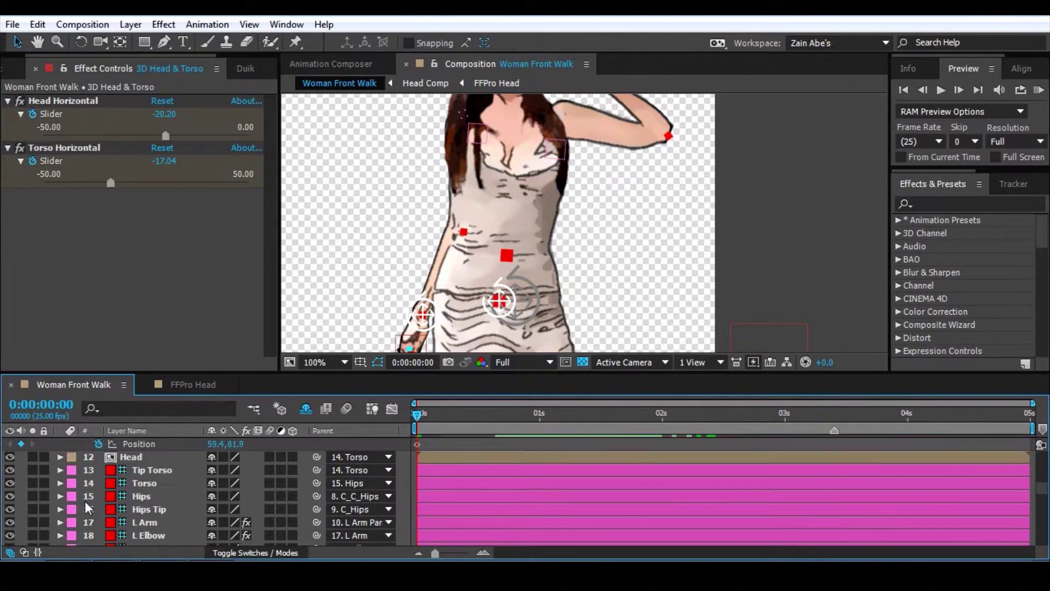
click(9, 456)
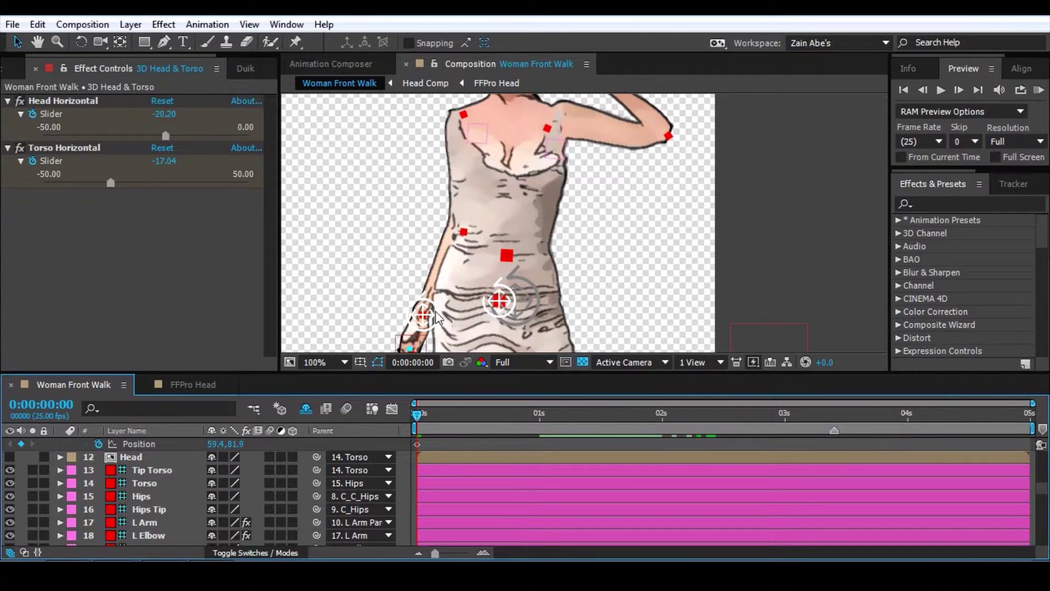
drag(109, 184, 218, 184)
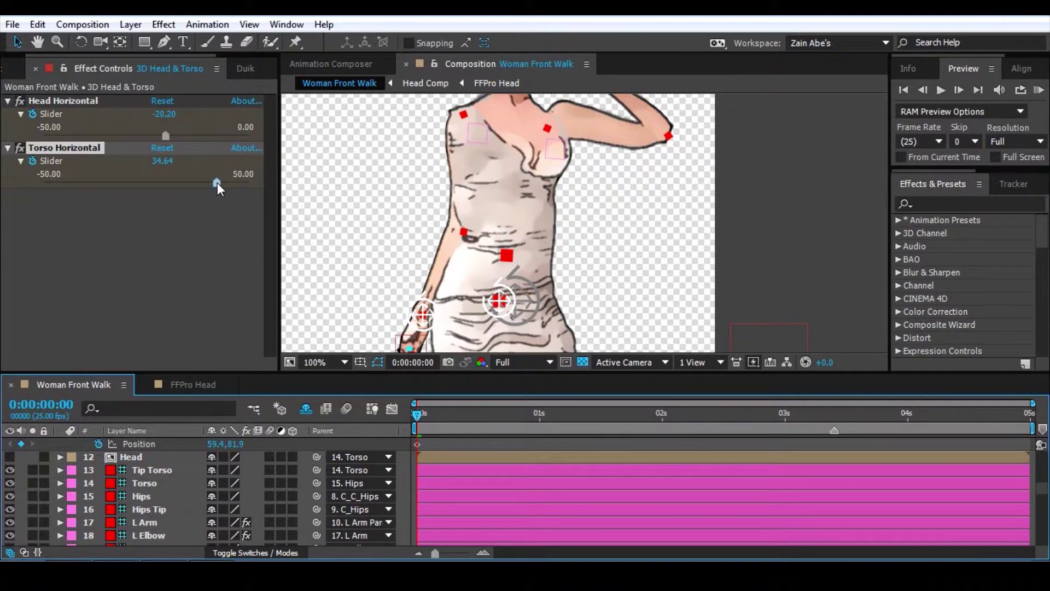
Step: At 0:00:01:00, test the Torso Horizontal slider at 12.92, 50.00 and 25.66, and sweep it down toward its minimum
click(538, 415)
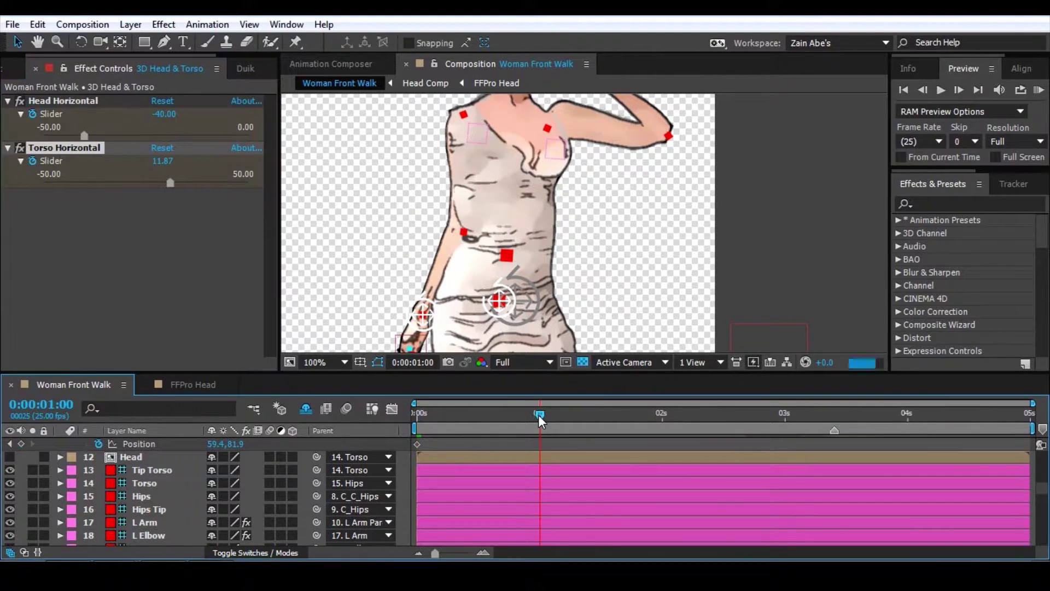
drag(170, 182, 172, 182)
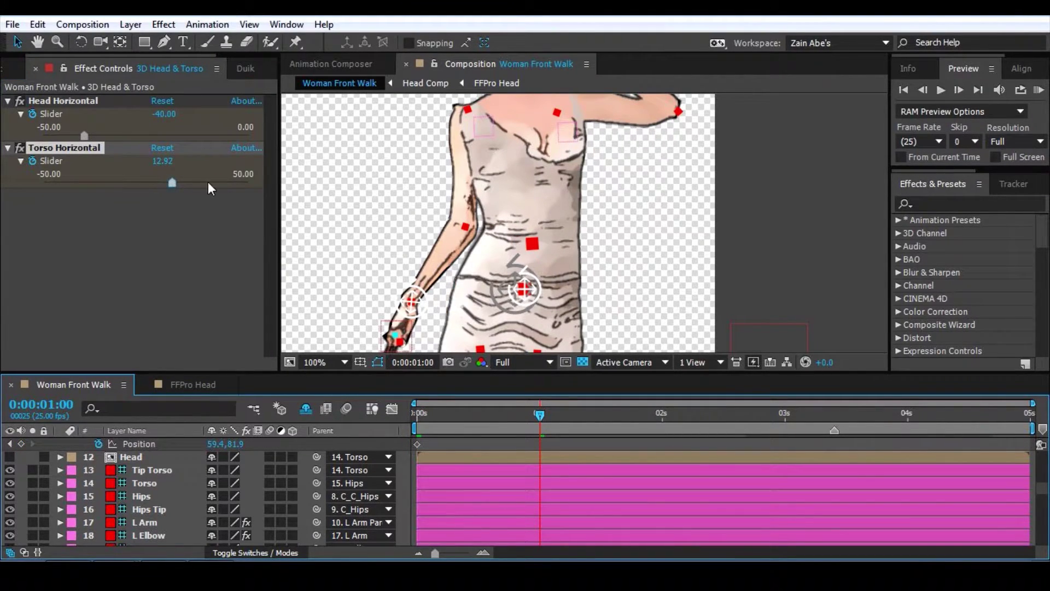
click(241, 178)
drag(241, 176, 263, 174)
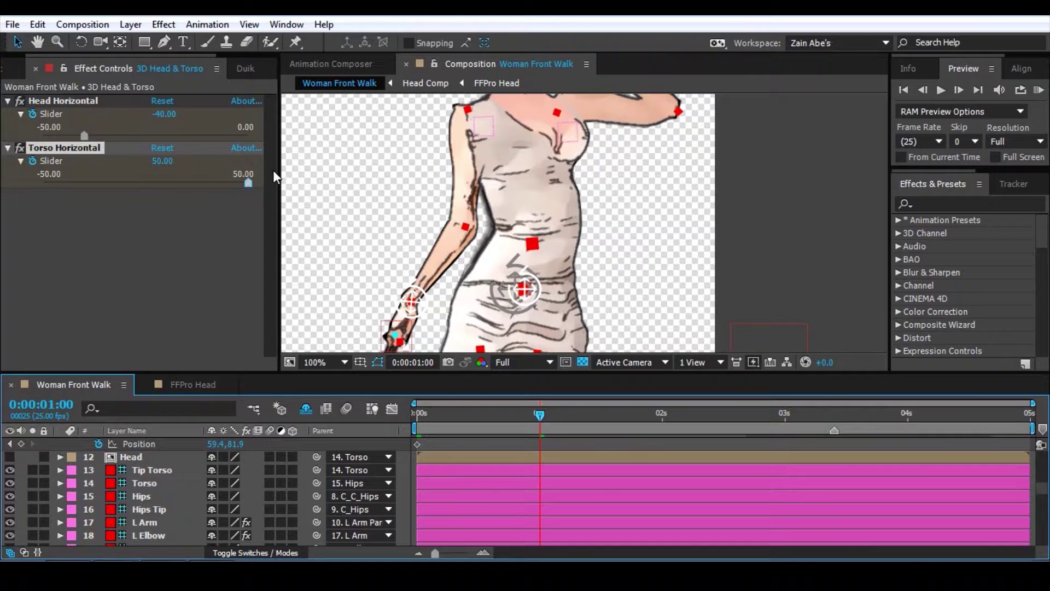
click(200, 182)
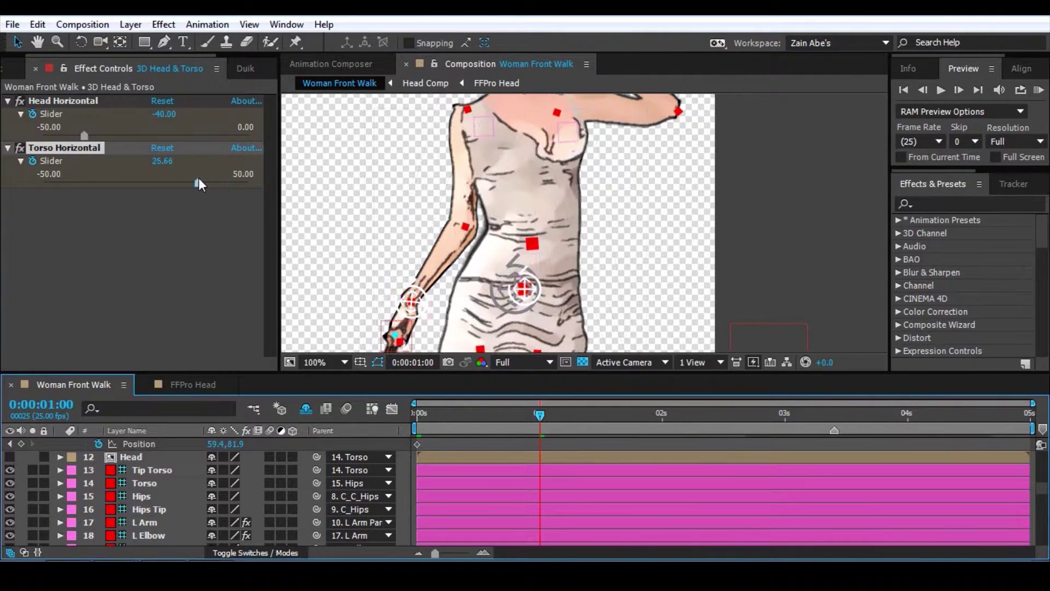
drag(174, 180, 68, 187)
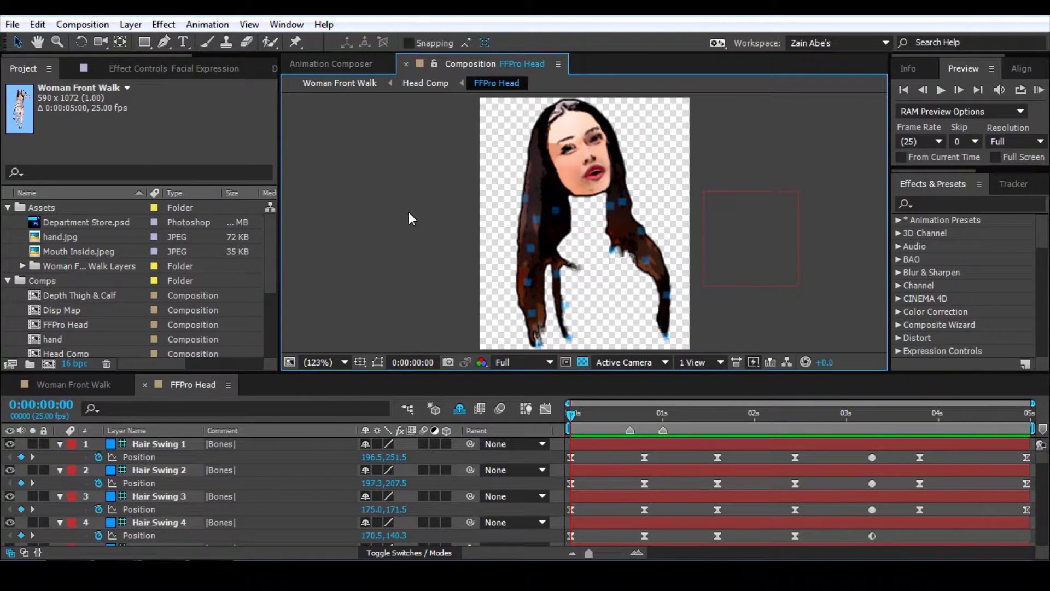
Step: Switch to the FFPro Head composition and look through its Hair Swing bone layers
click(93, 385)
click(179, 383)
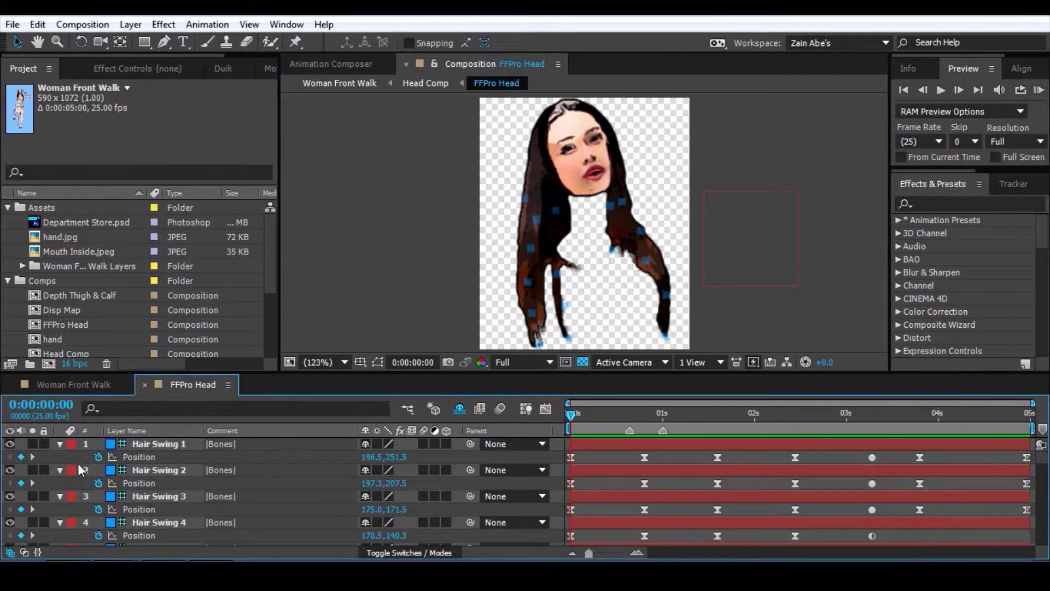
scroll(191, 476, down, 5)
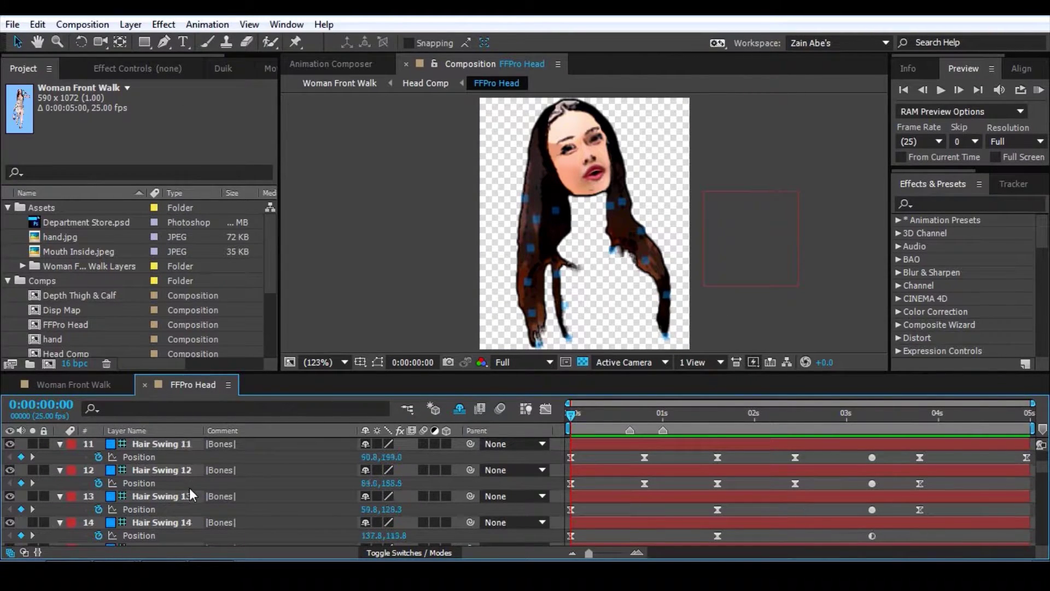
Step: Select the Morpher Ctrl layer and examine its Eyes and Mouth sliders, keyframes, comment ranges and position expression
key(grave)
click(147, 306)
key(grave)
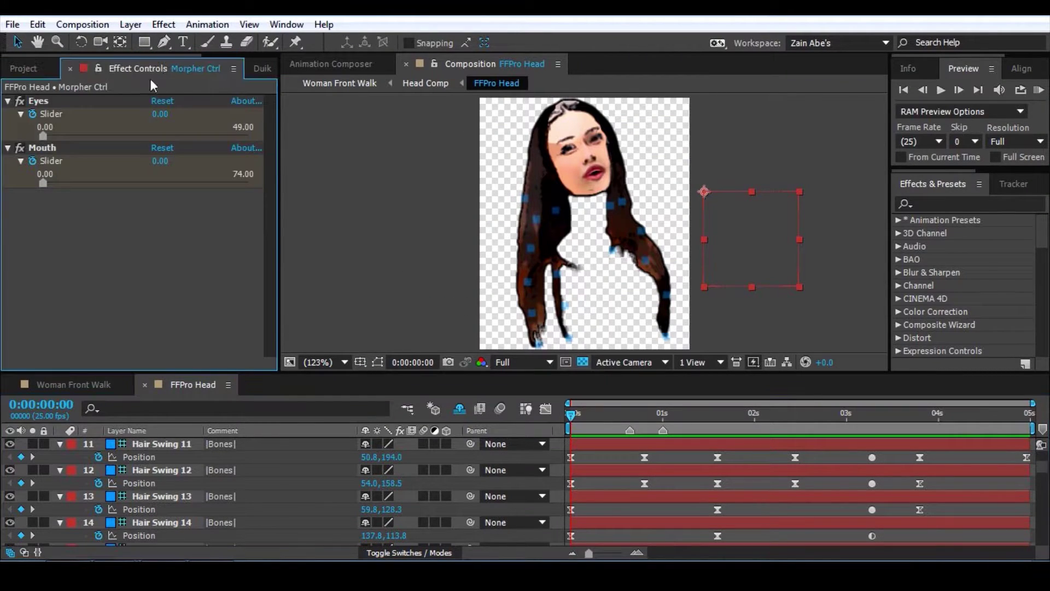
scroll(228, 479, down, 8)
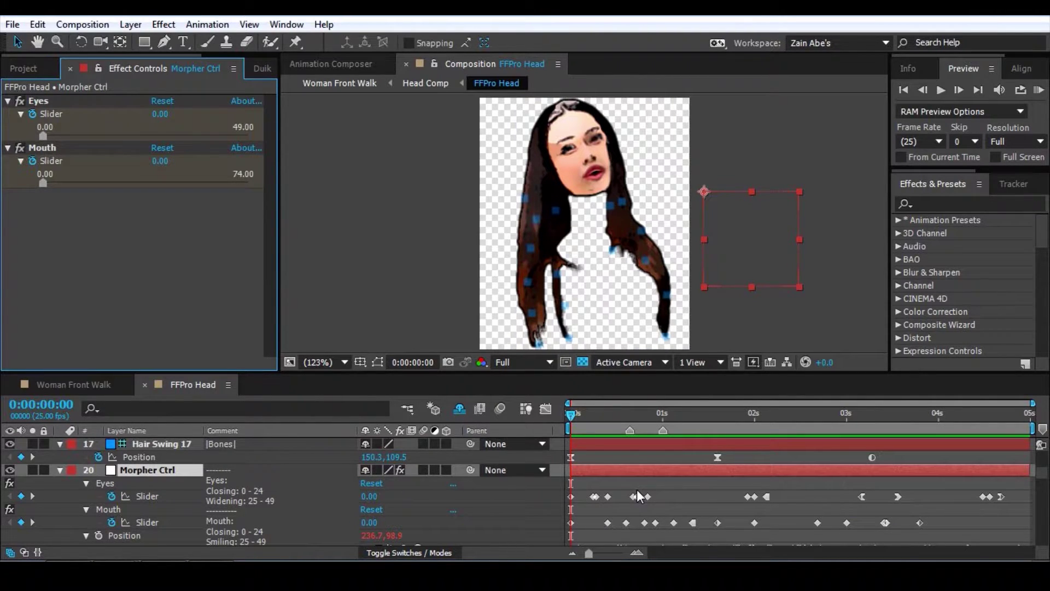
scroll(639, 495, down, 2)
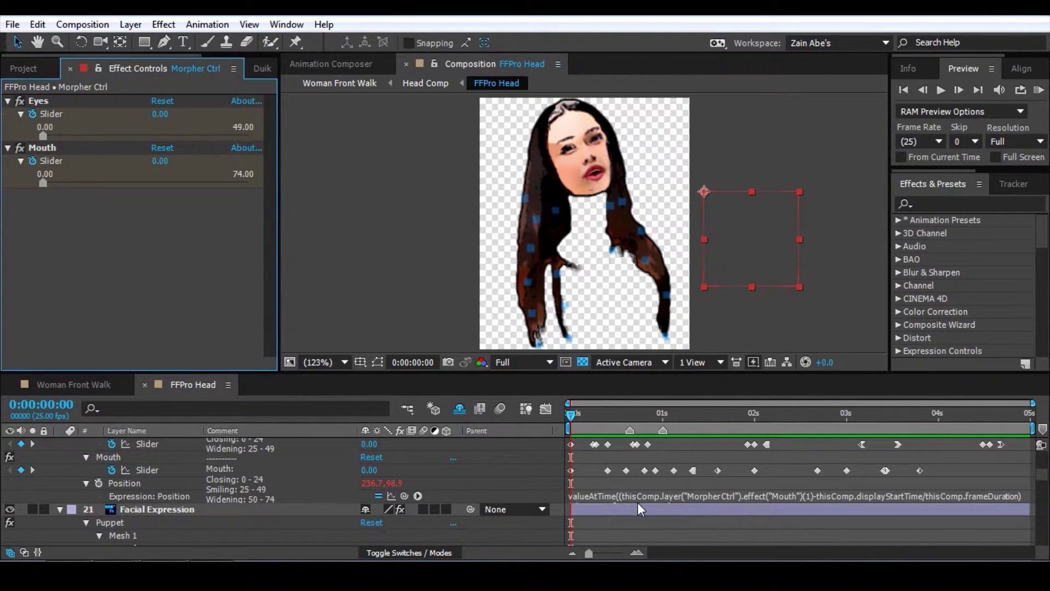
scroll(640, 504, up, 2)
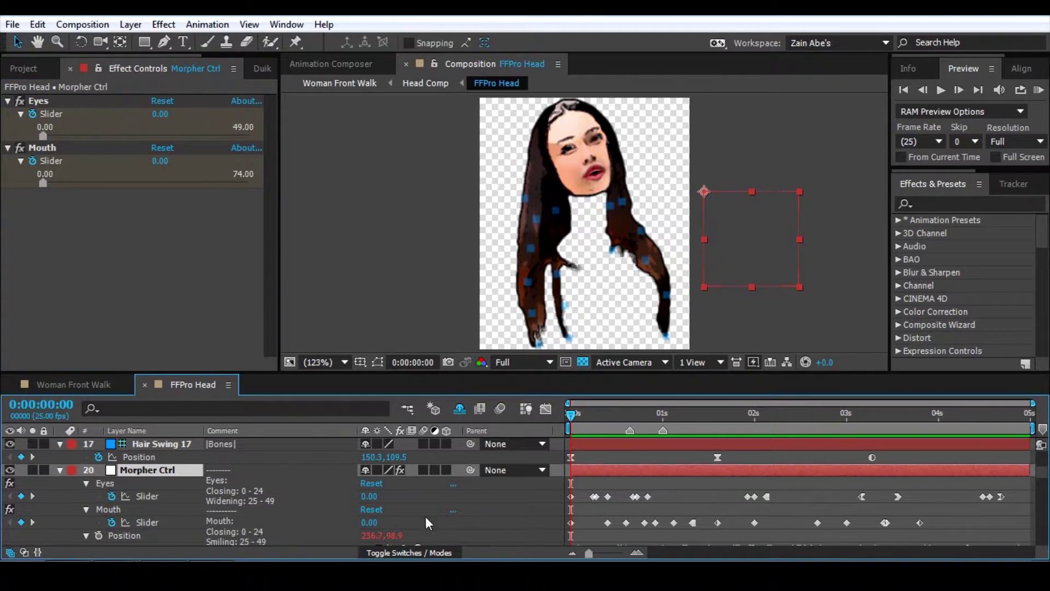
scroll(261, 500, down, 2)
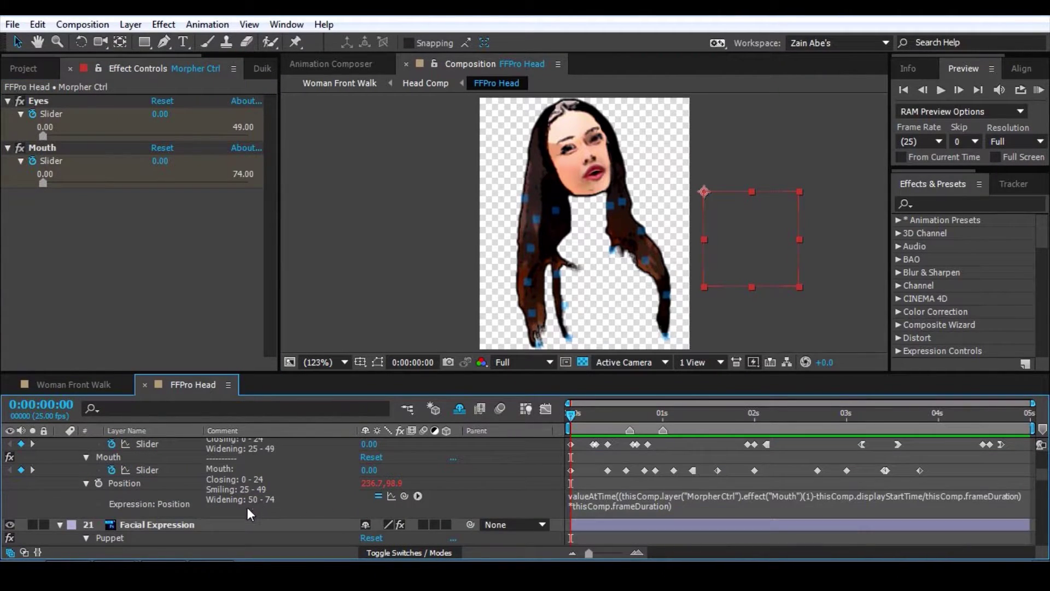
Step: Set the Morpher Ctrl layer's Eyes slider to 49.00 to widen the woman's eyes
scroll(248, 507, up, 2)
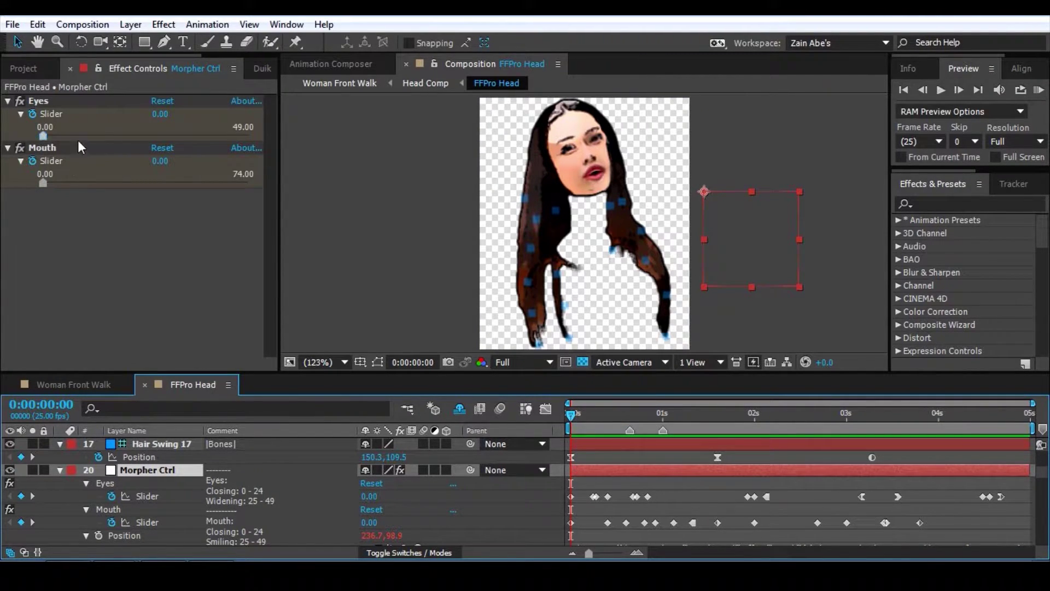
drag(44, 133, 256, 132)
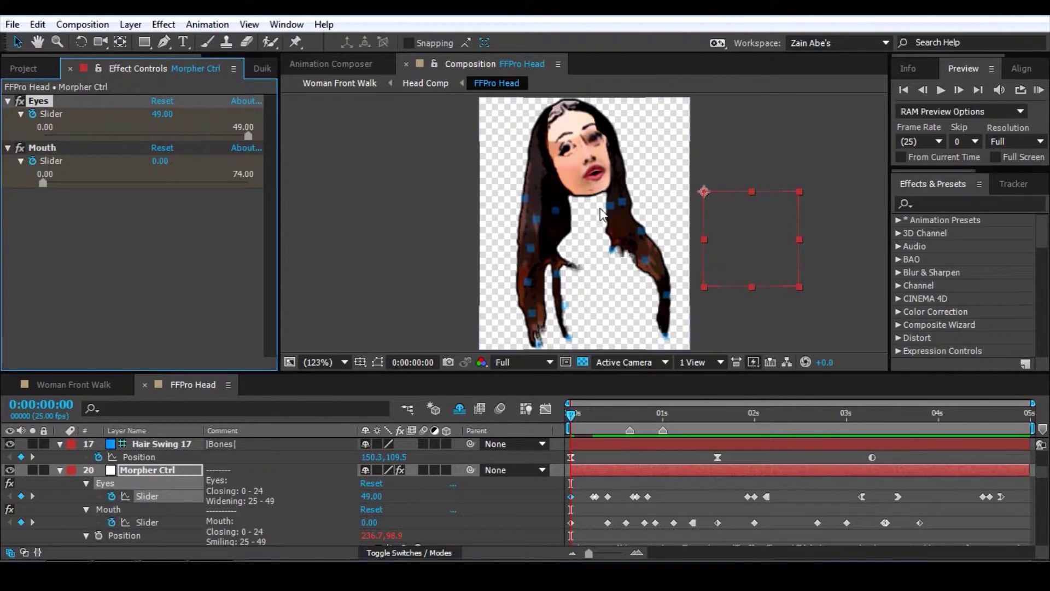
Step: Set the Morpher Ctrl layer's Eyes slider to 45.88 and its Mouth slider to 22.45
mouse_move(225, 141)
mouse_down()
mouse_move(113, 140)
mouse_move(235, 132)
mouse_up()
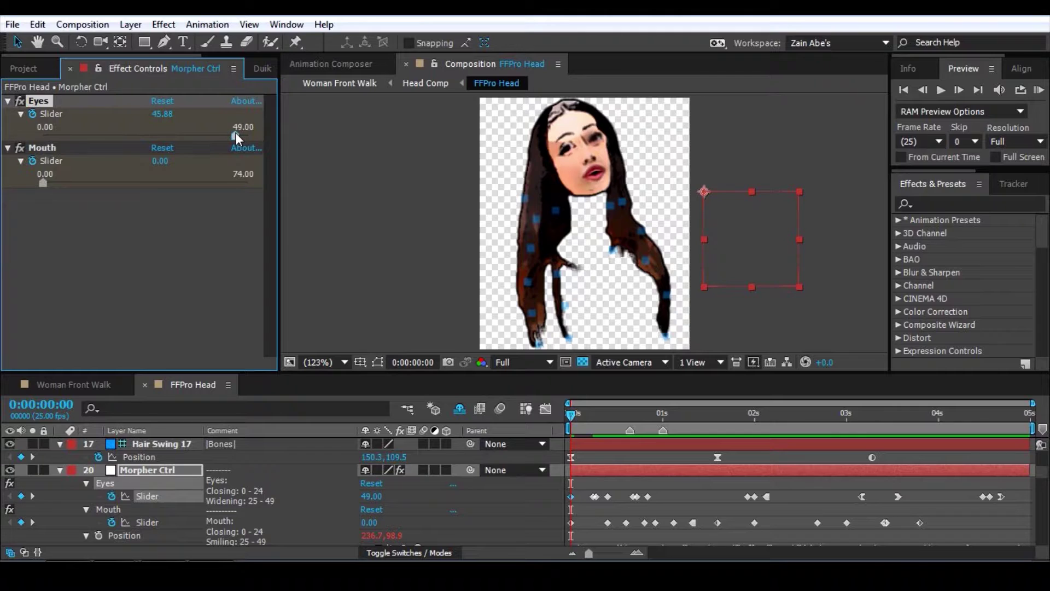
scroll(272, 519, down, 2)
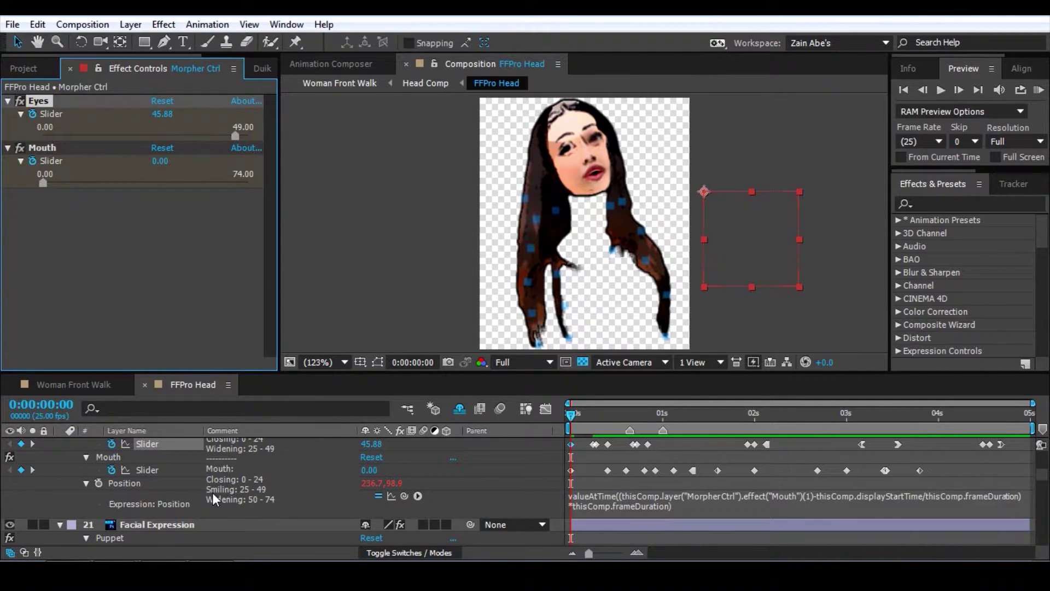
drag(44, 181, 137, 202)
drag(192, 182, 110, 187)
click(146, 231)
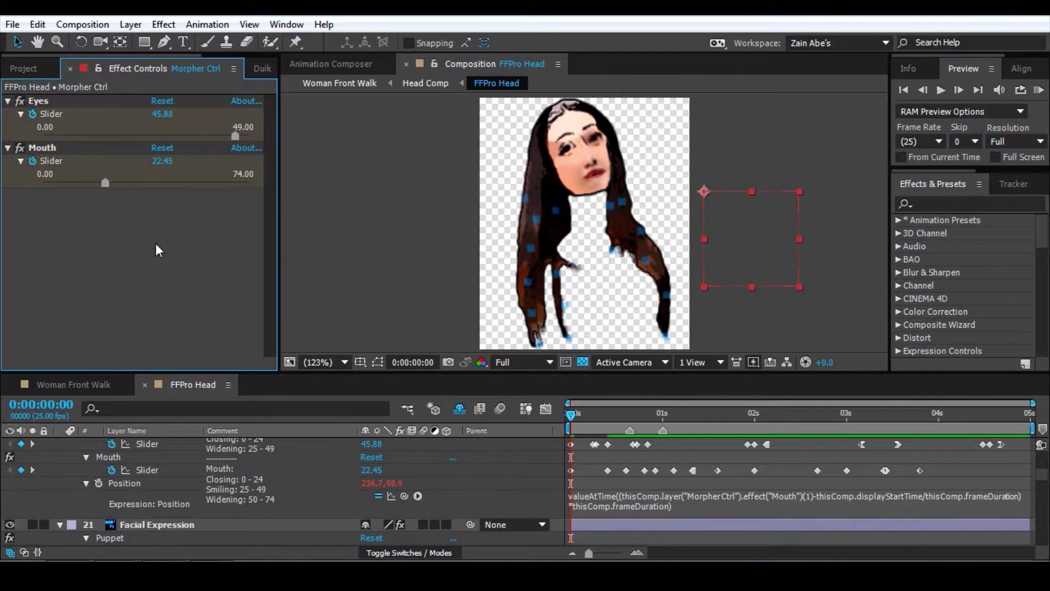
Step: Set the Morpher Ctrl layer's Mouth slider to 35.48, within the smiling range
mouse_move(109, 182)
mouse_down()
mouse_move(75, 182)
mouse_move(152, 169)
mouse_move(125, 196)
mouse_move(160, 186)
mouse_move(93, 178)
mouse_move(94, 169)
mouse_up()
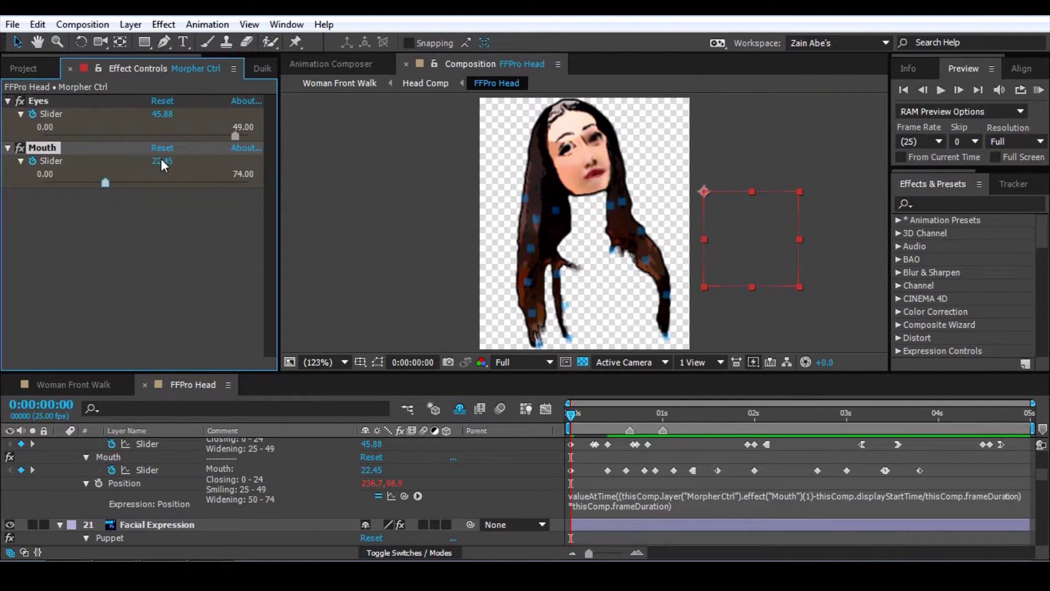
drag(163, 183, 140, 177)
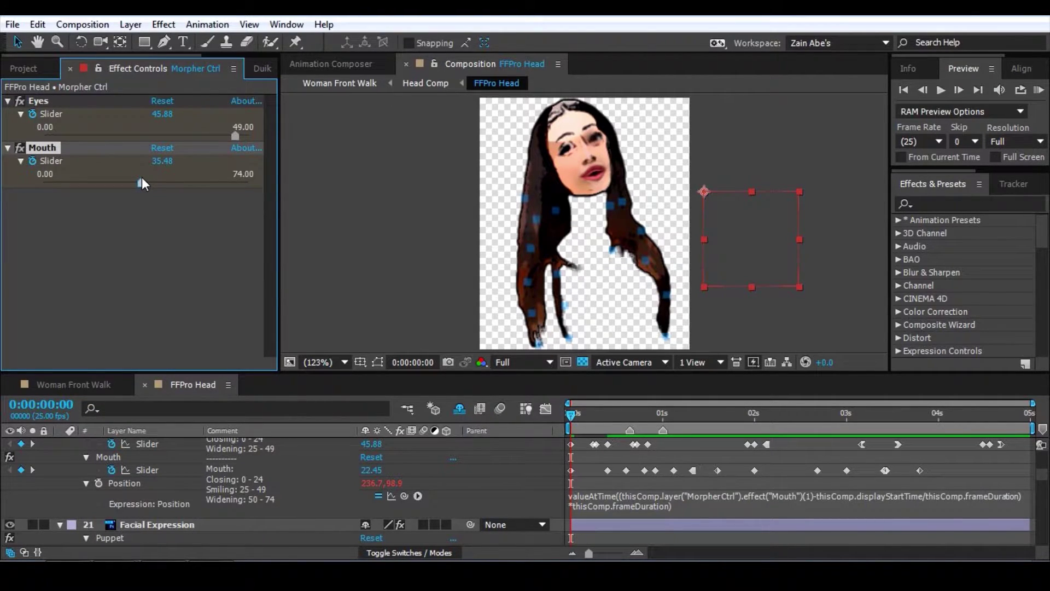
drag(143, 177, 142, 178)
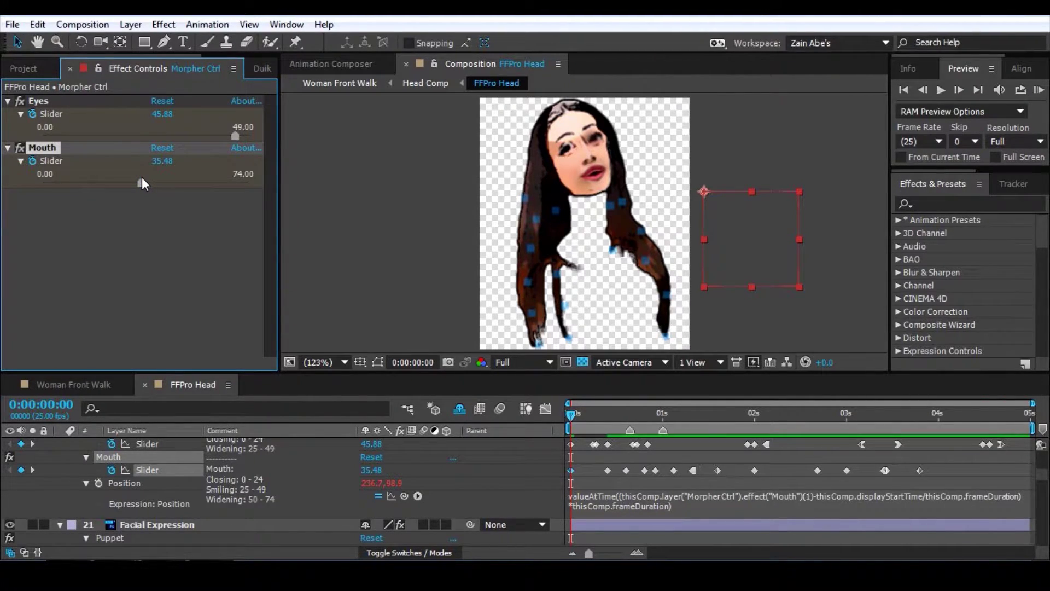
click(174, 246)
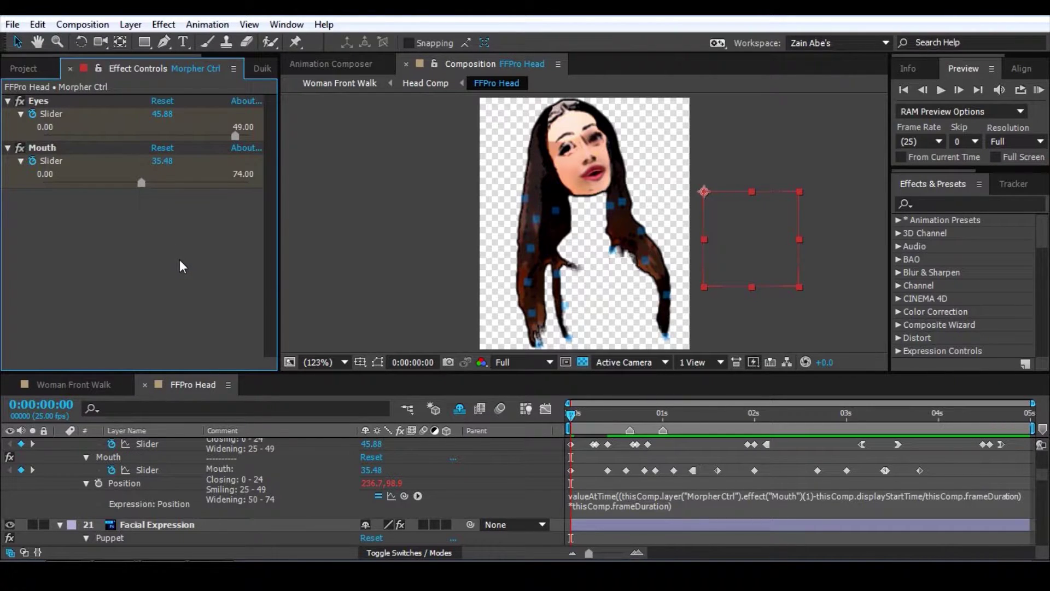
Step: Check the Woman Front Walk composition, return to FFPro Head and scrub its opening frames to compare the face and hair
scroll(203, 497, up, 15)
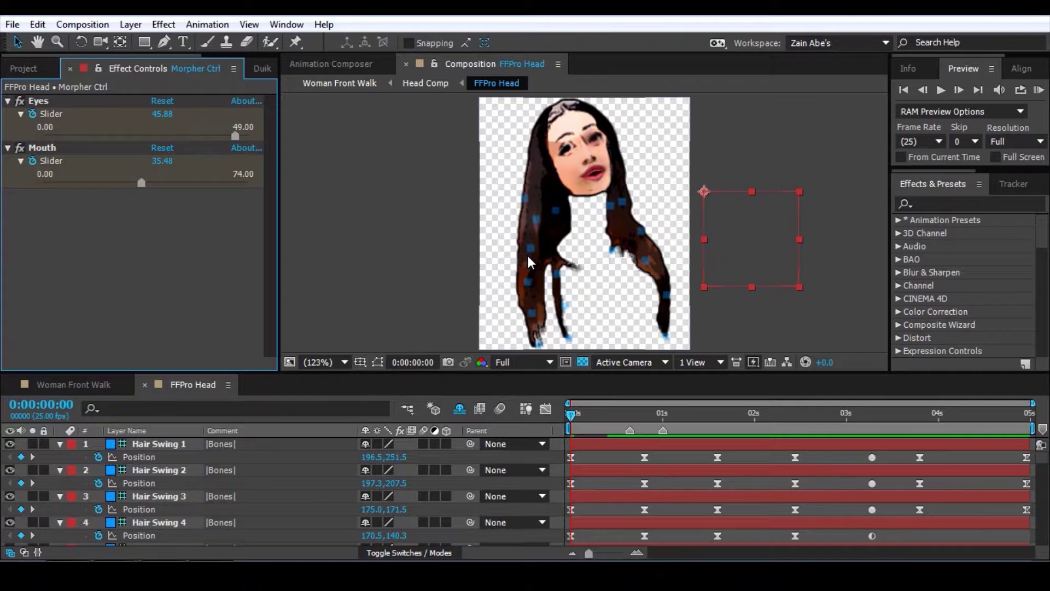
click(96, 445)
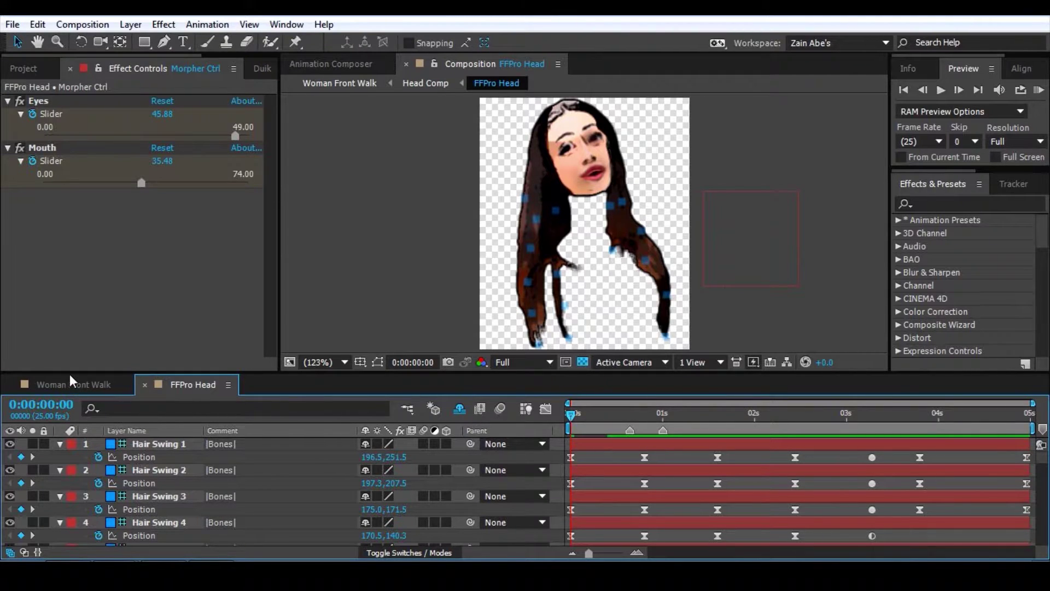
click(84, 387)
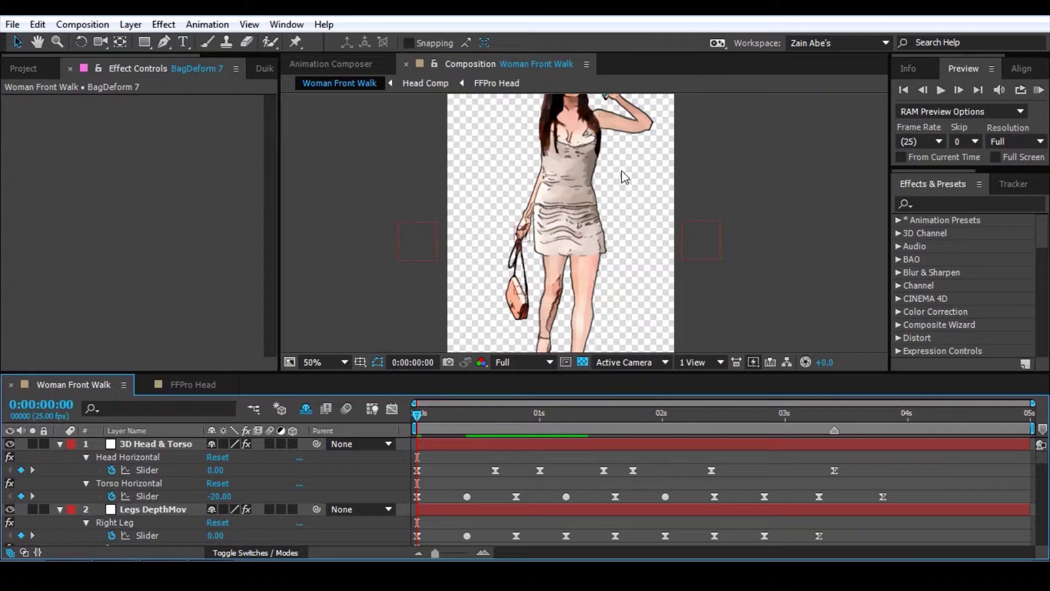
click(184, 385)
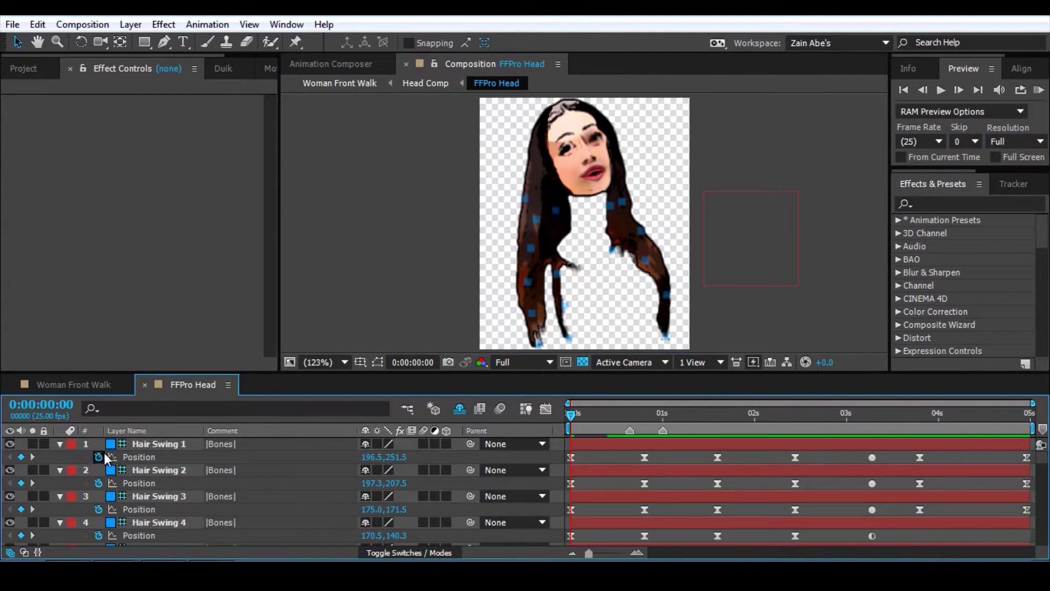
drag(585, 415, 569, 491)
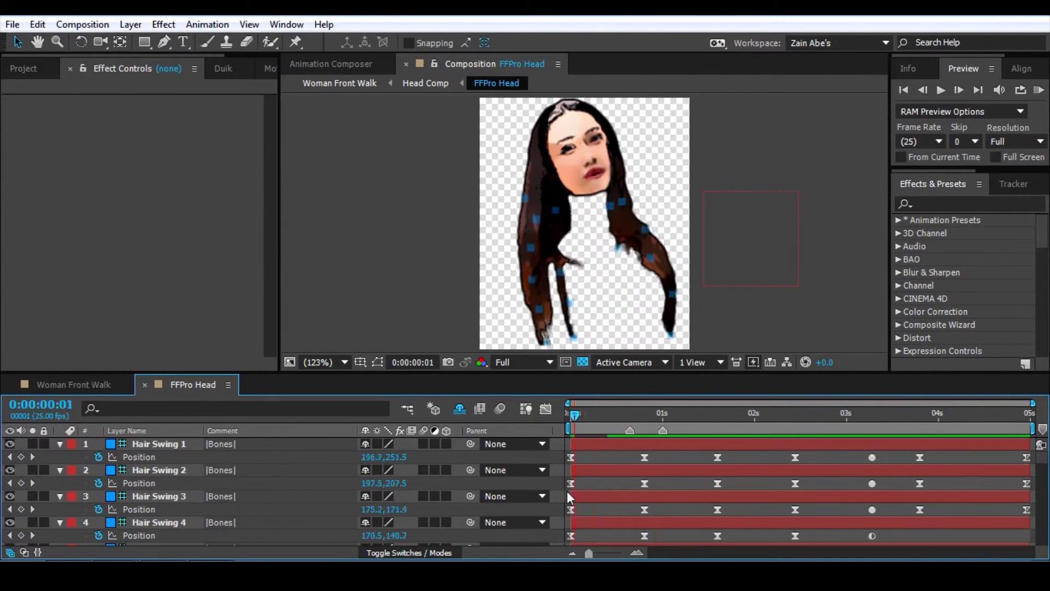
Step: Examine the Facial Expression layer's puppet pins, including Batas Eyes and Batas Mouth, and their position keyframes in an enlarged timeline
scroll(192, 490, down, 10)
scroll(150, 497, up, 2)
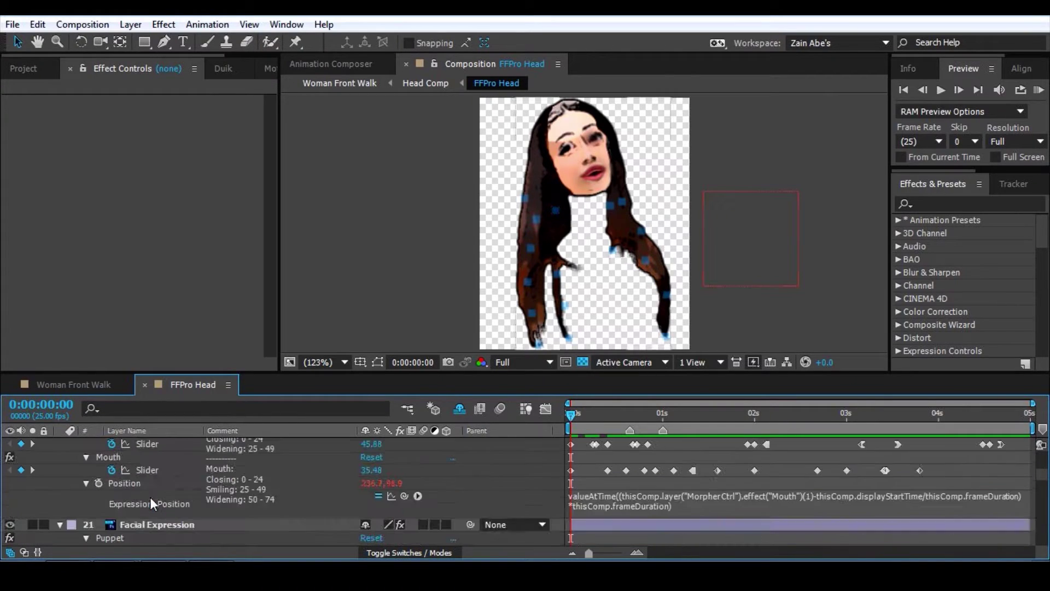
key(grave)
scroll(159, 485, down, 2)
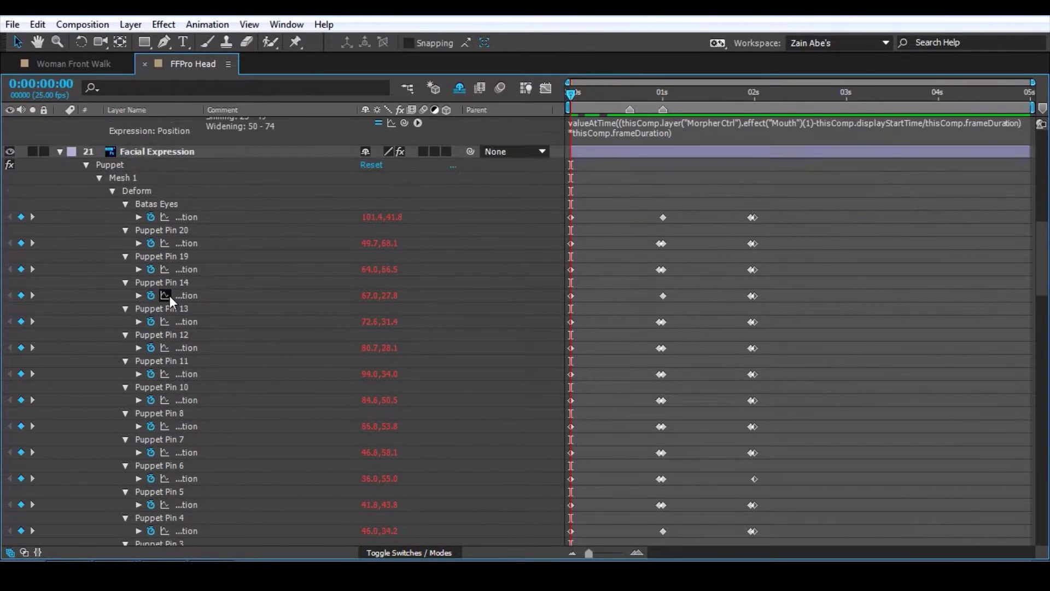
scroll(178, 443, down, 12)
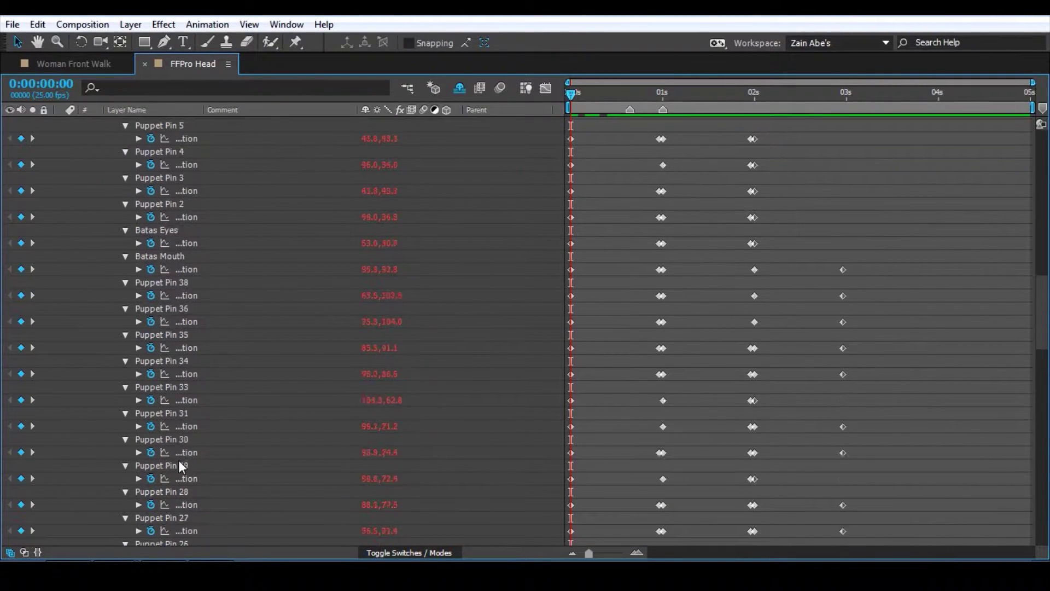
scroll(197, 473, up, 12)
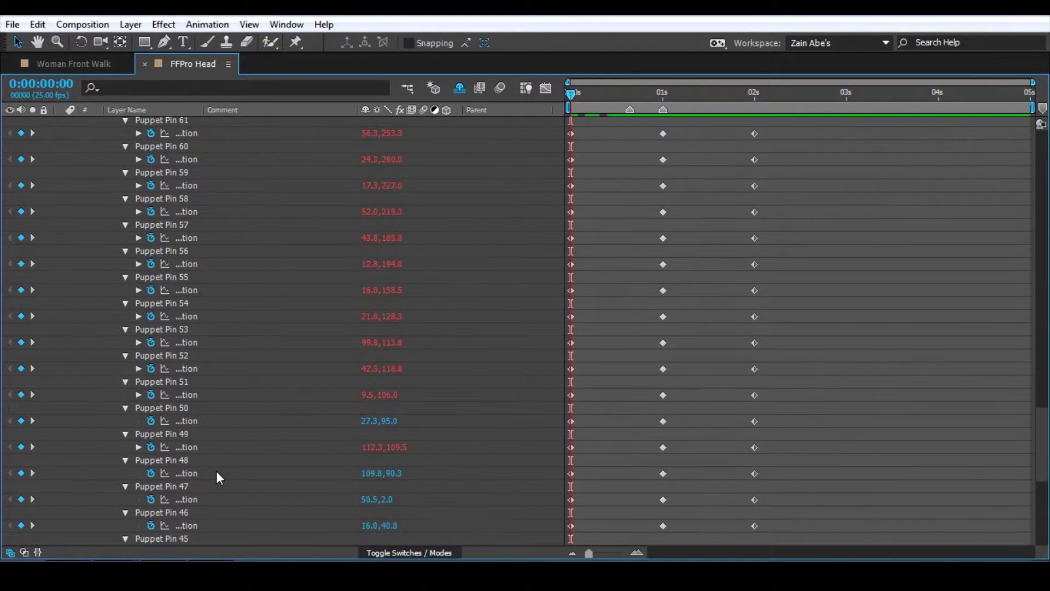
scroll(221, 478, up, 8)
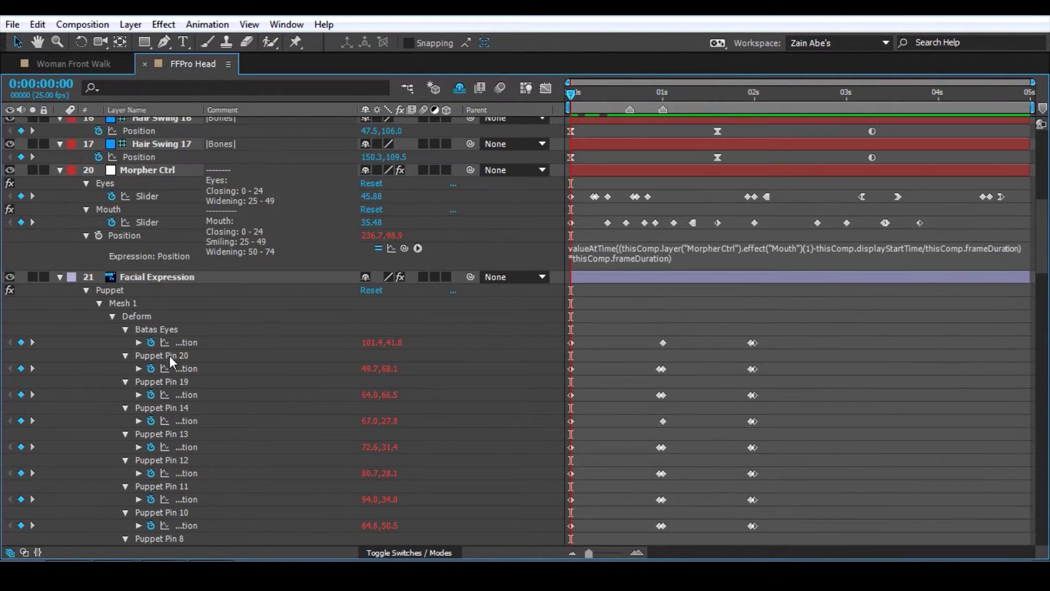
Step: Select Mesh 1 of the Facial Expression layer's Puppet effect and inspect its pins on the face and hair in an enlarged view
click(123, 303)
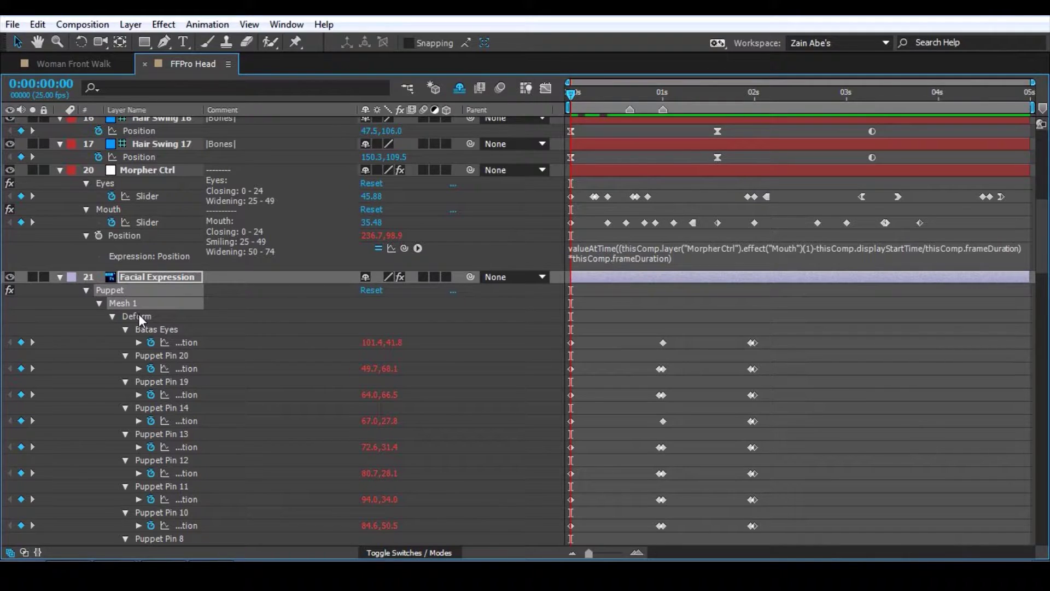
key(grave)
key(grave)
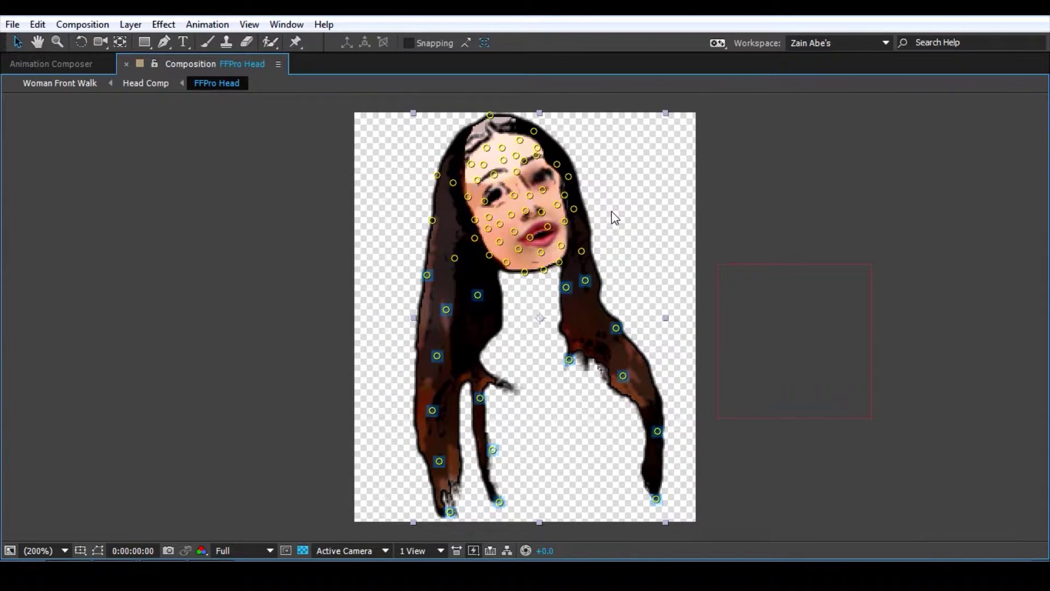
key(grave)
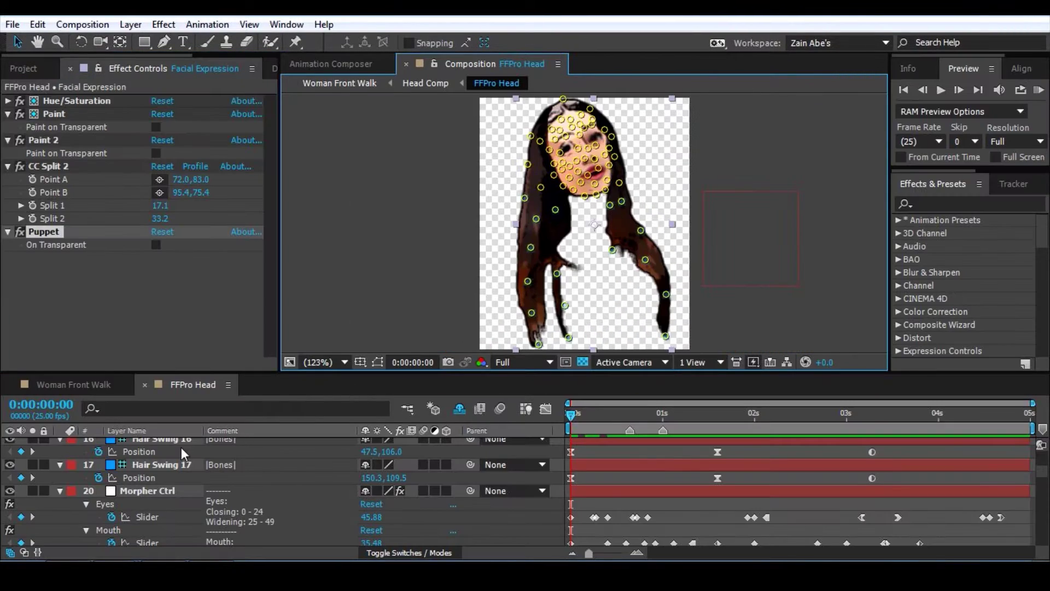
click(102, 498)
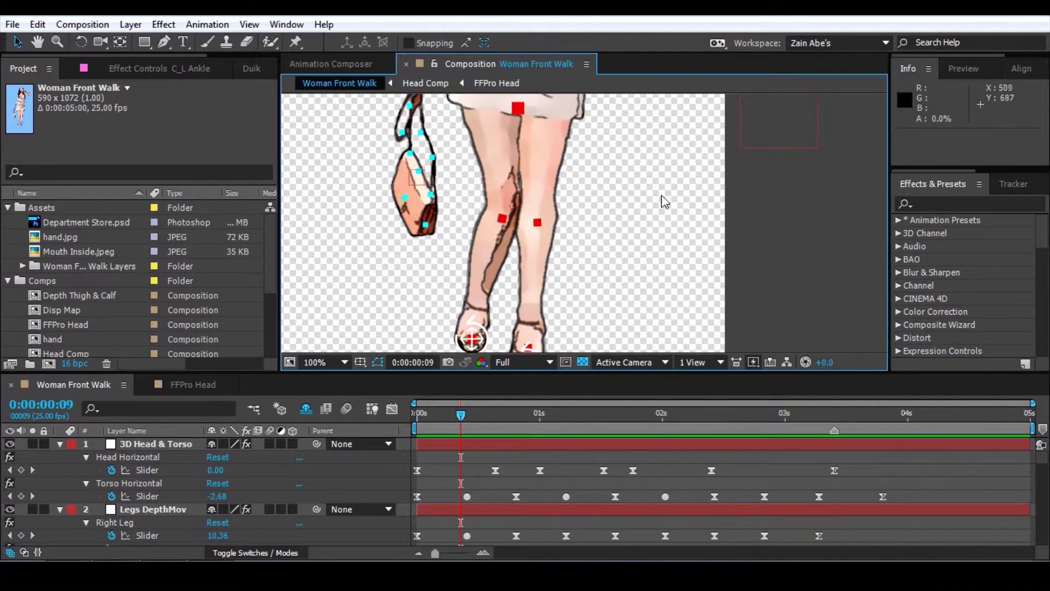
Step: In Woman Front Walk, select the C_R Wrist controller and scrub to 0:00:02:04 and 0:00:03:07 to follow the hand holding the phone
scroll(652, 140, up, 5)
scroll(652, 140, up, 8)
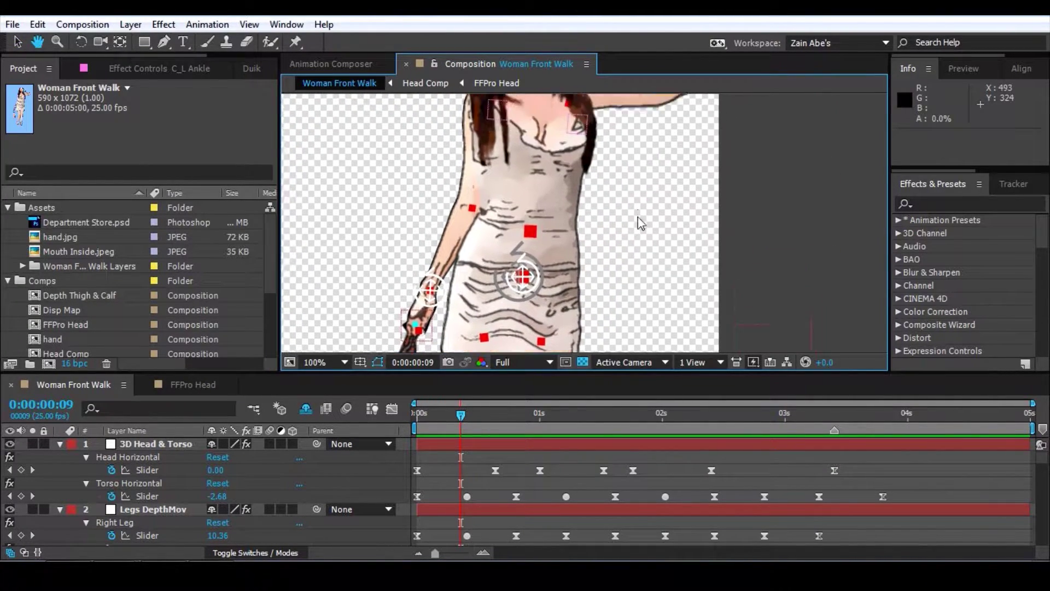
scroll(644, 171, up, 3)
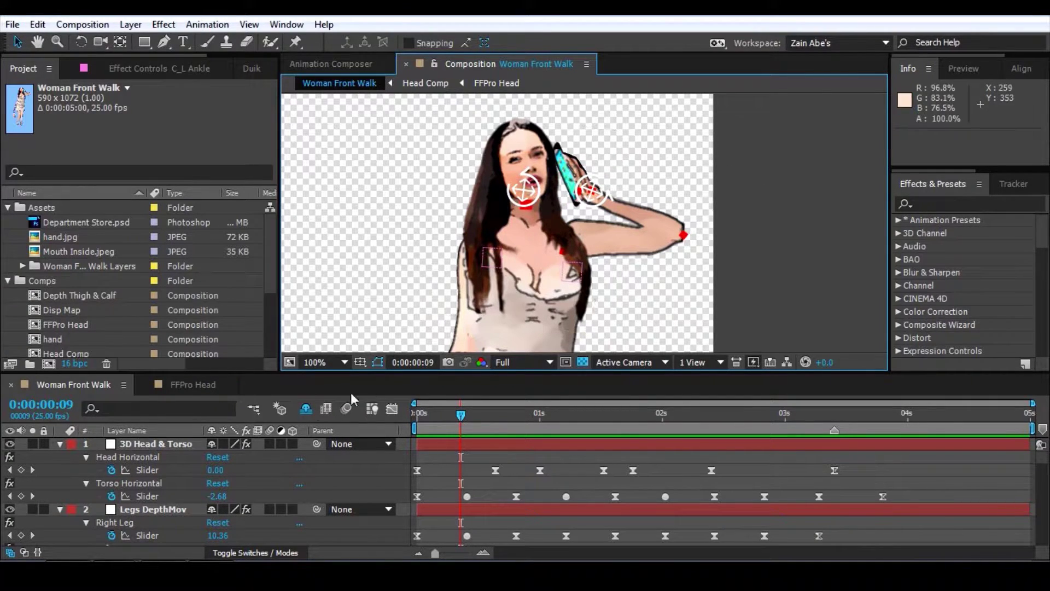
click(600, 189)
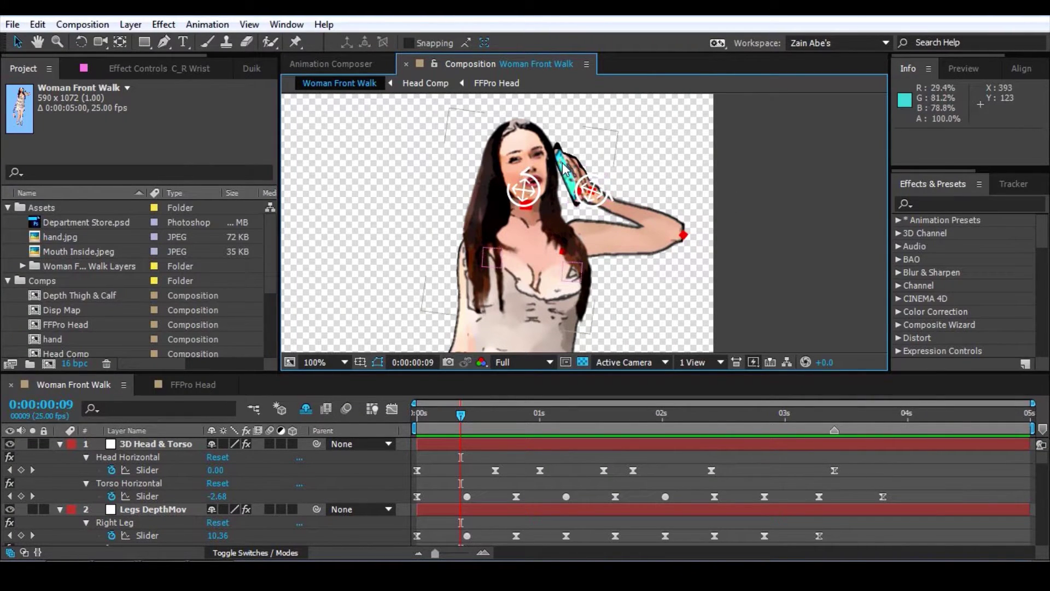
drag(462, 416, 681, 445)
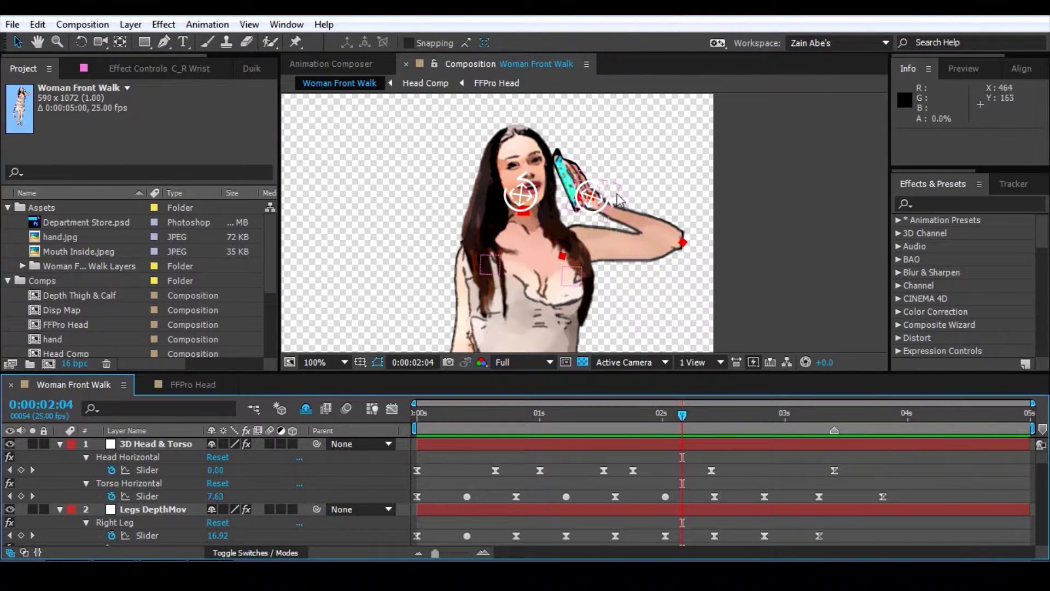
drag(682, 432, 819, 461)
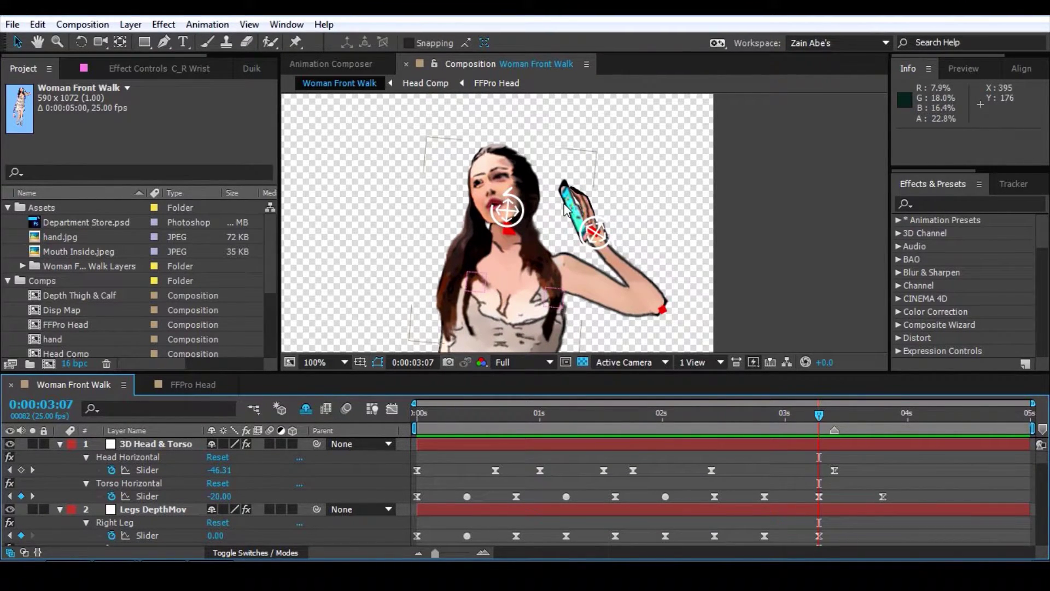
Step: Scrub through 0:00:03:14 to 0:00:03:18 and inspect the open hand and the falling phone up close
key(h)
drag(577, 216, 579, 156)
key(v)
drag(821, 415, 858, 420)
key(h)
drag(750, 297, 757, 148)
key(v)
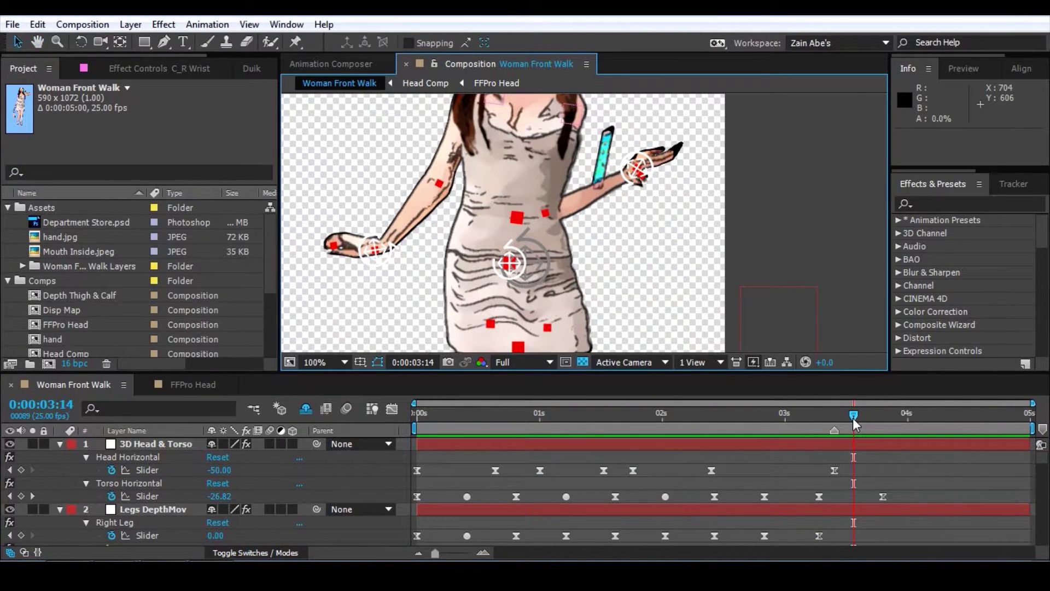
drag(855, 423, 873, 417)
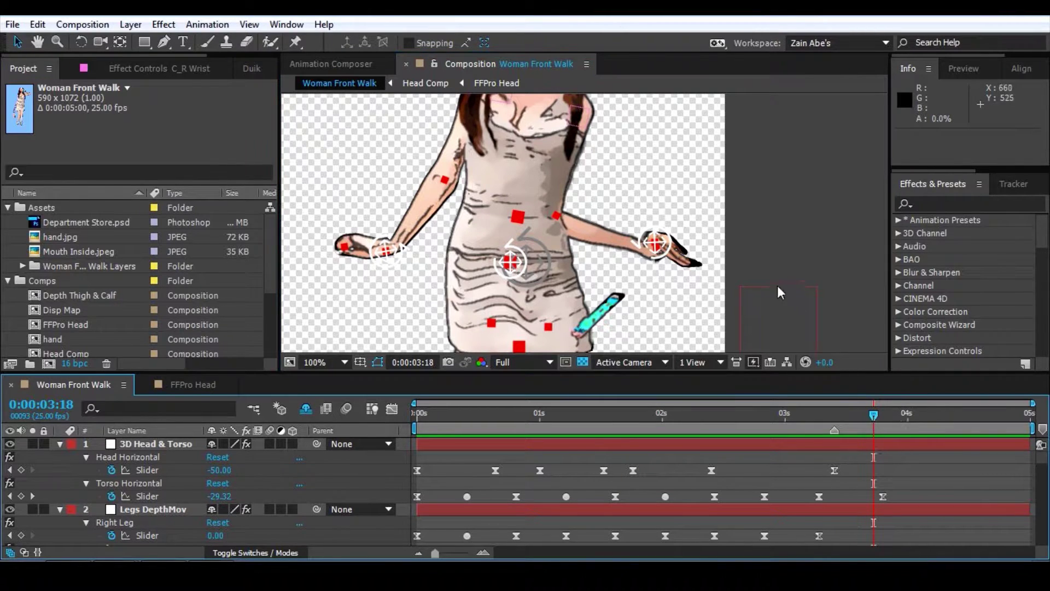
scroll(660, 242, up, 2)
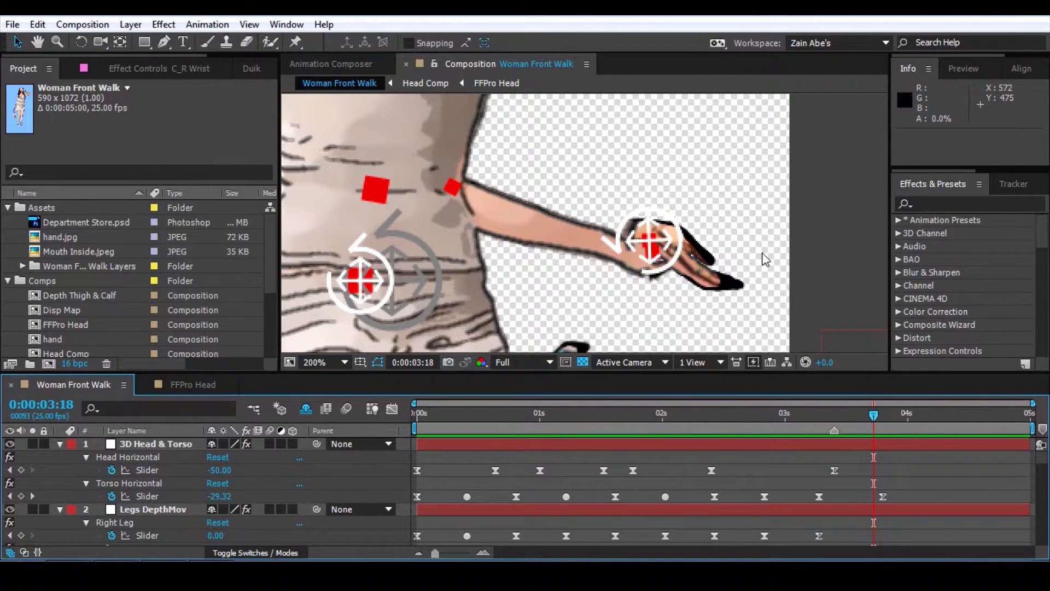
scroll(737, 255, down, 2)
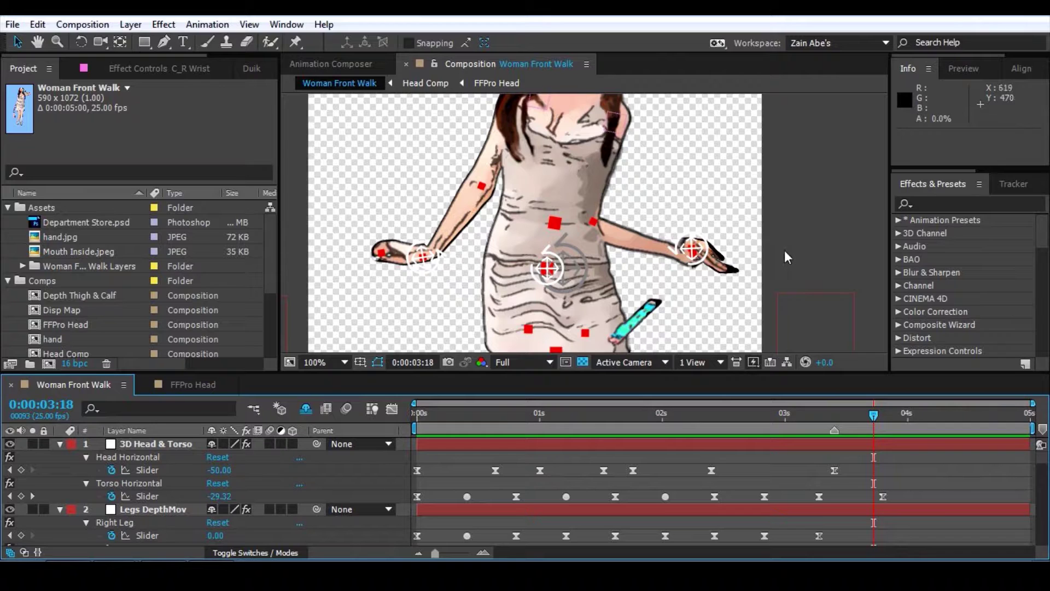
drag(776, 233, 700, 161)
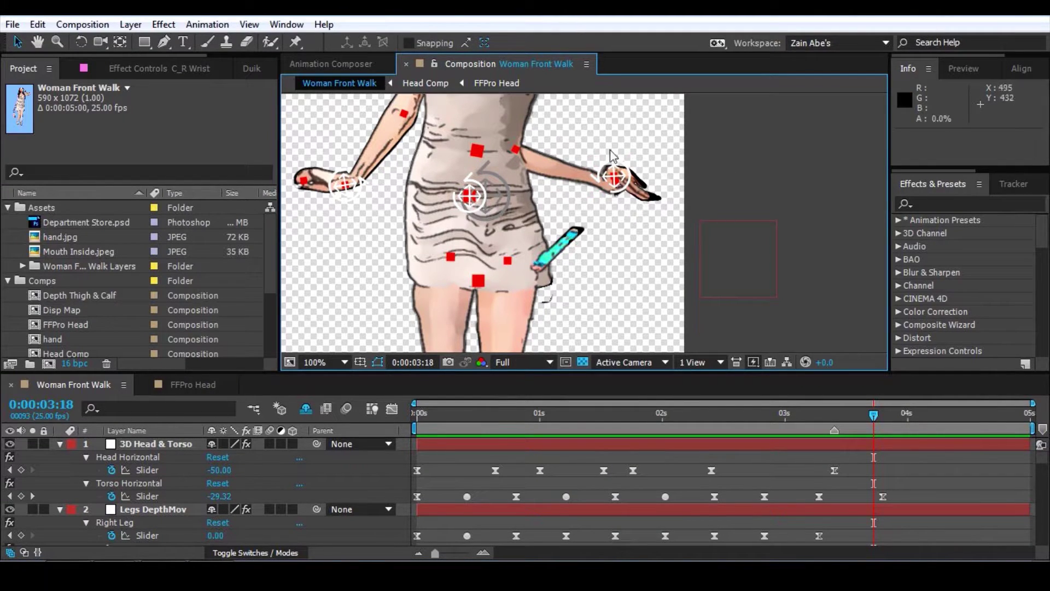
Step: Review the phone drop again from 0:00:03:00 through 0:00:03:12 to 0:00:03:16, following the wrist controller and the phone
drag(874, 416, 784, 418)
scroll(780, 213, up, 10)
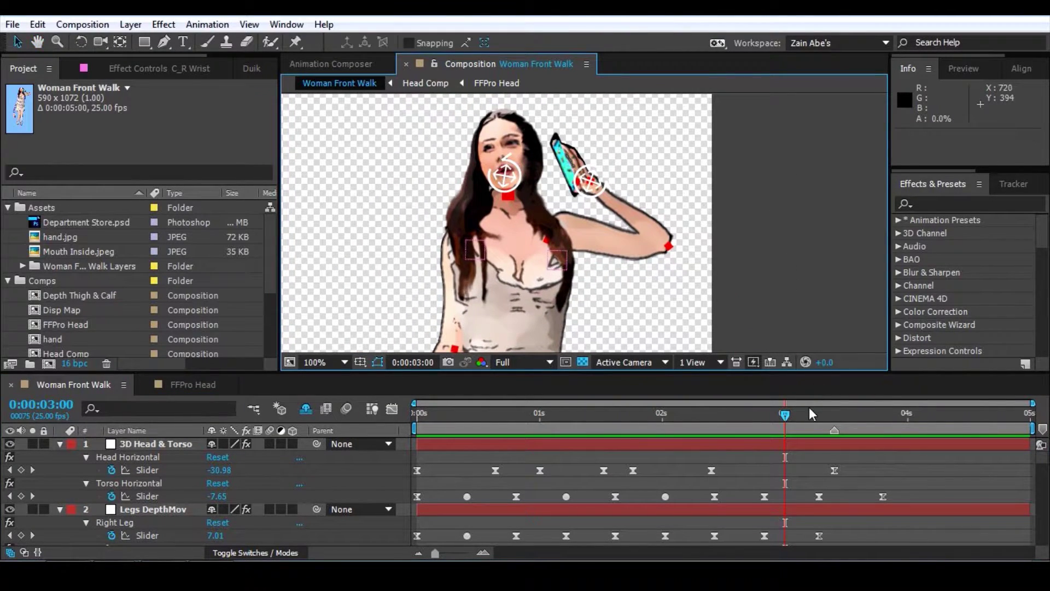
drag(786, 416, 847, 429)
key(h)
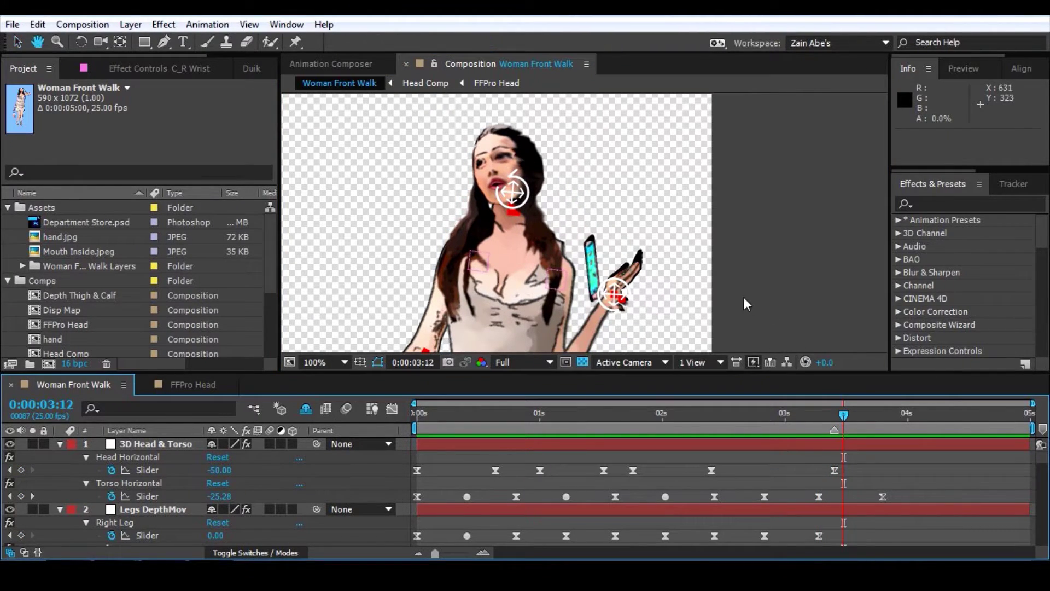
drag(744, 297, 749, 184)
click(759, 216)
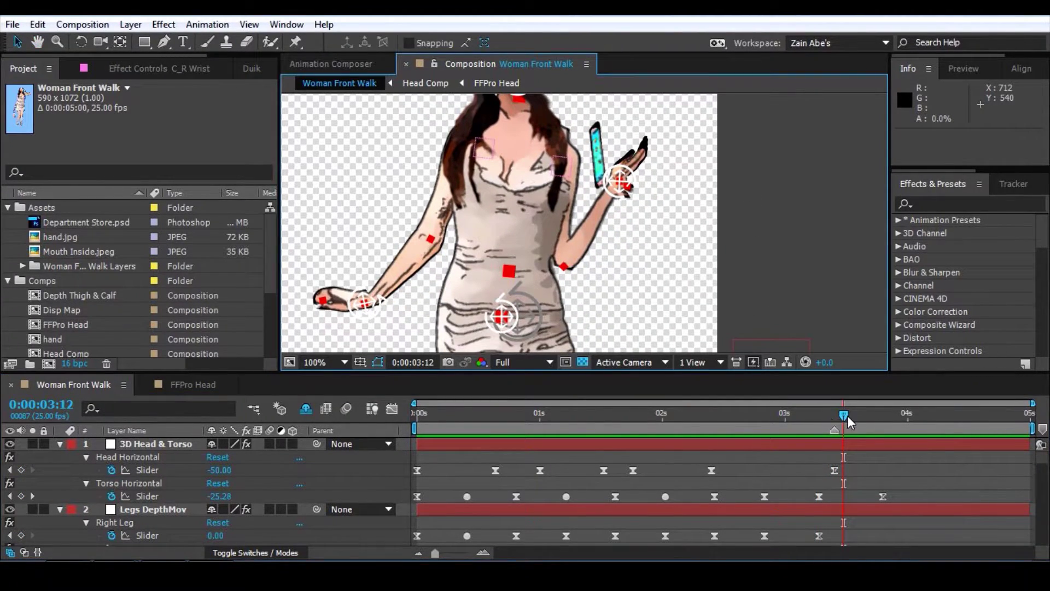
drag(846, 419, 863, 419)
drag(763, 290, 773, 164)
key(v)
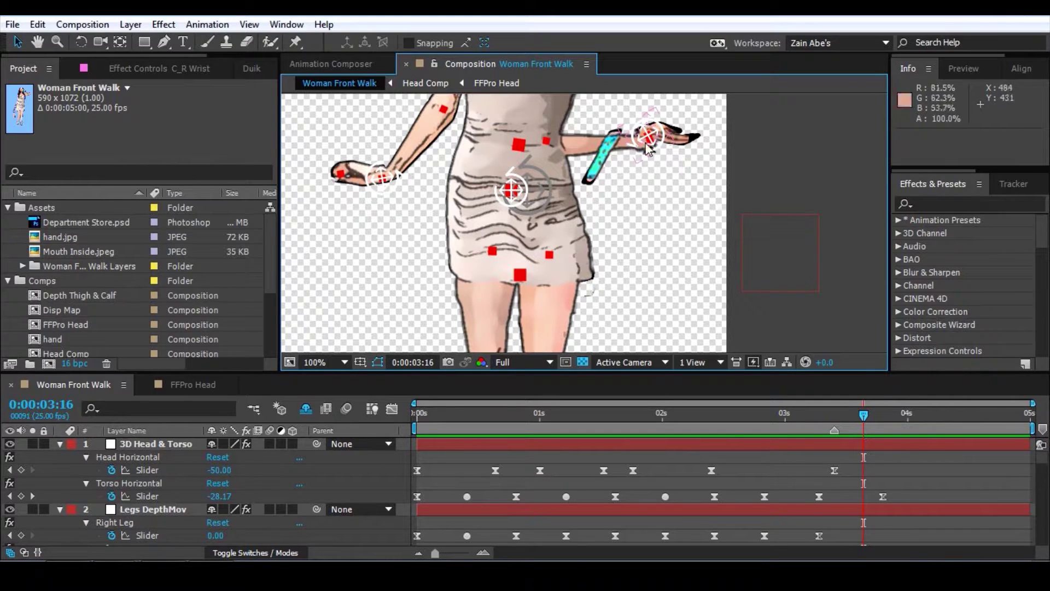
Step: Scrub to 0:00:03:23 to inspect the fallen phone and bag beside the feet, and return to 0:00:02:17
drag(865, 416, 898, 416)
key(h)
drag(699, 284, 714, 138)
drag(702, 261, 662, 153)
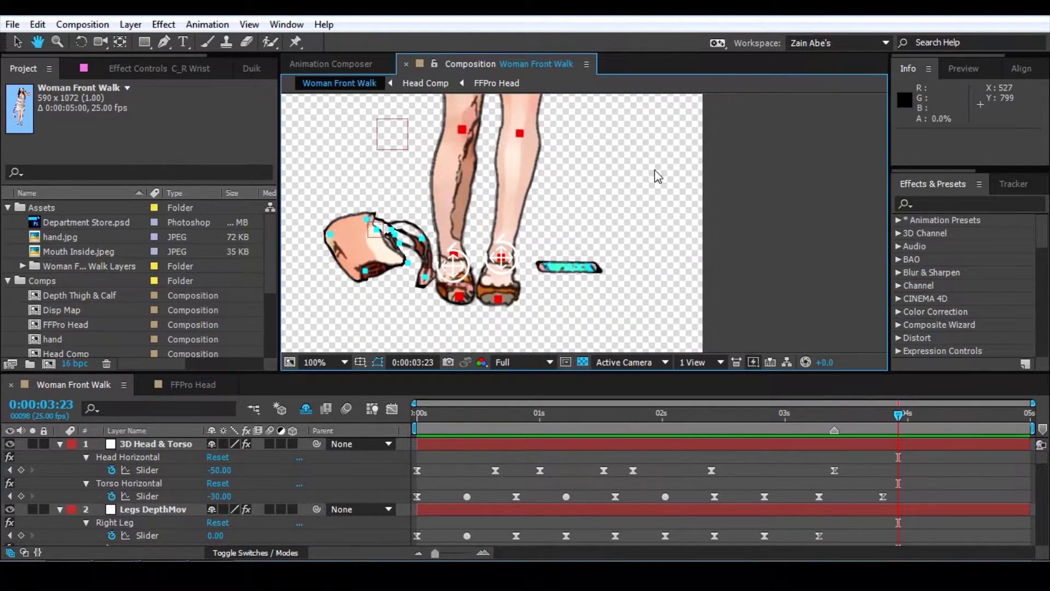
key(v)
drag(901, 424, 788, 426)
drag(767, 480, 746, 484)
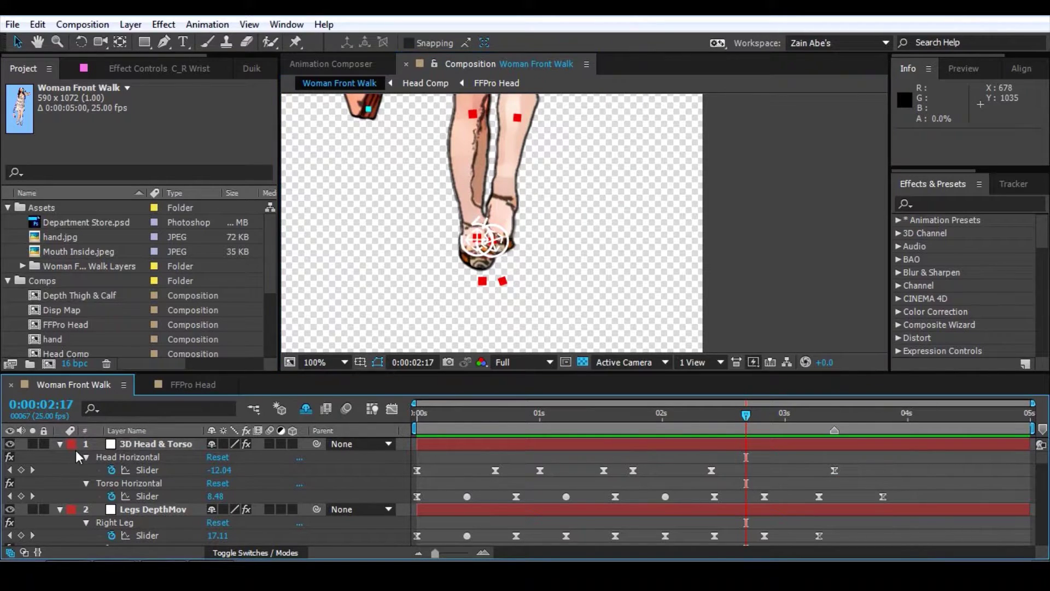
Step: Find the Smartphone layer in an enlarged view of the layer stack and select it
scroll(153, 504, down, 10)
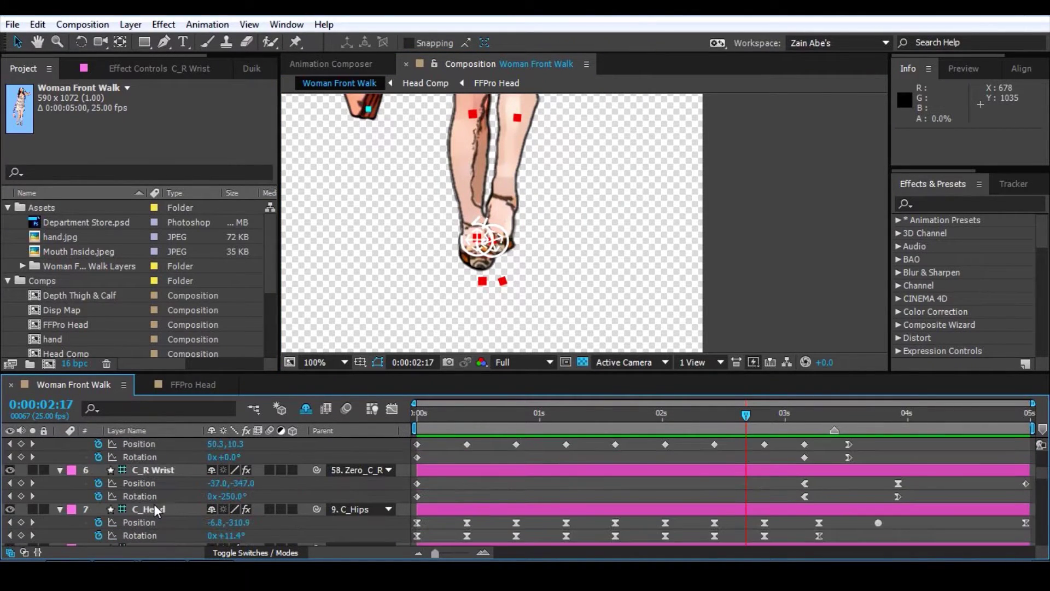
scroll(155, 503, up, 10)
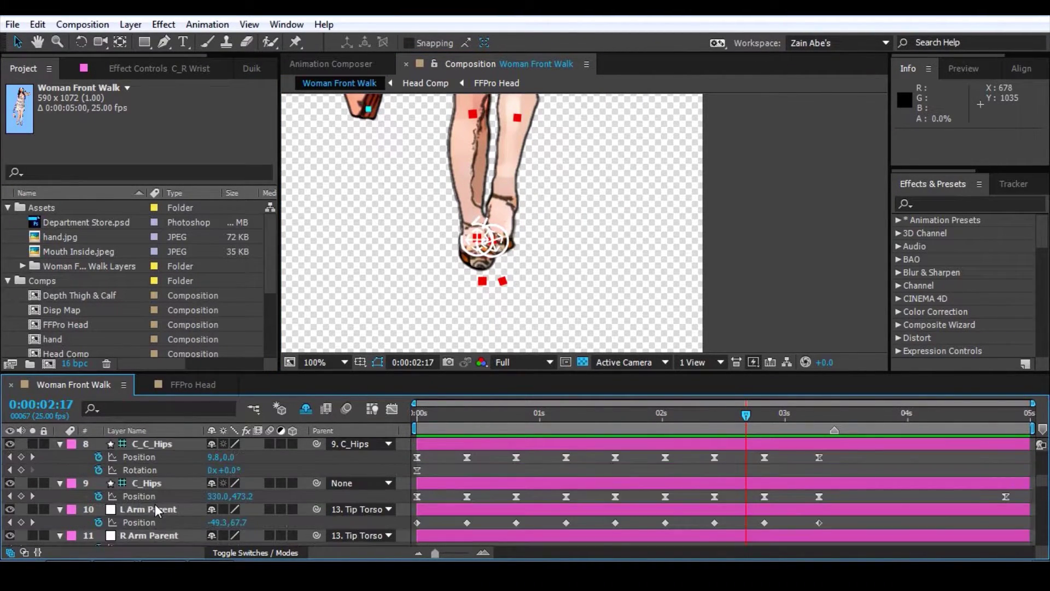
scroll(155, 504, down, 5)
key(grave)
scroll(145, 462, down, 8)
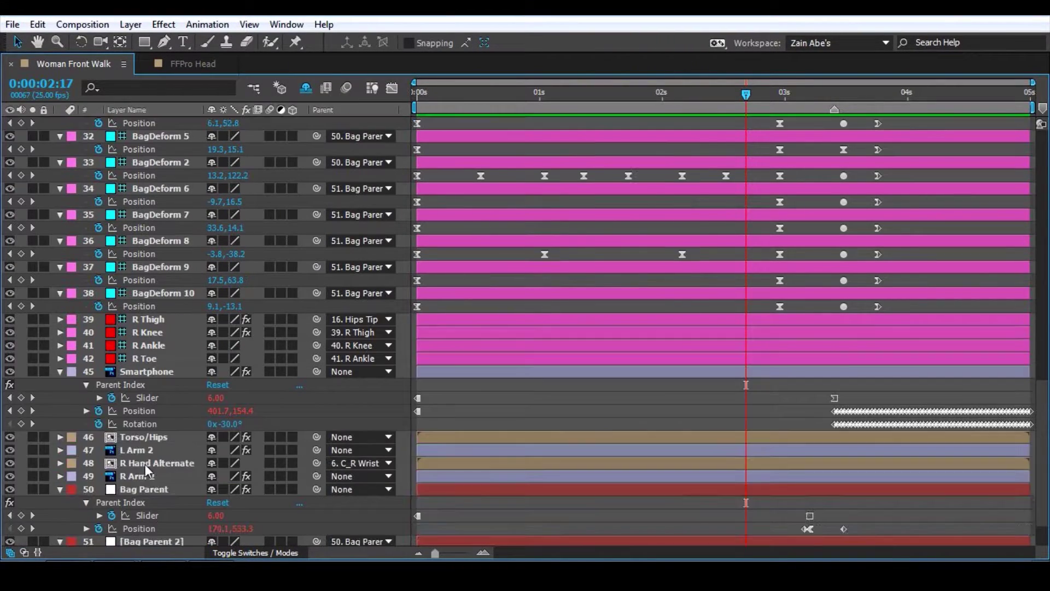
click(157, 371)
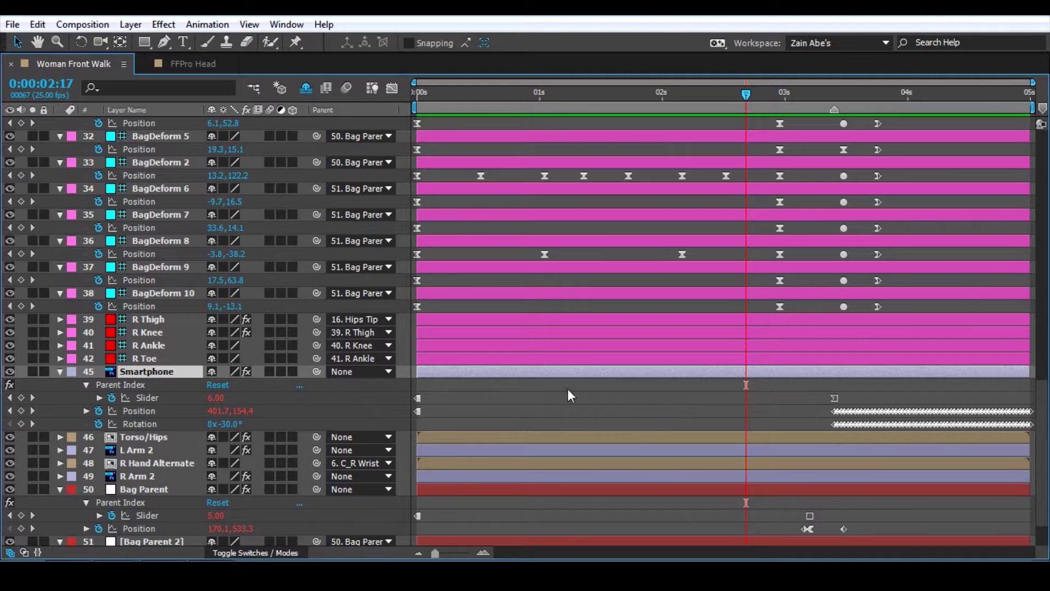
Step: Select the C_R Wrist controller layer, restore the normal layout, and bring the hand holding the phone into view
scroll(137, 340, up, 10)
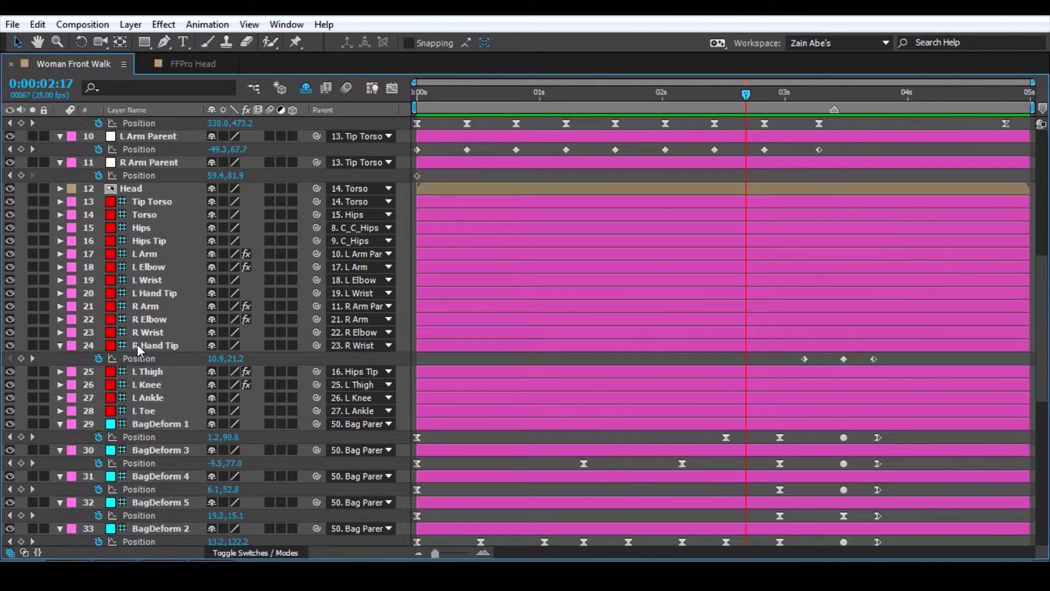
scroll(138, 350, up, 12)
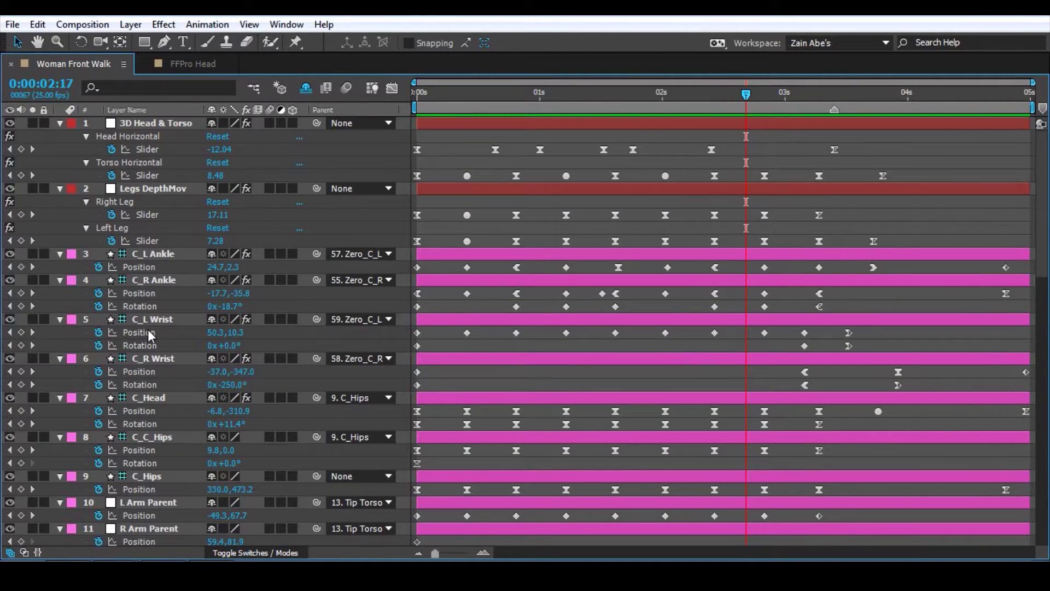
click(163, 361)
key(grave)
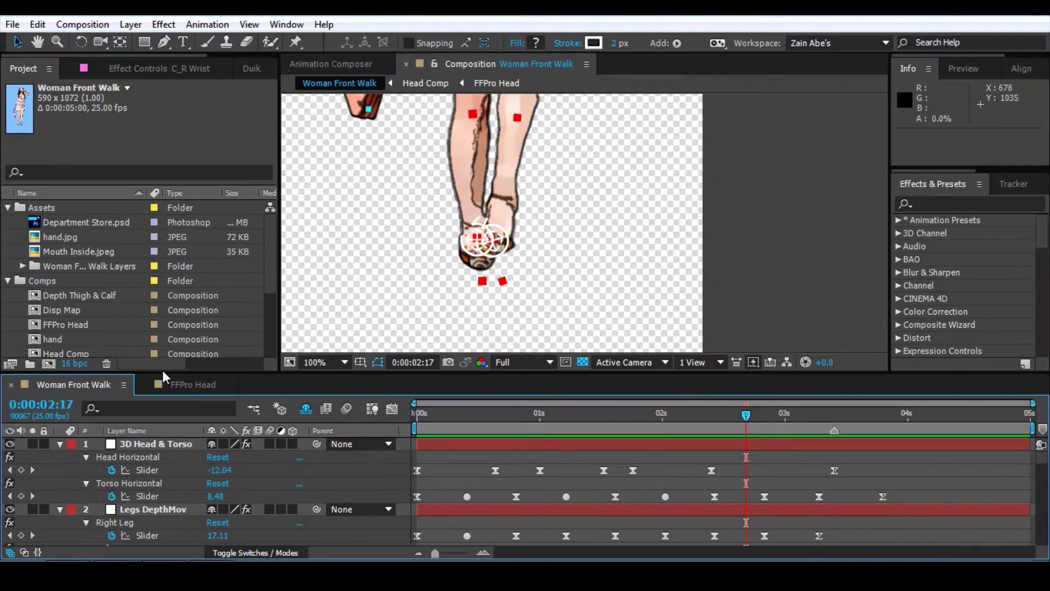
key(x)
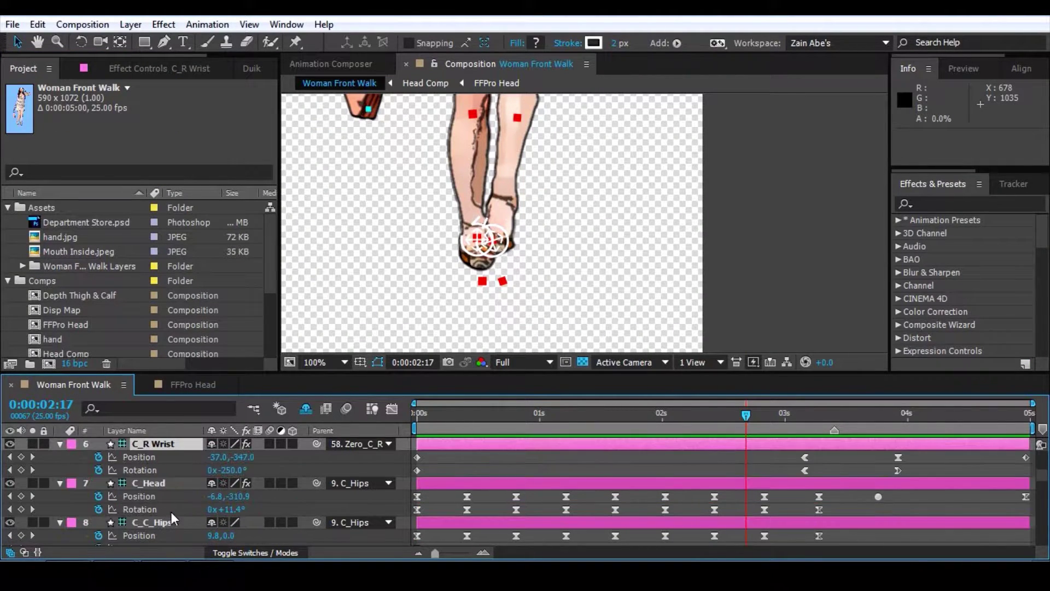
key(h)
drag(607, 148, 613, 229)
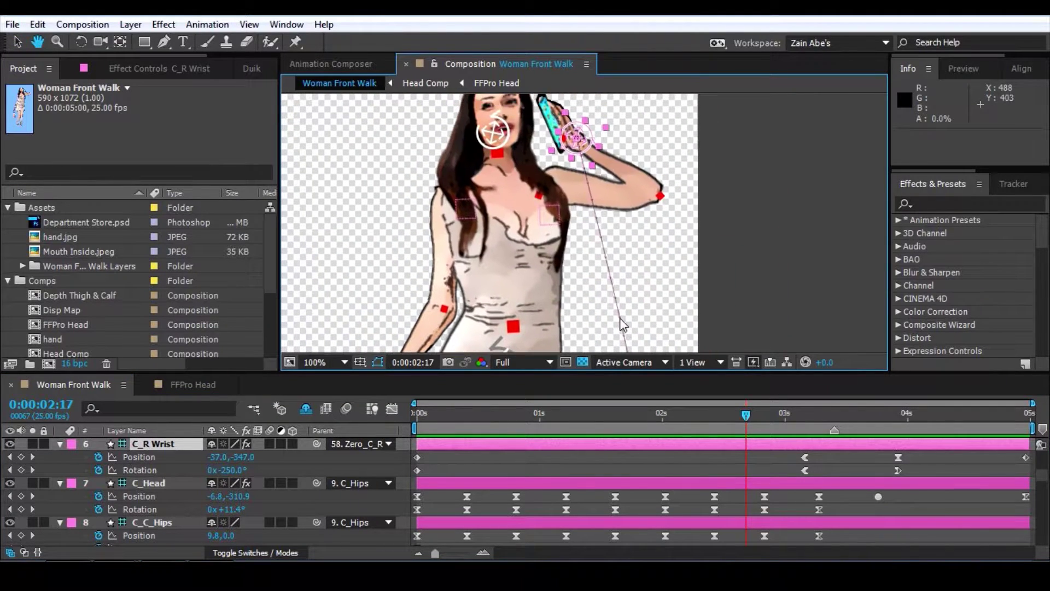
key(v)
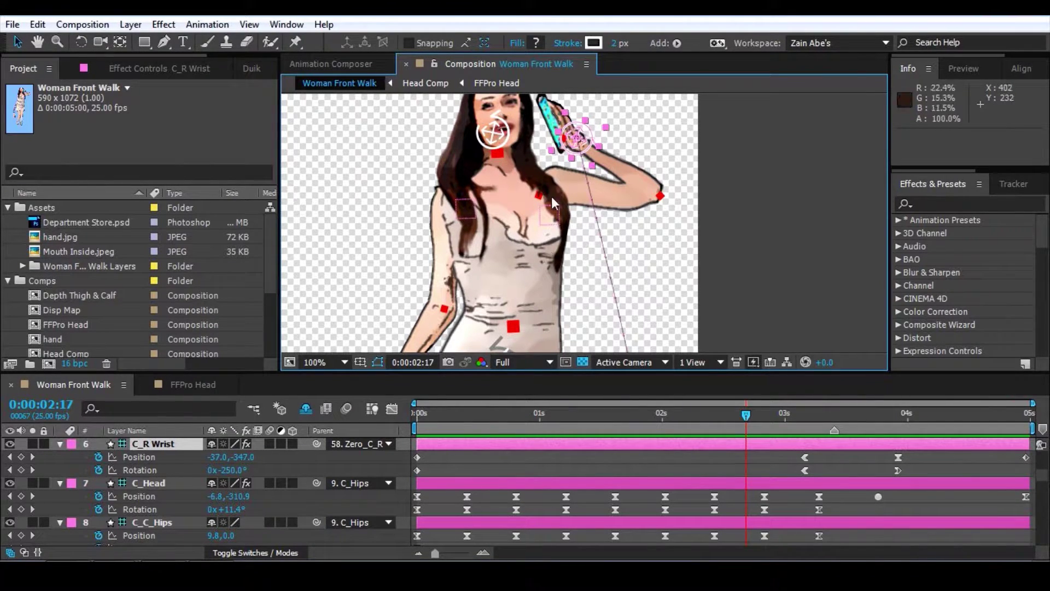
Step: Examine the Smartphone layer's Parent Index, Position and Rotation keyframes at 0:00:02:12, highlighting its Position and Rotation
scroll(736, 481, down, 5)
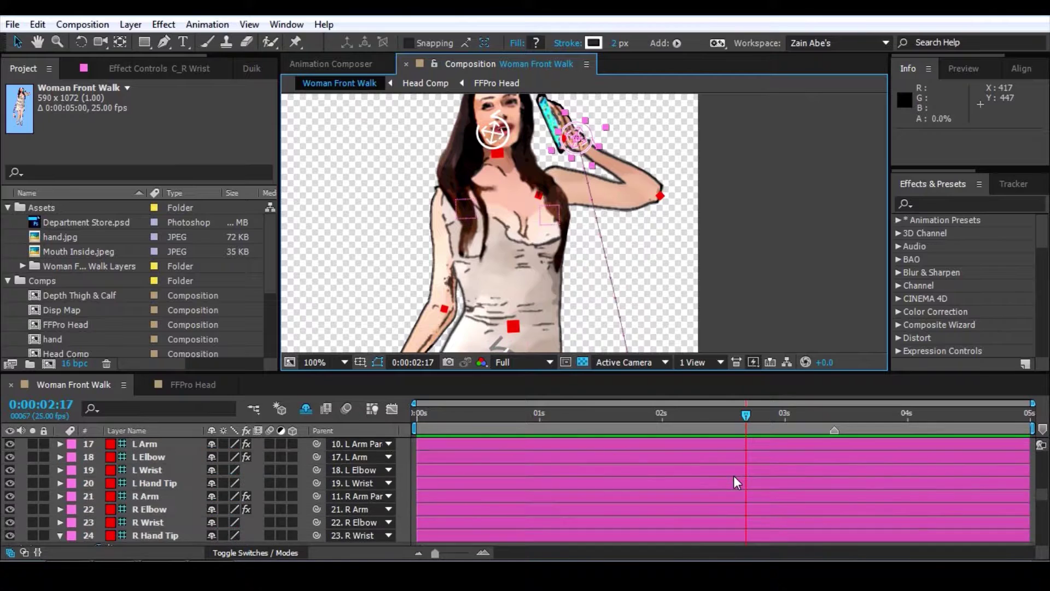
scroll(734, 478, down, 10)
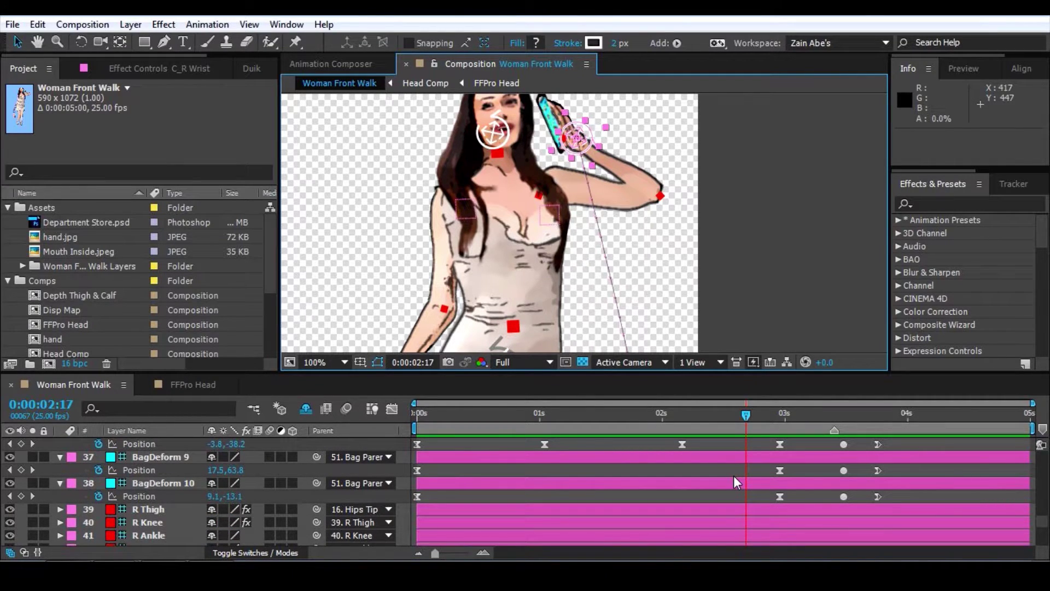
scroll(735, 478, down, 5)
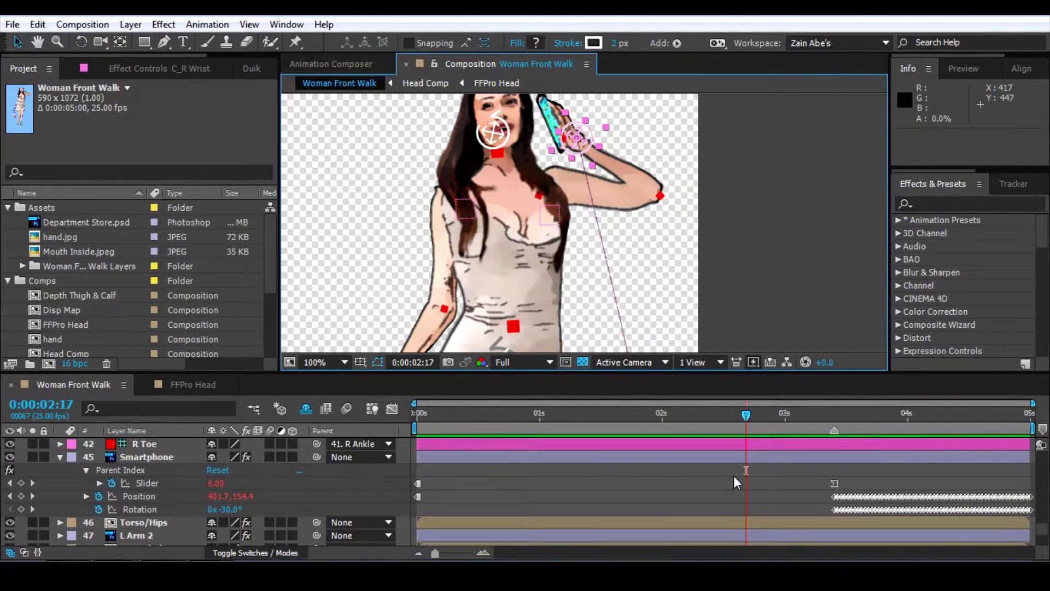
click(671, 473)
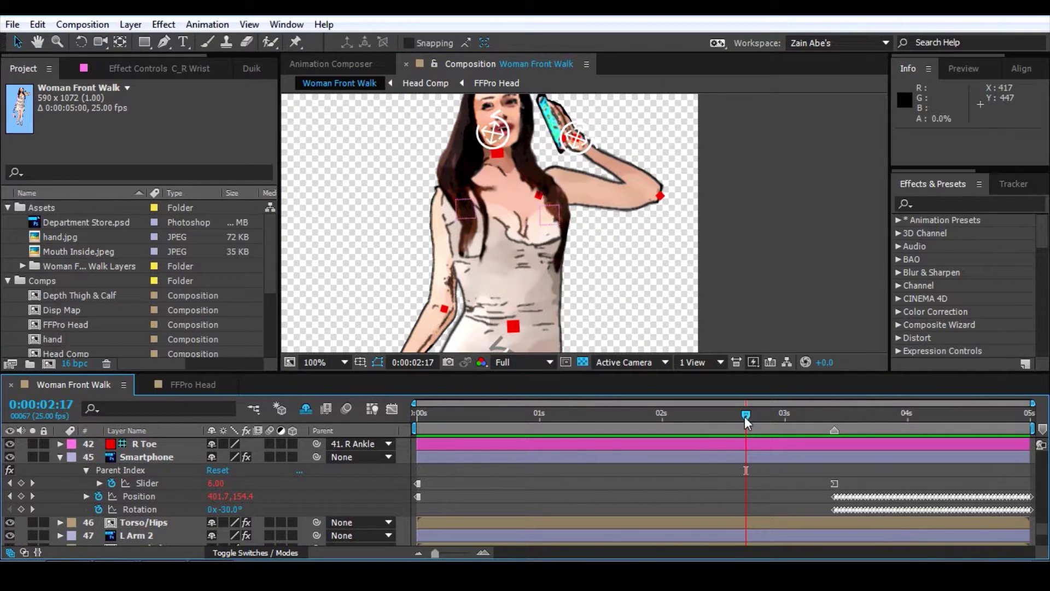
drag(745, 416, 721, 415)
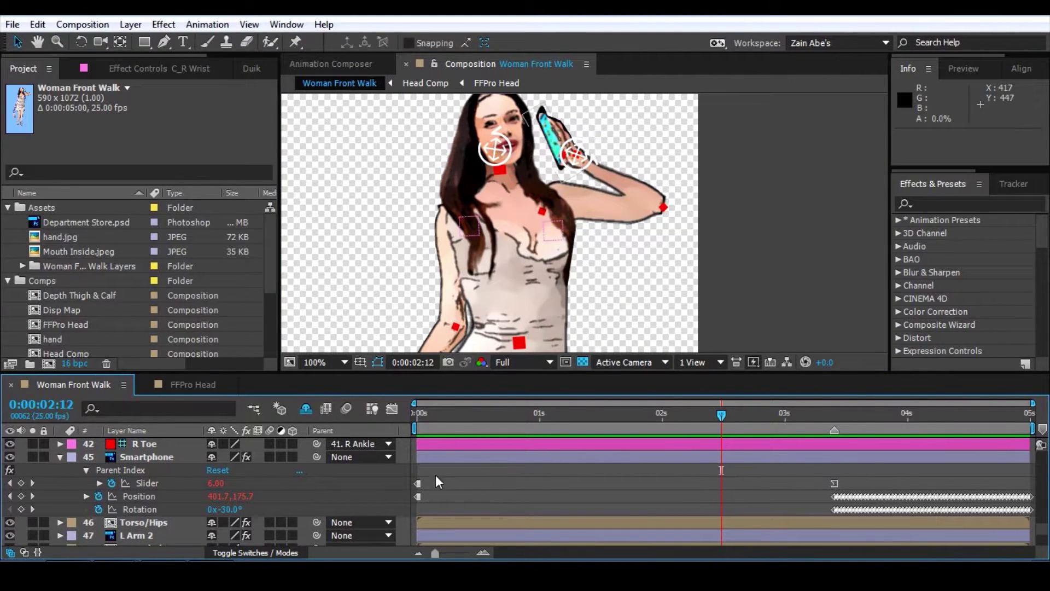
click(146, 498)
click(156, 511)
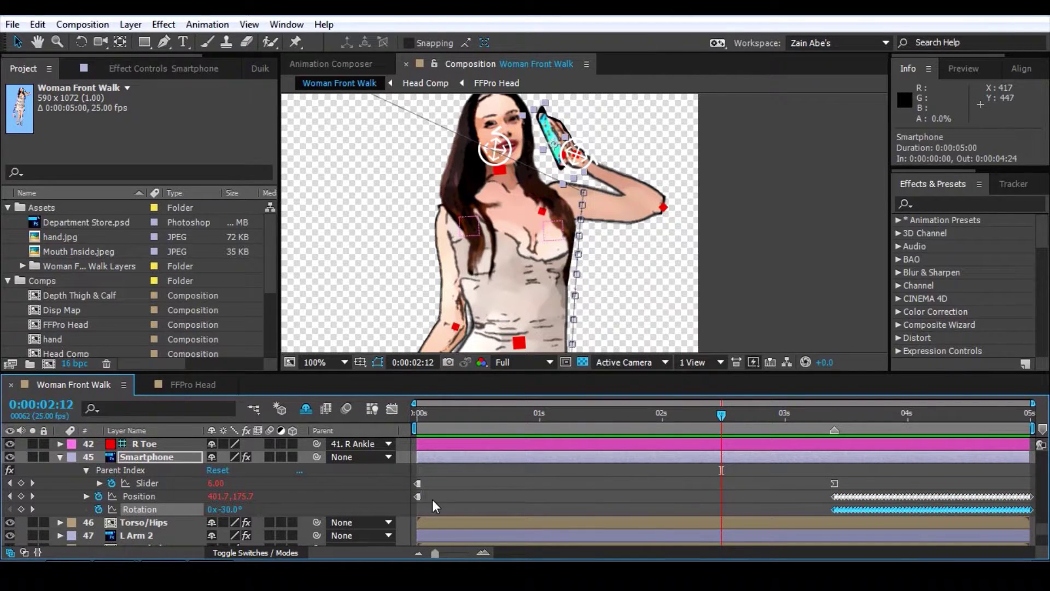
click(448, 496)
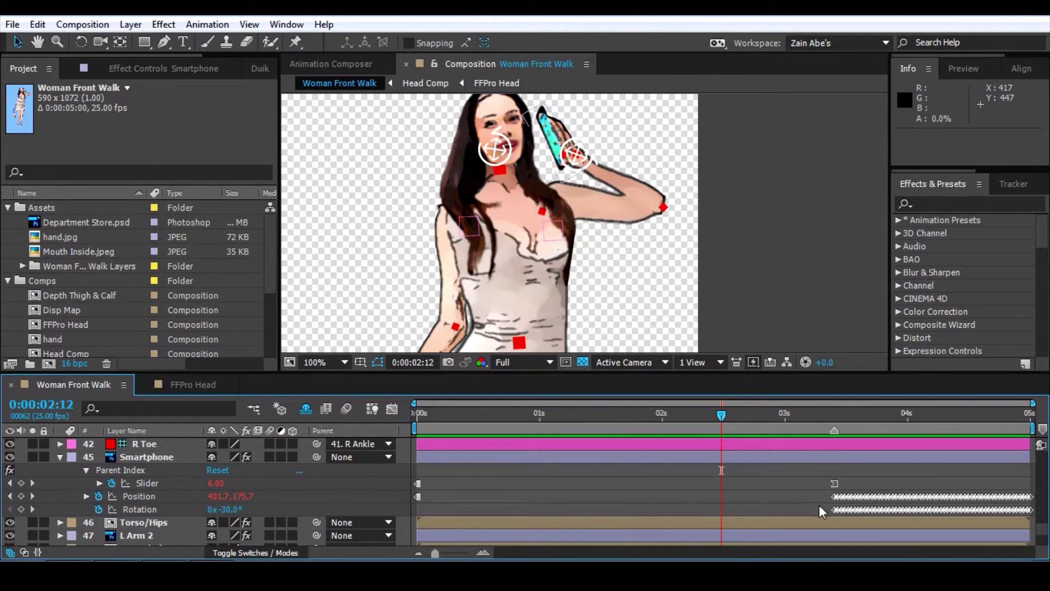
Step: Scrub through 0:00:01:21, 0:00:03:07, 0:00:03:09 and 0:00:03:08 to compare the phone's motion with its Position and Rotation keyframes
drag(724, 415, 642, 471)
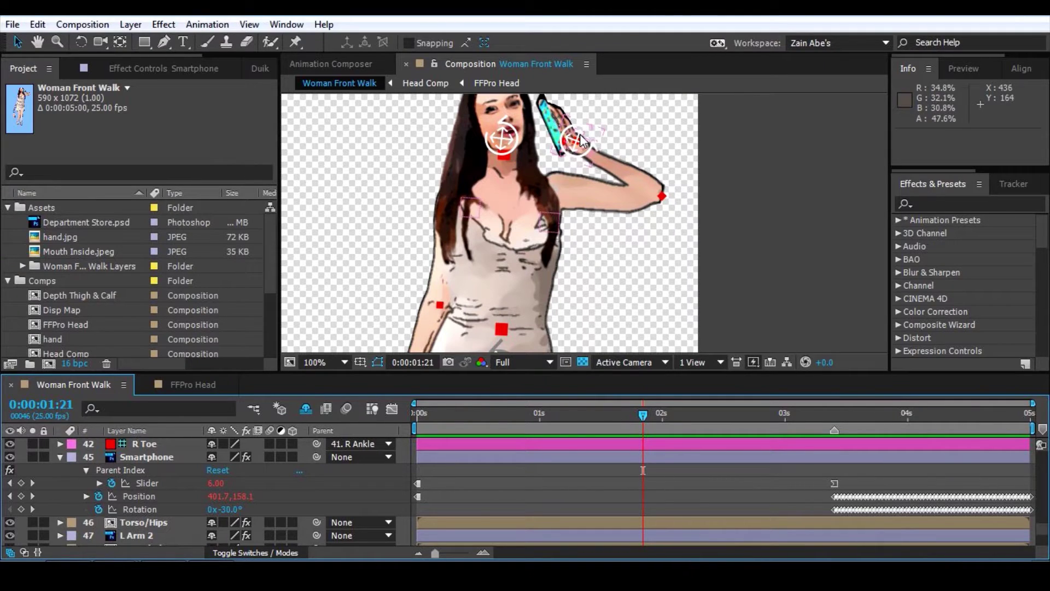
drag(642, 414, 818, 448)
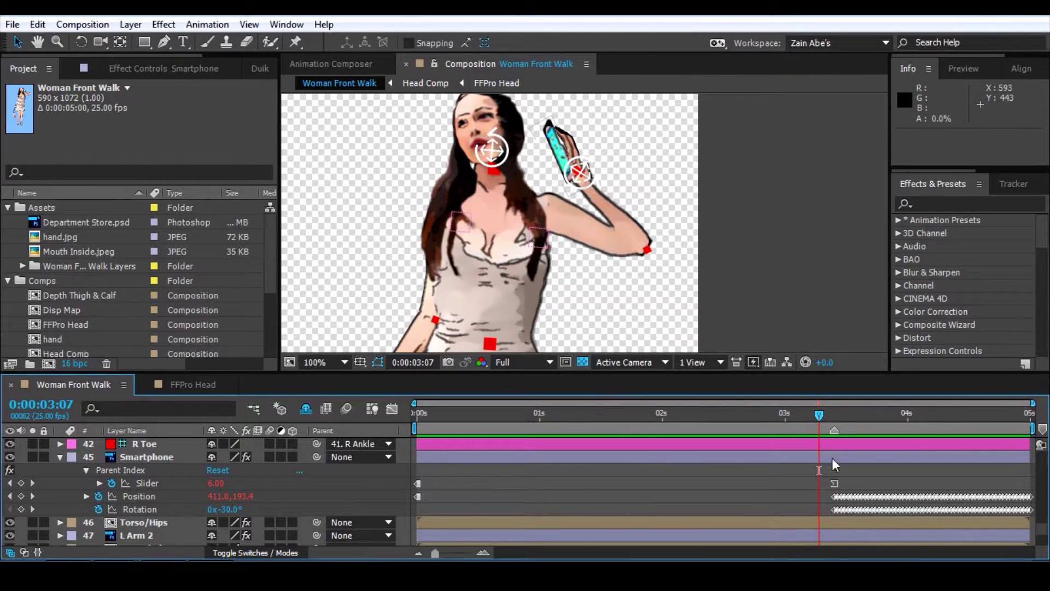
drag(820, 412, 830, 414)
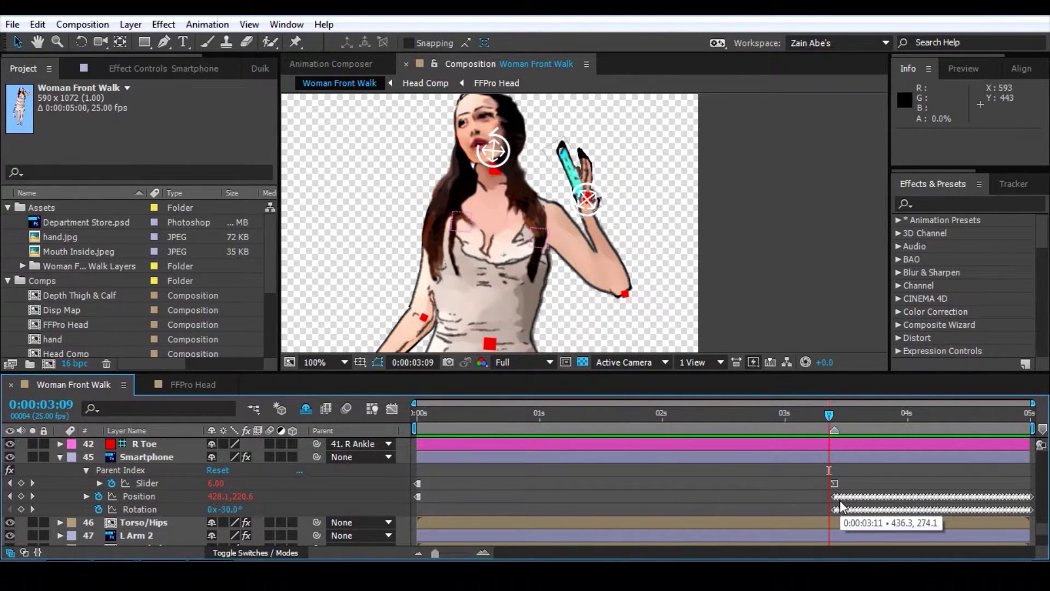
scroll(792, 489, down, 1)
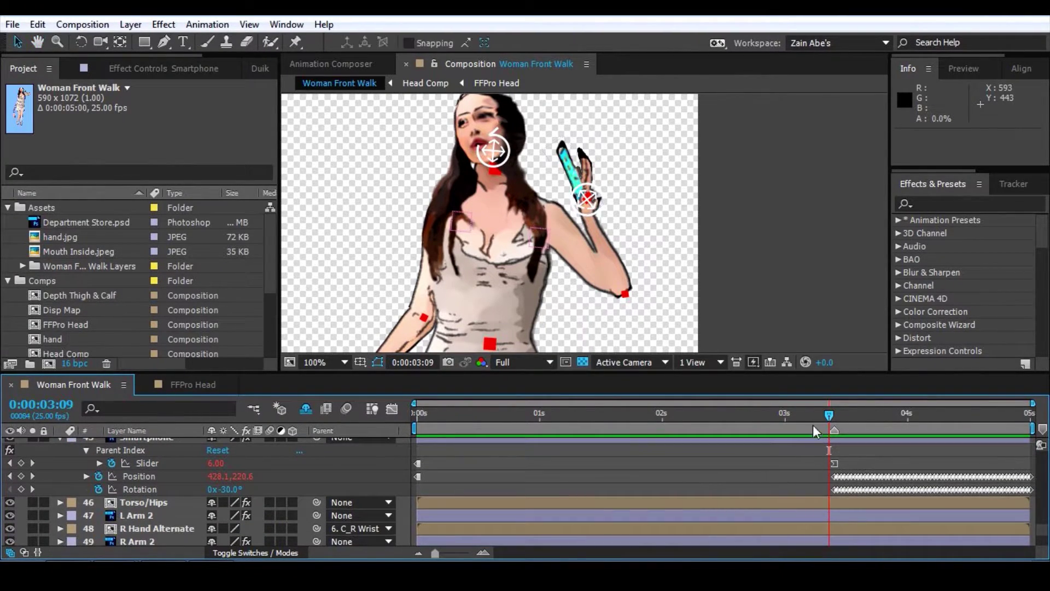
drag(829, 412, 824, 445)
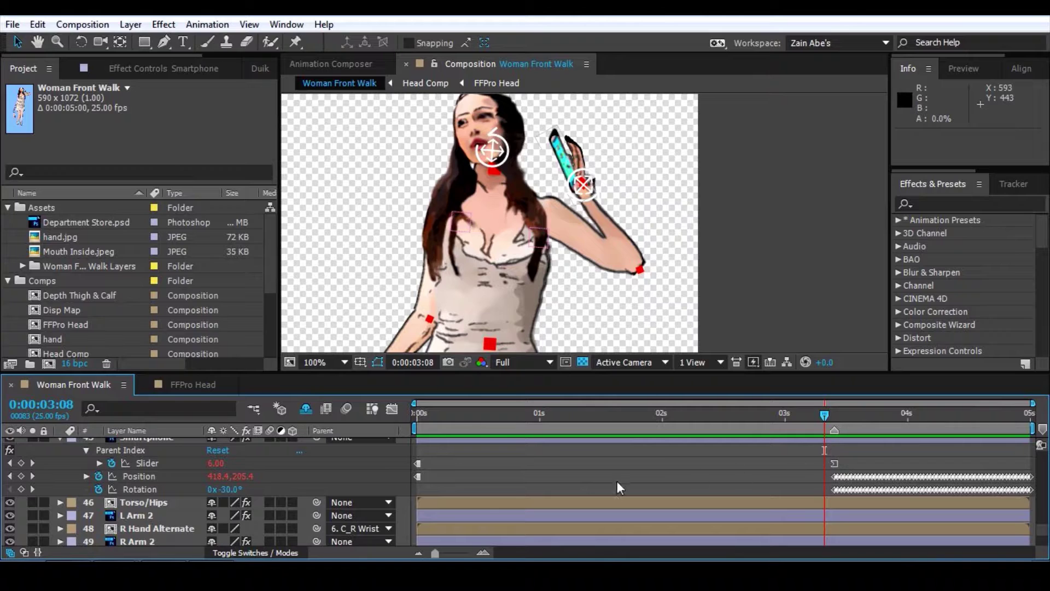
Step: Show the Smartphone layer's Parent Index effect settings and check its slider at the 0:00:03:10 keyframe
click(124, 450)
click(119, 61)
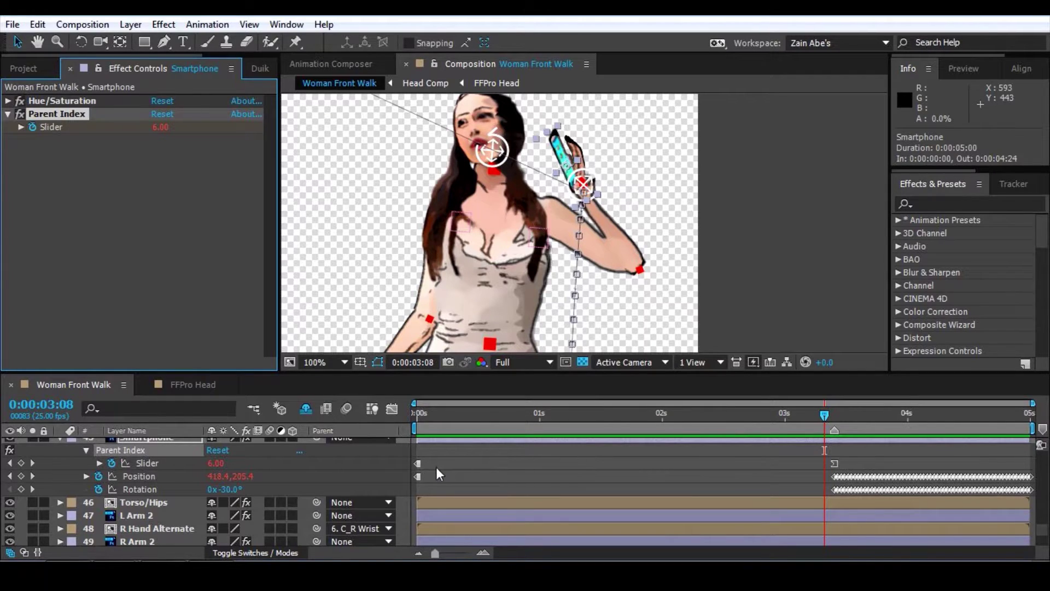
drag(823, 416, 832, 414)
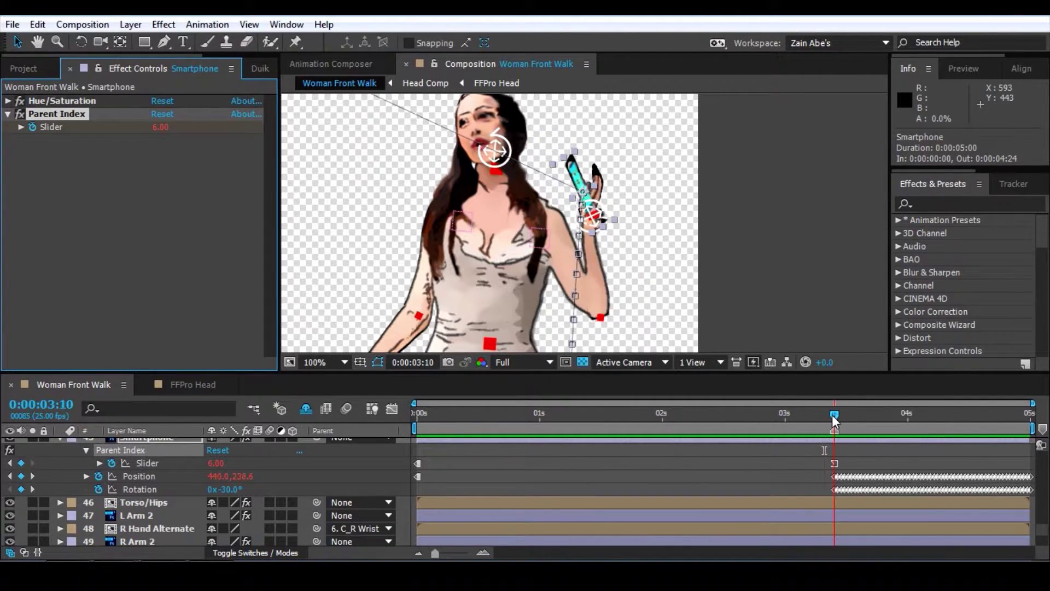
click(832, 414)
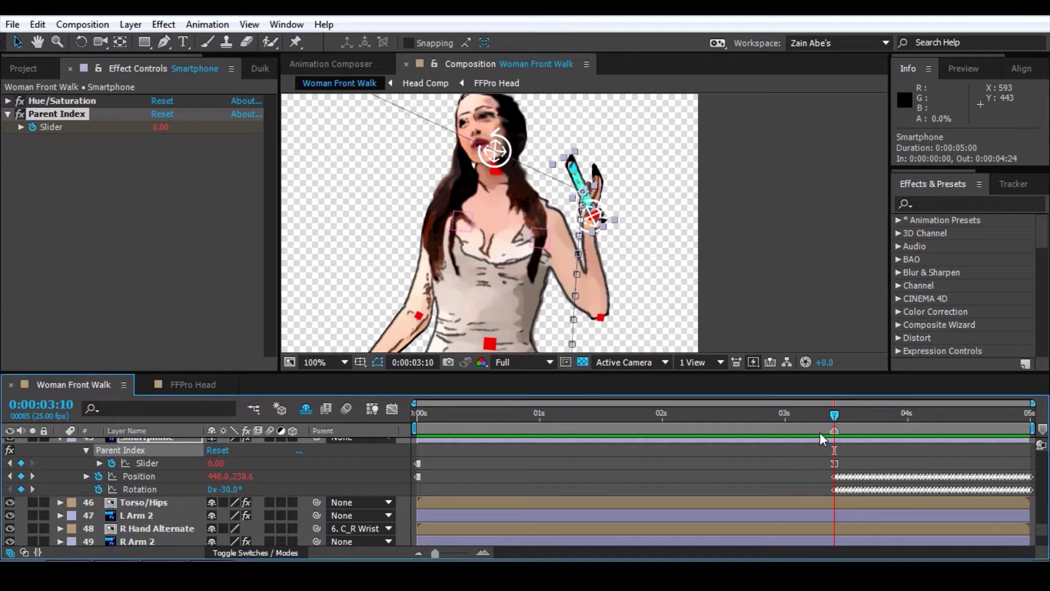
Step: Return to the first frame and scrub through 0:00:01:08 to 0:00:02:02 to follow the phone with the Parent Index slider
key(Home)
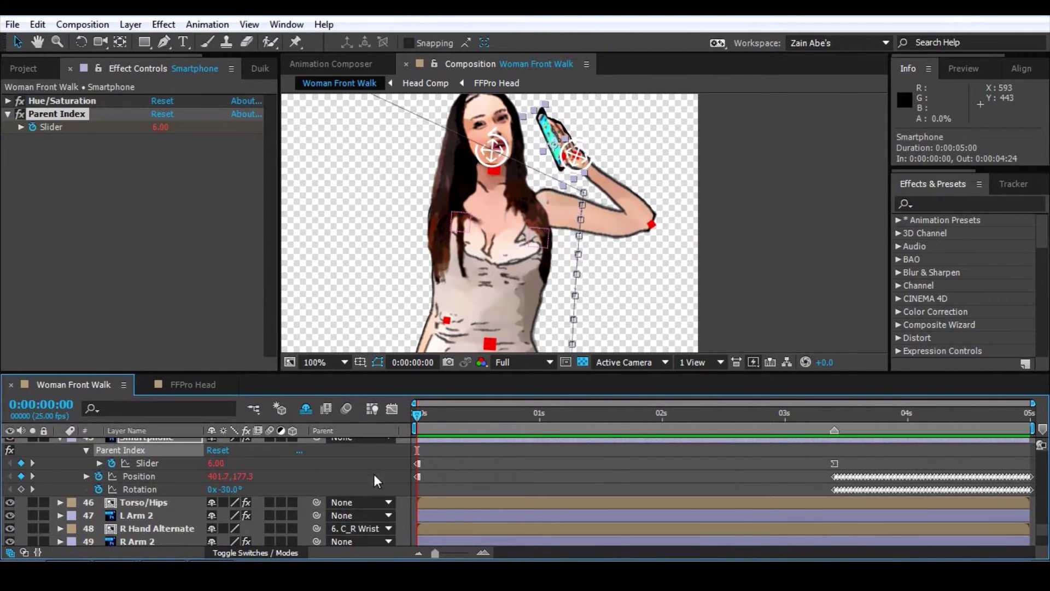
drag(415, 412, 579, 414)
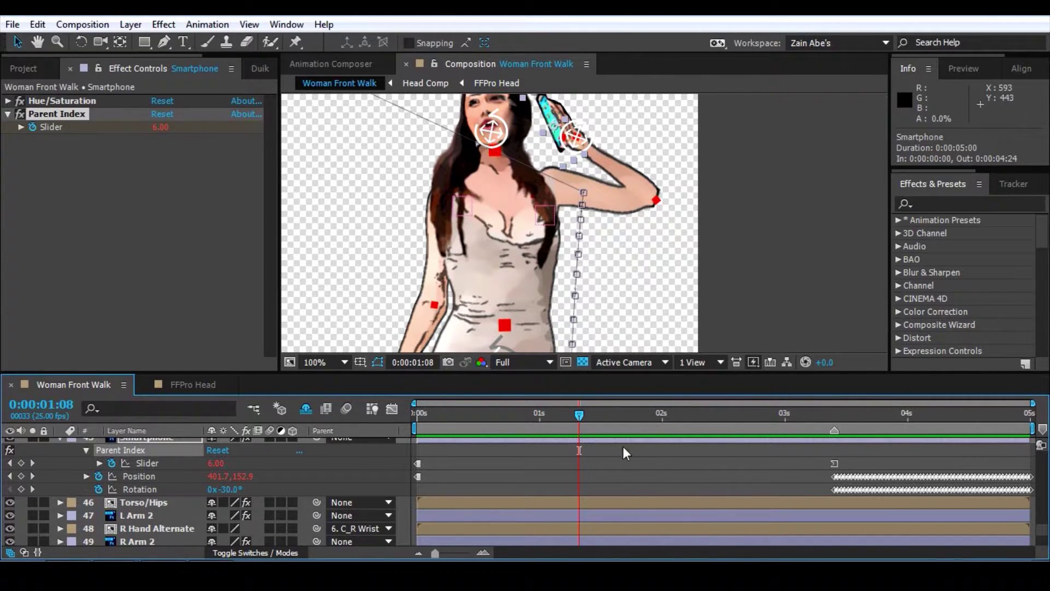
drag(579, 416, 674, 414)
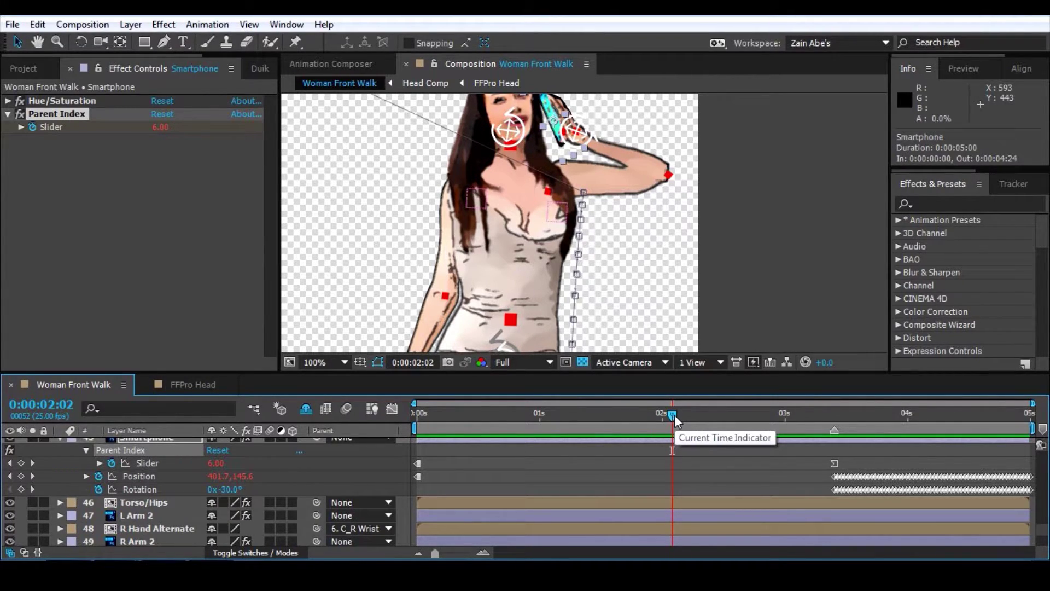
Step: Reveal all layers' keyframes and select the C_R Wrist controller layer to point out its layer number
key(ctrl+a)
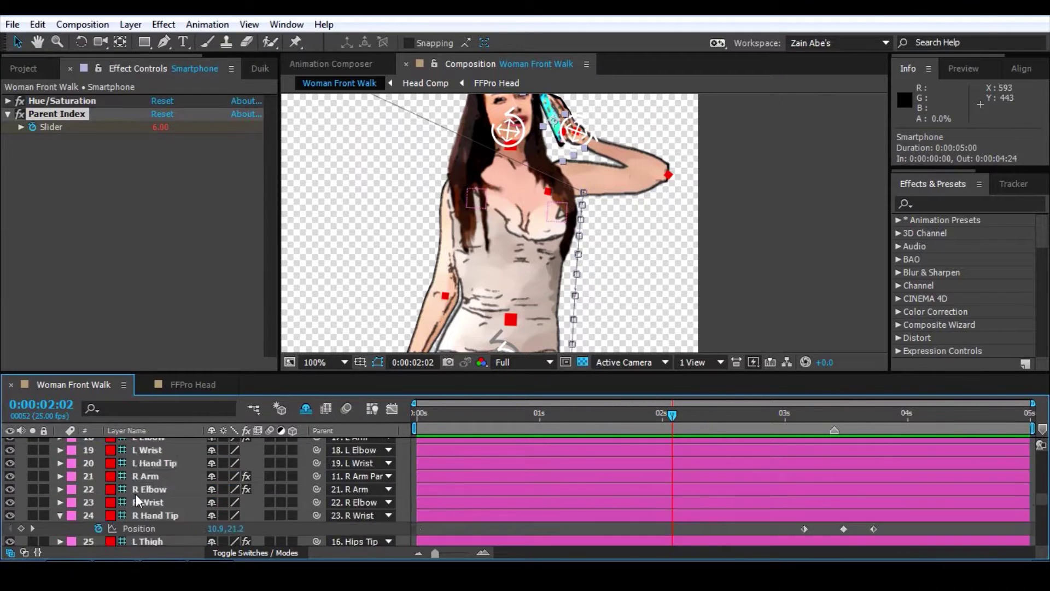
key(u)
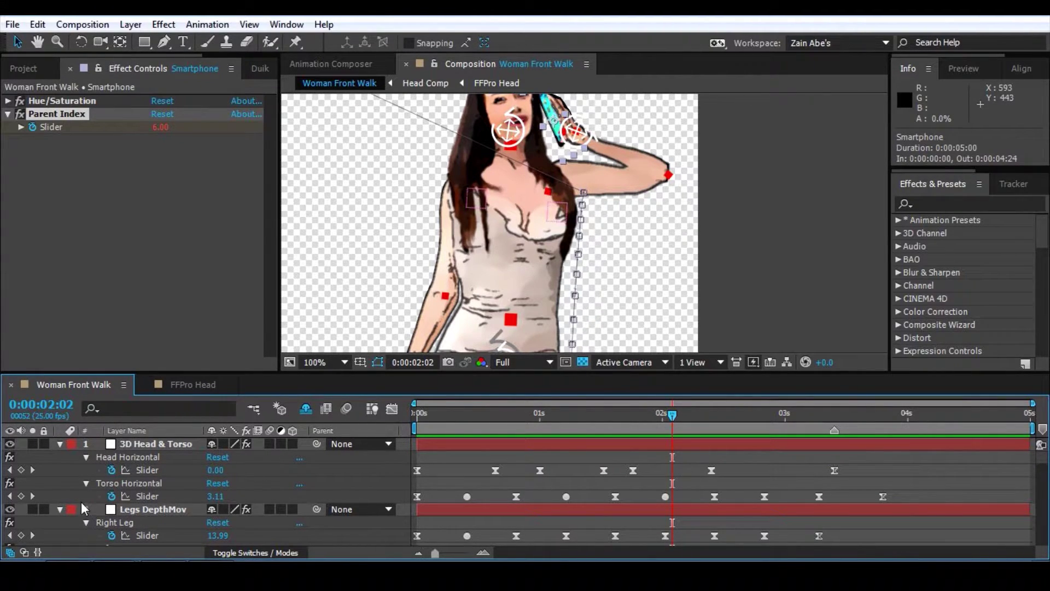
scroll(87, 514, down, 2)
scroll(86, 510, down, 6)
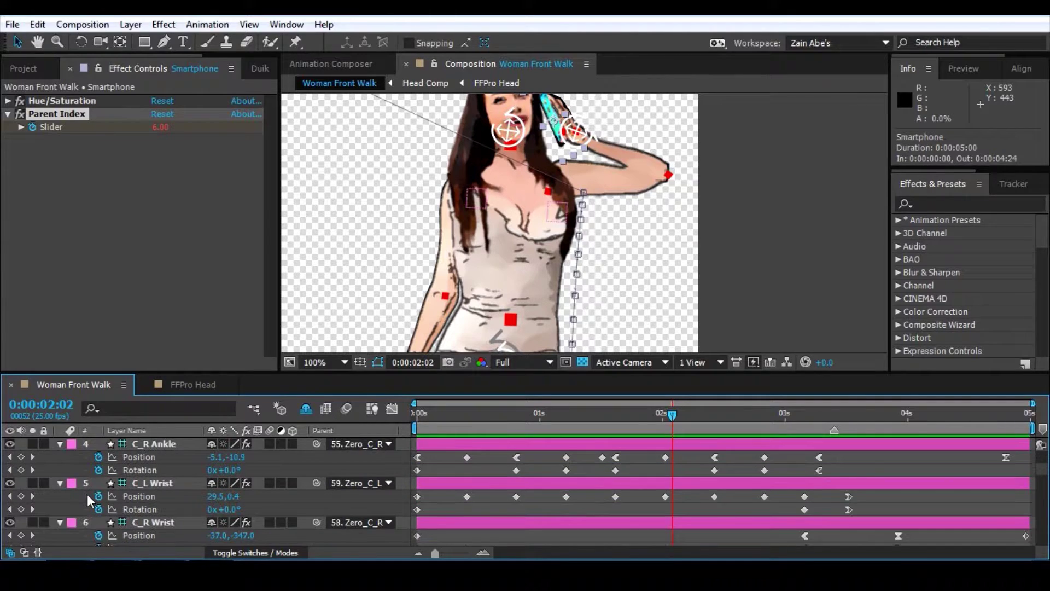
click(156, 471)
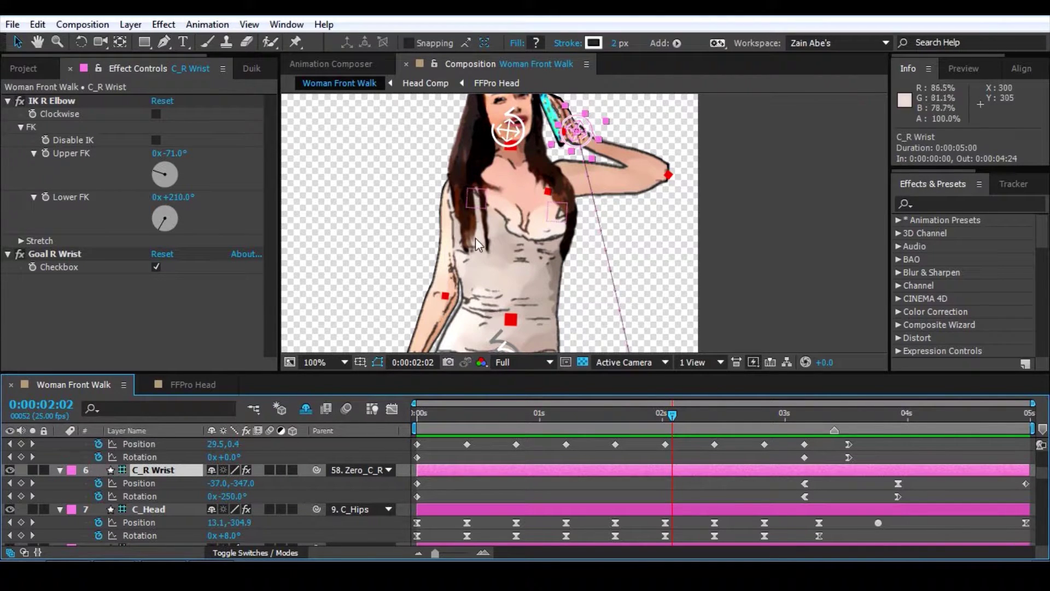
Step: Compare the Smartphone layer's Parent Index slider value with the layer number of the C_R Wrist controller
scroll(156, 498, down, 5)
scroll(162, 515, down, 15)
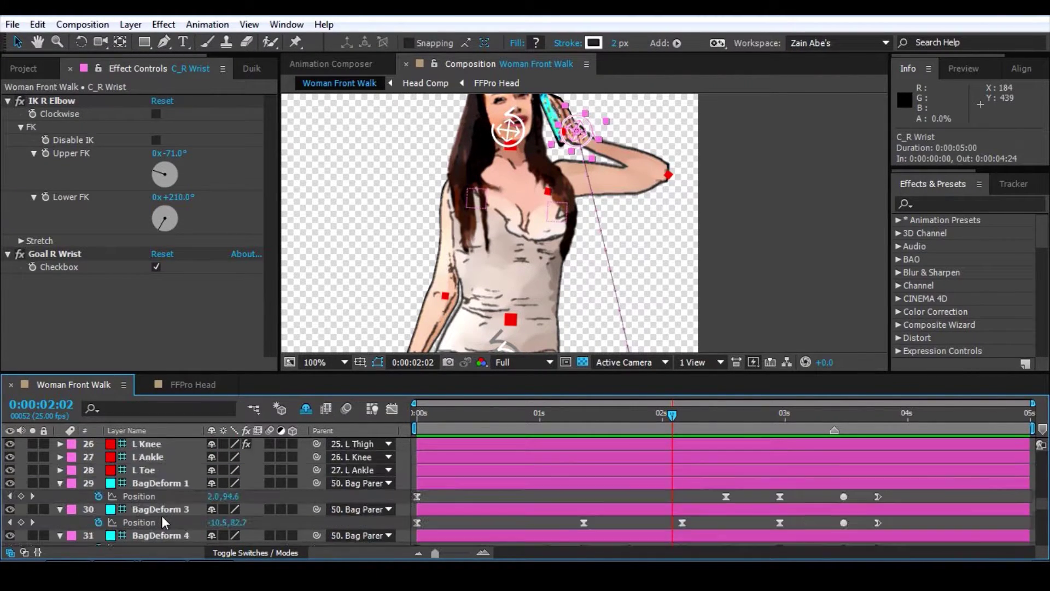
scroll(356, 527, up, 2)
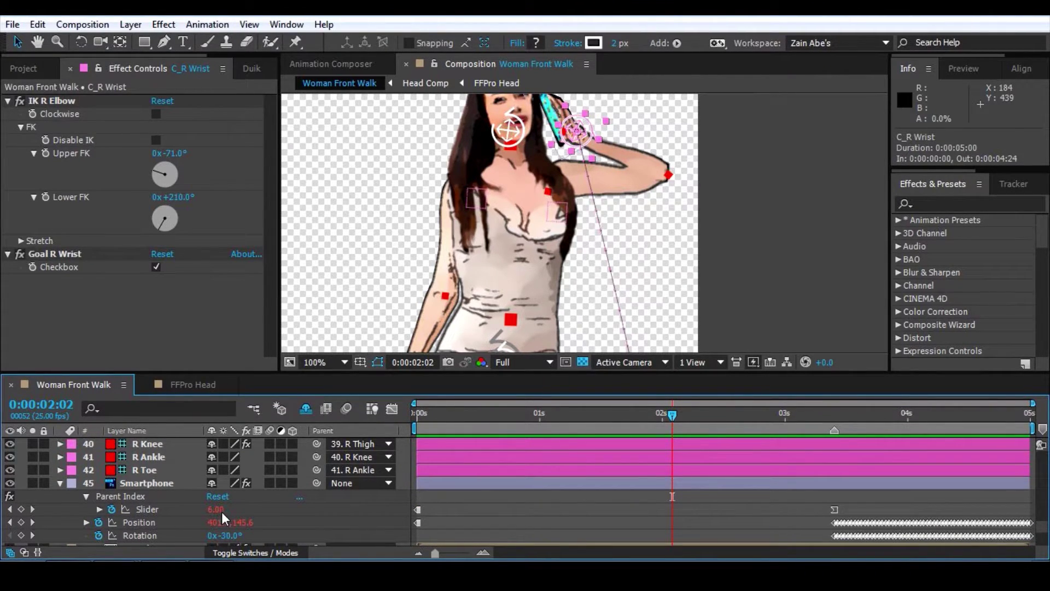
scroll(143, 519, up, 15)
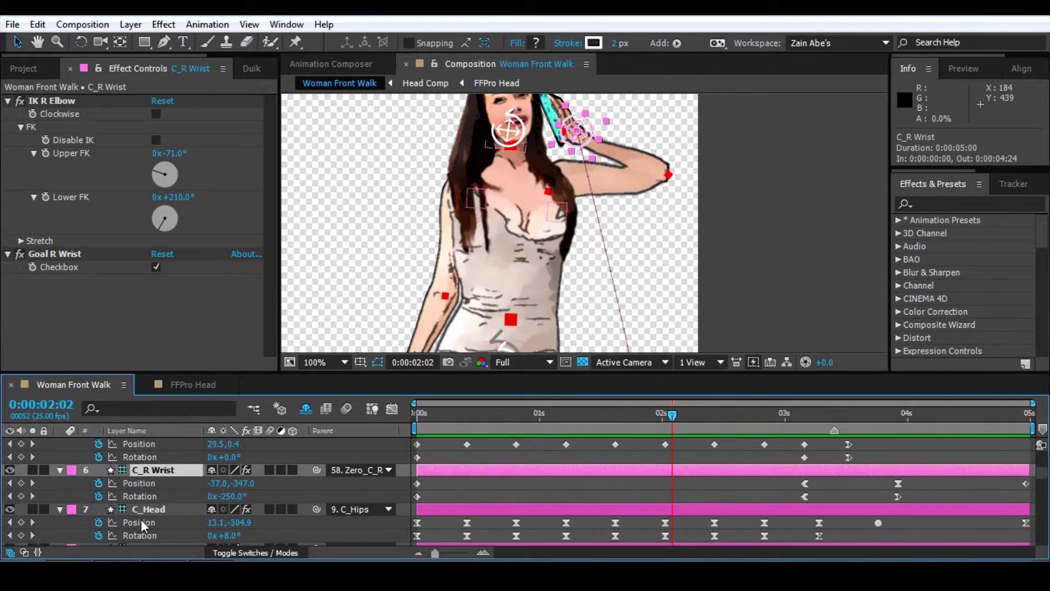
click(103, 469)
click(140, 472)
scroll(475, 491, down, 15)
scroll(726, 495, down, 5)
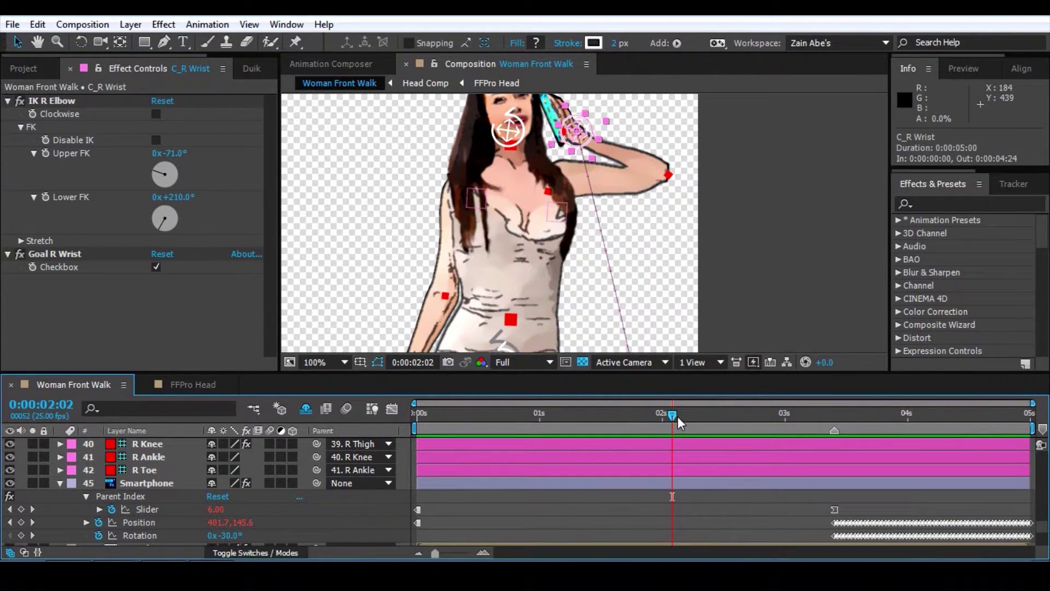
Step: Move to the keyframe at 0:00:03:10 and show the Smartphone layer's Parent Index effect settings
drag(674, 412, 837, 452)
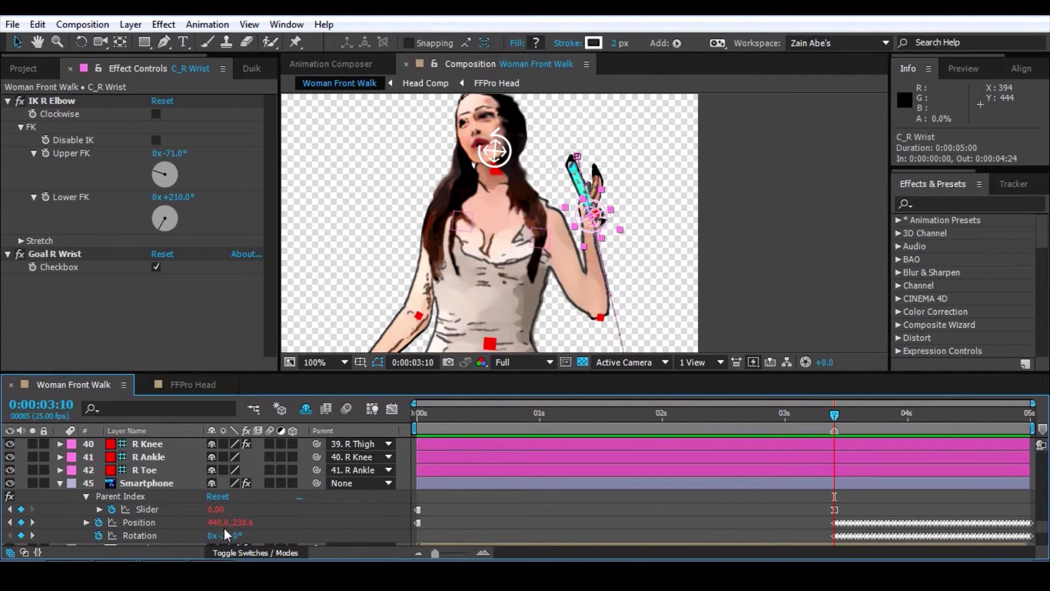
click(188, 509)
click(836, 244)
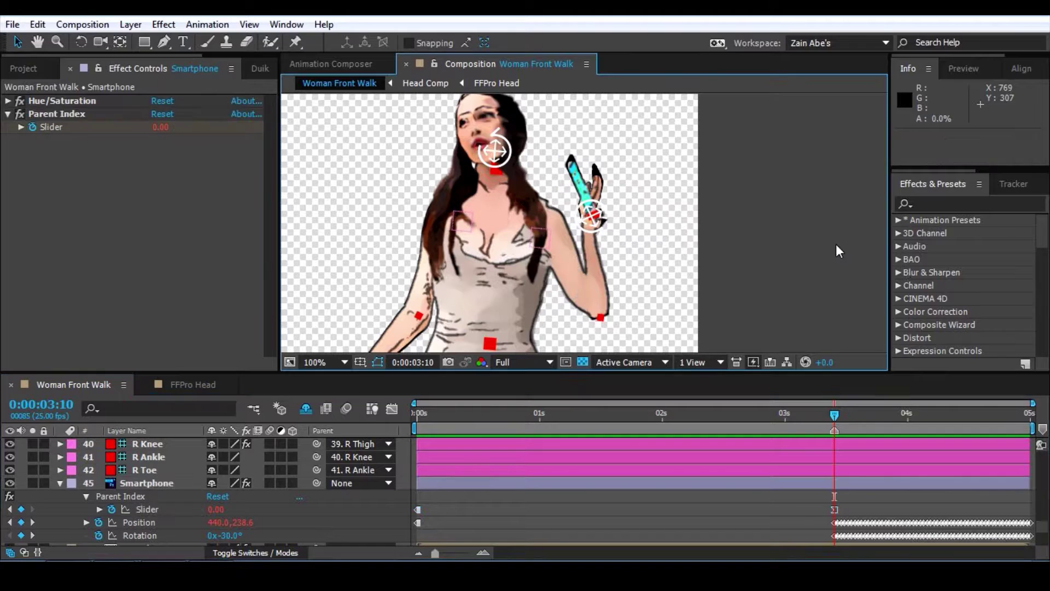
Step: Bring the handbag into view, return to the first frame and select the Bag Parent layer to show its Parent Index effect
key(space)
drag(434, 319, 546, 132)
drag(501, 308, 489, 175)
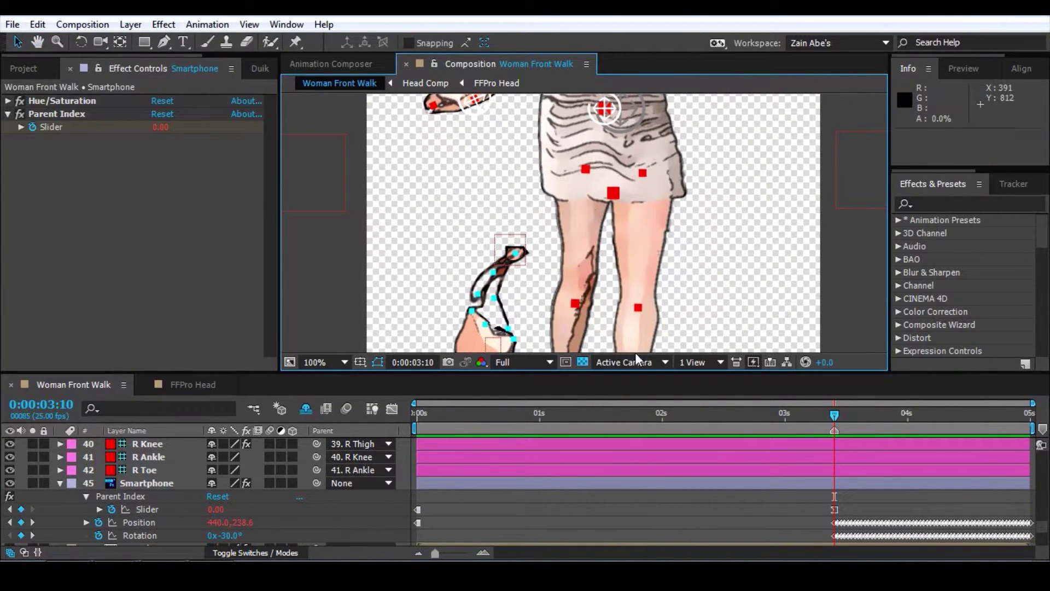
key(Home)
click(402, 442)
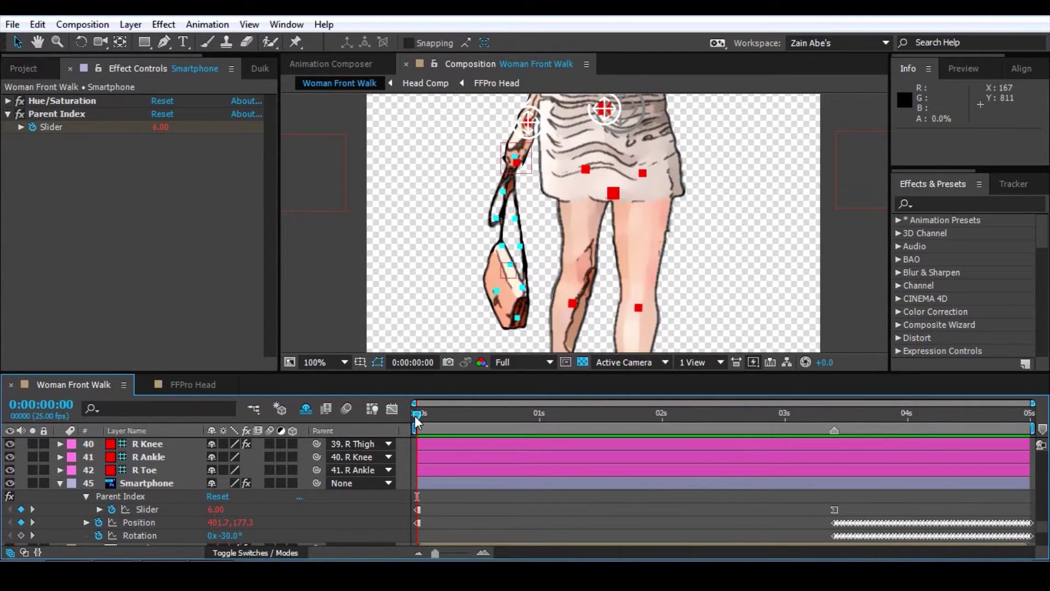
scroll(373, 490, down, 2)
scroll(146, 505, down, 2)
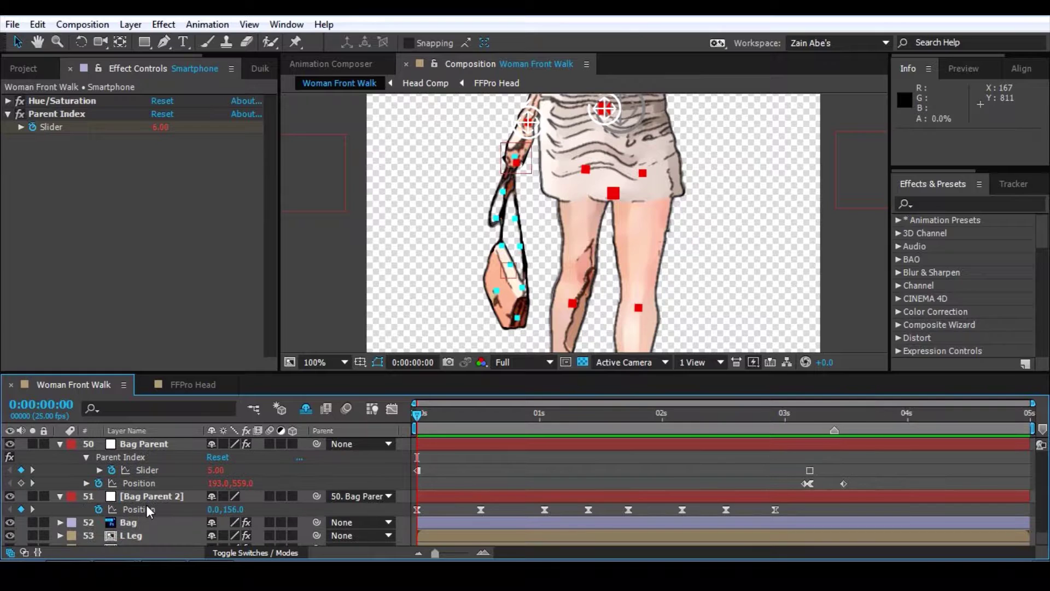
click(155, 445)
key(h)
scroll(485, 484, up, 1)
key(v)
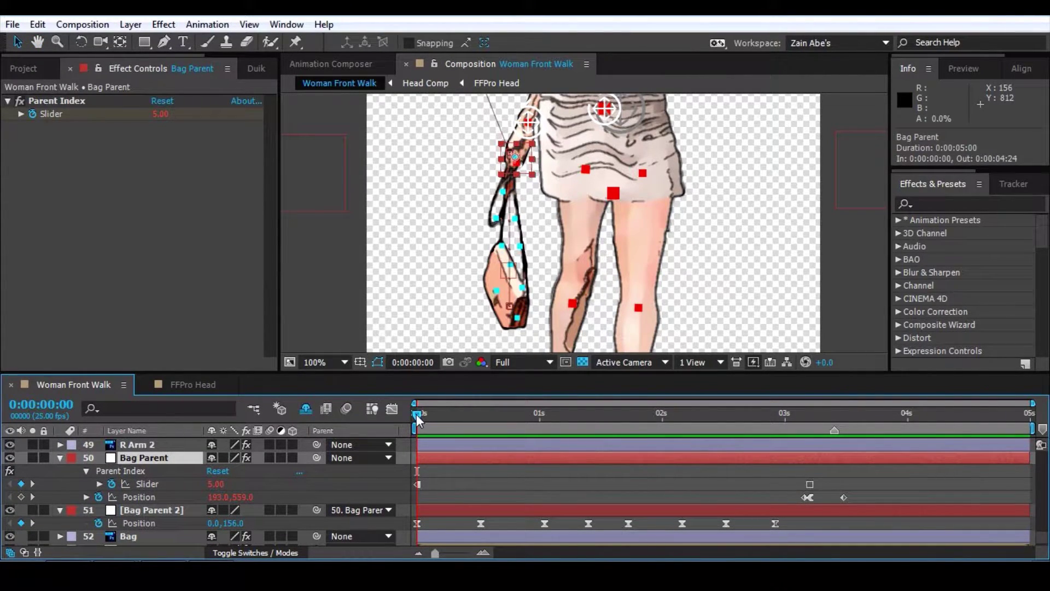
Step: Scrub forward to 0:00:03:01 and back to 0:00:02:14 to follow the bag swinging with the hand
click(464, 471)
drag(419, 414, 773, 540)
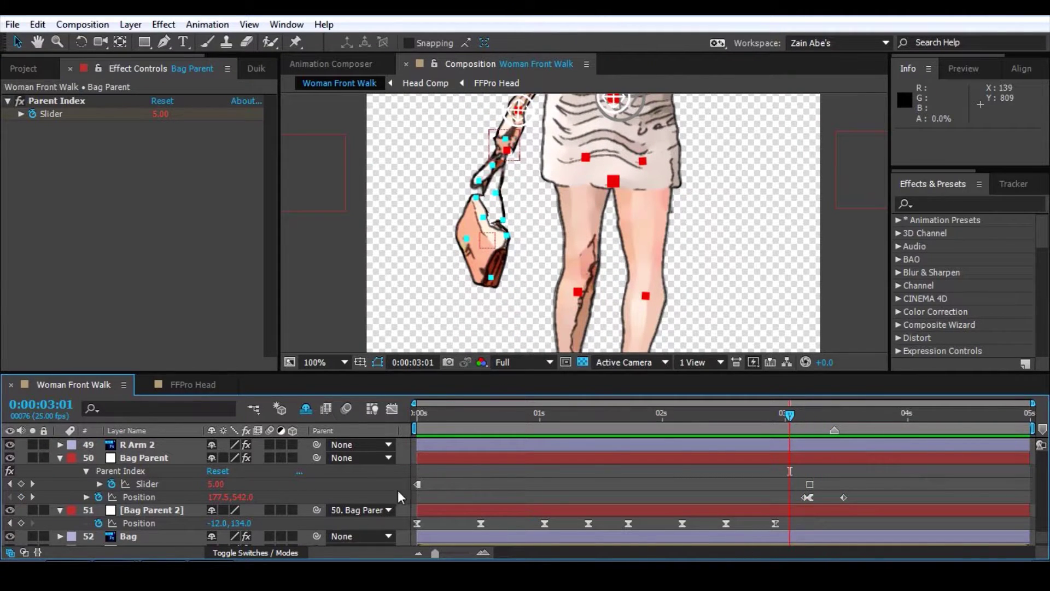
drag(793, 416, 734, 422)
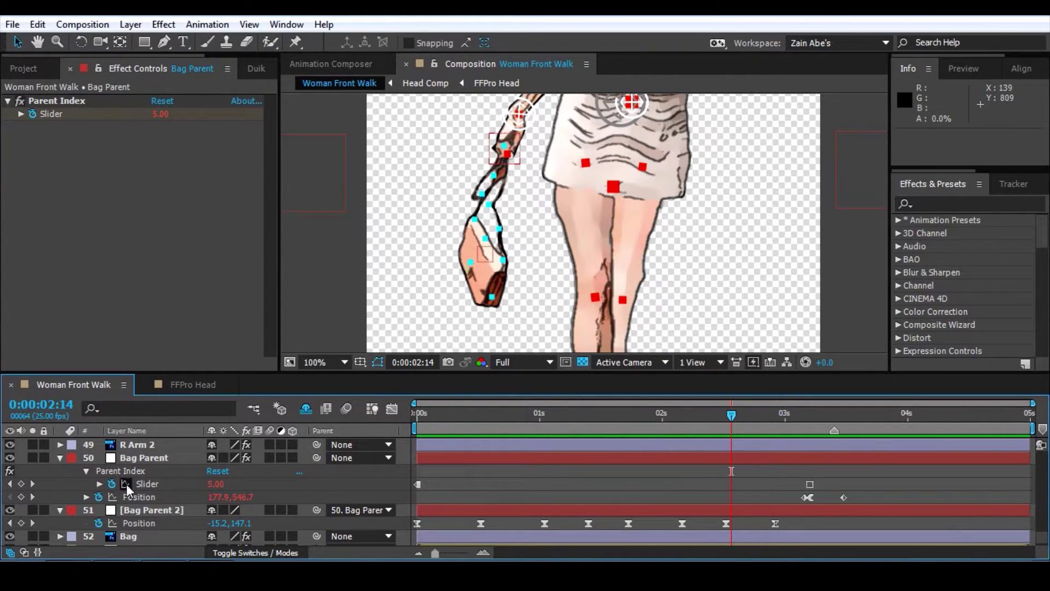
Step: Compare the Bag Parent layer's Parent Index slider value with the layer number of the C_L Wrist controller
click(138, 460)
scroll(179, 483, up, 5)
scroll(178, 483, up, 10)
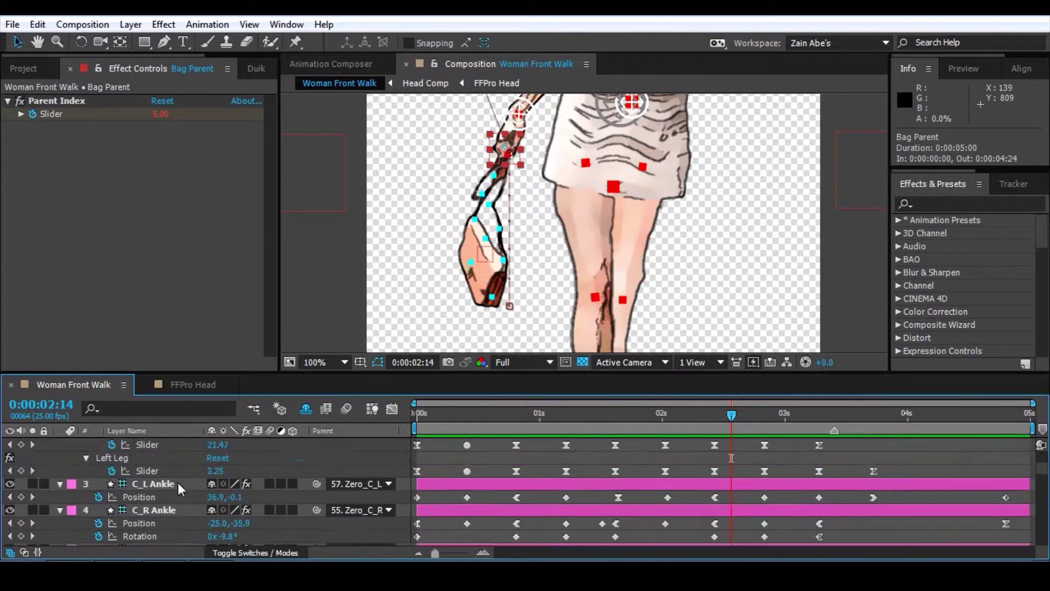
click(143, 485)
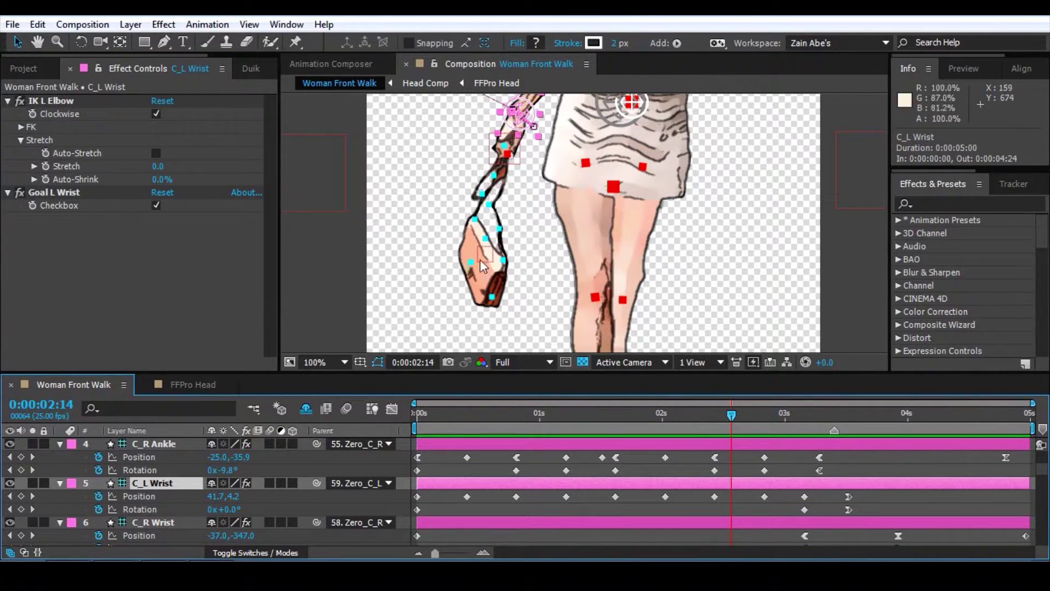
scroll(153, 521, down, 12)
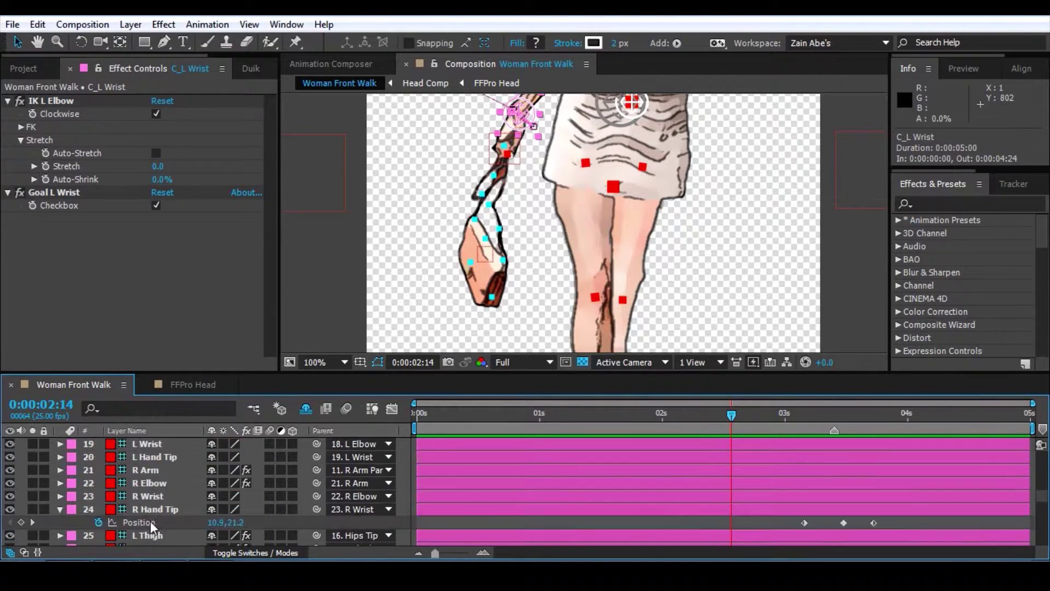
scroll(467, 508, down, 8)
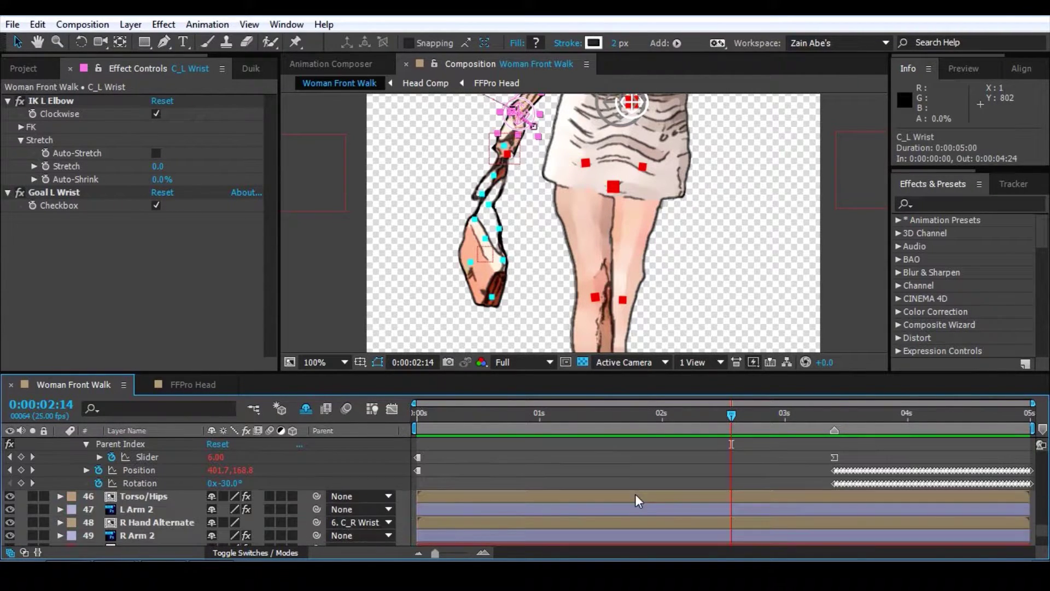
scroll(573, 509, down, 4)
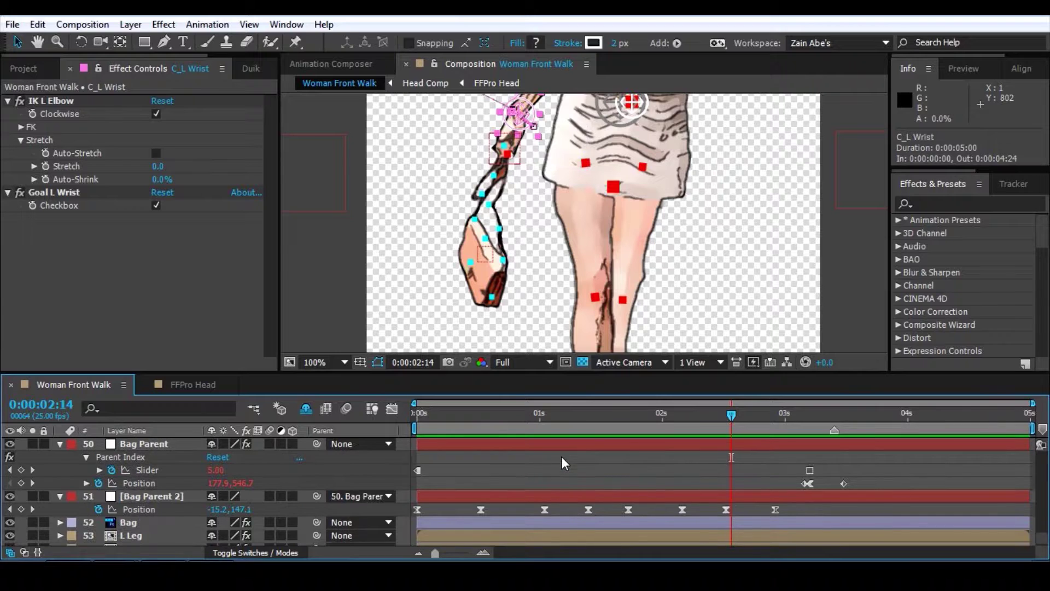
Step: Scrub to 0:00:03:08 and 0:00:03:09 to compare the bag's fall with the Bag Parent layer's Position keyframes
drag(731, 419, 826, 493)
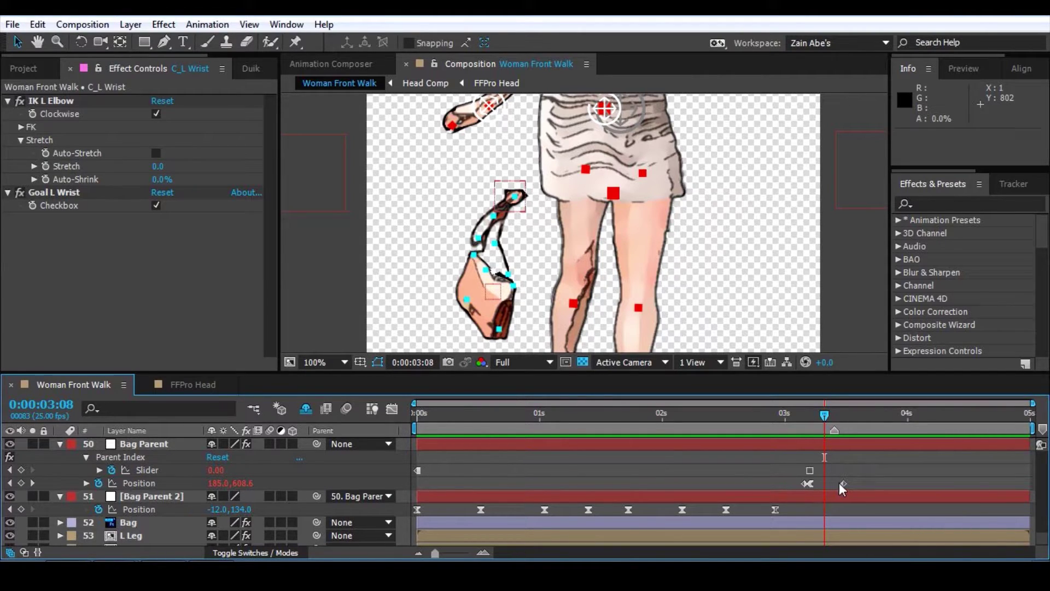
mouse_move(826, 417)
mouse_down()
mouse_move(810, 420)
mouse_move(830, 420)
mouse_up()
key(space)
drag(706, 287, 708, 176)
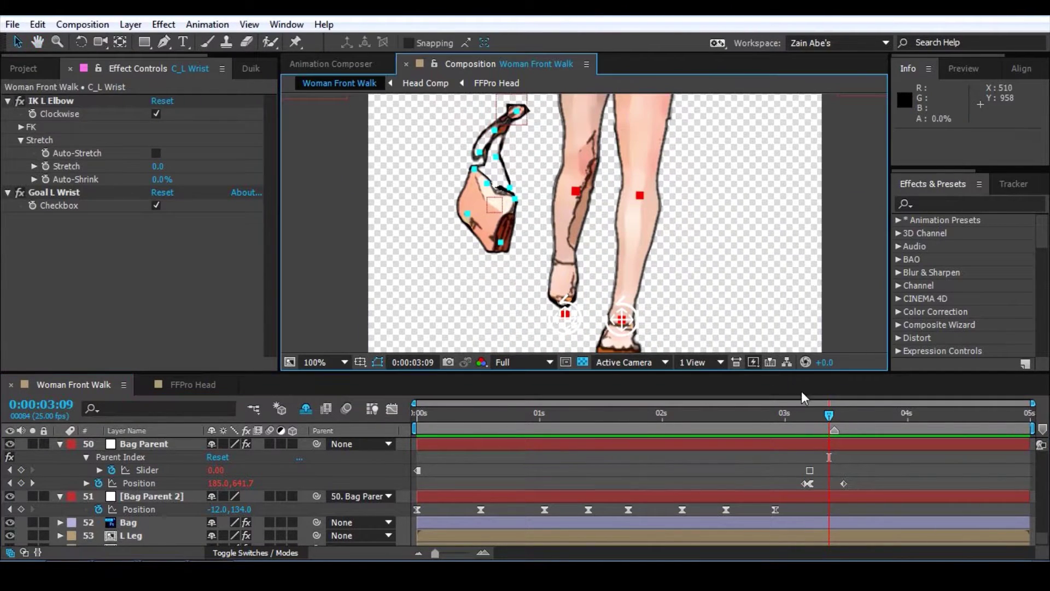
Step: Go back to 0:00:02:10, fit the whole composition in view and review the walk animation in the maximized viewer
drag(830, 419, 709, 452)
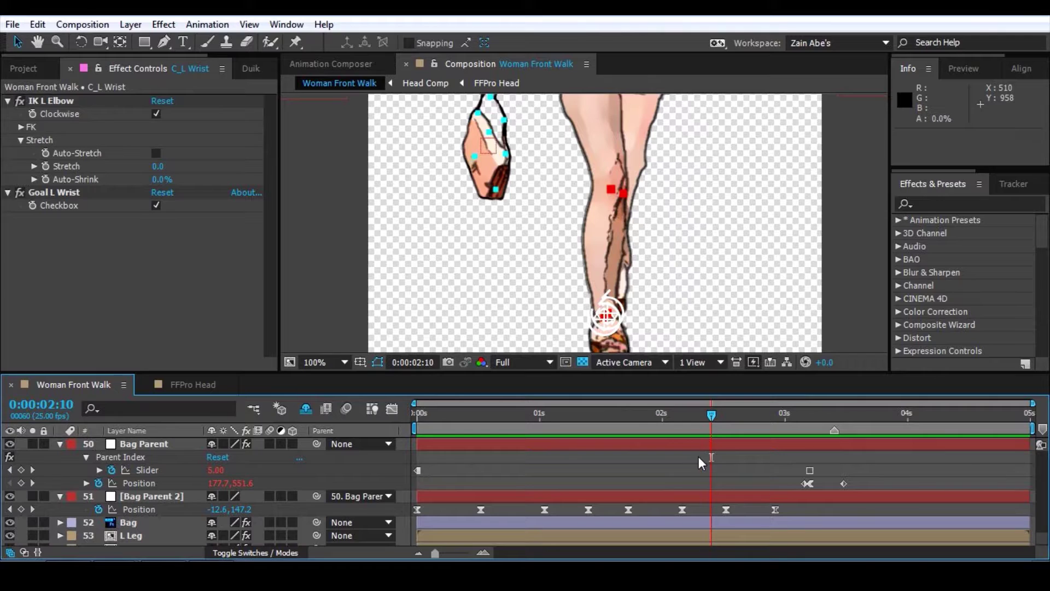
click(870, 280)
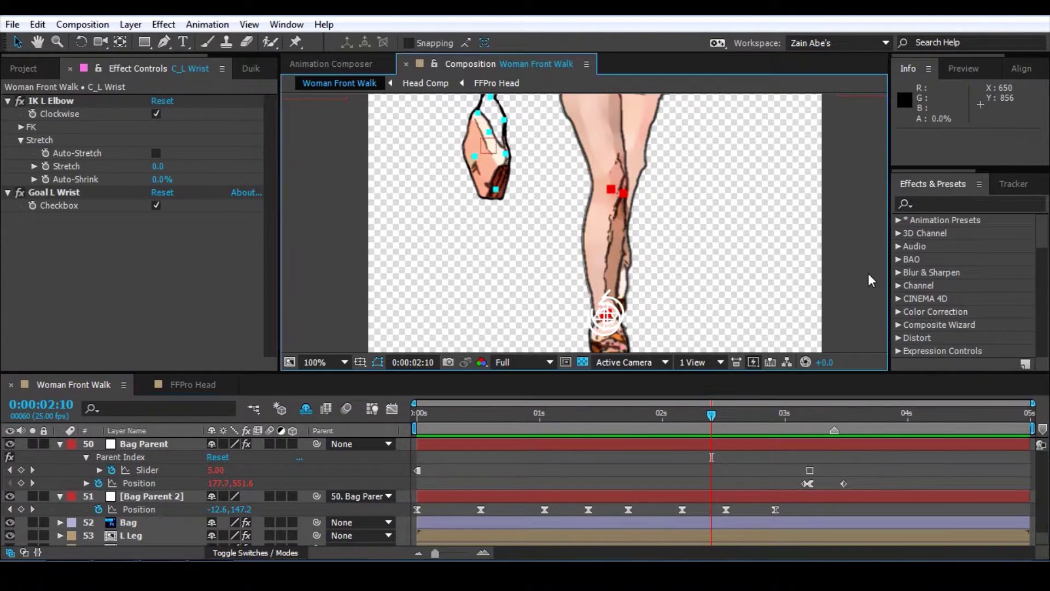
key(shift+slash)
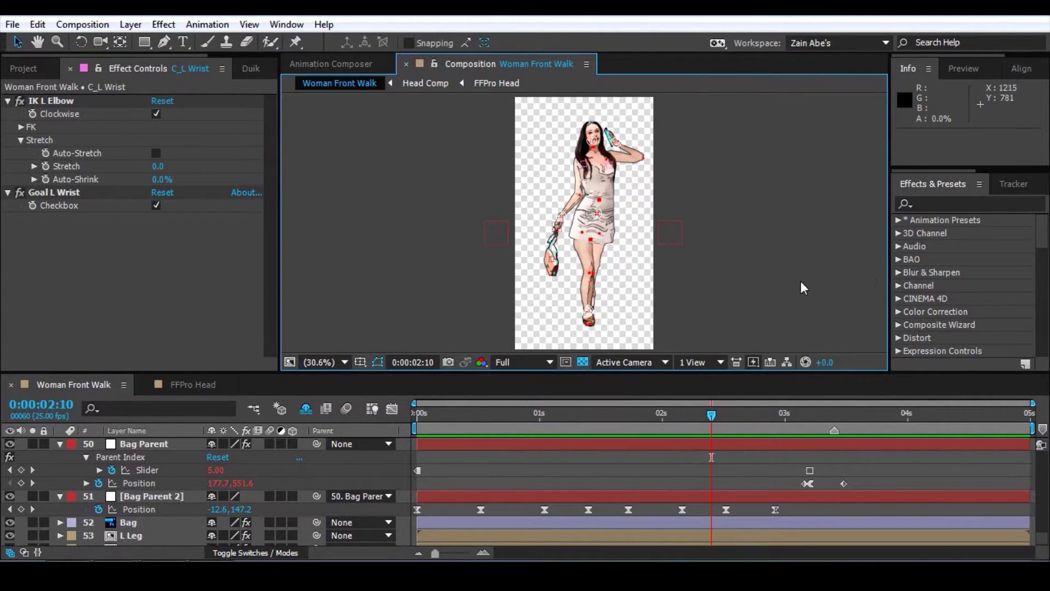
key(grave)
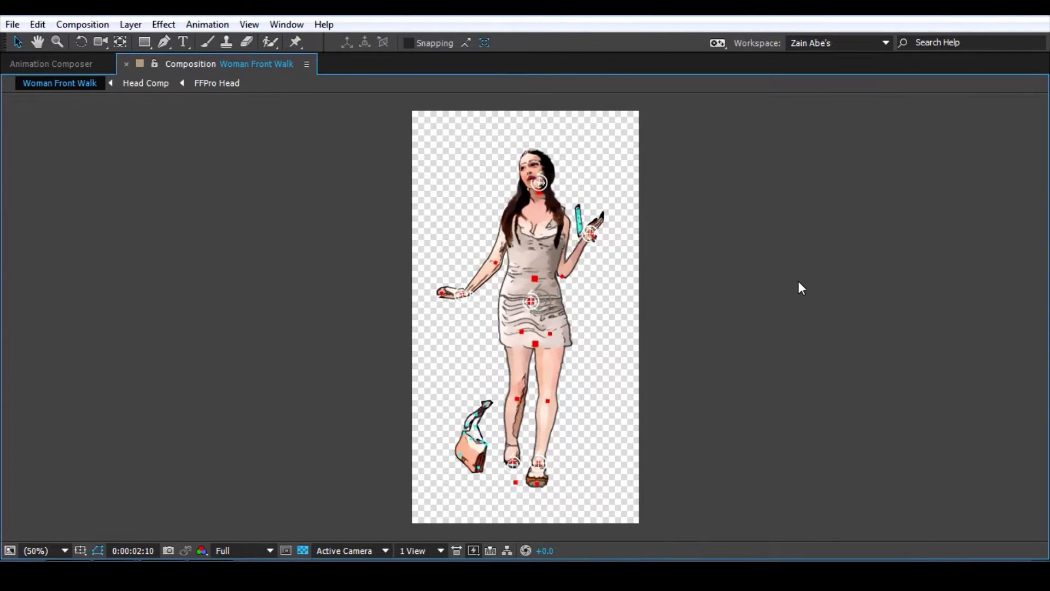
key(grave)
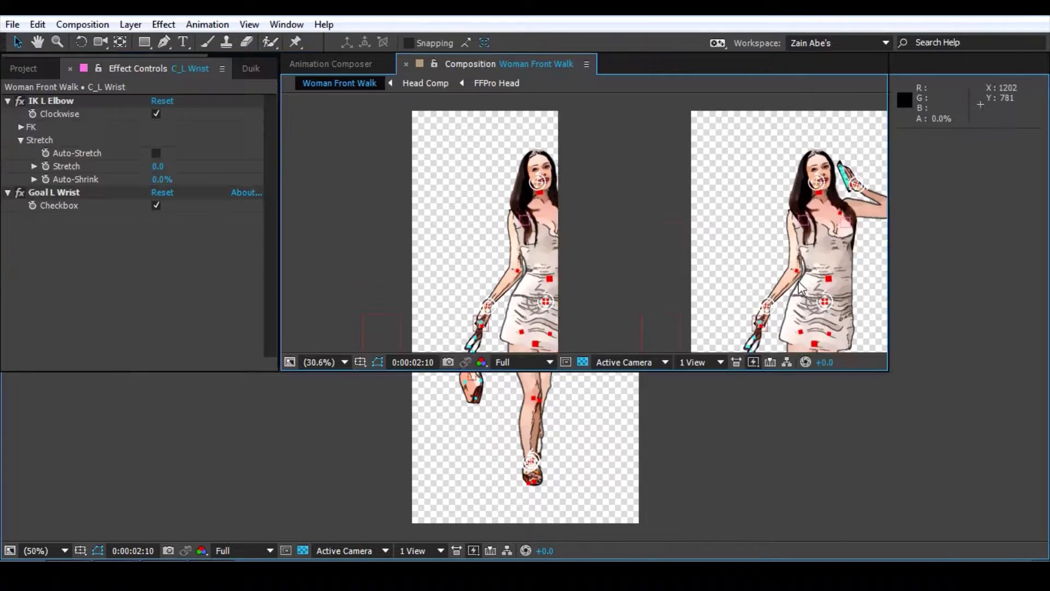
Step: Show the project's assets and compositions, then close the Woman Front Walk project
click(112, 280)
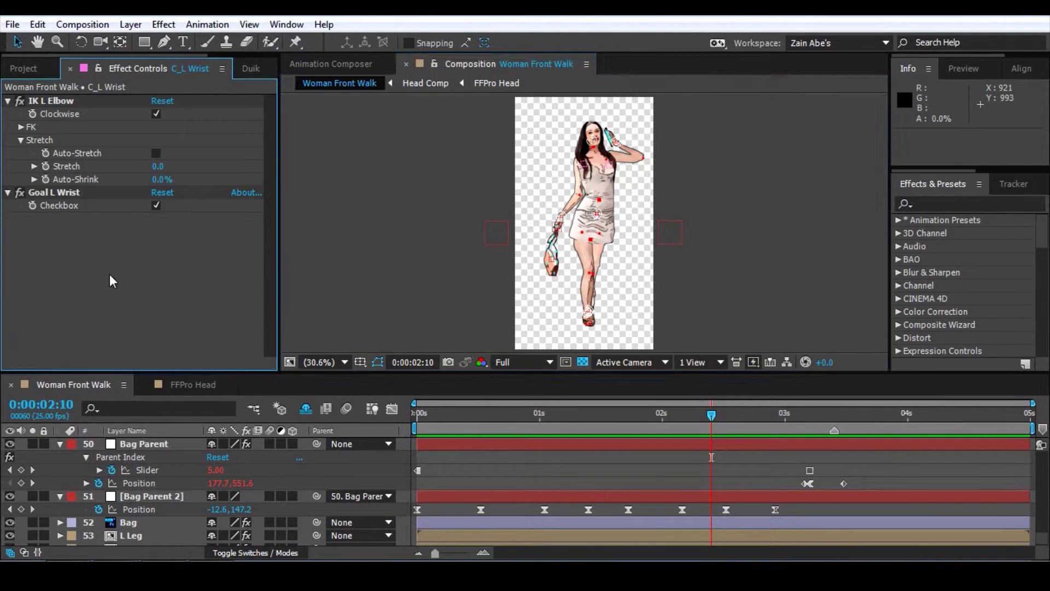
click(22, 69)
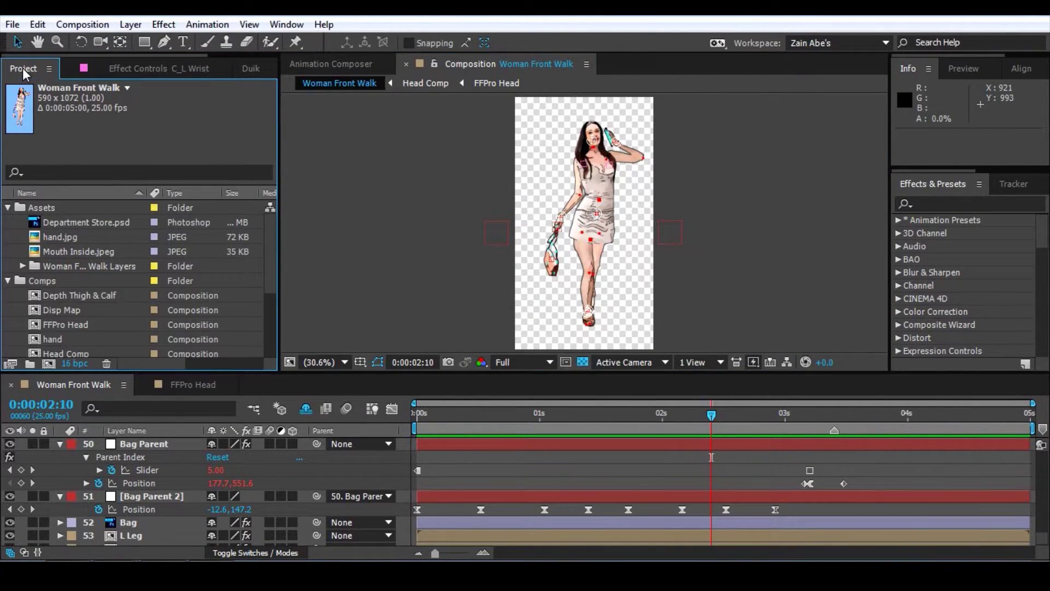
click(96, 497)
click(18, 27)
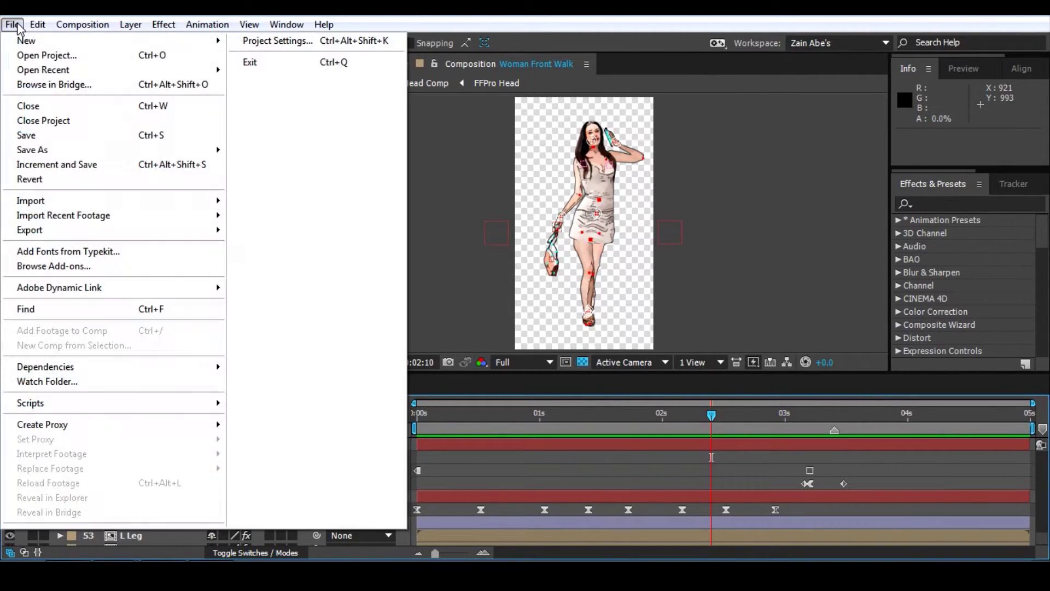
click(82, 121)
click(559, 308)
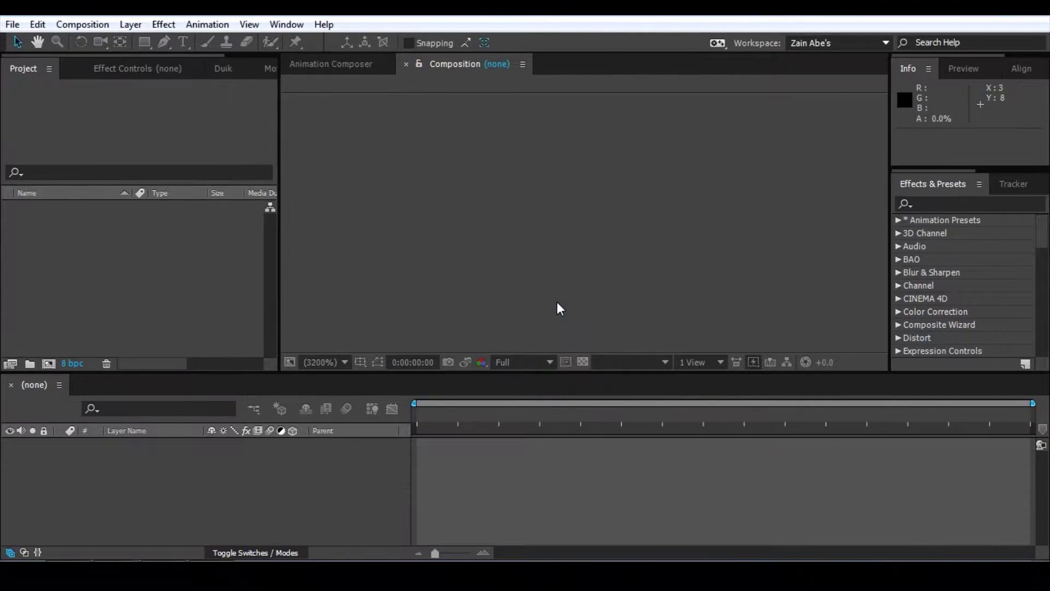
click(34, 24)
mouse_move(113, 354)
click(405, 376)
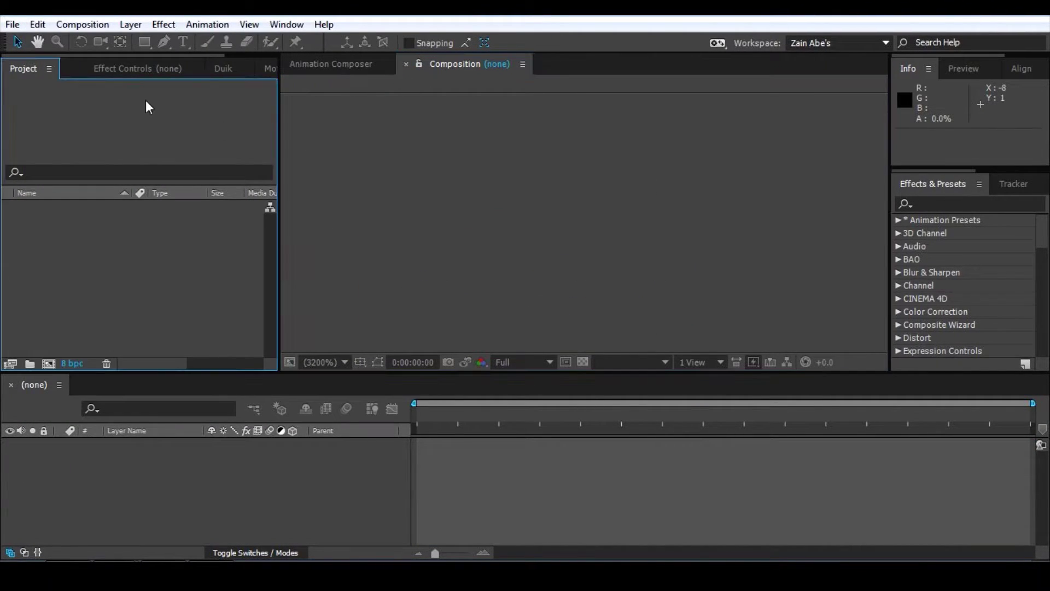
Step: Create a new 1280 x 720 px composition with the HDV/HDTV 720 25 preset and a 0:00:05:00 duration
click(48, 364)
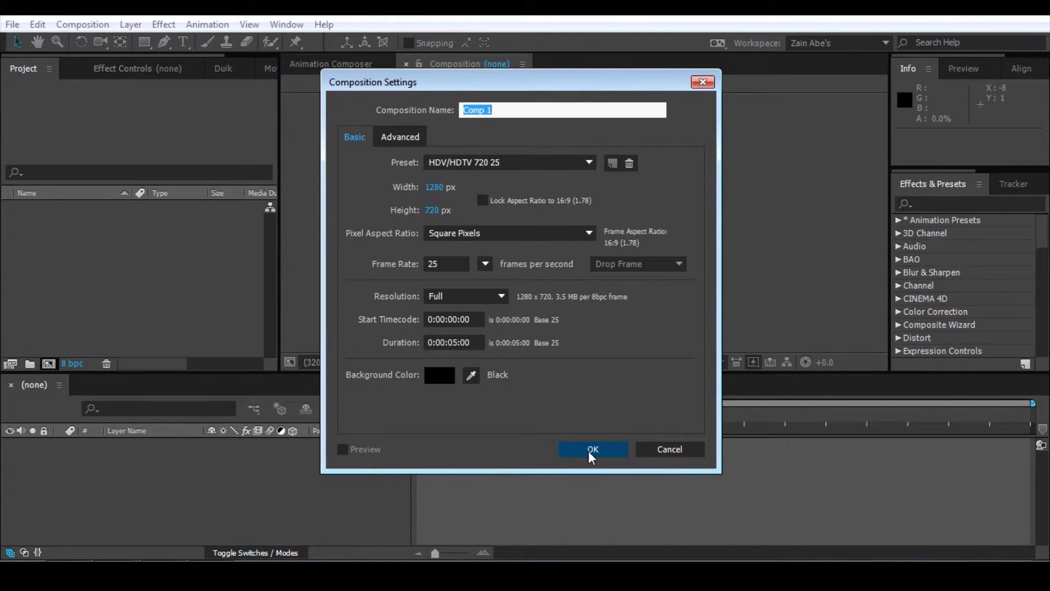
click(590, 451)
click(315, 271)
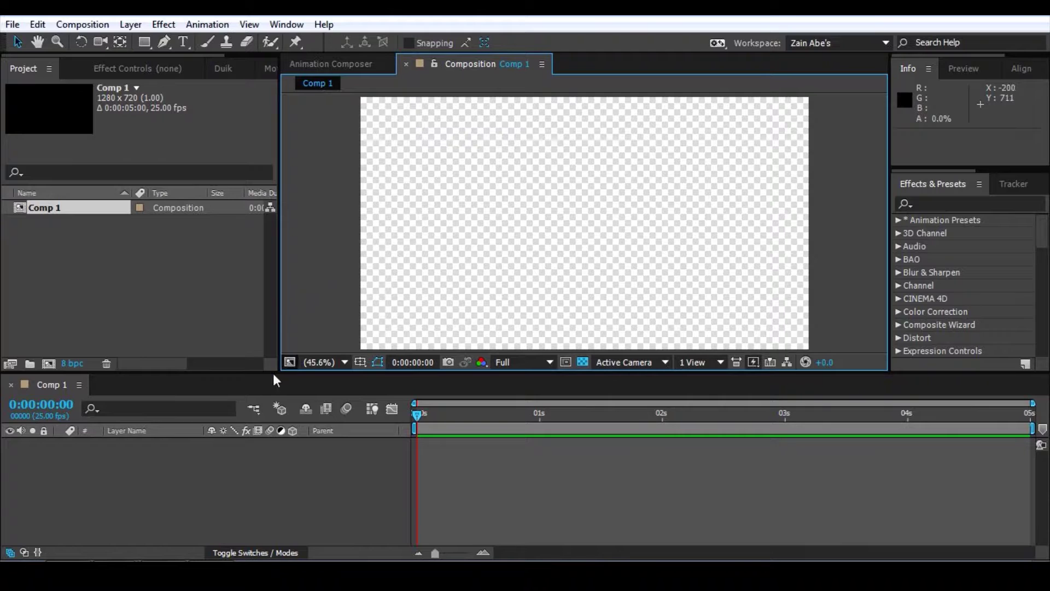
Step: Create a royal blue solid of 200 x 100 px in the composition
right_click(149, 521)
mouse_move(209, 356)
click(414, 396)
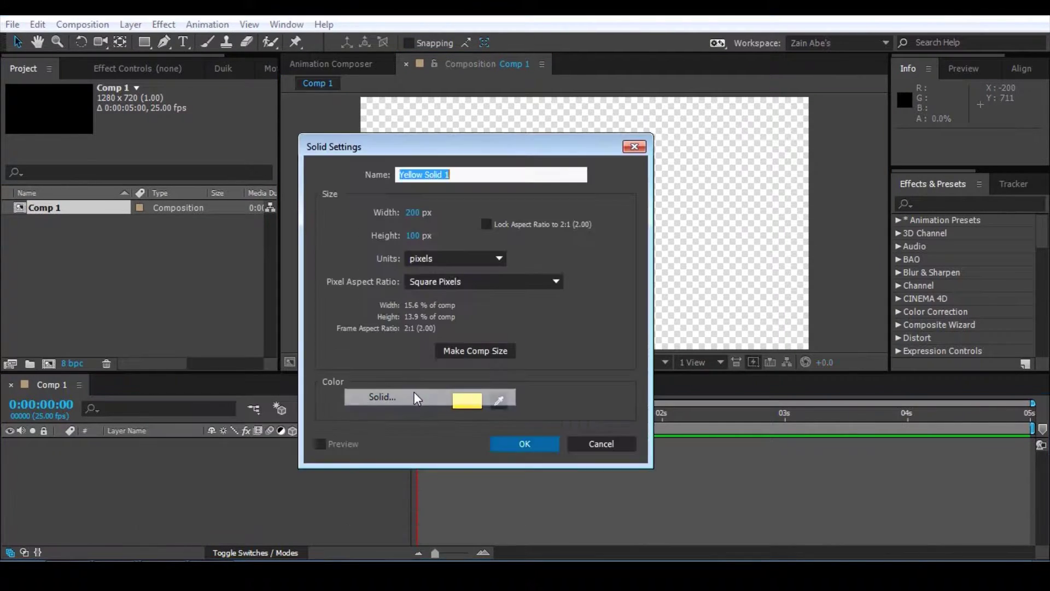
drag(469, 156, 557, 146)
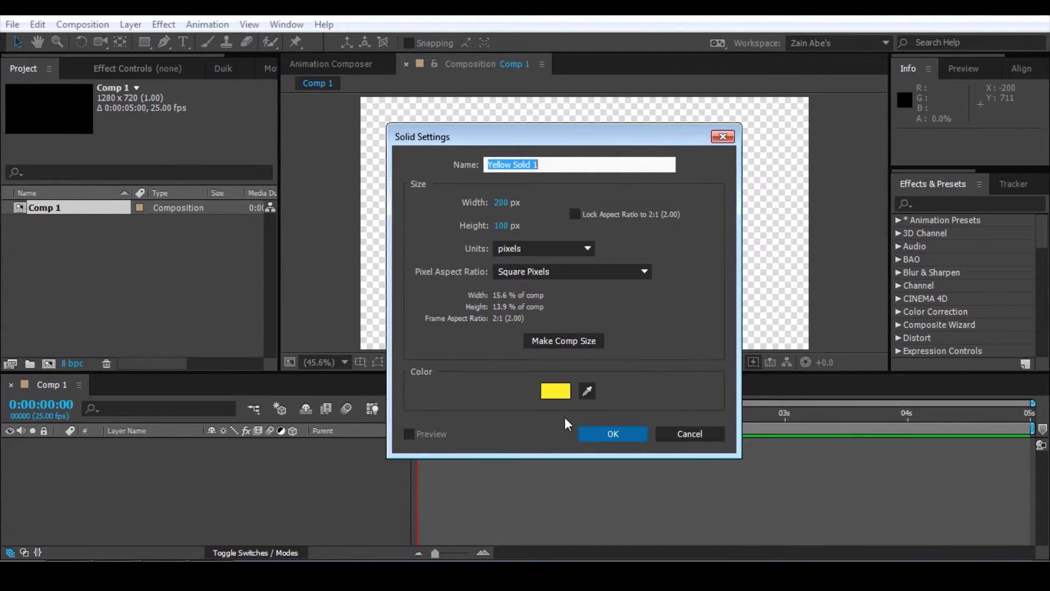
click(561, 389)
drag(284, 335, 269, 246)
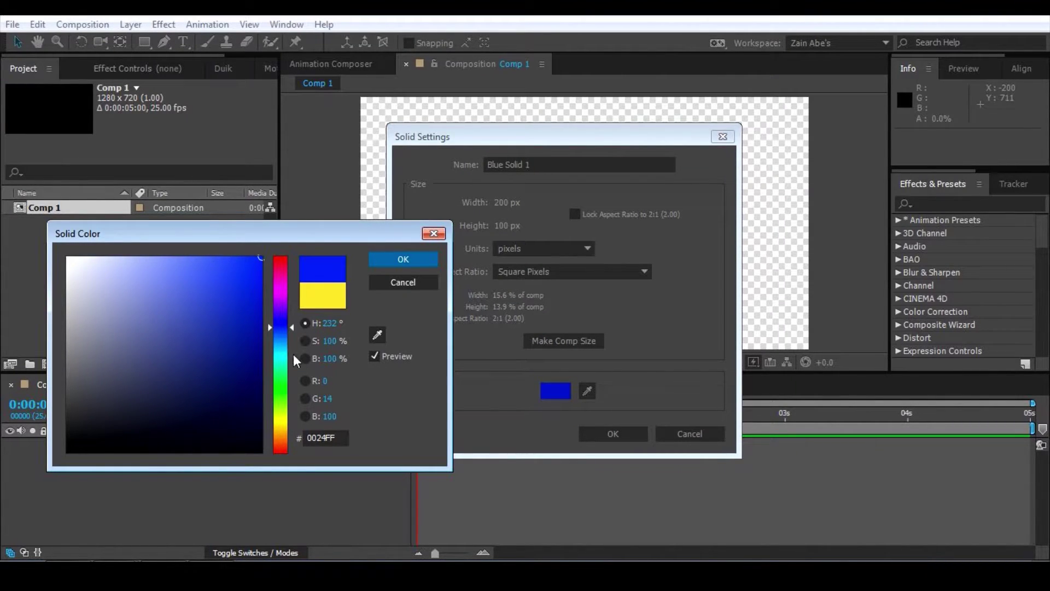
click(405, 261)
click(629, 432)
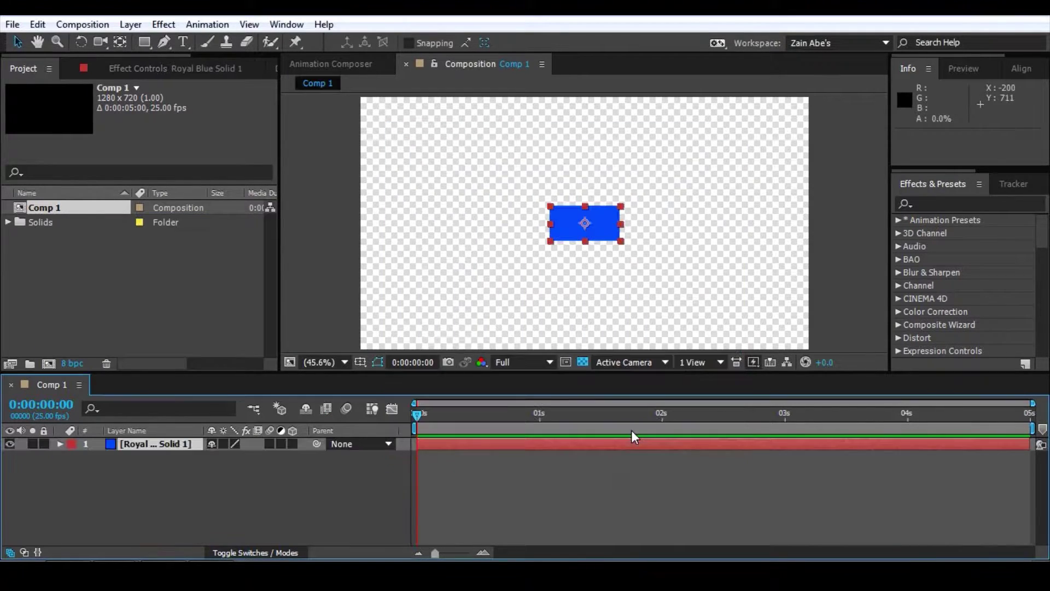
Step: Move the blue solid to the upper-left corner of the composition
click(200, 498)
click(155, 442)
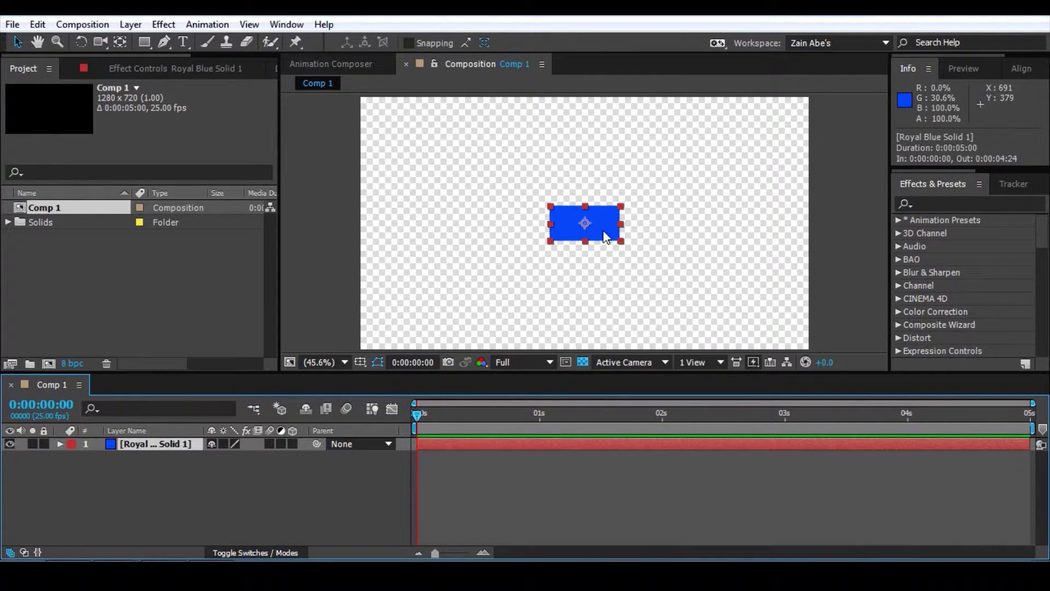
drag(574, 217, 409, 125)
click(170, 477)
Step: Duplicate the blue solid three times to get four stacked layers
click(147, 448)
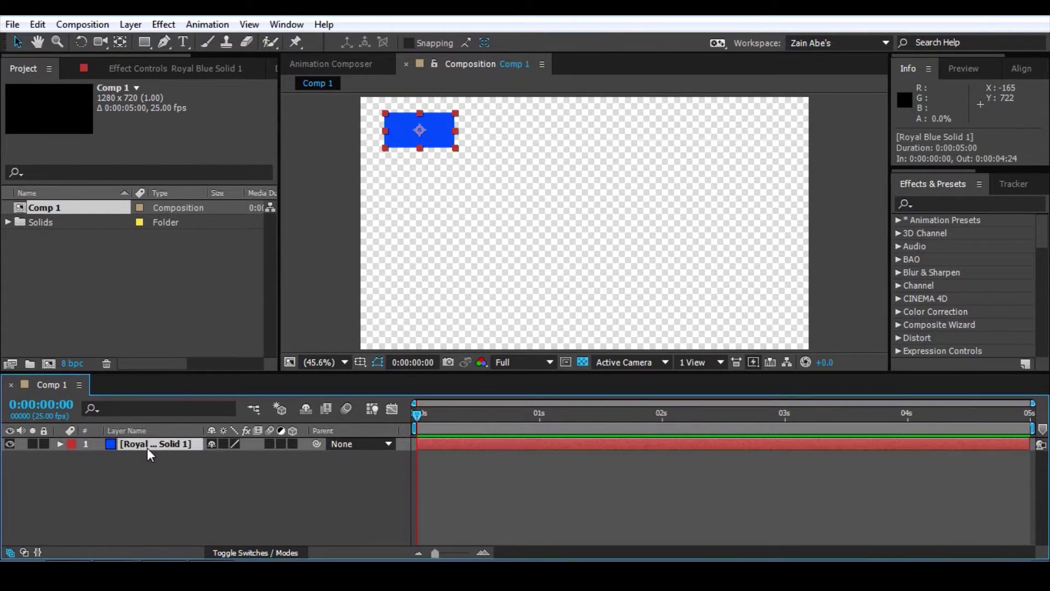
key(ctrl+d)
key(ctrl+d)
key(ctrl+d)
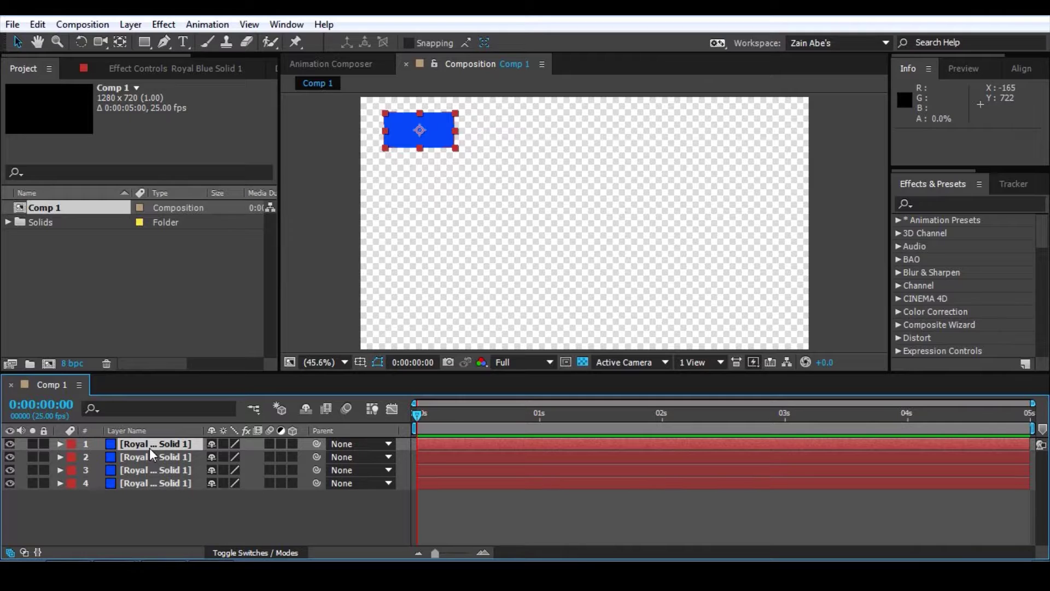
click(178, 493)
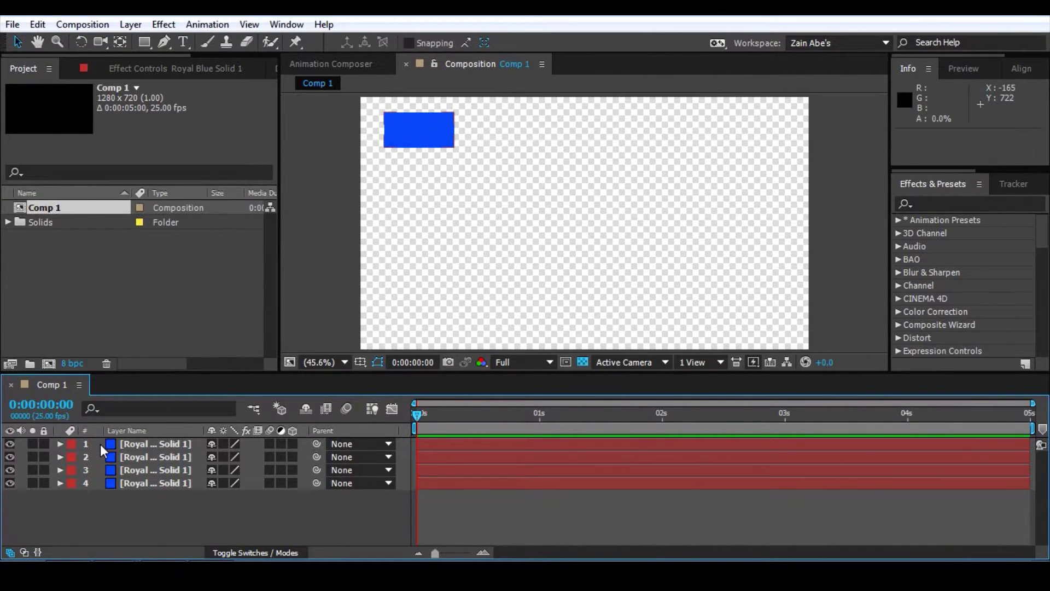
Step: Move the topmost layer's solid horizontally to the upper-right corner, at about position 1118.5, 94.4
click(136, 445)
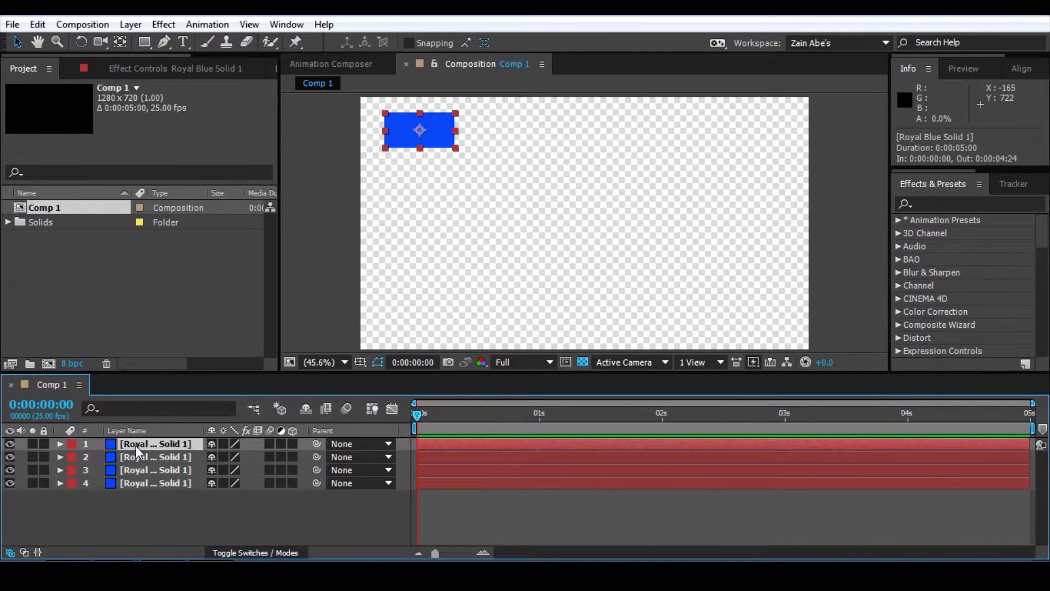
drag(442, 127, 773, 141)
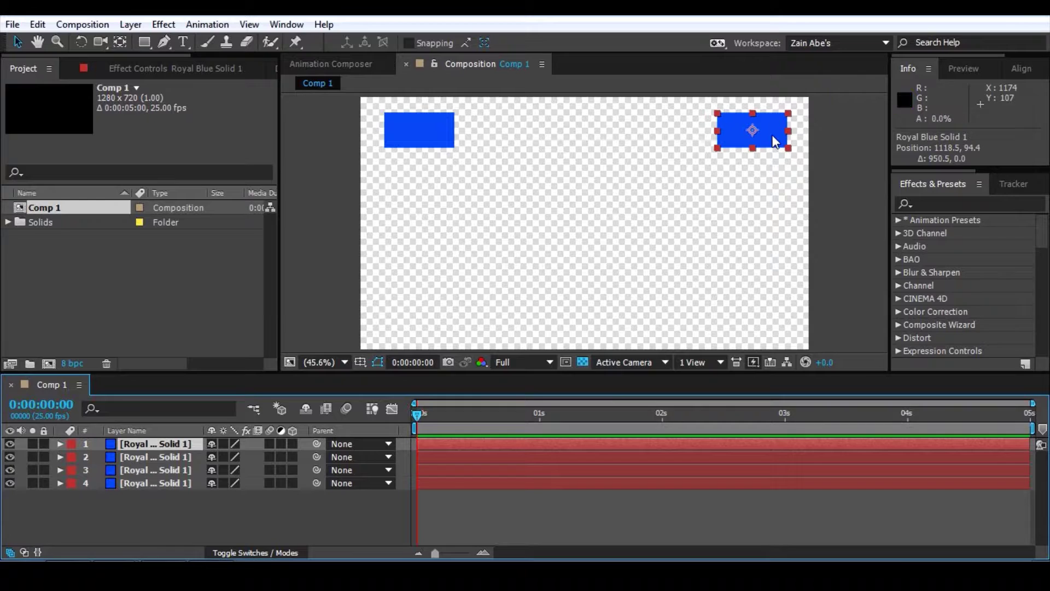
click(116, 516)
Step: Distribute all four blue solids evenly in a horizontal row along the top of the composition
click(153, 445)
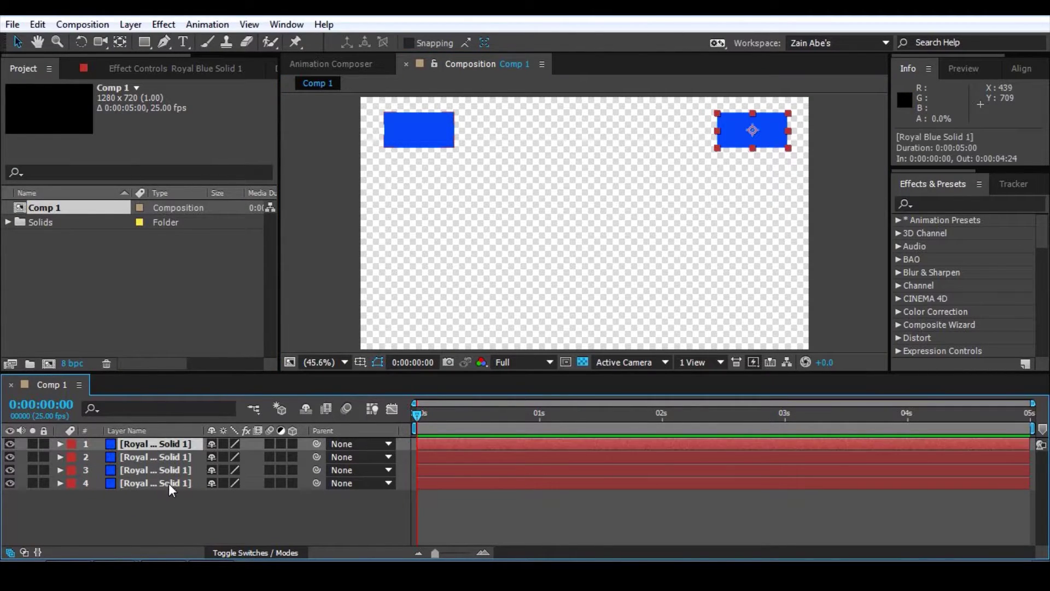
shift+click(170, 483)
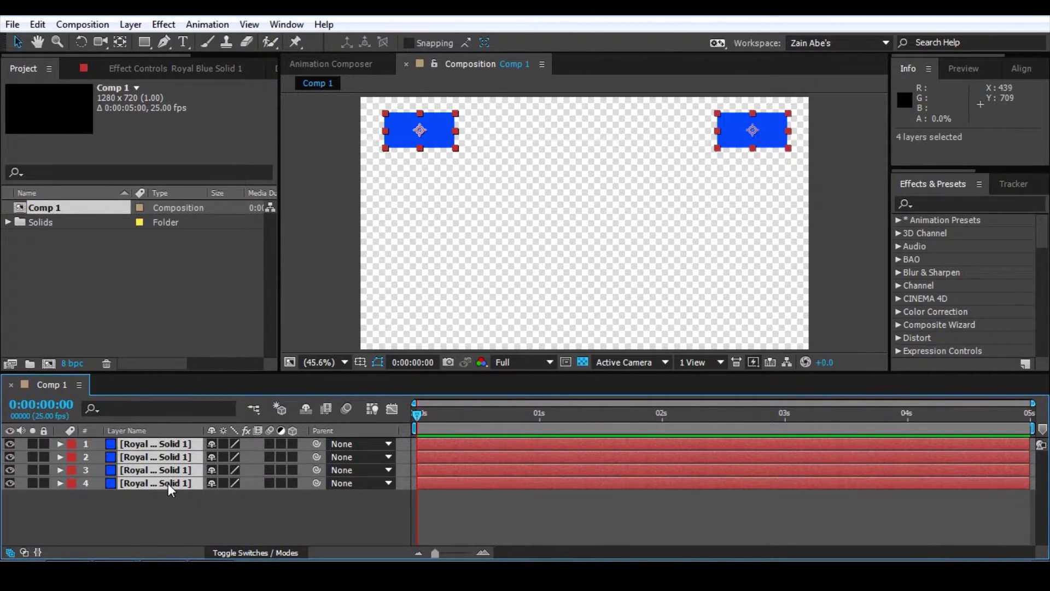
click(1019, 73)
click(1010, 140)
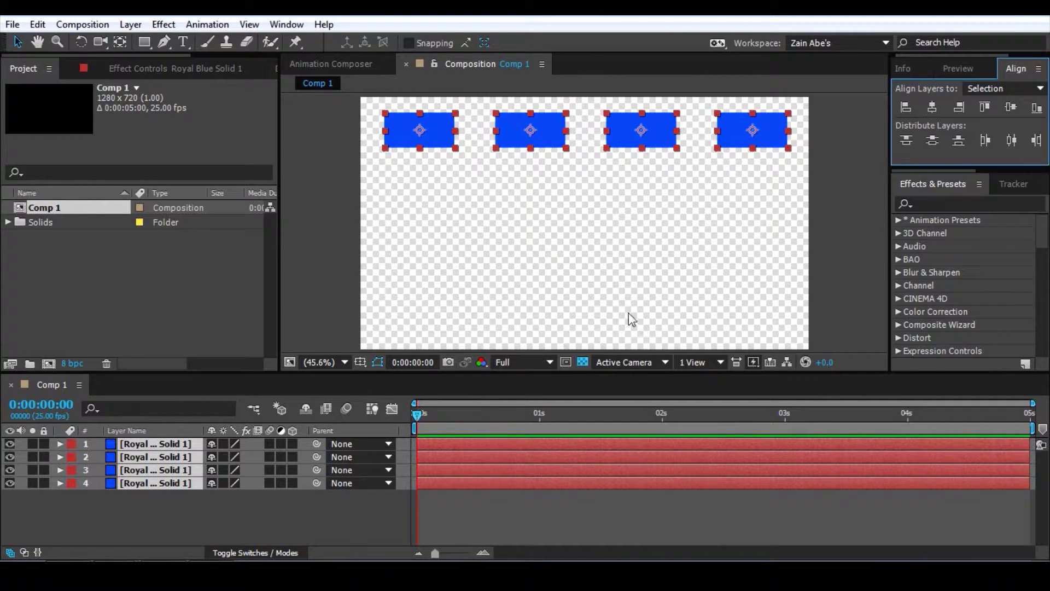
click(146, 517)
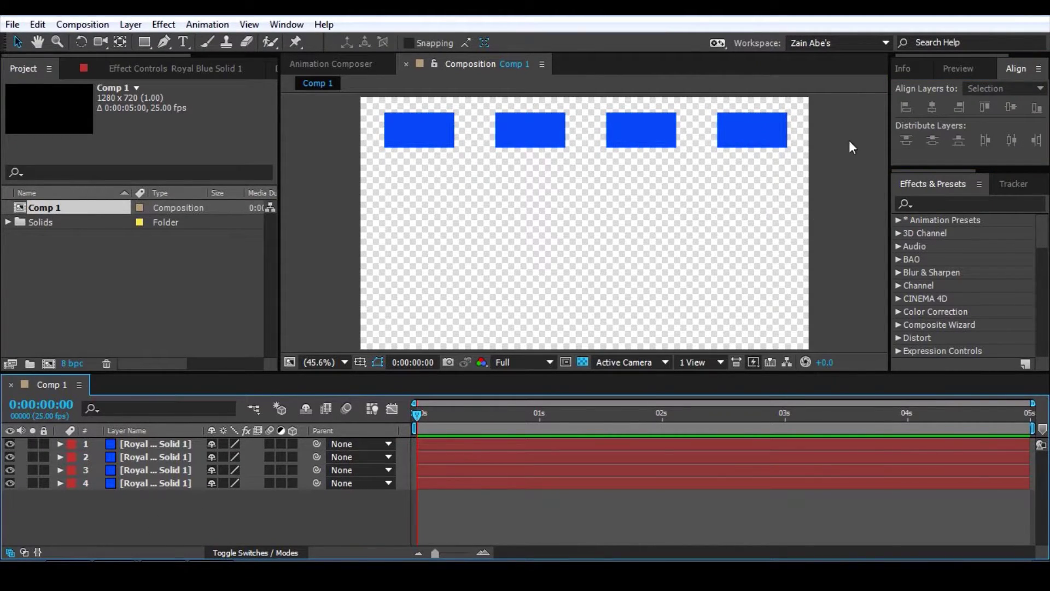
Step: Duplicate layer 4's blue solid and place the copy at the end of the layer stack
click(149, 481)
key(ctrl+d)
click(176, 498)
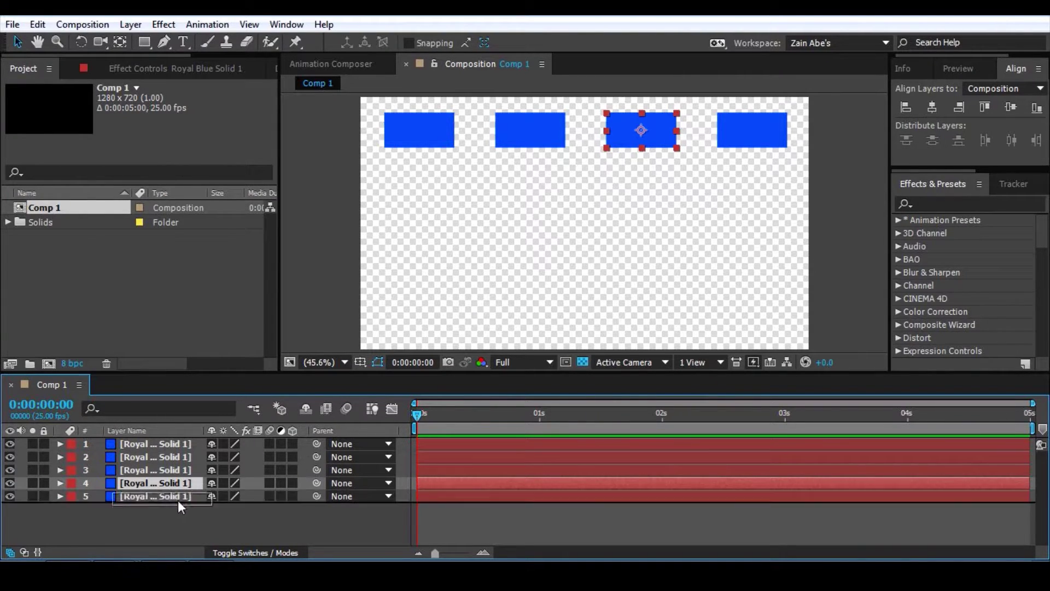
Step: Move the copied blue solid down and left to the composition's lower-left area, beneath the first solid of the row
key(shift+Left)
key(shift+Left)
key(shift+Left)
key(shift+Left)
key(shift+Left)
key(shift+Left)
key(shift+Left)
key(shift+Left)
key(shift+Left)
key(shift+Left)
key(shift+Left)
key(shift+Left)
key(shift+Left)
key(shift+Left)
key(shift+Left)
key(shift+Left)
key(shift+Left)
key(shift+Left)
key(shift+Left)
key(shift+Left)
key(shift+Left)
key(shift+Left)
key(shift+Left)
key(shift+Left)
key(shift+Left)
key(shift+Left)
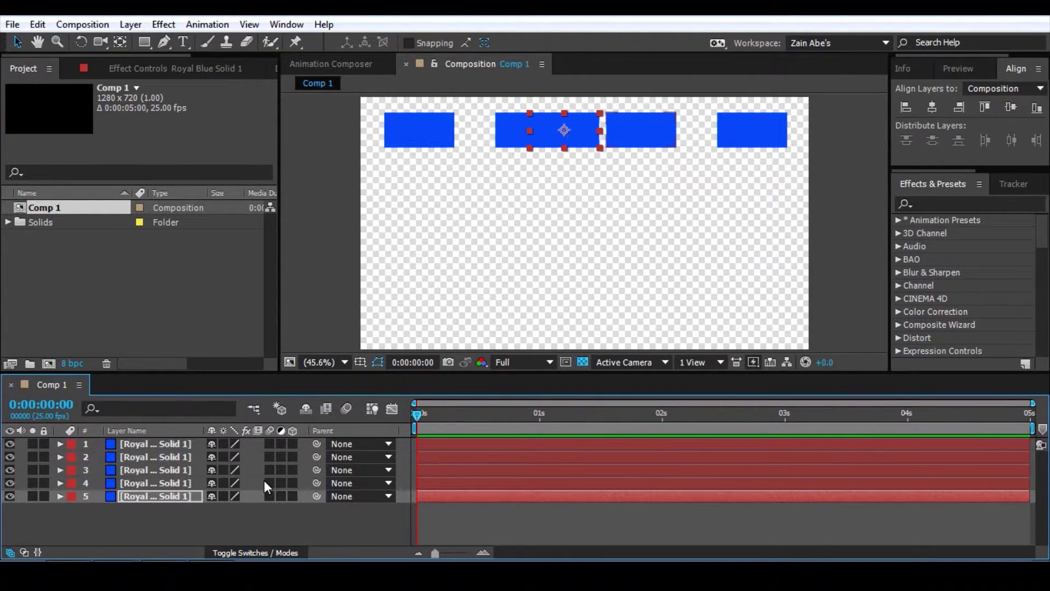
key(shift+Down)
key(shift+Down)
key(shift+Down)
key(shift+Down)
key(shift+Down)
key(shift+Down)
key(shift+Down)
key(shift+Down)
key(shift+Down)
key(shift+Down)
key(shift+Down)
key(shift+Down)
key(shift+Down)
key(shift+Down)
key(shift+Down)
key(shift+Down)
key(shift+Down)
key(shift+Down)
key(shift+Down)
key(shift+Down)
key(shift+Left)
key(shift+Left)
key(shift+Left)
key(shift+Left)
key(shift+Left)
key(shift+Left)
key(shift+Left)
key(shift+Left)
key(shift+Left)
key(shift+Left)
key(shift+Left)
key(shift+Left)
key(shift+Left)
key(shift+Left)
key(shift+Left)
key(shift+Left)
key(shift+Left)
key(shift+Left)
key(shift+Left)
key(shift+Left)
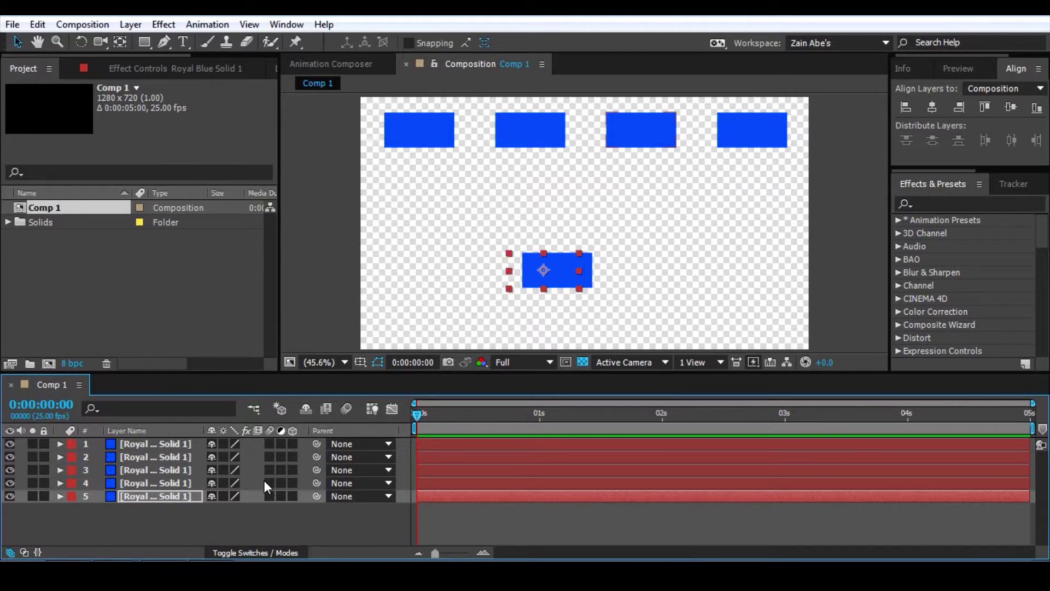
key(shift+Down)
key(shift+Down)
key(shift+Down)
key(shift+Down)
key(shift+Down)
key(shift+Down)
key(shift+Down)
key(shift+Down)
key(shift+Down)
key(shift+Left)
key(shift+Left)
key(shift+Left)
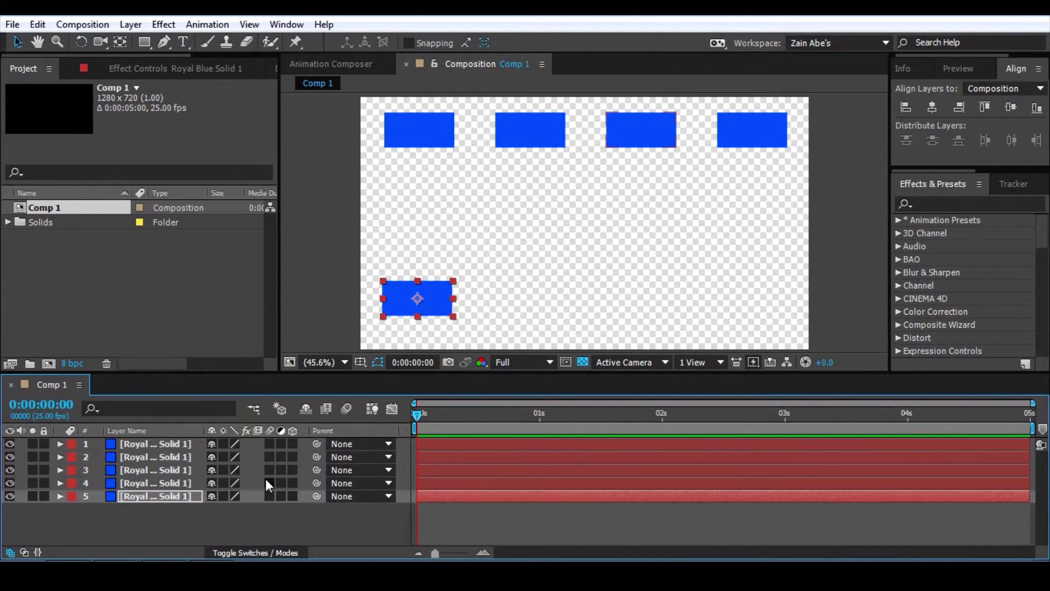
Step: Recolor the lower-left solid golden yellow as a new solid named Yellow Solid 1, leaving the blue layers unaffected
click(130, 24)
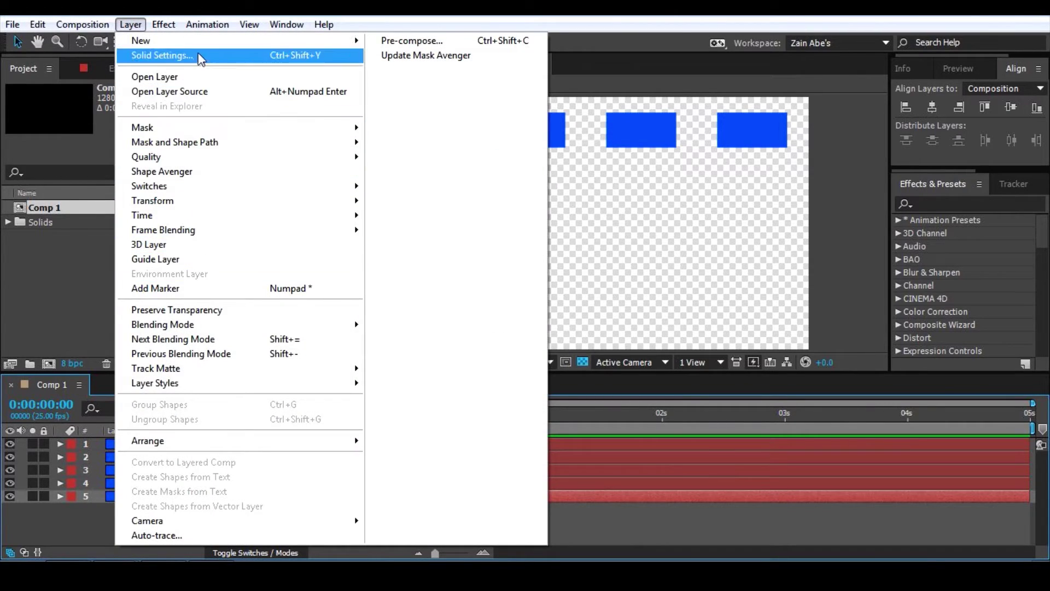
click(200, 56)
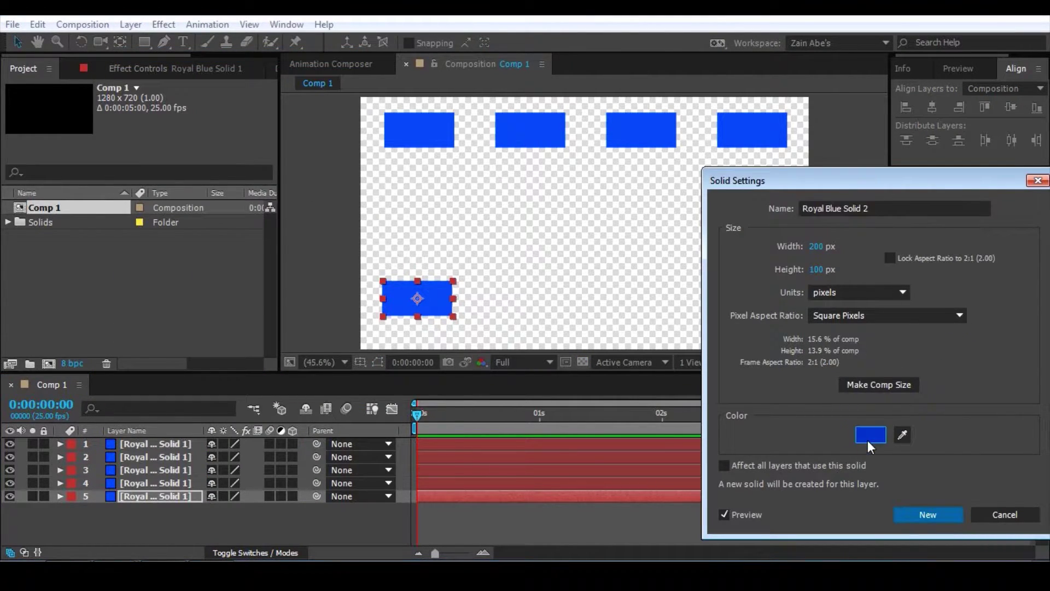
click(870, 435)
click(281, 423)
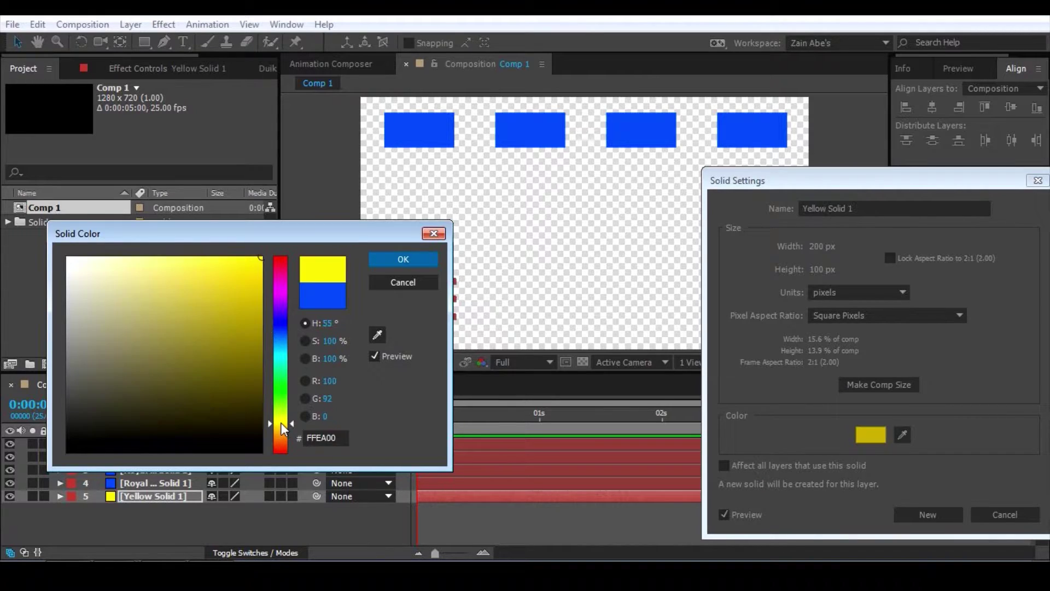
click(432, 259)
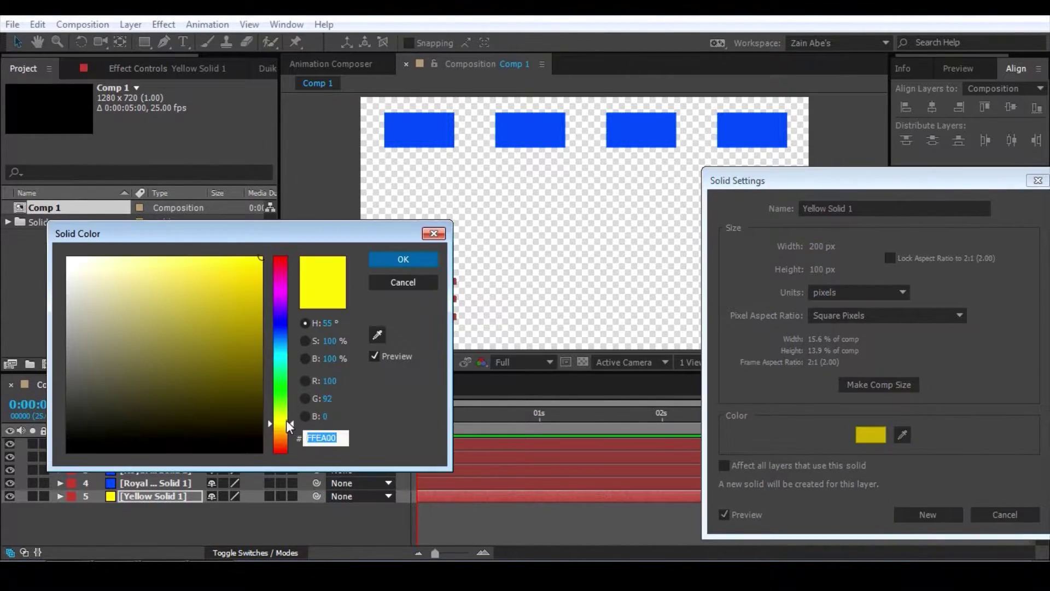
click(288, 428)
click(401, 257)
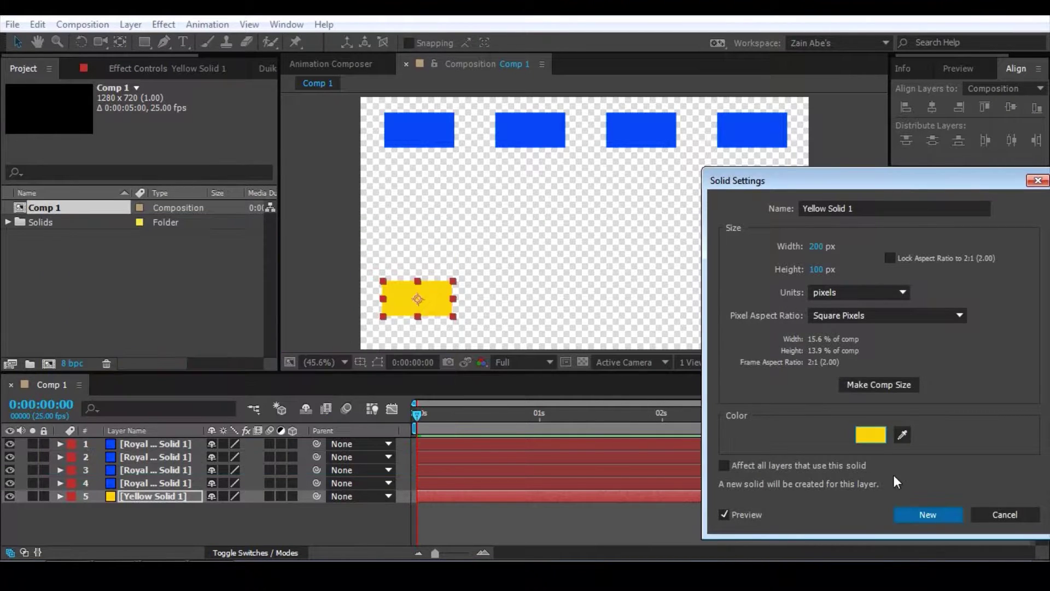
click(928, 513)
click(165, 525)
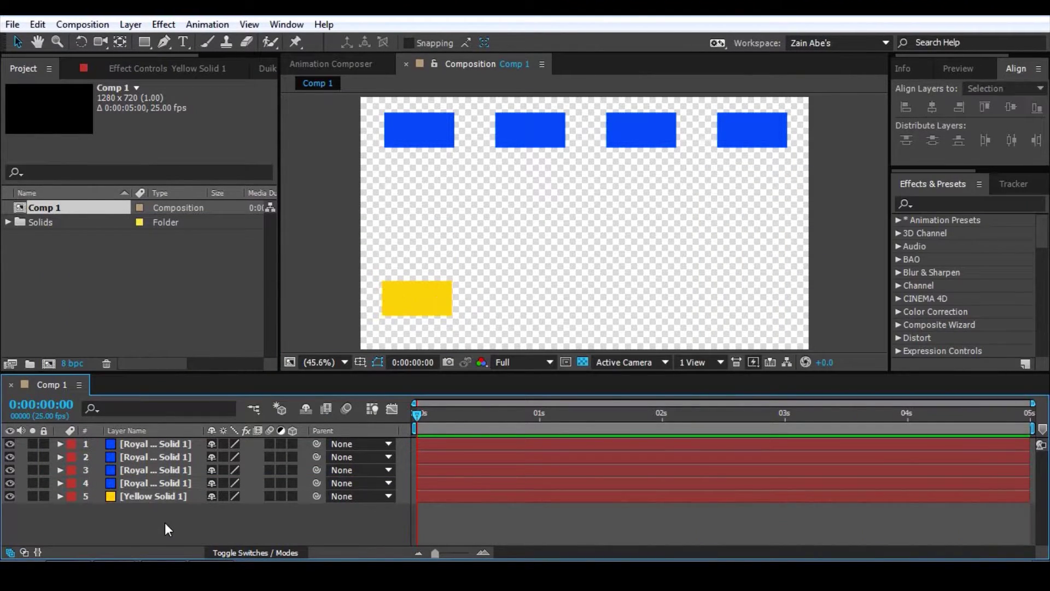
Step: Examine the four blue solids and the yellow solid by highlighting their layers in the timeline
click(146, 445)
shift+click(166, 482)
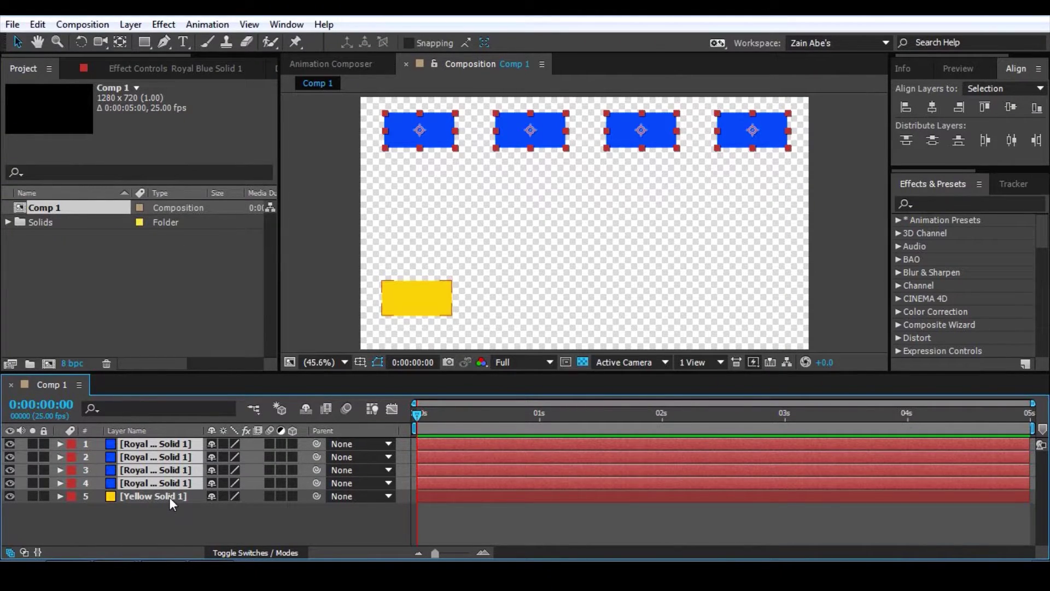
click(170, 497)
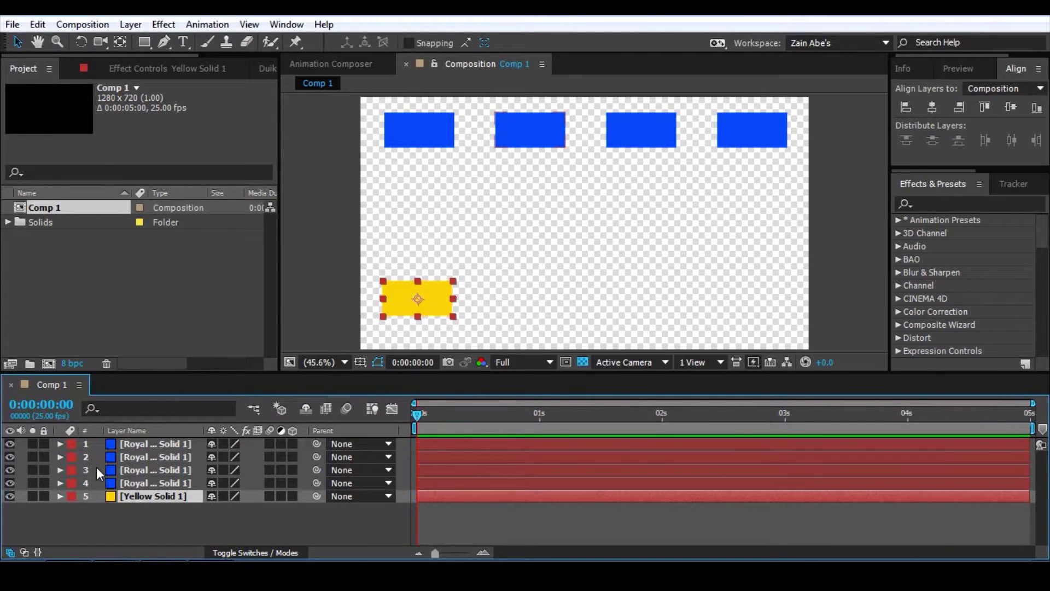
key(ctrl+shift+a)
click(147, 444)
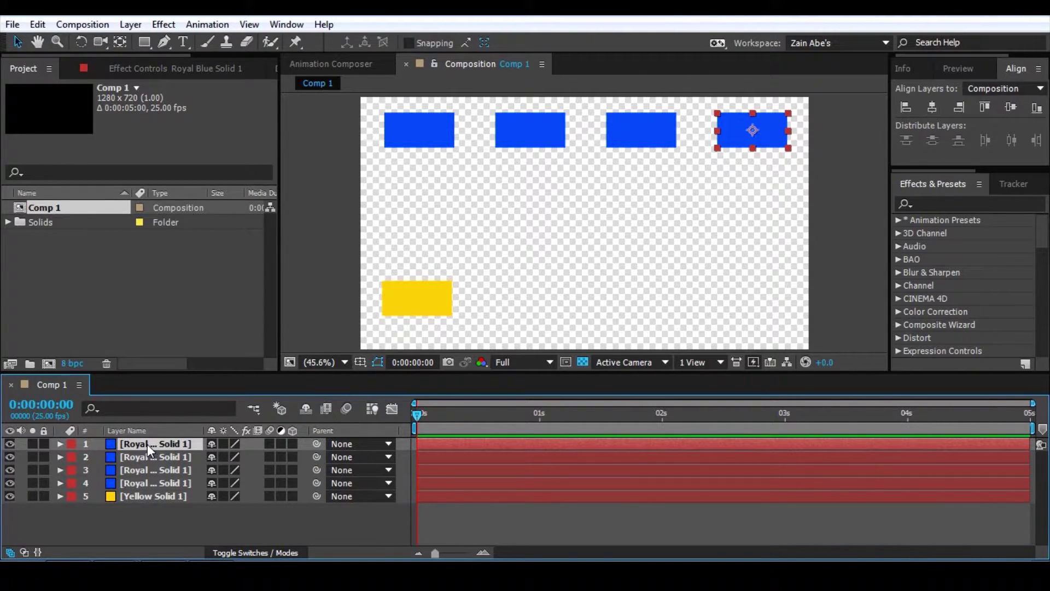
shift+click(173, 479)
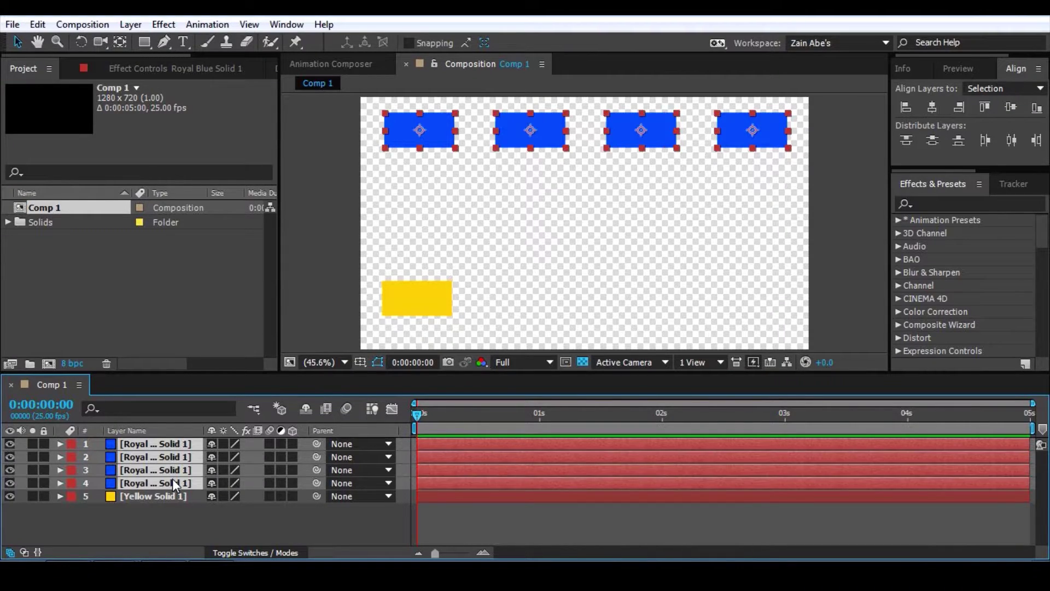
key(grave)
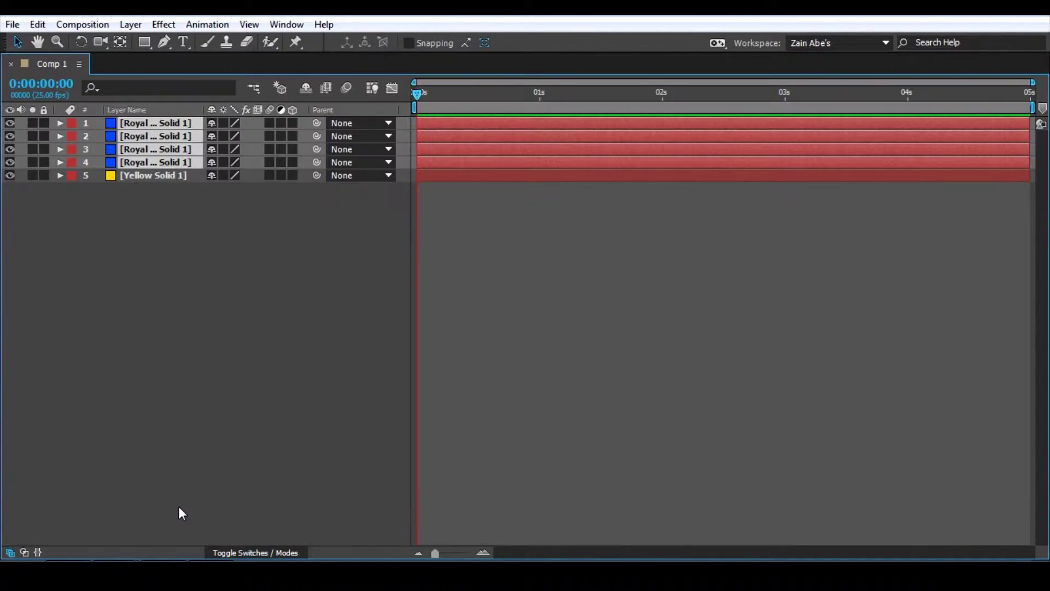
key(grave)
key(F2)
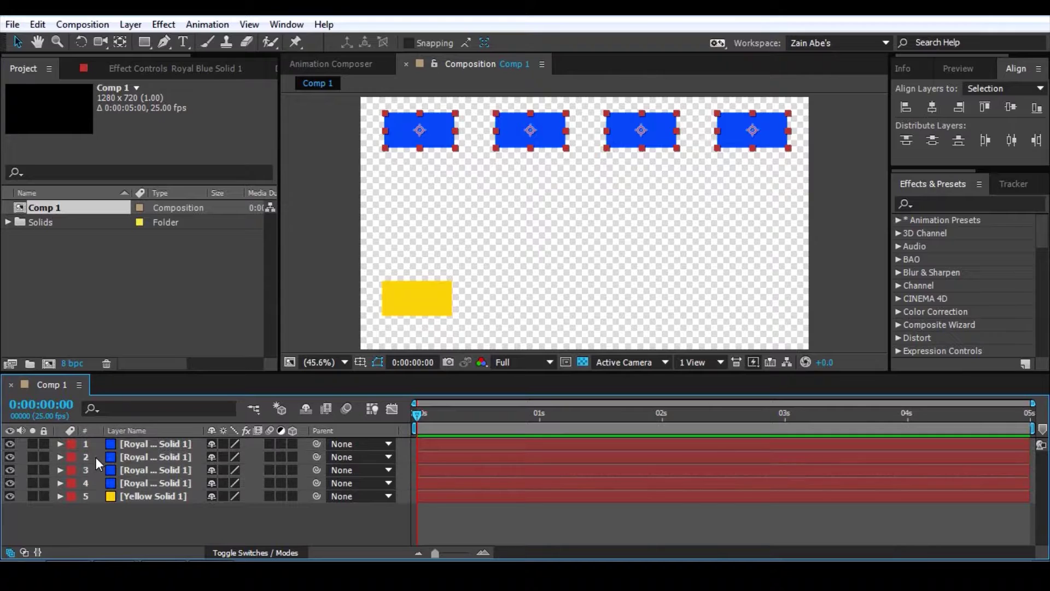
click(157, 446)
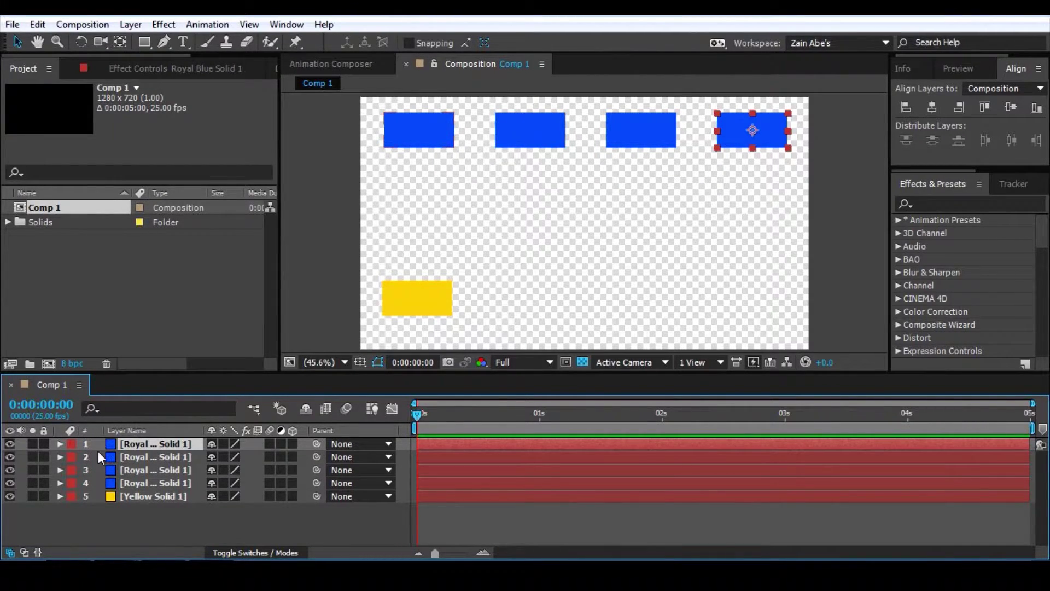
key(F2)
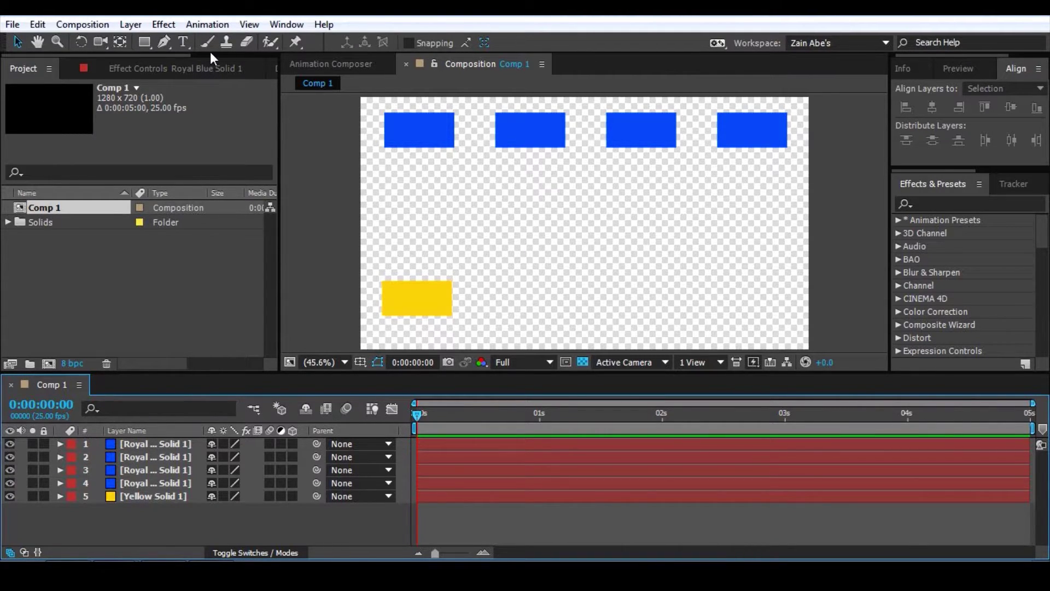
Step: Open Duik's Rename tool from its rigging functions
click(240, 56)
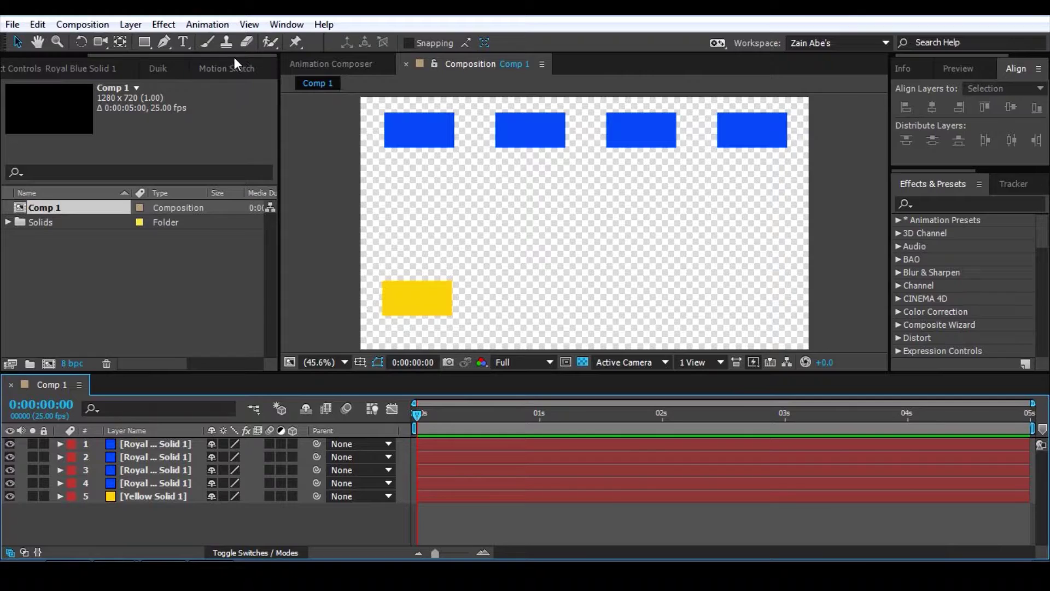
click(162, 67)
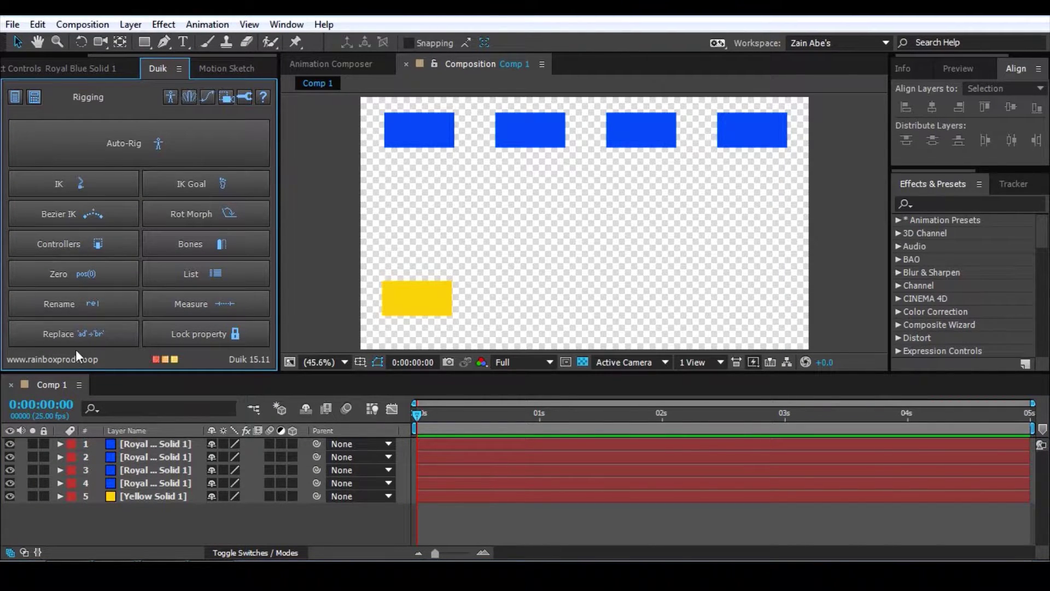
click(88, 302)
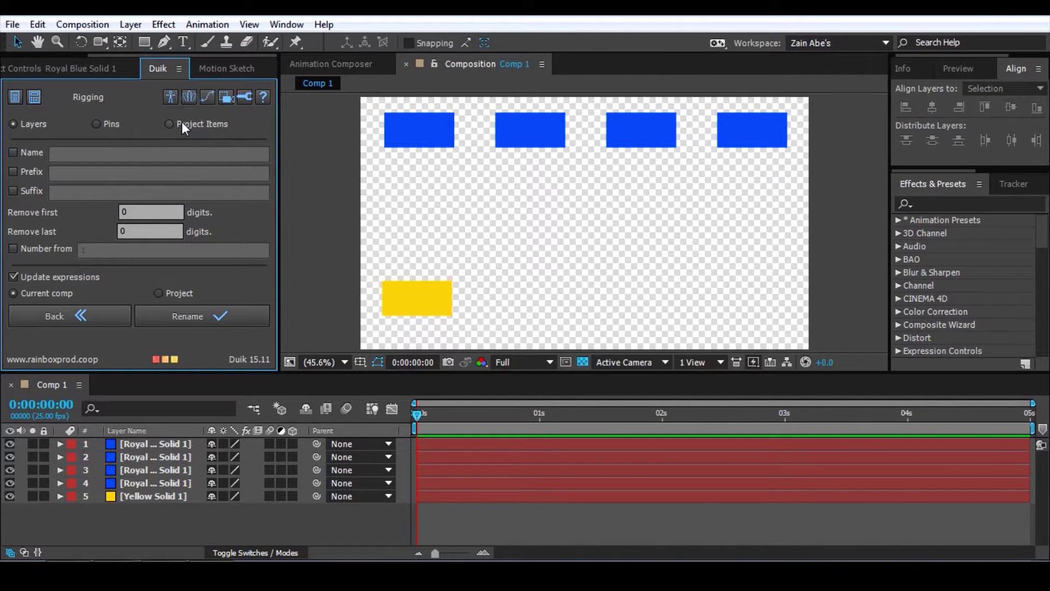
Step: Examine the project items by expanding the Solids folder and highlighting Comp 1 and both solids
click(64, 55)
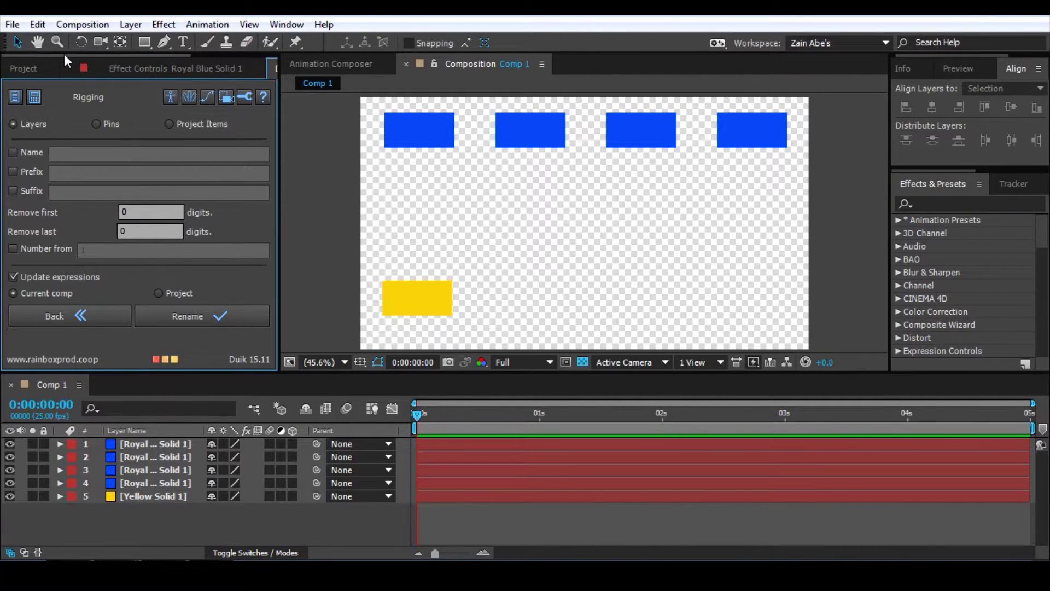
click(41, 71)
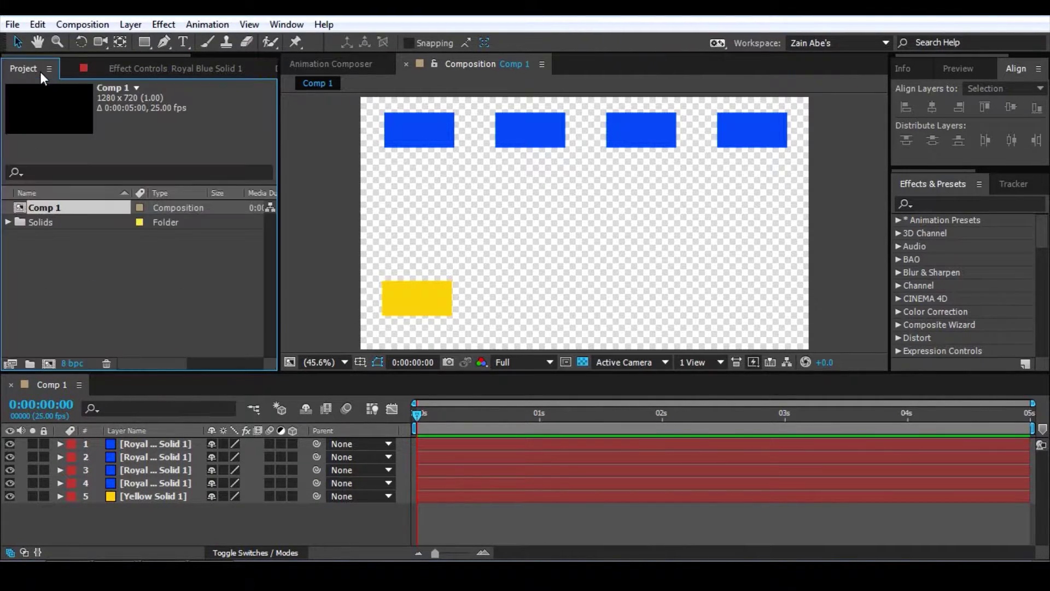
click(8, 222)
click(61, 283)
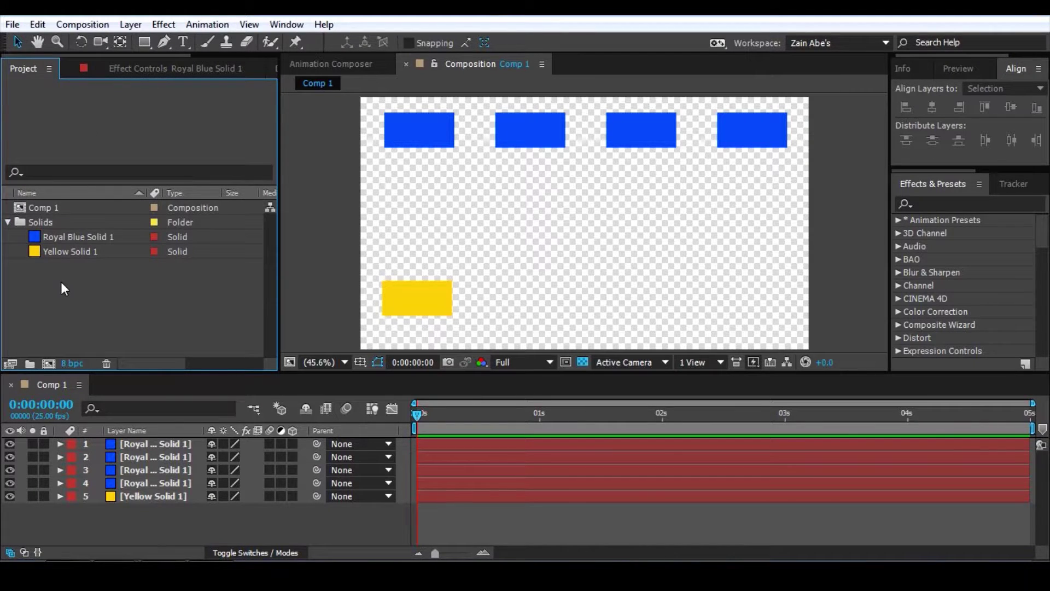
click(47, 207)
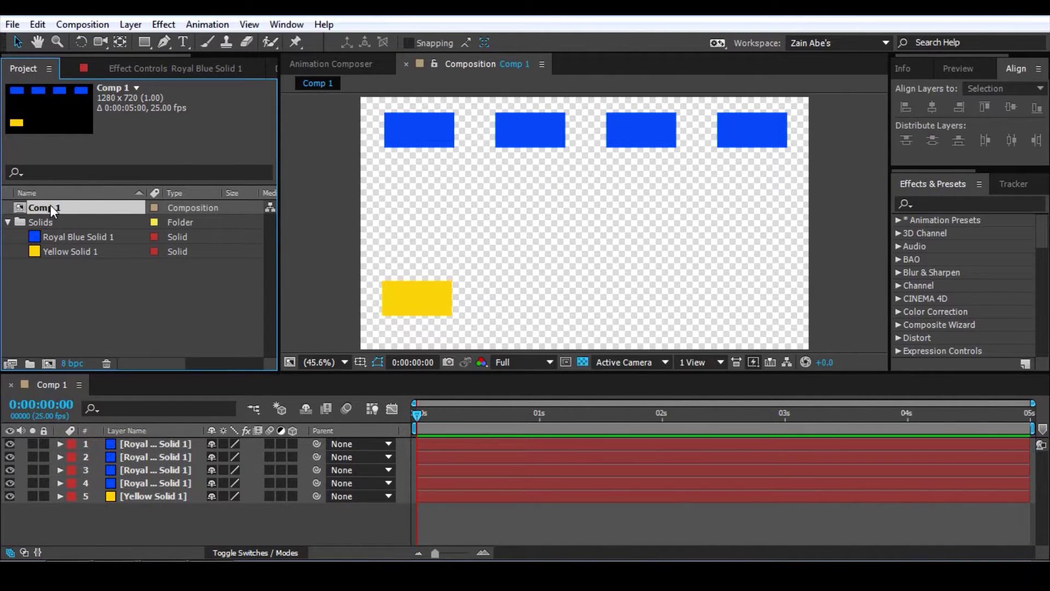
ctrl+click(70, 236)
ctrl+click(87, 251)
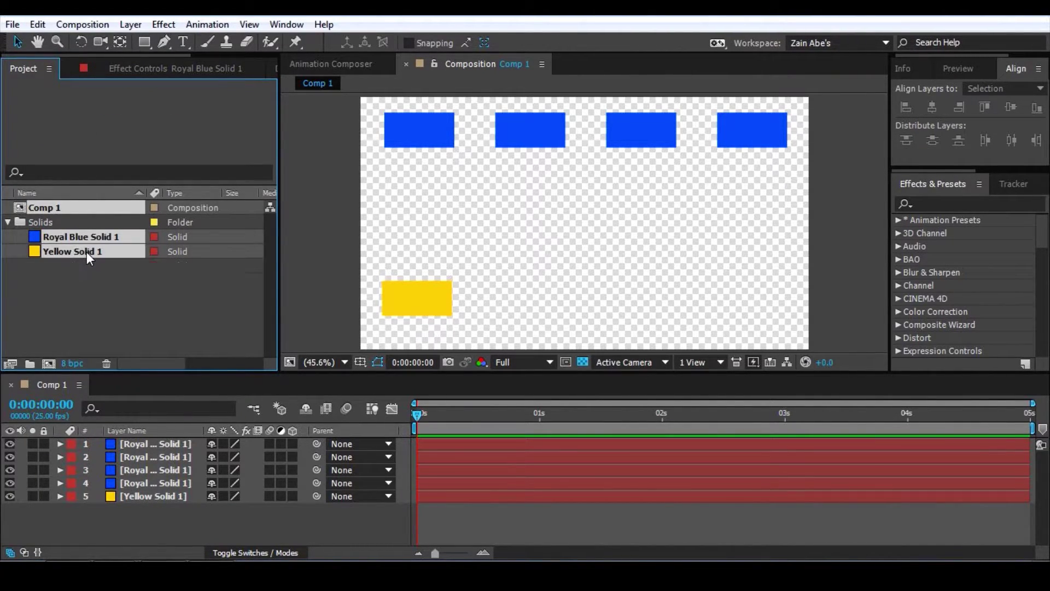
click(114, 294)
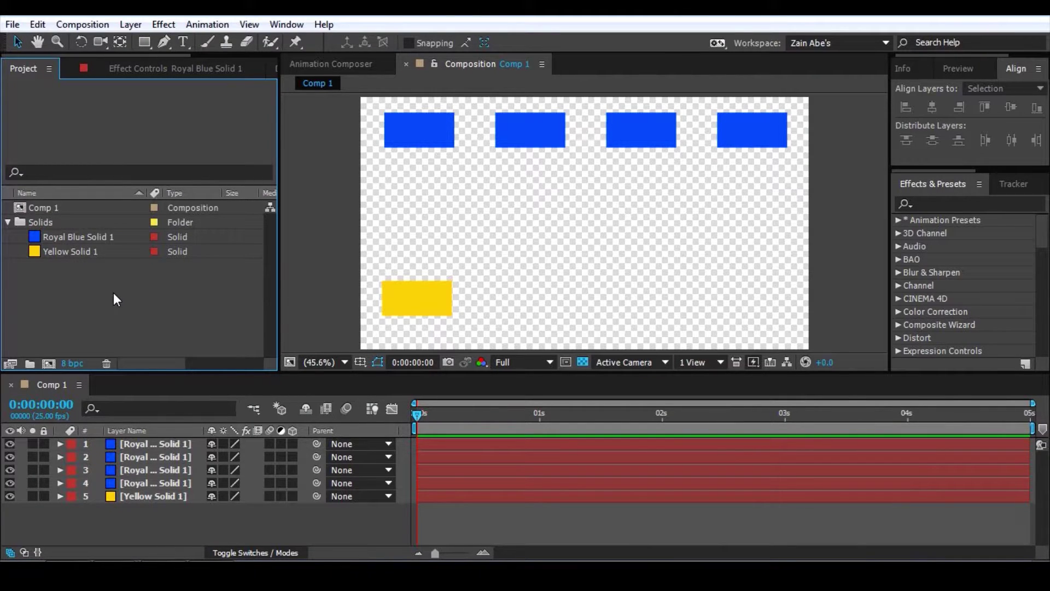
scroll(250, 54, down, 2)
Step: Rename the four blue solid layers as Parent with Duik, numbering them from 1
click(162, 71)
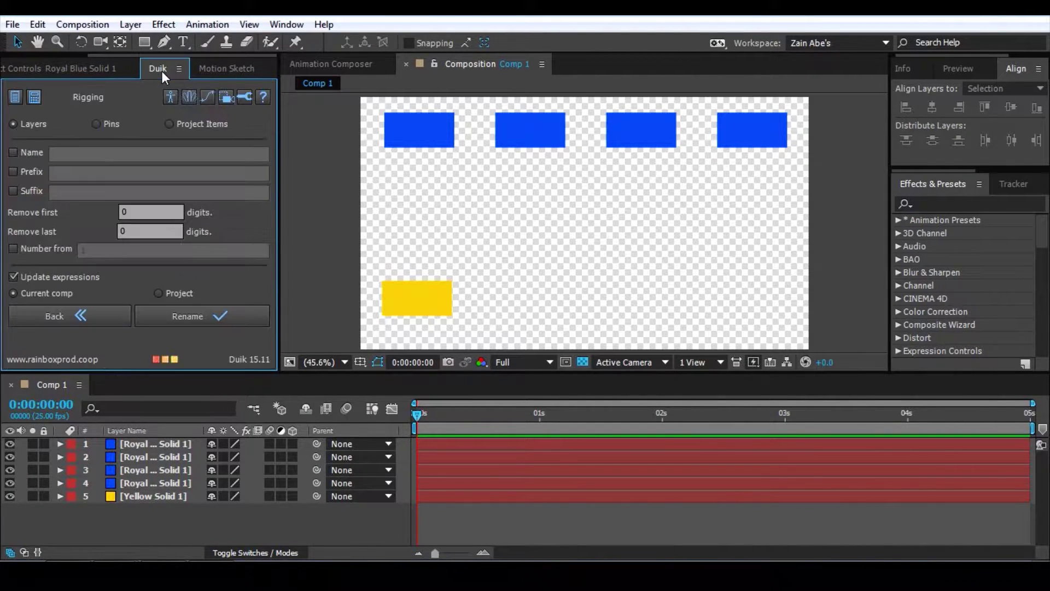
click(100, 464)
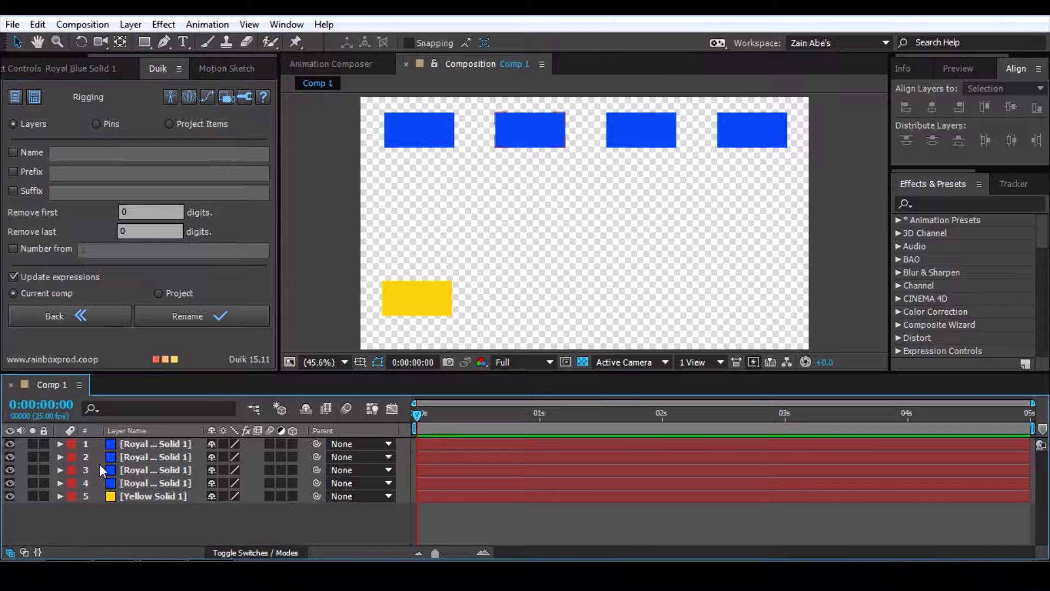
click(193, 445)
click(136, 446)
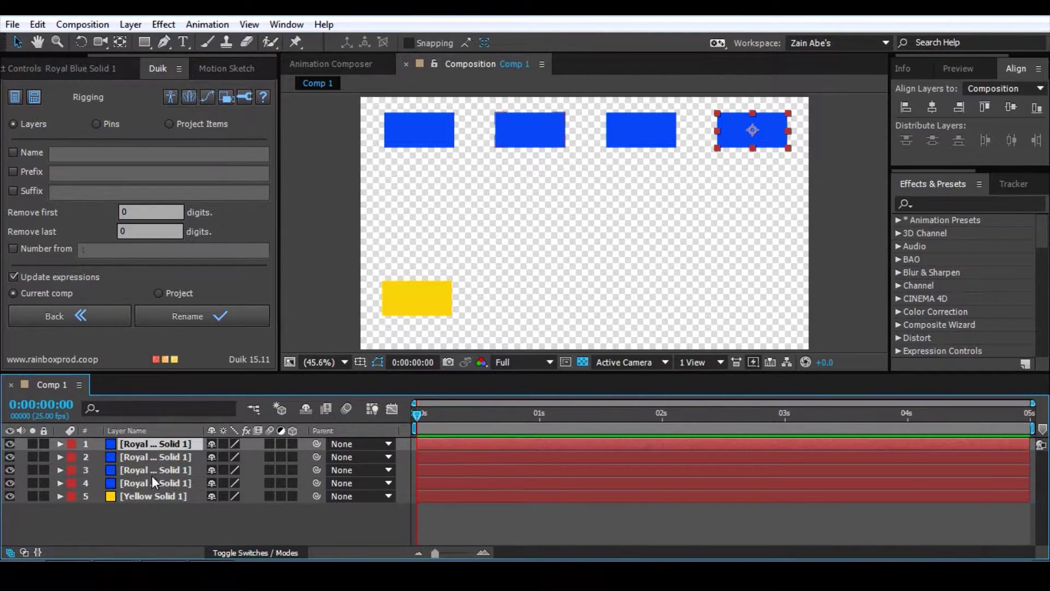
shift+click(159, 484)
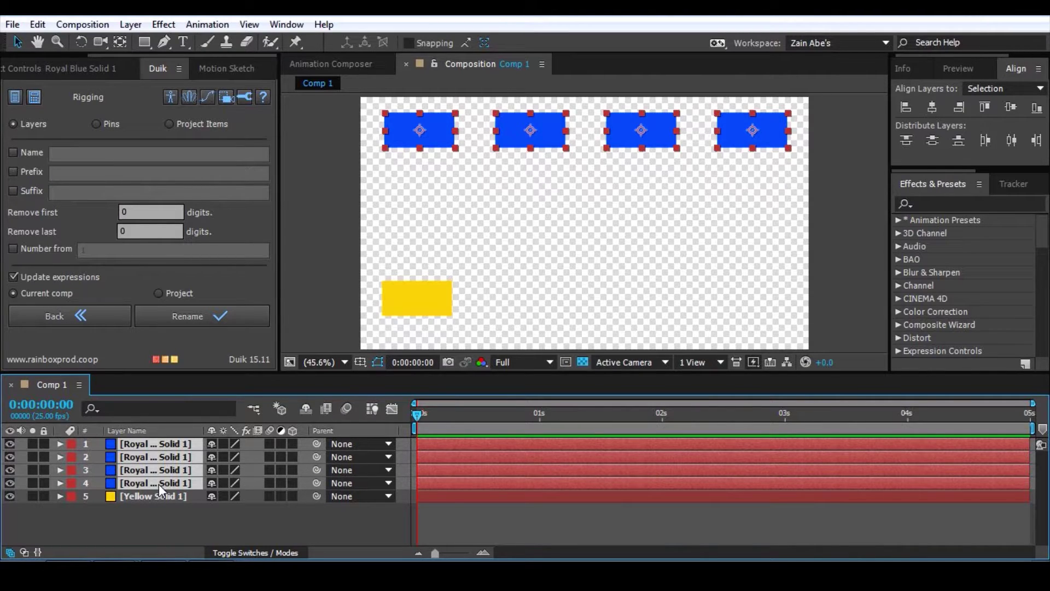
click(14, 152)
click(70, 156)
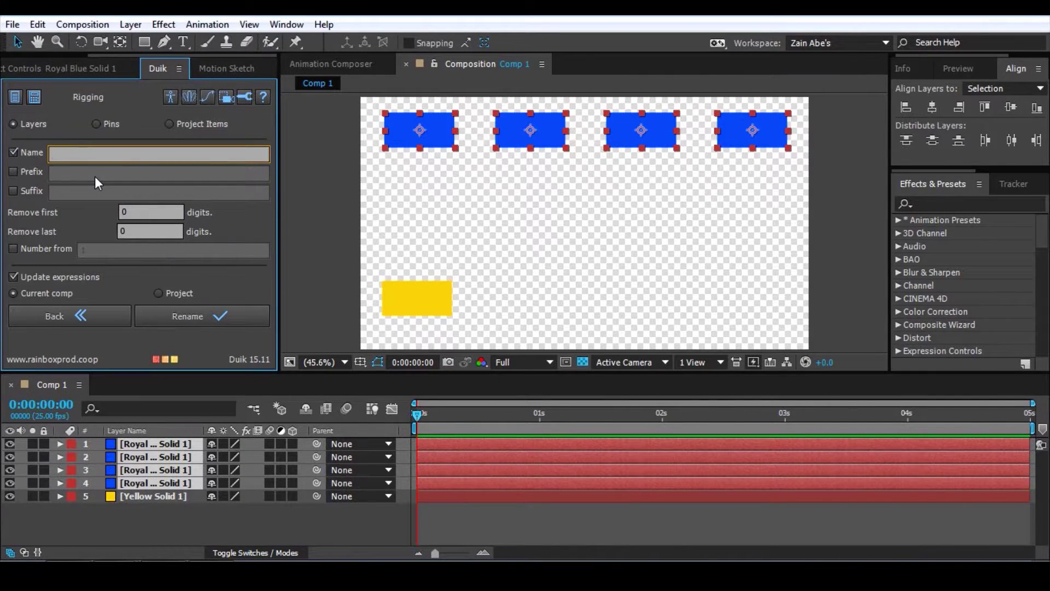
text(Parent)
click(13, 250)
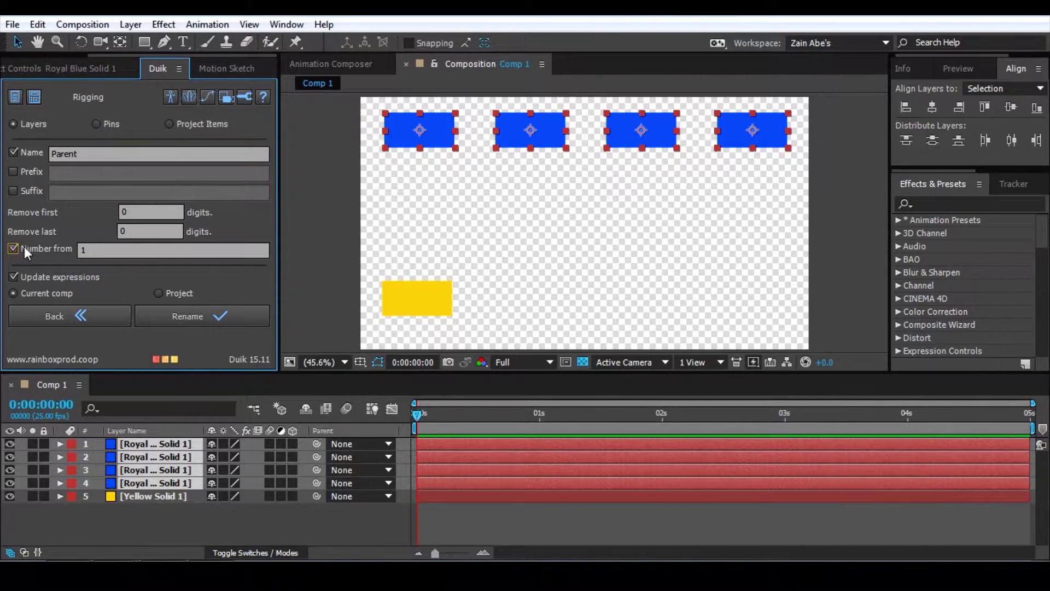
click(104, 254)
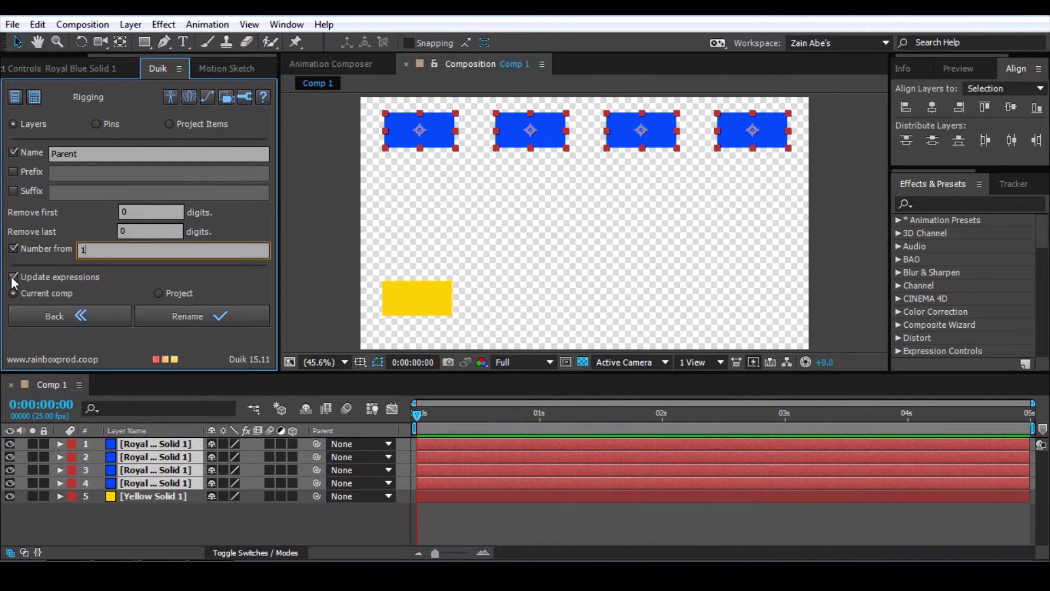
click(212, 316)
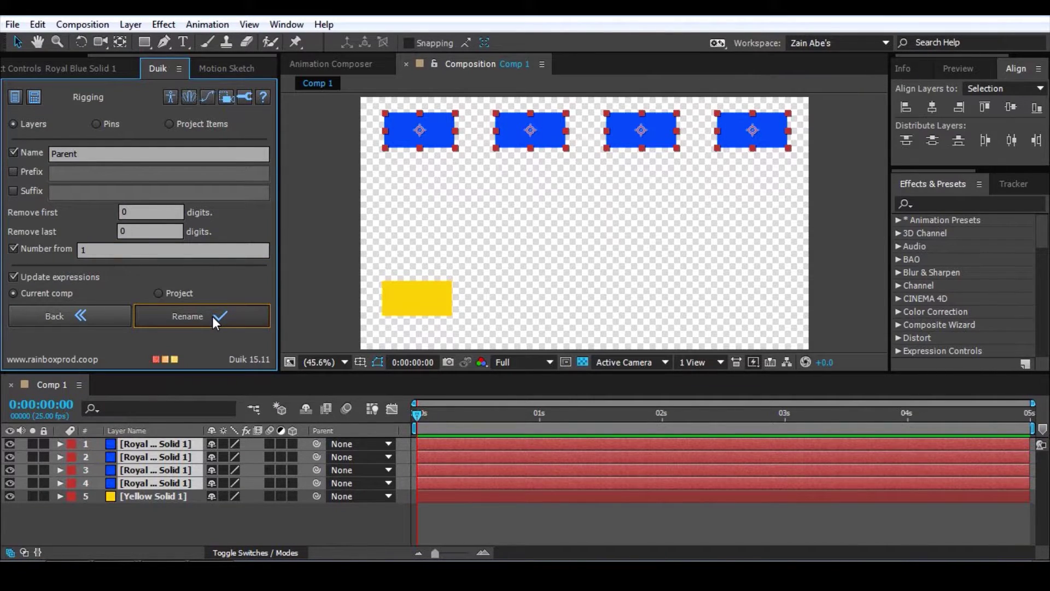
click(212, 316)
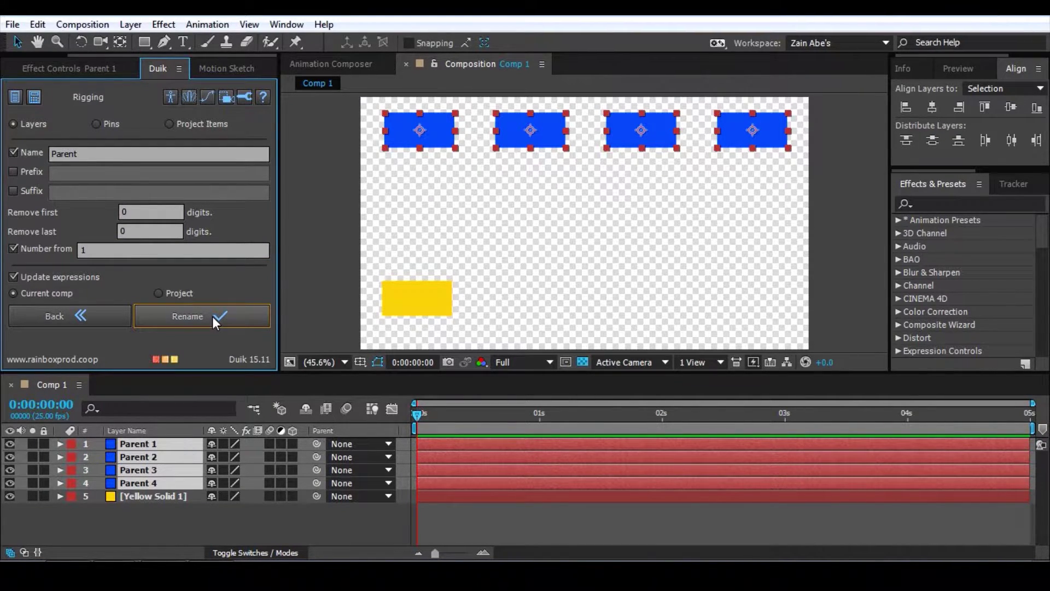
Step: Check the renamed blue layers in the timeline by highlighting Parent 1 and Parent 4
click(96, 450)
click(125, 446)
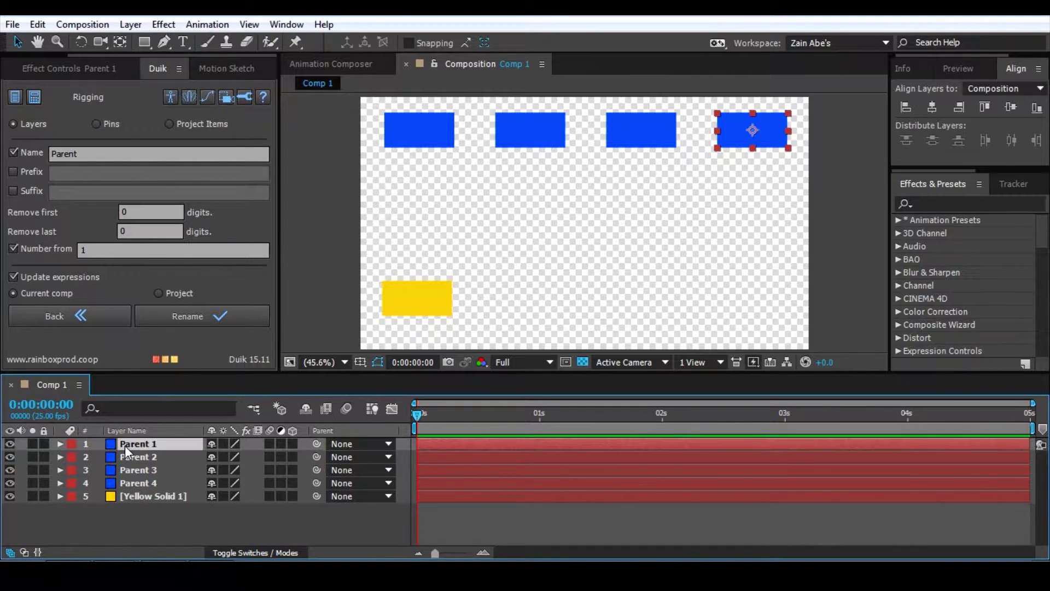
click(102, 445)
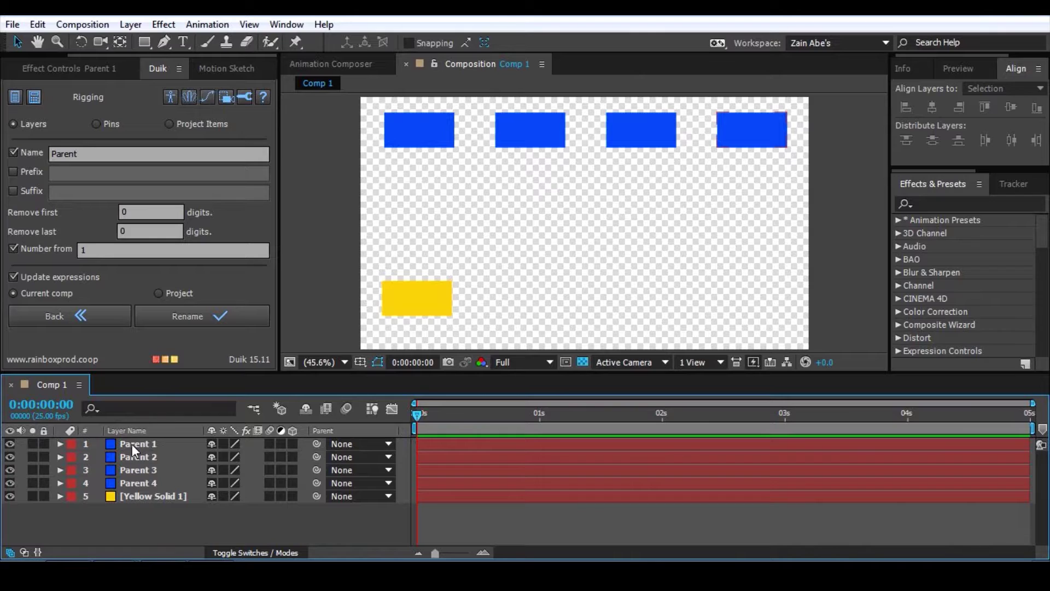
click(157, 483)
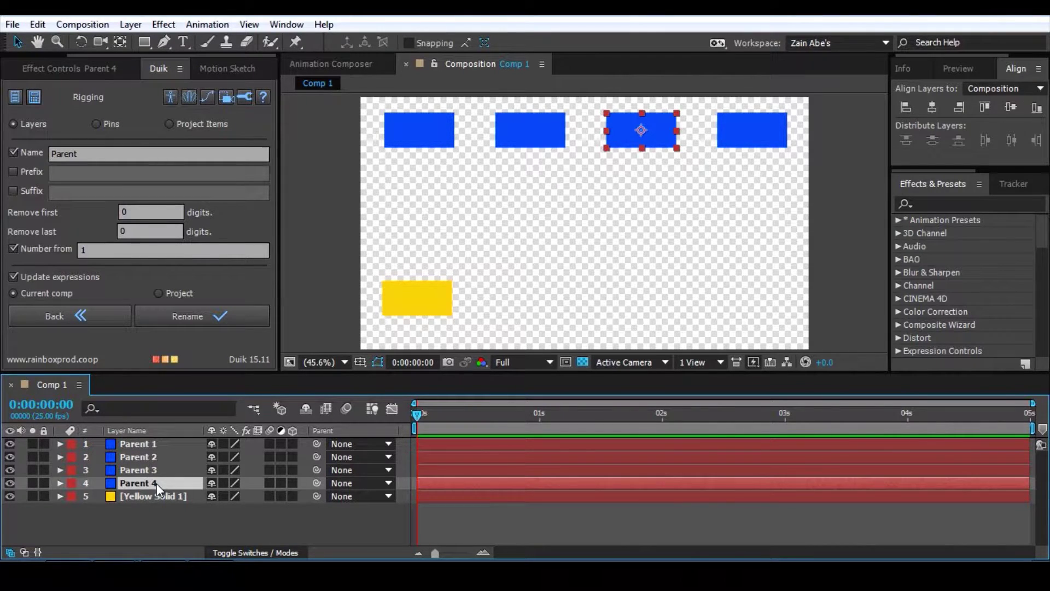
click(96, 453)
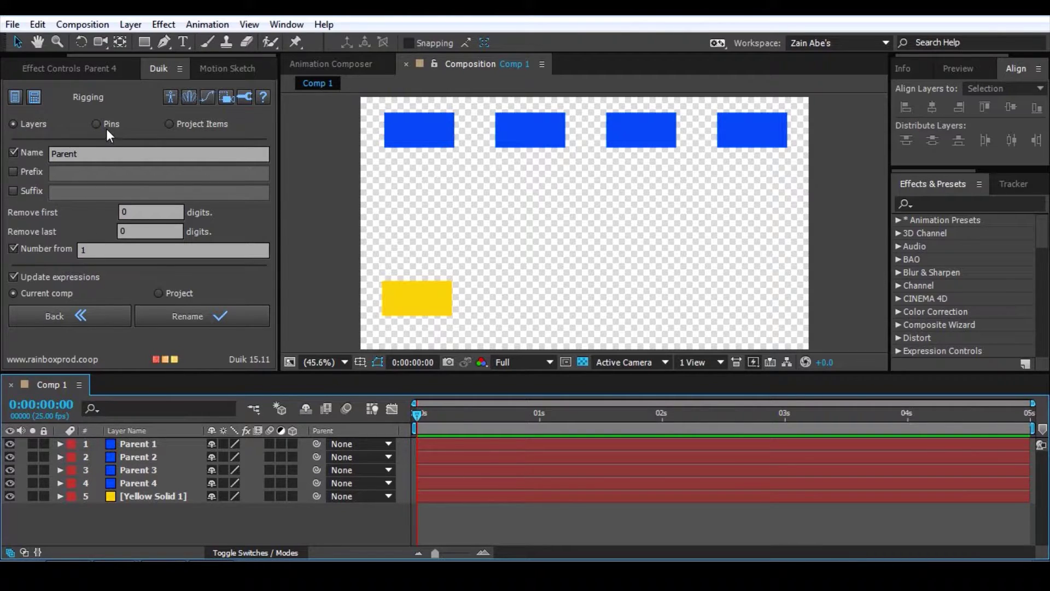
Step: Place five puppet pins across the Parent 4 solid with the Puppet Pin tool
click(152, 484)
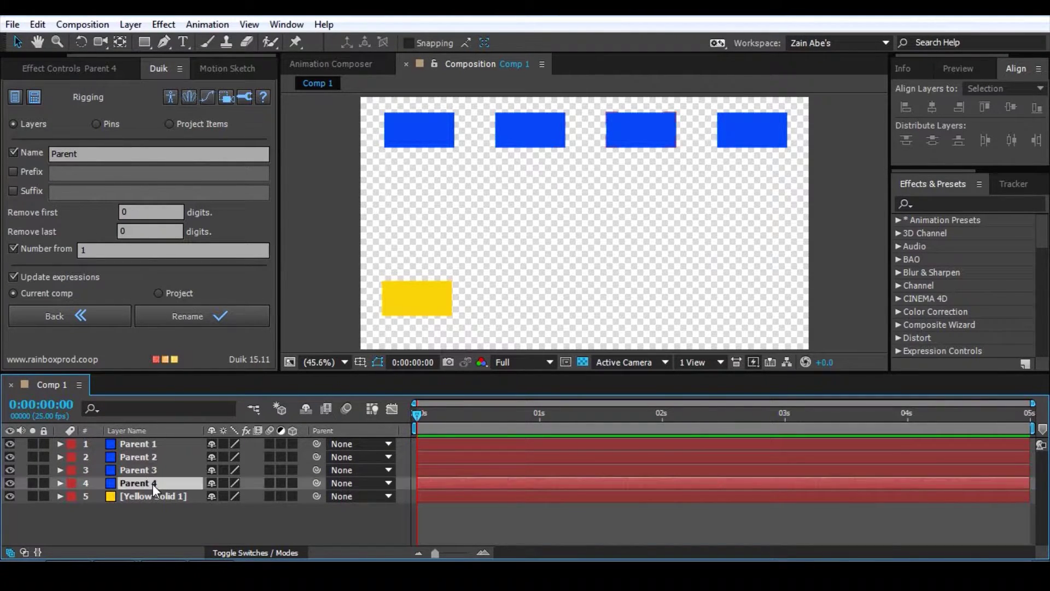
click(295, 43)
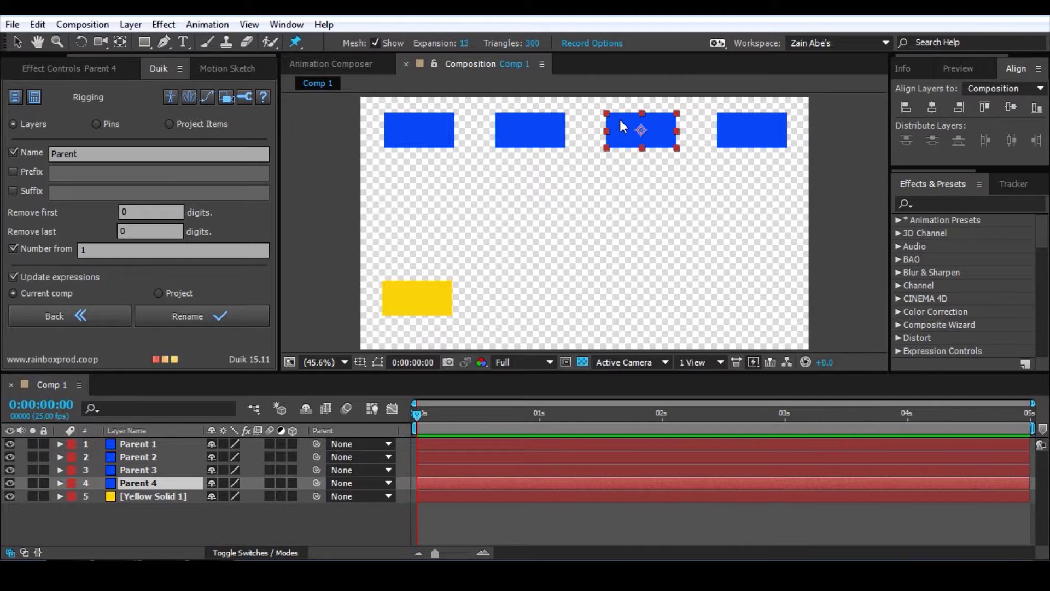
click(618, 119)
click(636, 118)
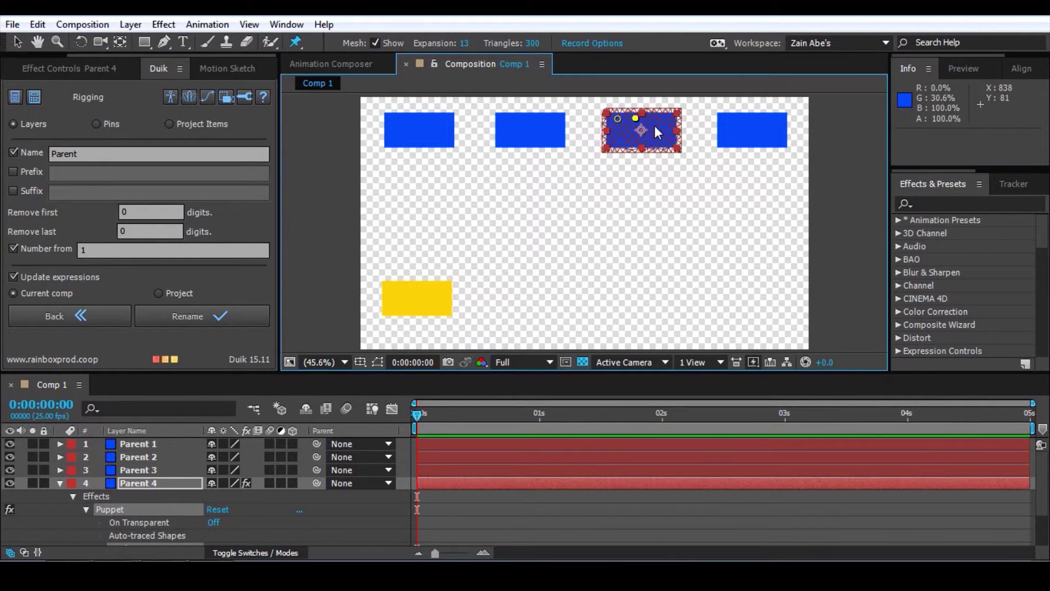
click(653, 126)
click(668, 143)
click(623, 147)
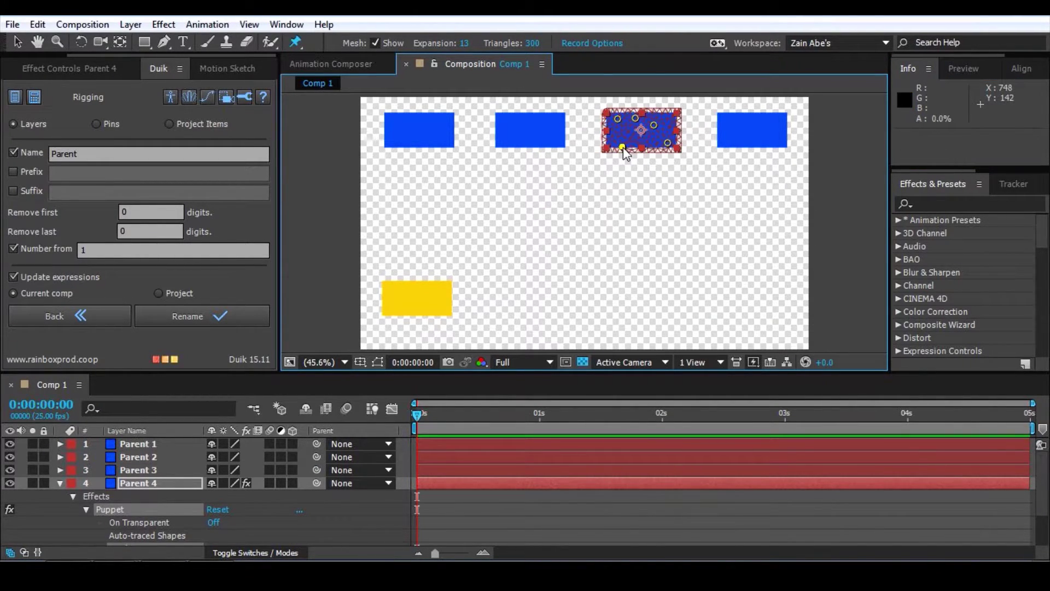
Step: Look through Parent 4's Puppet effect in the timeline down to the pins under Mesh 1's Deform group
click(102, 477)
scroll(132, 494, down, 2)
scroll(131, 492, up, 3)
click(93, 468)
click(132, 487)
scroll(157, 502, down, 2)
scroll(156, 503, up, 2)
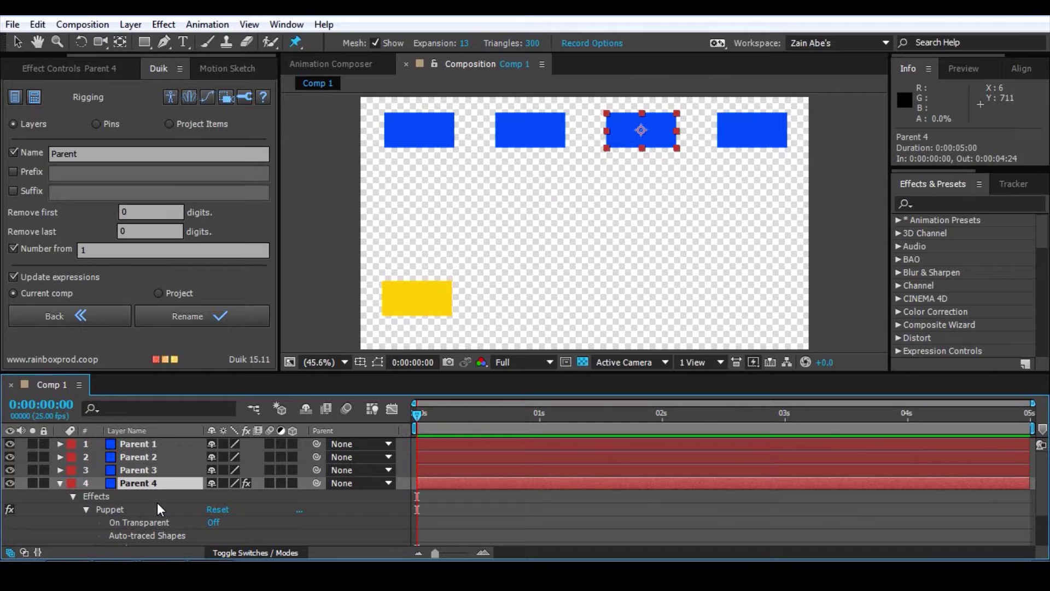
scroll(157, 503, down, 3)
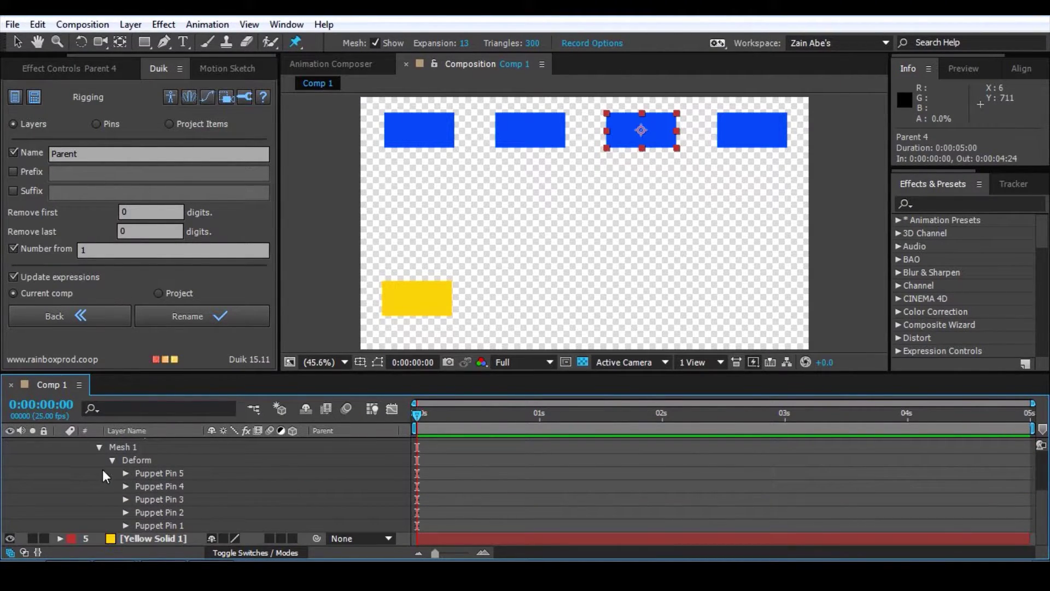
Step: Examine Parent 4's puppet pins by highlighting them together and individually in the Deform group
click(157, 473)
shift+click(177, 524)
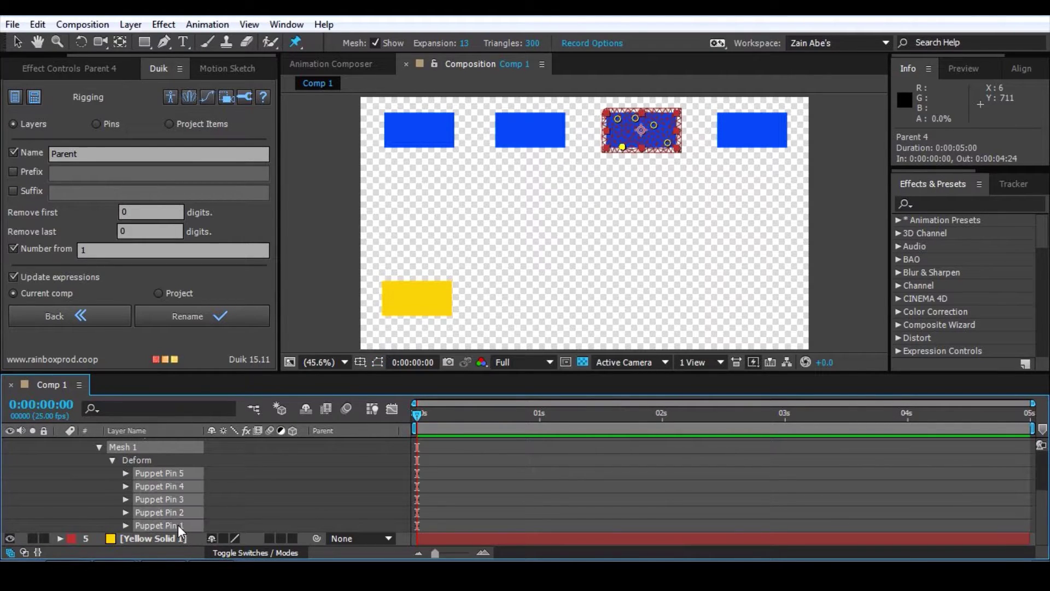
click(86, 494)
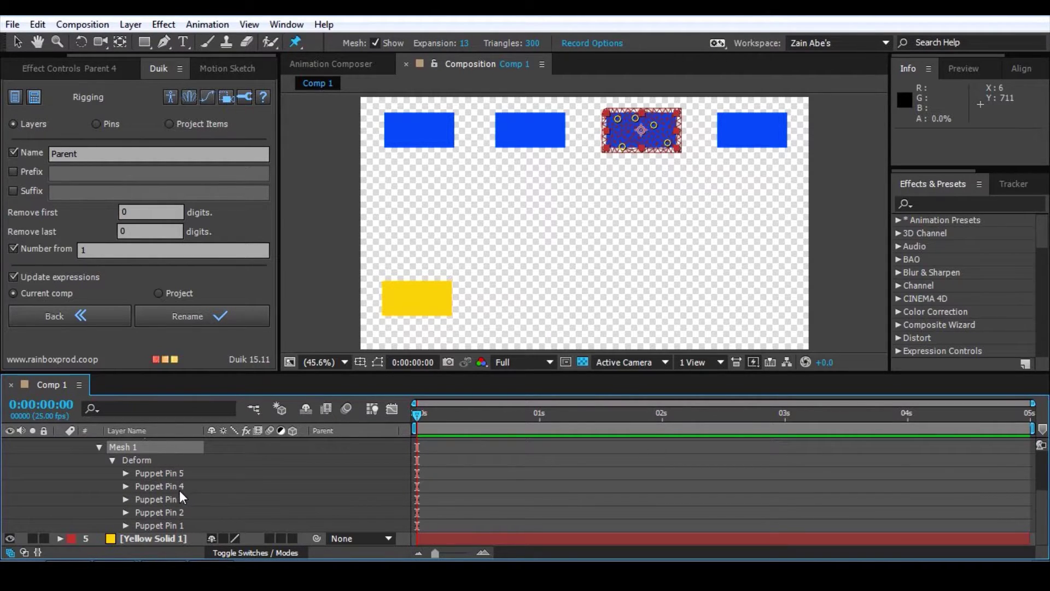
click(81, 487)
click(168, 474)
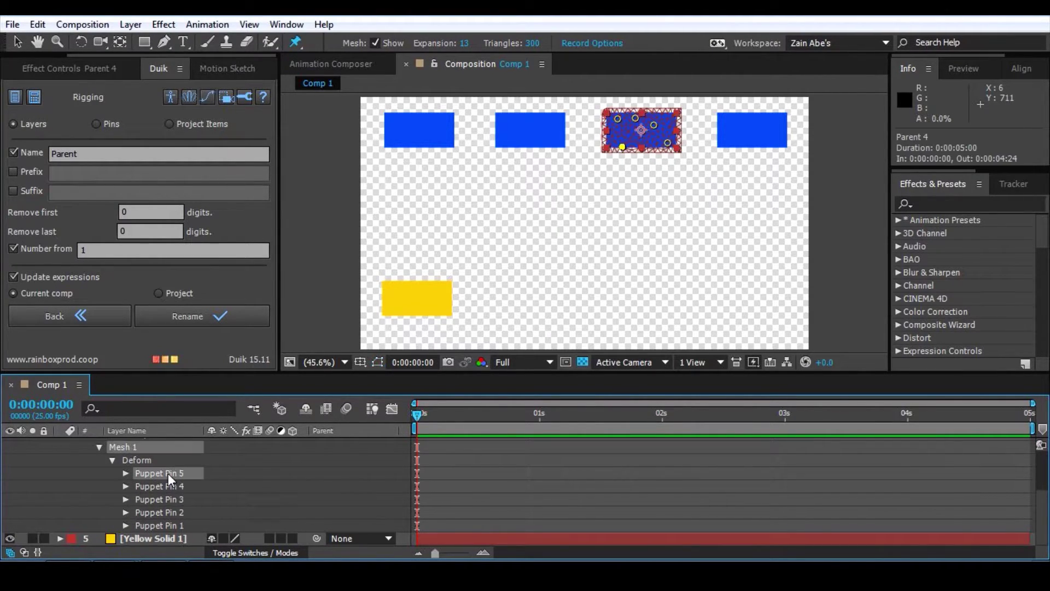
click(113, 472)
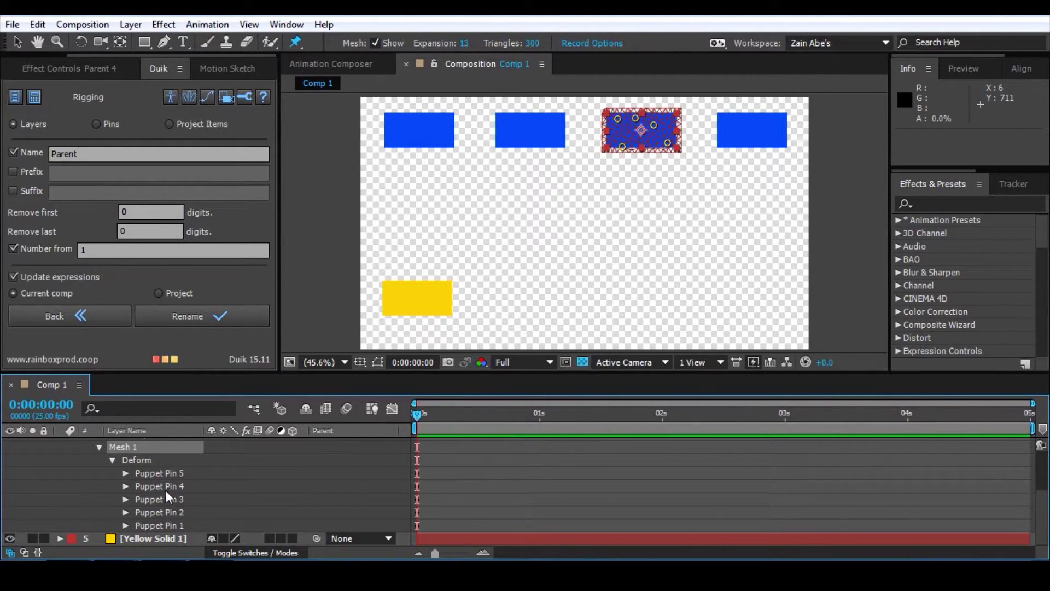
click(101, 485)
click(130, 445)
click(116, 477)
click(148, 475)
click(116, 474)
click(151, 473)
click(111, 474)
Step: Rename Parent 4's five puppet pins with Duik as Lalala, numbered from 1
click(155, 475)
shift+click(175, 526)
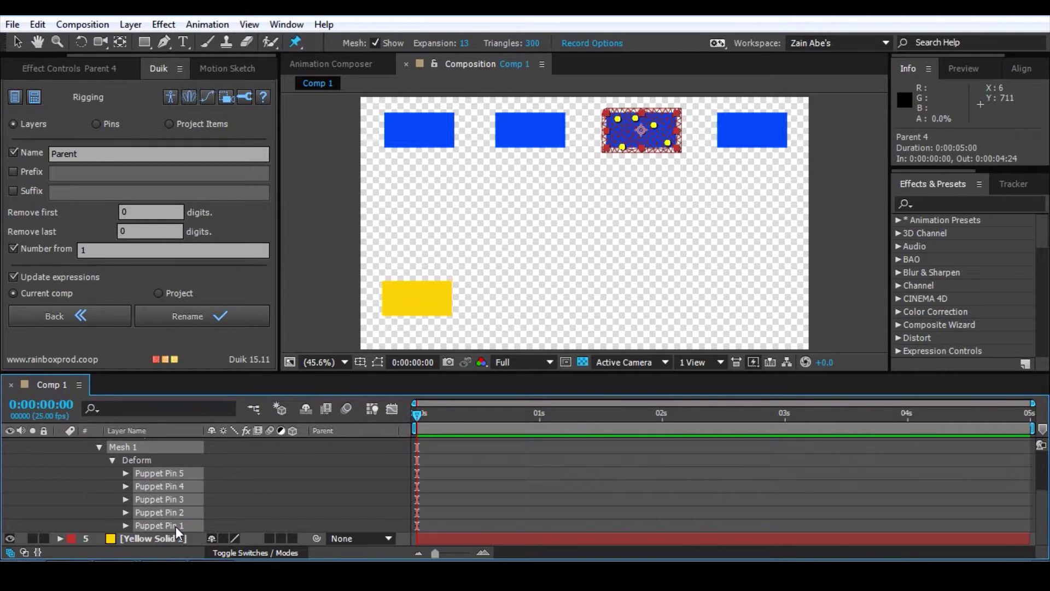
click(99, 122)
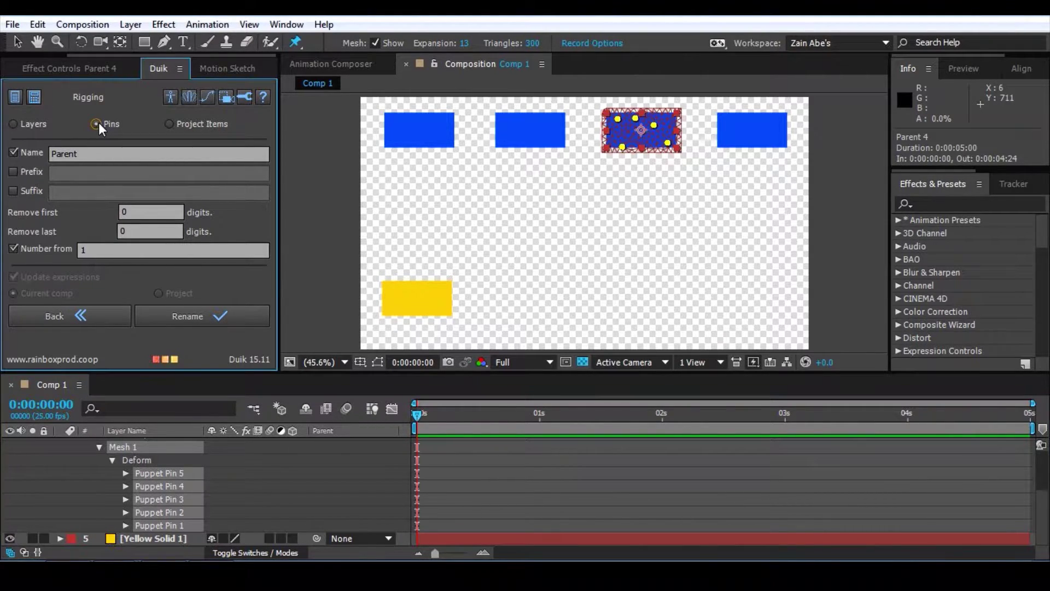
click(107, 127)
double_click(114, 152)
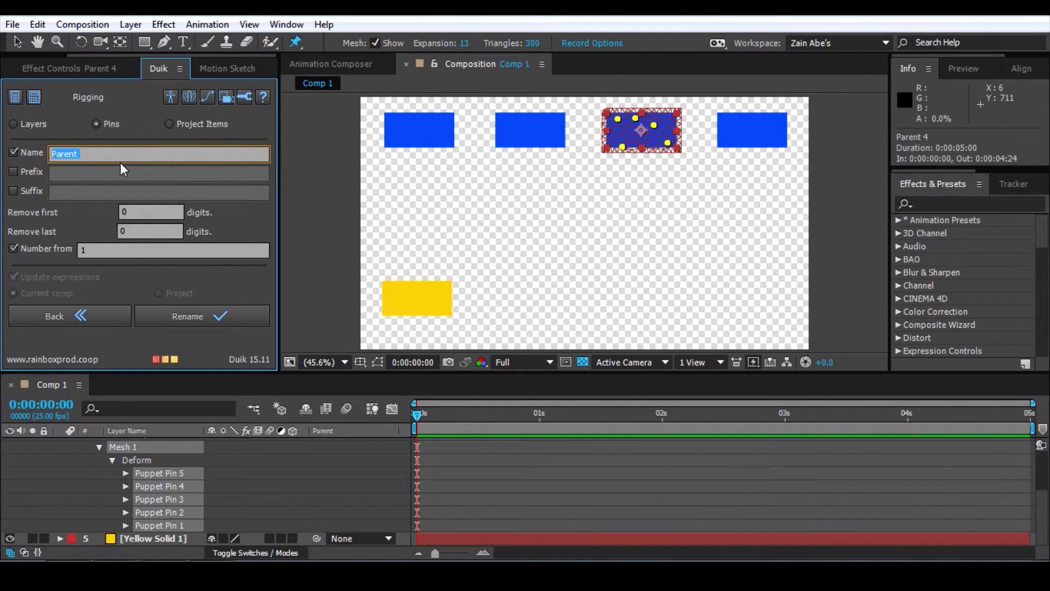
text(Lalala)
click(94, 255)
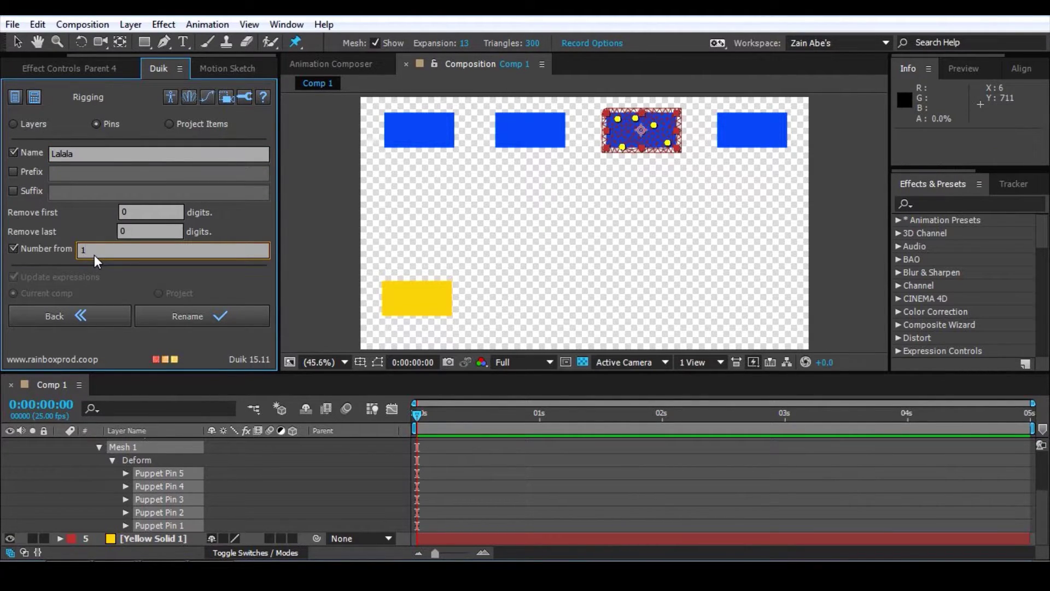
click(191, 316)
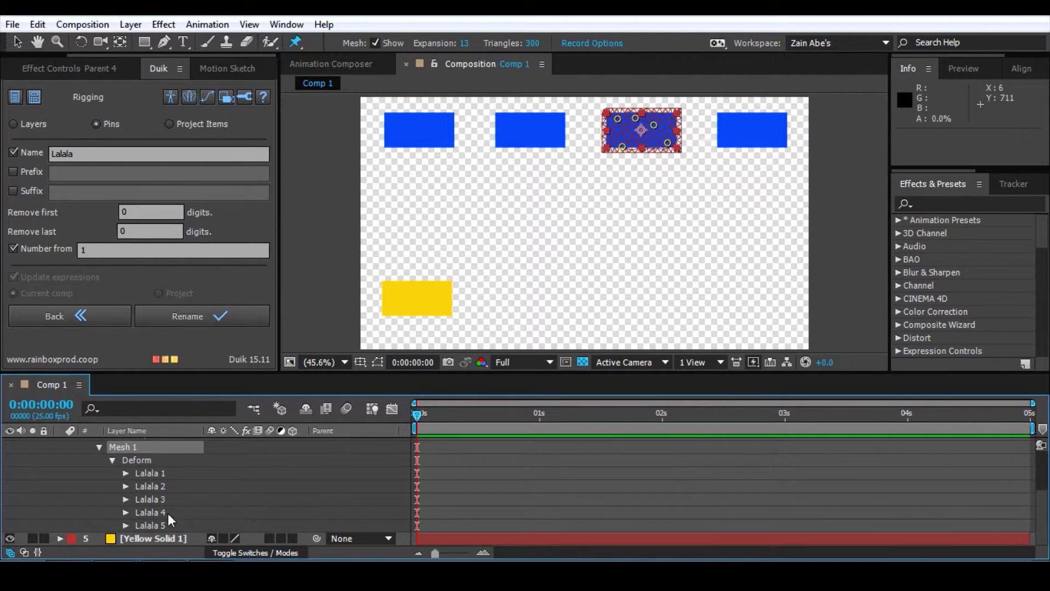
click(92, 480)
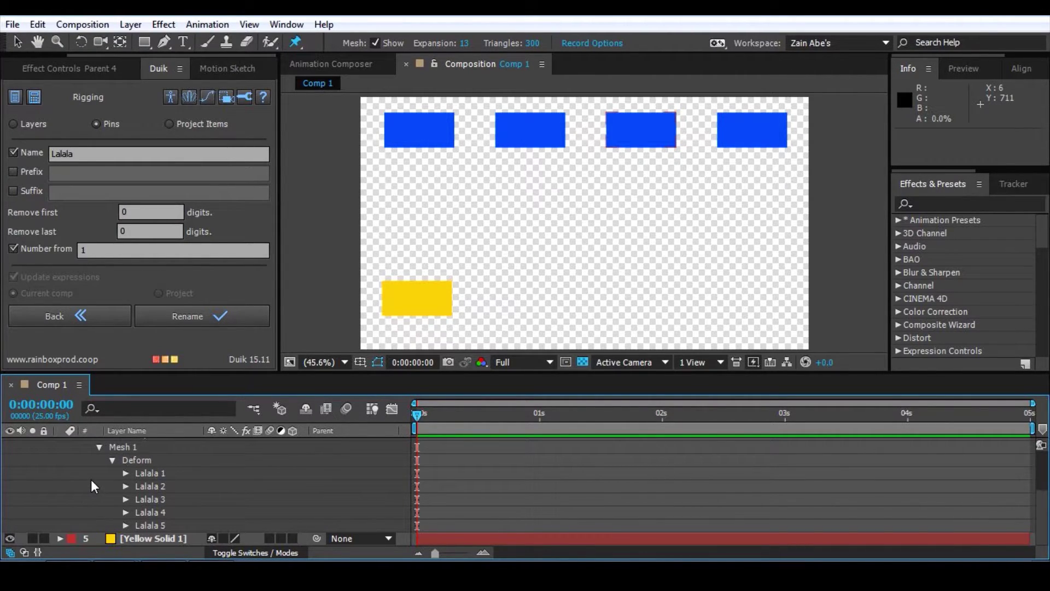
Step: Rename the Lalala 1 pin as asdfadfa and the Lalala 2 pin as adfafaf in the Deform group
click(160, 472)
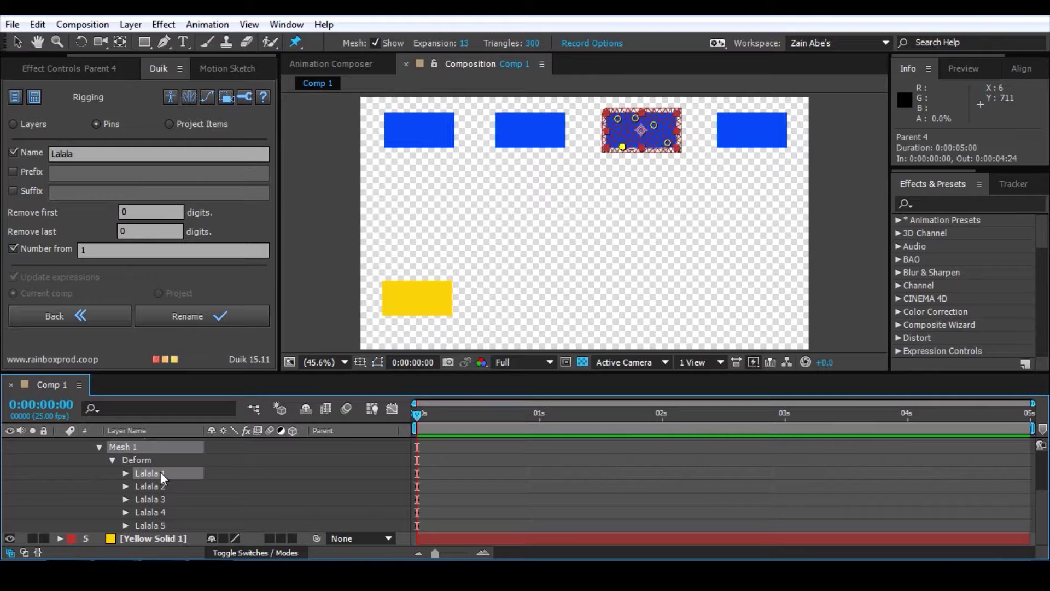
click(95, 472)
click(152, 473)
key(Return)
text(asdfadfa)
key(Return)
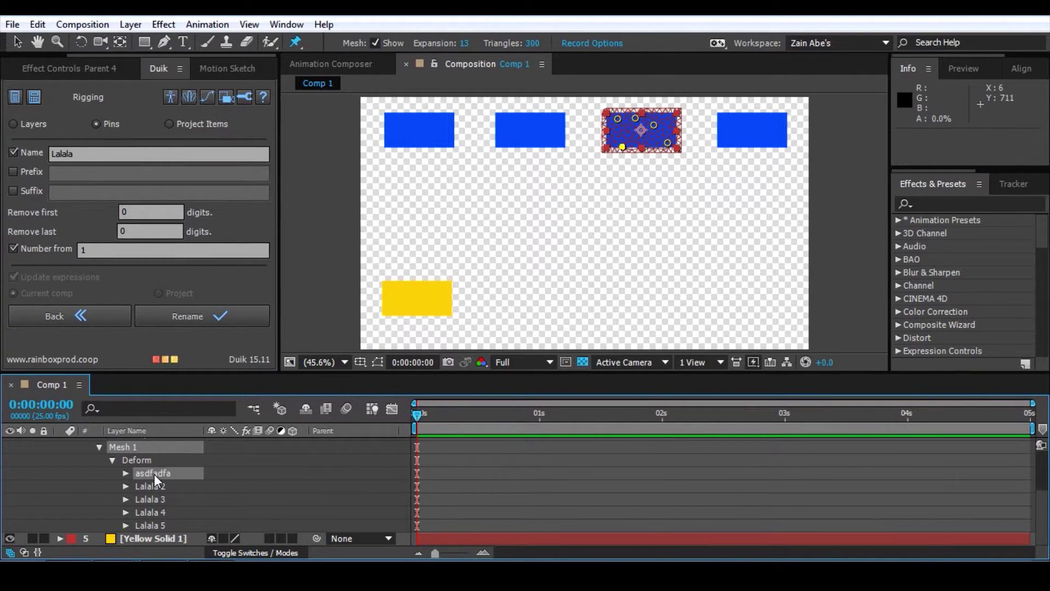
click(182, 485)
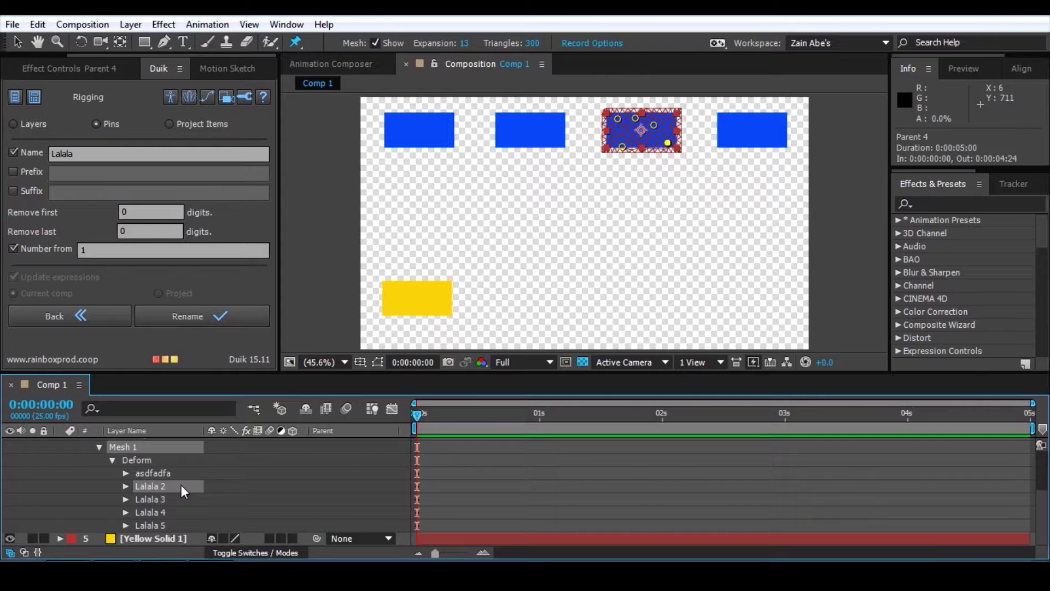
key(Return)
text(adfafaf)
key(Return)
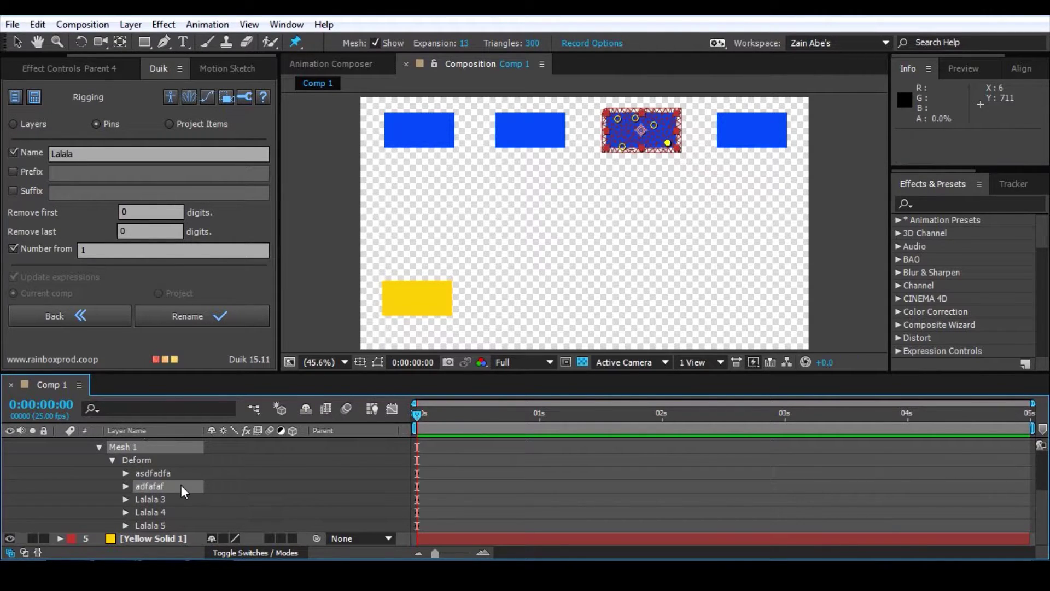
Step: Delete the Puppet effect from the Parent 4 layer
click(91, 479)
click(89, 475)
scroll(92, 483, up, 2)
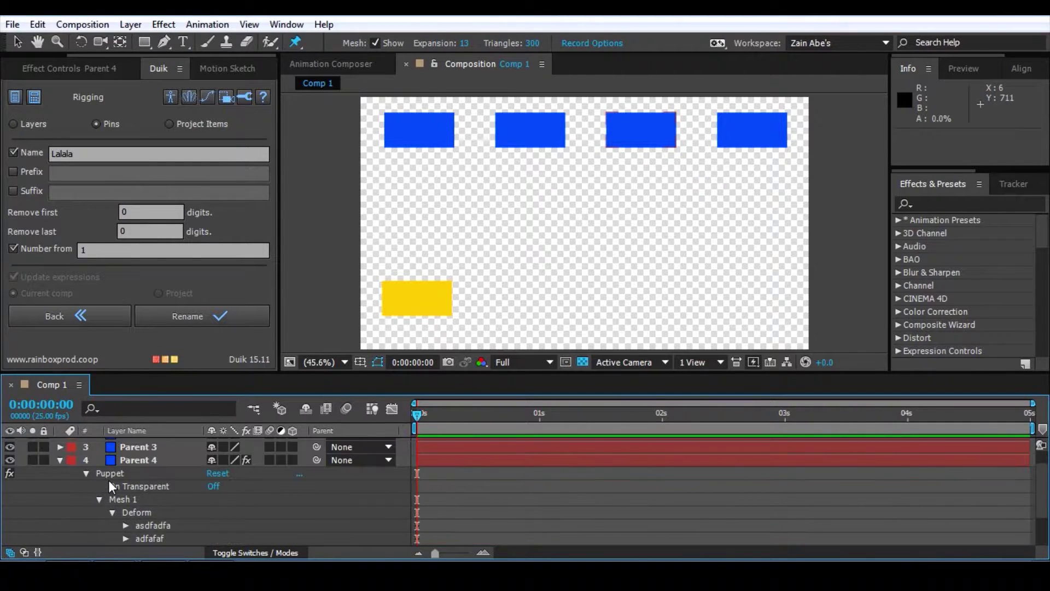
click(114, 474)
key(Delete)
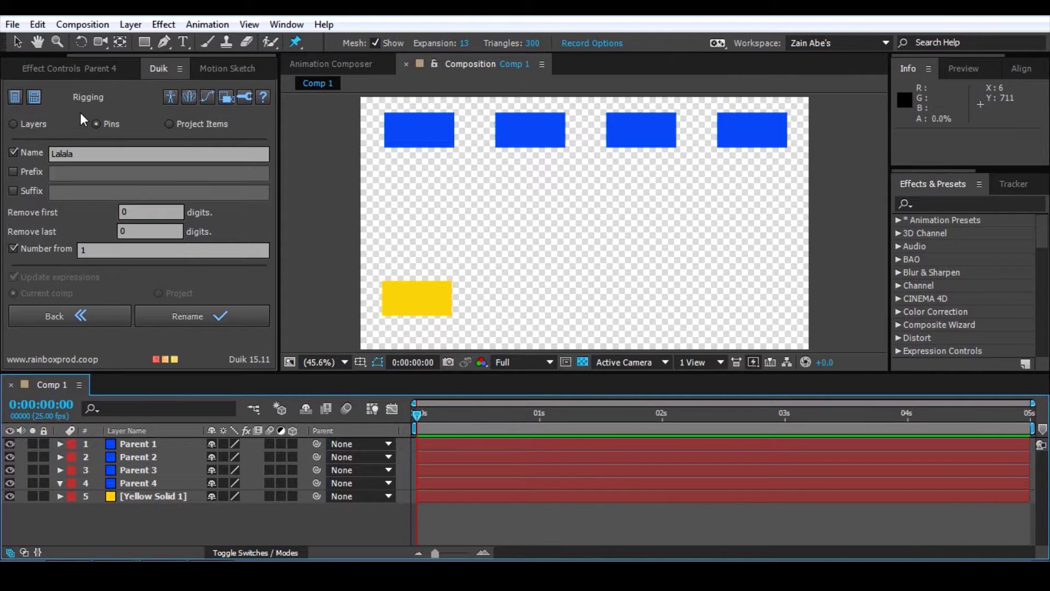
Step: Set Duik's renaming to project items and select Royal Blue Solid 1 and Yellow Solid 1 in the project
click(197, 124)
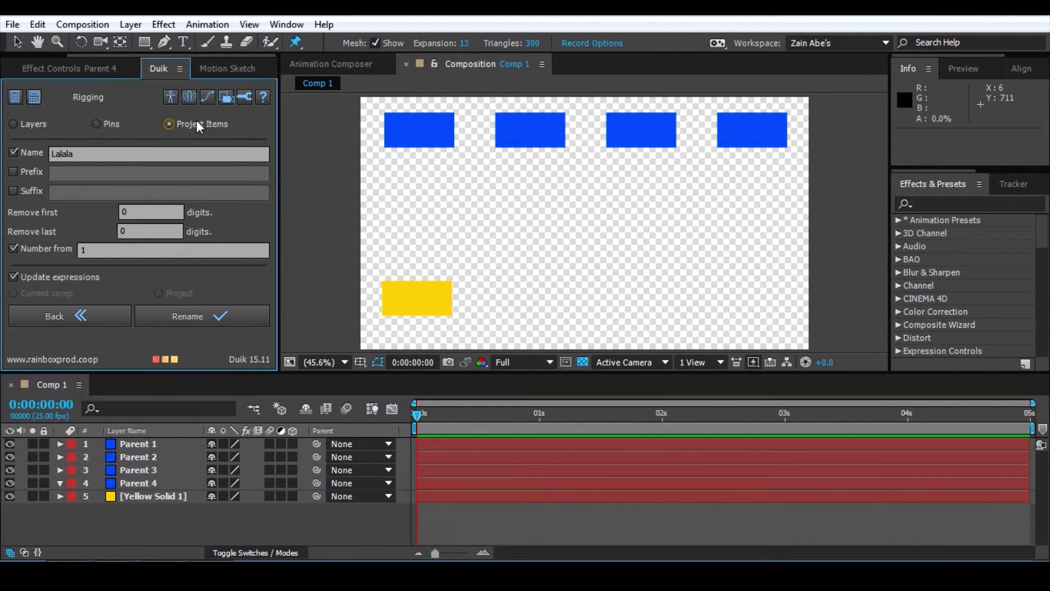
drag(68, 57, 32, 57)
click(19, 68)
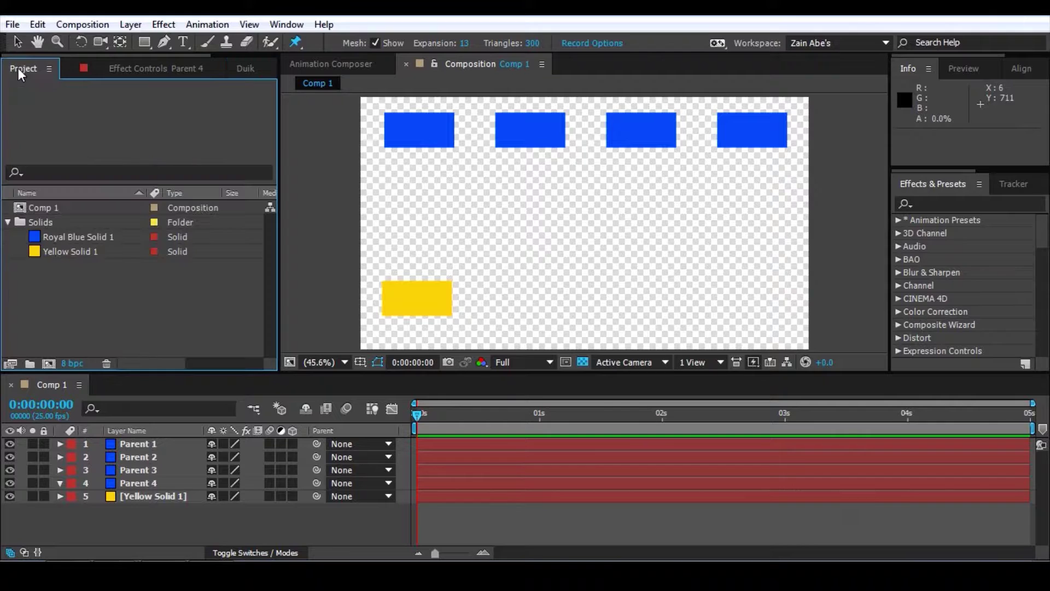
click(74, 236)
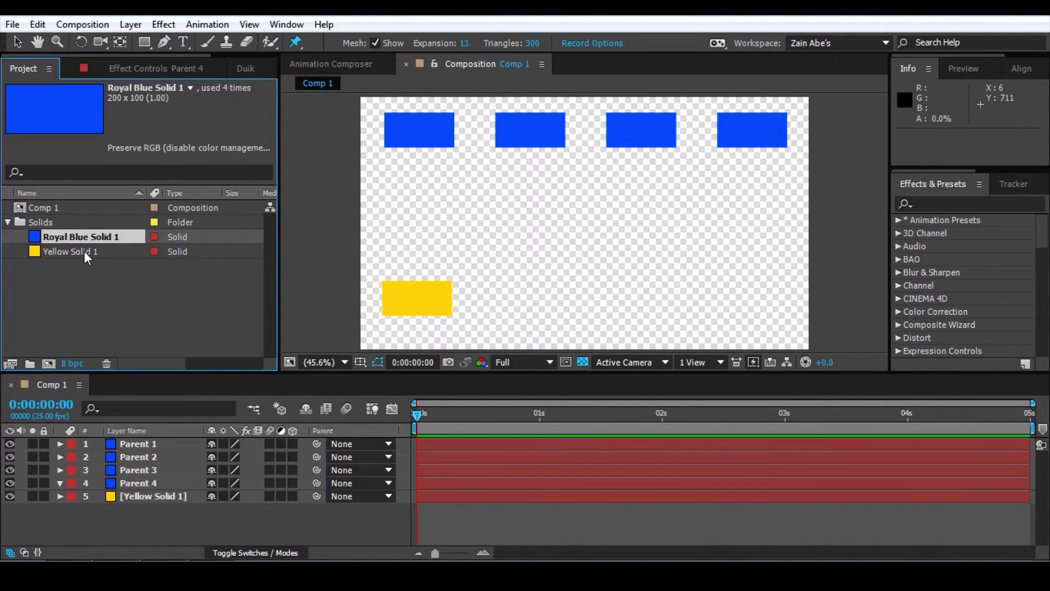
shift+click(85, 252)
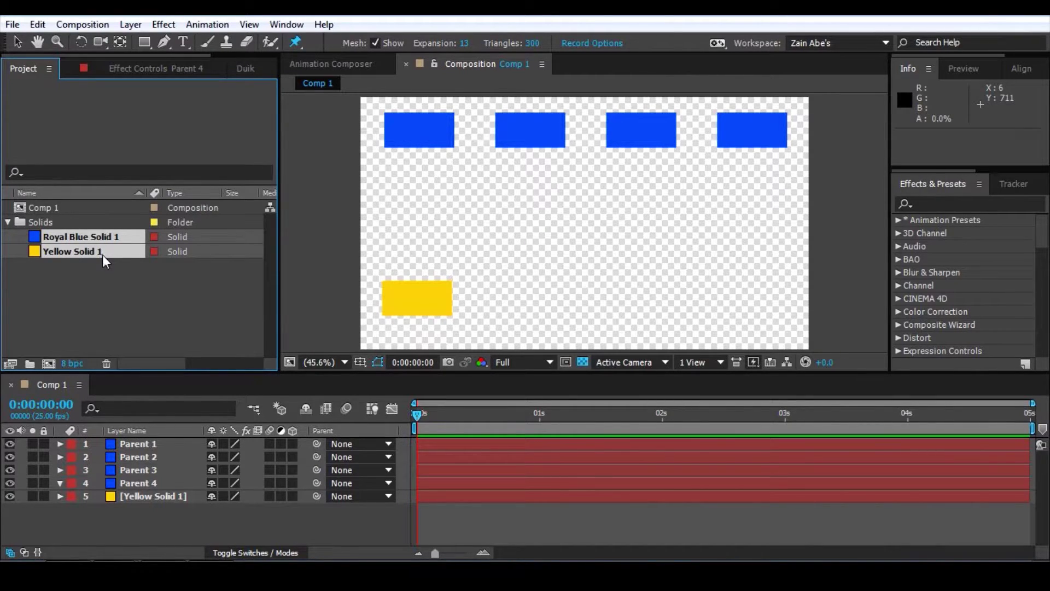
click(113, 290)
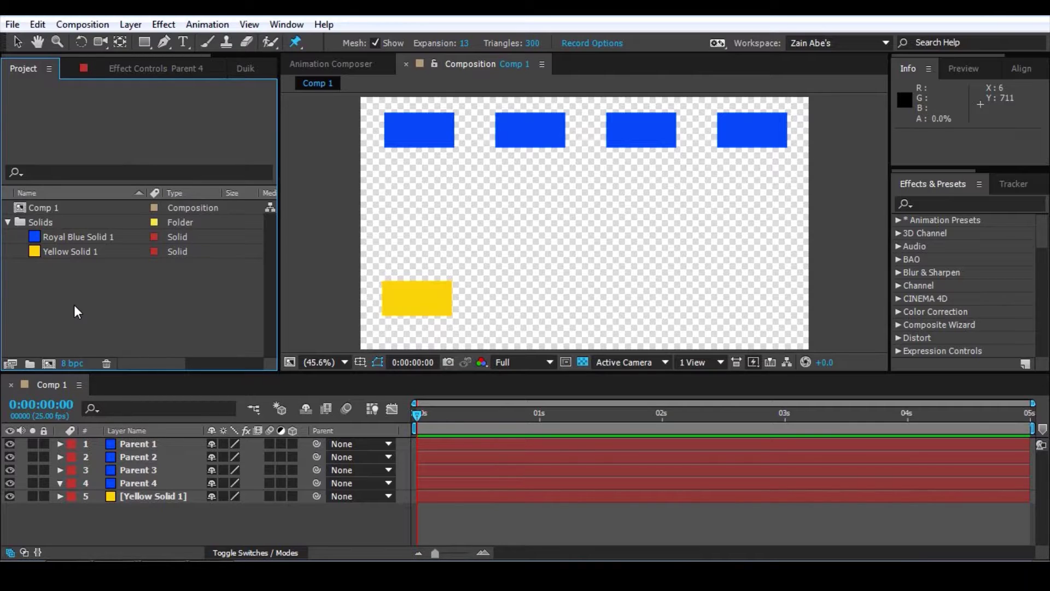
click(110, 236)
shift+click(119, 252)
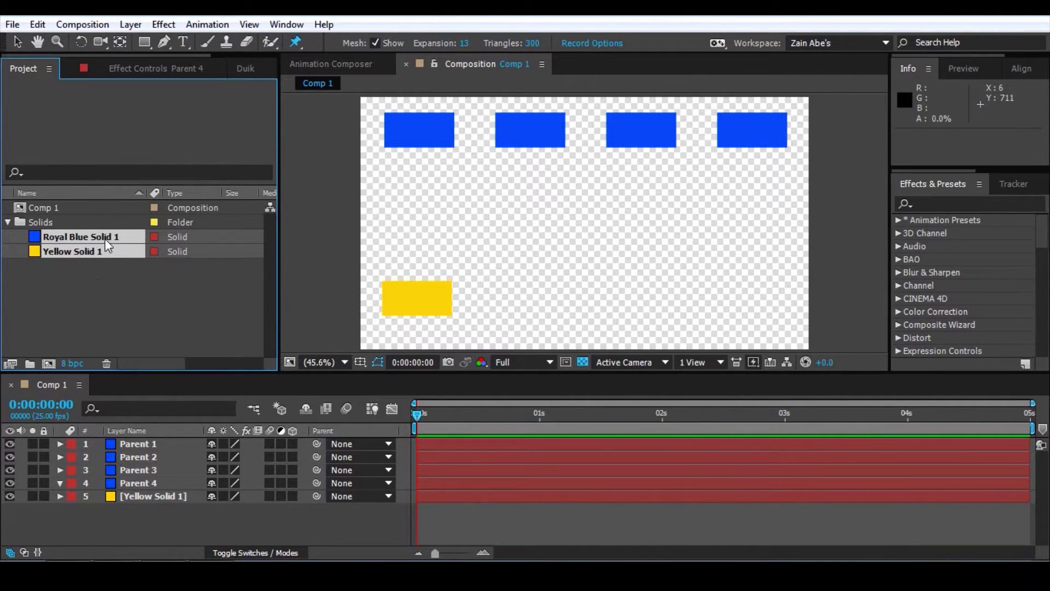
Step: Rename the two selected project solids with Duik, keeping their base names, removing the last 7 digits and numbering from 1
click(249, 63)
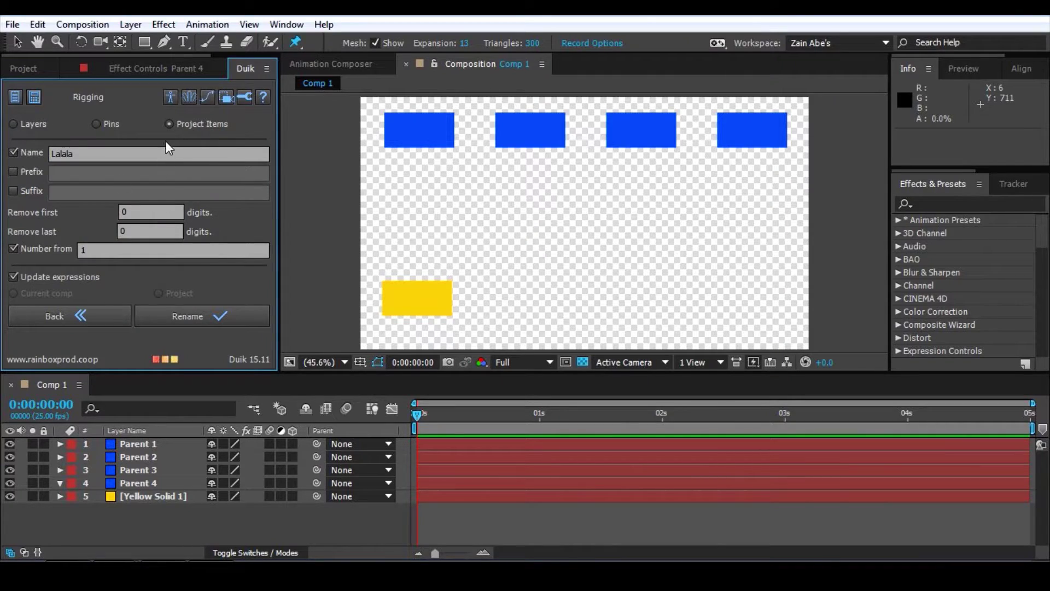
click(177, 122)
click(13, 151)
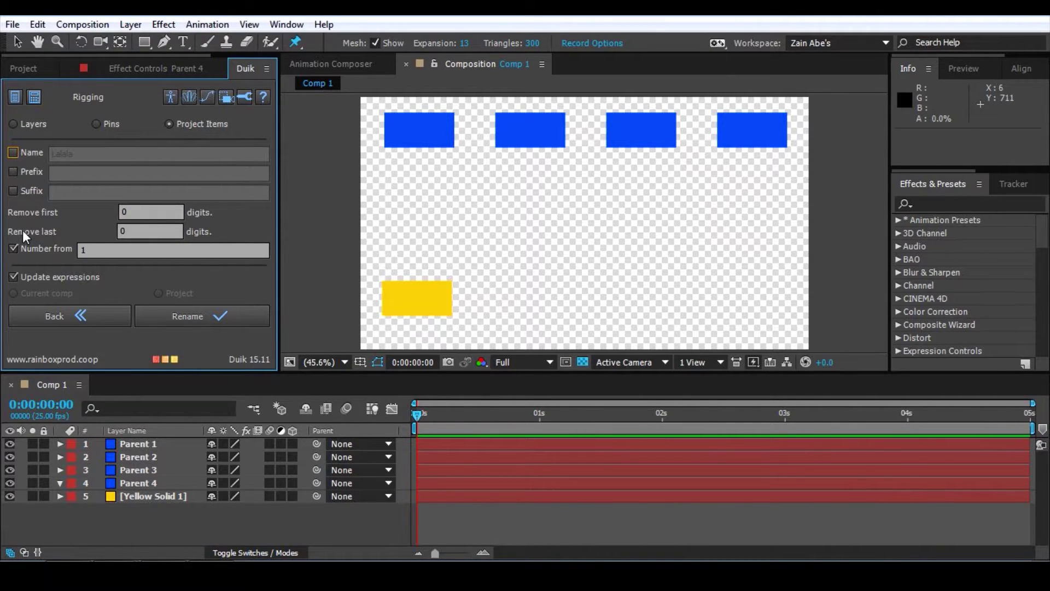
click(144, 230)
click(26, 71)
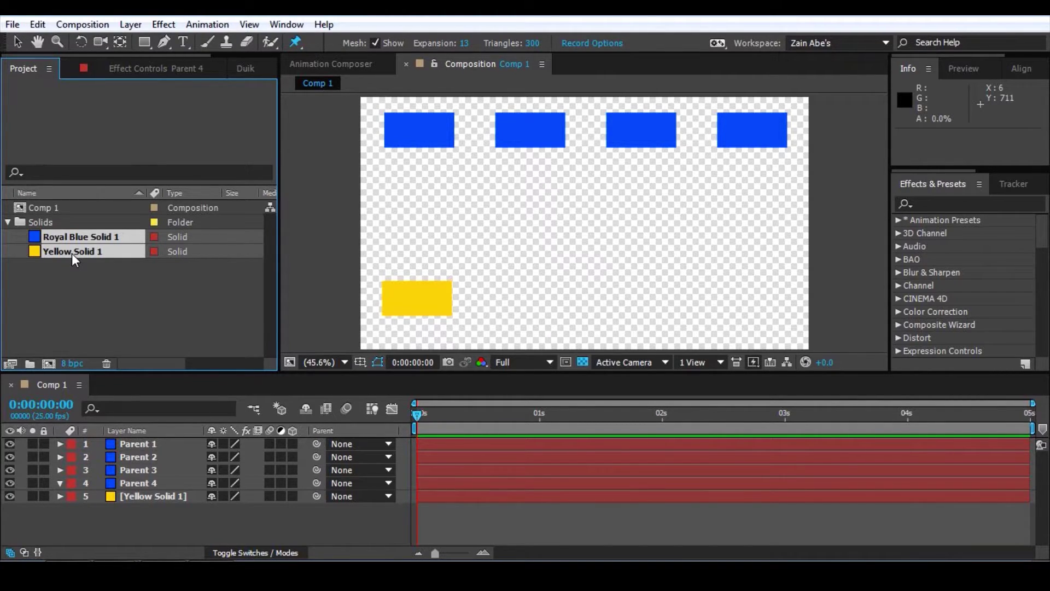
click(247, 68)
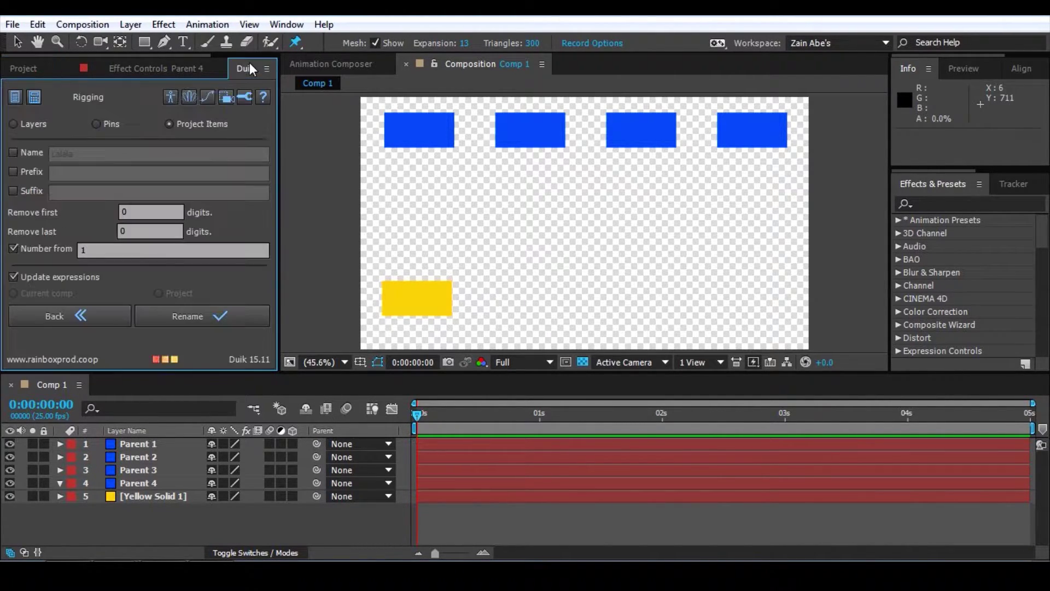
click(131, 233)
click(55, 218)
click(102, 252)
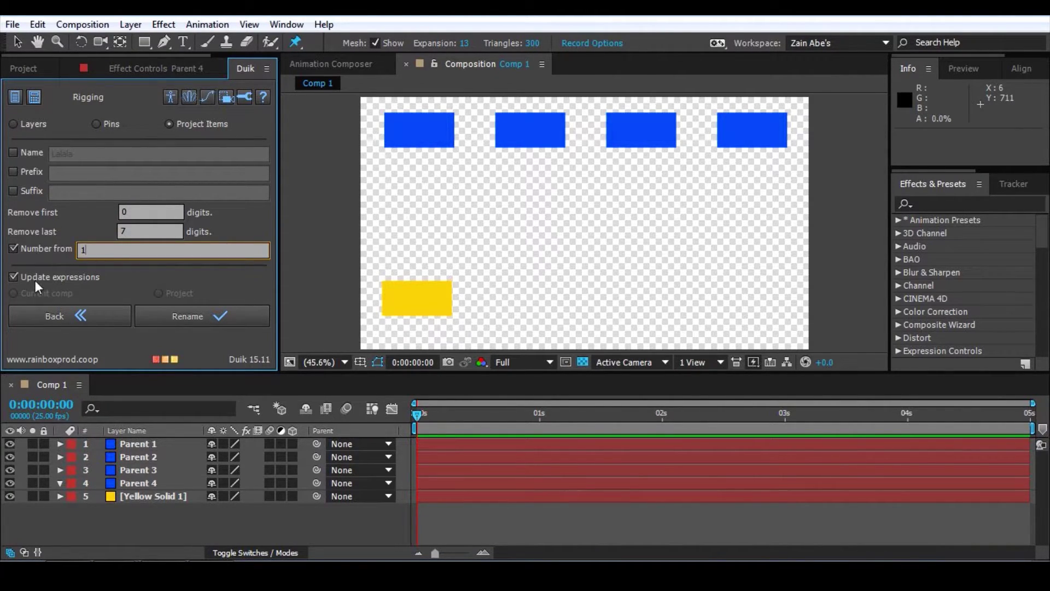
click(223, 326)
click(32, 66)
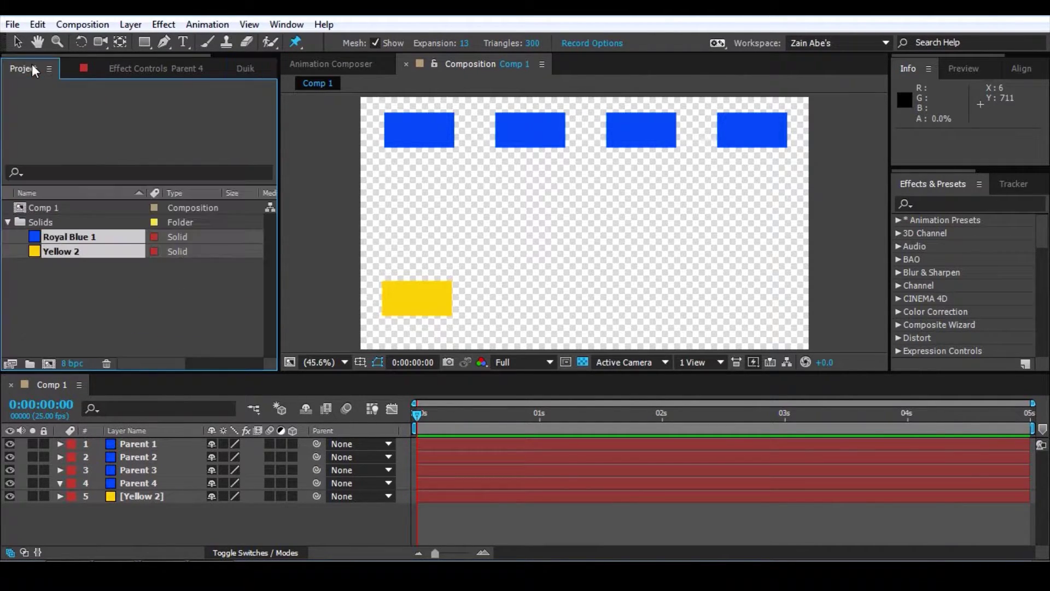
Step: Check the renamed solids in the project and compare them with the Parent and yellow layers in the timeline
click(75, 269)
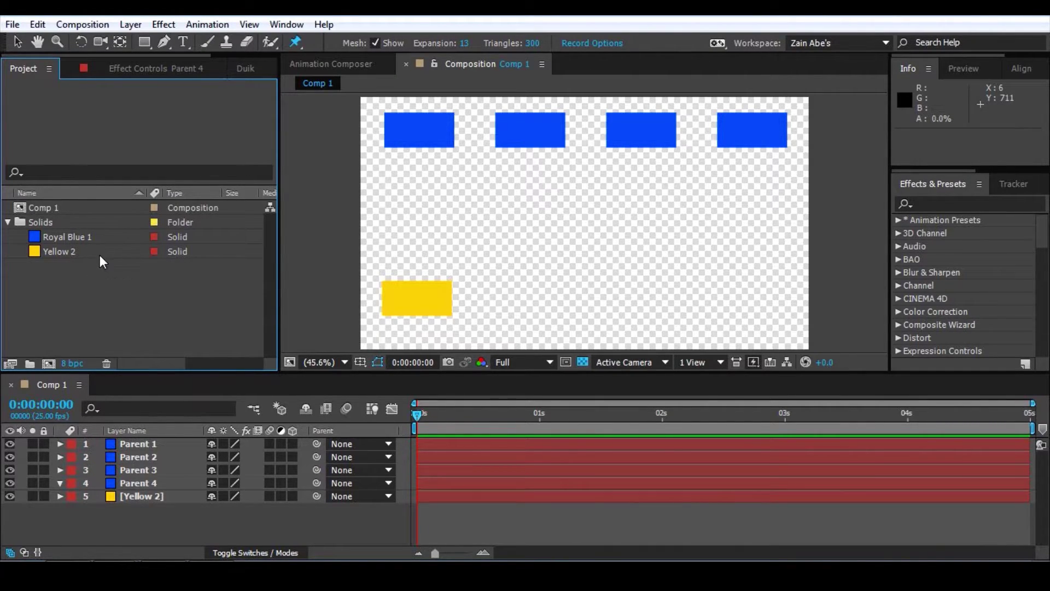
click(73, 236)
click(81, 248)
ctrl+click(84, 250)
click(87, 240)
click(108, 275)
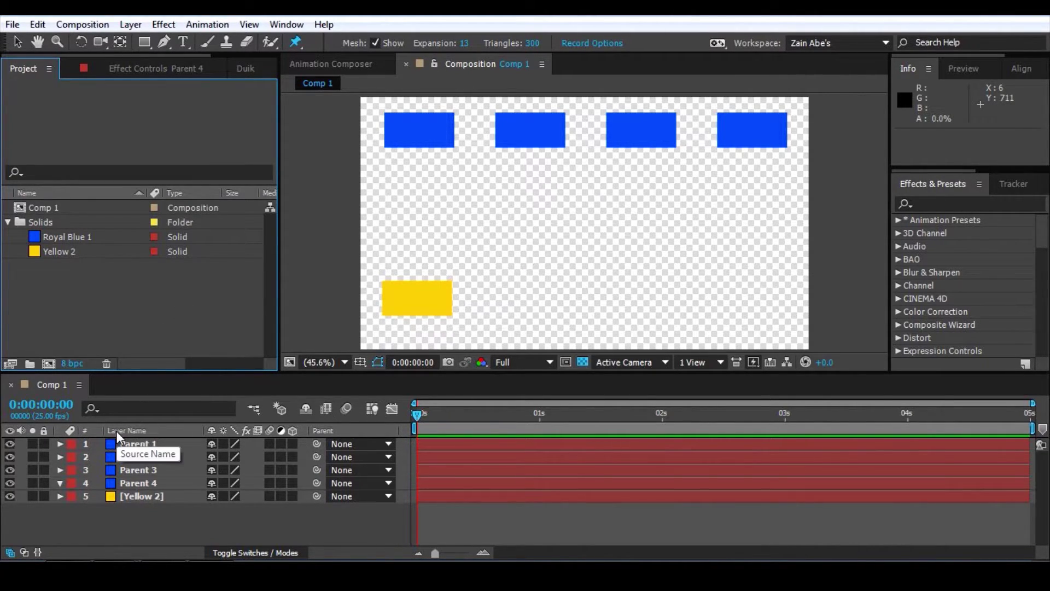
click(135, 482)
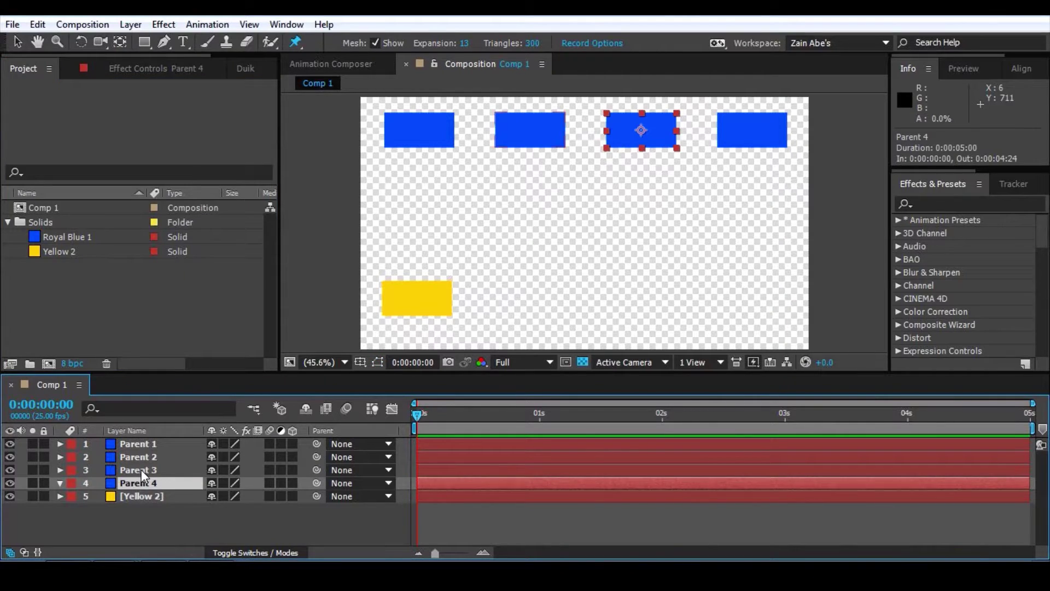
click(142, 470)
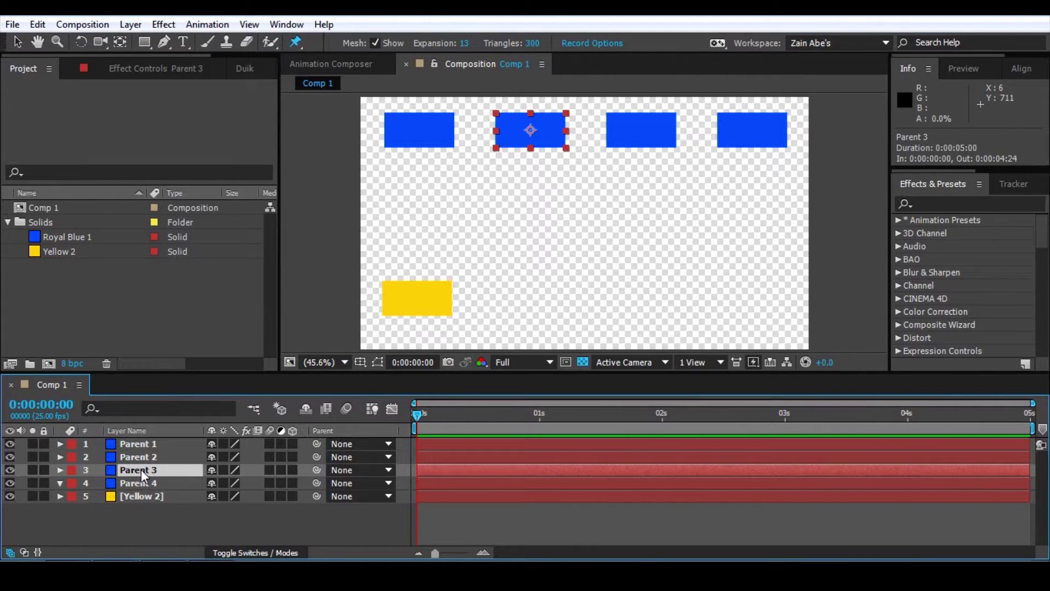
click(139, 504)
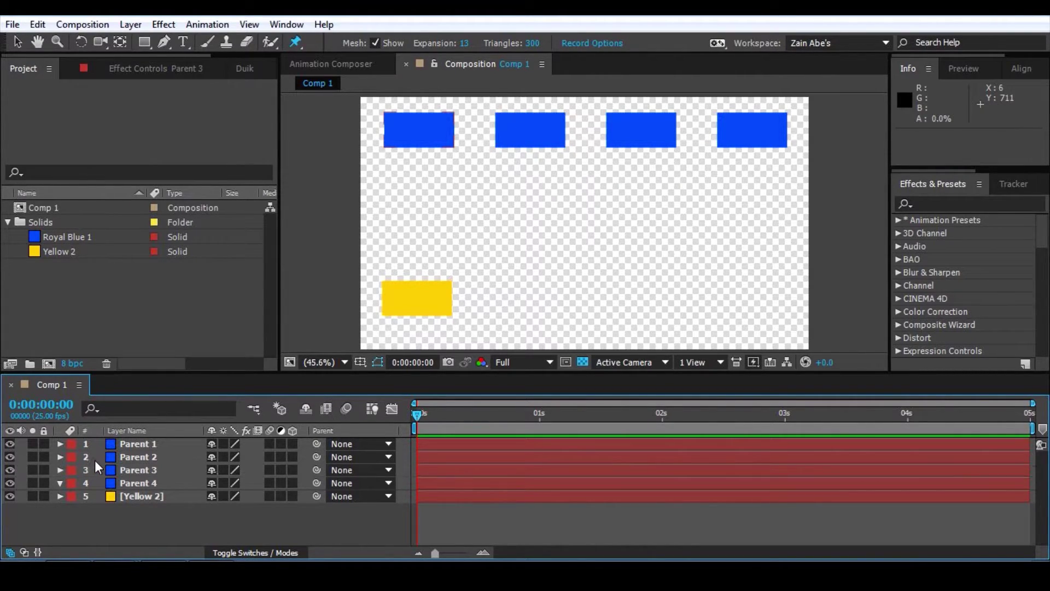
click(145, 497)
click(169, 517)
Step: Switch to the Selection tool and rename the yellow solid layer as Child
key(v)
key(F3)
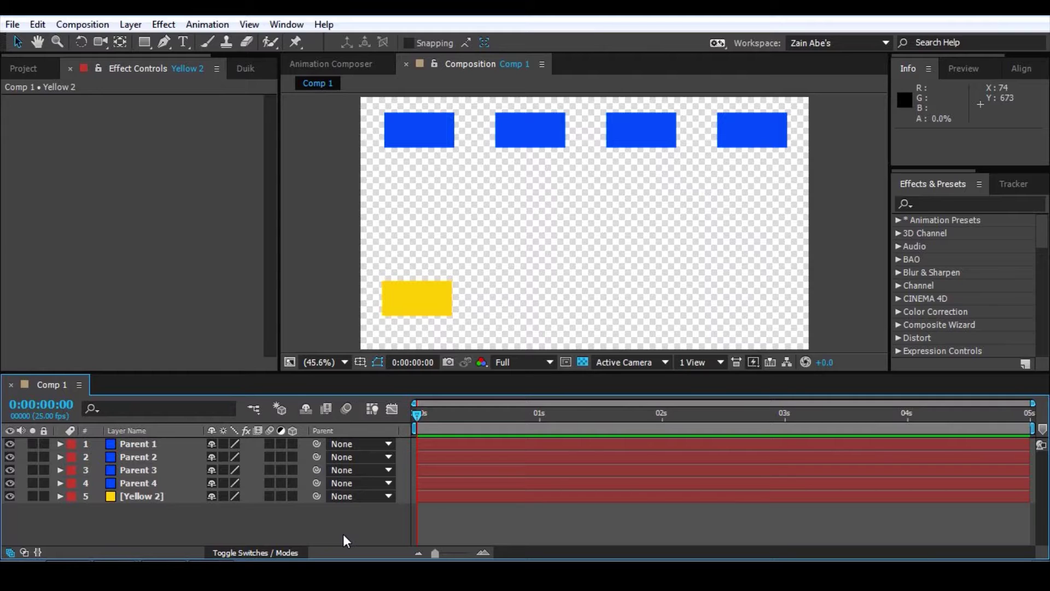
click(160, 497)
click(157, 497)
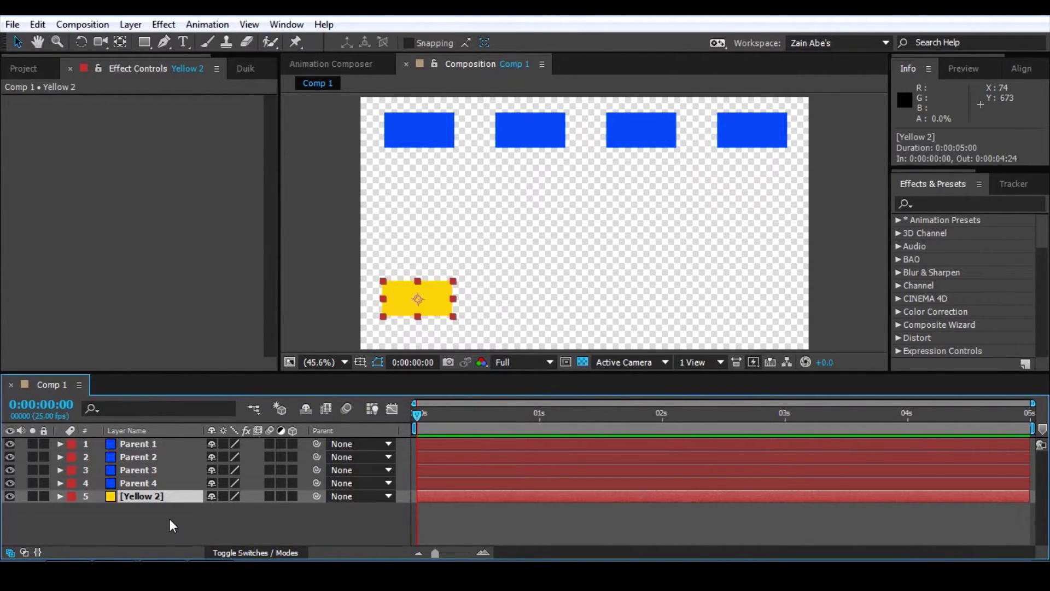
key(Return)
text(Child)
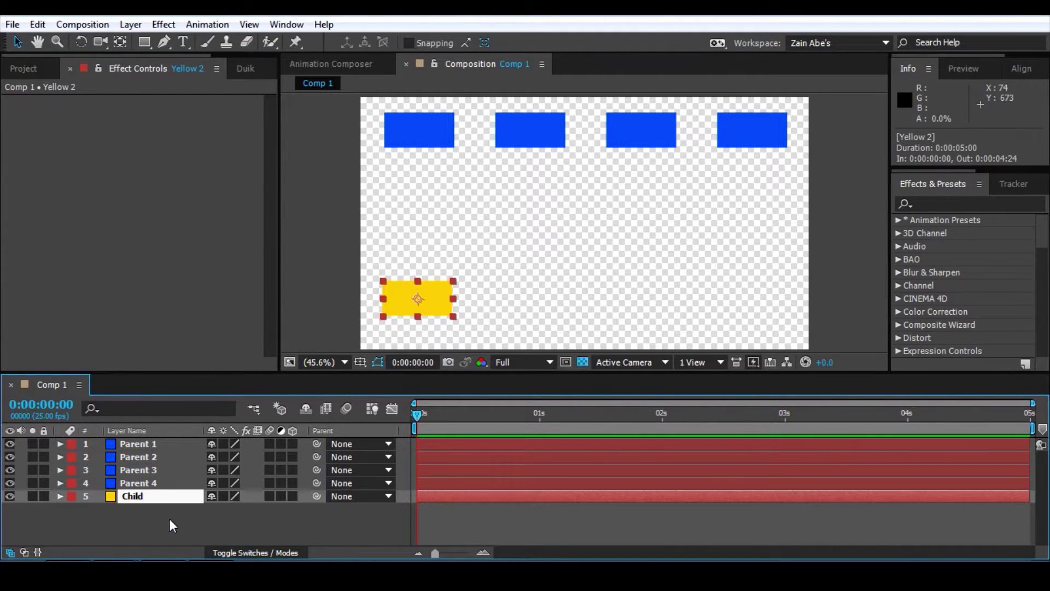
key(Return)
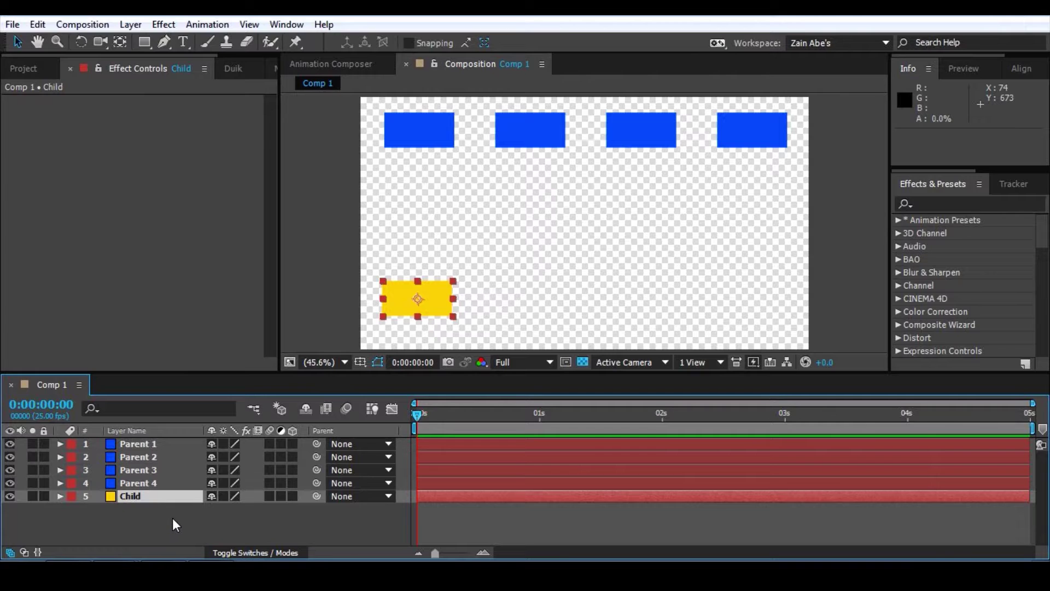
Step: Identify the Parent 2 and Child layers by highlighting them in the timeline
click(444, 129)
click(153, 496)
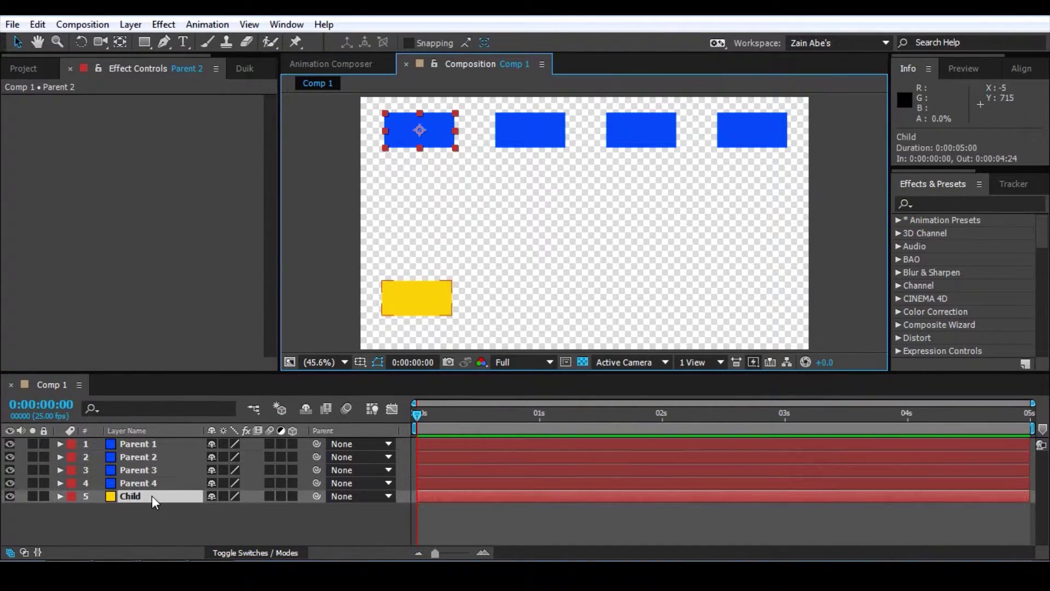
click(154, 458)
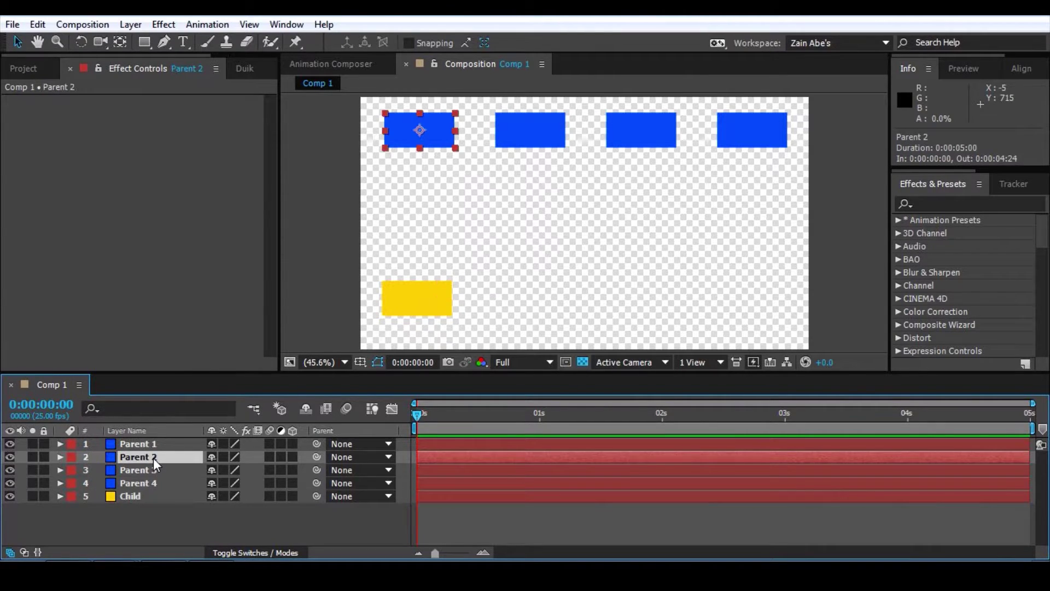
Step: Parent the Child layer to Parent 2 with the pick whip and clear the layer selection
click(167, 495)
drag(317, 496, 159, 460)
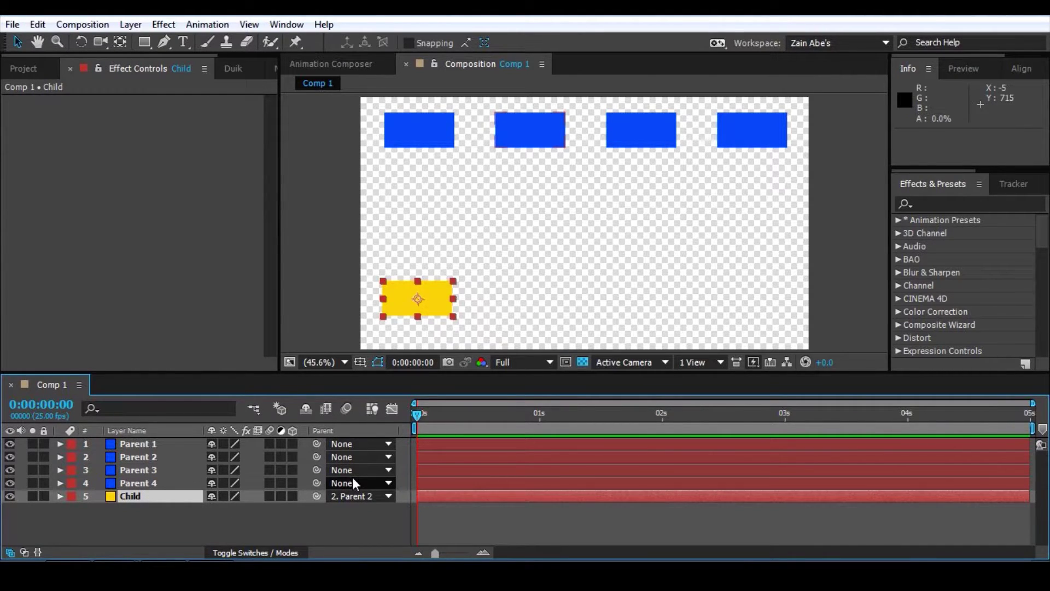
click(207, 515)
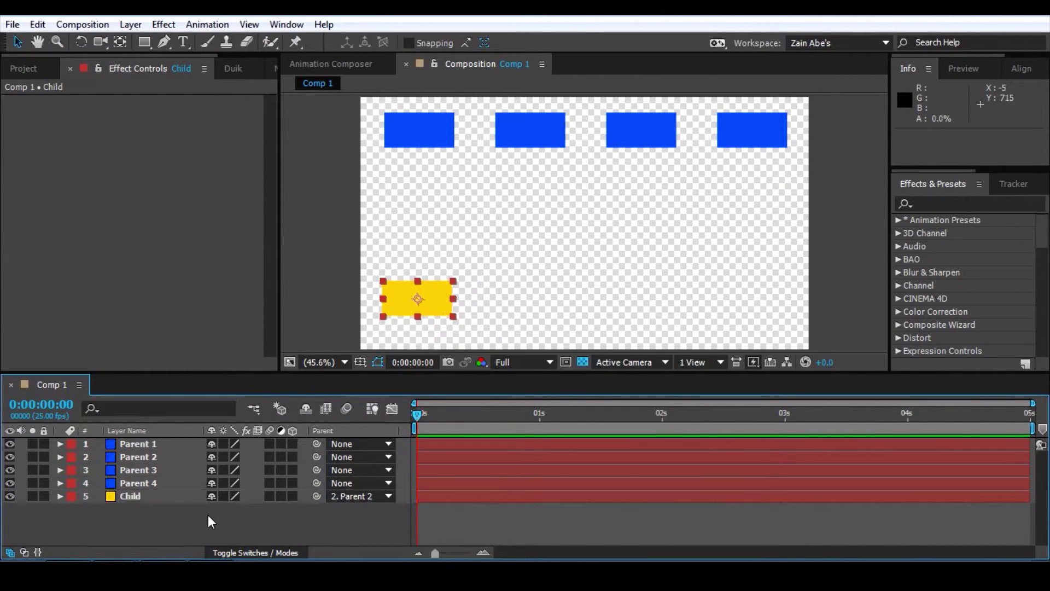
Step: Try moving the Parent 2 rectangle sideways to test the parenting, and undo the move
click(427, 131)
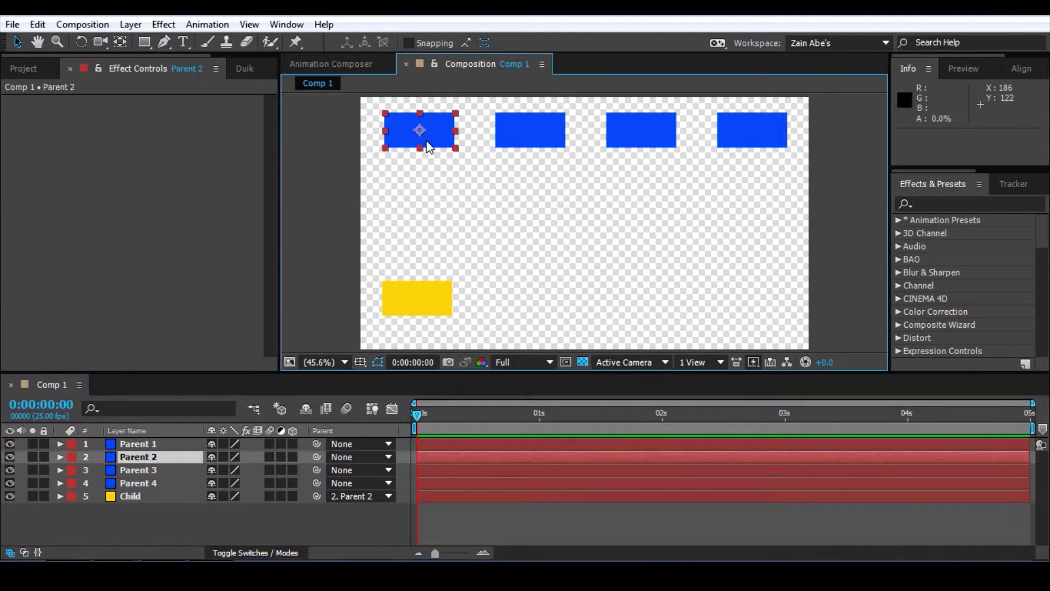
drag(433, 130, 514, 133)
key(ctrl+z)
Step: Rotate Parent 2 back and forth in 10° increments to test the Child's parenting, ending at 0° rotation
key(shift+KP_Subtract)
key(shift+KP_Subtract)
key(shift+KP_Subtract)
key(shift+KP_Add)
key(shift+KP_Add)
key(shift+KP_Add)
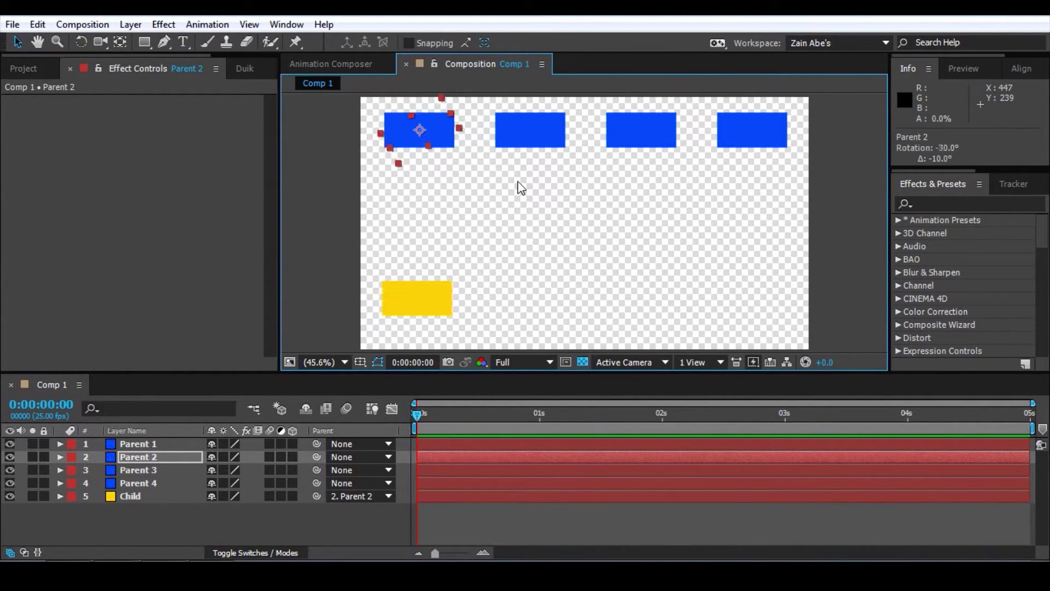
key(shift+KP_Subtract)
key(shift+KP_Subtract)
key(shift+KP_Subtract)
key(shift+KP_Subtract)
key(shift+KP_Subtract)
key(shift+KP_Add)
key(shift+KP_Add)
key(shift+KP_Add)
key(shift+KP_Add)
key(shift+KP_Add)
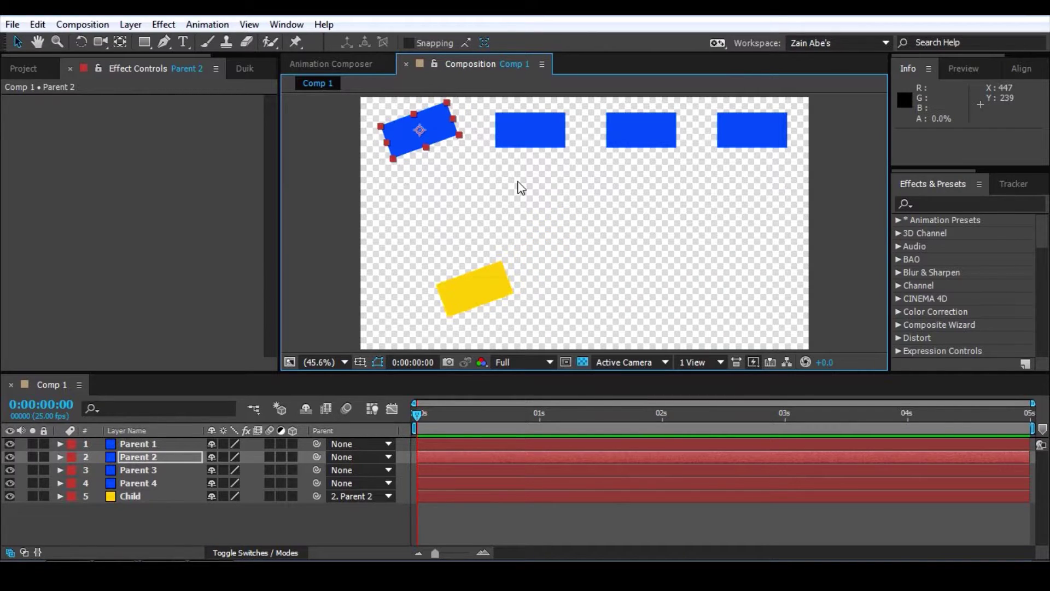
key(shift+KP_Subtract)
key(shift+KP_Subtract)
key(shift+KP_Subtract)
key(shift+KP_Subtract)
key(shift+KP_Subtract)
key(shift+KP_Subtract)
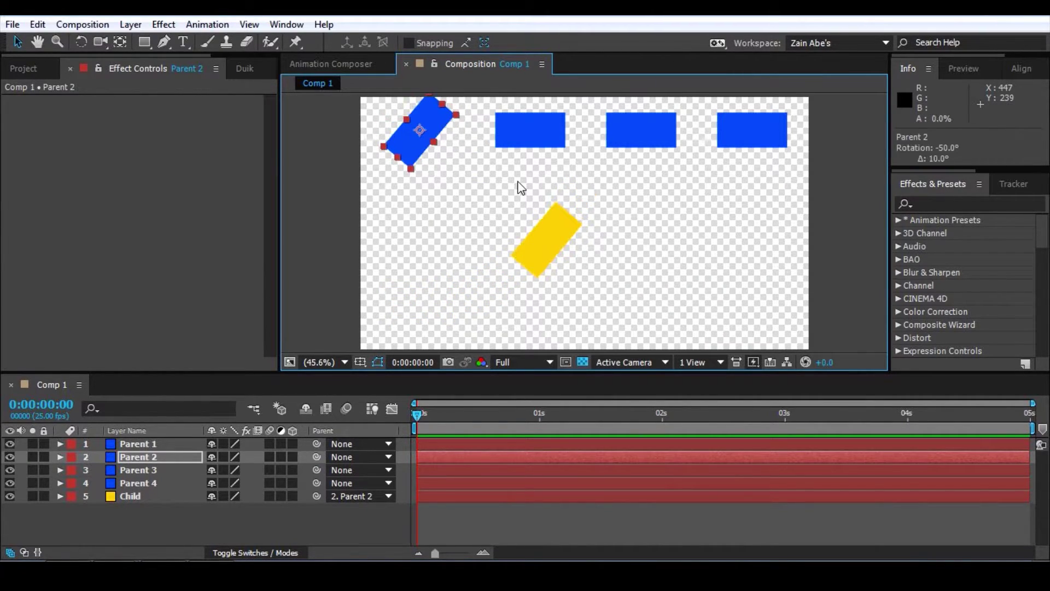
key(shift+KP_Add)
key(shift+KP_Add)
key(shift+KP_Add)
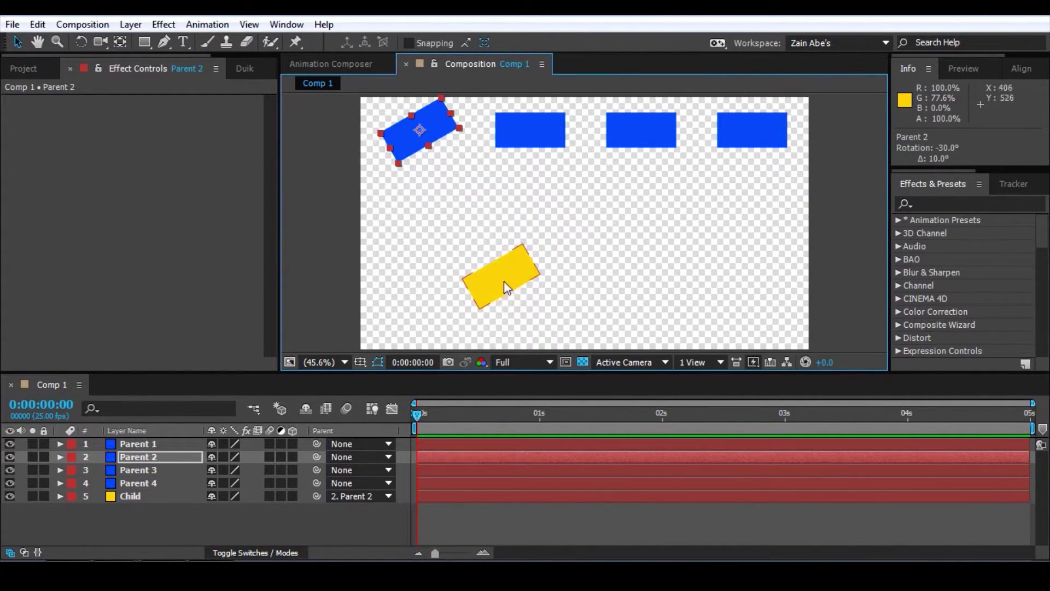
key(shift+KP_Add)
key(shift+KP_Subtract)
key(shift+KP_Subtract)
key(shift+KP_Subtract)
key(shift+KP_Subtract)
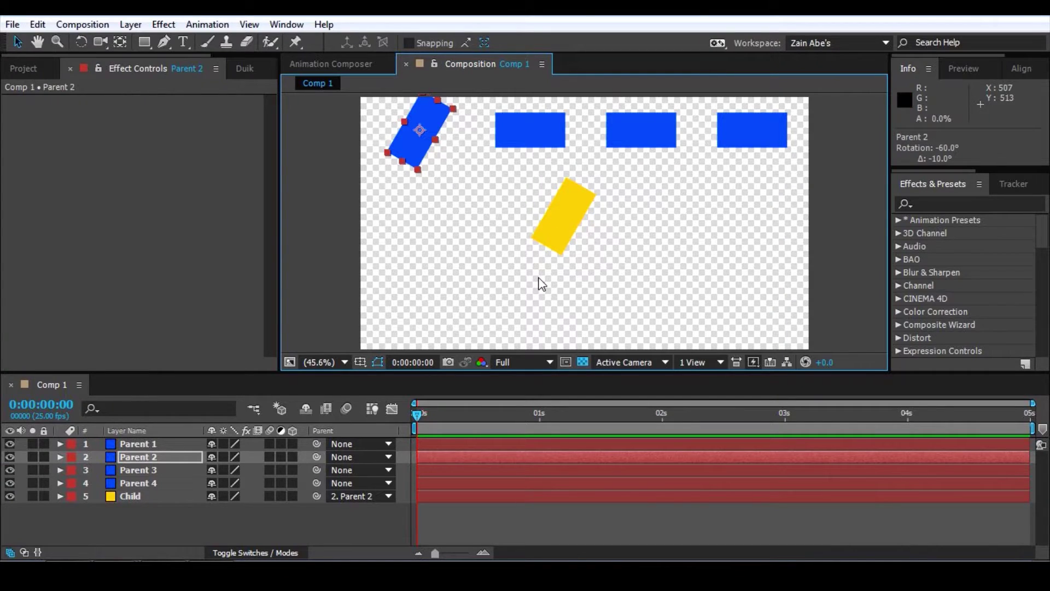
key(shift+KP_Add)
key(shift+KP_Add)
key(shift+KP_Add)
key(shift+KP_Add)
key(shift+KP_Add)
key(shift+KP_Add)
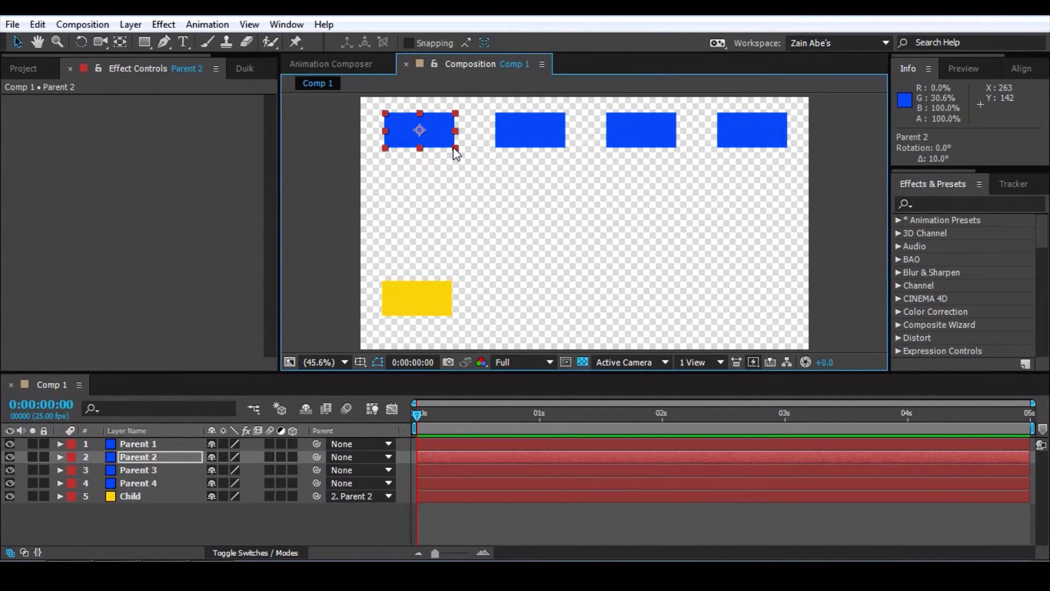
Step: Reveal Parent 2's Scale, shrink it to 43% and enlarge it again, and reset the scale to 100%
key(s)
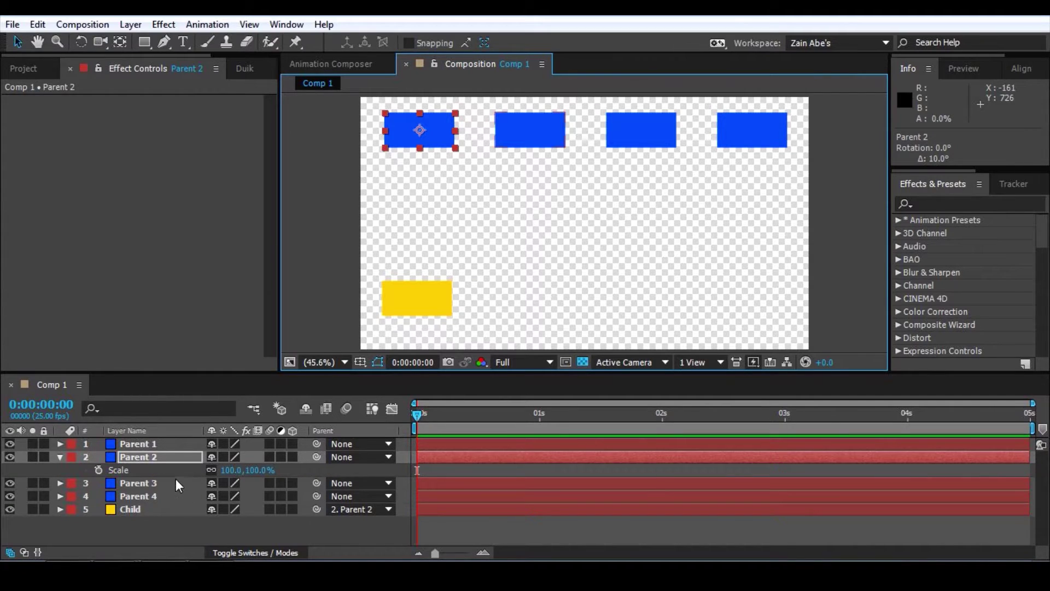
click(97, 455)
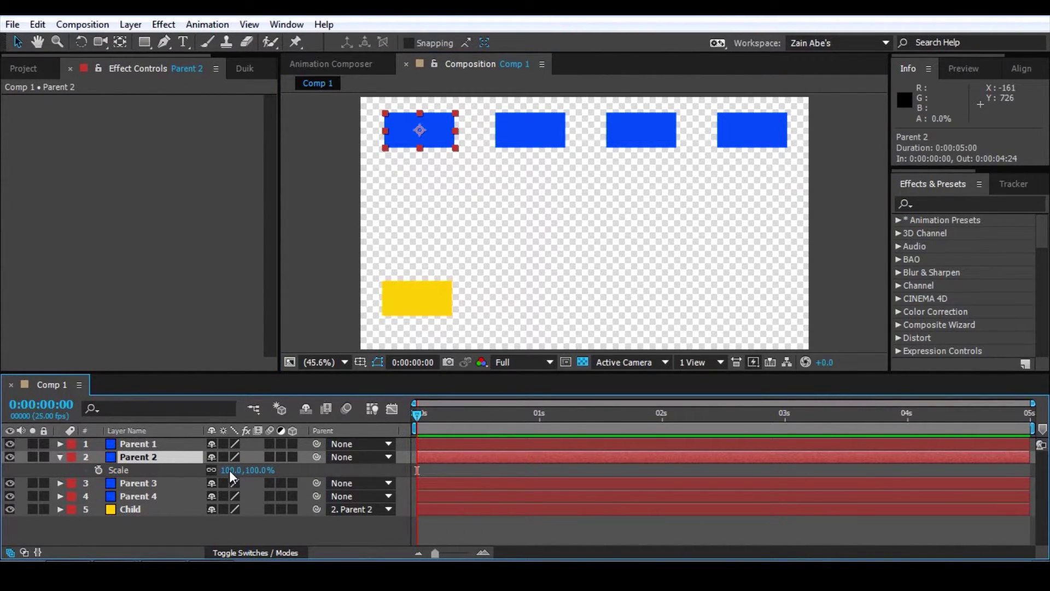
mouse_move(229, 471)
mouse_down()
mouse_move(252, 470)
mouse_move(201, 488)
mouse_move(229, 471)
mouse_up()
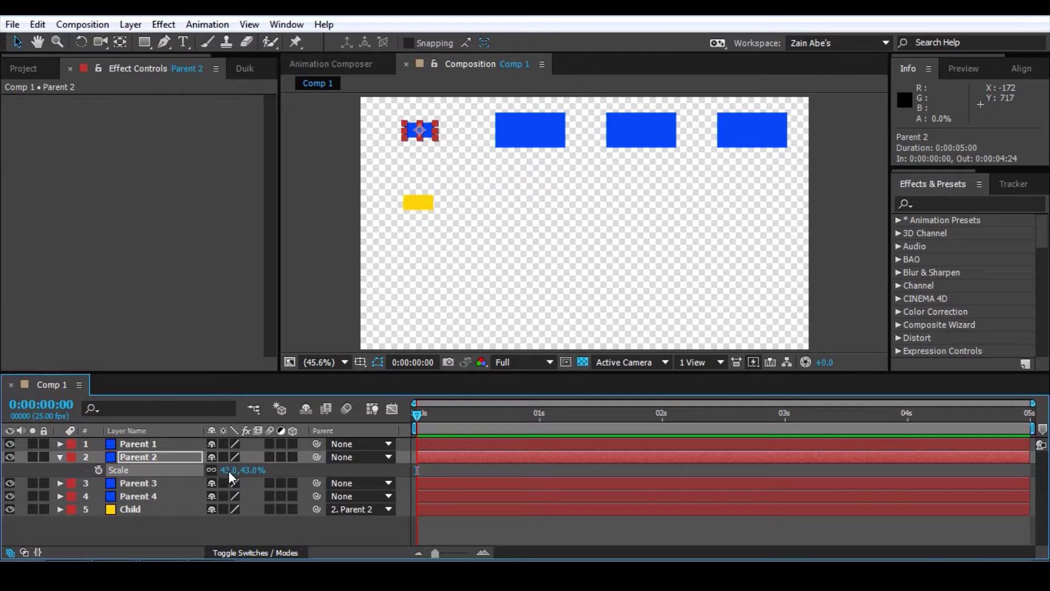
drag(229, 472, 305, 497)
right_click(163, 471)
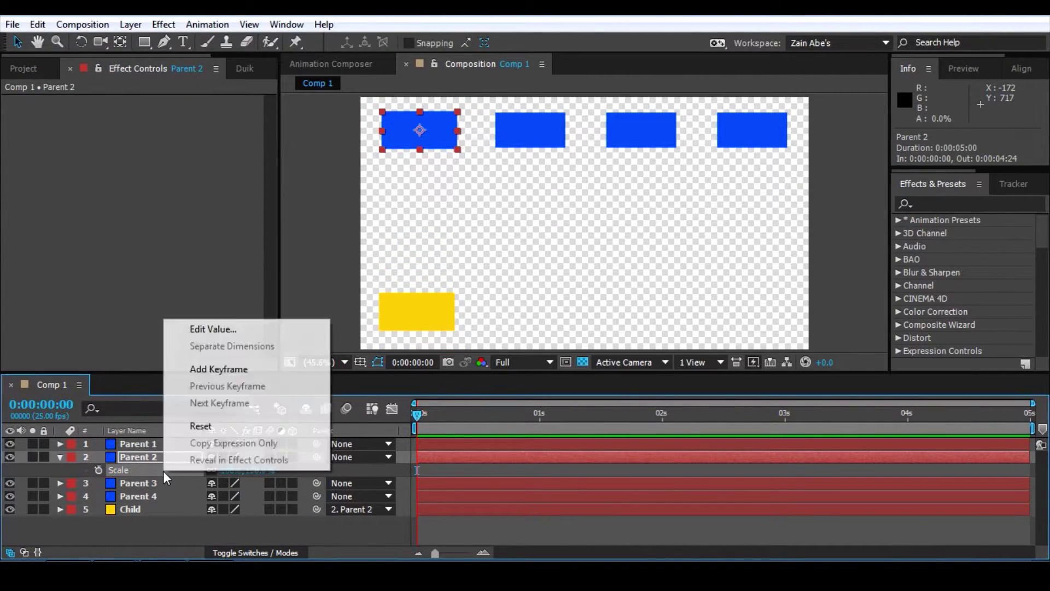
click(208, 433)
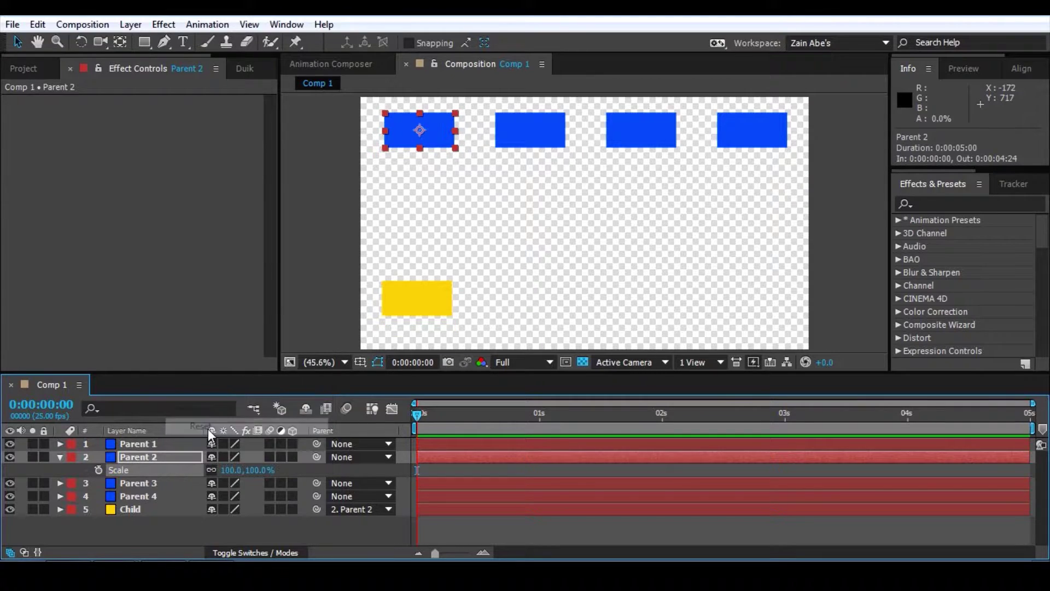
click(89, 450)
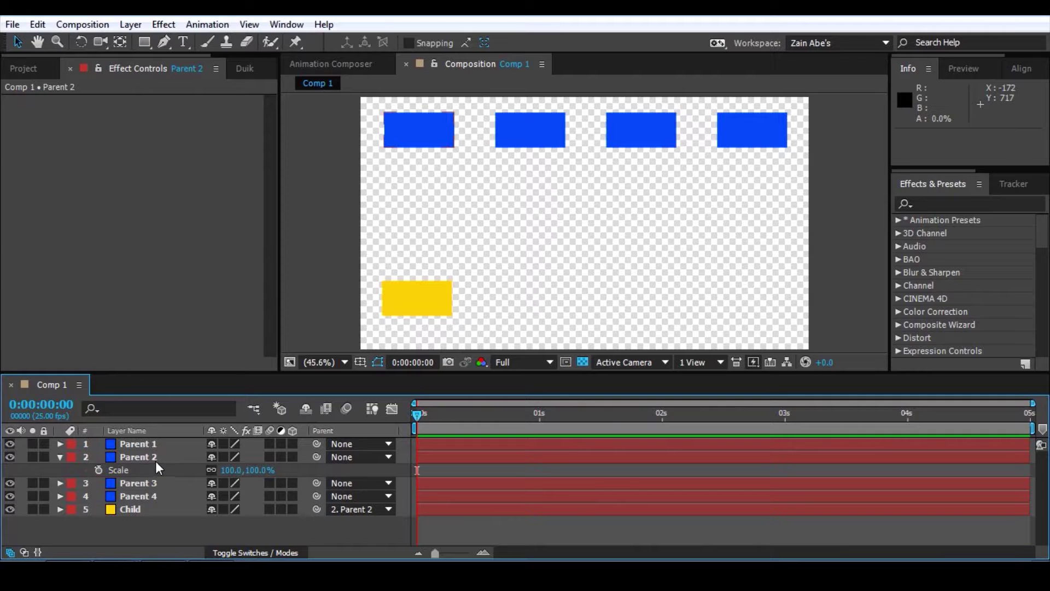
Step: Go to 0:00:01:00 in the timeline and try moving the Parent 2 rectangle, undoing the move
click(419, 296)
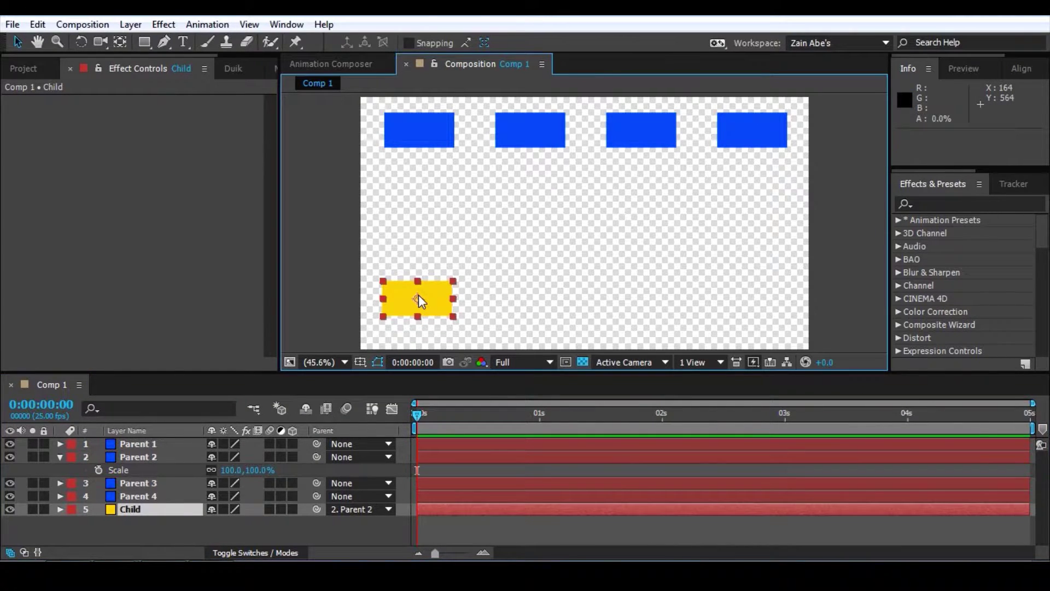
click(410, 424)
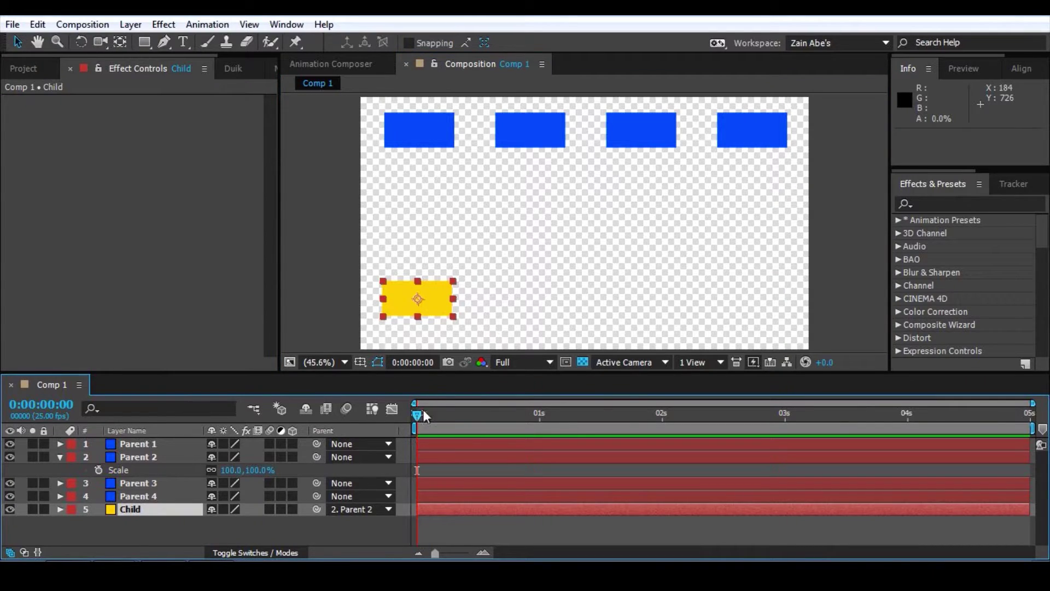
drag(416, 414, 539, 428)
click(420, 124)
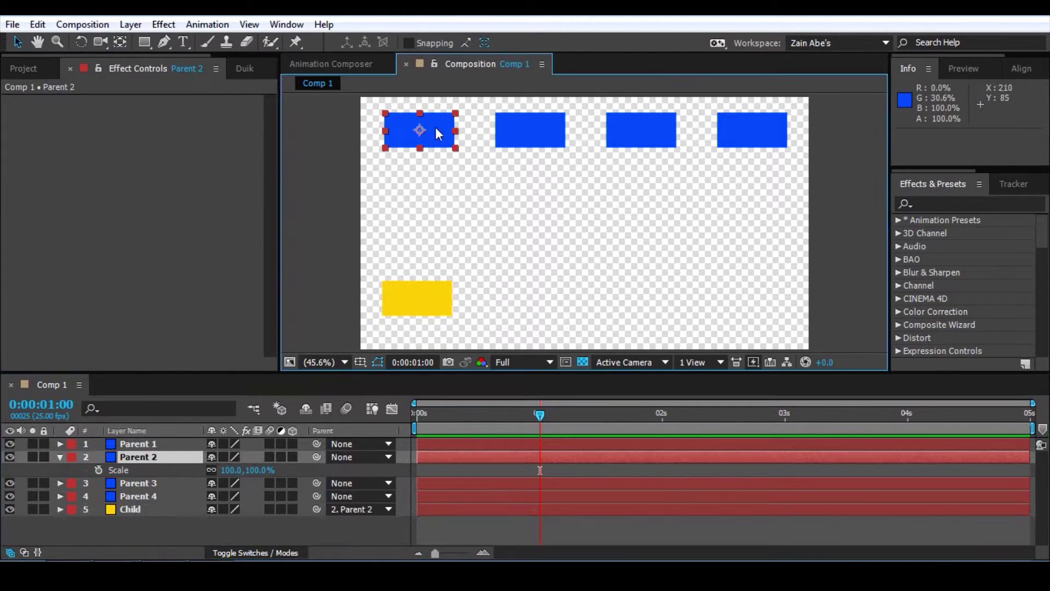
mouse_move(436, 128)
mouse_down()
mouse_move(577, 159)
mouse_move(430, 131)
mouse_up()
key(ctrl+z)
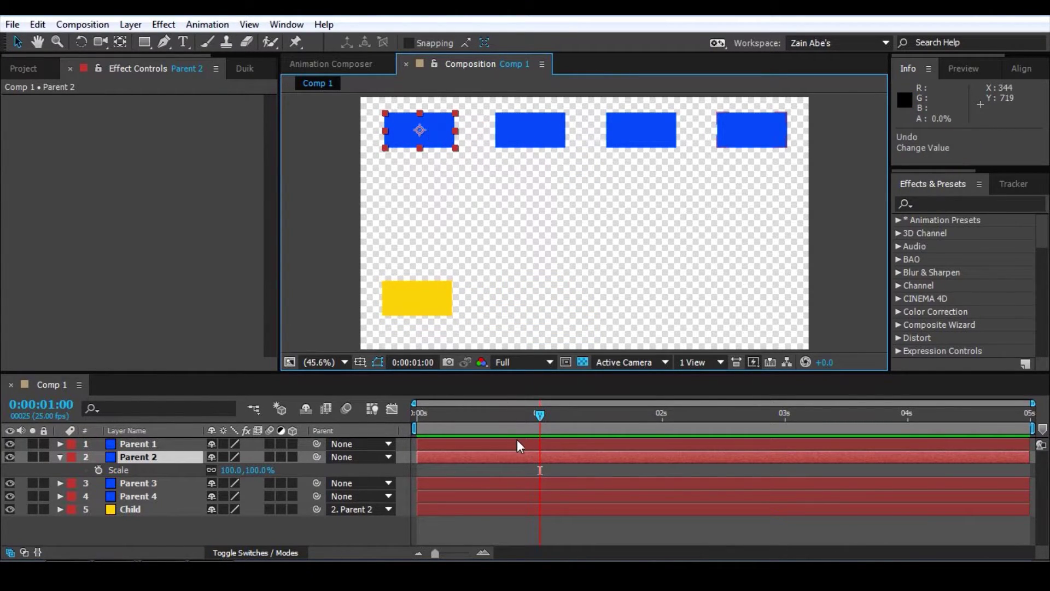
Step: Rotate the Parent 3 layer clockwise in 10° increments and restore its original rotation
click(418, 298)
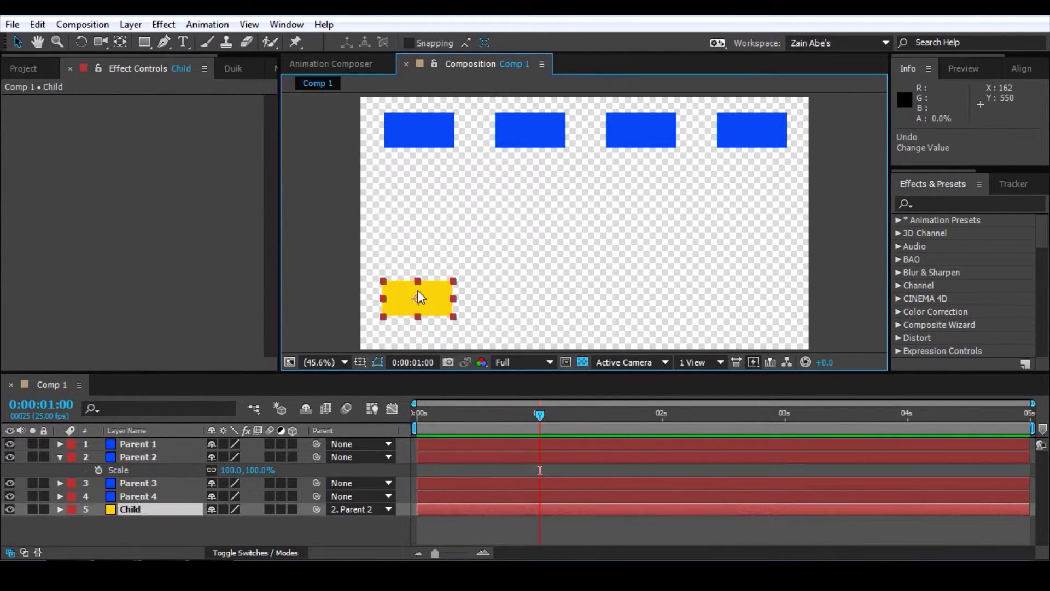
click(523, 140)
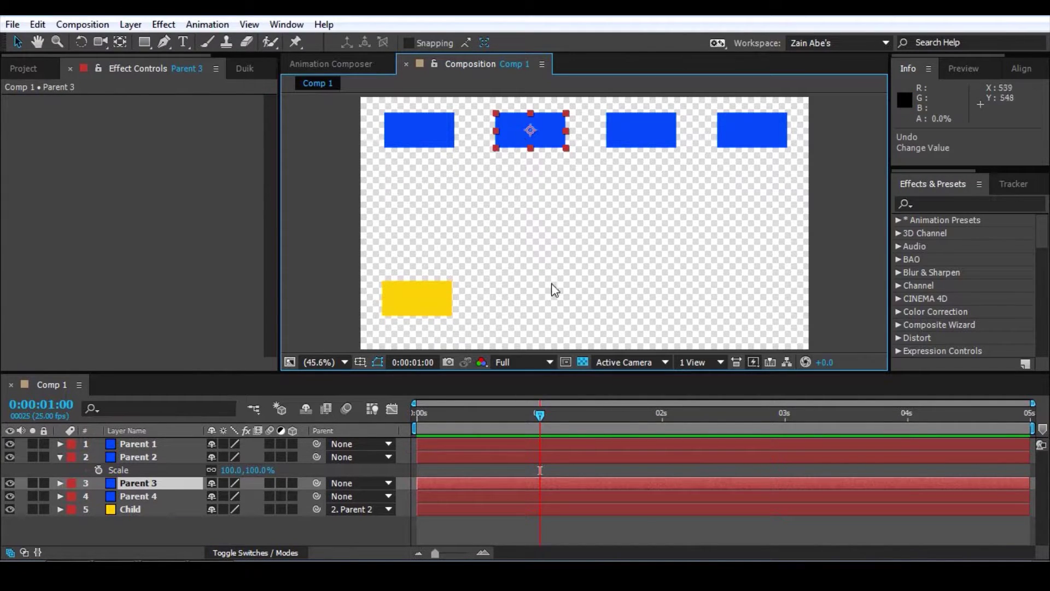
key(shift+KP_Add)
key(shift+KP_Add)
key(shift+KP_Add)
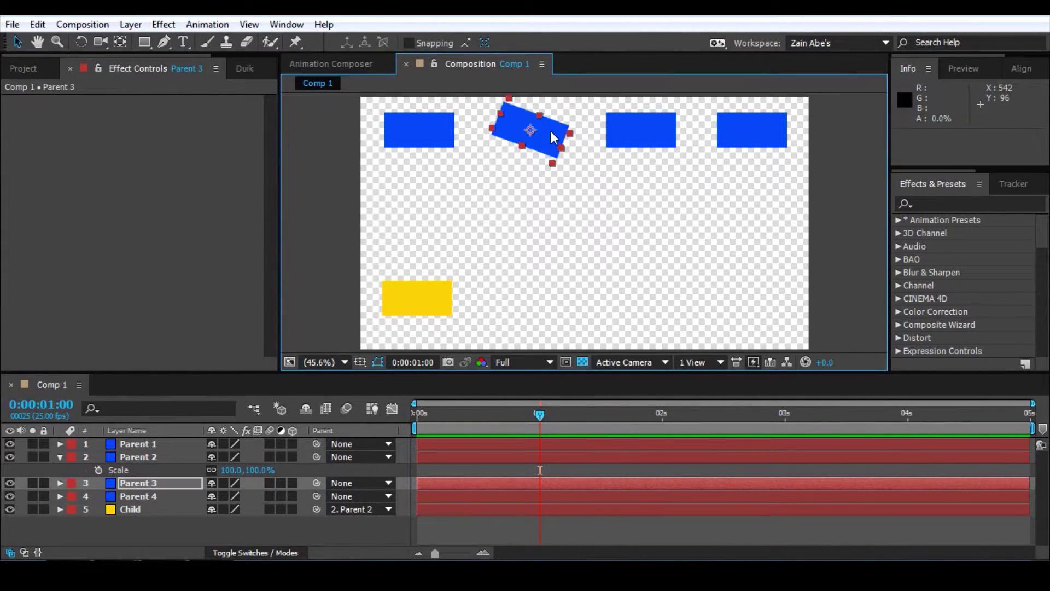
key(shift+KP_Subtract)
key(shift+KP_Subtract)
key(shift+KP_Subtract)
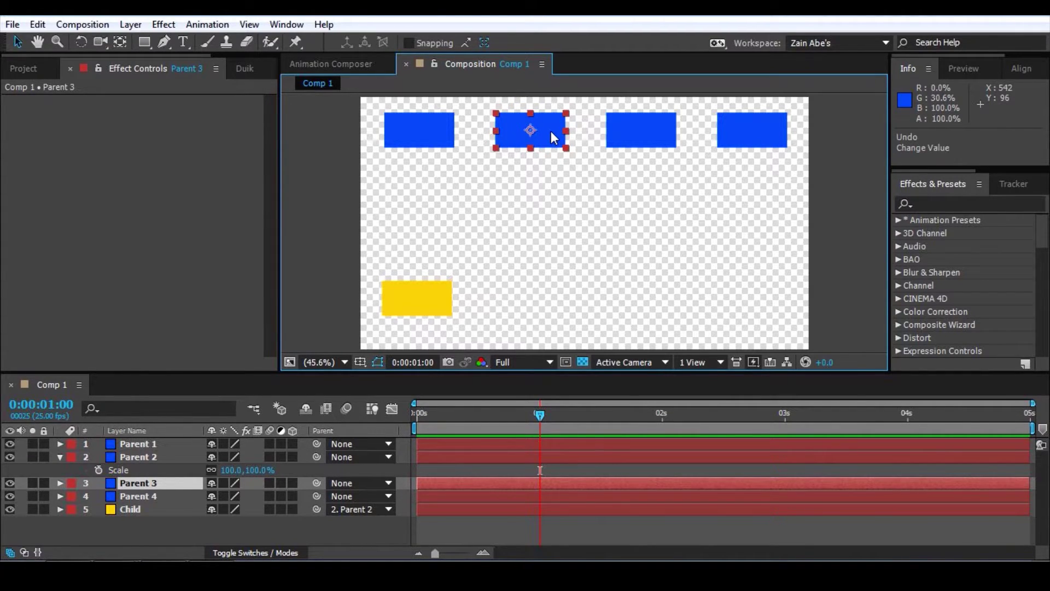
click(358, 507)
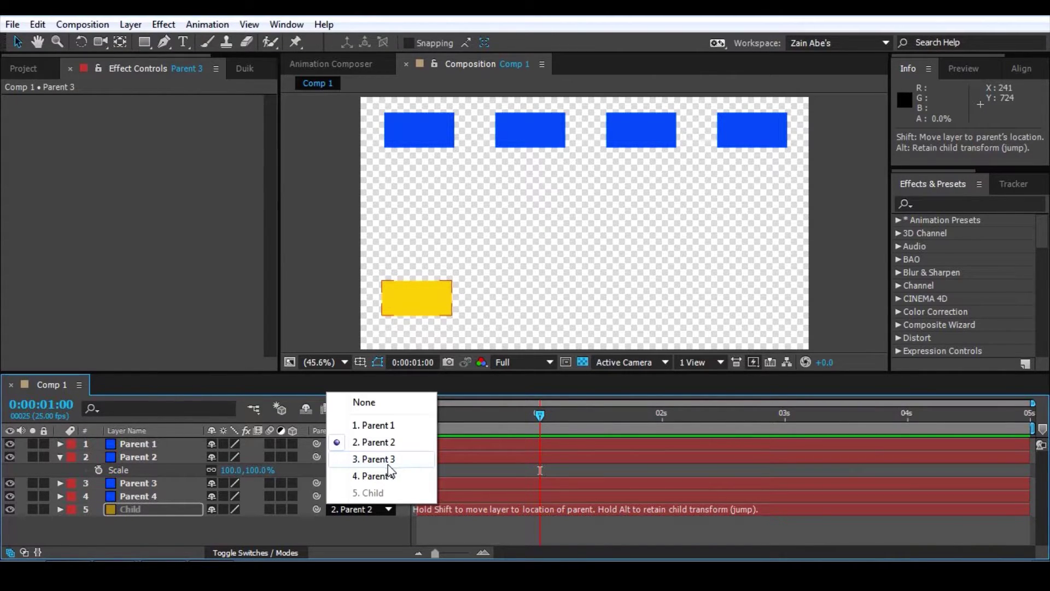
click(344, 531)
click(246, 532)
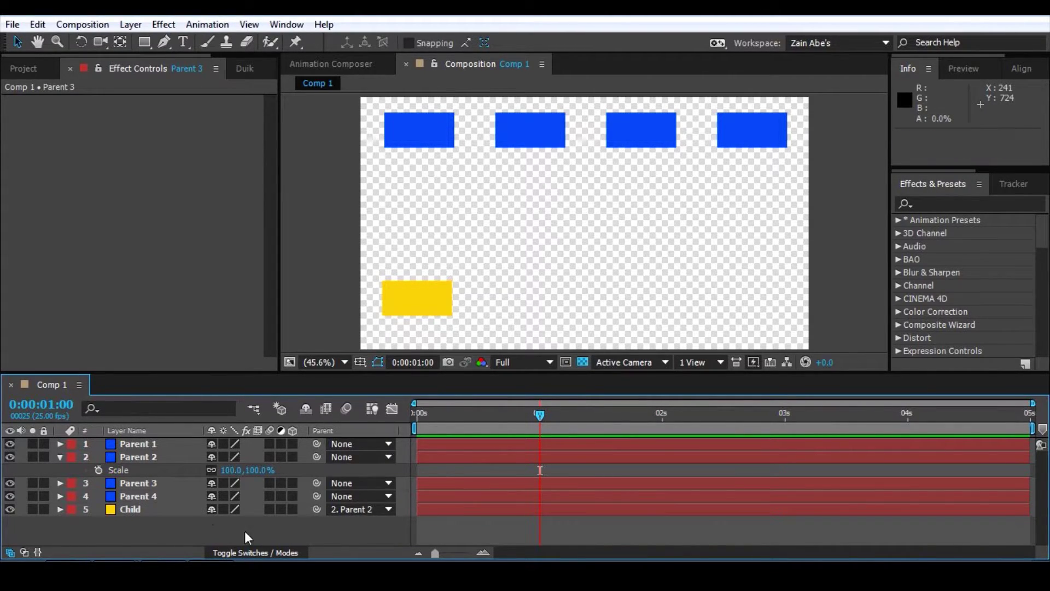
Step: Set the Child layer's parent to None
click(164, 510)
click(347, 506)
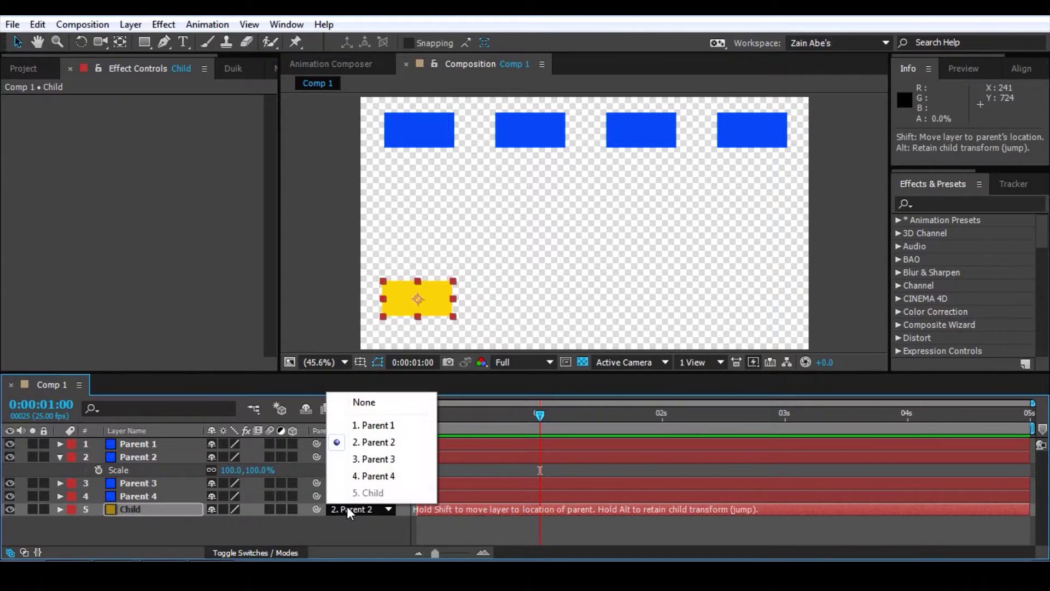
click(365, 405)
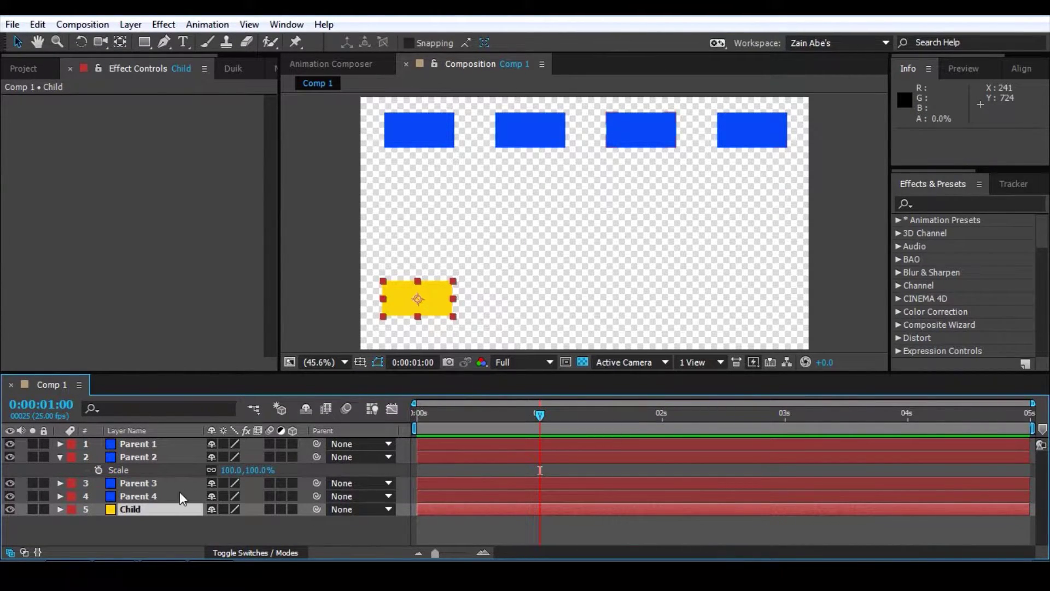
Step: Return the current time to 0:00:00:00, collapse Parent 2's Scale property, and deselect the layer
drag(543, 411, 372, 437)
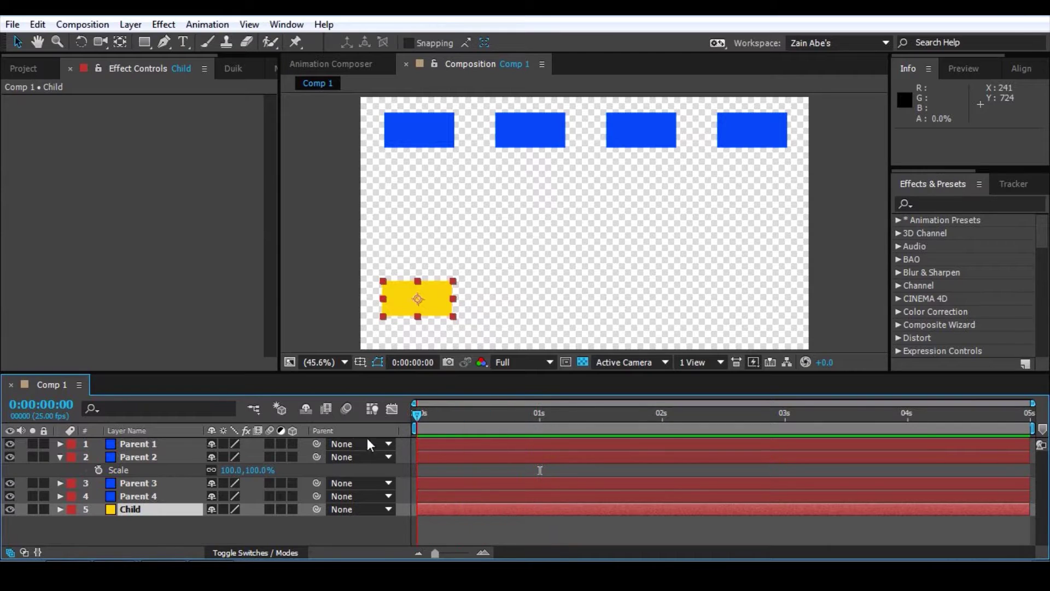
click(139, 457)
key(s)
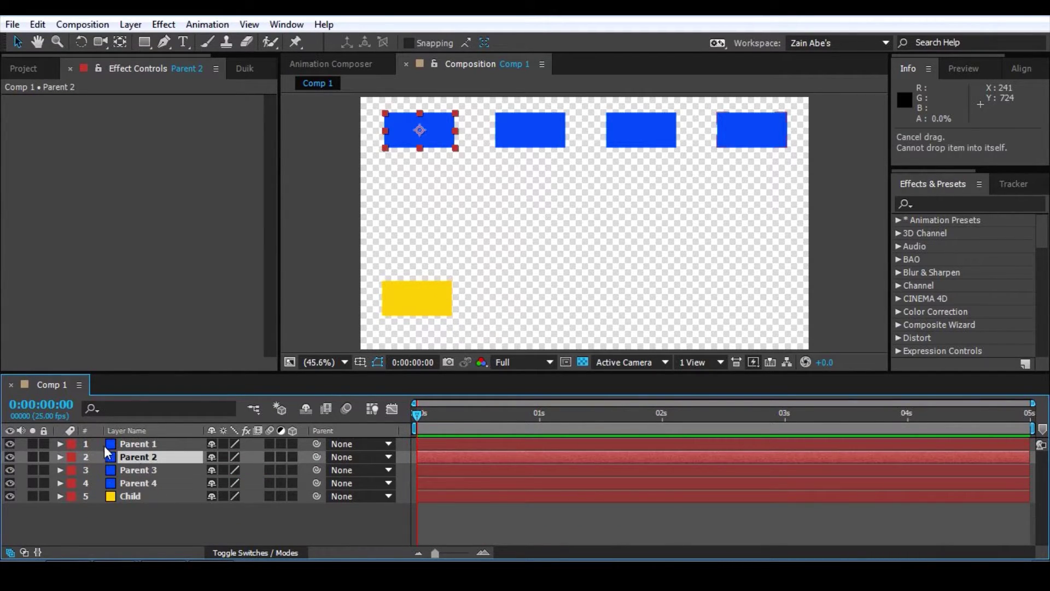
key(F2)
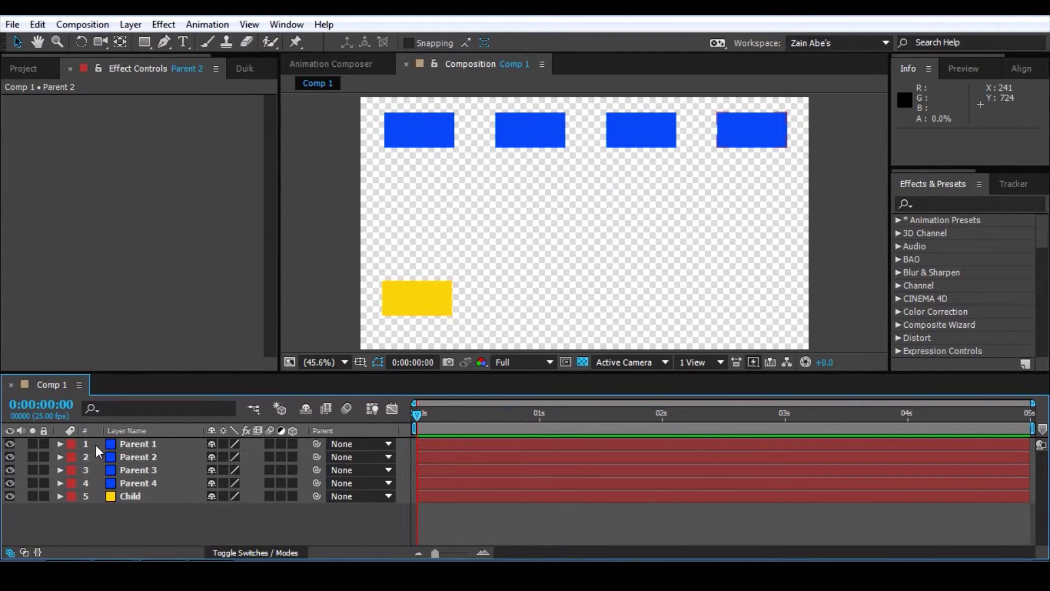
Step: Examine the Position properties of all five layers in the maximized timeline, collapse them, and select only the Child layer
click(156, 445)
shift+click(159, 495)
key(p)
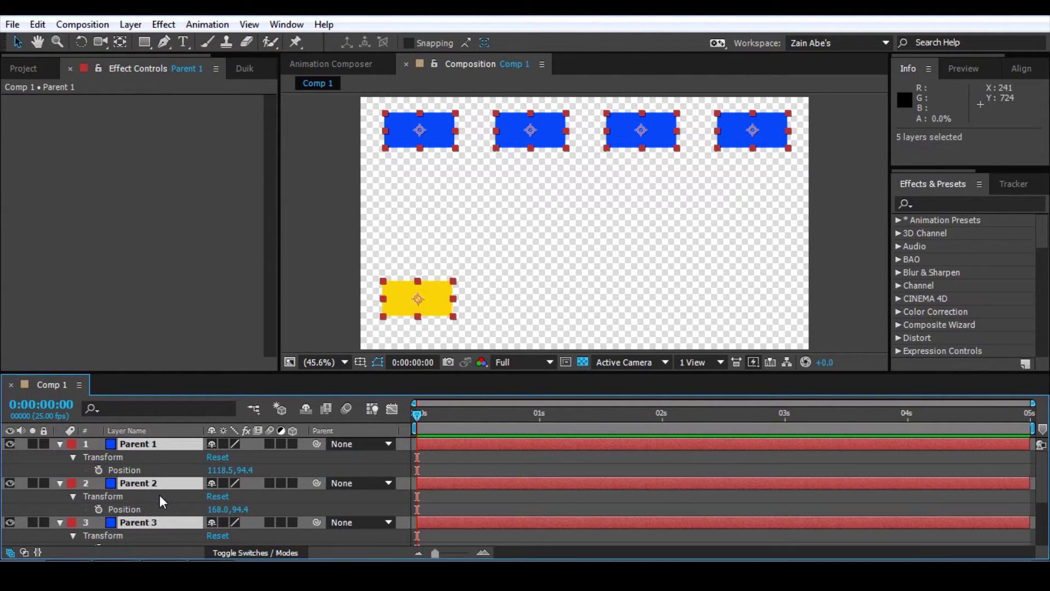
key(grave)
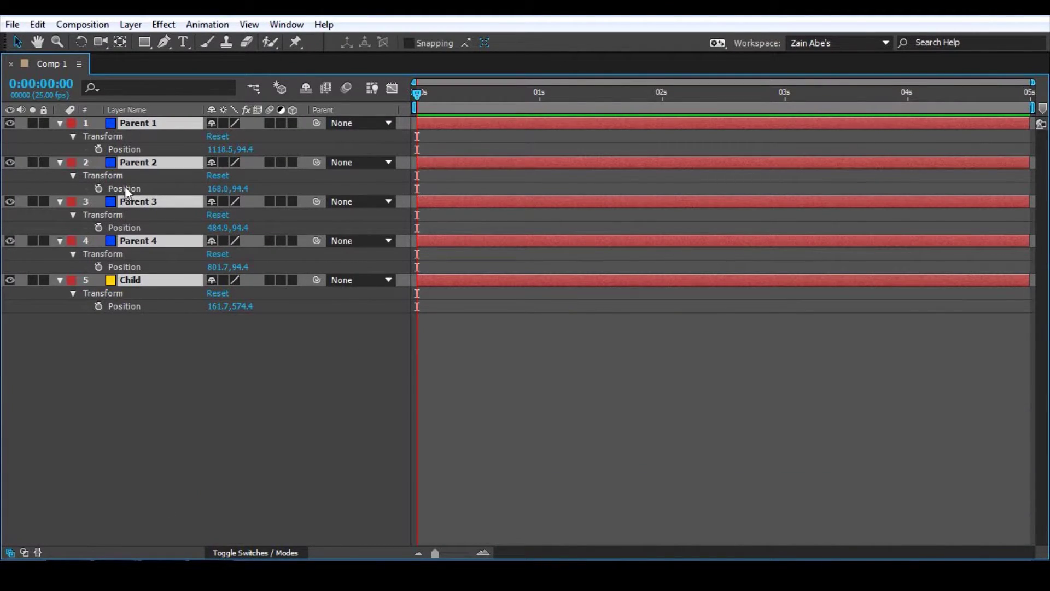
key(grave)
key(p)
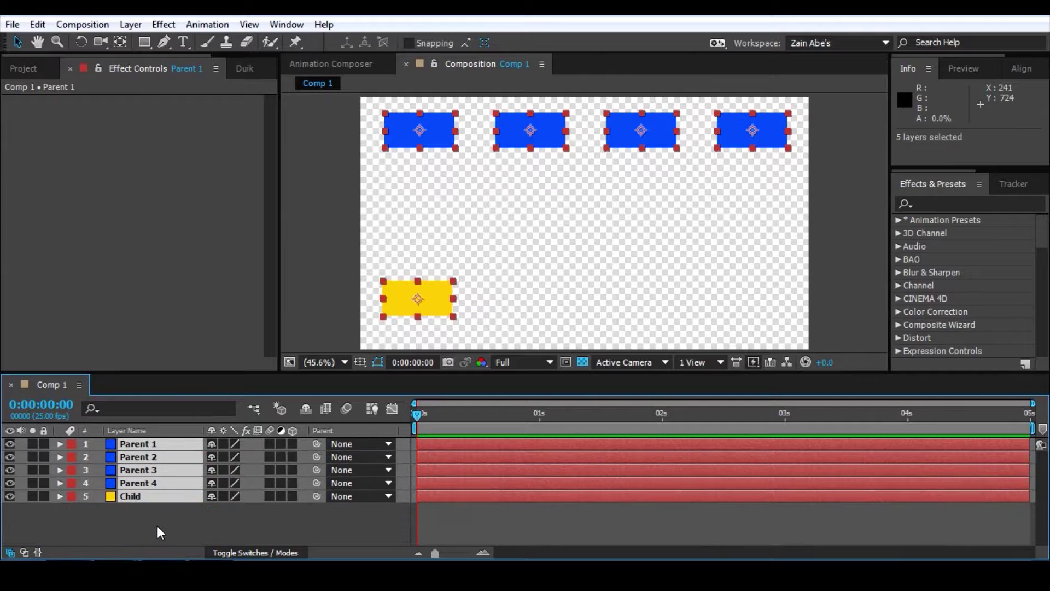
key(ctrl+shift+a)
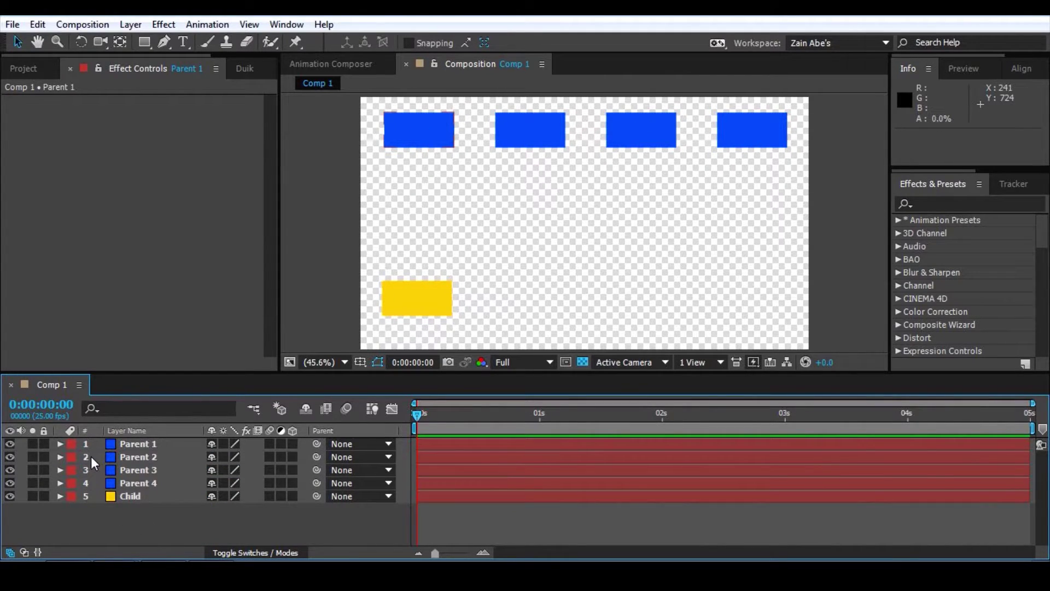
click(154, 497)
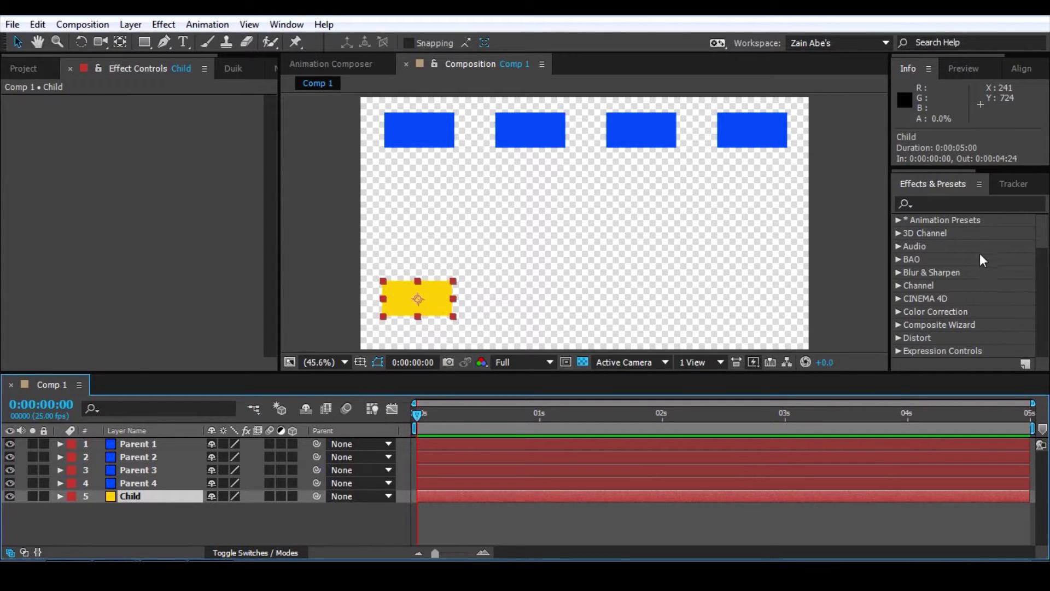
Step: Expand Animation Presets and its User Presets folder in the effects library to locate the Keyframeable Parenting preset
click(955, 237)
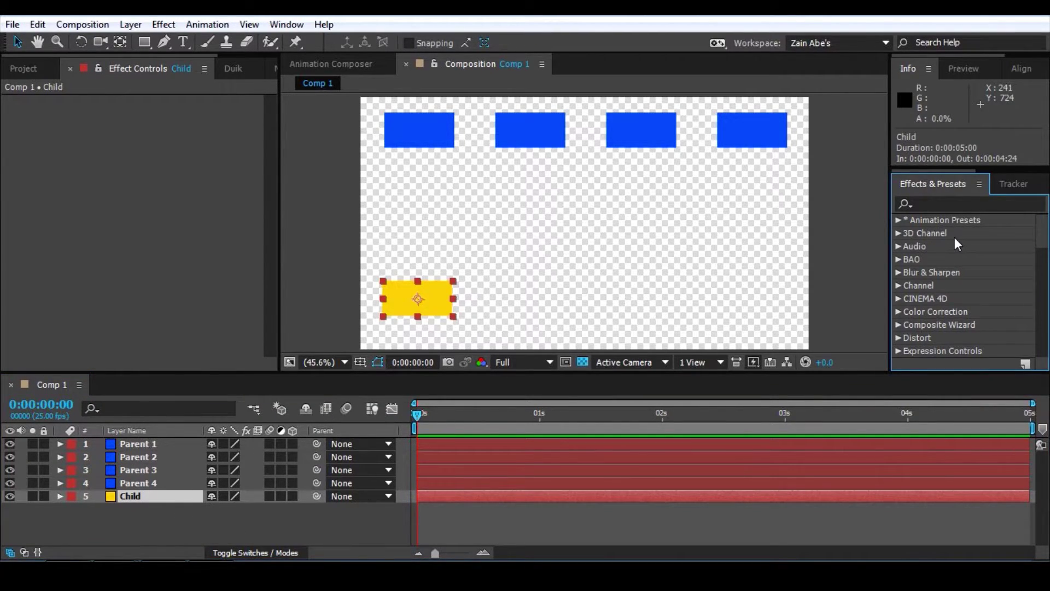
key(grave)
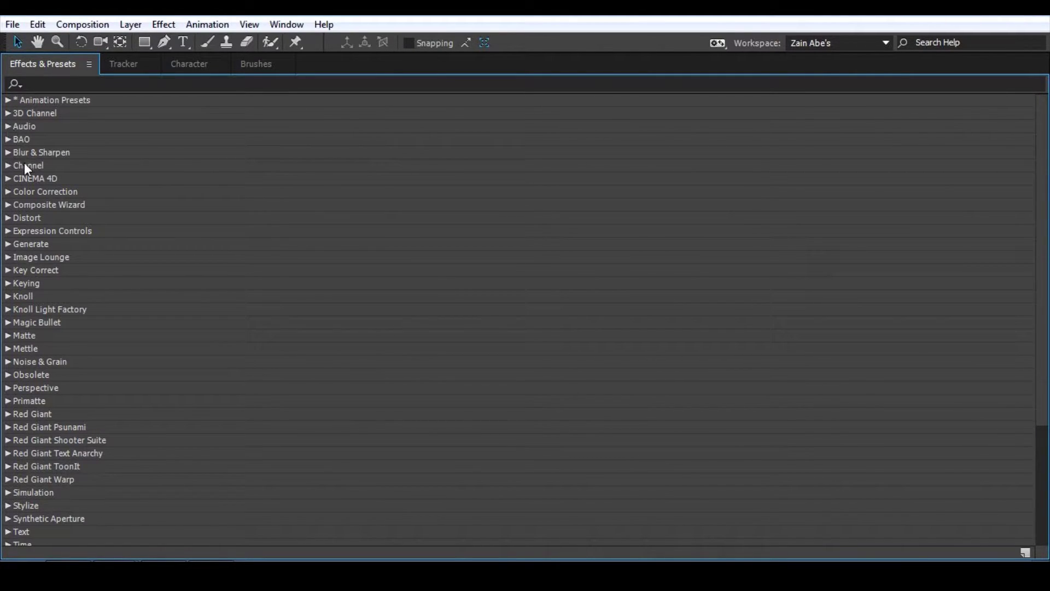
click(9, 102)
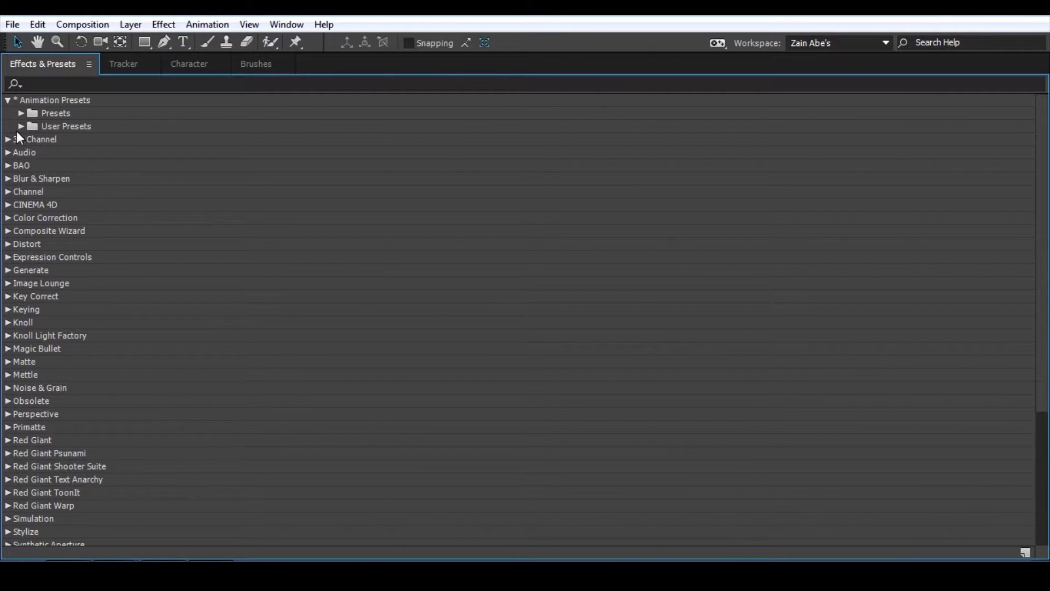
click(20, 125)
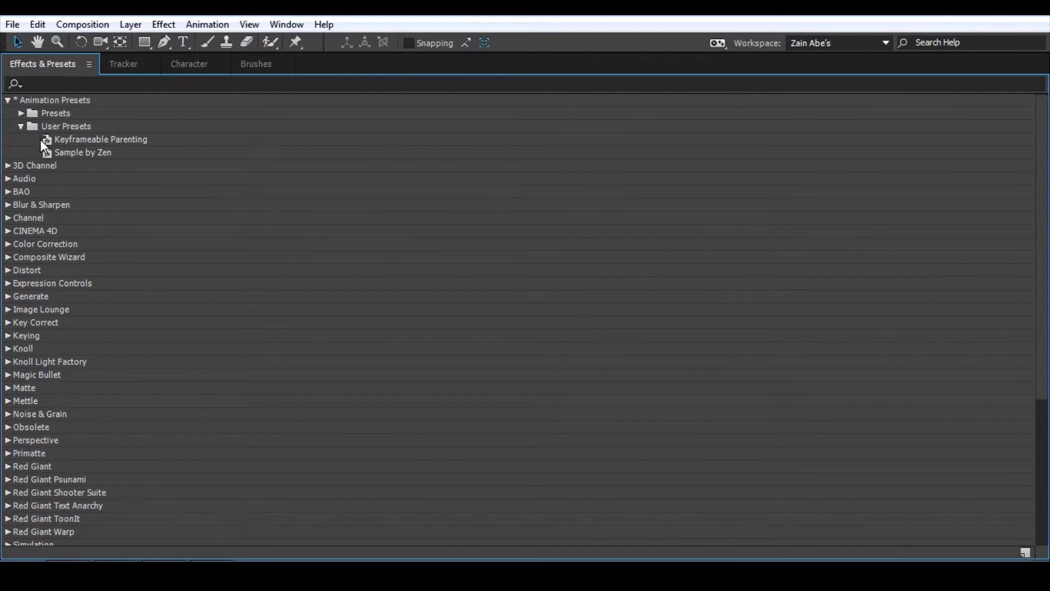
click(87, 138)
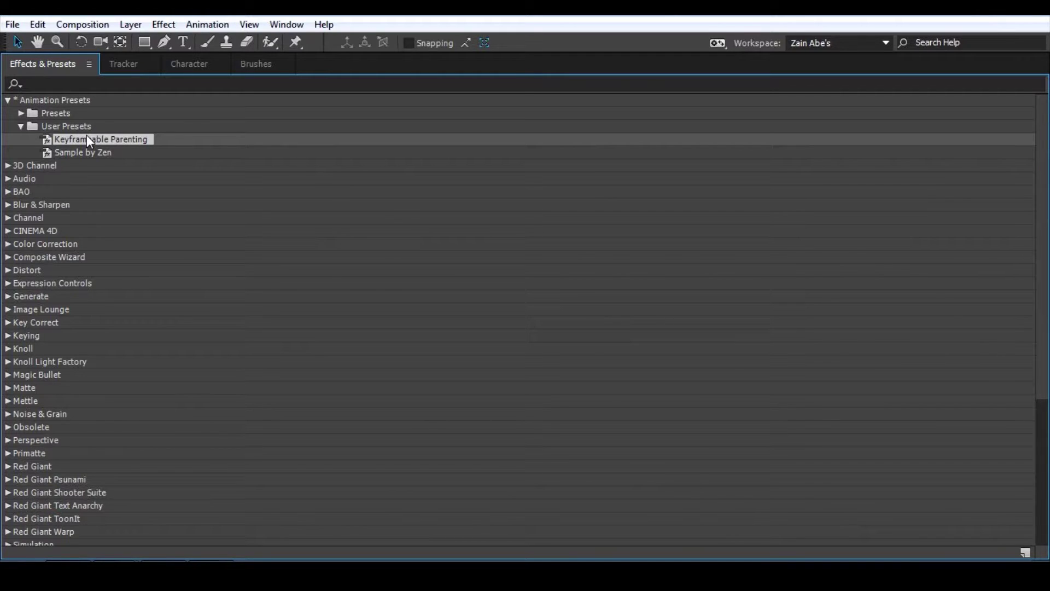
click(24, 139)
key(grave)
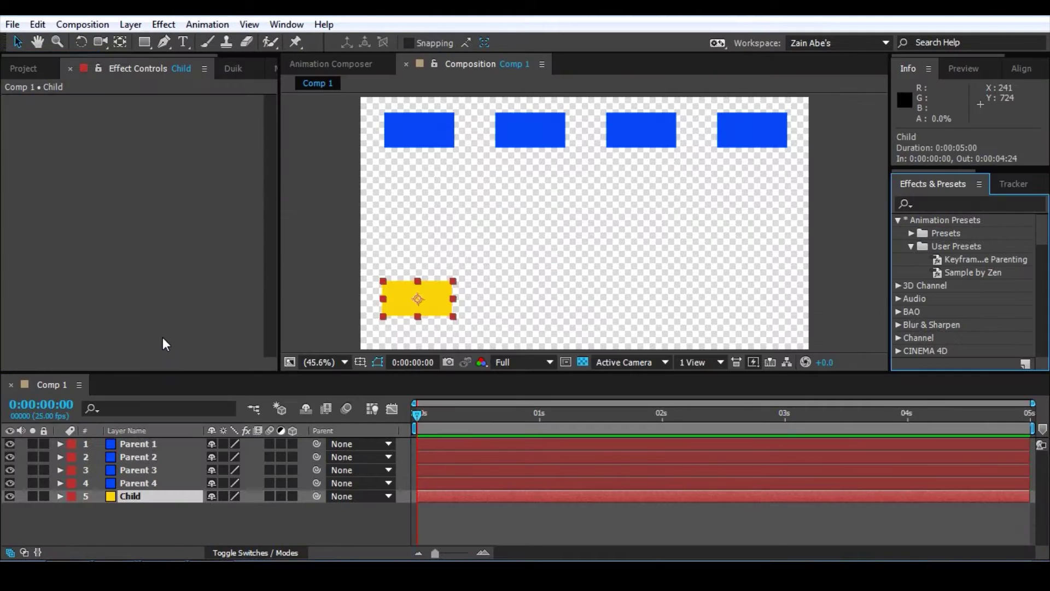
Step: Examine the layer list in the maximized timeline and the Keyframeable Parenting preset in the maximized effects library
key(grave)
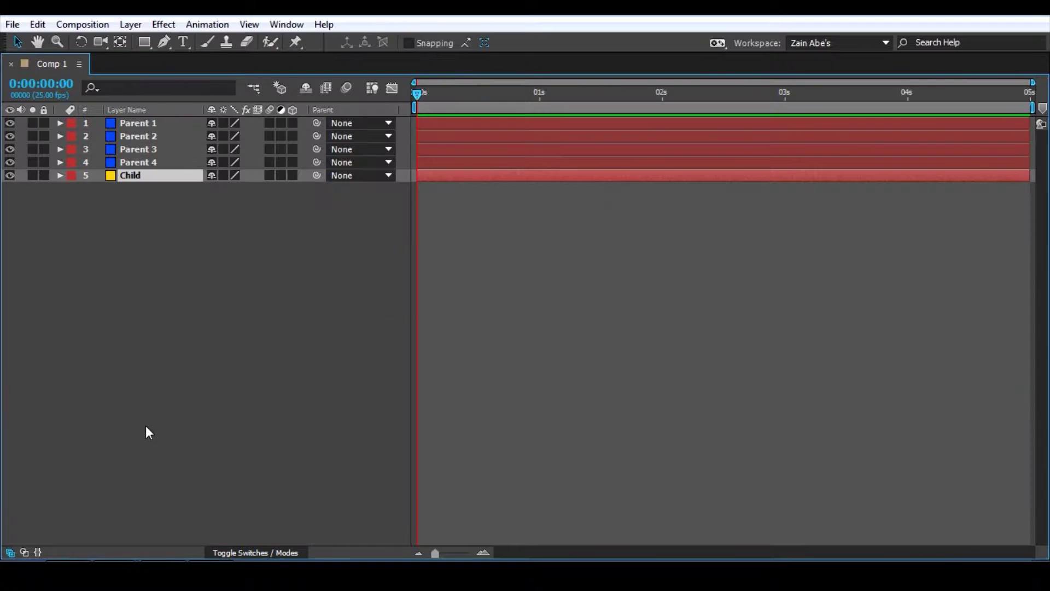
key(grave)
click(913, 258)
click(967, 257)
key(grave)
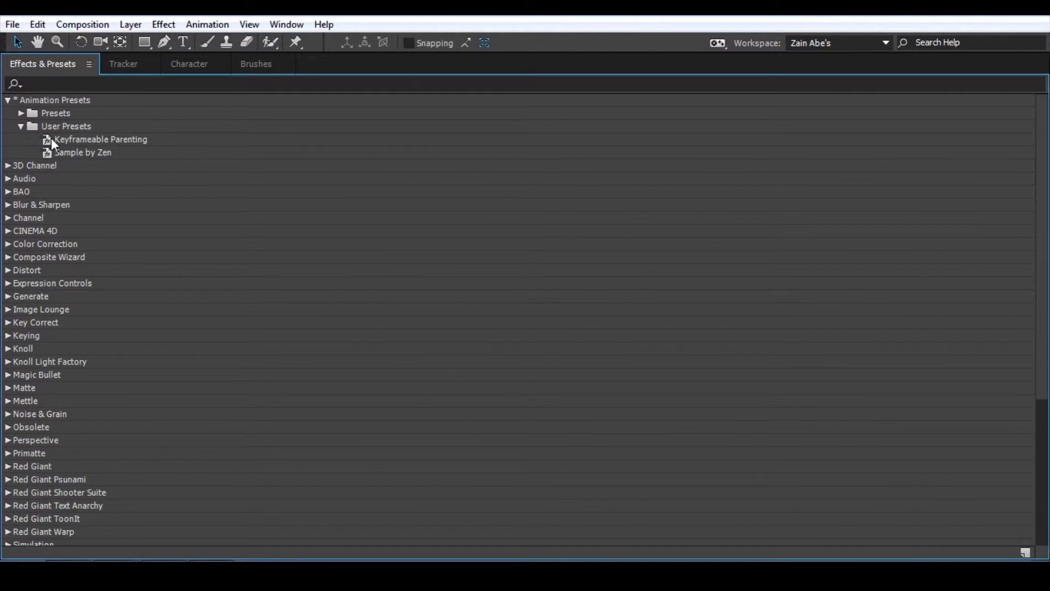
key(grave)
Step: Select the Child layer as the target for the Keyframeable Parenting preset
click(96, 480)
click(132, 493)
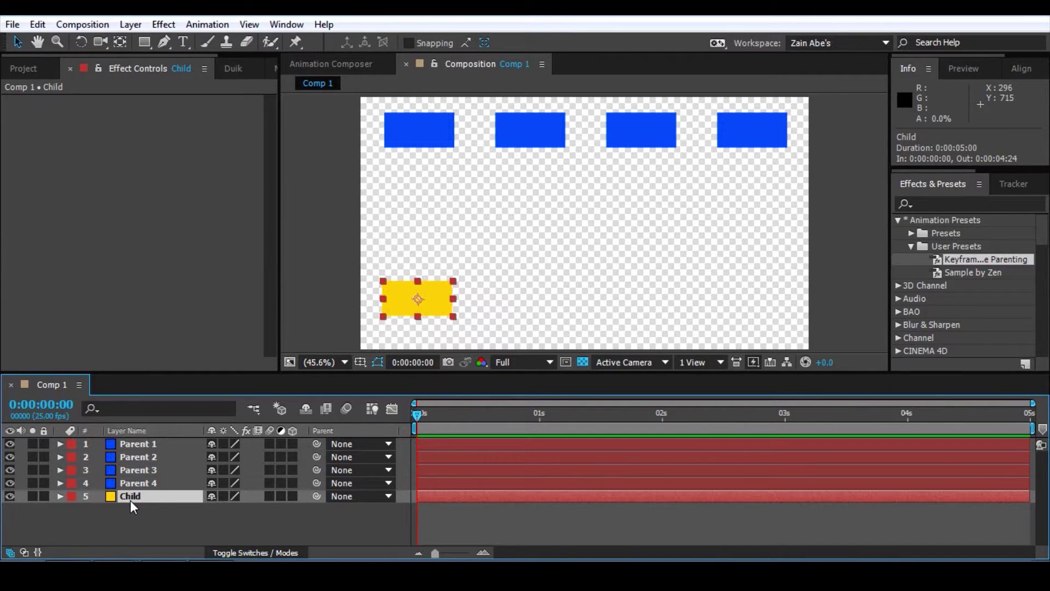
click(917, 256)
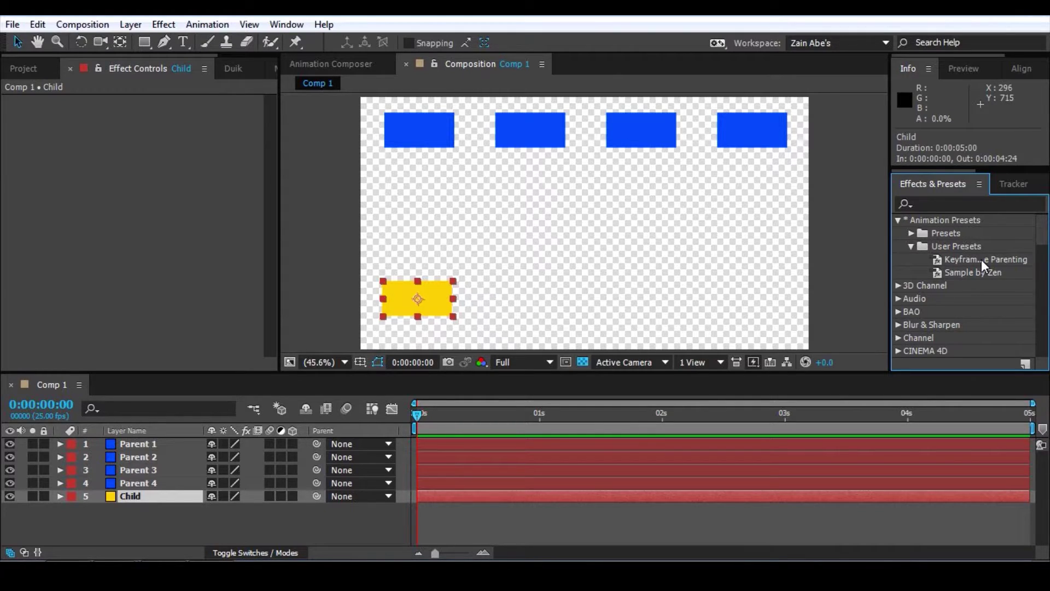
Step: Apply the Keyframe Parenting user preset to the Child layer
double_click(981, 260)
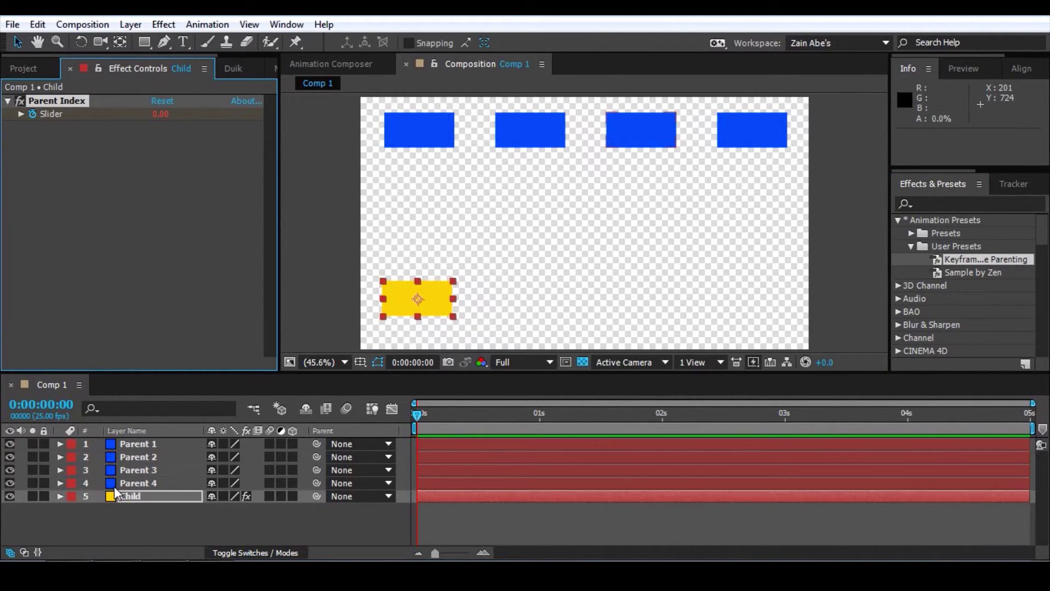
click(79, 177)
click(61, 101)
click(101, 487)
click(125, 494)
Step: Reveal the Child layer's Parent Index effect and all its expressions in the timeline and look through them
key(e)
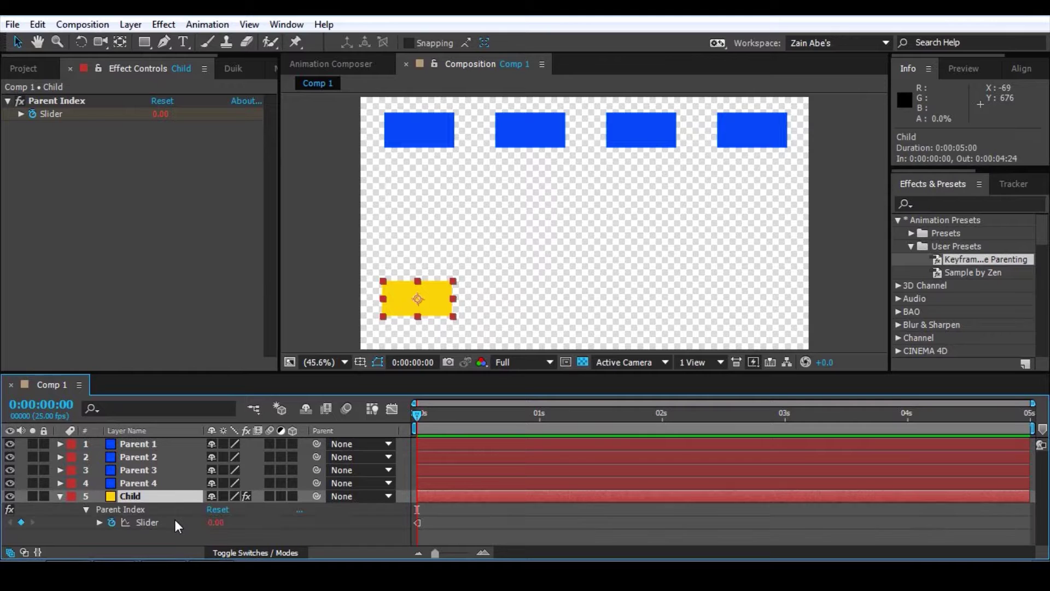
key(e)
key(e)
key(h)
scroll(680, 536, down, 2)
key(v)
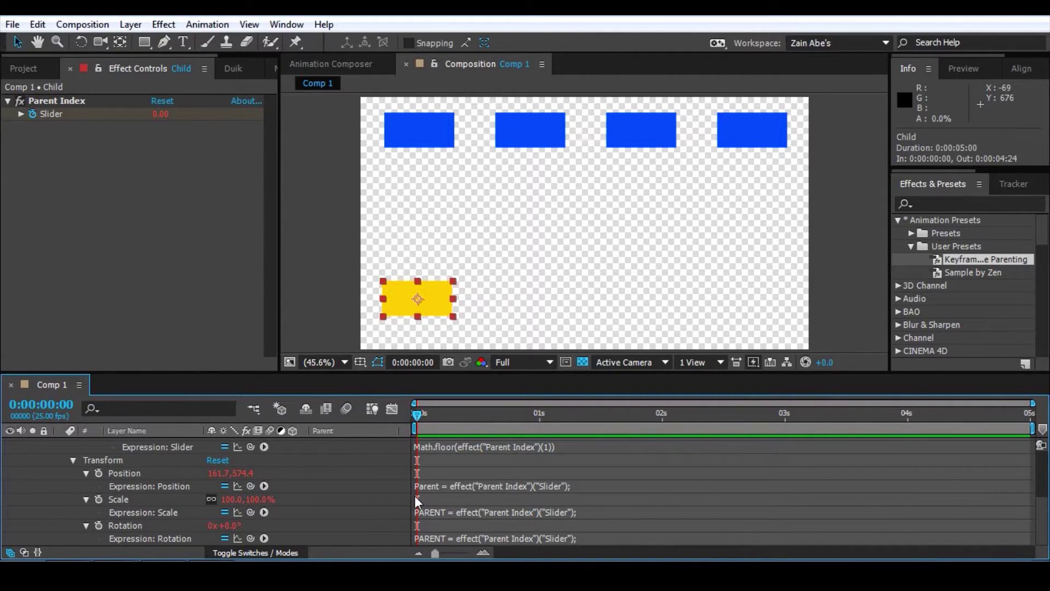
scroll(364, 476, up, 2)
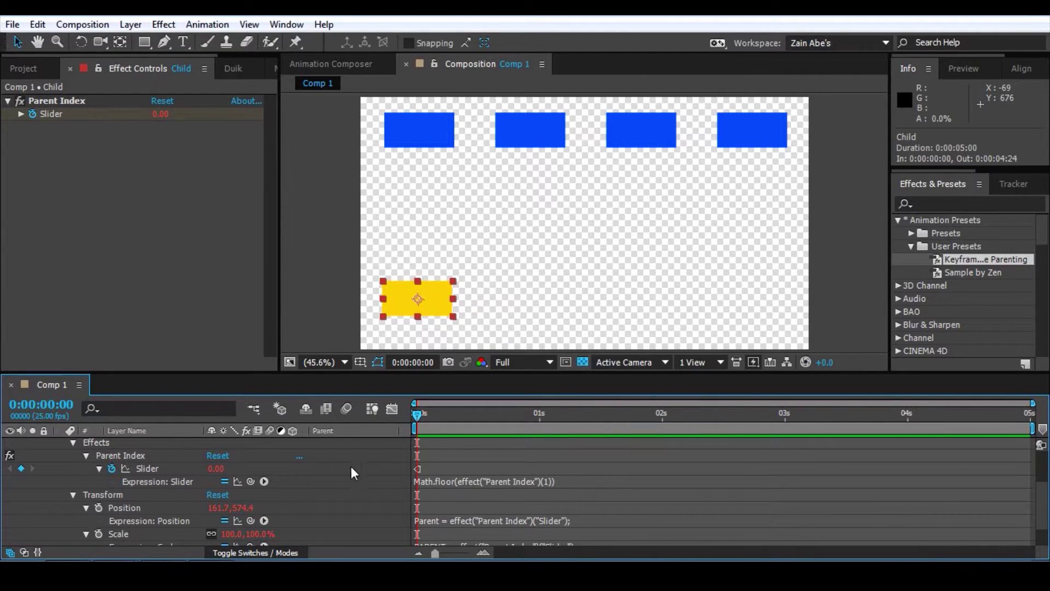
scroll(361, 473, down, 2)
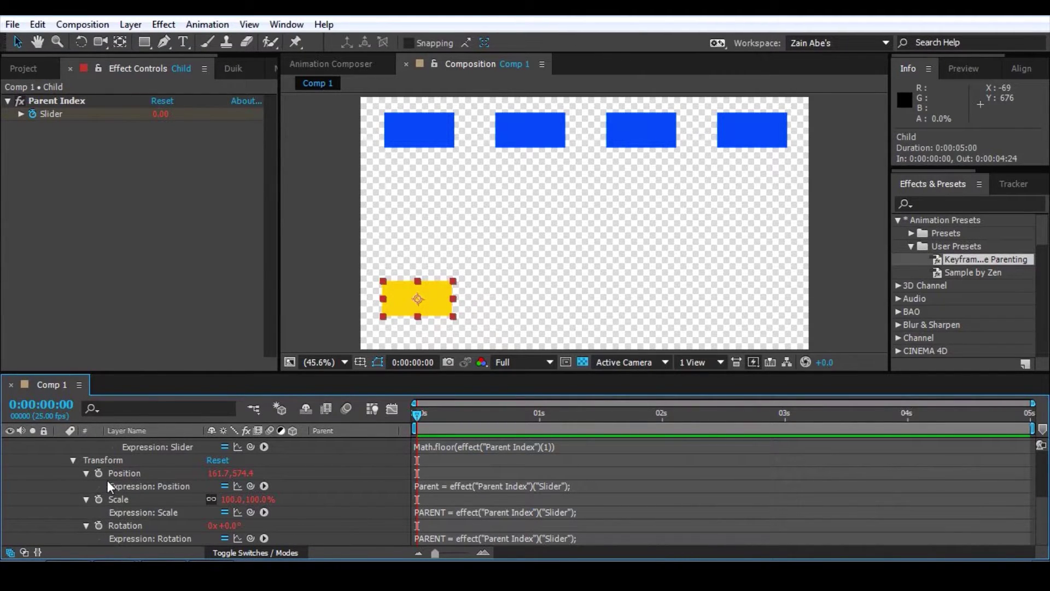
Step: Select the Child layer's Position, Scale and Rotation properties together to point out their expressions, and clear the selection
click(96, 487)
click(125, 473)
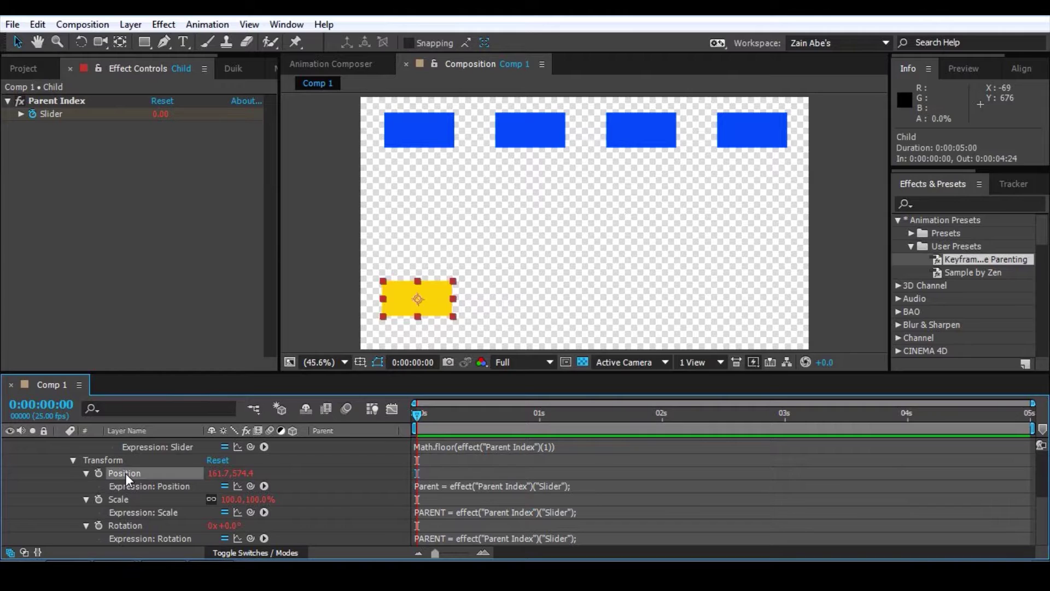
ctrl+click(127, 498)
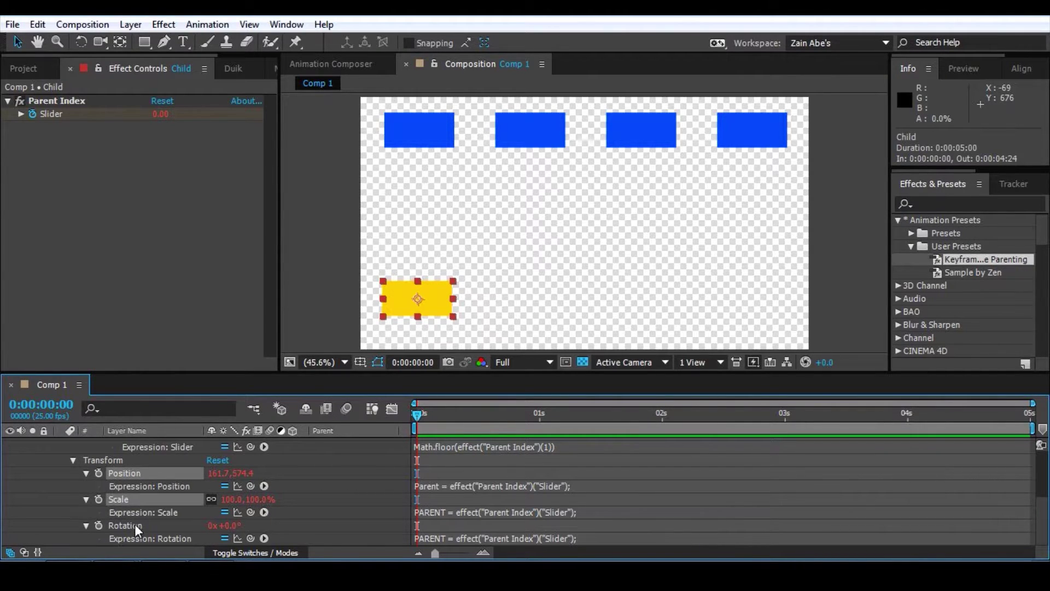
ctrl+click(164, 525)
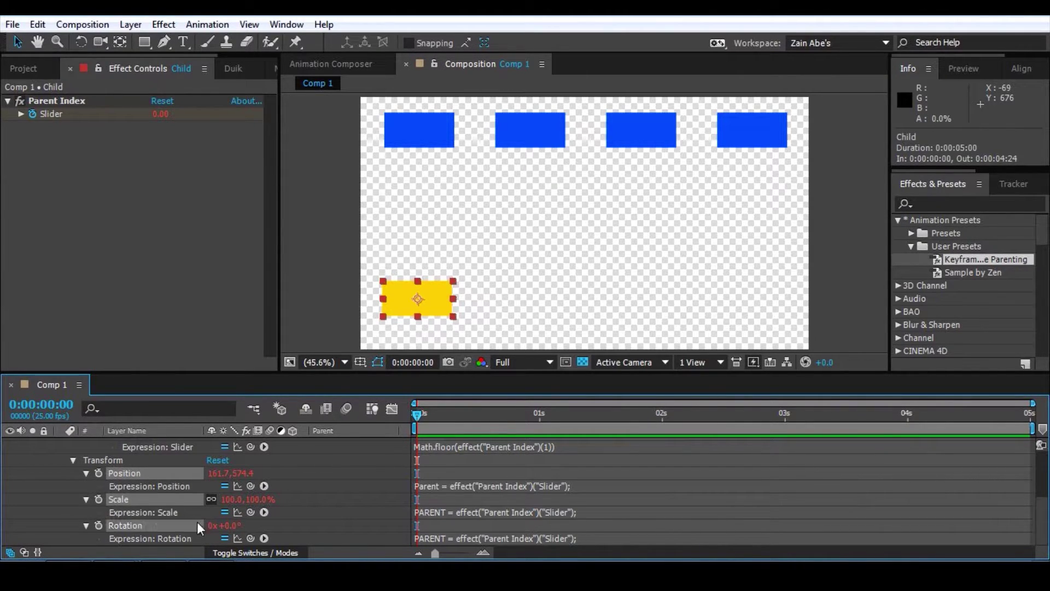
click(330, 500)
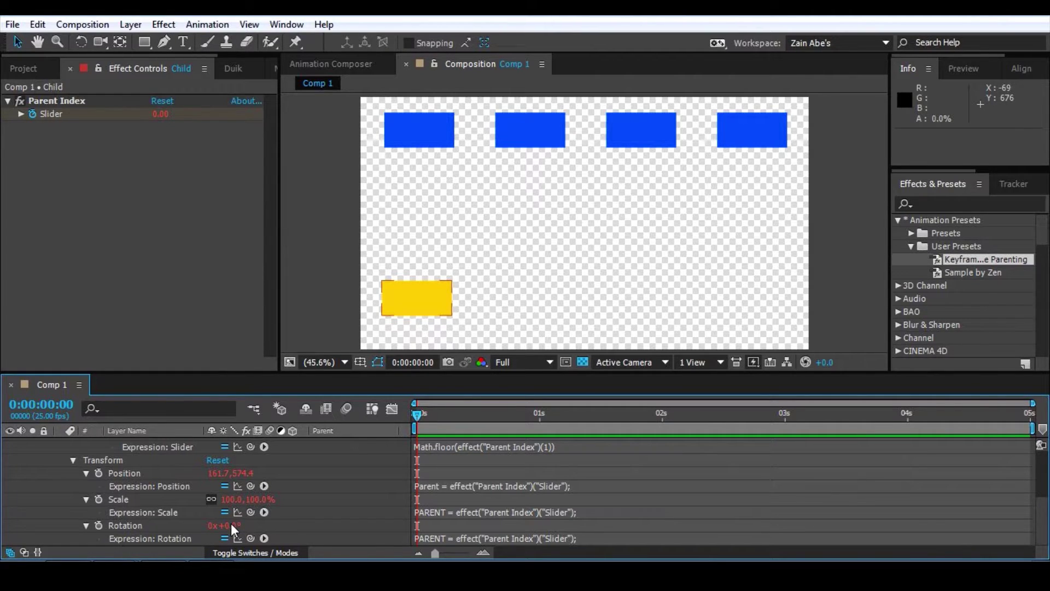
drag(230, 523, 277, 539)
text(0)
key(Return)
Step: Review the Child layer's place in the layer stack and its transform expressions, with the Child layer selected
scroll(276, 526, up, 2)
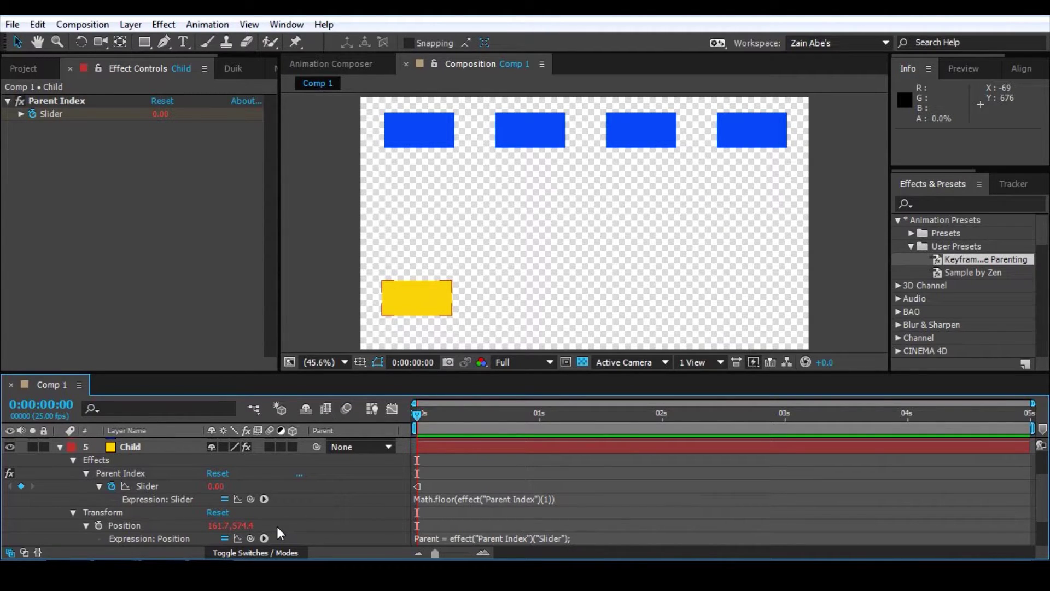
scroll(274, 527, up, 2)
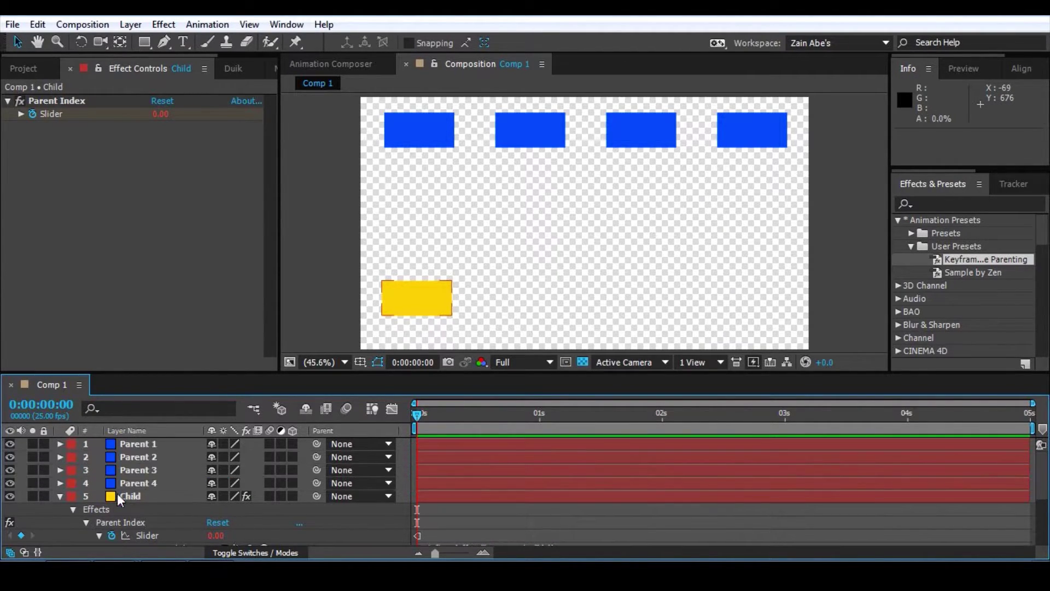
click(139, 497)
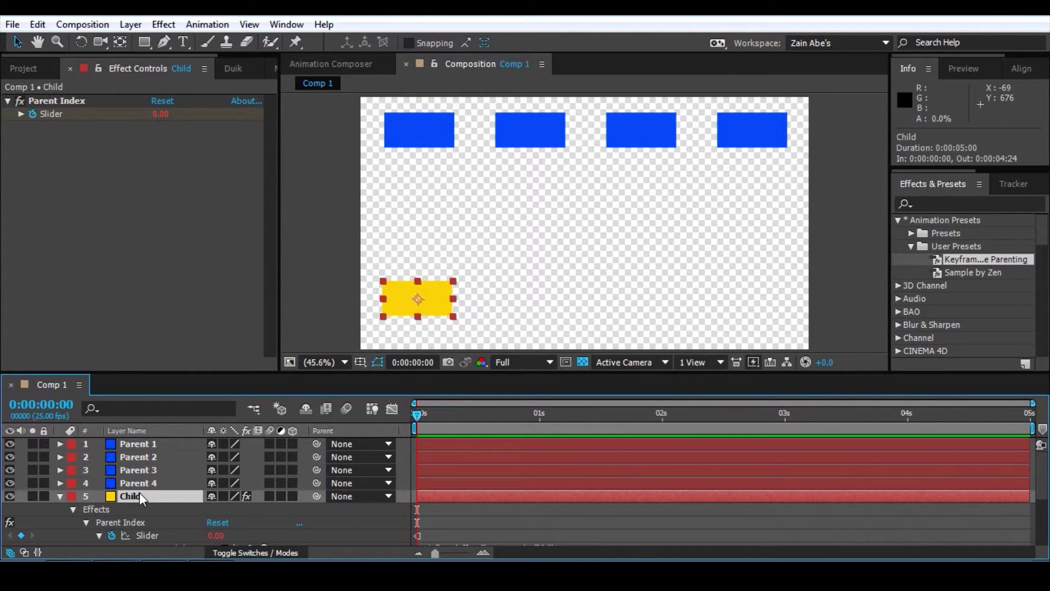
scroll(139, 493, down, 4)
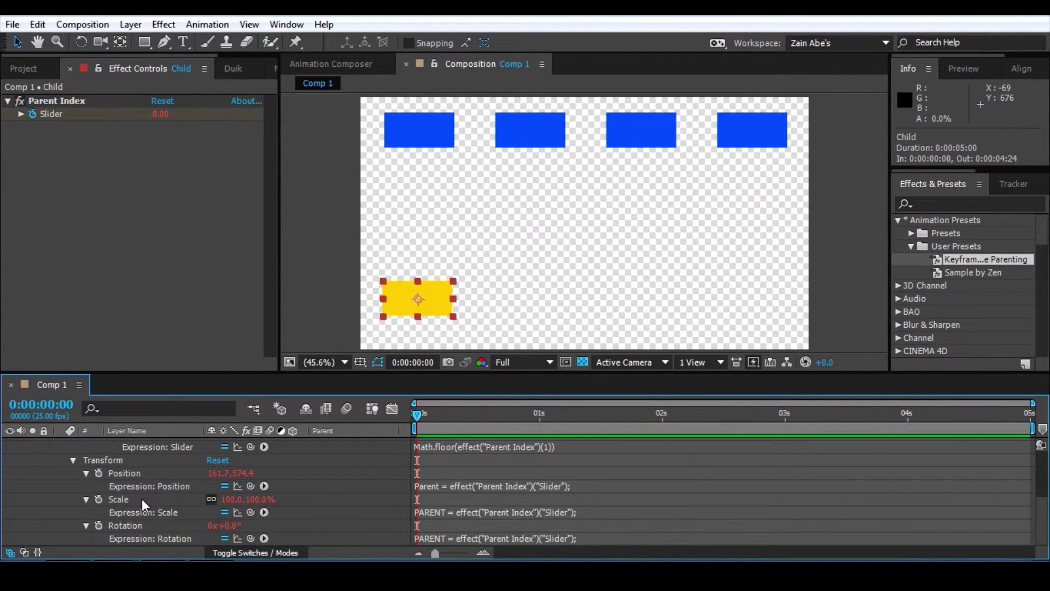
scroll(92, 477, up, 5)
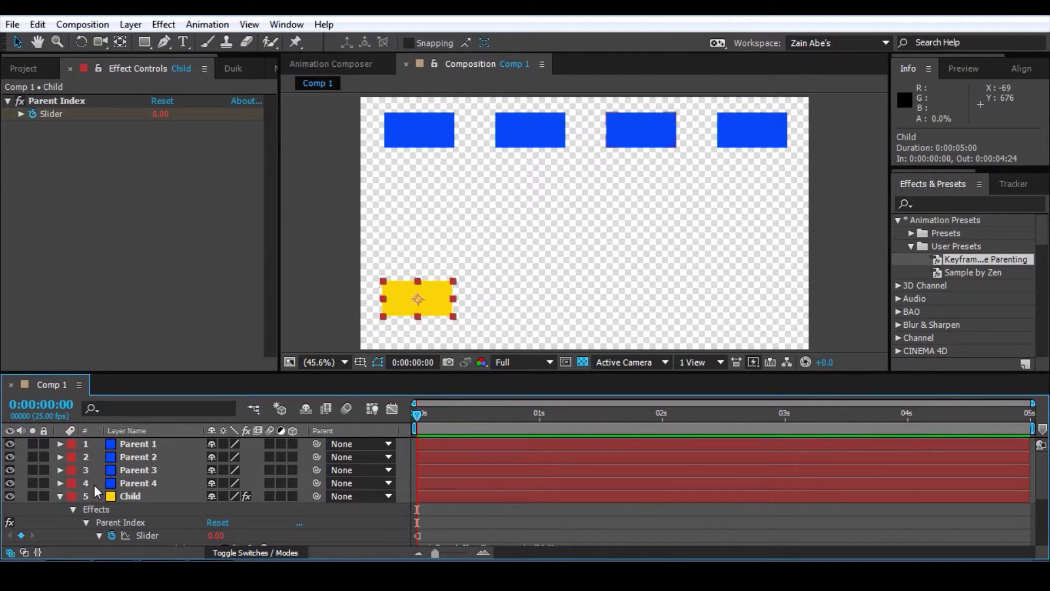
click(128, 497)
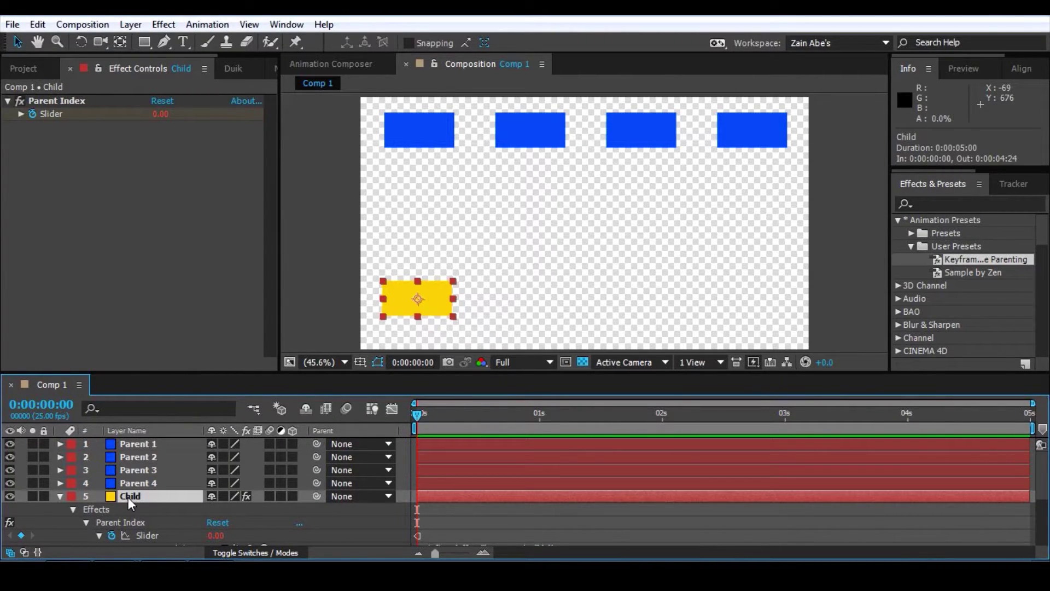
Step: Compare the Parent 2 layer's number in the timeline with the Child layer's Parent Index slider
click(437, 135)
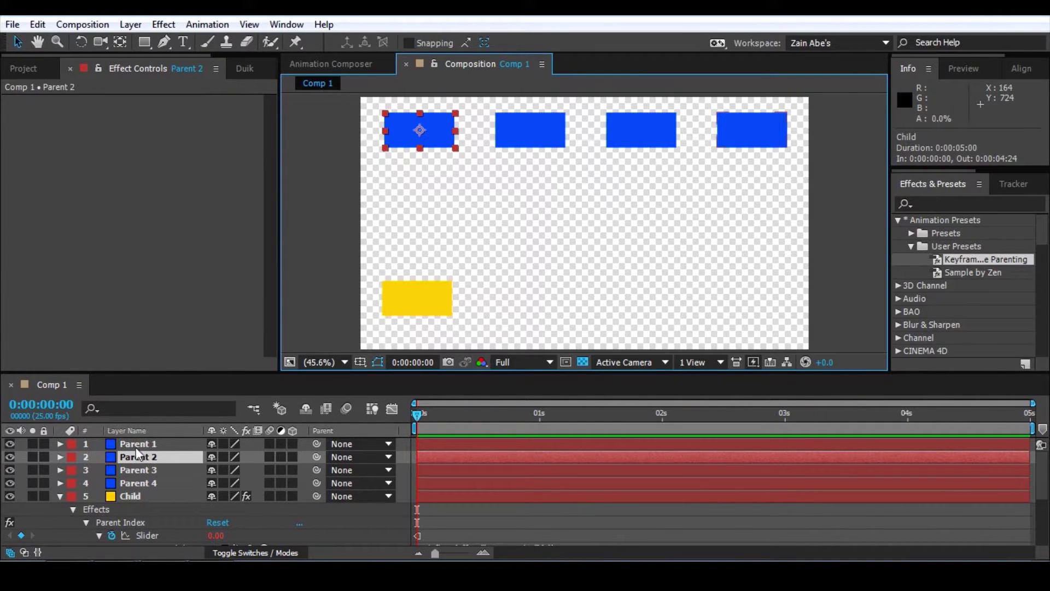
click(97, 464)
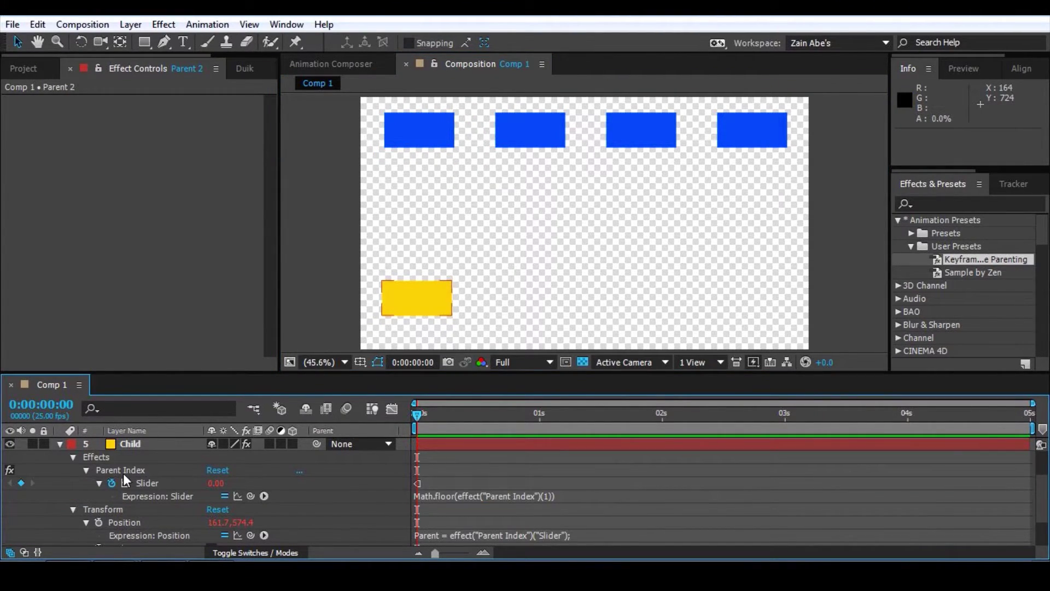
click(127, 444)
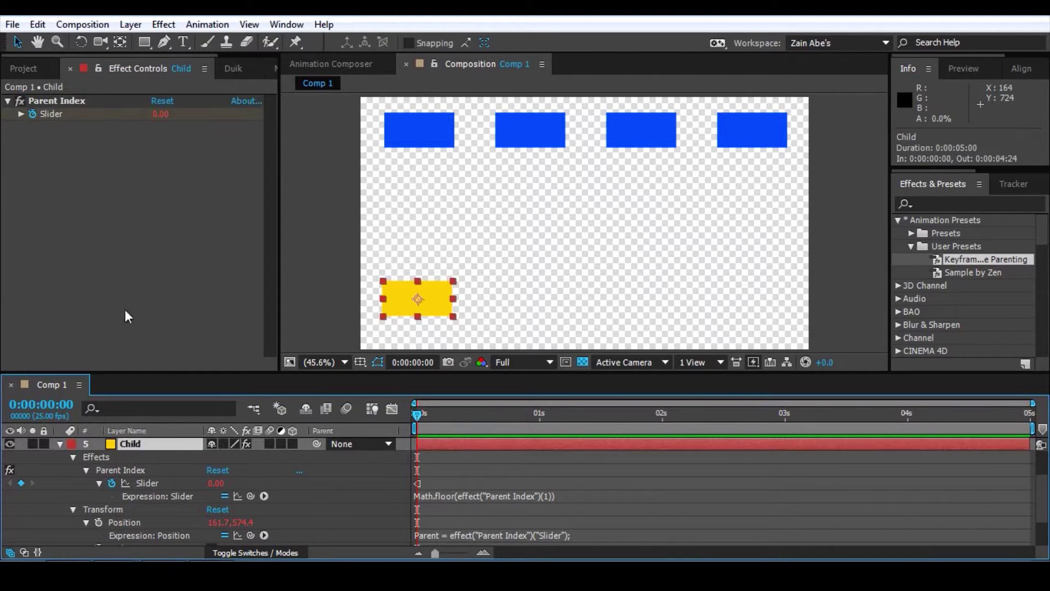
click(163, 114)
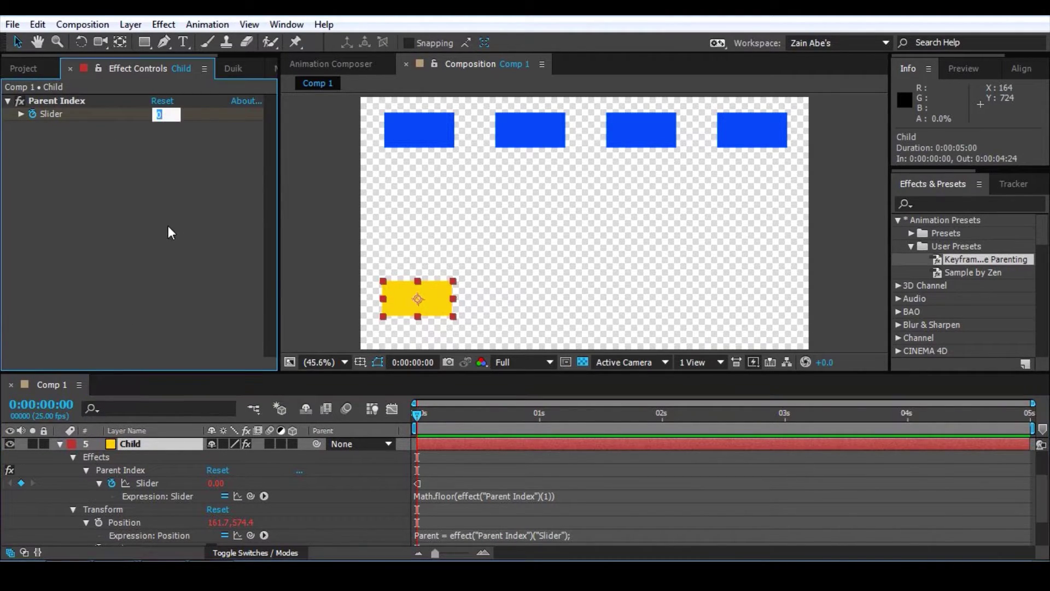
click(93, 447)
scroll(112, 488, up, 3)
click(132, 459)
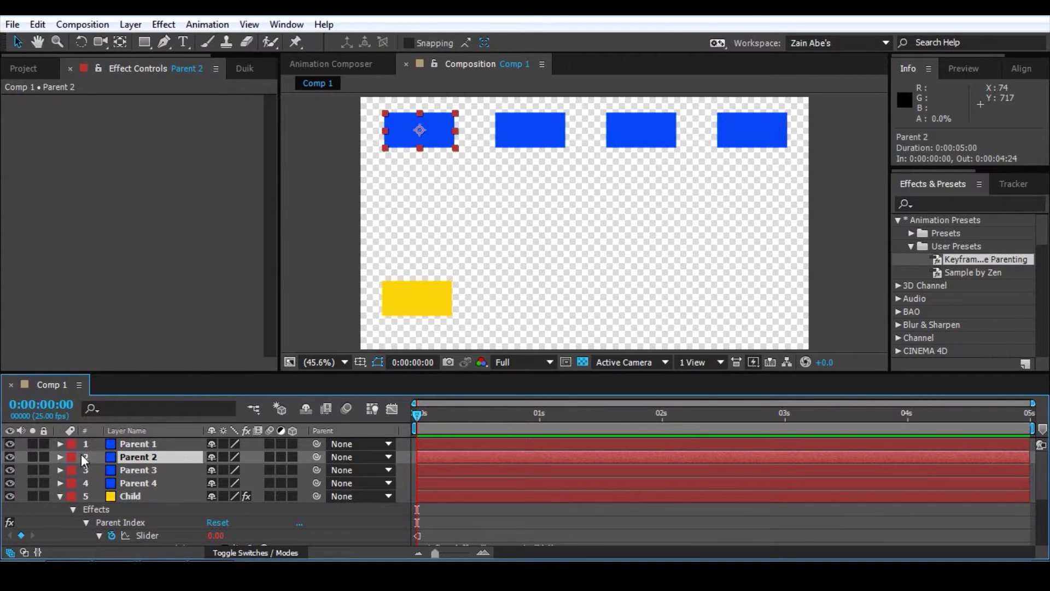
Step: Set the Child layer's Parent Index slider to 2
scroll(114, 475, down, 2)
click(173, 456)
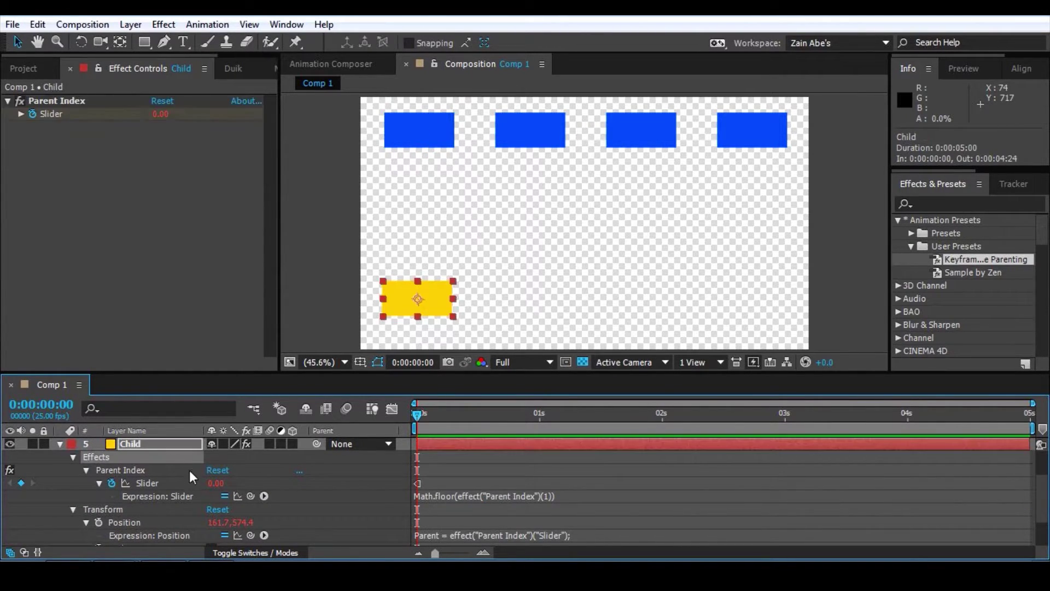
click(59, 484)
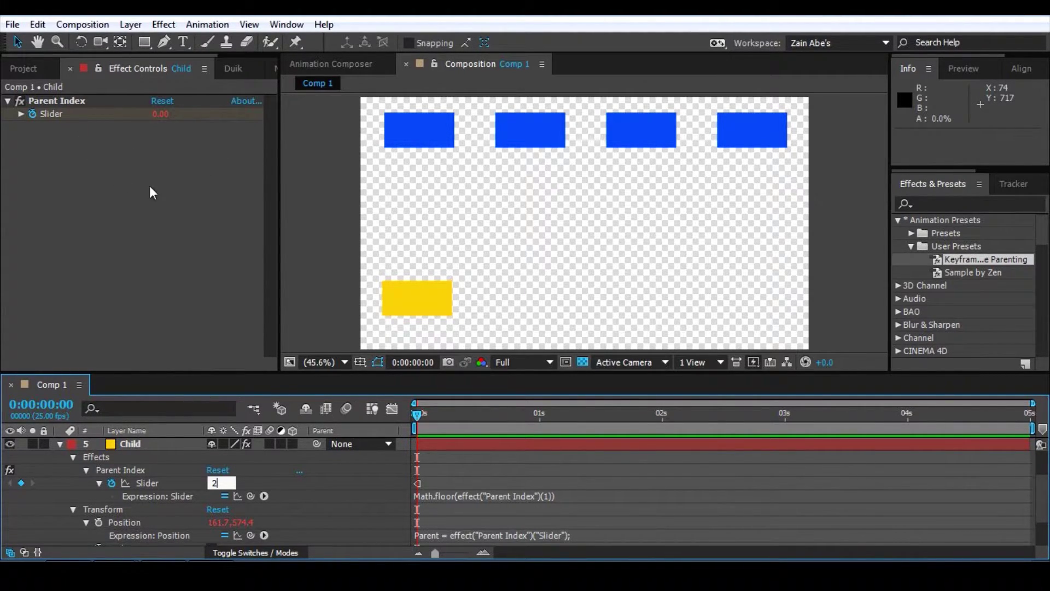
click(171, 456)
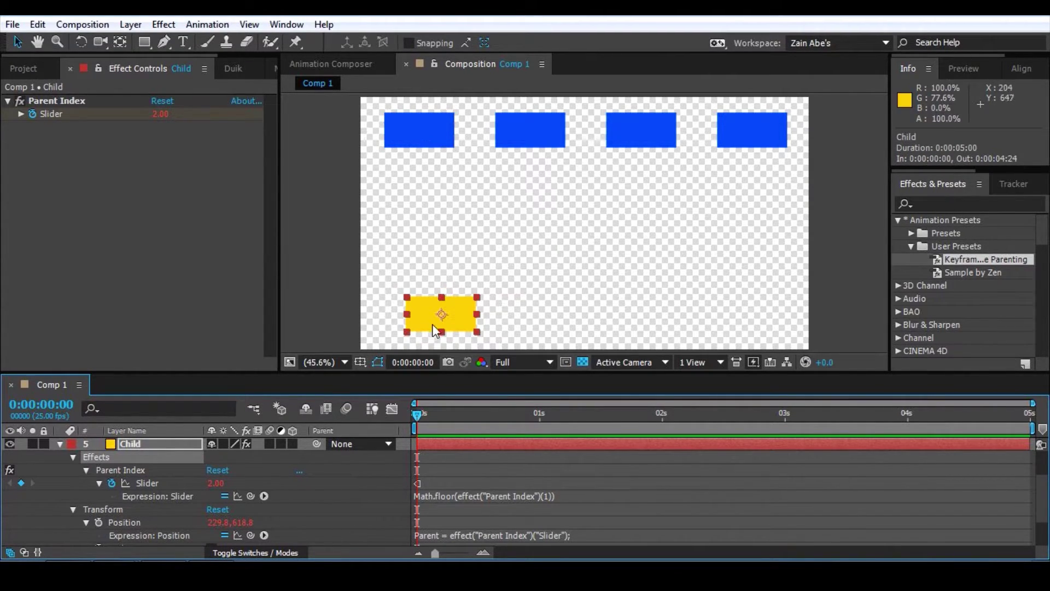
Step: Undo and redo the Parent Index slider change to compare the yellow Child rectangle's position
click(383, 421)
key(ctrl+z)
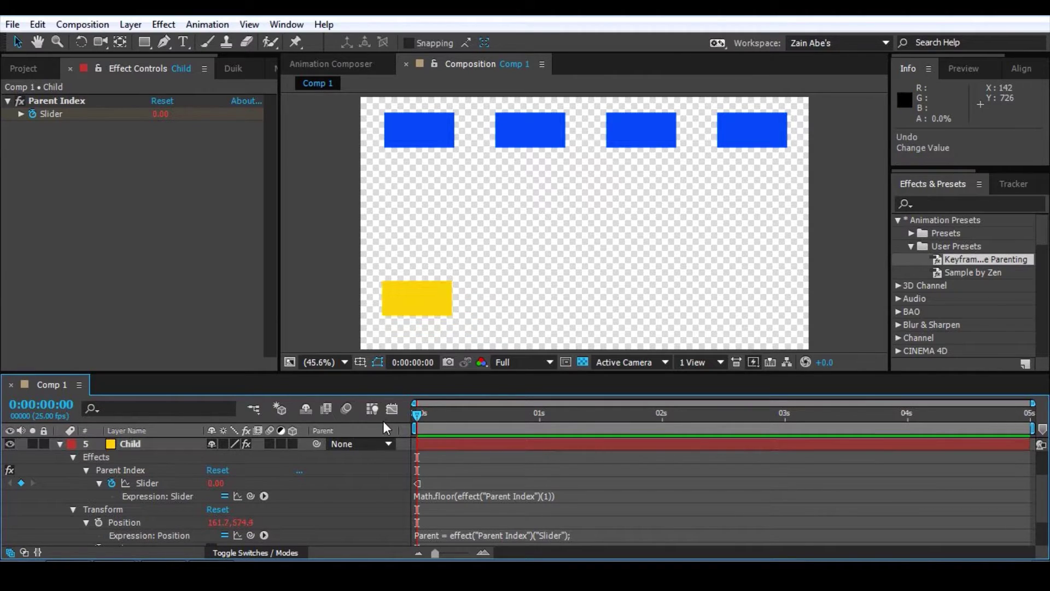
click(426, 304)
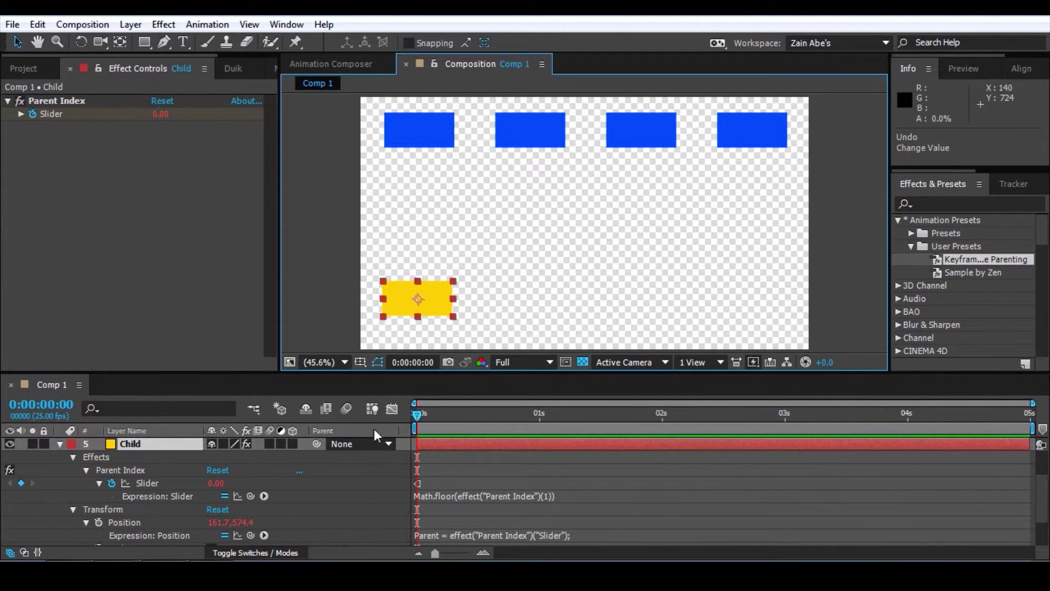
key(ctrl+shift+z)
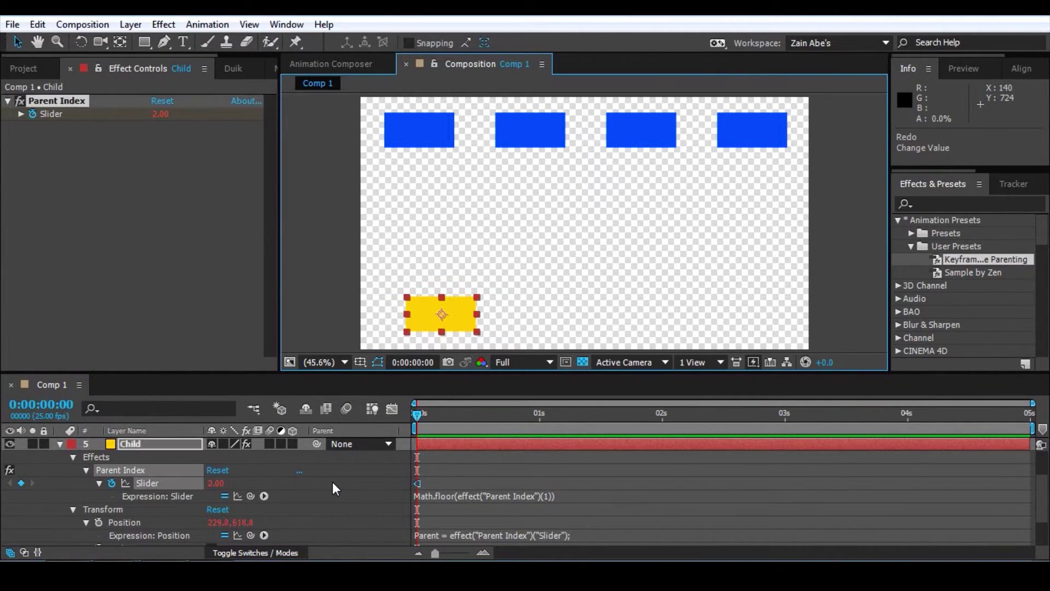
Step: Examine the Child layer's Position value in relation to the Parent 2 rectangle
click(232, 484)
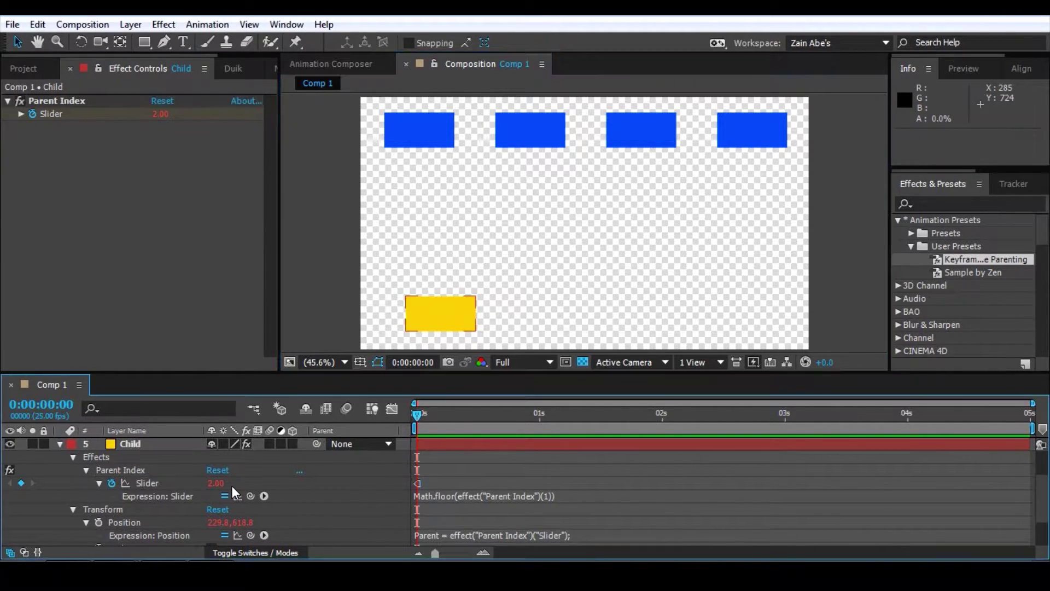
click(436, 317)
scroll(235, 519, down, 3)
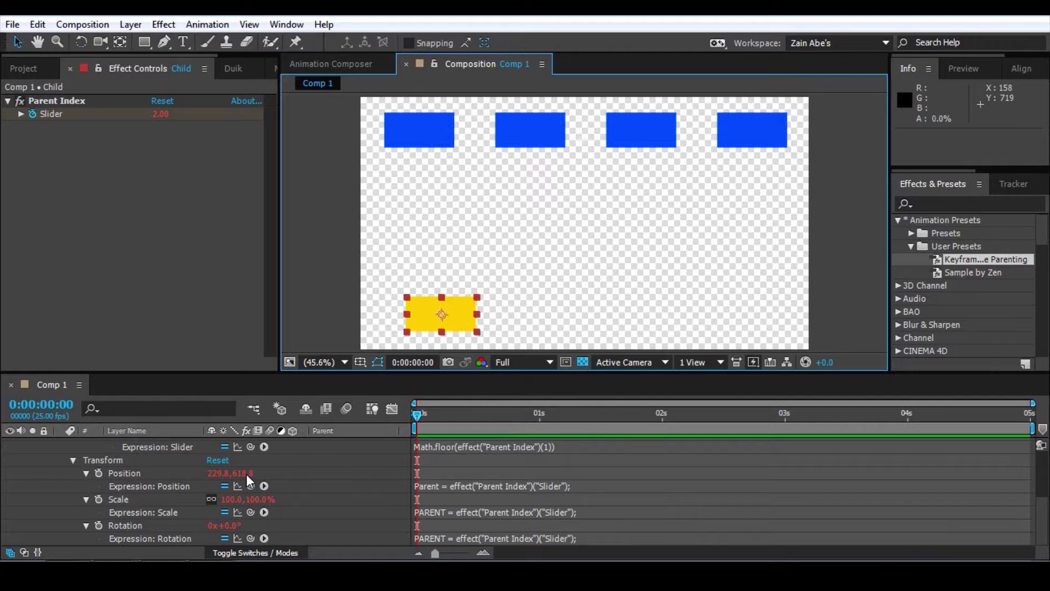
click(425, 122)
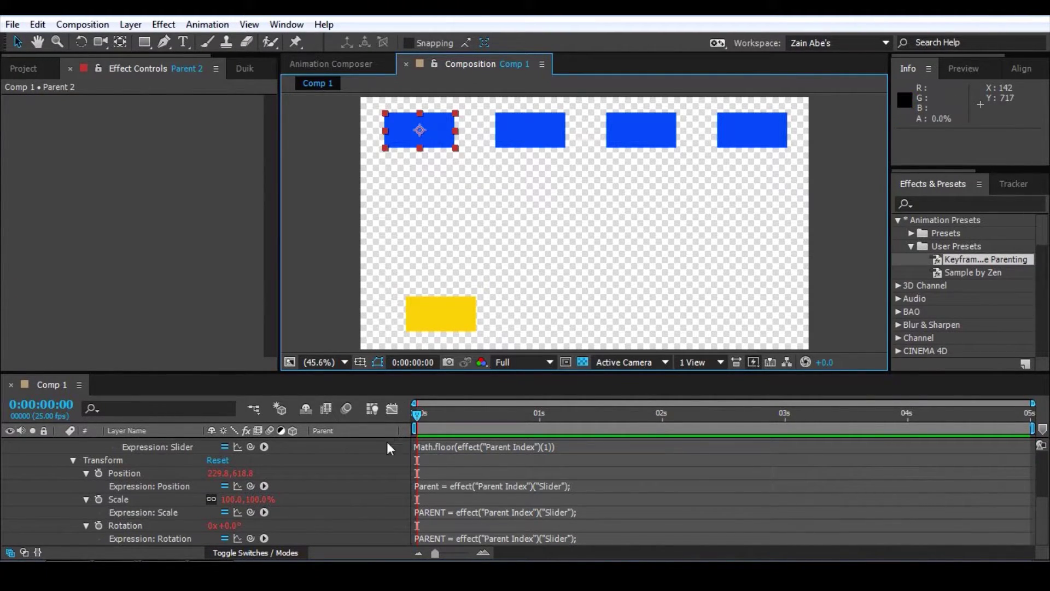
click(281, 476)
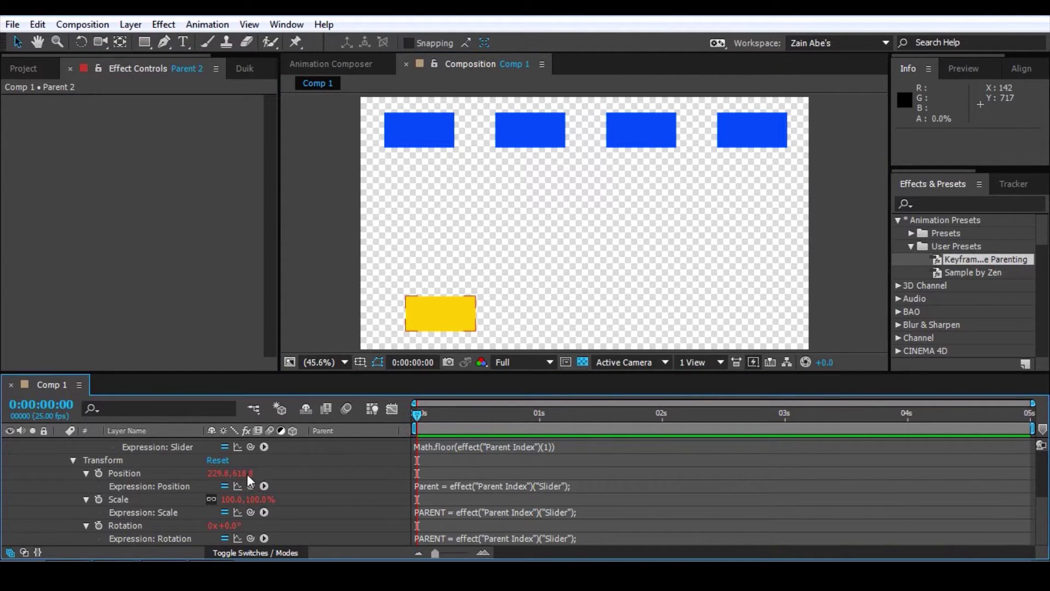
Step: Toggle the Parent Index slider change with undo and redo, leave it undone, and deselect the Child layer
drag(424, 314, 401, 300)
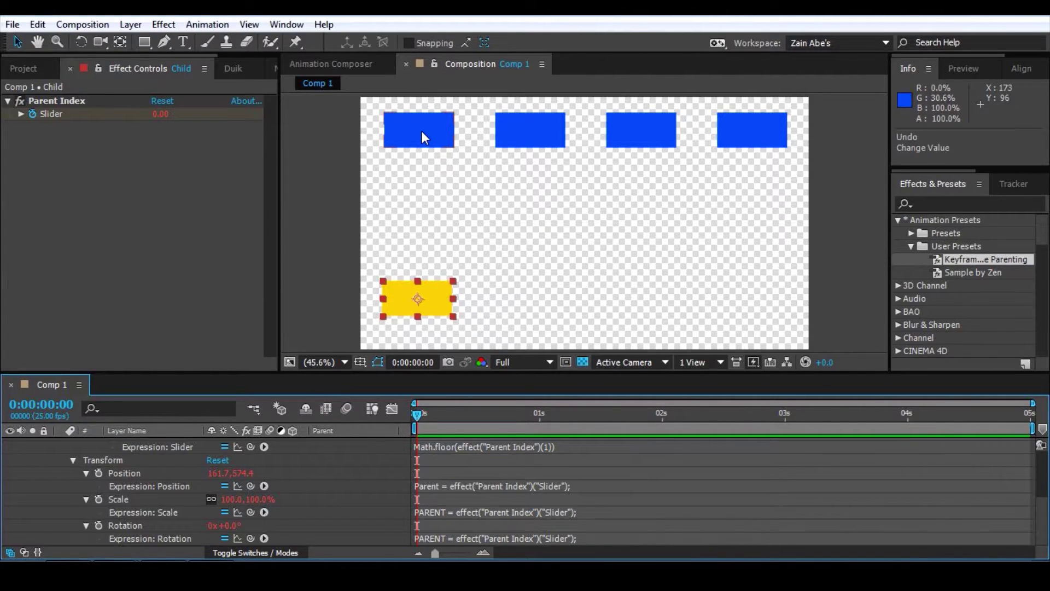
key(ctrl+z)
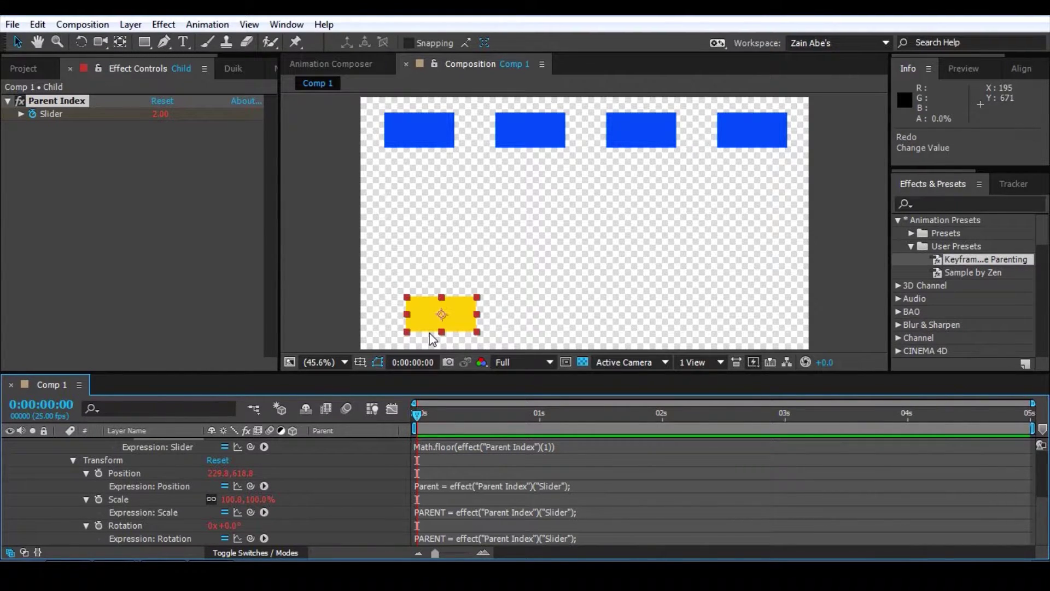
key(ctrl+shift+z)
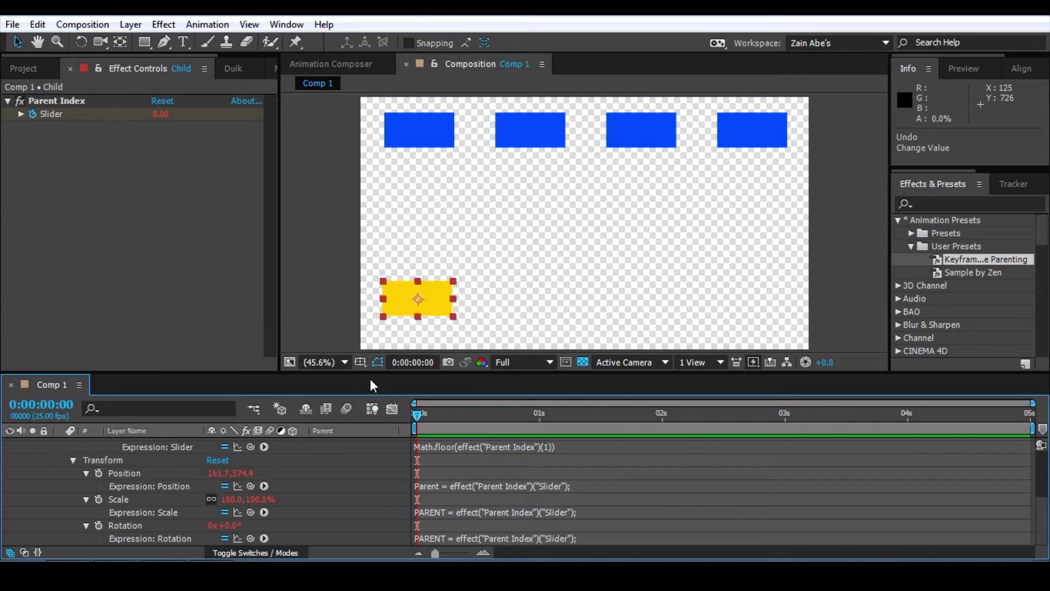
click(61, 473)
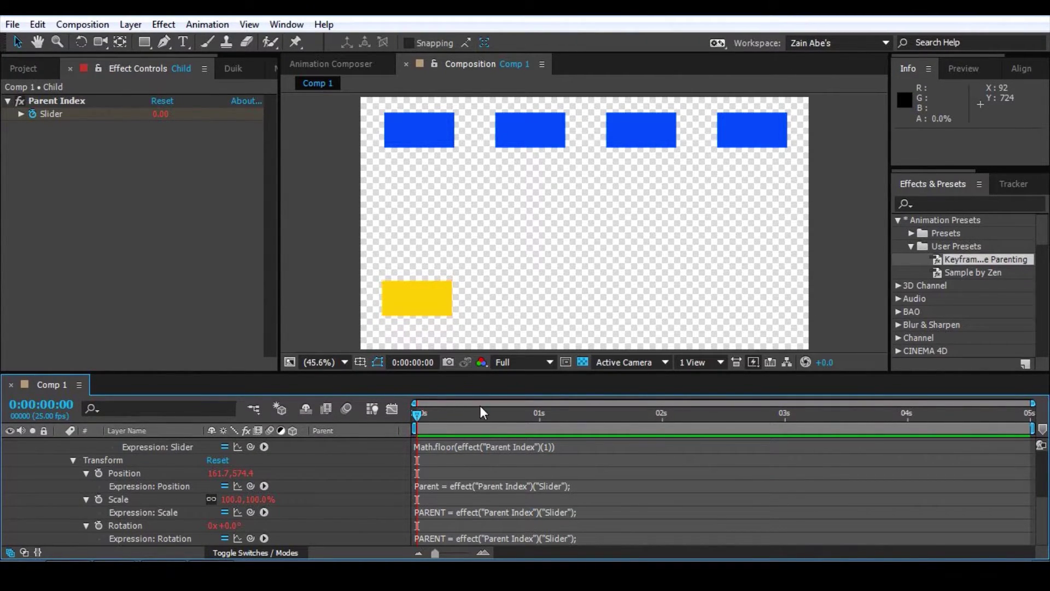
click(451, 361)
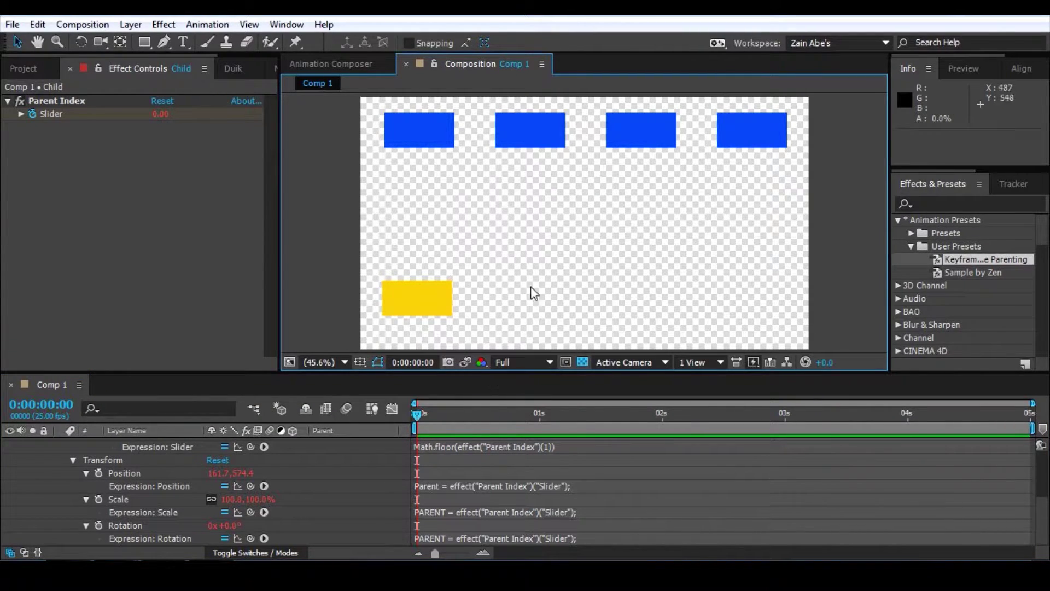
Step: Show the rulers and place a horizontal and a vertical guide crossing at the Child rectangle's anchor point
scroll(124, 482, up, 2)
click(131, 447)
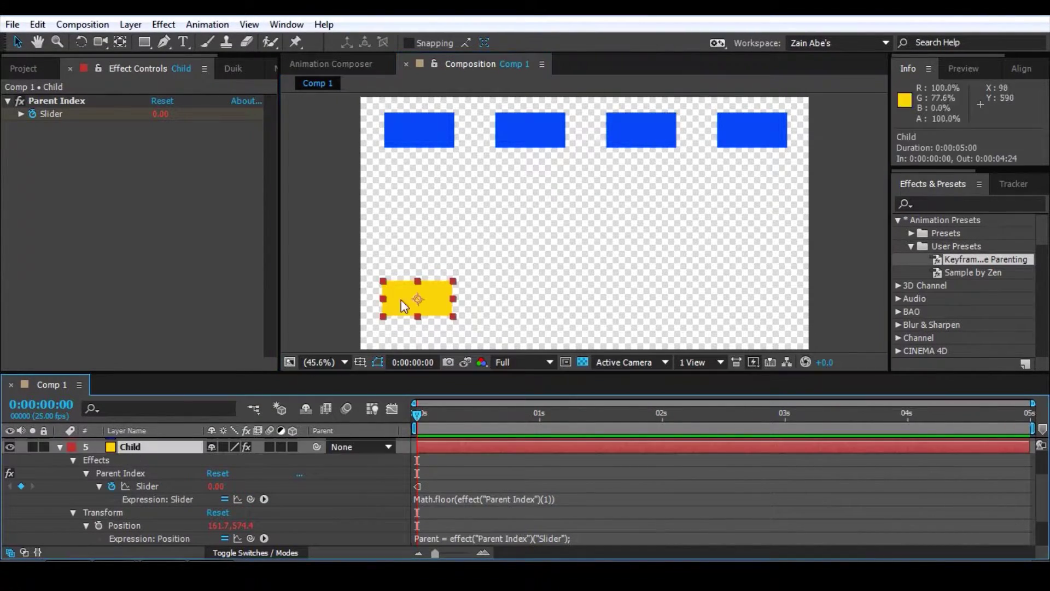
key(ctrl+r)
drag(451, 96, 486, 302)
drag(291, 269, 430, 317)
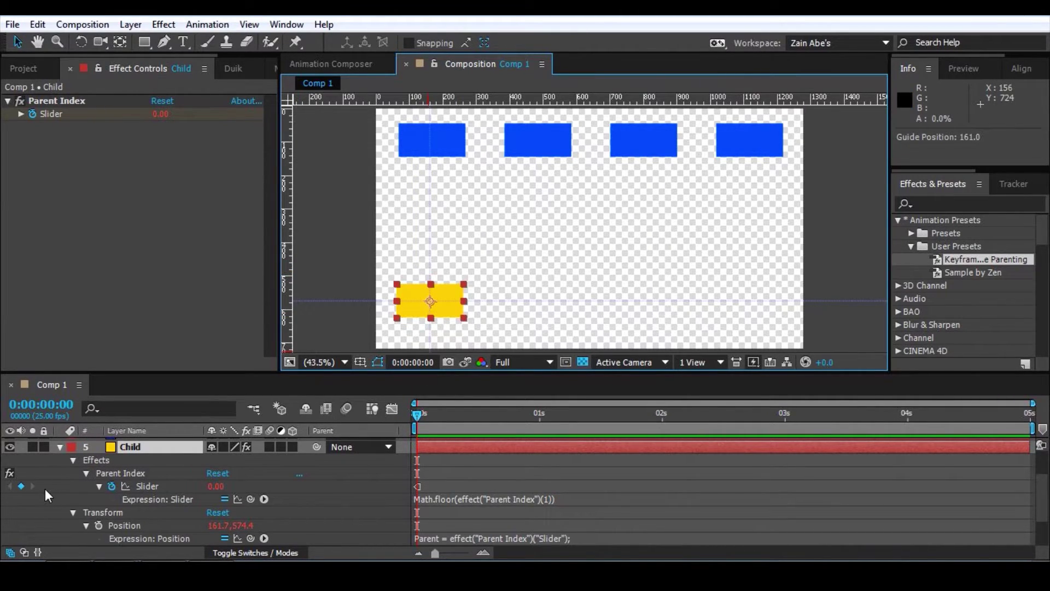
Step: Set the Child layer's Parent Index slider to 2
click(78, 488)
click(216, 487)
text(2)
key(Return)
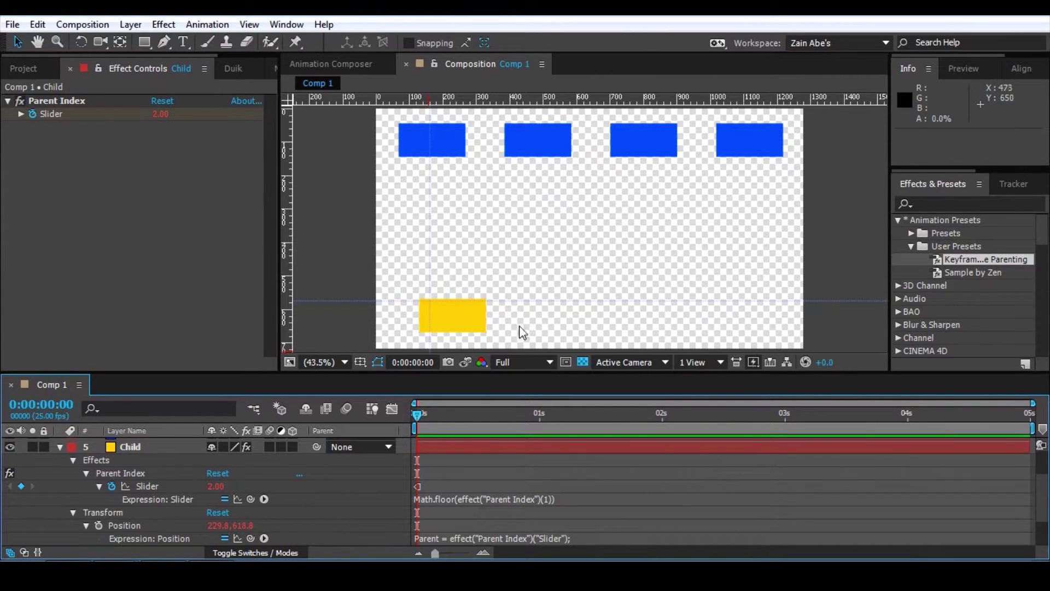
Step: Move the yellow Child rectangle back so its center sits on the guide intersection, at about 161, 575, and deselect it
drag(478, 325, 464, 315)
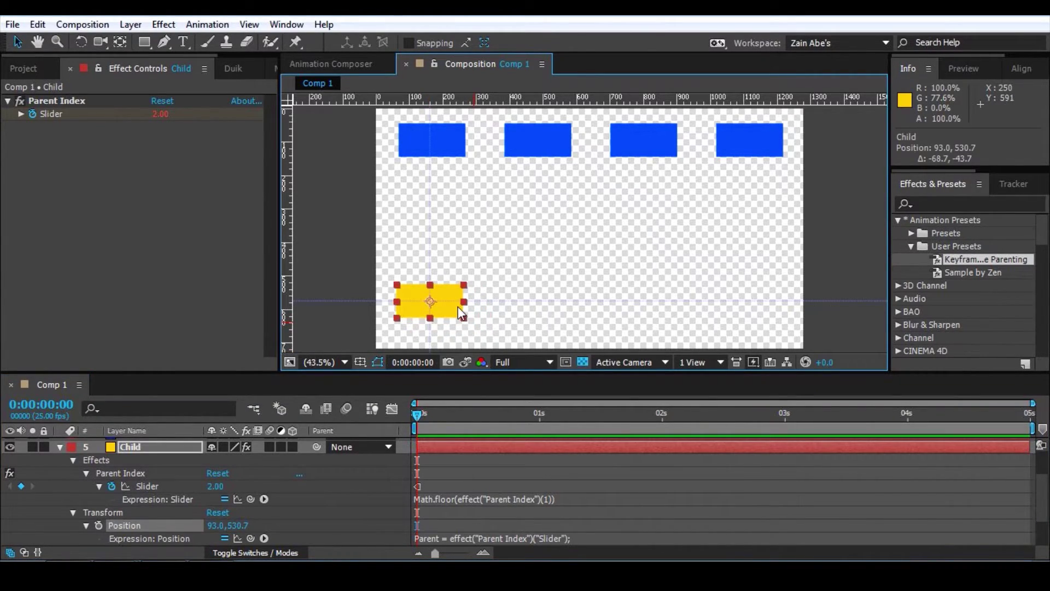
click(64, 494)
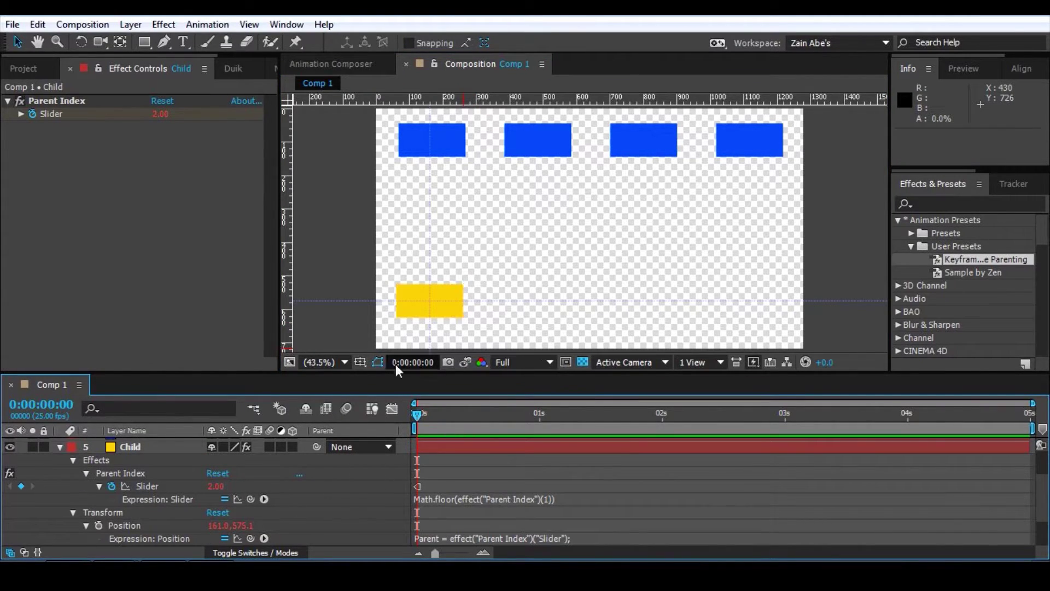
scroll(175, 525, down, 2)
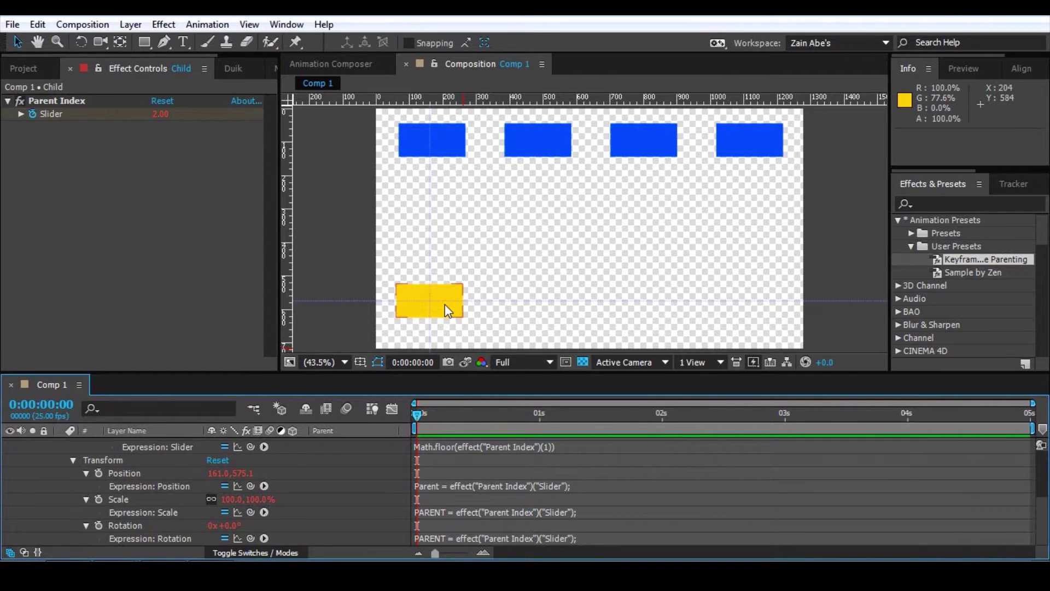
scroll(275, 490, up, 2)
click(462, 298)
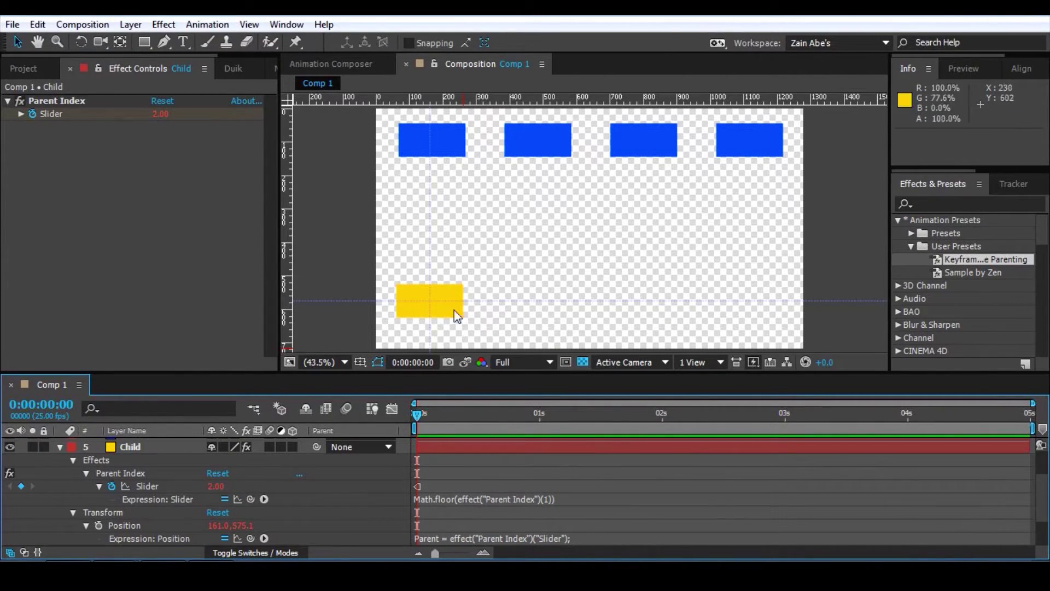
click(468, 362)
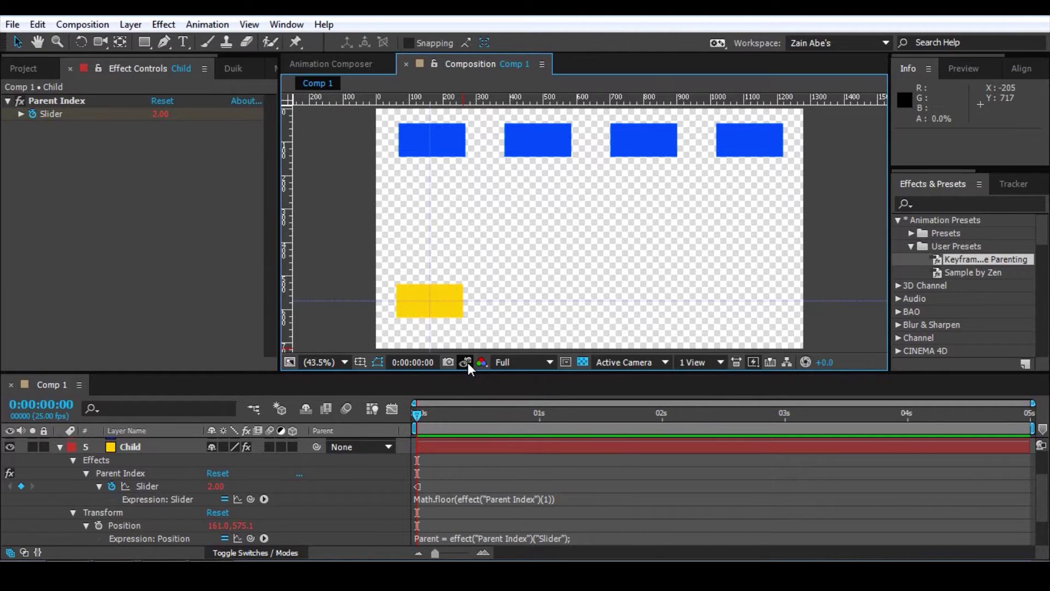
Step: Hide the rulers and remove both guides from the composition
key(ctrl+r)
drag(485, 299, 502, 85)
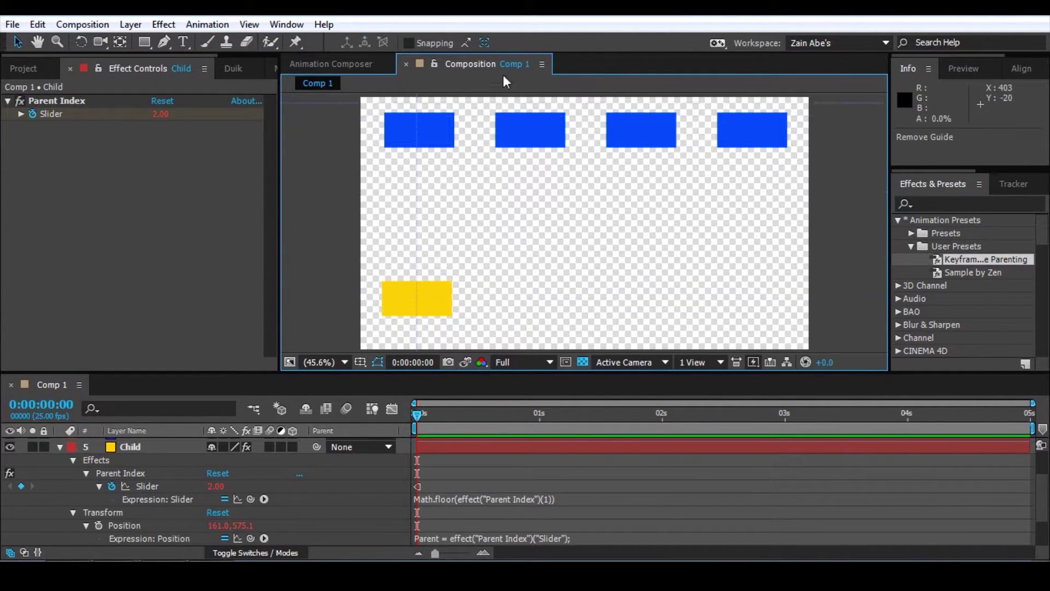
click(91, 448)
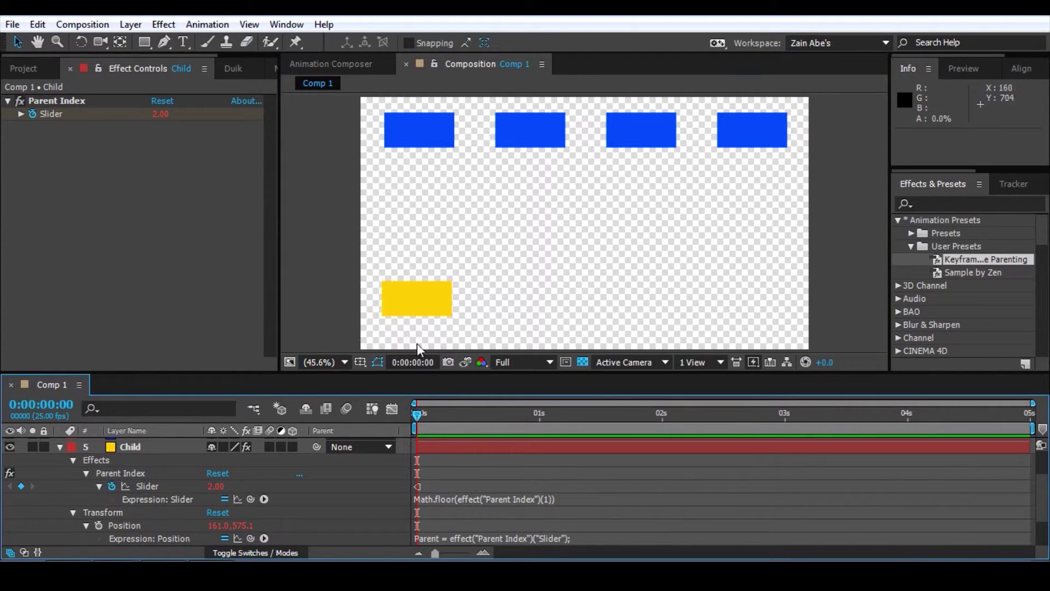
Step: Try moving the Parent 2 rectangle sideways, toggling the change with undo and redo to compare the Child's position
click(422, 296)
click(419, 132)
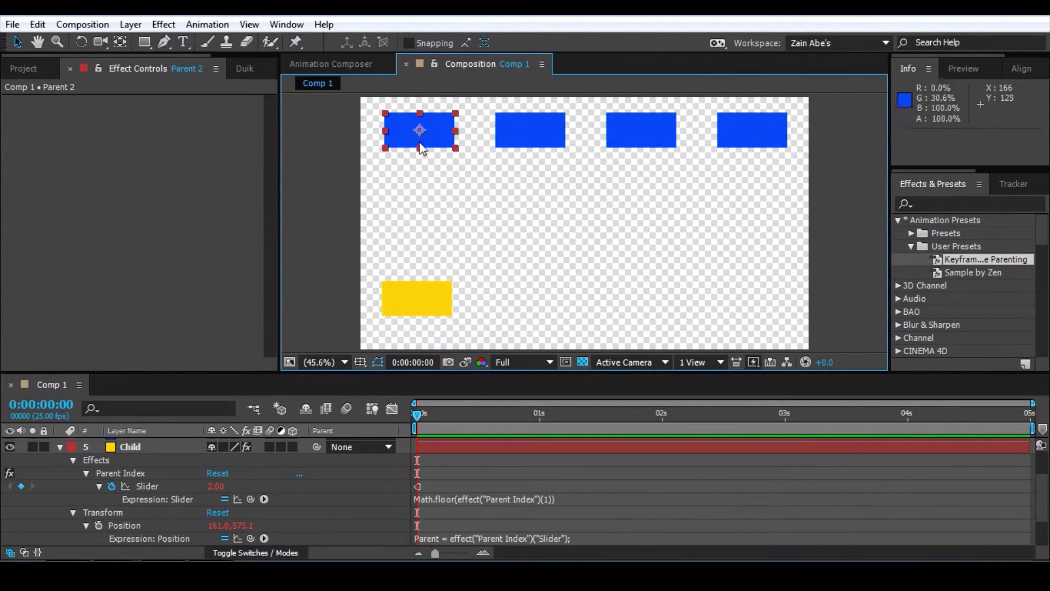
click(462, 462)
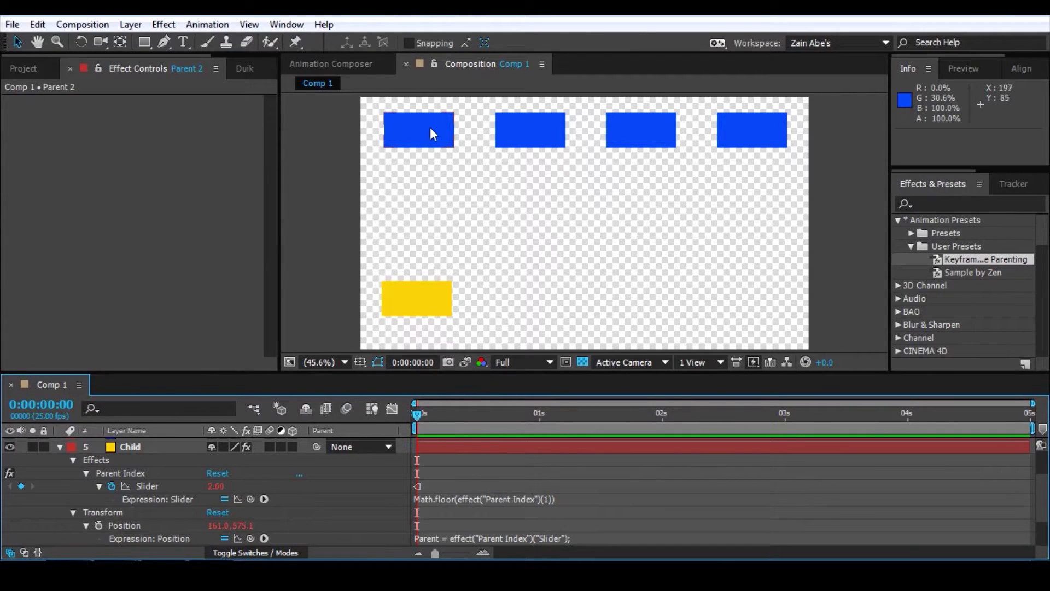
drag(420, 132, 550, 139)
key(ctrl+z)
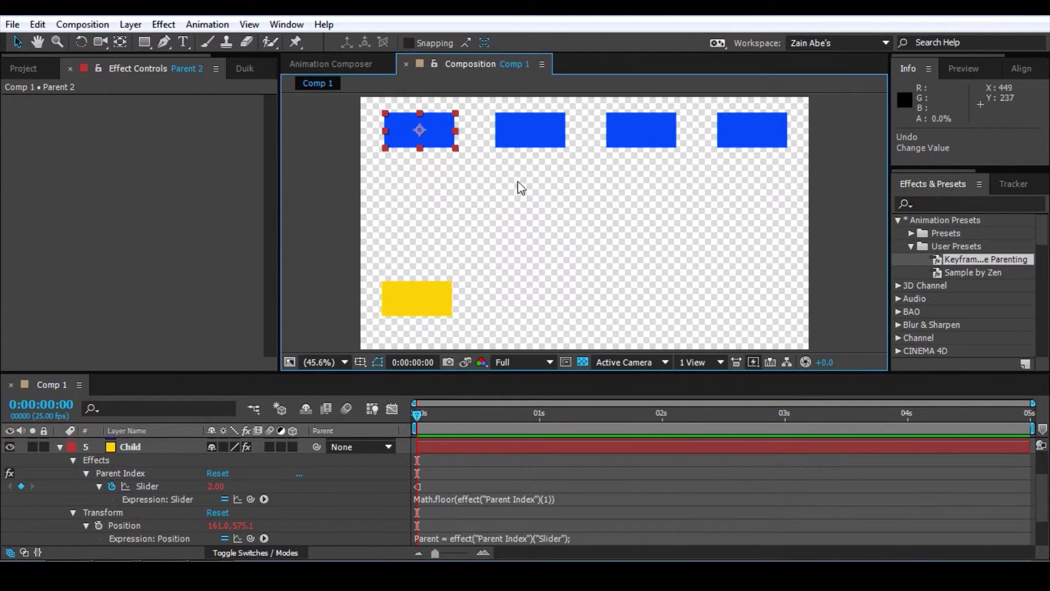
key(ctrl+shift+z)
key(ctrl+z)
key(ctrl+shift+z)
Step: Rotate the Parent 2 layer back and forth in 10° increments to test the Child's rotation, returning it to 0°
key(shift+KP_Subtract)
key(shift+KP_Add)
key(shift+KP_Add)
key(shift+KP_Add)
key(shift+KP_Add)
key(shift+KP_Subtract)
key(shift+KP_Add)
key(shift+KP_Subtract)
key(shift+KP_Subtract)
key(shift+KP_Subtract)
key(shift+KP_Subtract)
key(shift+KP_Subtract)
key(shift+KP_Subtract)
key(shift+KP_Add)
key(shift+KP_Add)
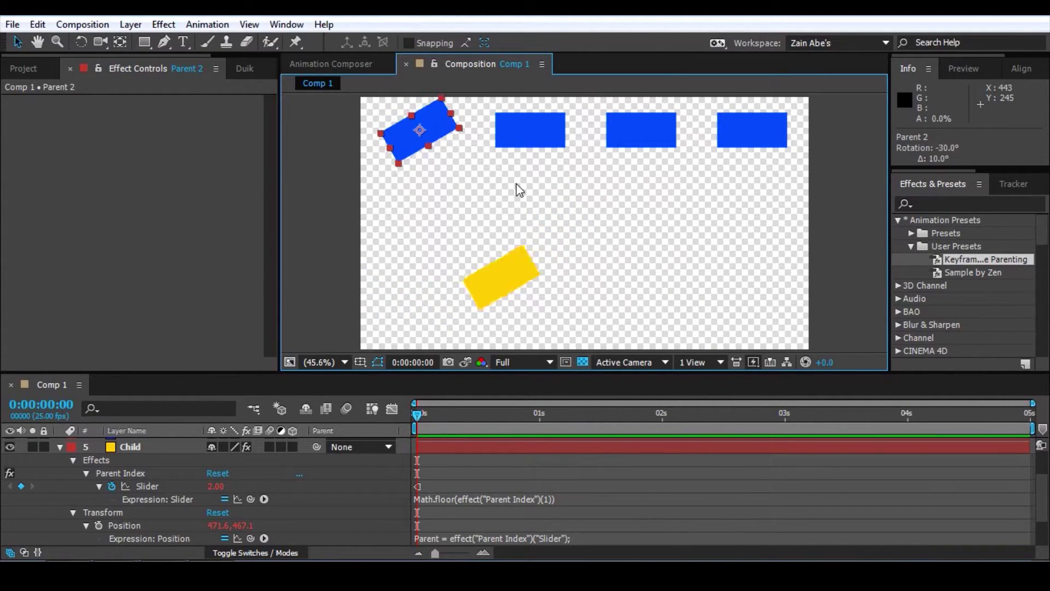
key(shift+KP_Add)
key(shift+KP_Add)
key(shift+KP_Add)
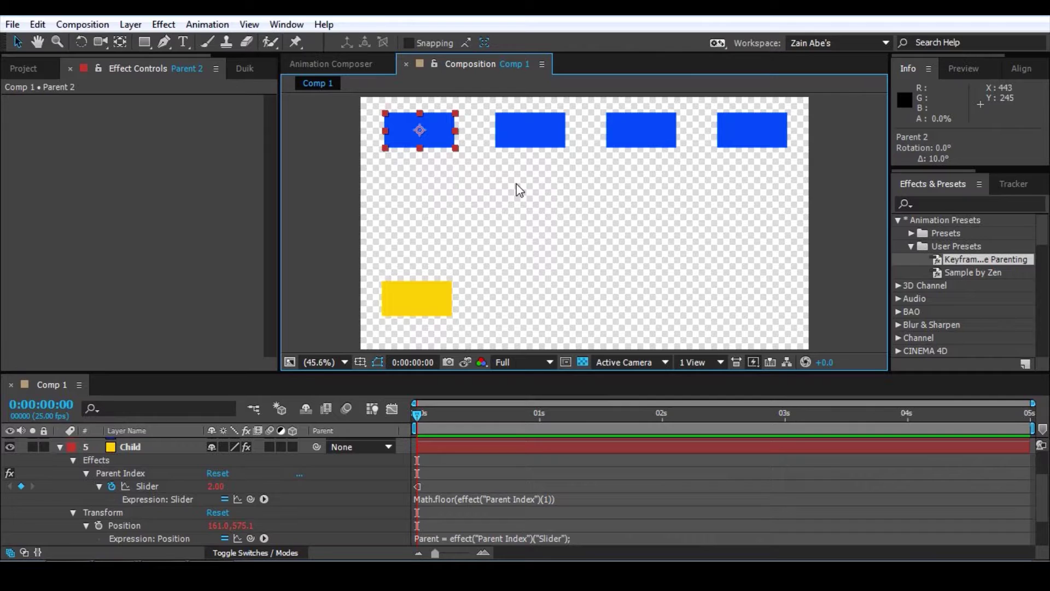
Step: Scale the Parent 2 rectangle down and up by its corner to test the Child's scaling, ending at about 69%, 104%
click(126, 447)
scroll(160, 473, up, 2)
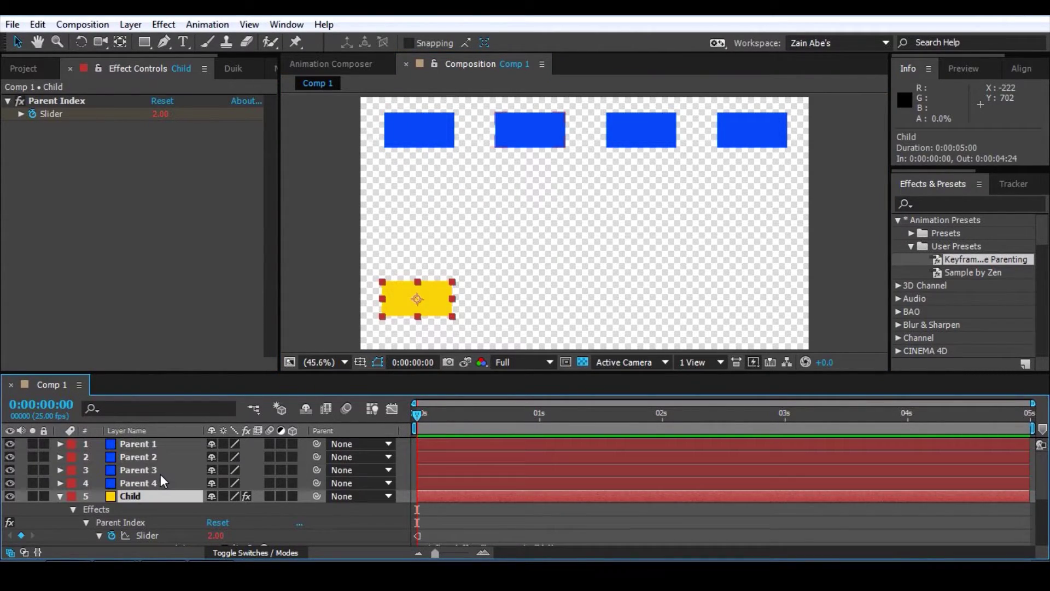
click(137, 459)
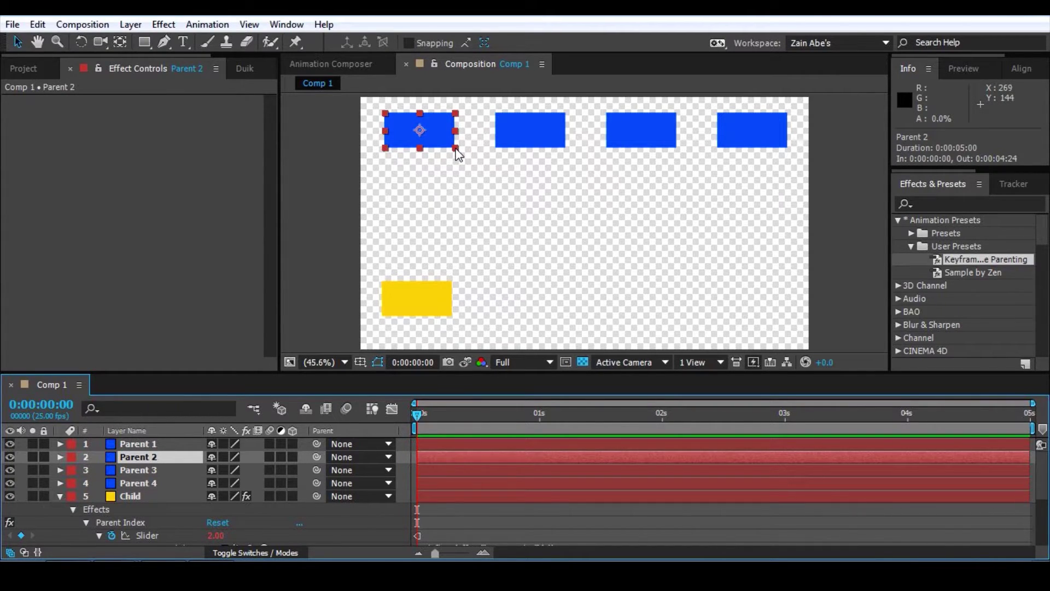
mouse_move(456, 149)
mouse_down()
mouse_move(470, 161)
mouse_move(436, 138)
mouse_move(448, 163)
mouse_move(445, 146)
mouse_up()
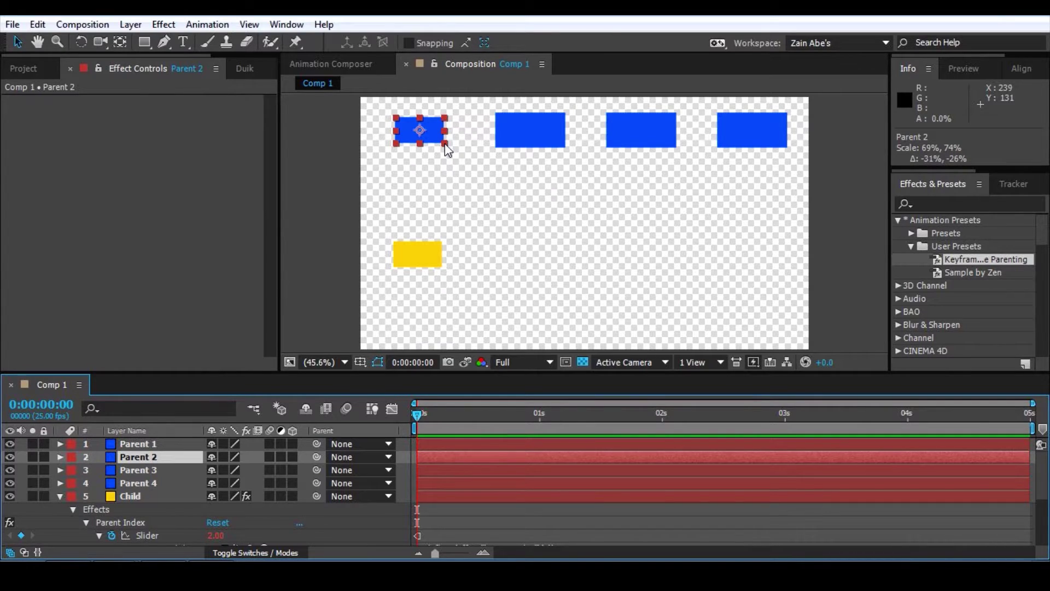
drag(446, 144, 446, 145)
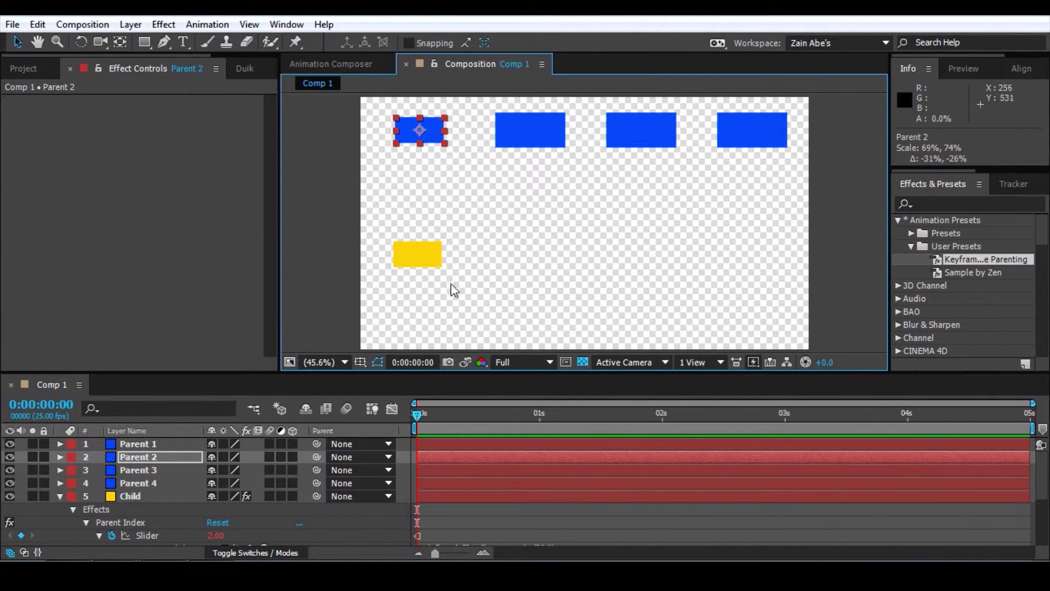
drag(447, 144, 478, 144)
drag(480, 139, 439, 141)
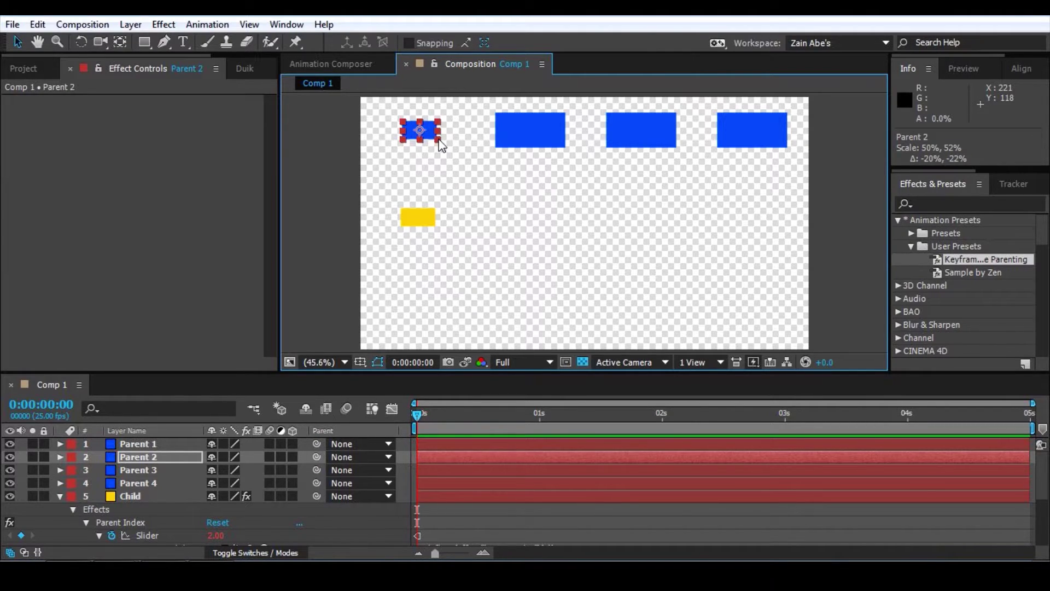
mouse_move(439, 141)
mouse_down()
mouse_move(445, 165)
mouse_move(443, 141)
mouse_move(446, 151)
mouse_up()
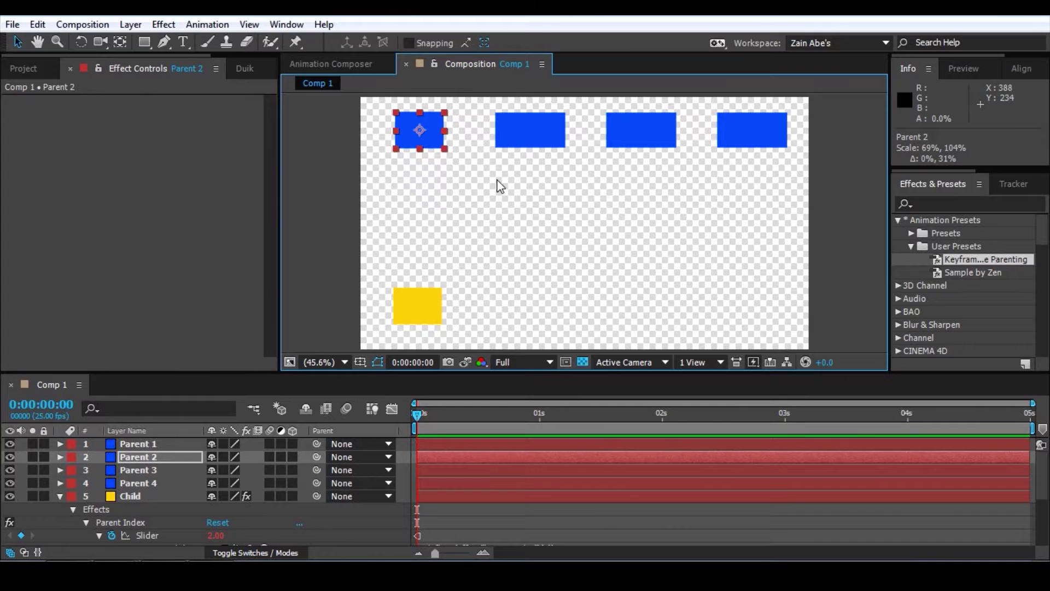
Step: Reset the Parent 2 layer's Scale to 100%, collapse its property and deselect the layer
click(133, 457)
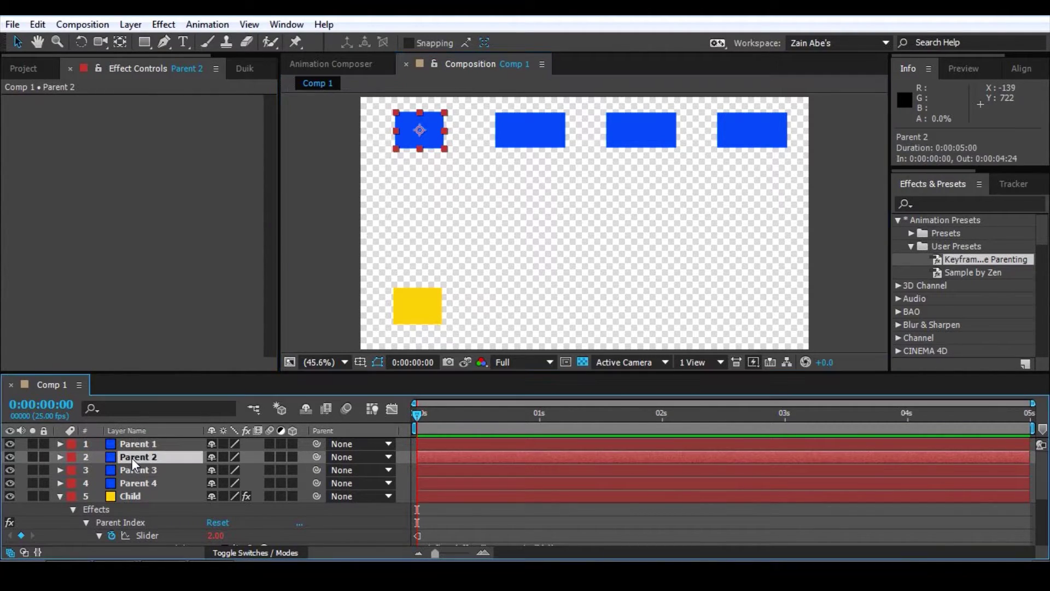
key(s)
right_click(121, 469)
click(178, 426)
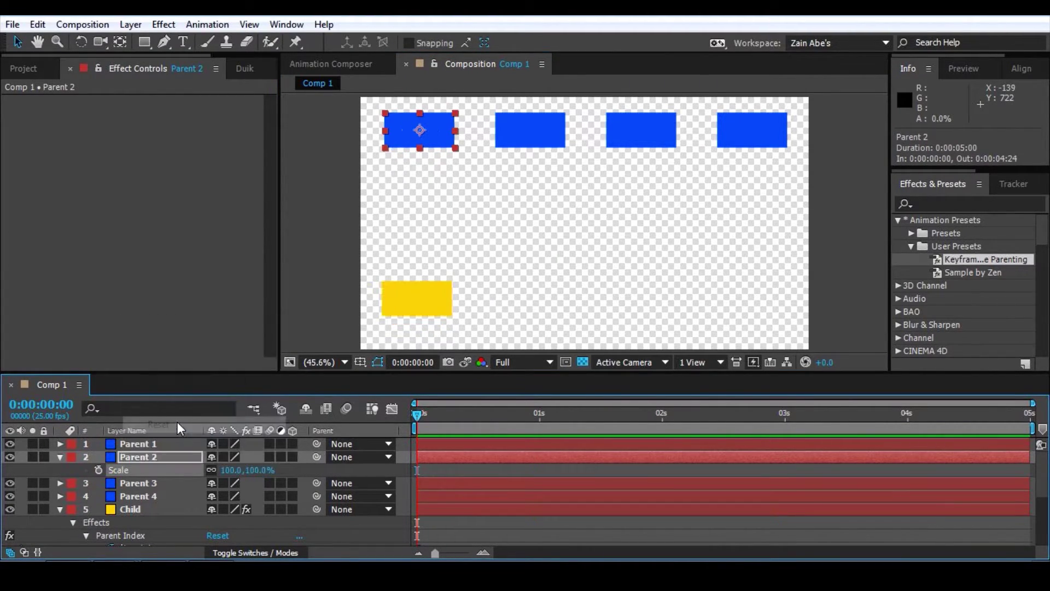
ctrl+click(84, 509)
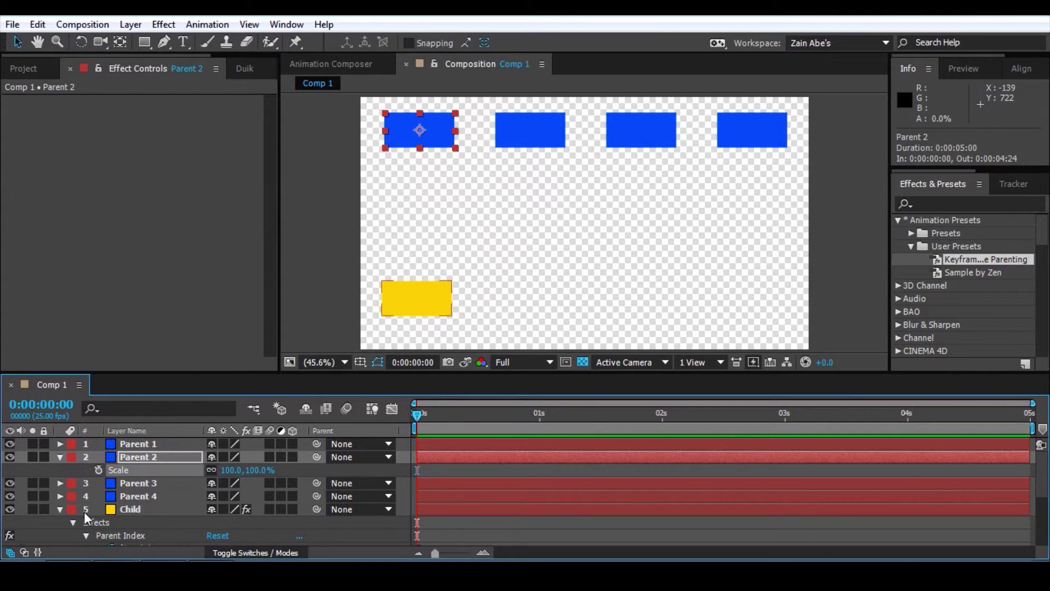
key(u)
key(F2)
Step: Keyframe Parent 2's Position at 0:00:00:00, and at 0:00:00:24 with the rectangle moved to about 1120.7, 221.7
click(124, 459)
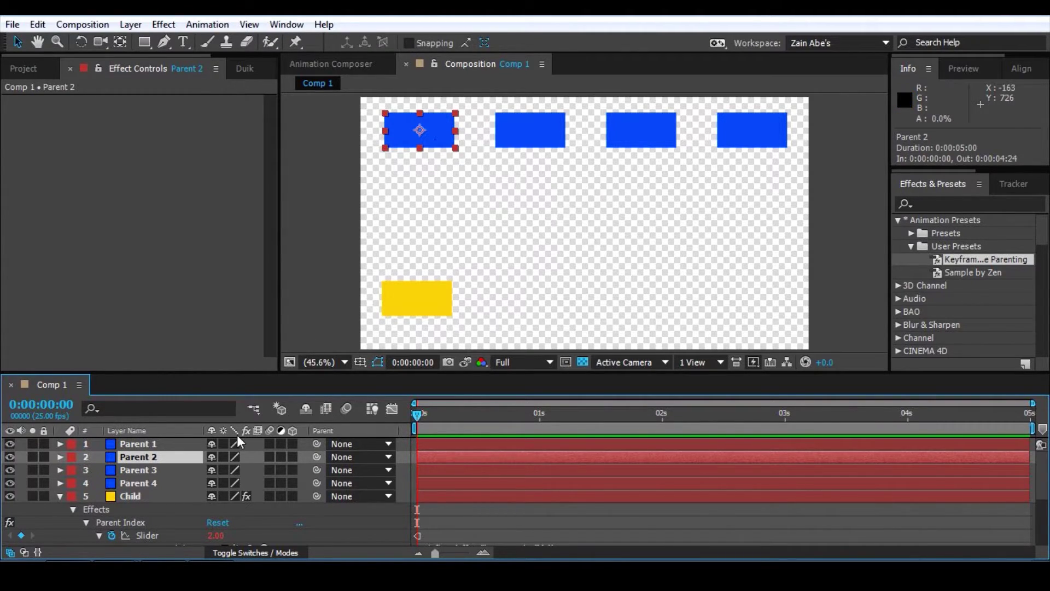
key(p)
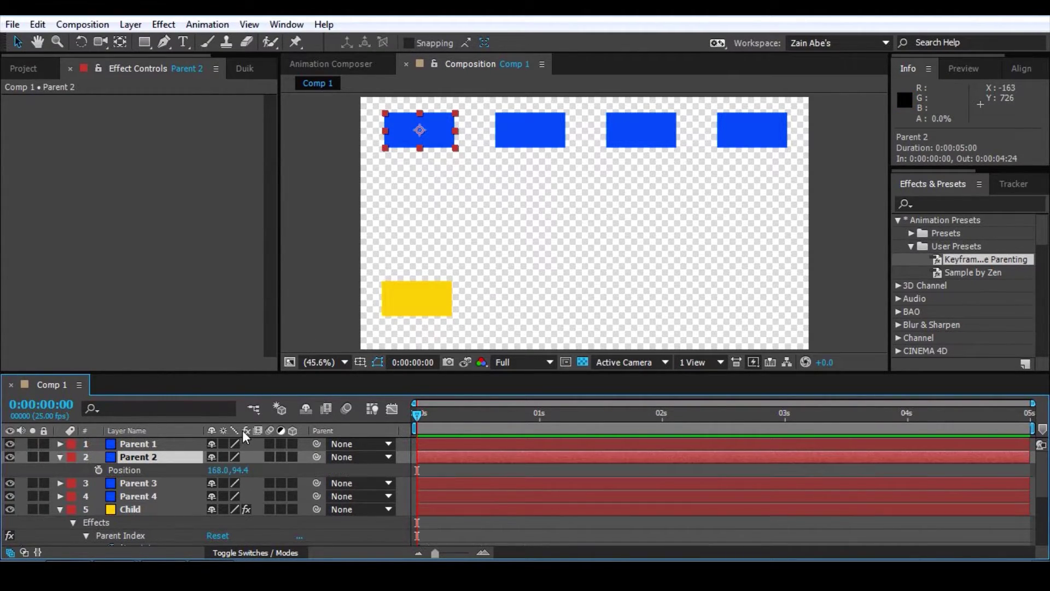
click(99, 471)
drag(421, 414, 534, 429)
drag(431, 139, 765, 185)
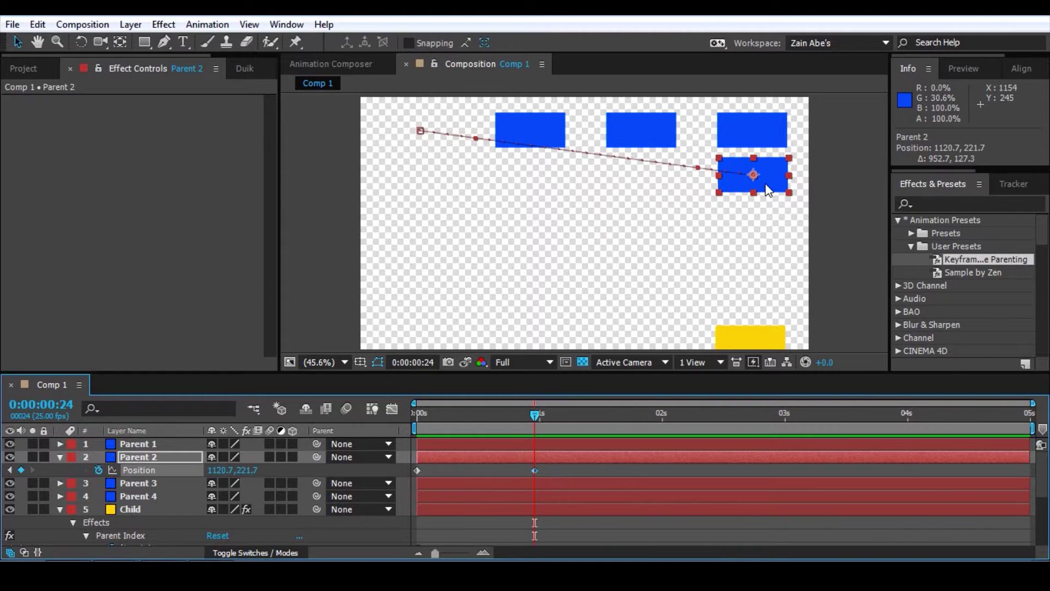
click(556, 470)
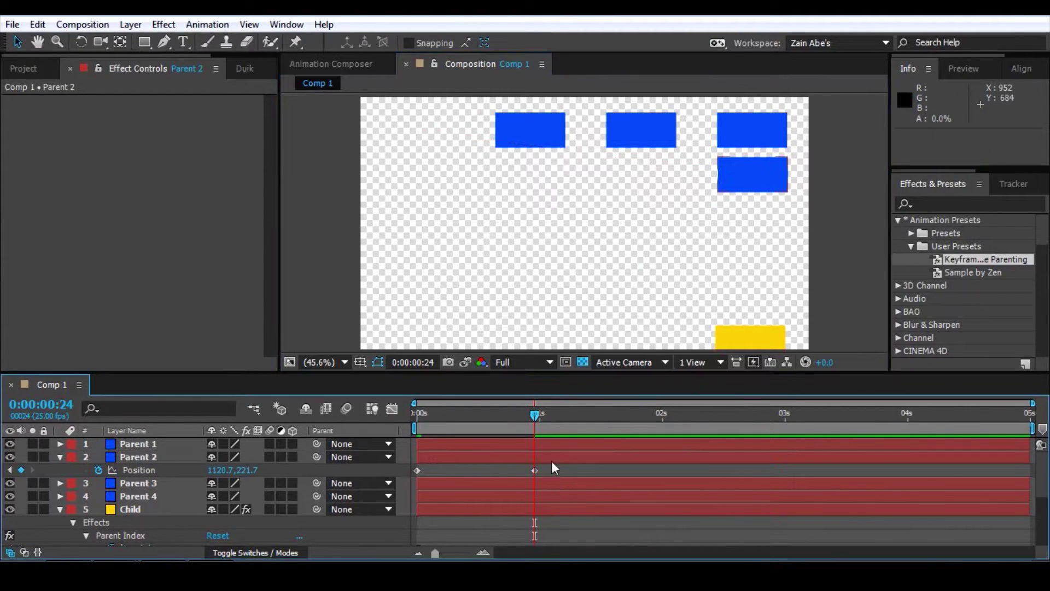
drag(534, 416, 535, 458)
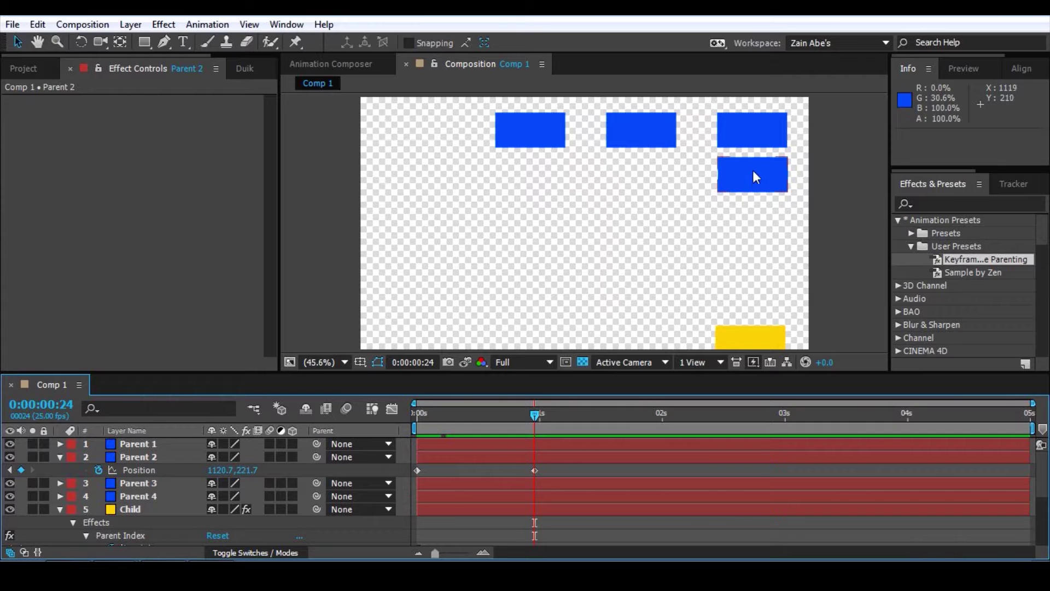
Step: Keyframe Parent 1's Position at 0:00:00:24, and at 0:00:02:00 with the rectangle moved to about 161.5, 169.0
click(752, 131)
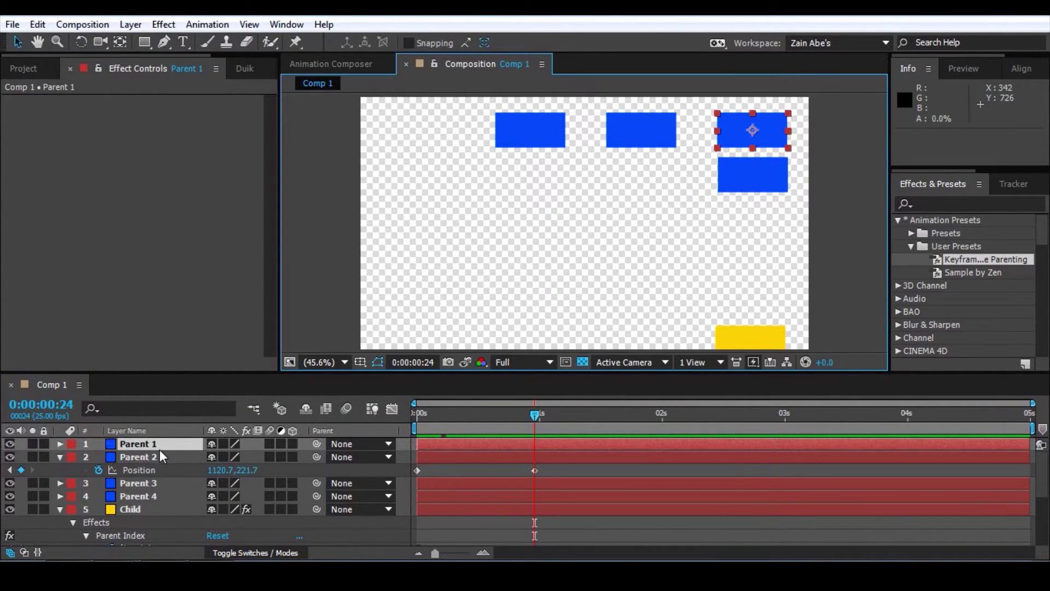
key(p)
click(99, 456)
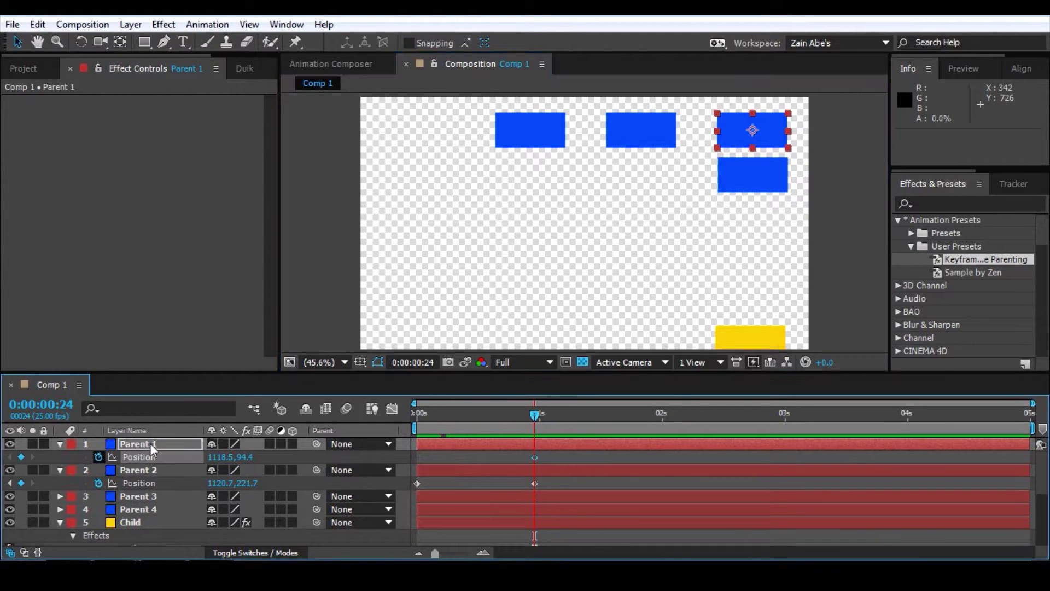
drag(749, 136, 606, 184)
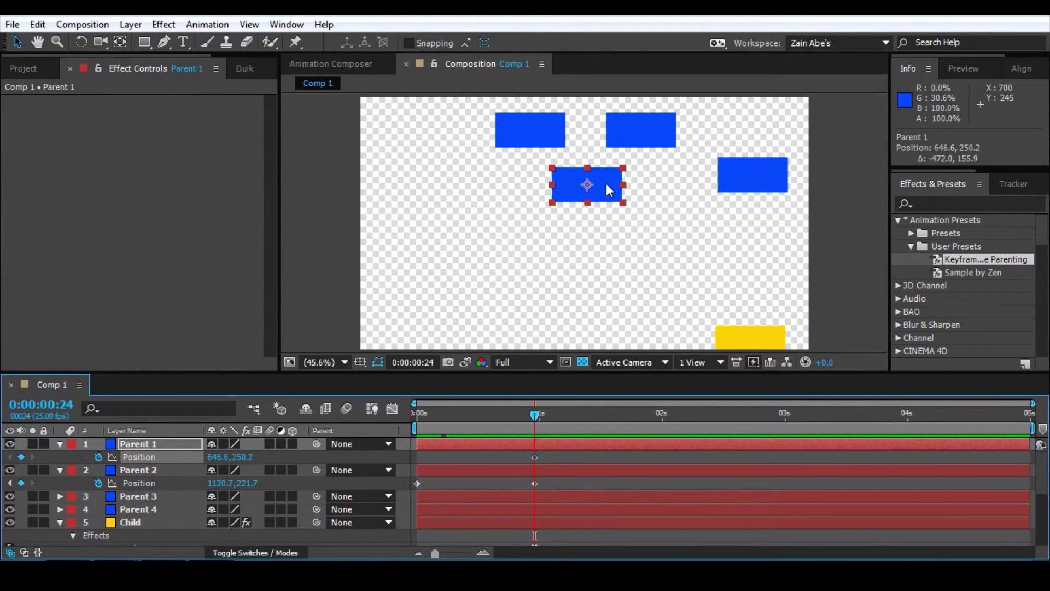
key(ctrl+z)
click(569, 416)
click(662, 418)
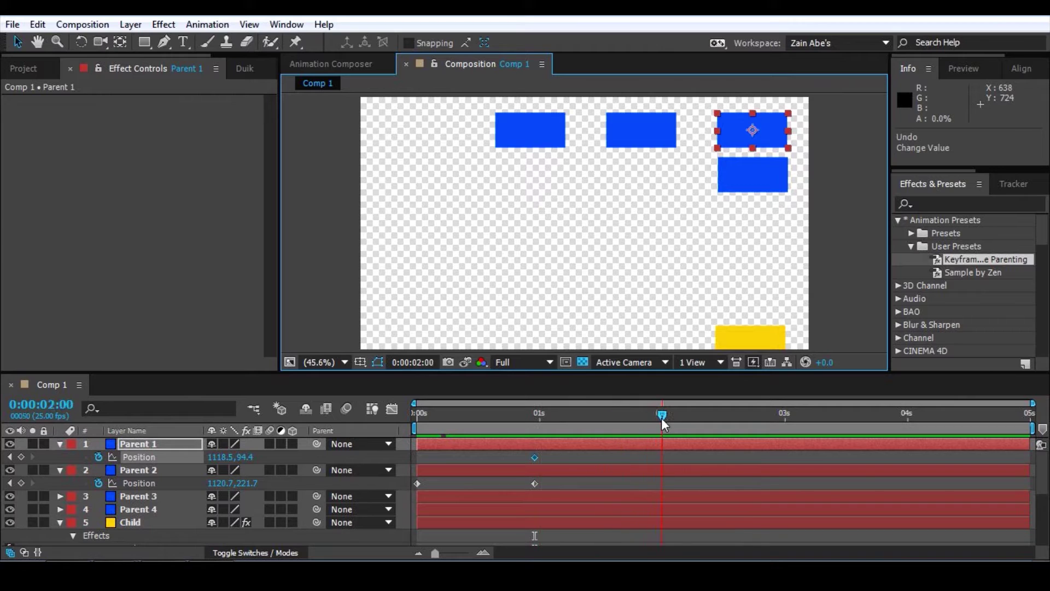
drag(773, 132, 437, 158)
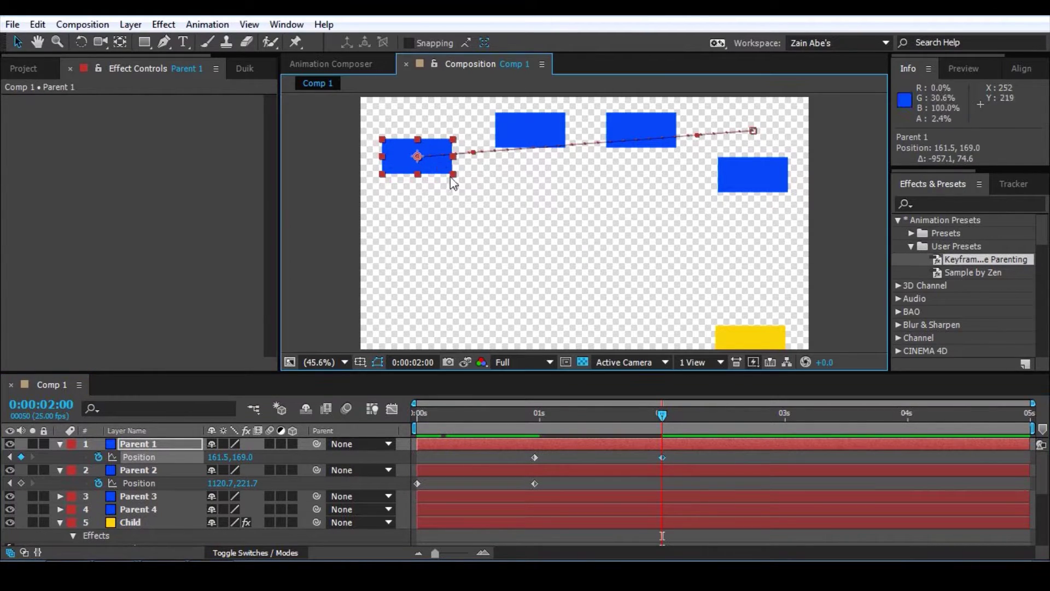
click(508, 456)
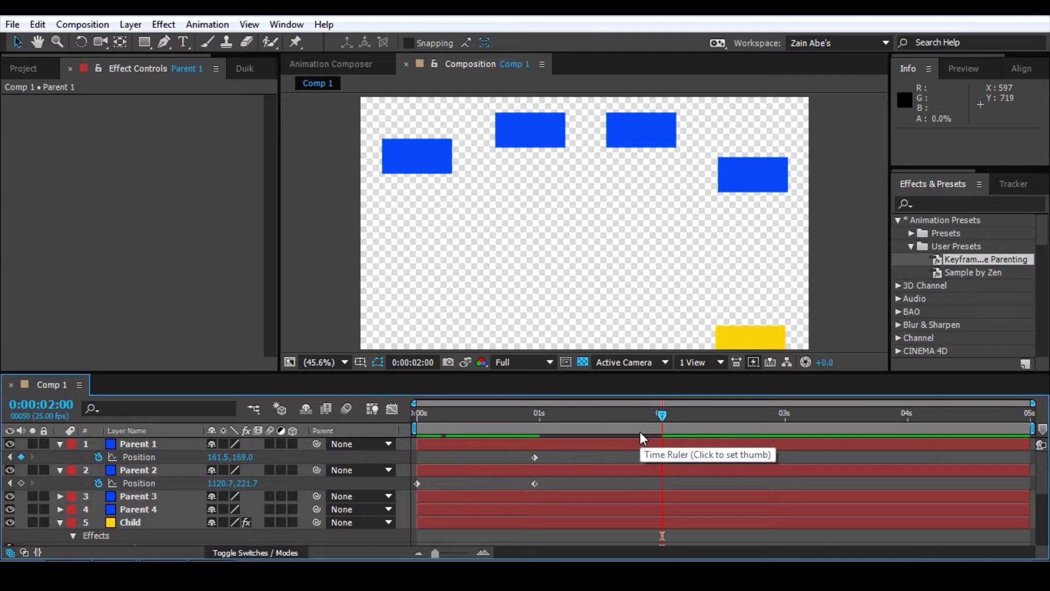
Step: Keyframe Parent 3's Rotation at 0:00:02:00, and at 0:00:03:00 with the rotation set to about -73.6°
key(alt+shift+p)
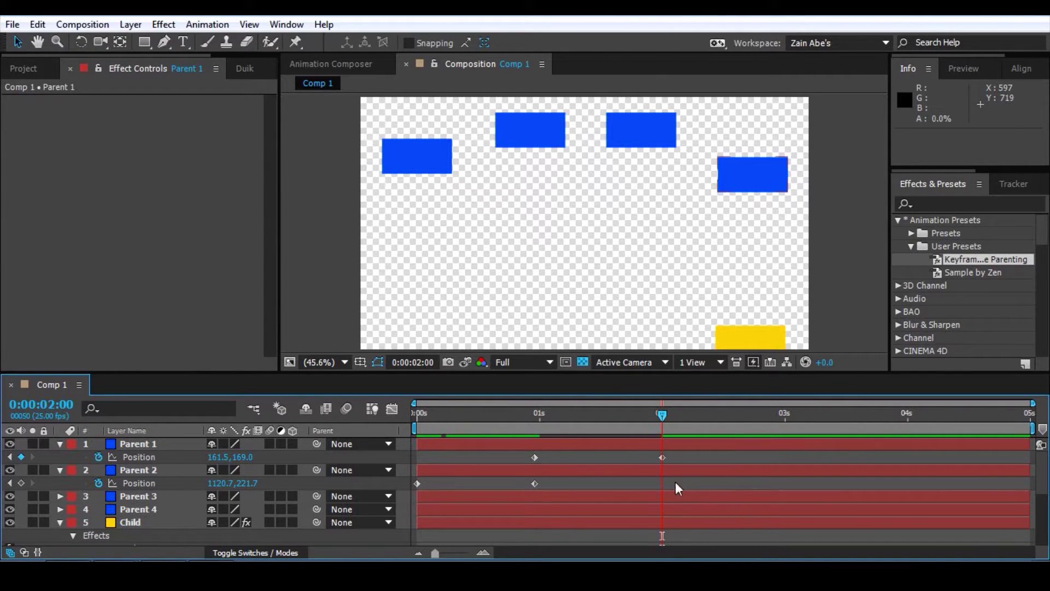
click(172, 497)
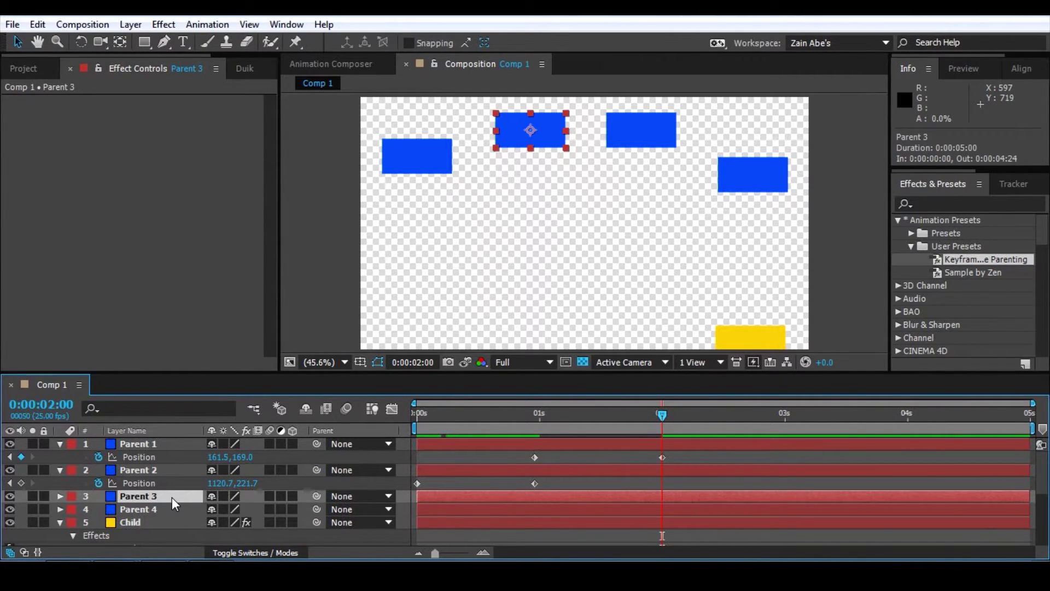
key(r)
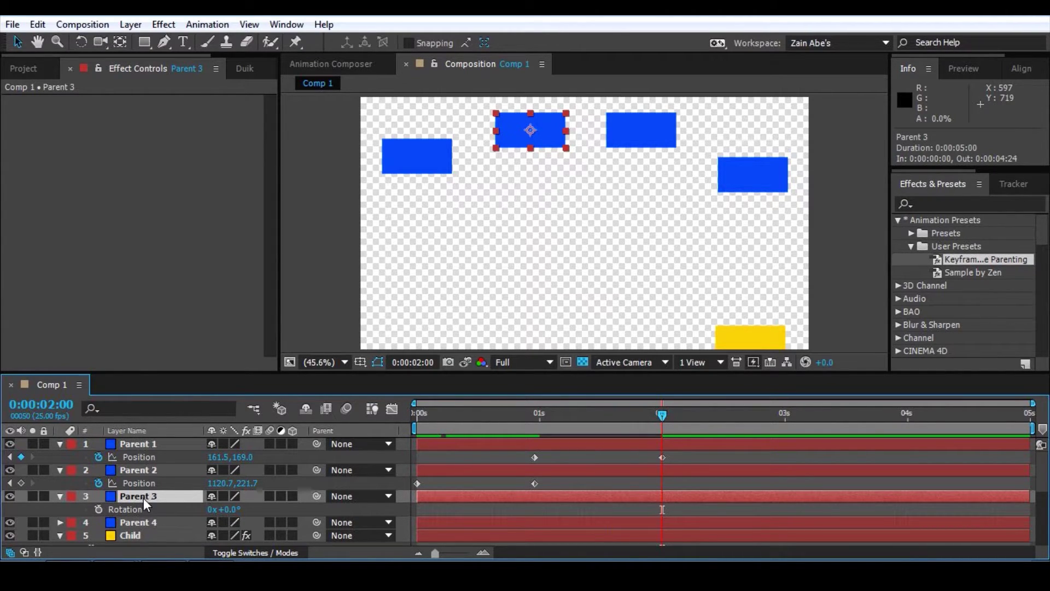
click(97, 510)
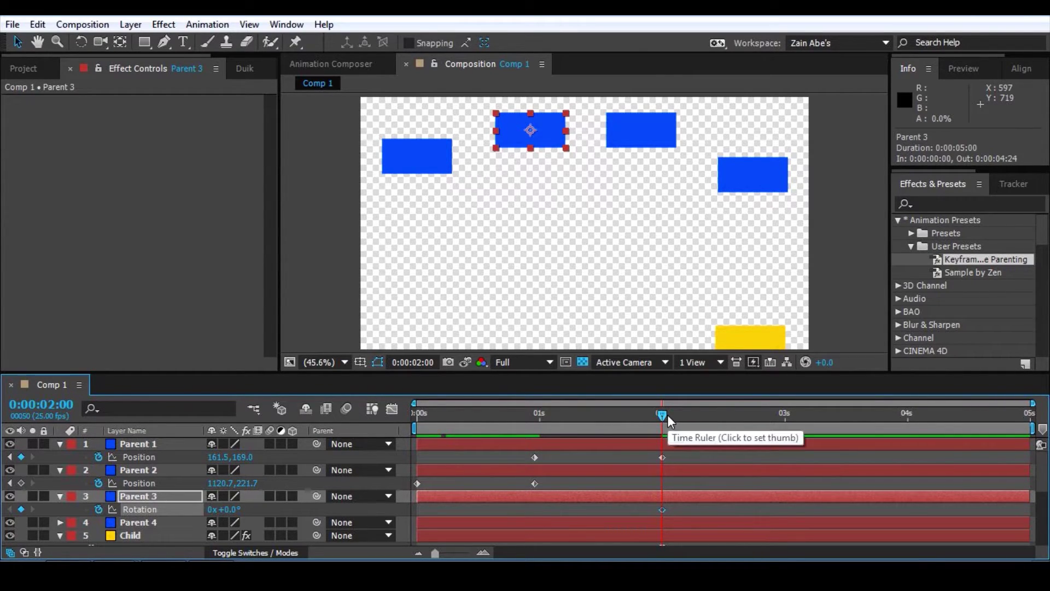
drag(667, 415, 785, 424)
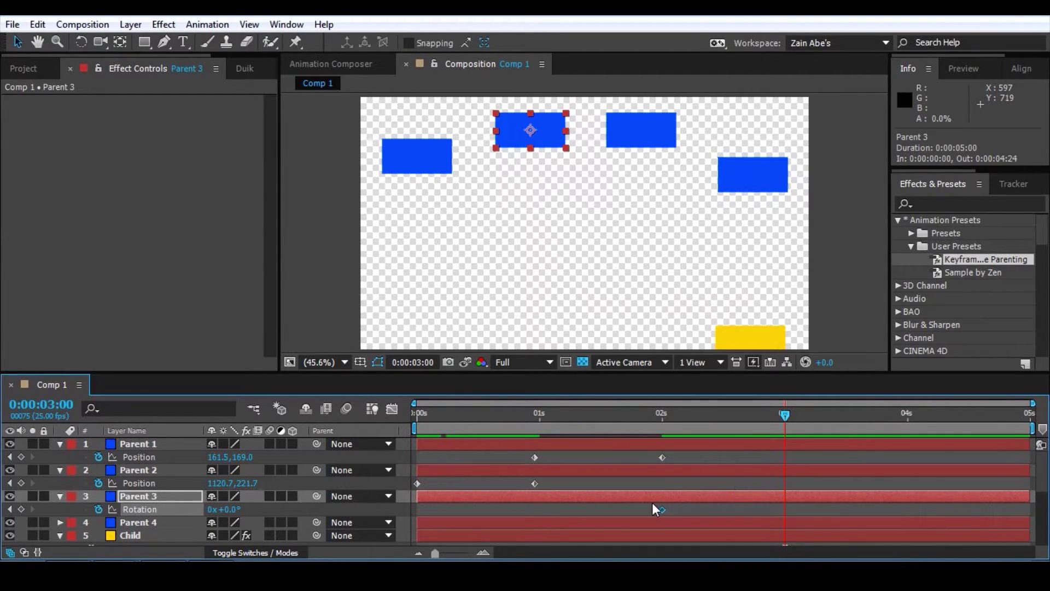
drag(233, 510, 181, 521)
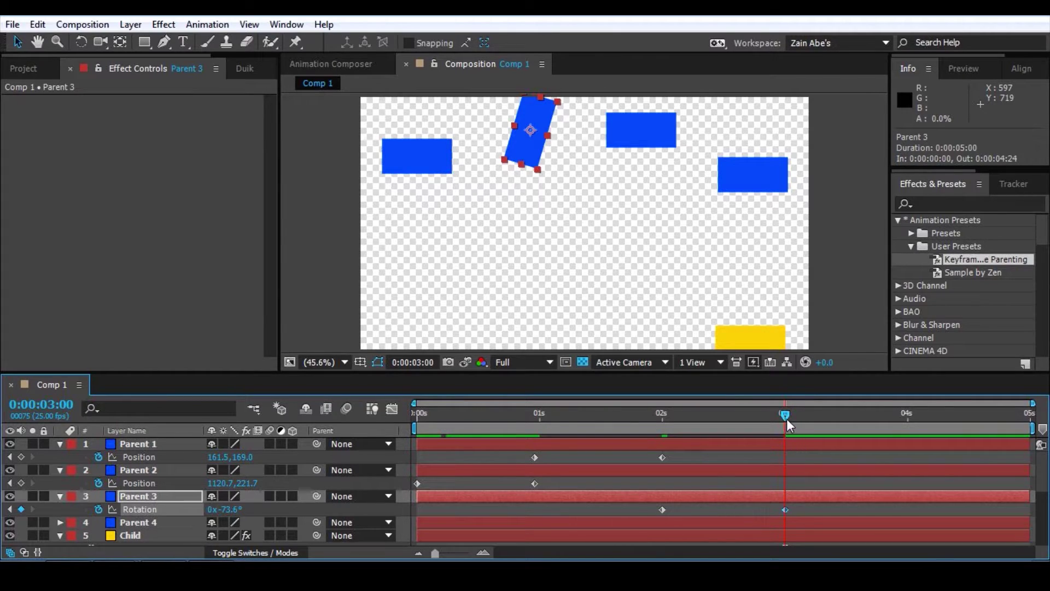
Step: Add a Scale keyframe to the Parent 4 layer at 0:00:04:00
drag(786, 413, 908, 424)
click(633, 118)
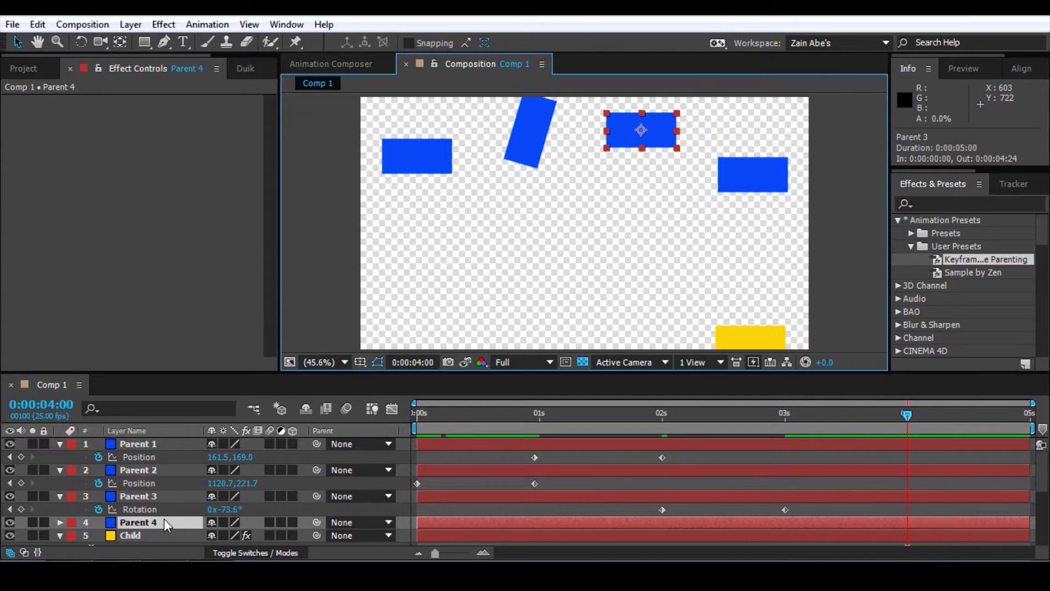
key(s)
scroll(157, 524, down, 2)
click(98, 484)
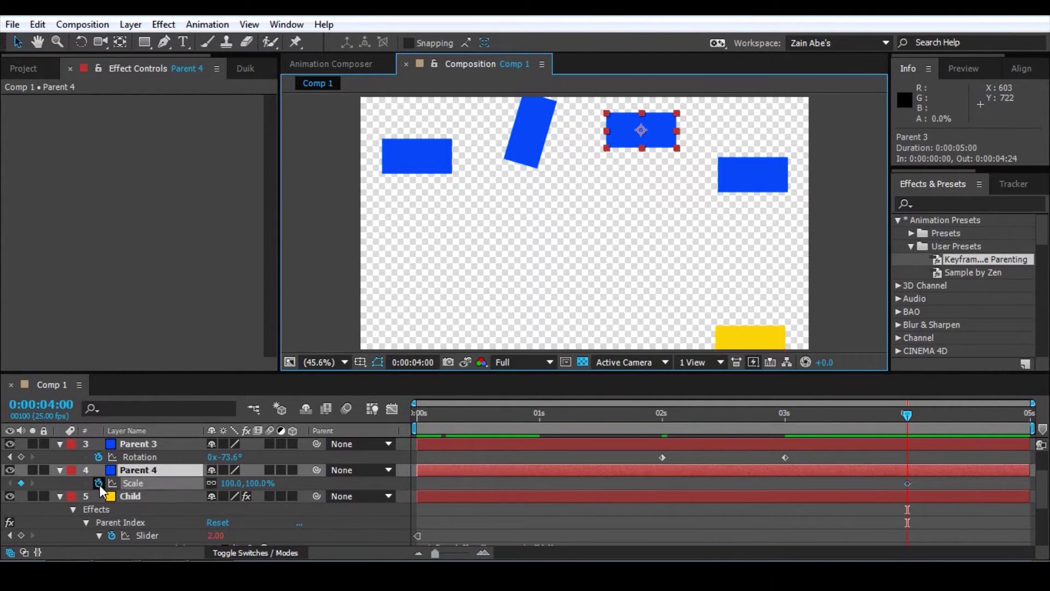
scroll(894, 465, up, 2)
scroll(888, 485, down, 2)
scroll(880, 492, up, 2)
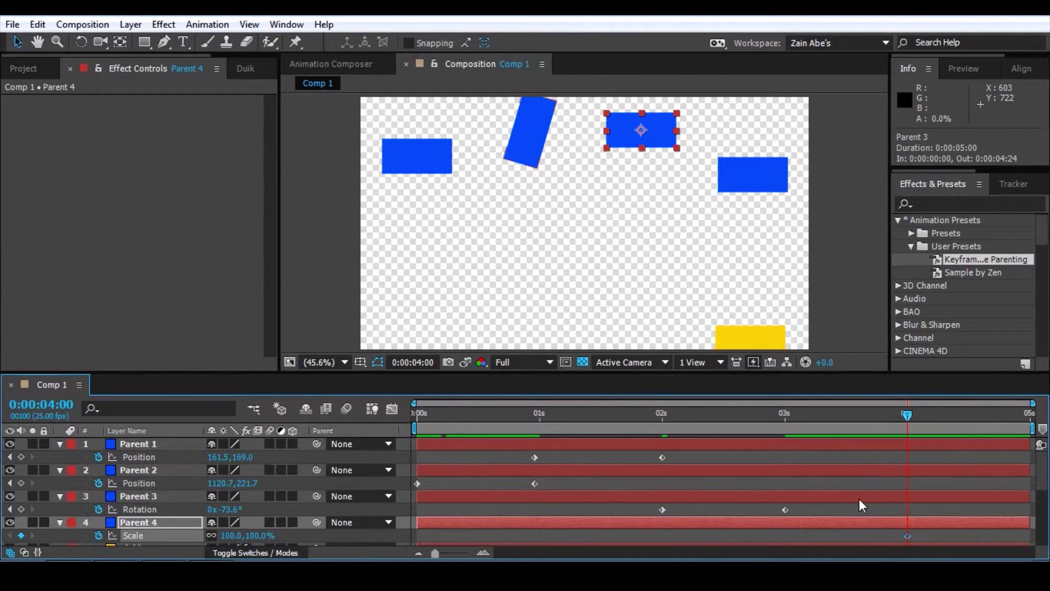
Step: Move Parent 4's Scale keyframe to 0:00:03:00 and keyframe it at 0:00:04:00 with the rectangle shrunk to about 32.0, 56.1%
drag(908, 415, 786, 462)
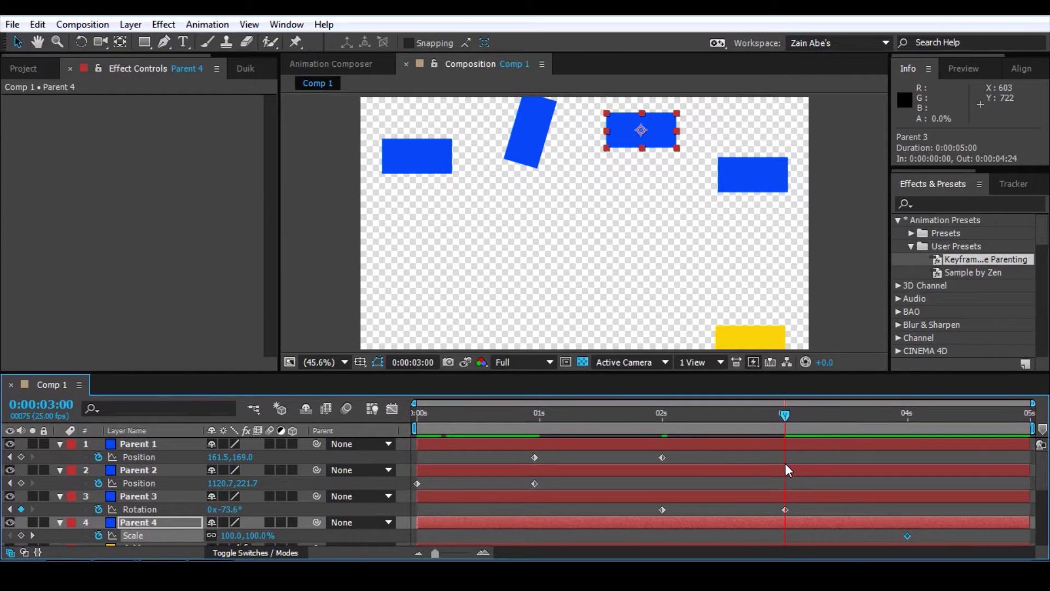
scroll(881, 489, down, 2)
drag(908, 483, 786, 491)
scroll(807, 487, up, 2)
drag(789, 423, 909, 424)
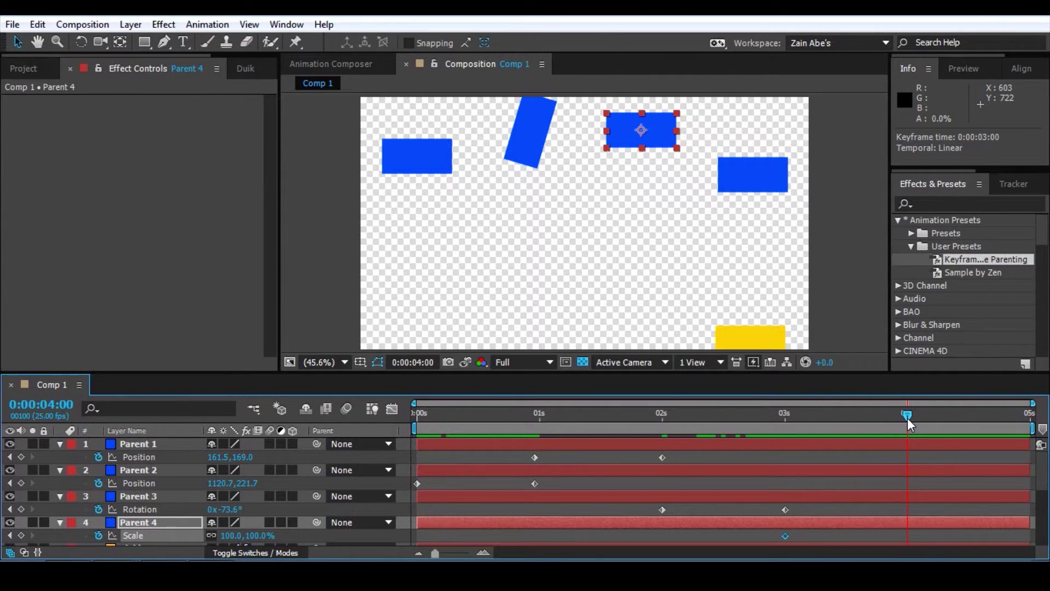
drag(677, 148, 651, 143)
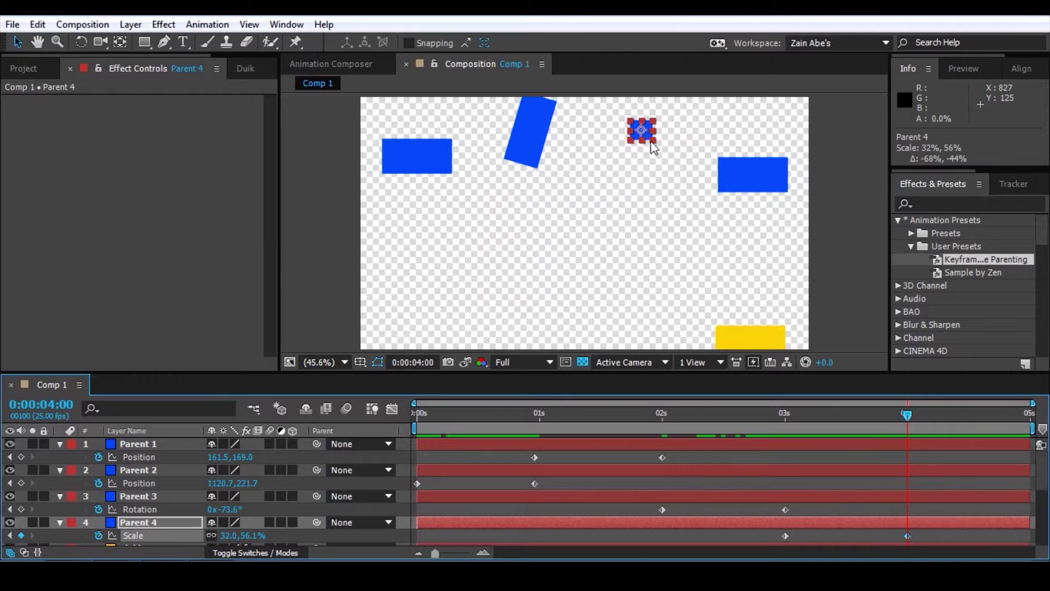
click(925, 451)
Step: Return to 0:00:00:00 and hide the Child layer
drag(907, 415, 362, 482)
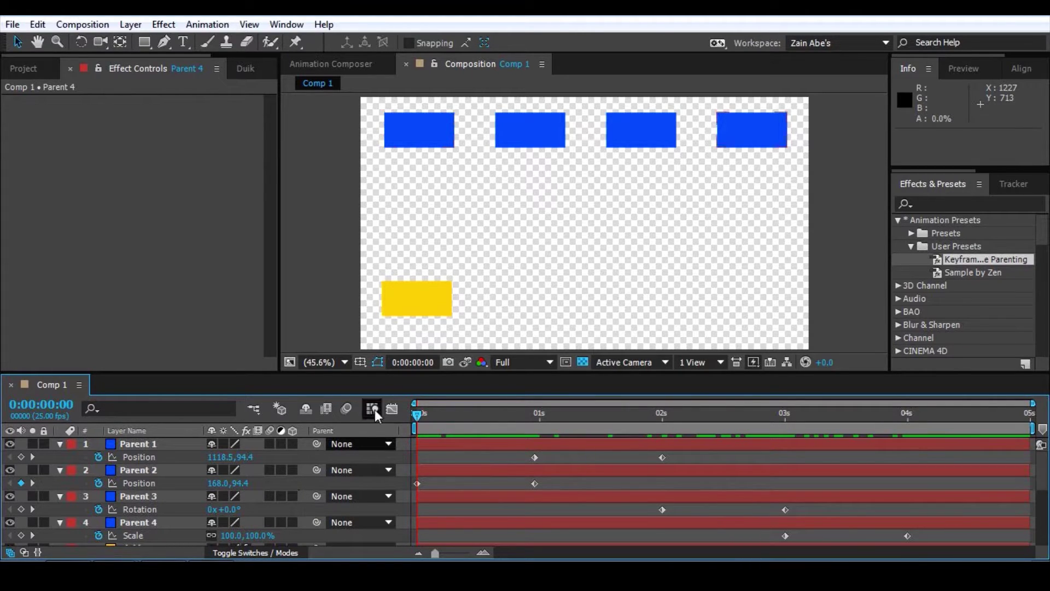
click(428, 300)
scroll(88, 503, down, 5)
scroll(68, 523, up, 2)
click(11, 447)
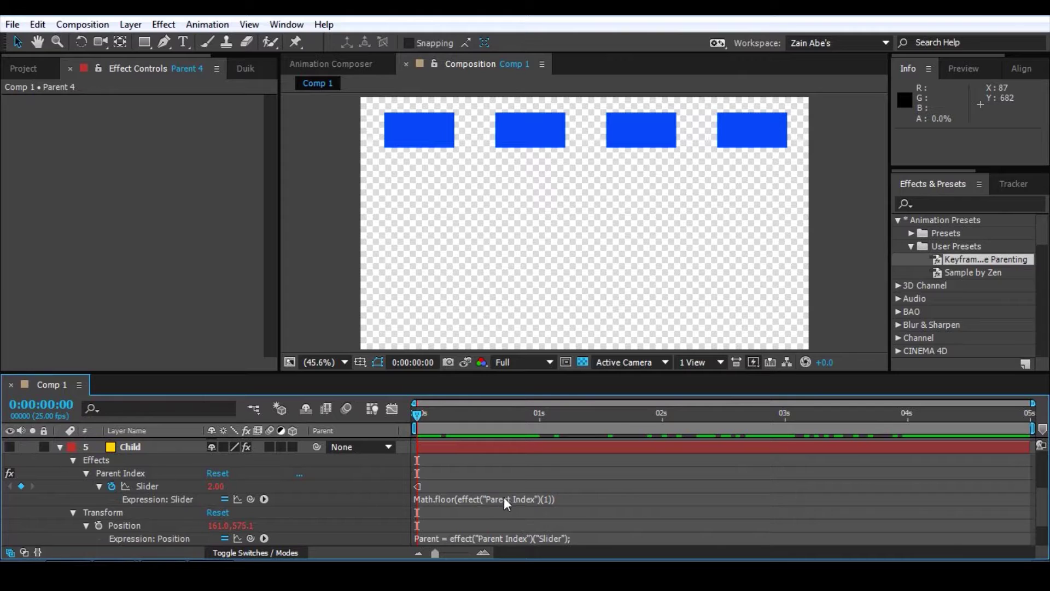
scroll(509, 501, up, 4)
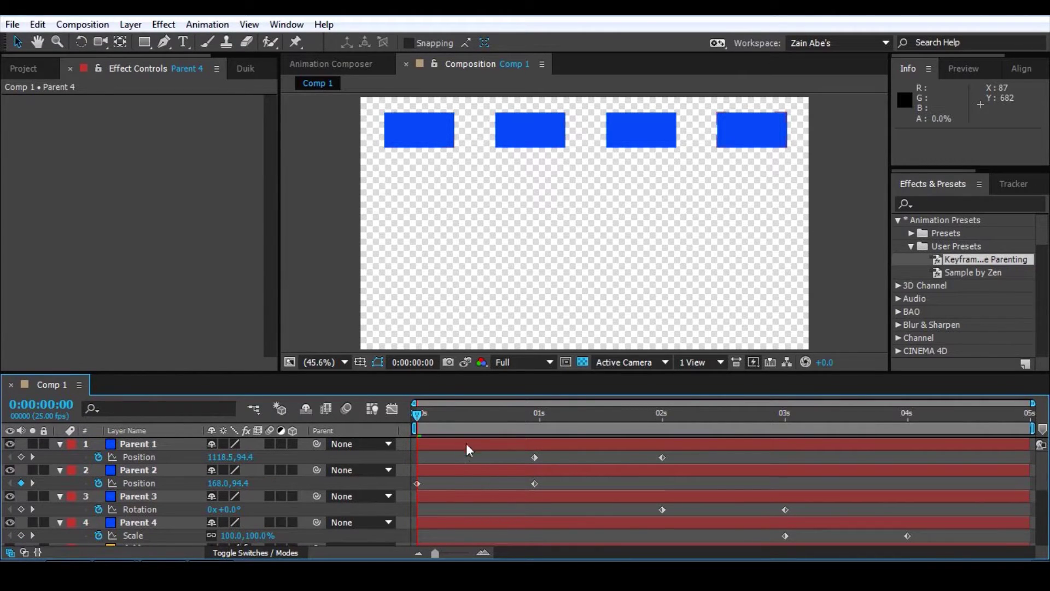
Step: Scrub from the start to 0:00:03:00 to review each Parent layer's animation, and return to 0:00:00:00
drag(416, 418, 536, 442)
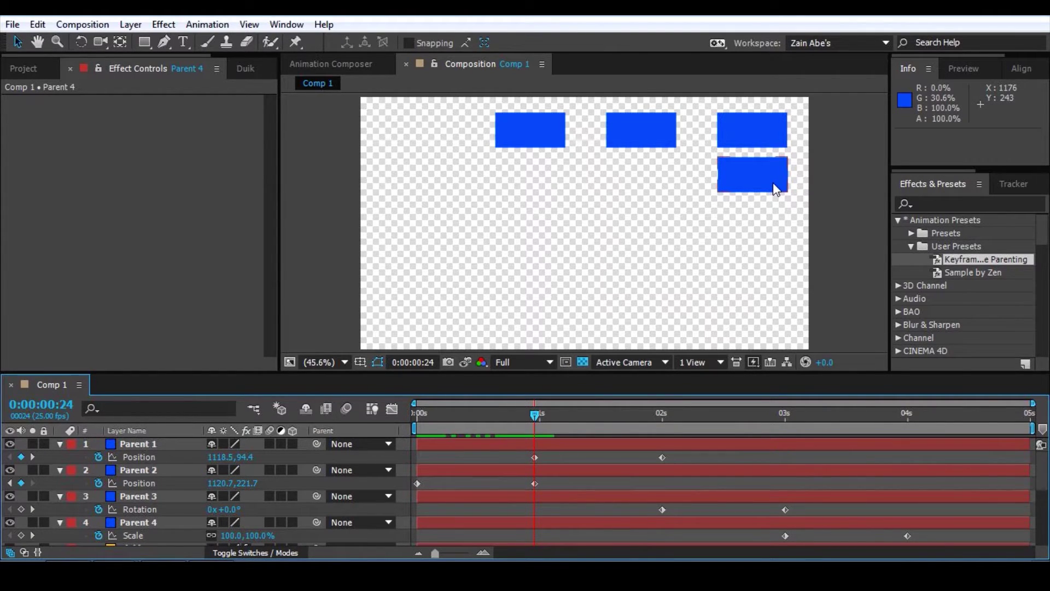
click(764, 124)
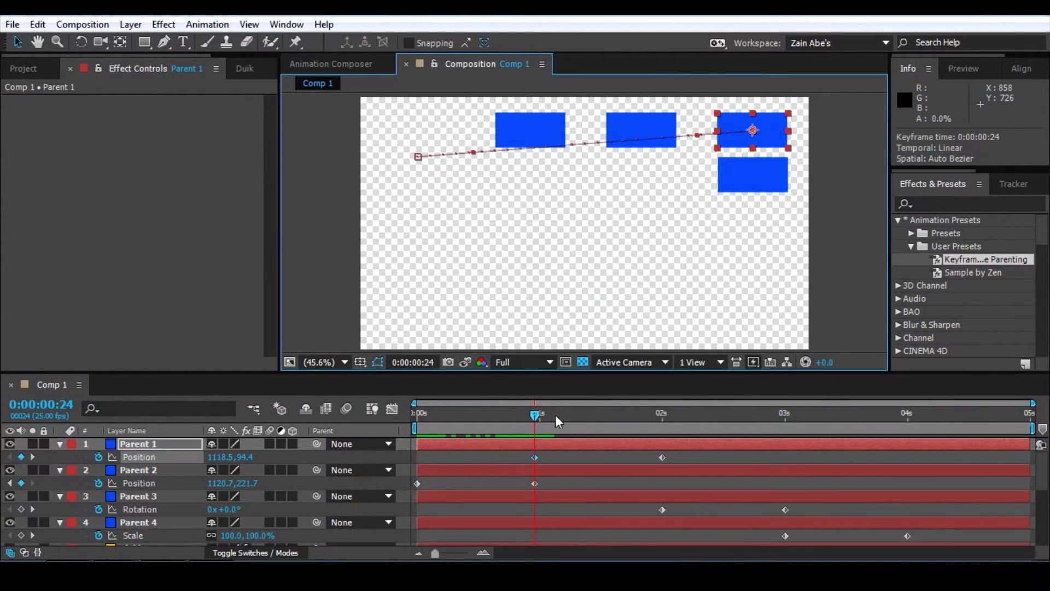
drag(537, 416, 666, 431)
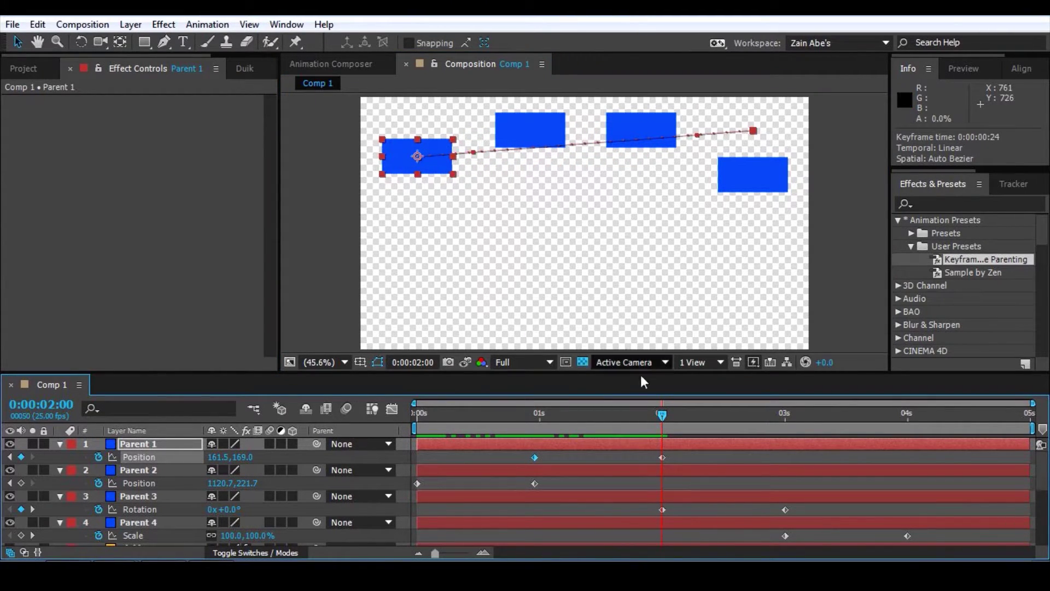
drag(667, 410, 786, 423)
click(866, 310)
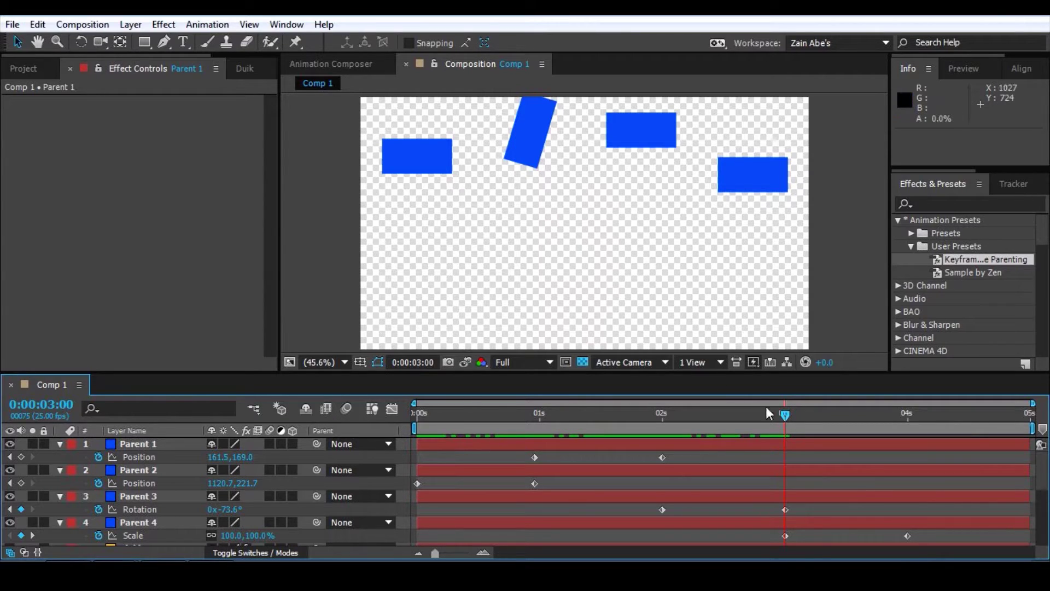
click(654, 128)
drag(783, 422, 465, 480)
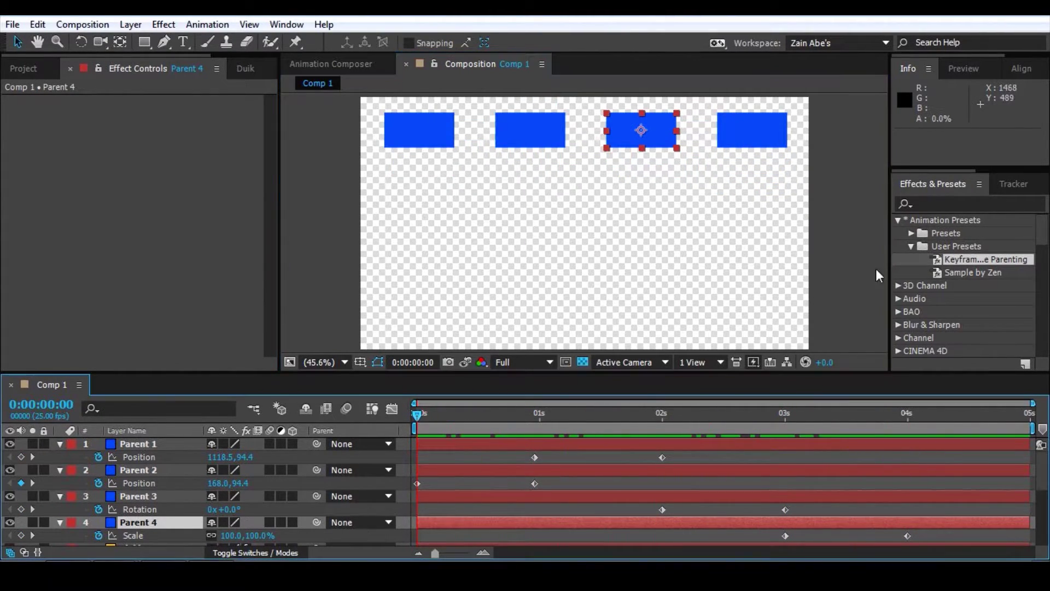
click(862, 225)
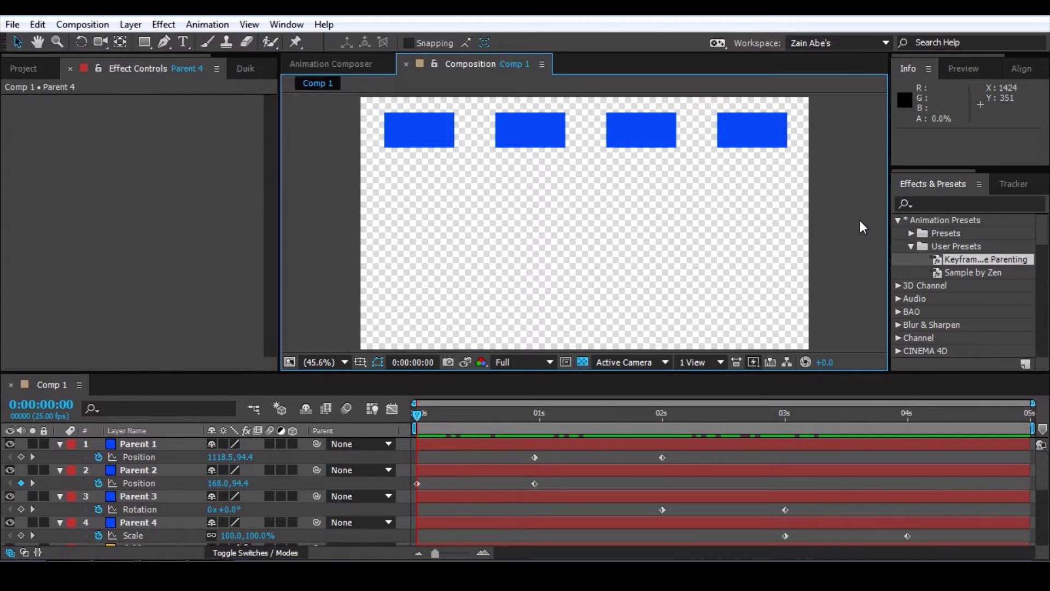
Step: Make the Child layer visible again
scroll(147, 540, down, 5)
scroll(147, 540, up, 2)
scroll(144, 538, up, 2)
click(427, 129)
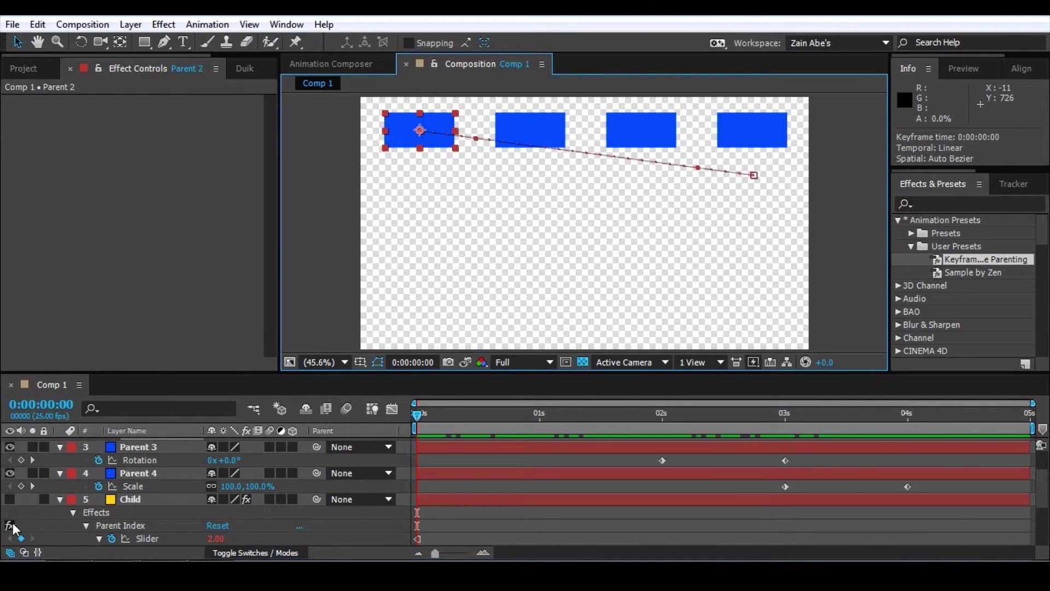
click(10, 500)
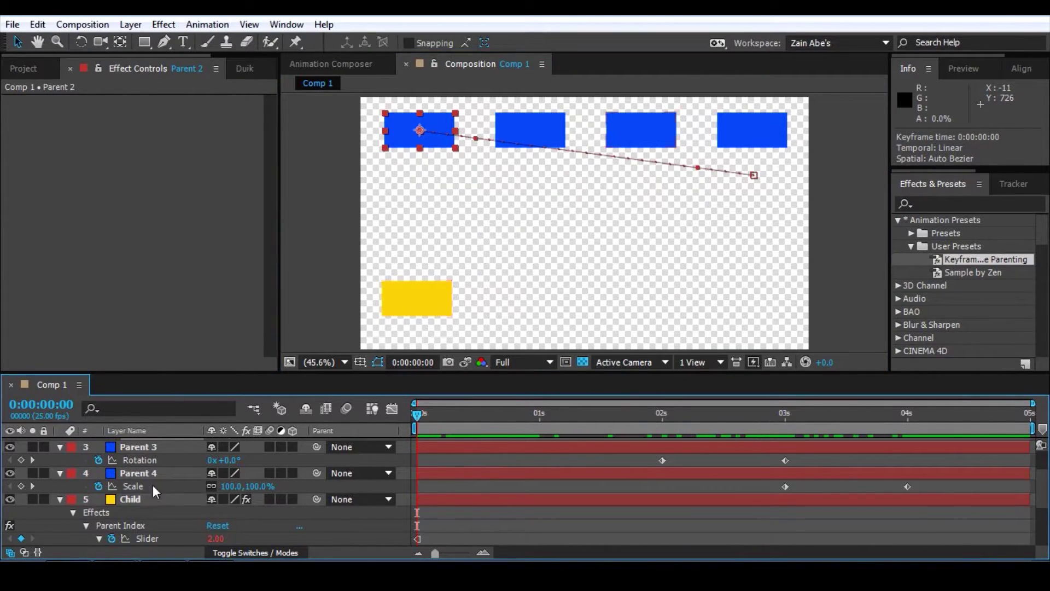
Step: Keyframe the Child's Parent Index slider at 0:00:00:24 with a value of 1
drag(417, 413, 539, 418)
scroll(591, 474, up, 2)
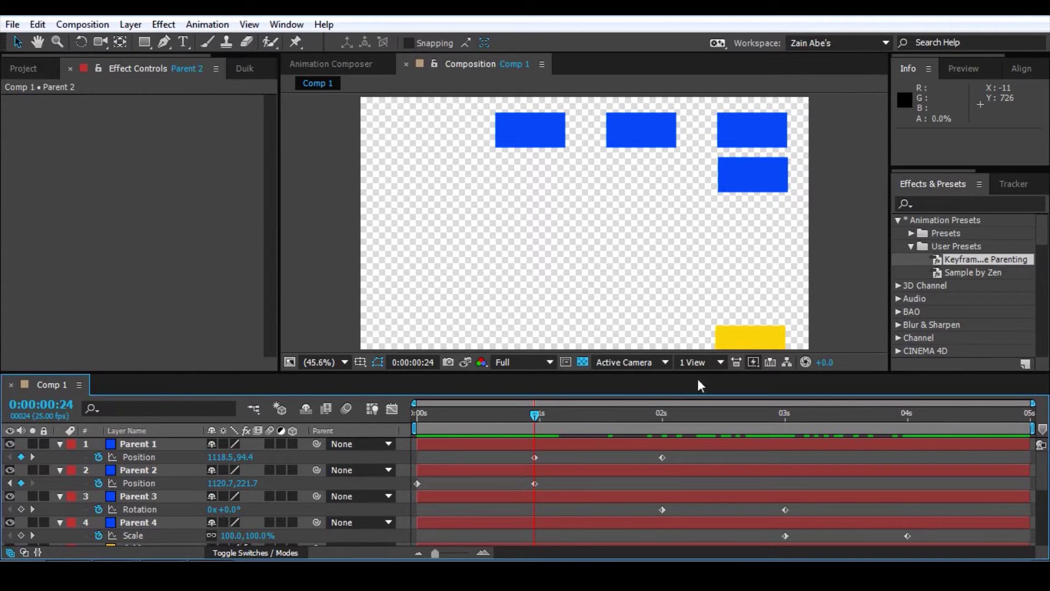
click(753, 130)
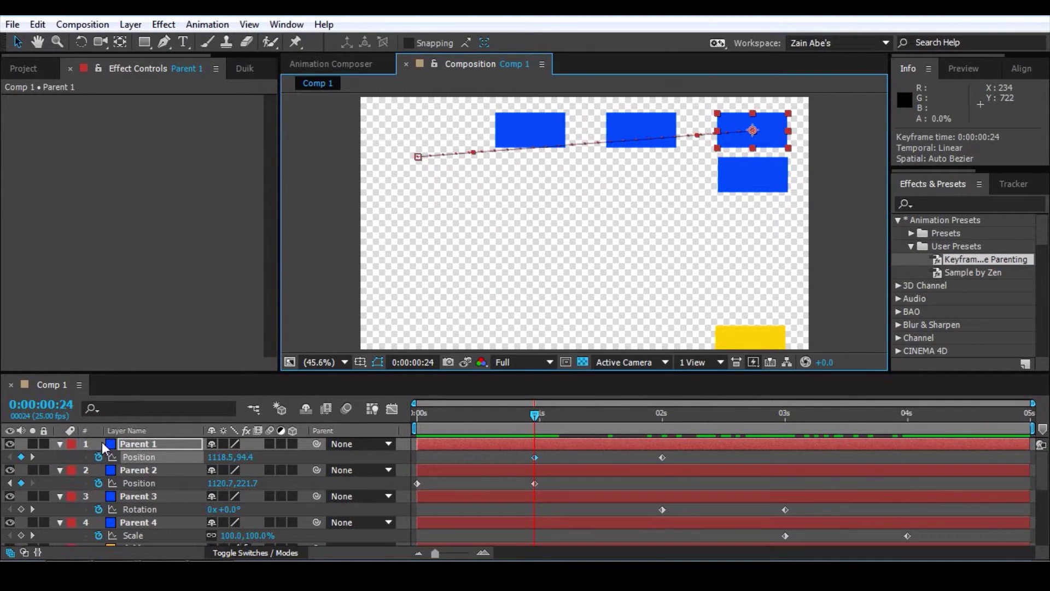
scroll(460, 496, down, 4)
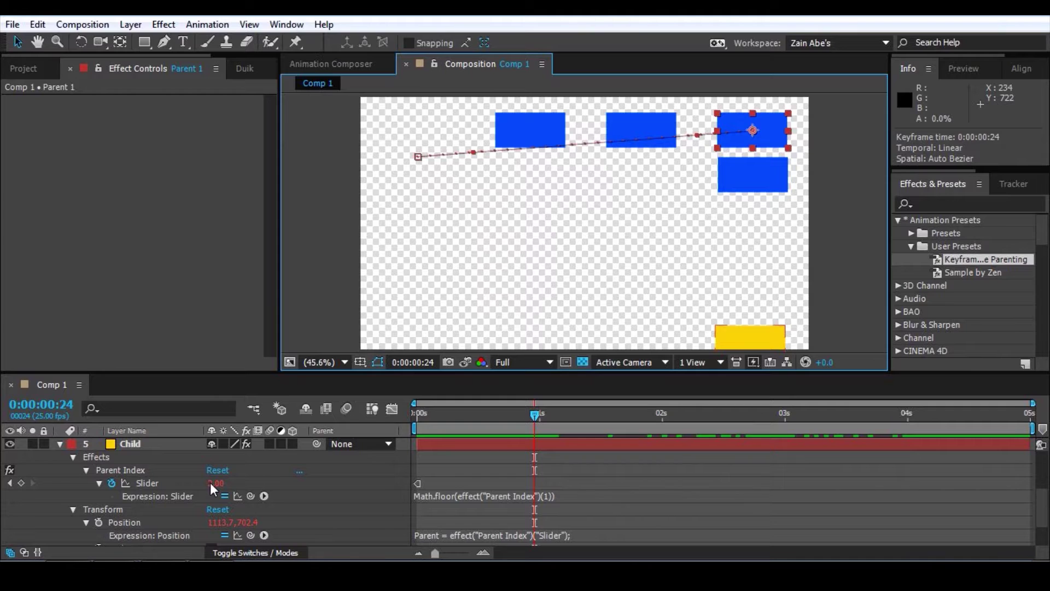
click(262, 483)
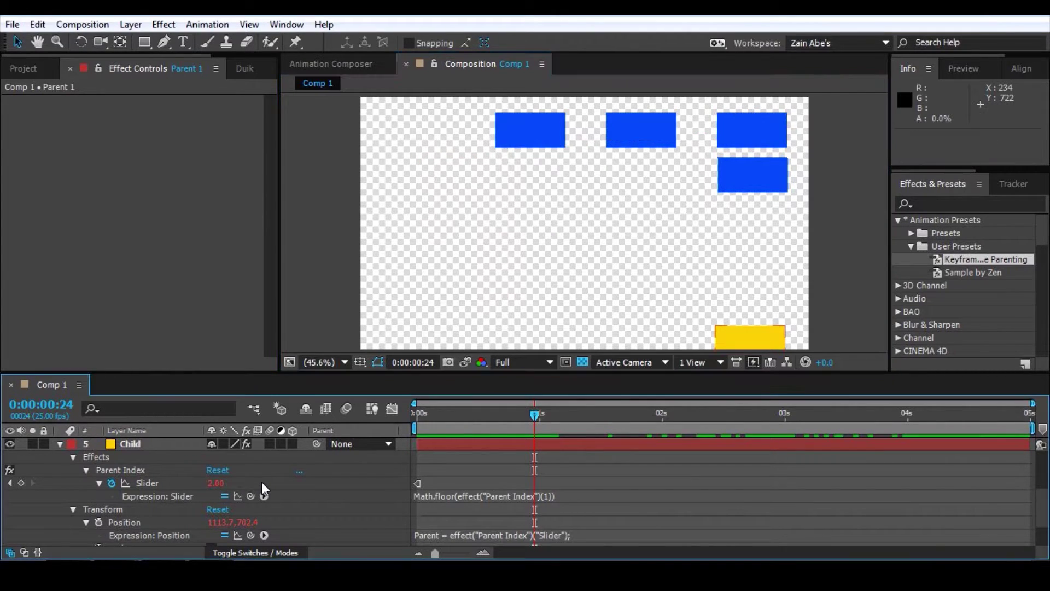
text(1)
click(259, 481)
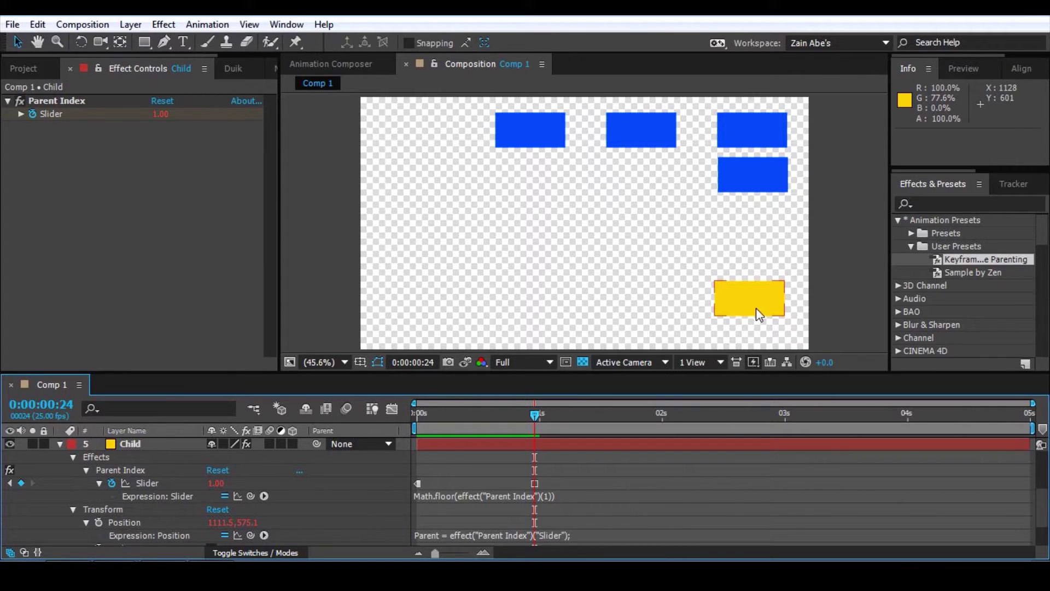
Step: Scrub across the Parent Index keyframes to check which parent the Child follows, and examine the Child's transform expressions
drag(534, 414, 450, 475)
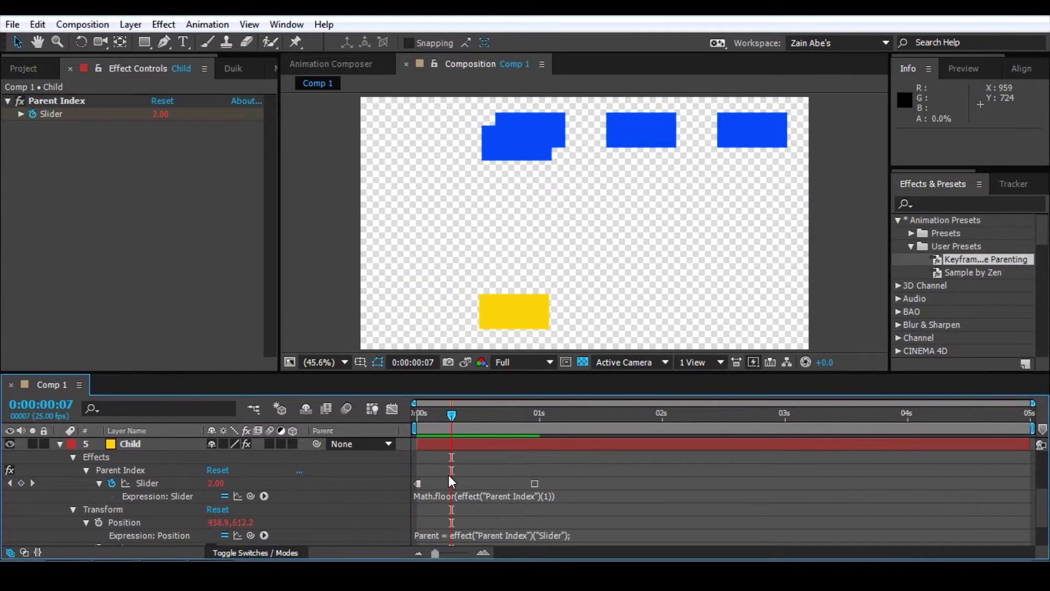
drag(441, 414, 605, 535)
scroll(364, 491, down, 3)
scroll(200, 487, up, 3)
scroll(178, 514, down, 3)
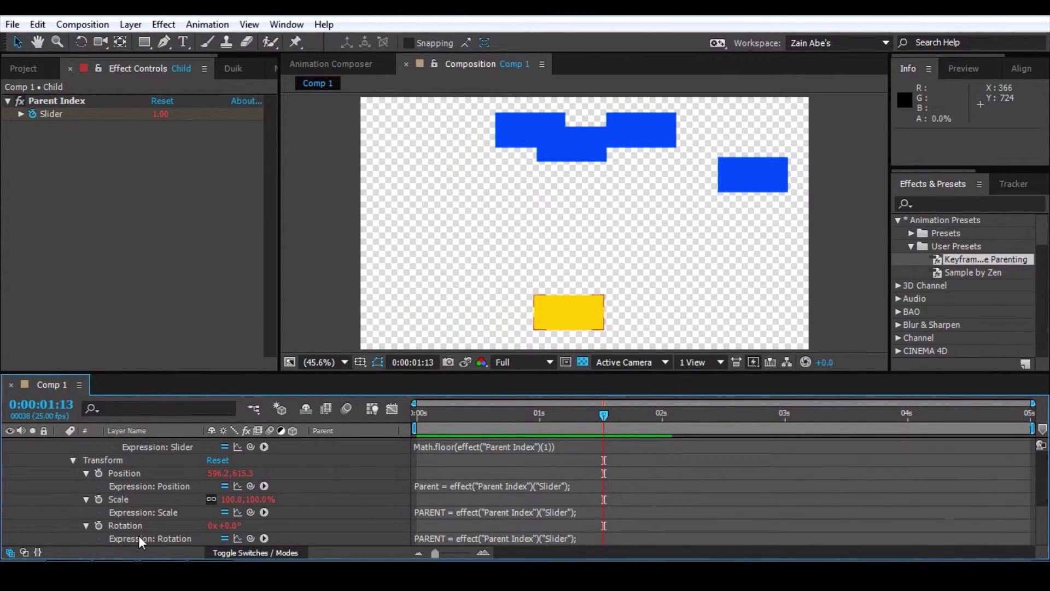
scroll(153, 486, up, 5)
scroll(155, 492, down, 5)
scroll(154, 495, up, 3)
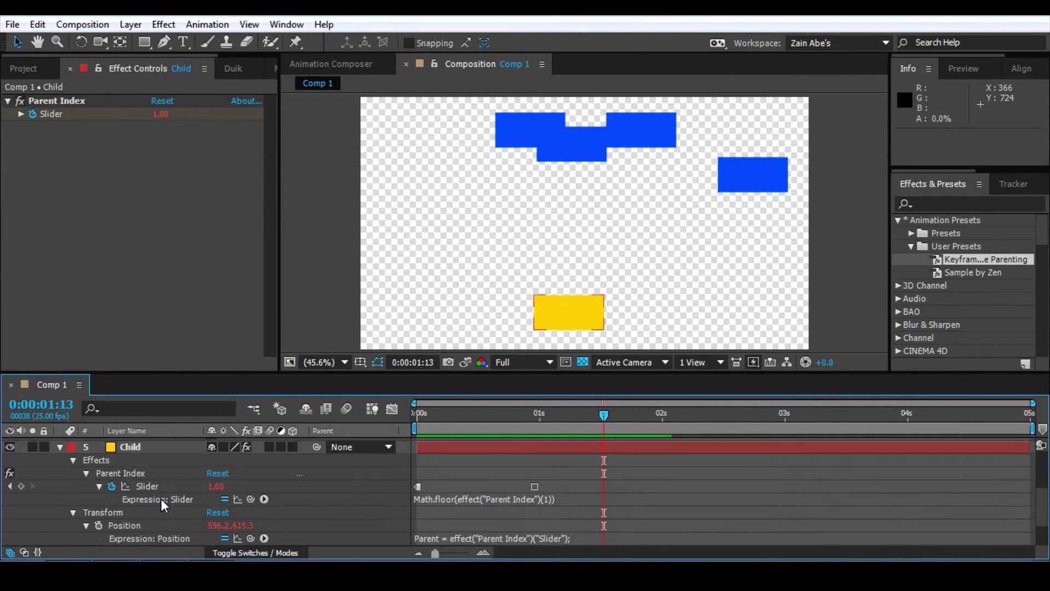
Step: Keyframe the Child's Parent Index slider at 0:00:02:00 with a value of 3
drag(605, 414, 623, 493)
scroll(635, 494, up, 4)
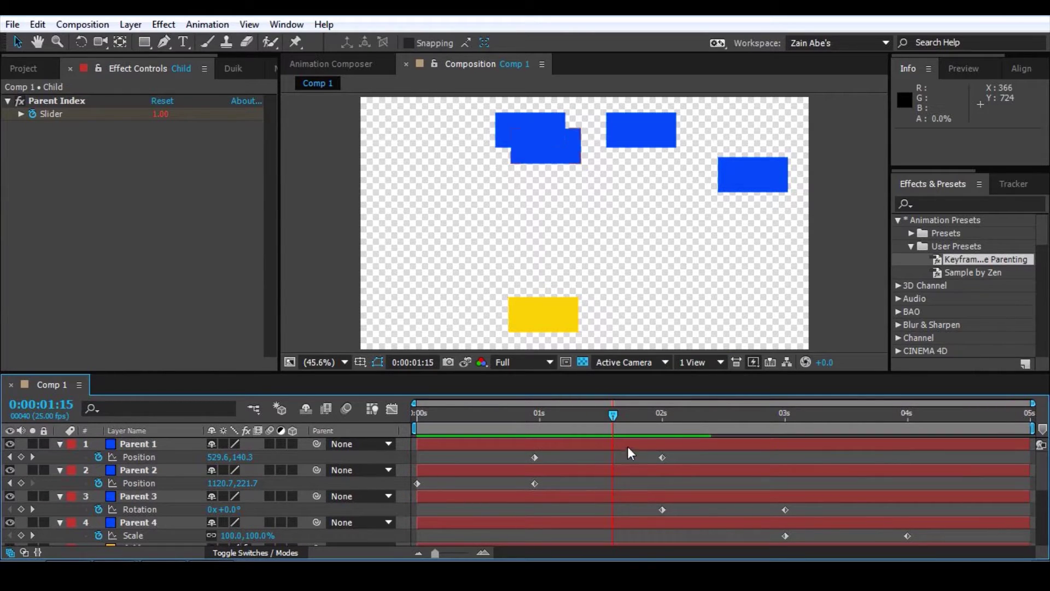
drag(616, 414, 662, 426)
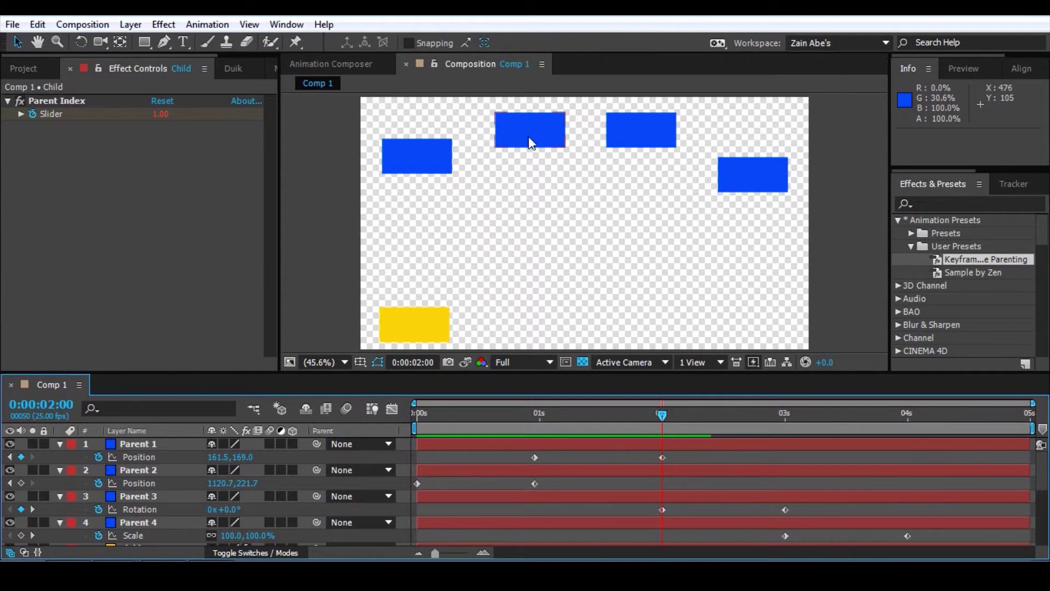
mouse_move(664, 415)
mouse_down()
mouse_move(696, 417)
mouse_move(662, 422)
mouse_up()
scroll(687, 482, down, 3)
scroll(650, 489, up, 1)
click(551, 128)
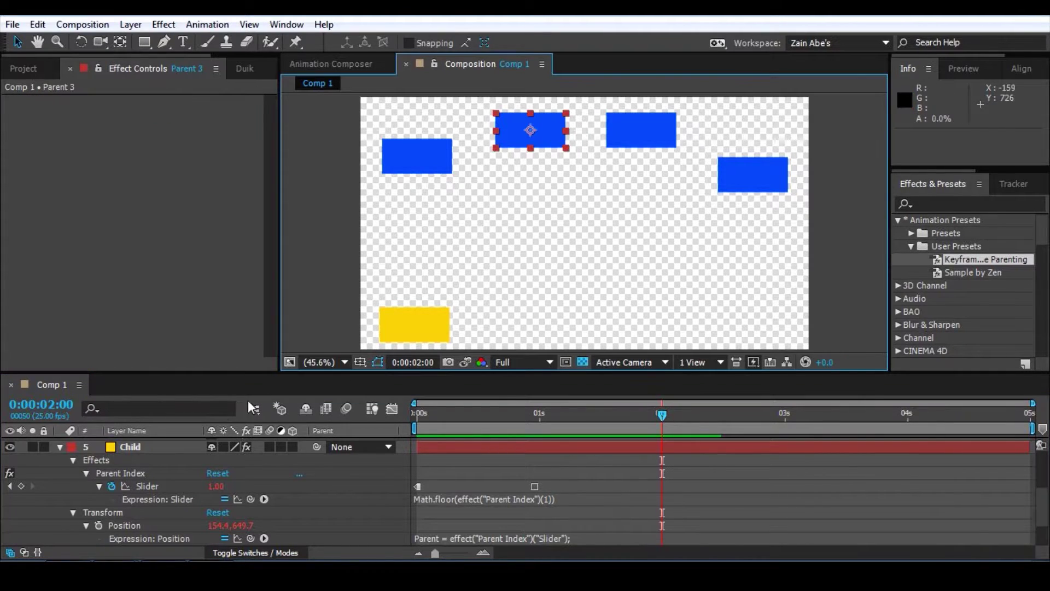
scroll(173, 478, up, 4)
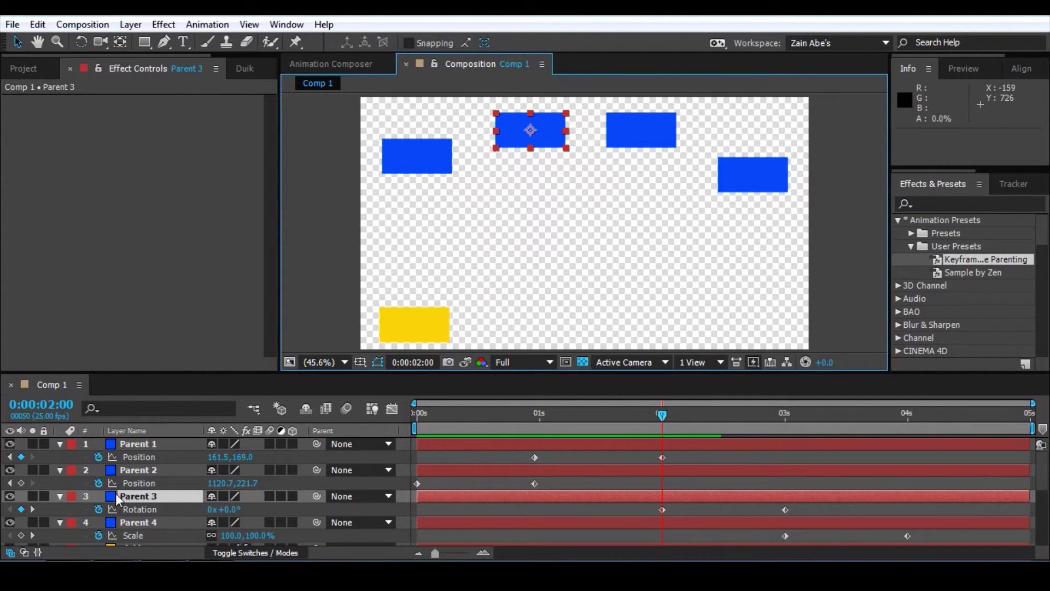
scroll(191, 505, down, 4)
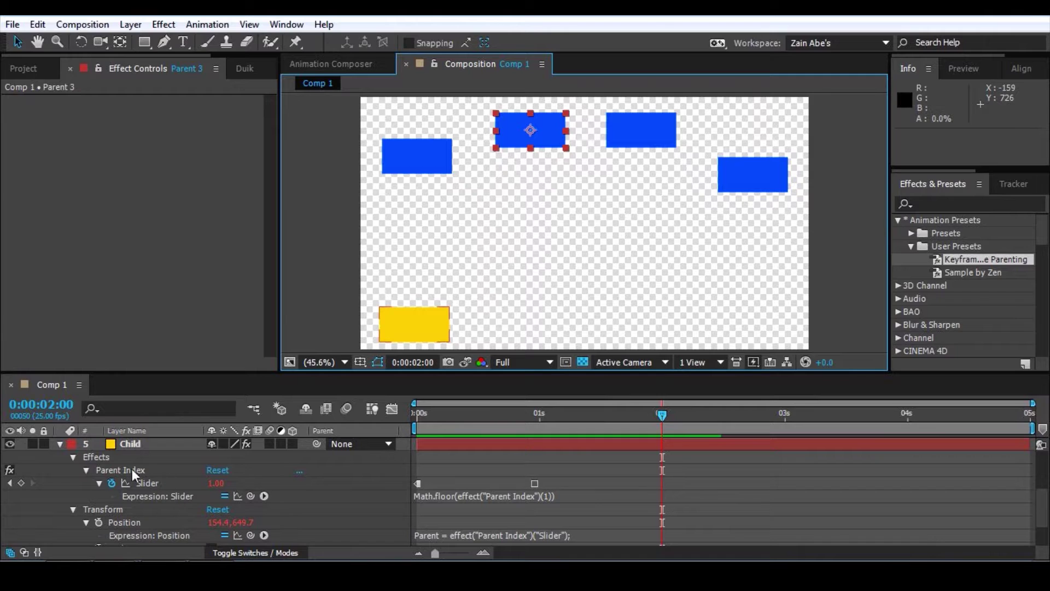
click(82, 485)
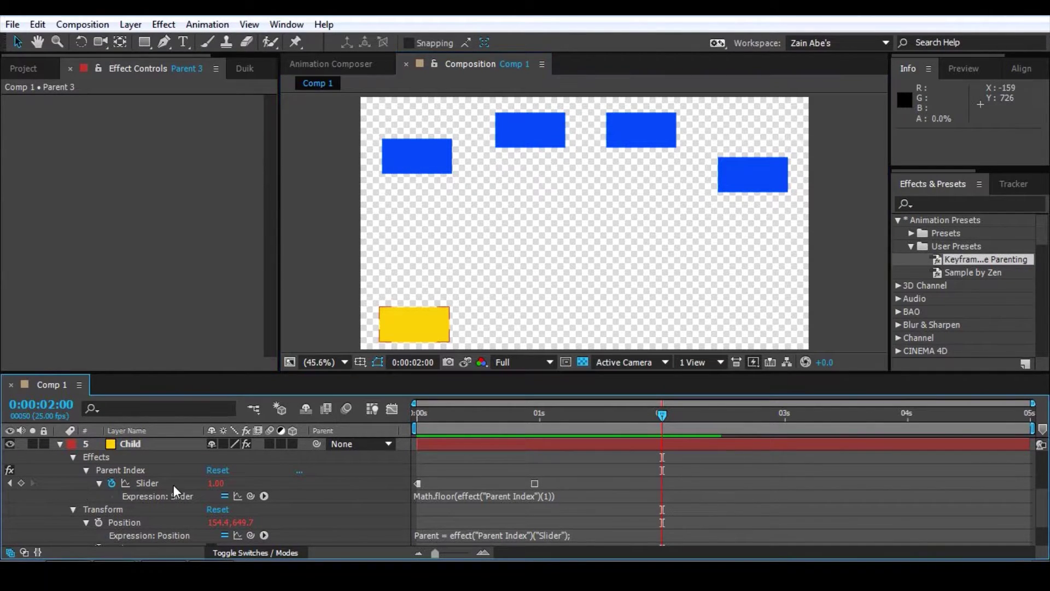
click(215, 483)
text(3)
key(Return)
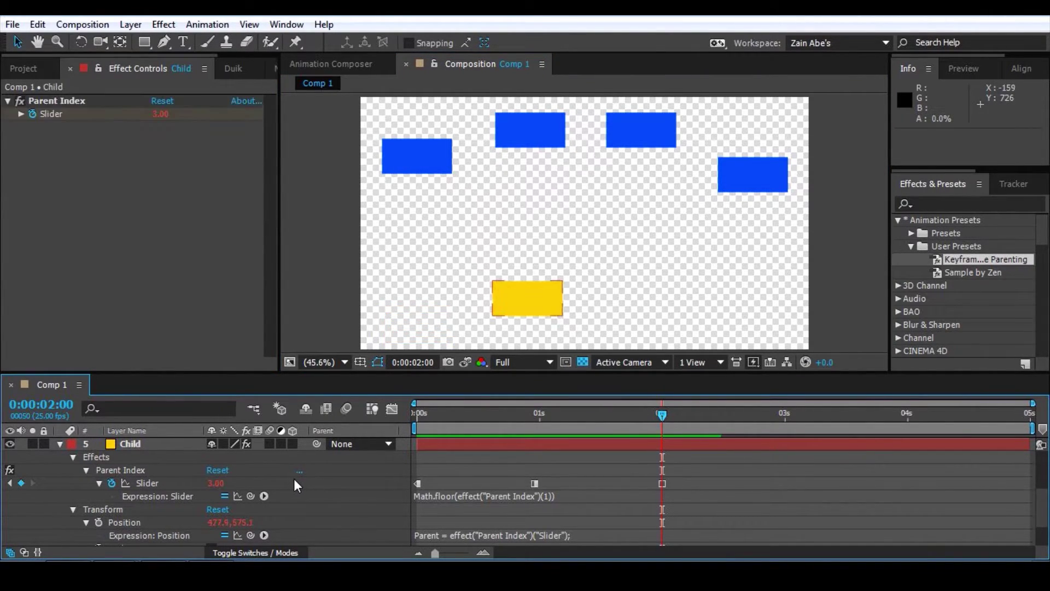
Step: Keyframe the Child's Parent Index slider at 0:00:03:00 with a value of 4
click(667, 472)
drag(660, 414, 781, 509)
scroll(721, 503, up, 4)
scroll(721, 502, down, 4)
scroll(721, 502, up, 2)
click(787, 415)
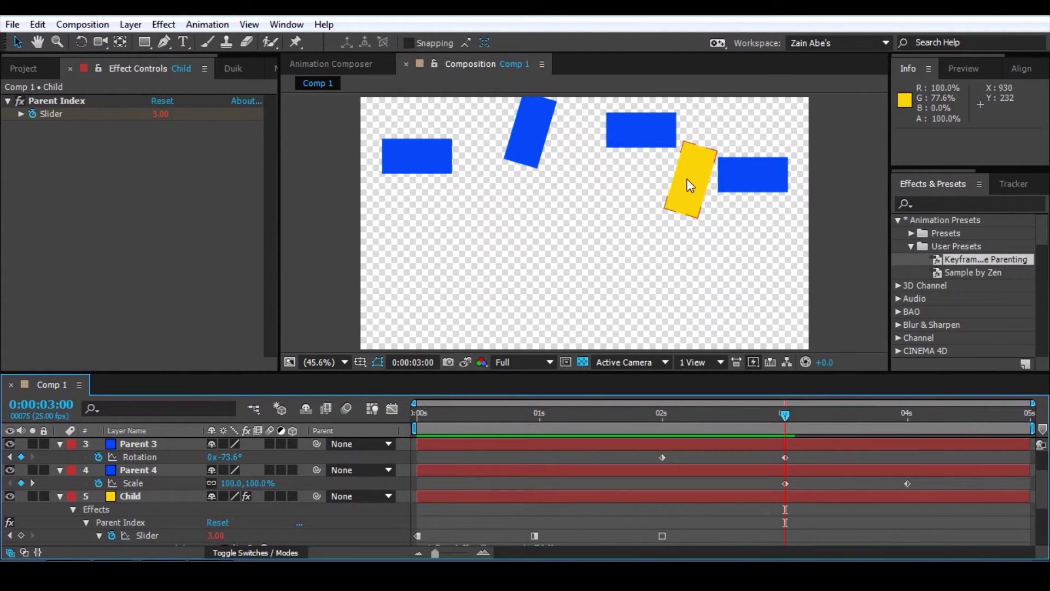
click(640, 129)
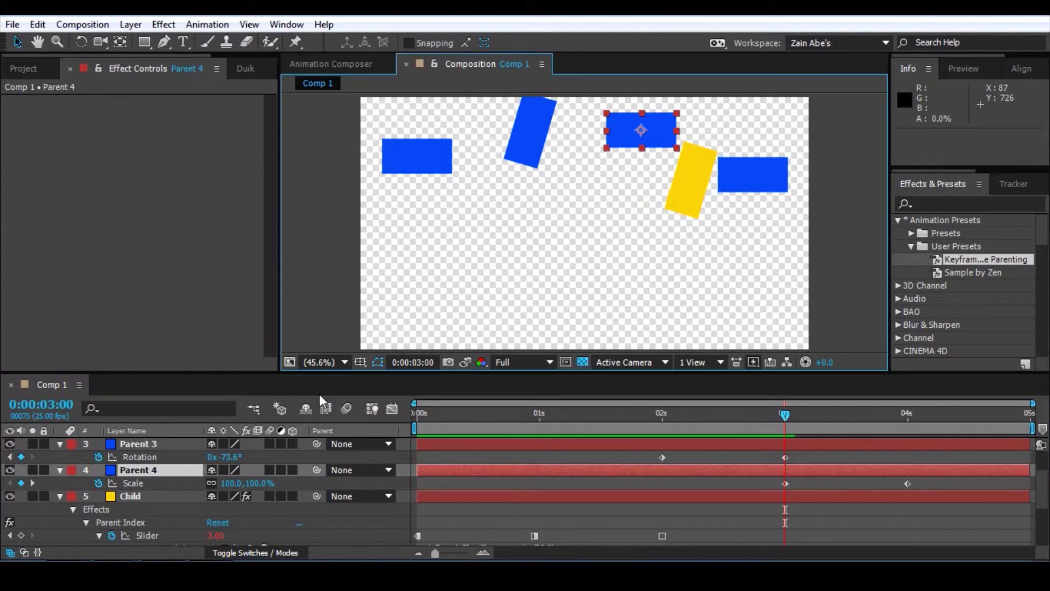
scroll(101, 479, up, 2)
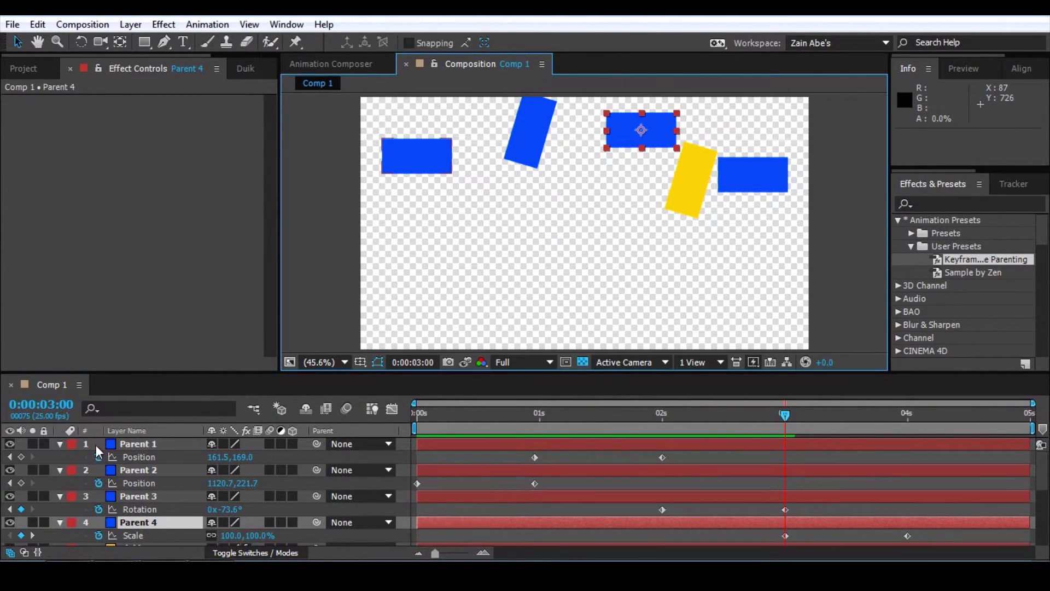
scroll(136, 503, down, 2)
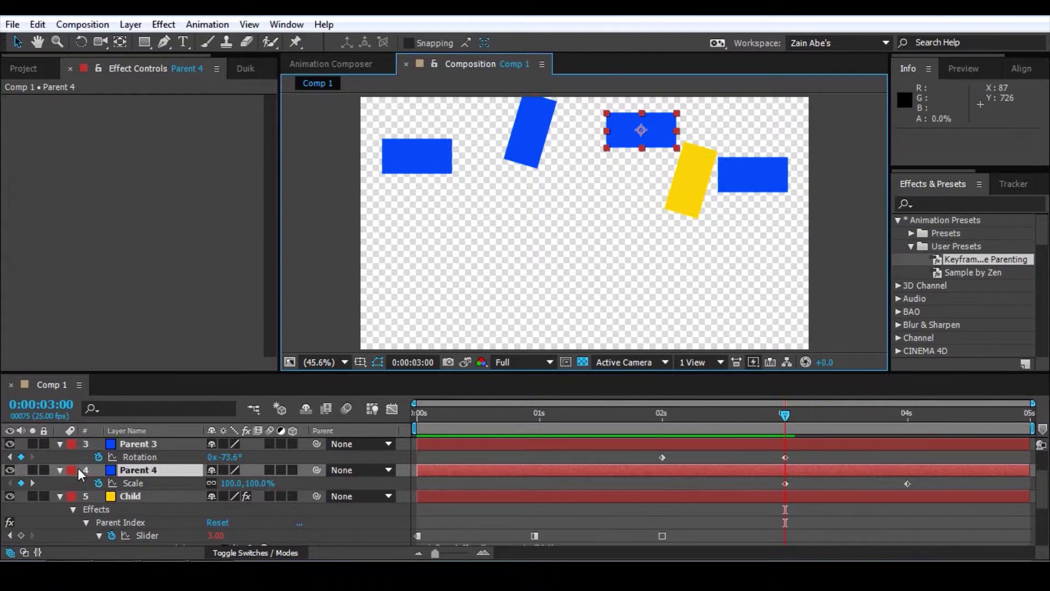
scroll(112, 494, down, 2)
click(216, 483)
text(4)
key(Return)
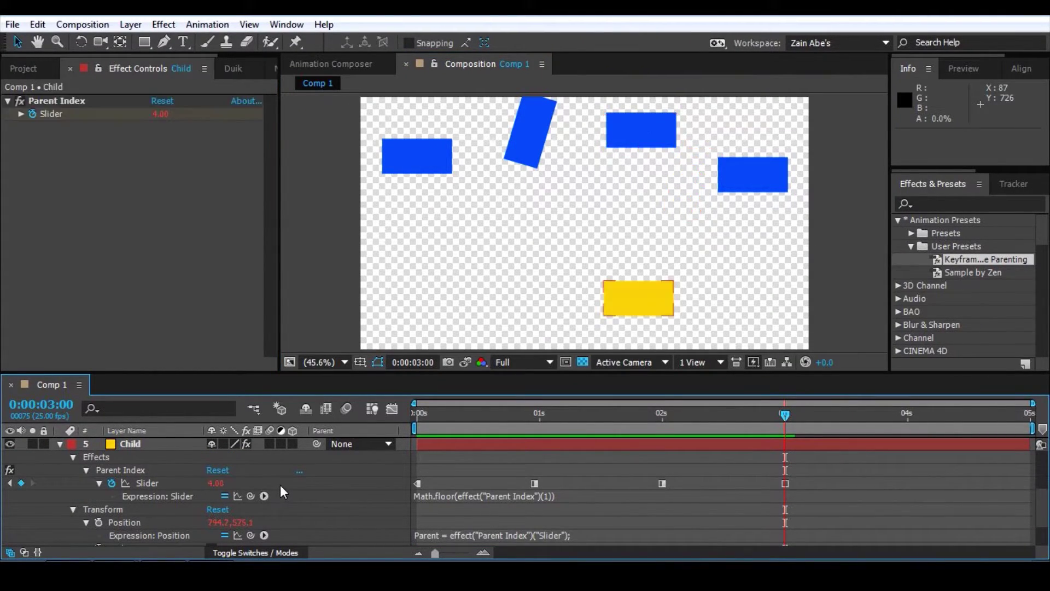
Step: Scrub the animation back to 0:00:00:00 and examine the Child's Position, Scale and Rotation expressions
drag(787, 414, 356, 493)
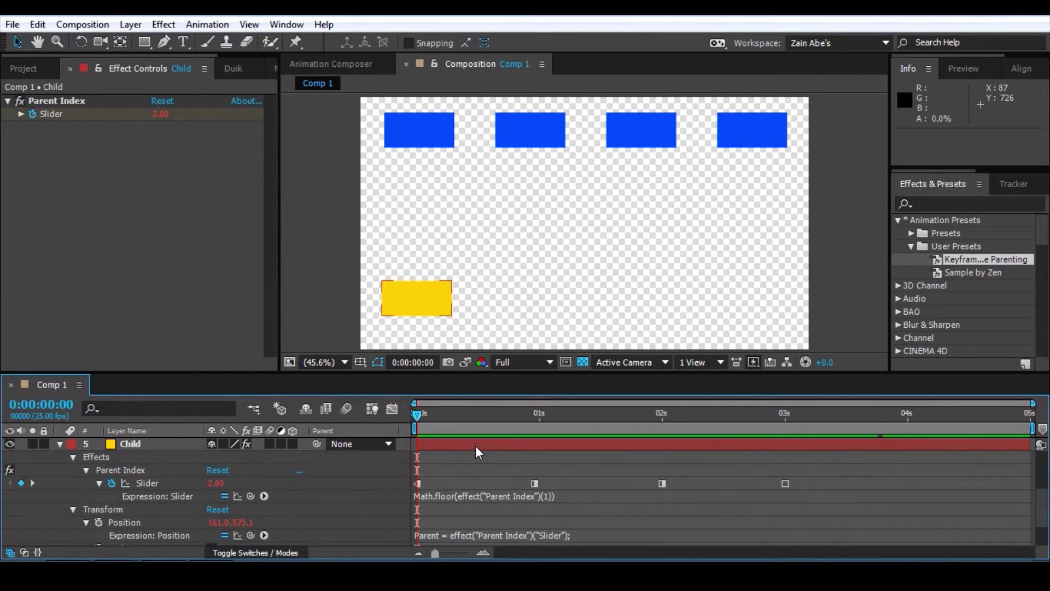
scroll(506, 473, down, 3)
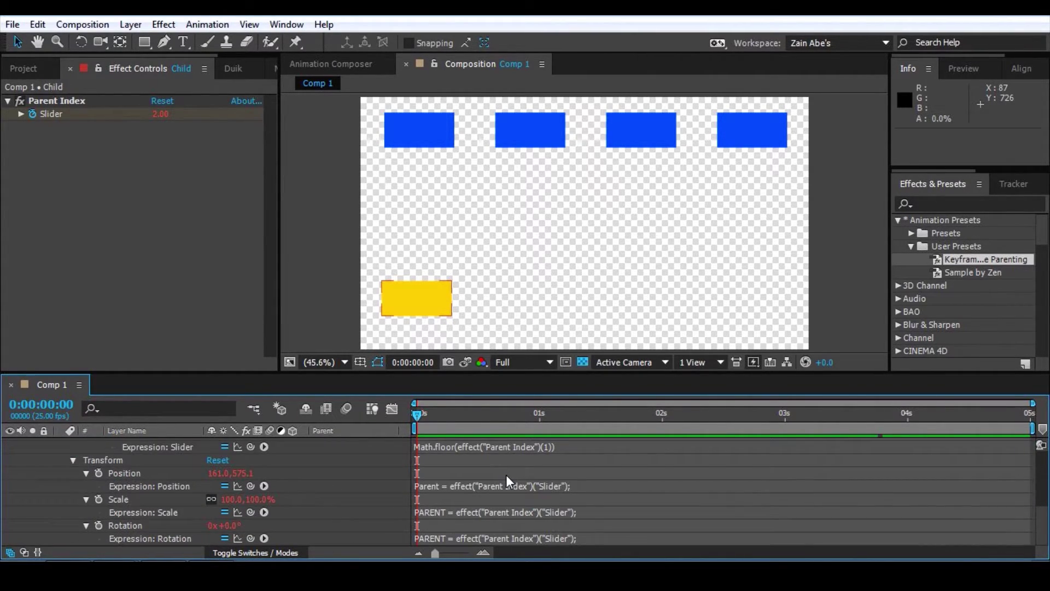
click(122, 475)
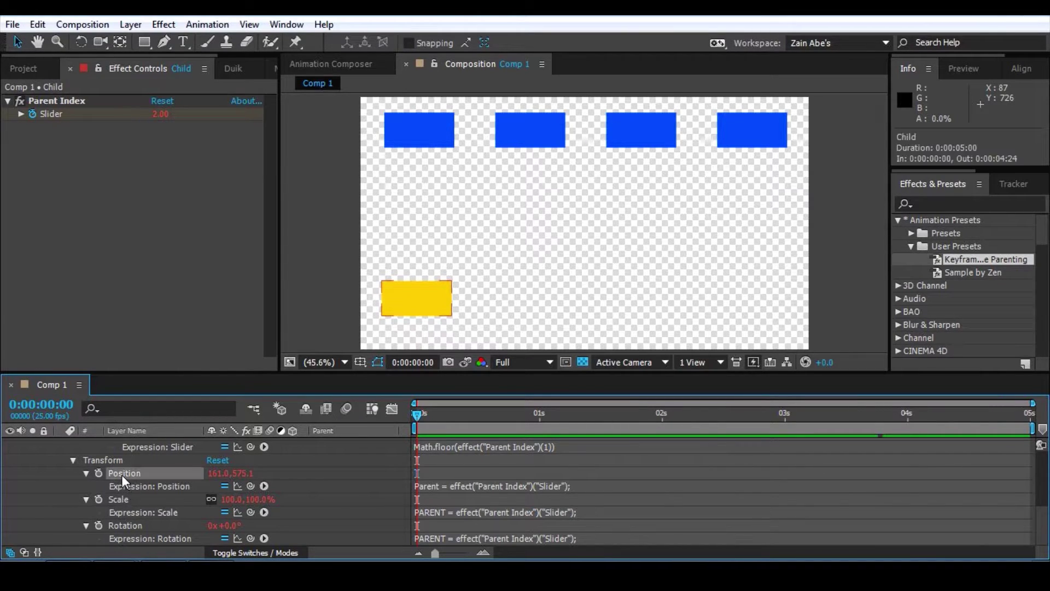
click(133, 501)
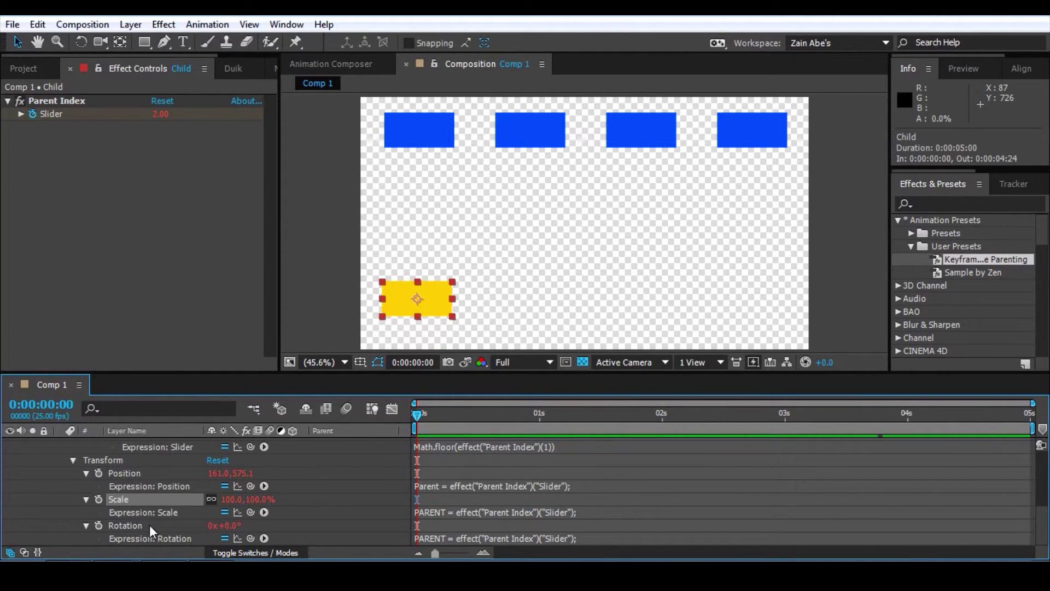
click(149, 524)
click(49, 483)
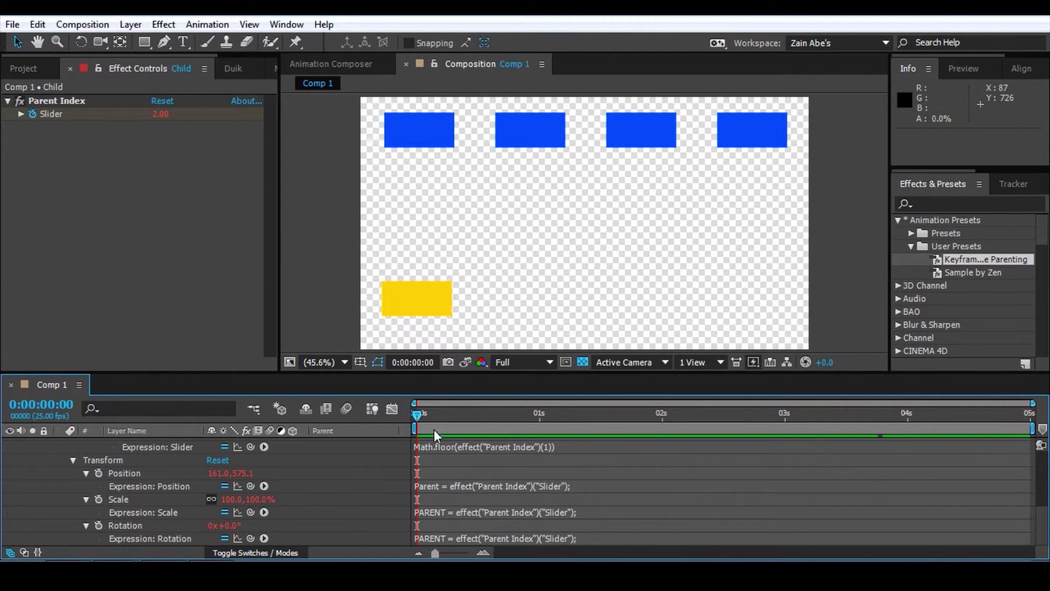
scroll(462, 465, up, 5)
scroll(455, 465, down, 4)
drag(418, 420, 331, 536)
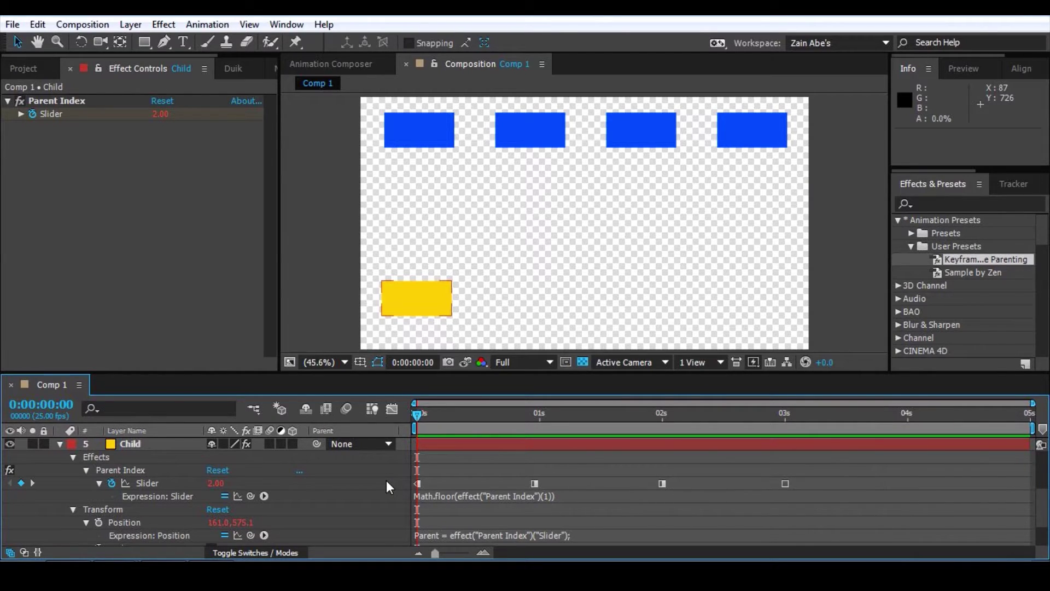
Step: Preview the animation from the start and compare the Child's position at 0:00:00:23 and 0:00:00:24
click(421, 414)
key(Page_Up)
key(space)
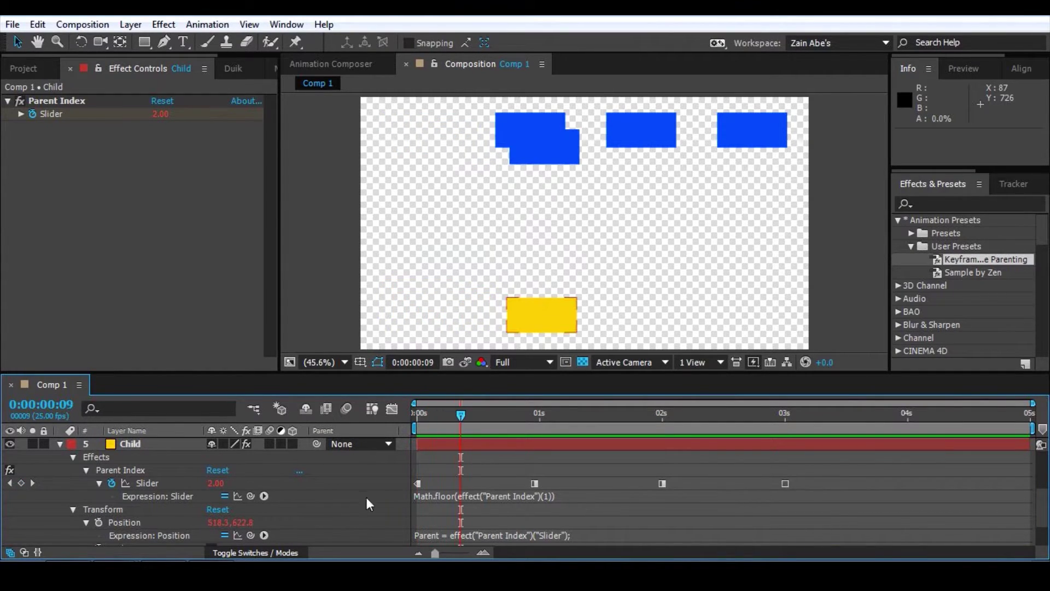
drag(461, 417, 524, 421)
click(542, 475)
mouse_move(525, 414)
mouse_down()
mouse_move(537, 413)
mouse_move(521, 417)
mouse_move(529, 417)
mouse_up()
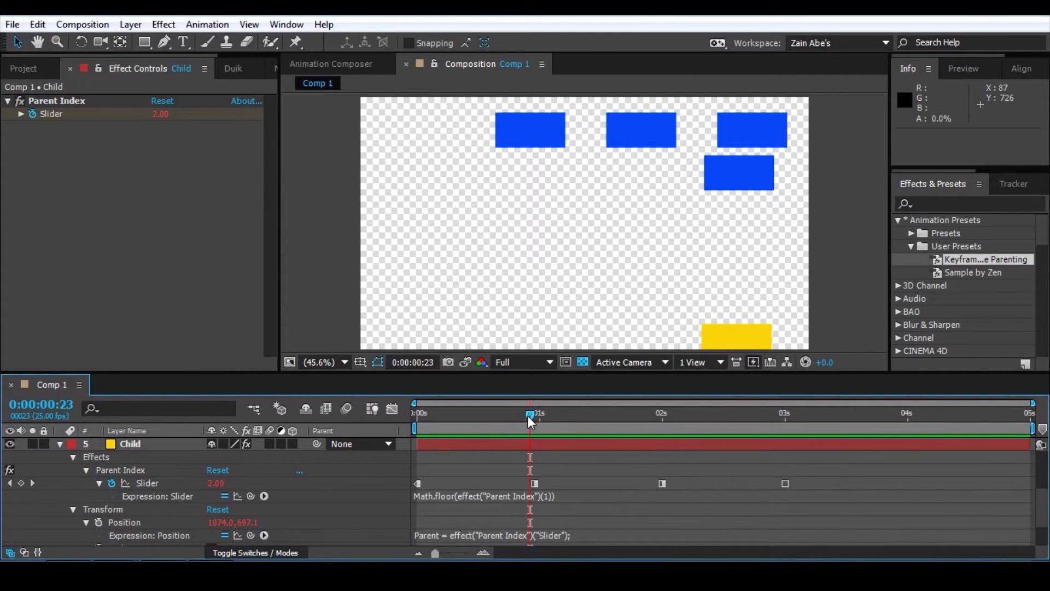
click(751, 323)
key(Page_Down)
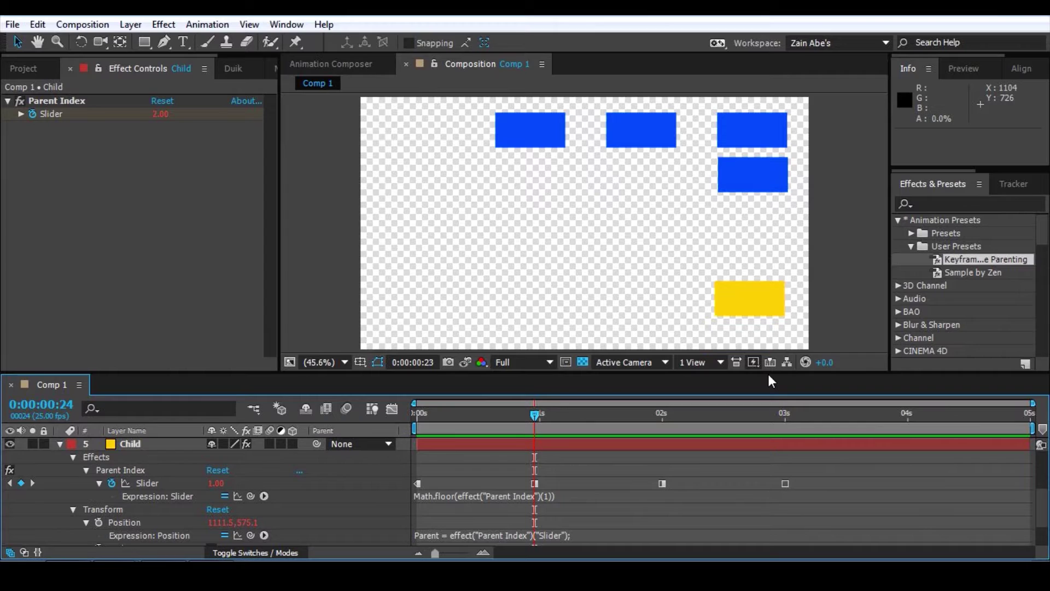
Step: Play on to 0:00:01:24 and compare the Child's position there with the frame at 0:00:02:00
key(space)
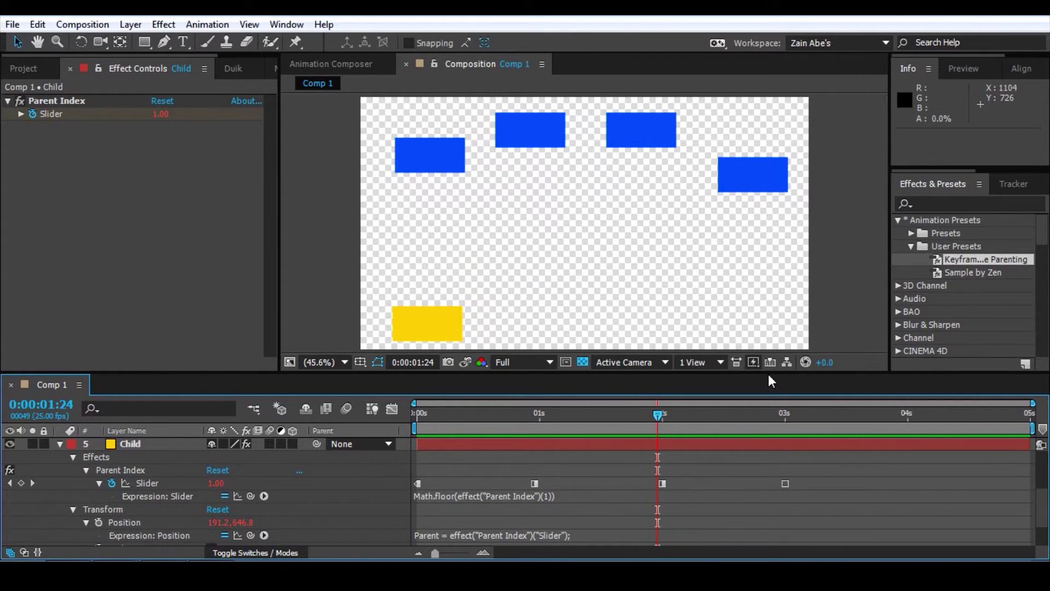
click(454, 322)
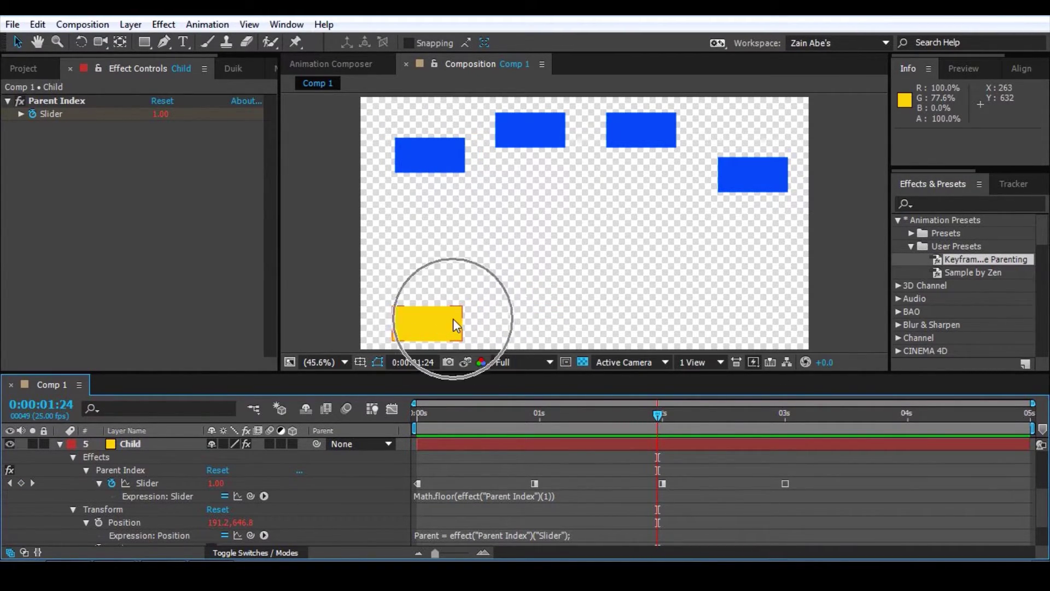
key(Page_Down)
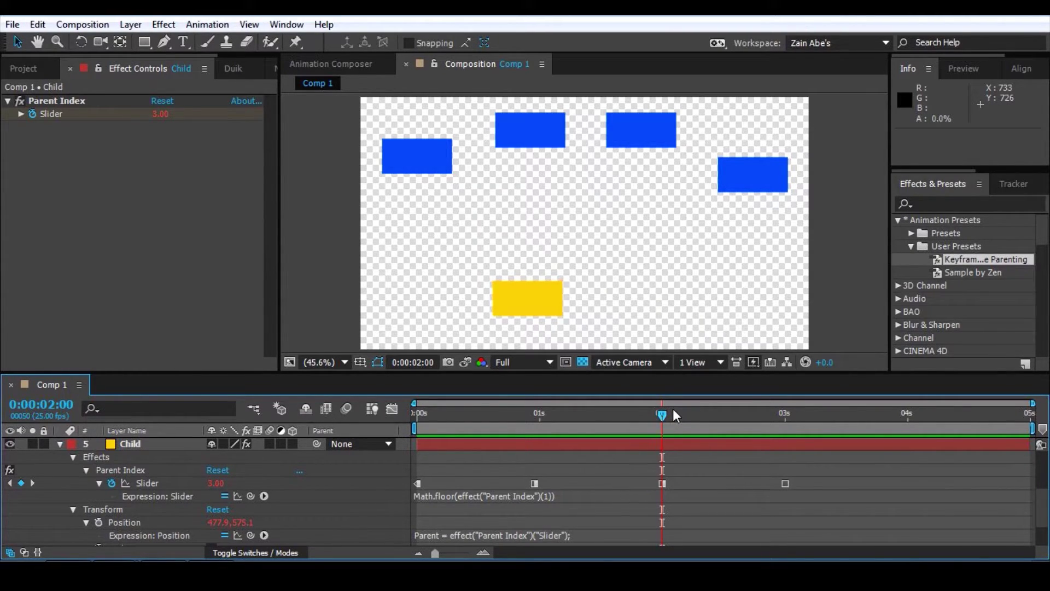
Step: Show the rulers and place a horizontal guide at about 697 and a vertical guide at about 1074 through the Child's anchor point at 0:00:00:23
drag(664, 414, 416, 450)
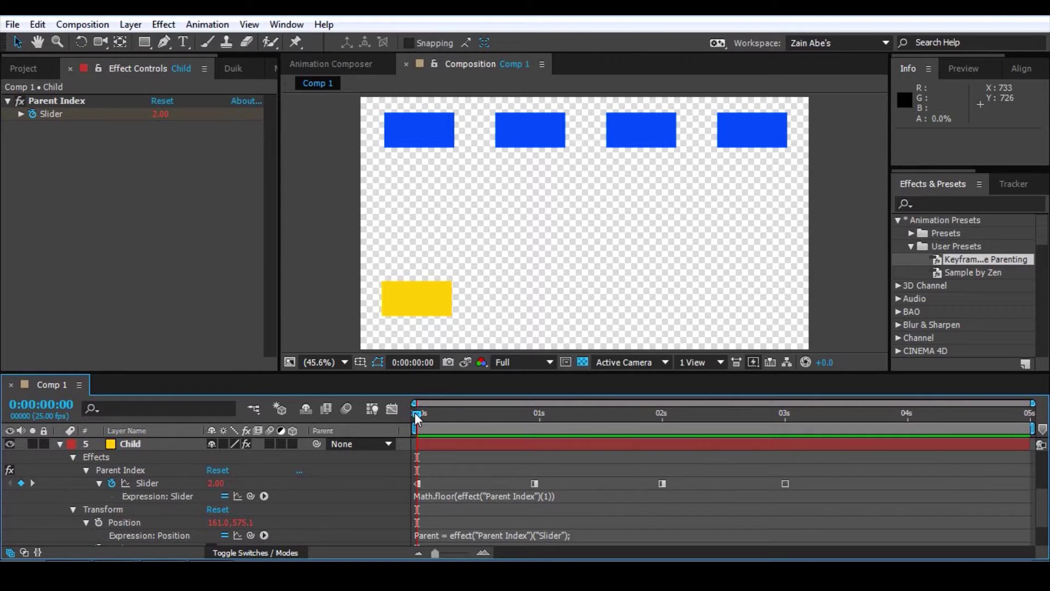
drag(414, 413, 530, 436)
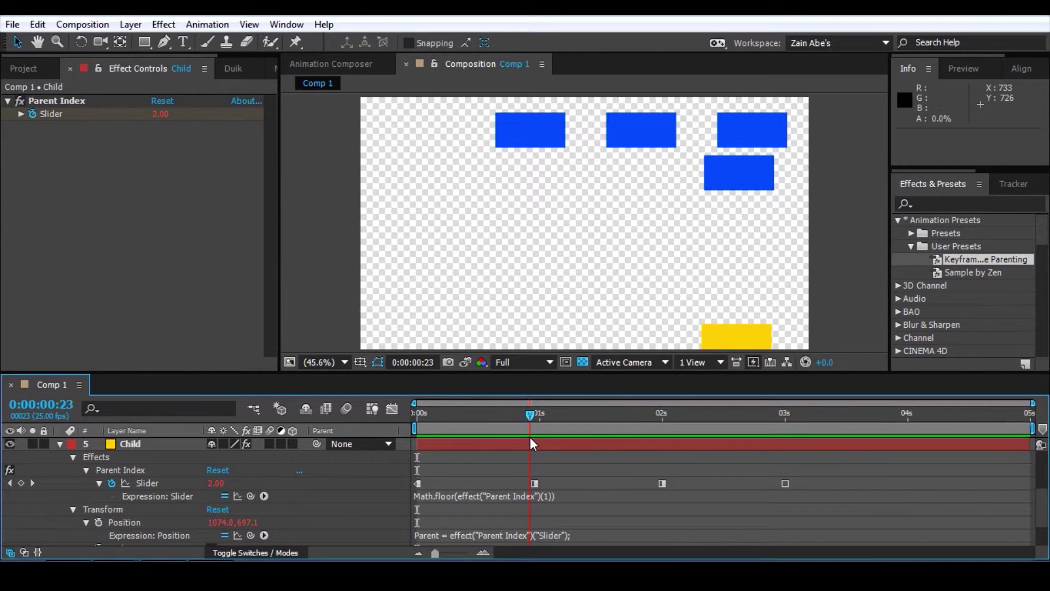
drag(530, 439, 532, 443)
click(447, 363)
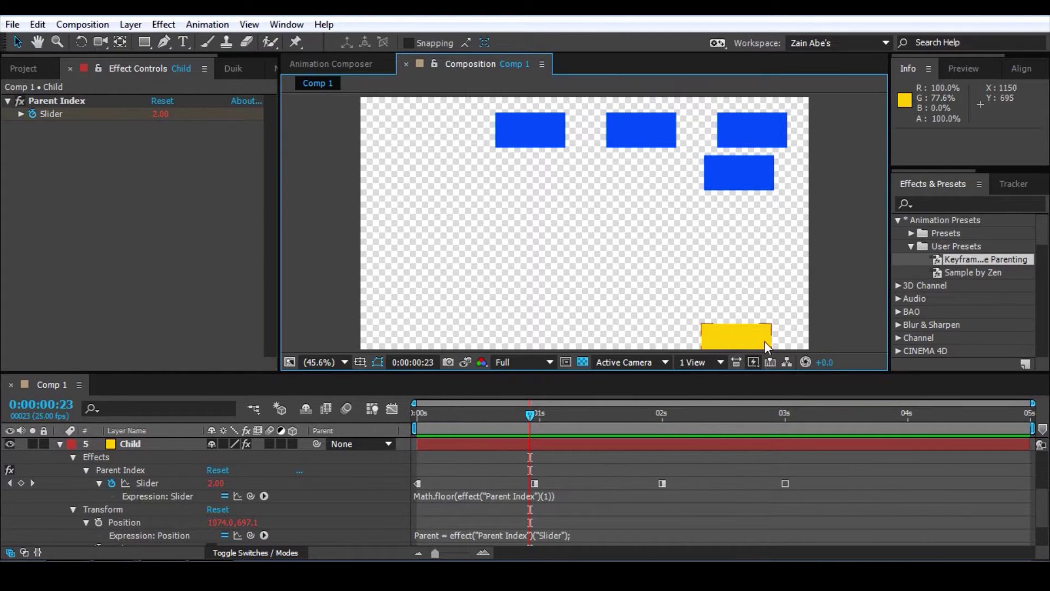
key(ctrl+r)
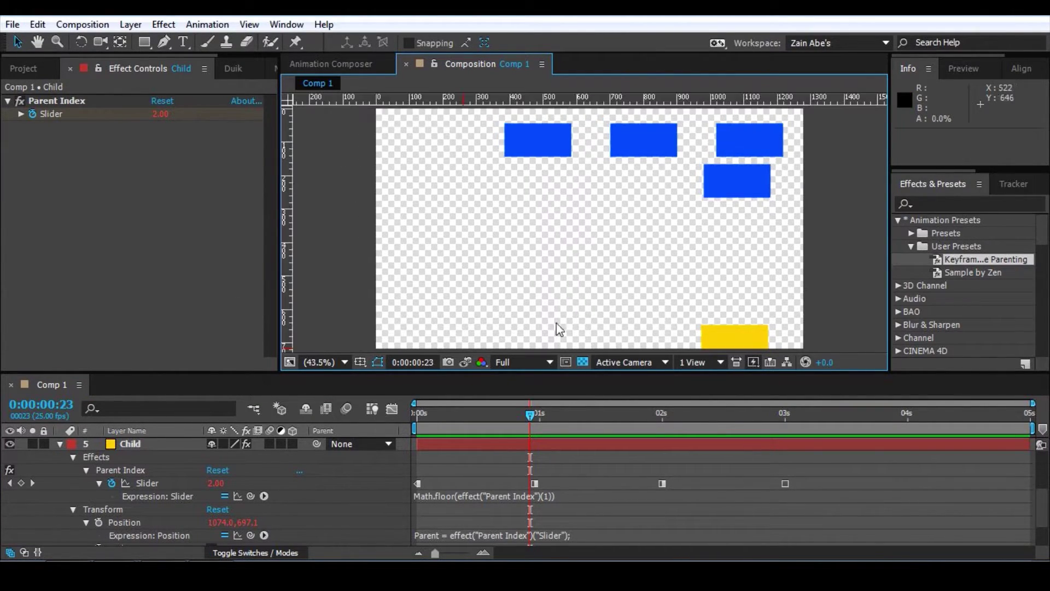
click(733, 335)
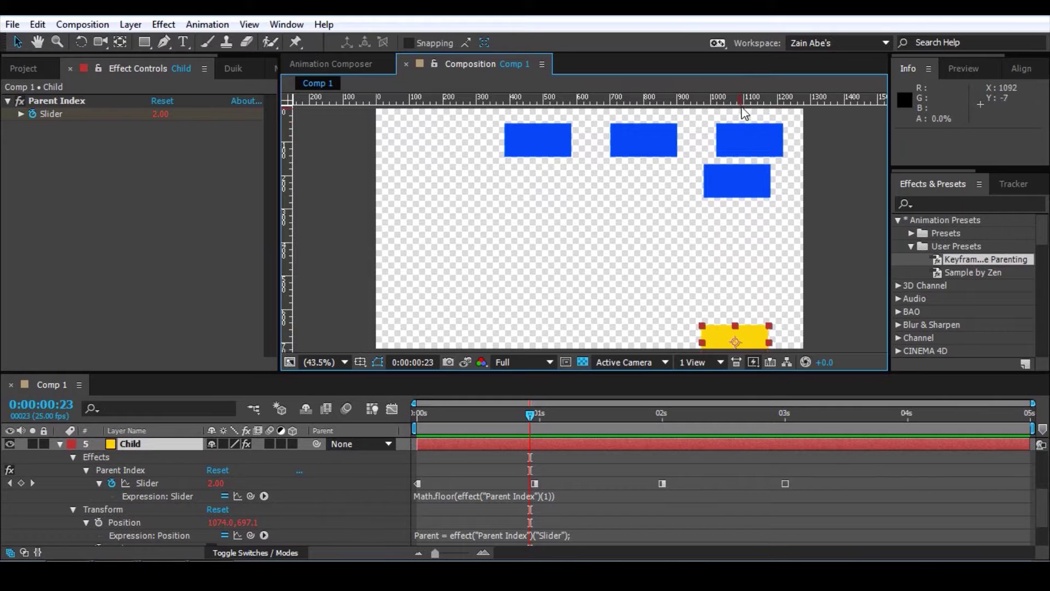
drag(747, 99, 805, 347)
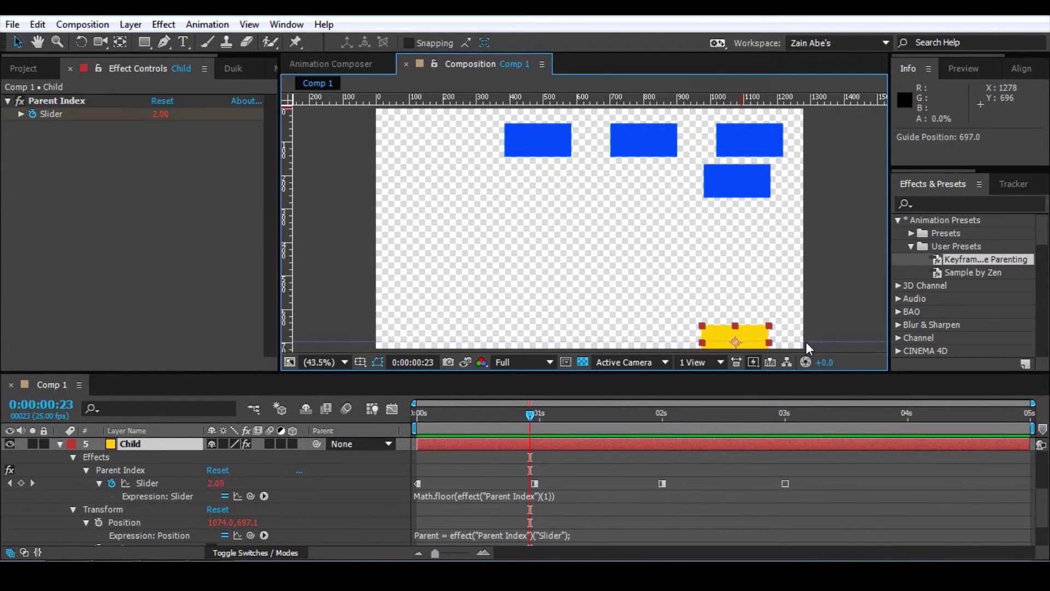
drag(281, 227, 735, 326)
Step: Step between 0:00:00:24 and 0:00:00:23 to compare the Child's position against the guides and its transform values
key(Page_Down)
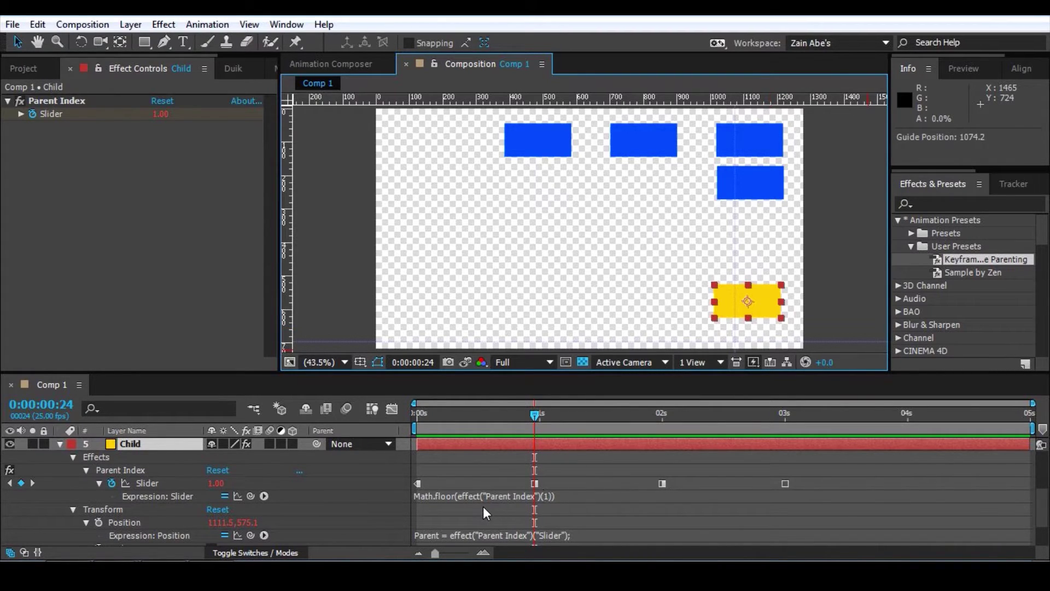
scroll(468, 513, down, 3)
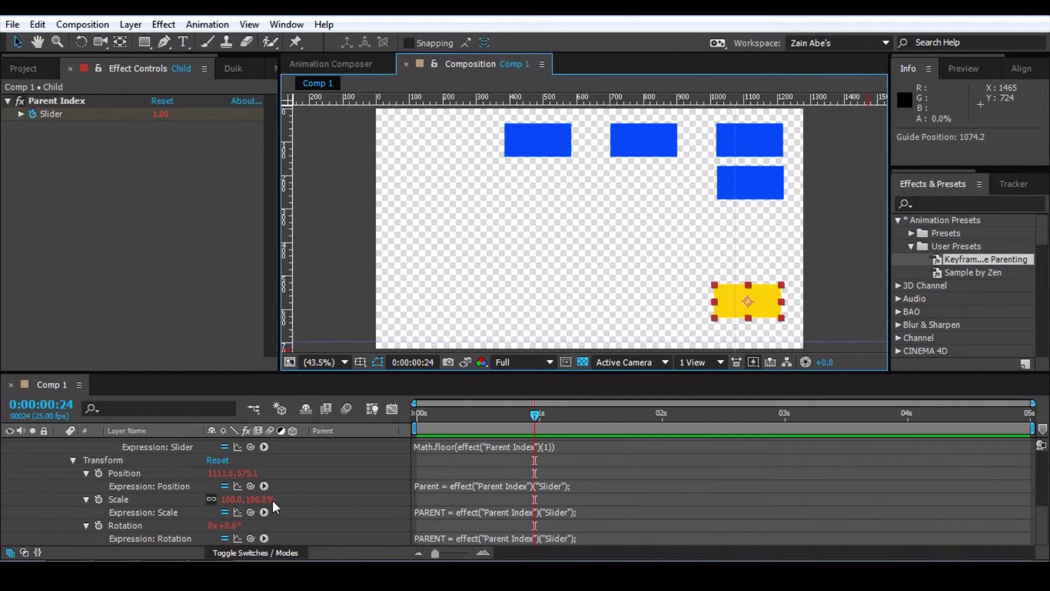
scroll(562, 499, up, 2)
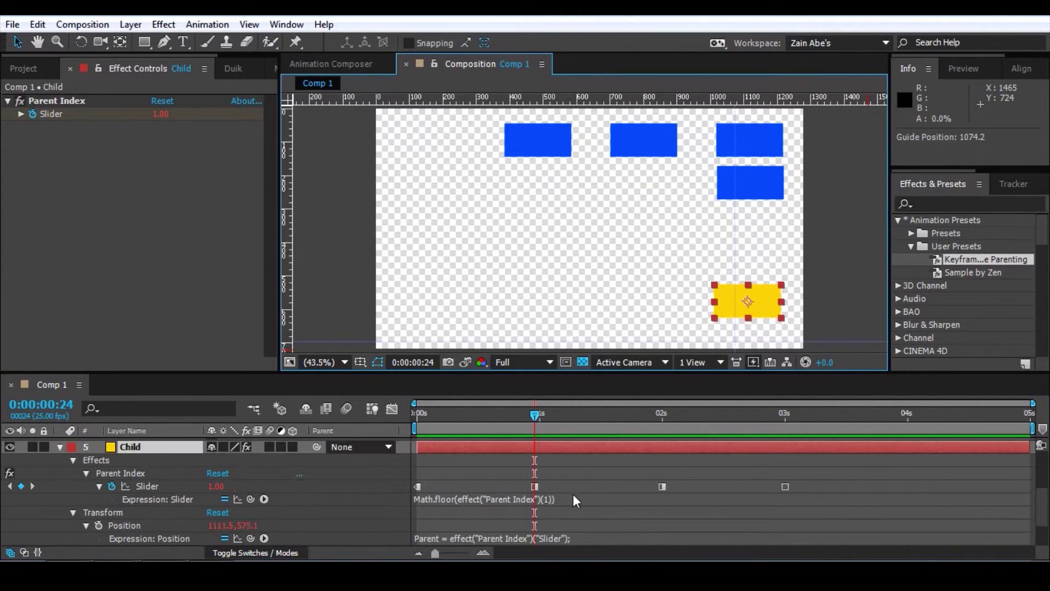
key(Page_Up)
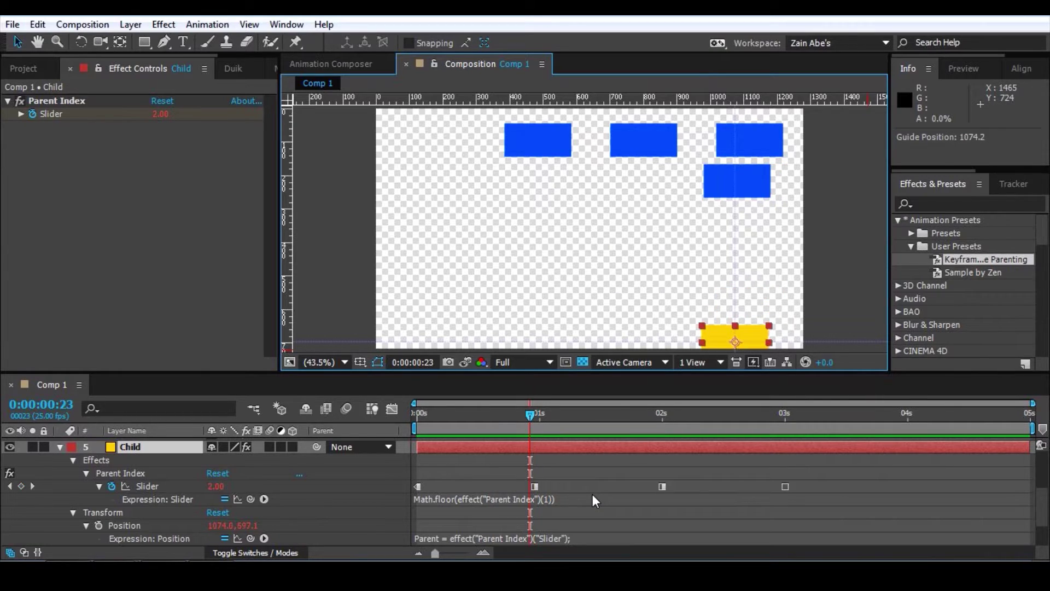
scroll(592, 494, down, 2)
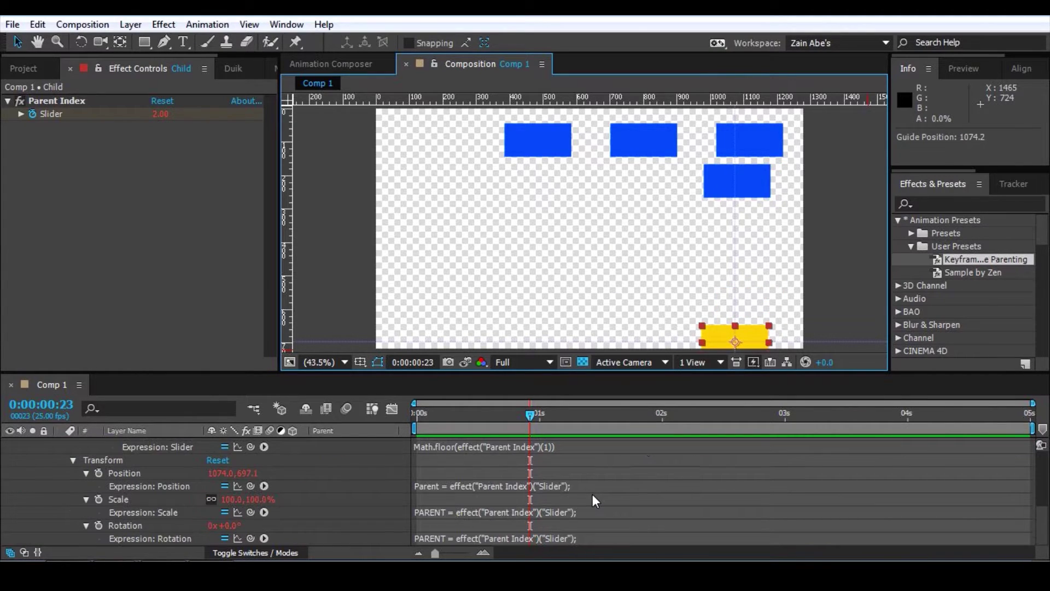
Step: Turn on Position keyframing for the Child layer at 0:00:00:23, setting its first Position keyframe there
click(98, 474)
scroll(625, 506, up, 2)
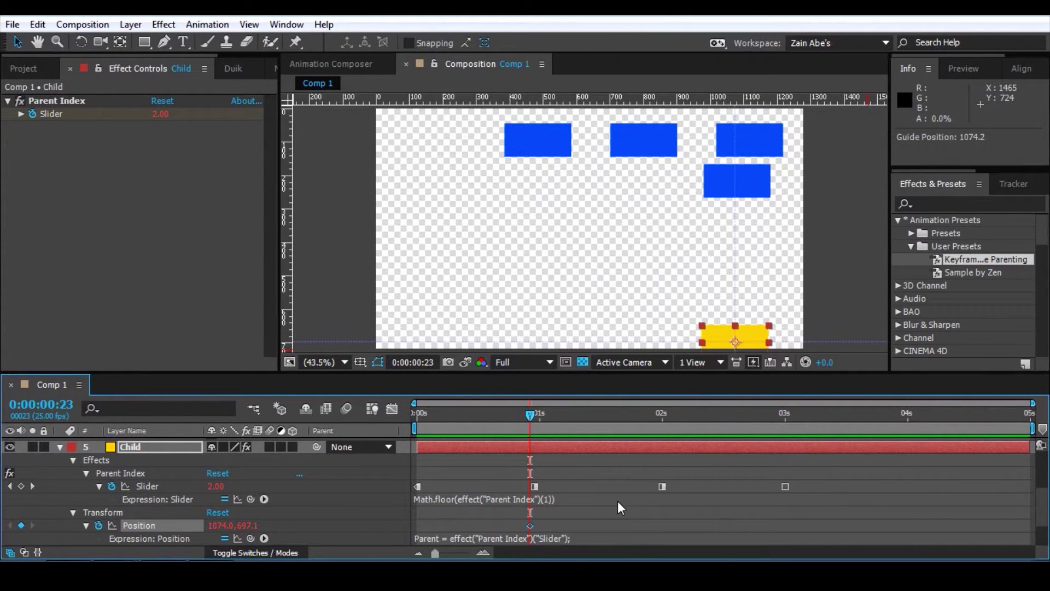
scroll(617, 501, down, 2)
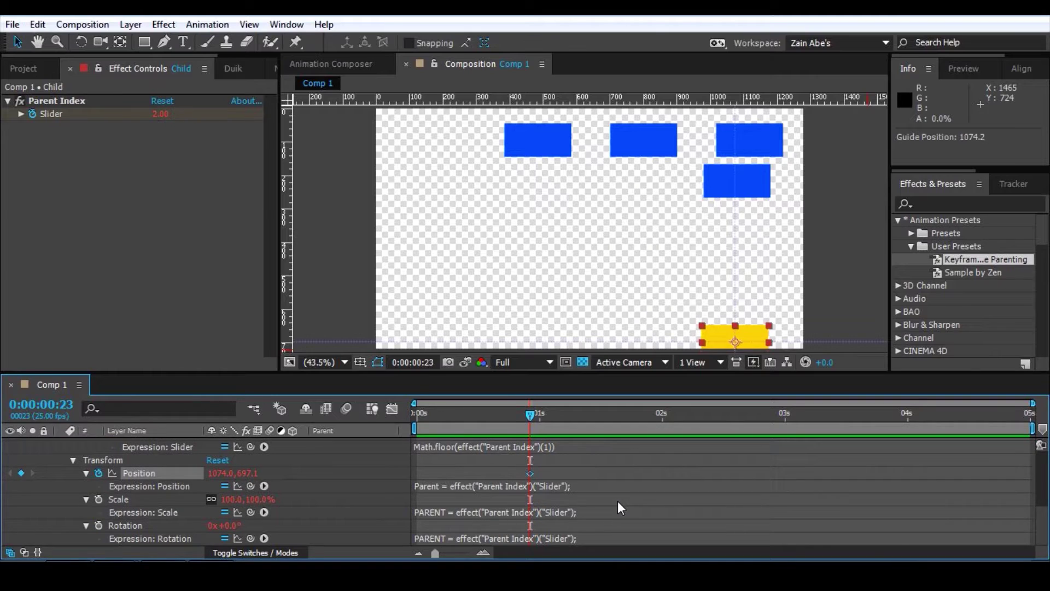
Step: At 0:00:00:24, move the Child onto the guide intersection at about 1074, 697 so a second Position keyframe is set
key(Page_Down)
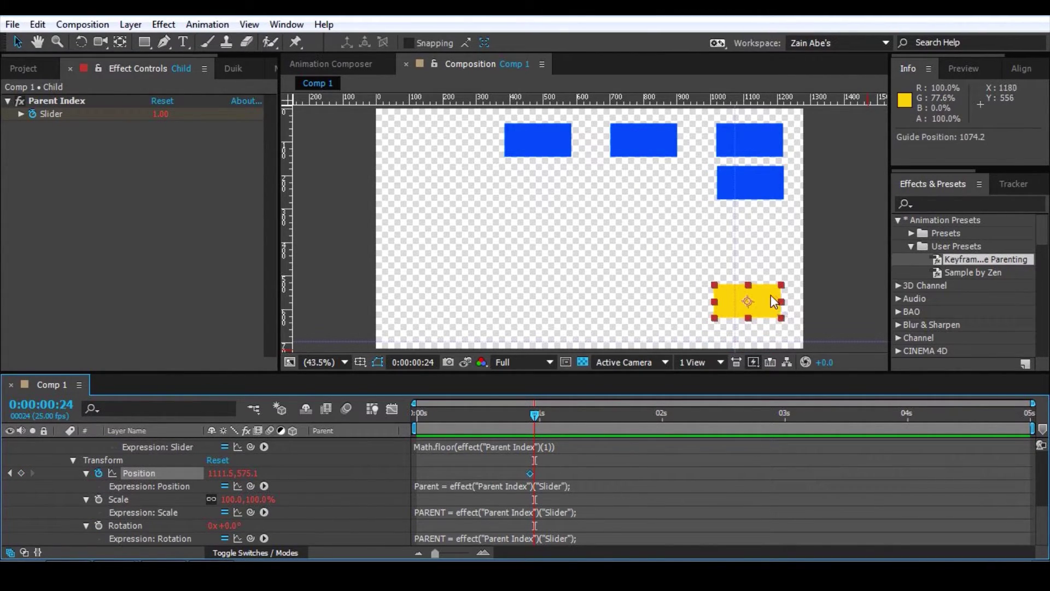
drag(768, 305, 751, 336)
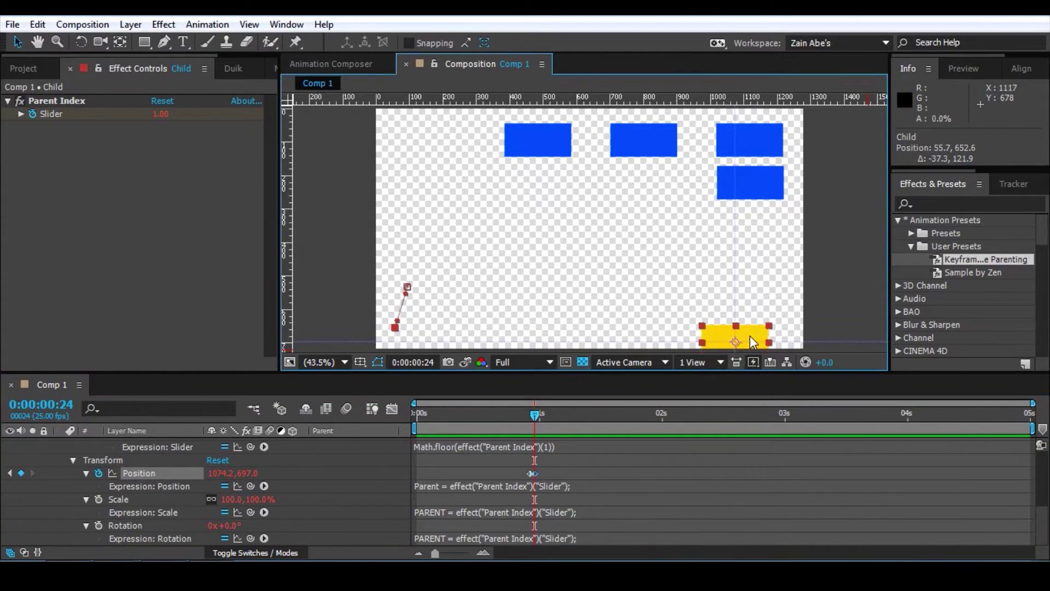
click(597, 460)
Step: Scrub past the first parent switch and preview the animation to check the Child's movement
scroll(563, 494, up, 3)
scroll(562, 493, up, 2)
scroll(562, 493, down, 2)
drag(537, 414, 632, 562)
key(space)
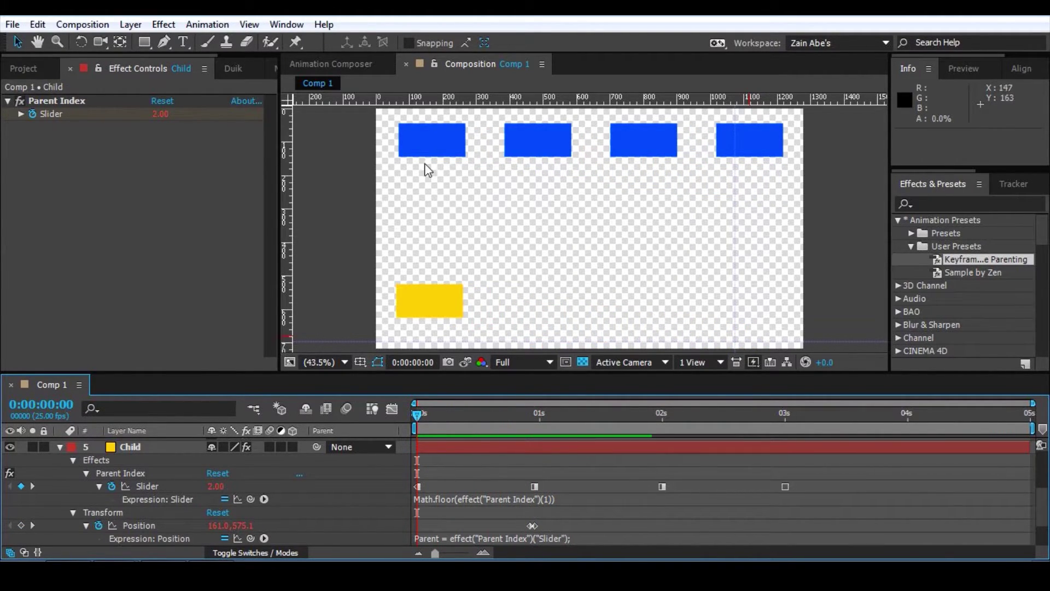
Step: Select Parent 2 and scrub from the start to 0:00:00:24 and on to 0:00:02:00 to check how the Child follows
click(425, 155)
drag(422, 408, 538, 434)
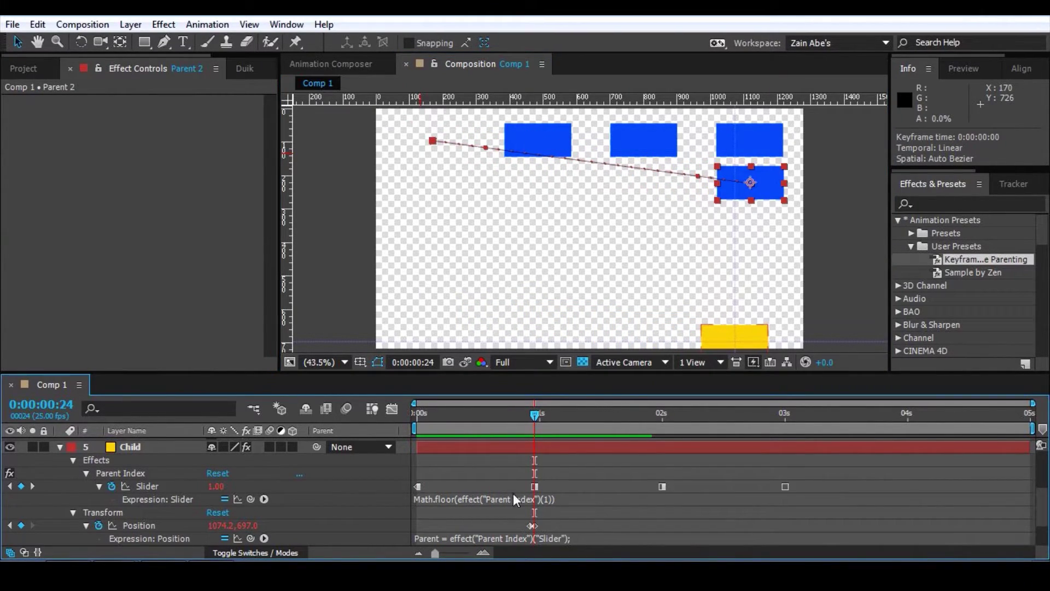
click(546, 482)
click(545, 483)
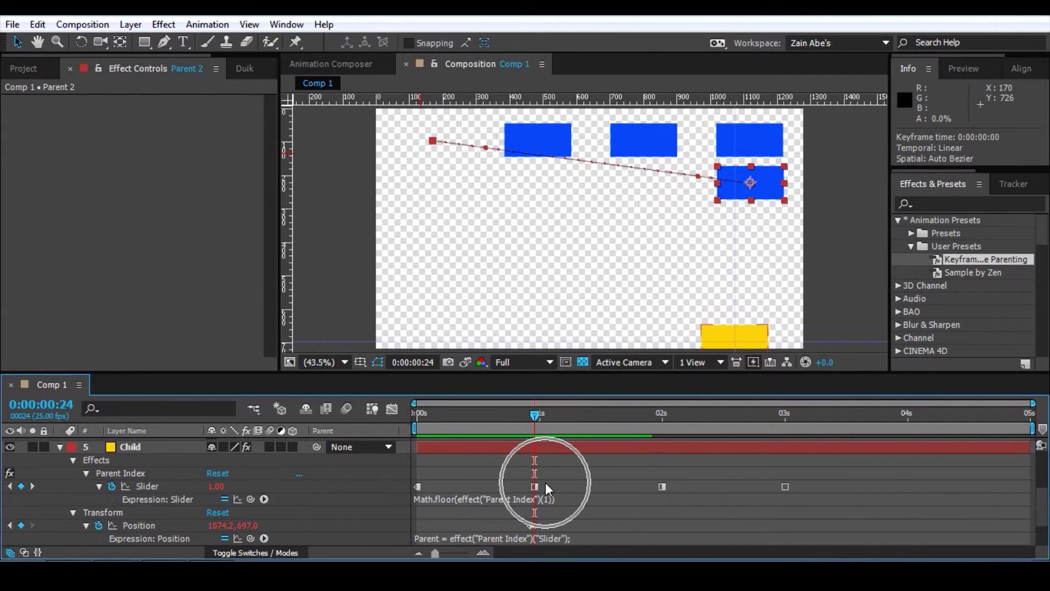
drag(535, 415, 663, 462)
click(688, 491)
scroll(681, 495, down, 2)
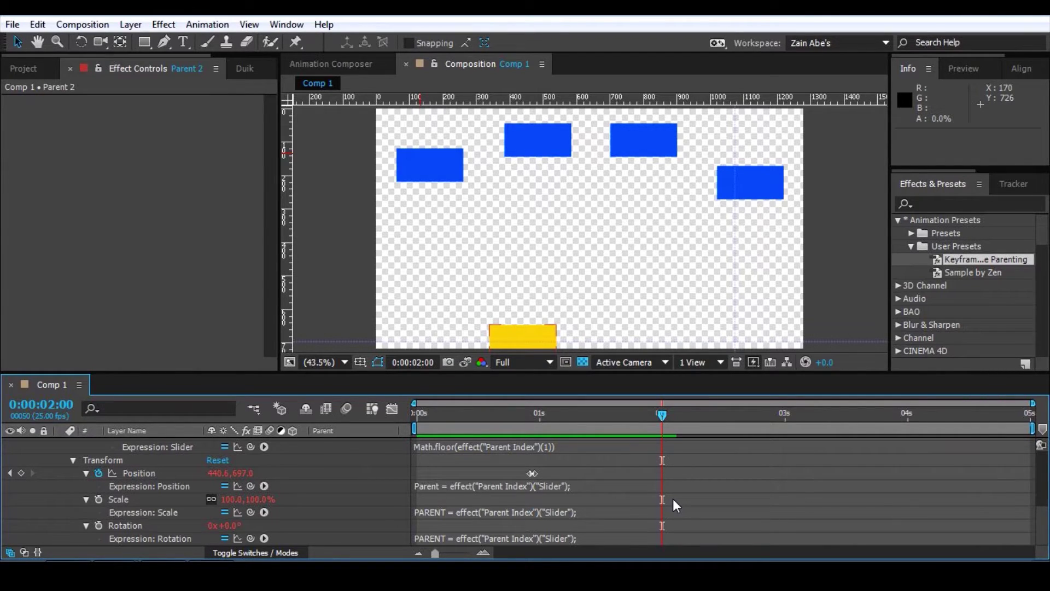
Step: Review the Child's Parent Index keyframes against its Position, Scale and Rotation values
click(544, 342)
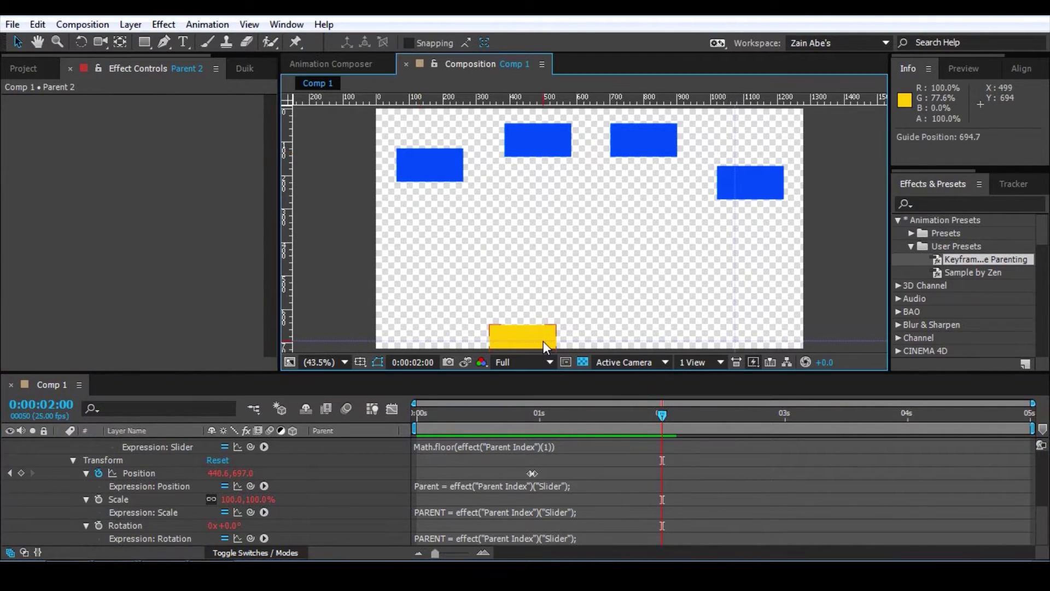
click(686, 476)
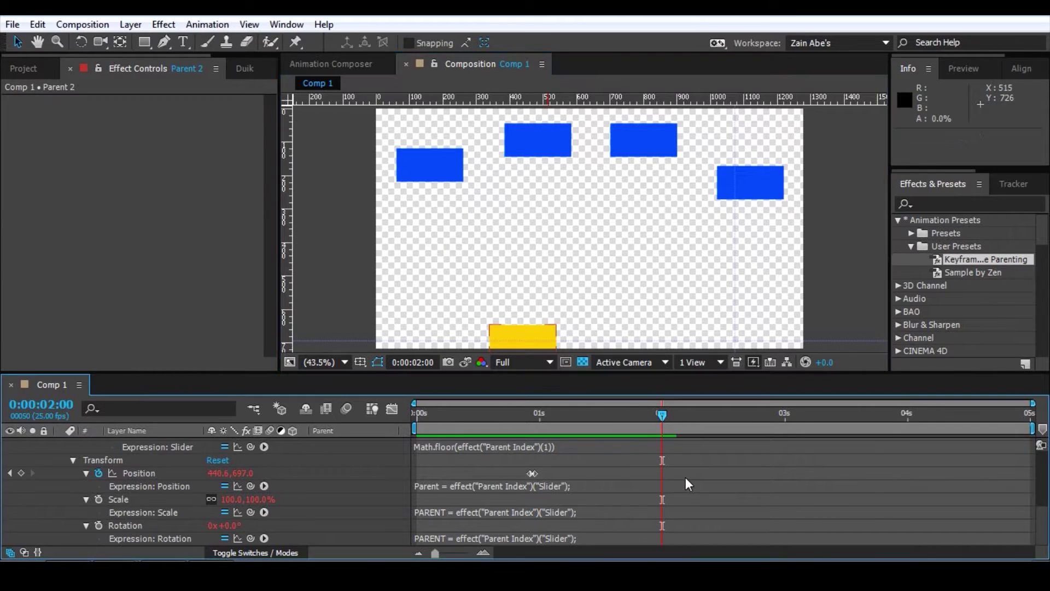
scroll(687, 494, up, 2)
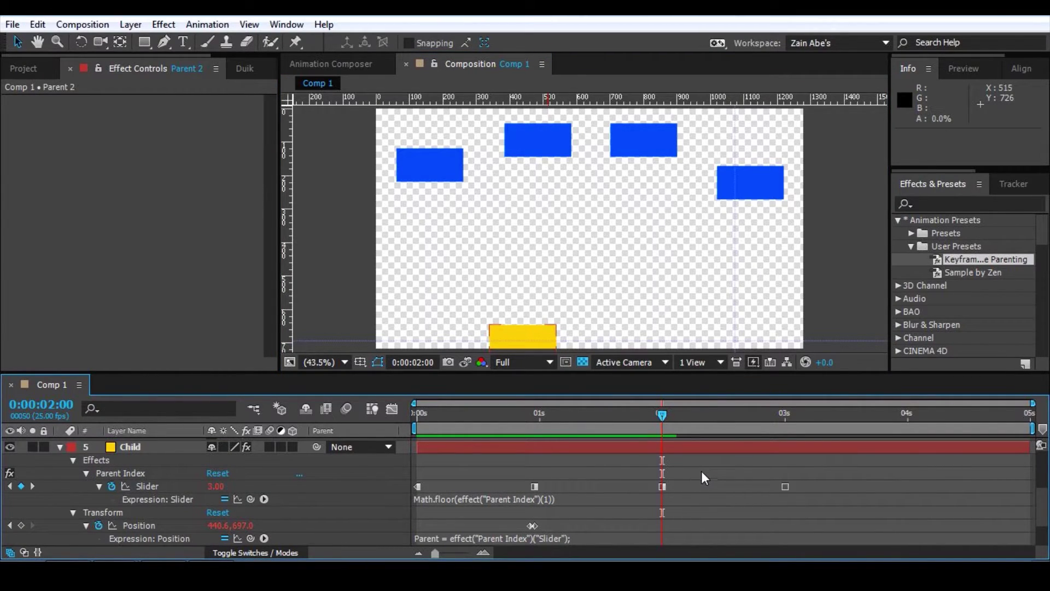
scroll(703, 471, down, 2)
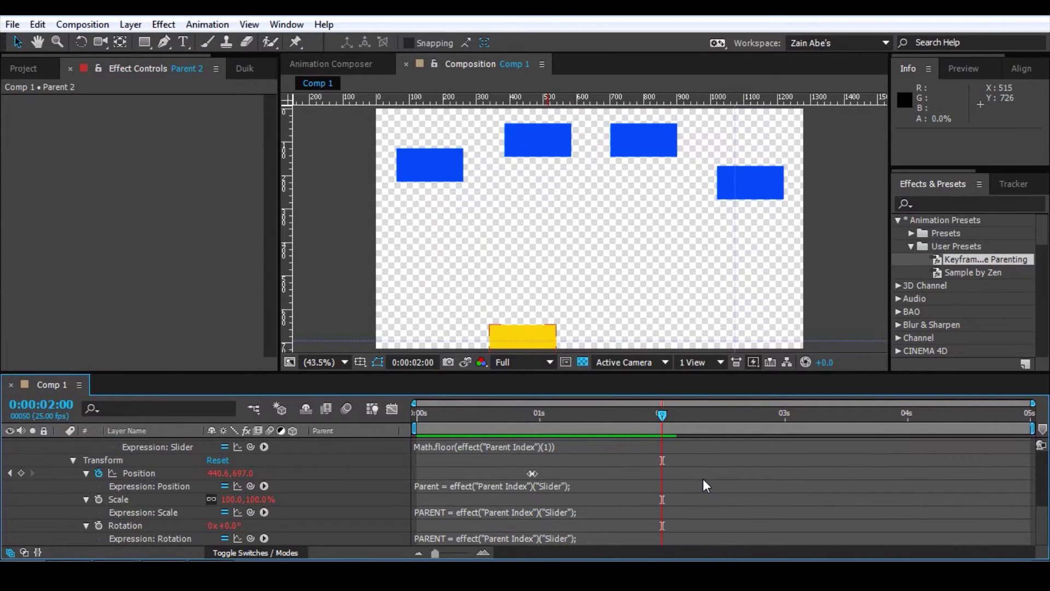
scroll(695, 489, up, 3)
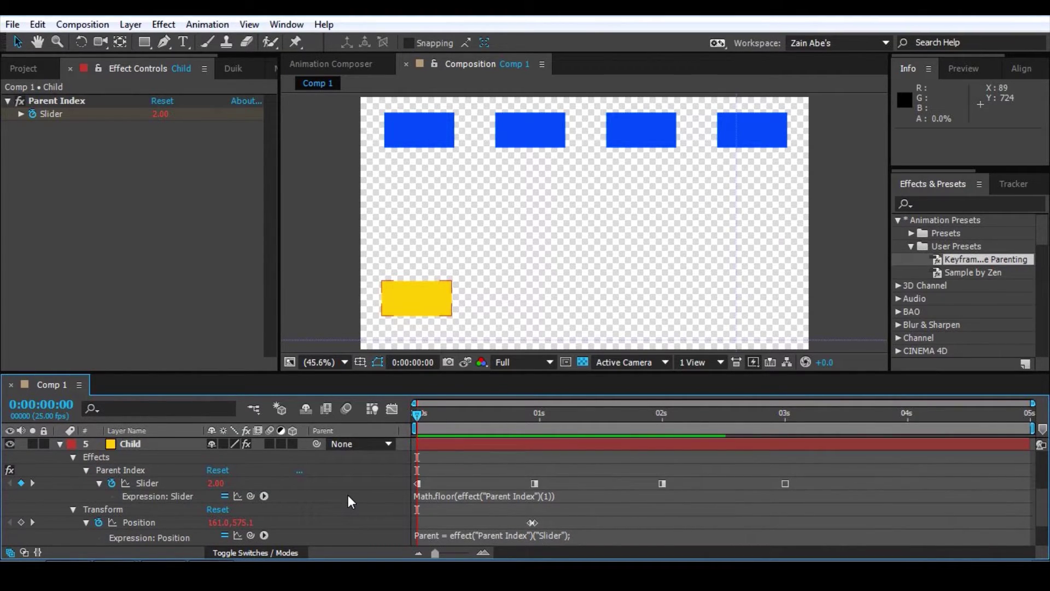
scroll(349, 496, down, 2)
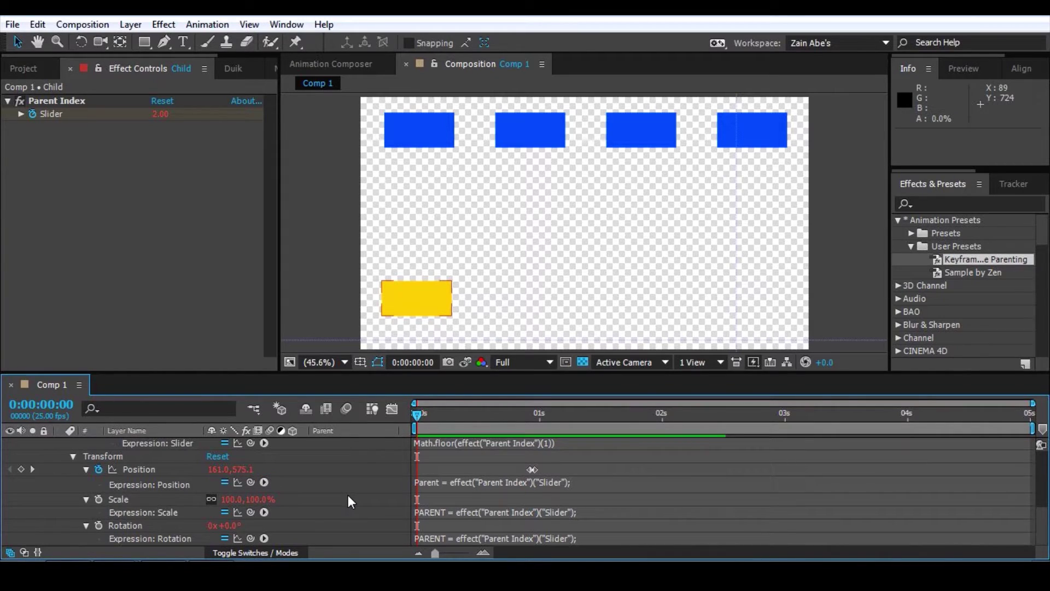
Step: Highlight the Child's Position, Scale and Rotation properties, then deselect them
click(136, 470)
shift+click(139, 497)
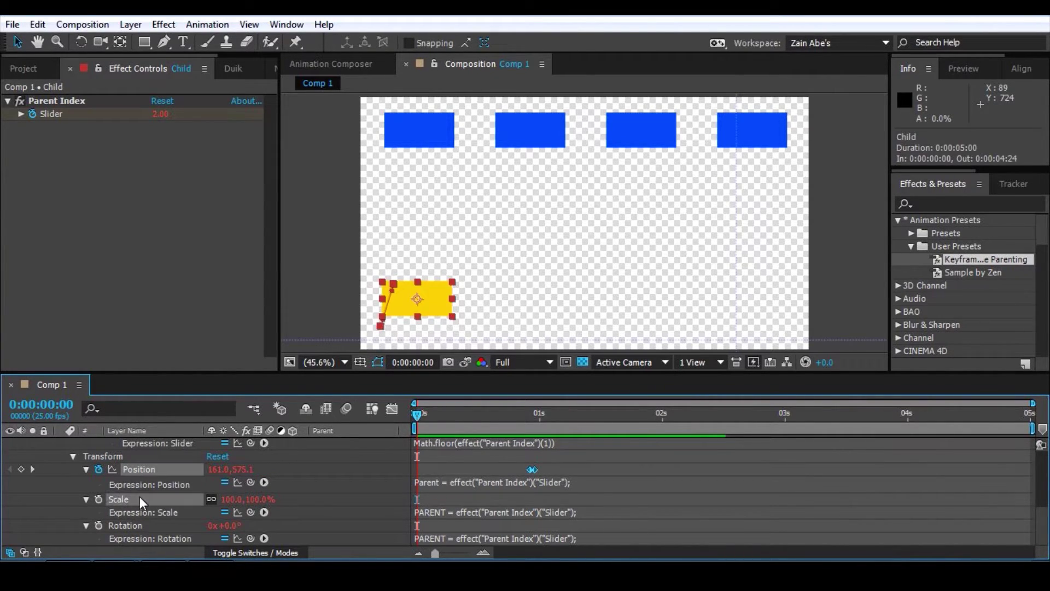
shift+click(148, 523)
click(353, 475)
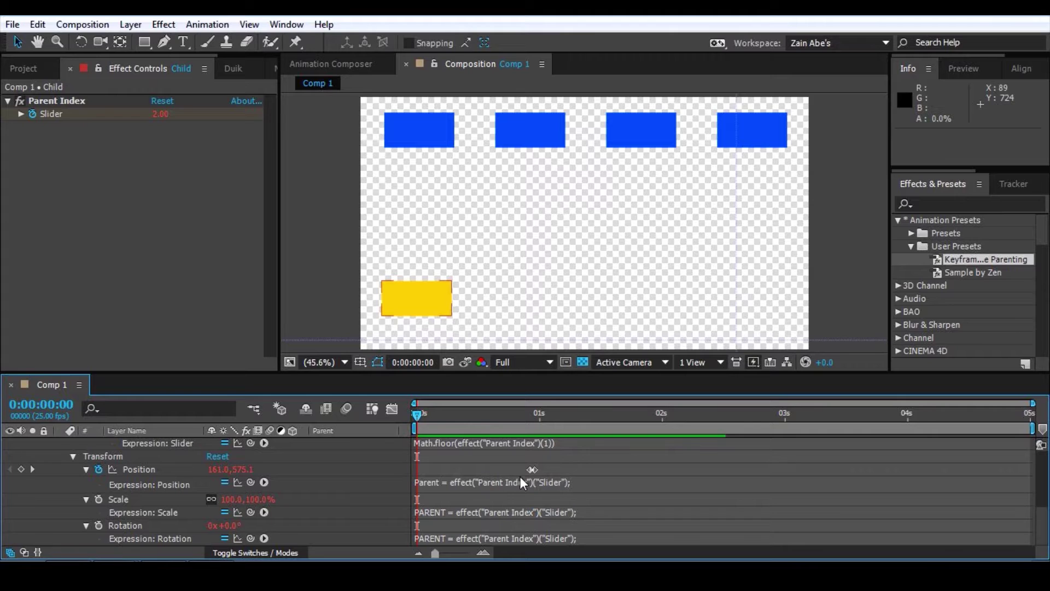
Step: Compare the Child at 0:00:00:23 and 0:00:00:24, inspecting its Position keyframes beside the Parent Index slider keyframe
drag(418, 413, 530, 433)
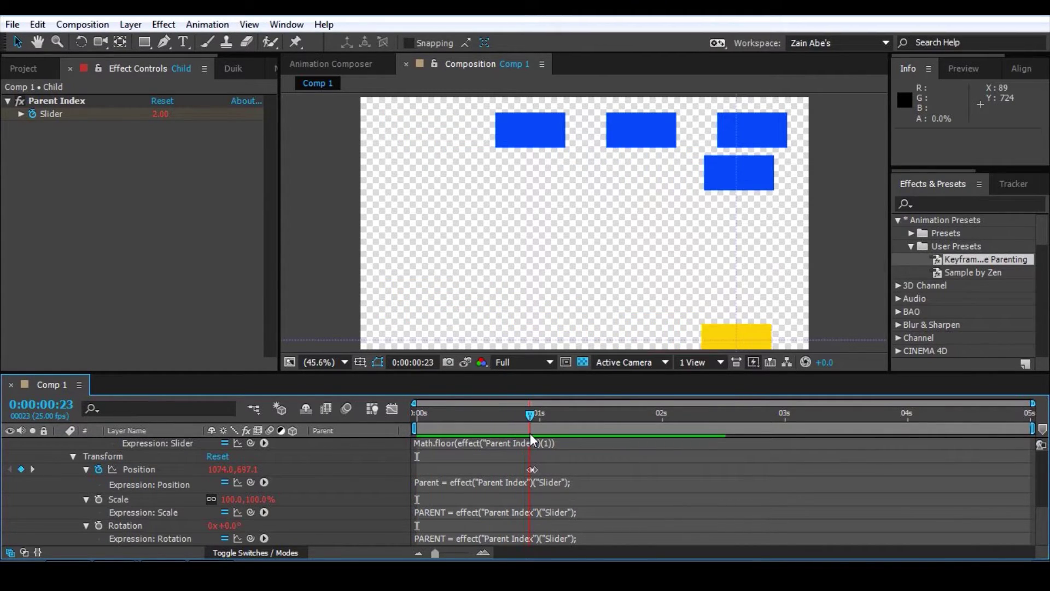
scroll(547, 485, up, 2)
scroll(533, 462, down, 2)
scroll(548, 482, up, 2)
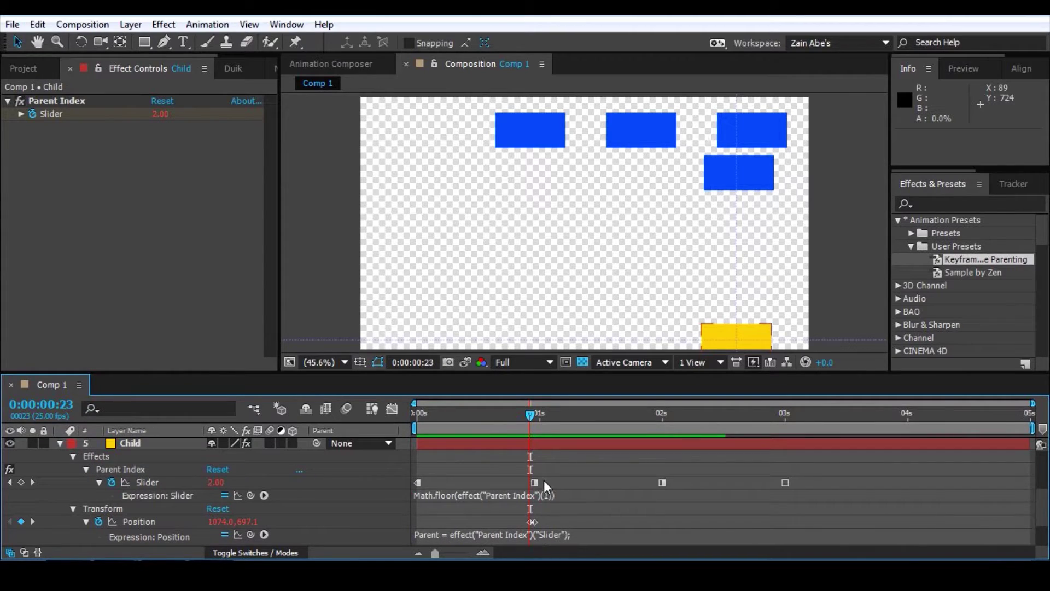
click(535, 521)
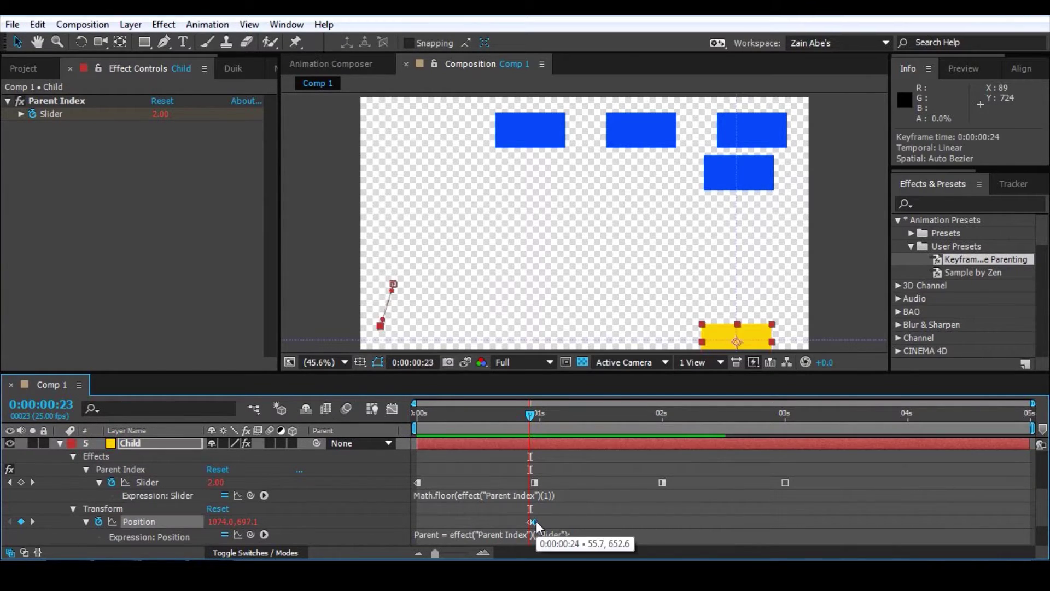
drag(530, 419, 534, 419)
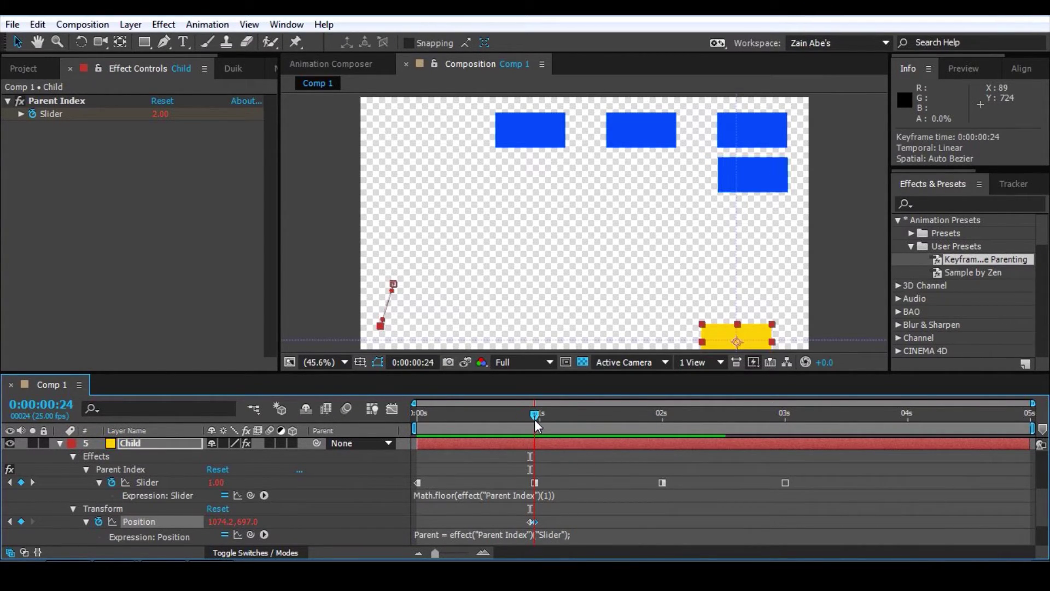
scroll(565, 515, down, 2)
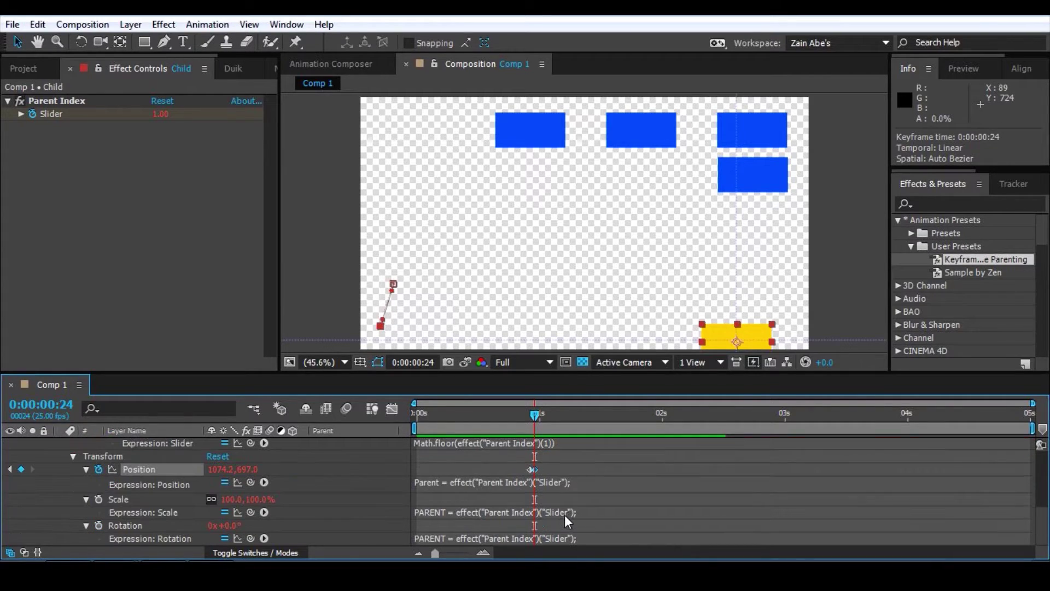
Step: Return to the first frame and scrub through the animation to 0:00:02:08 to check the parent switches
click(581, 459)
drag(537, 415, 404, 459)
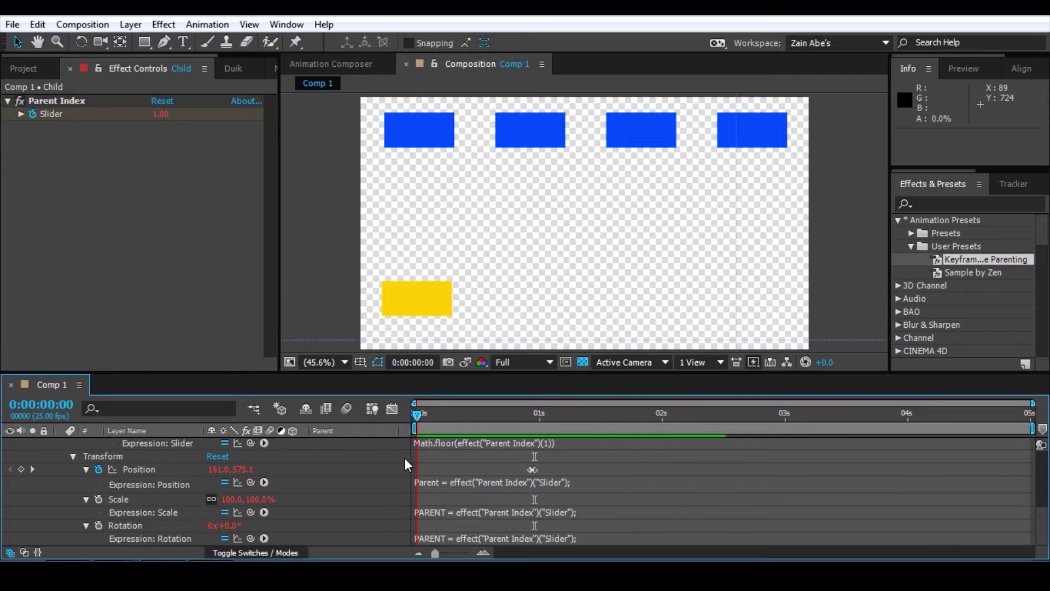
drag(417, 414, 702, 529)
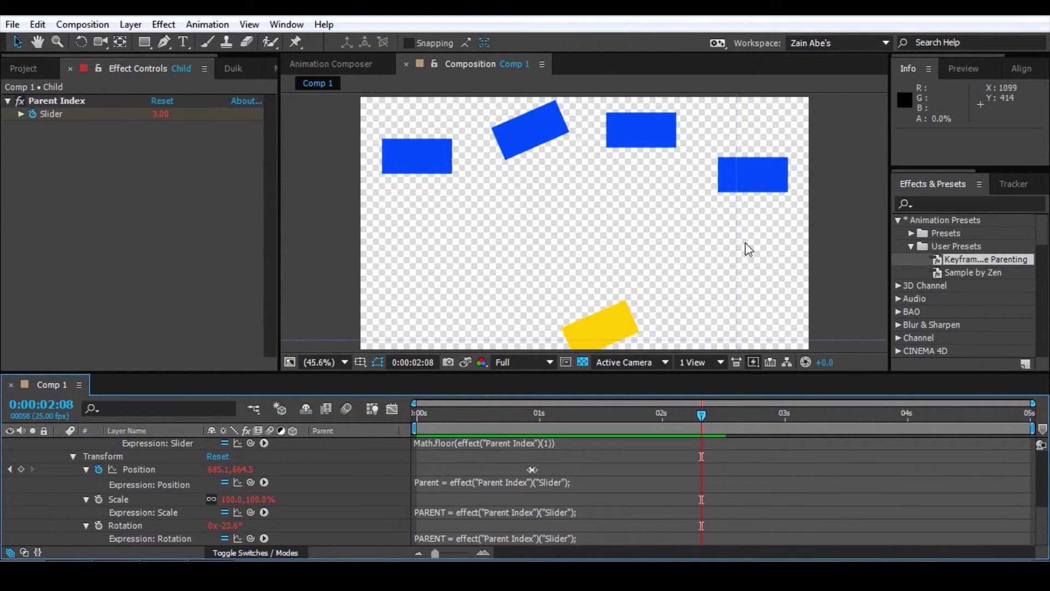
Step: Turn the composition's transparency grid off and back on
click(582, 363)
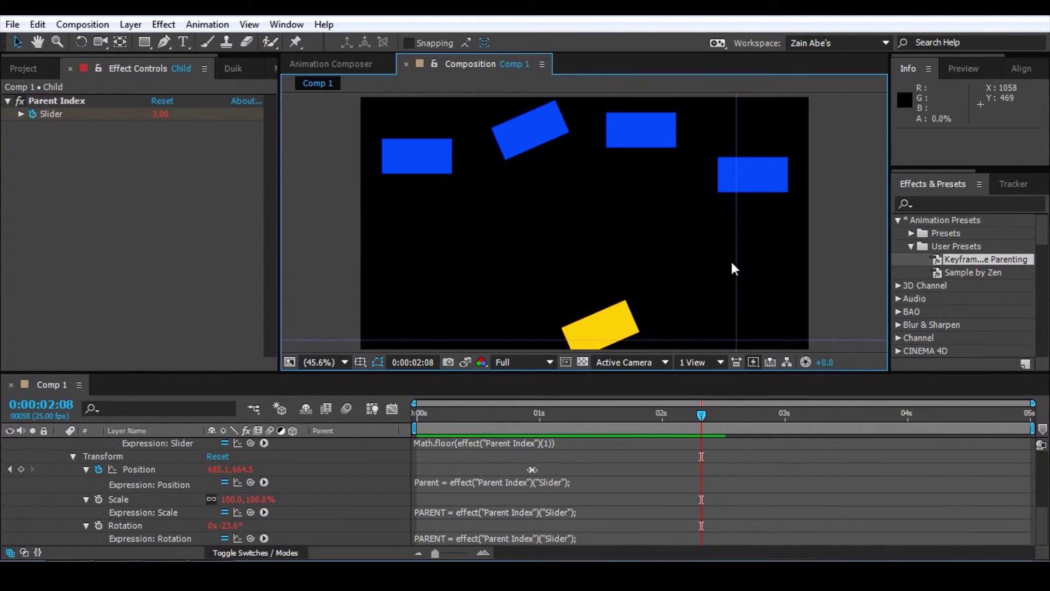
click(578, 364)
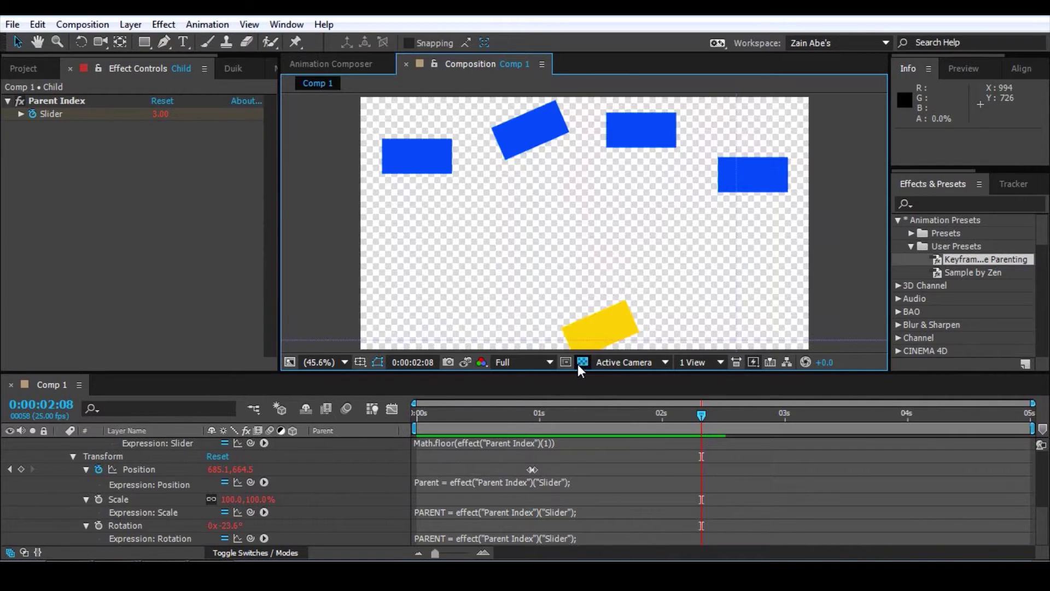
click(651, 460)
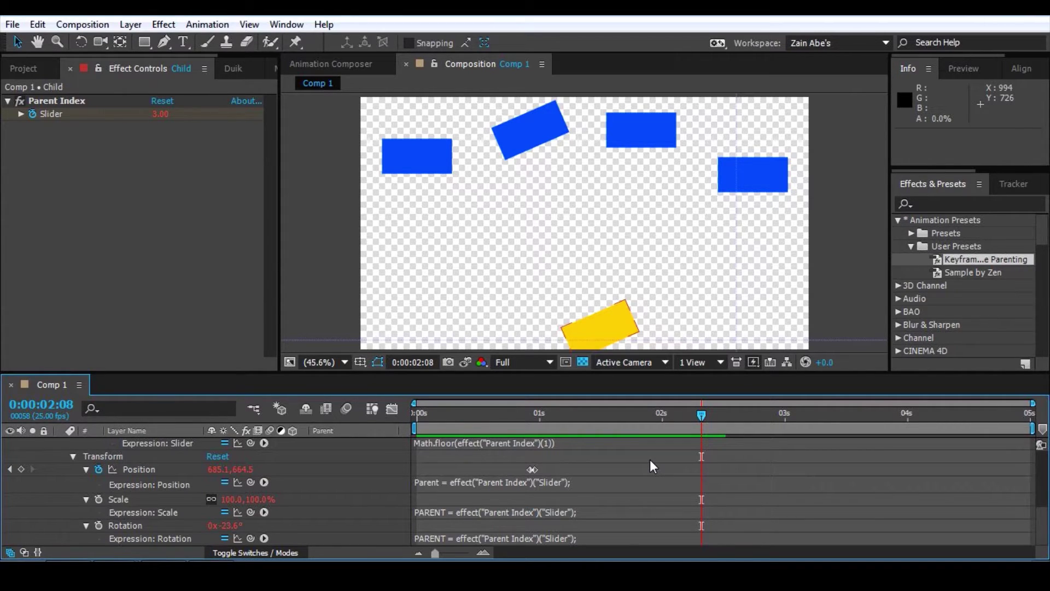
Step: Examine the parent layers offered for the Child without assigning one, and point out the Keyframe Parenting preset
scroll(361, 481, up, 5)
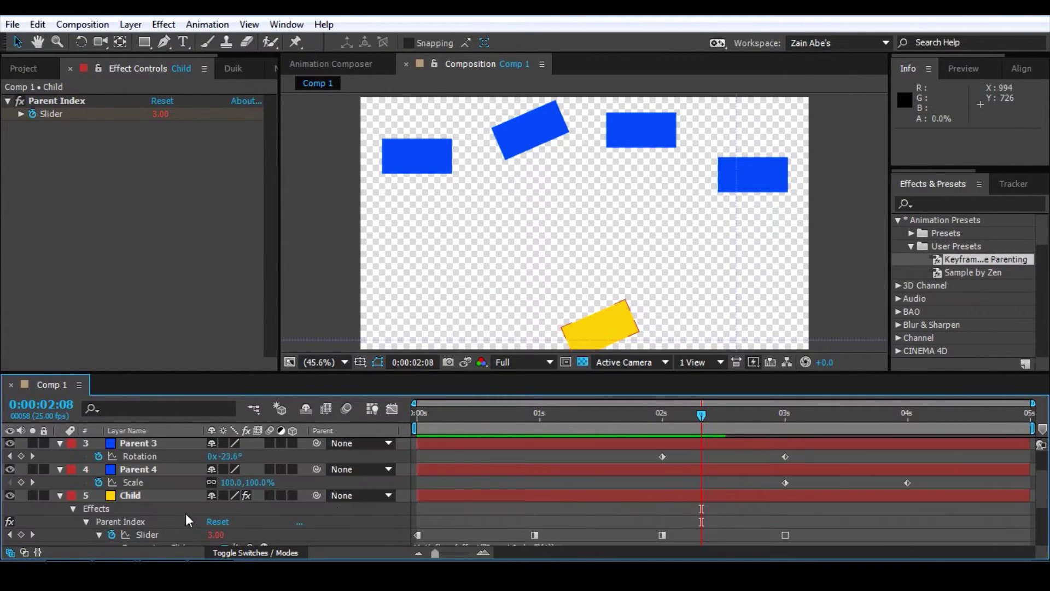
click(135, 495)
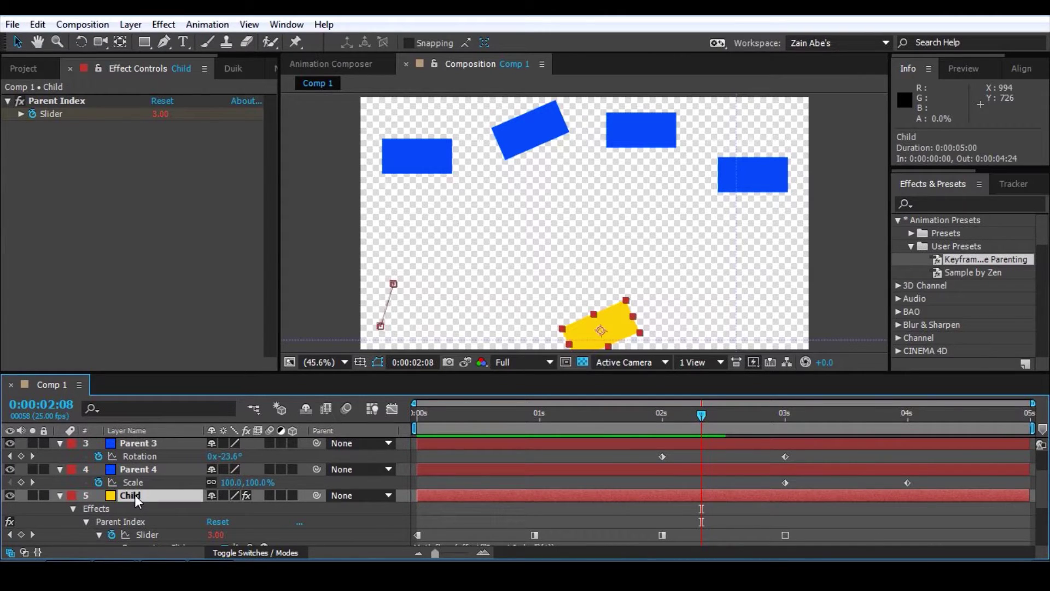
click(352, 496)
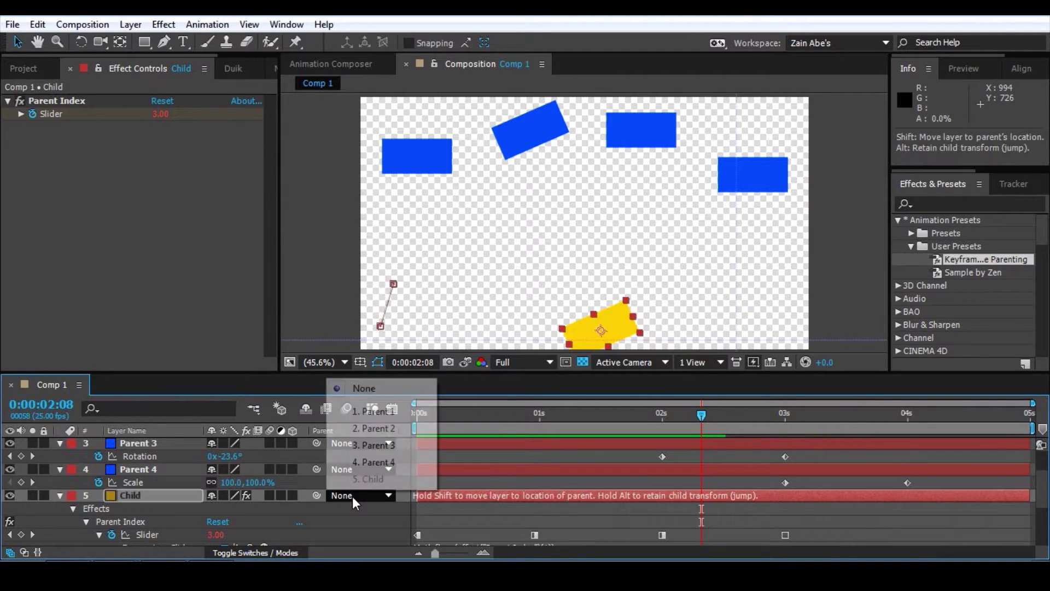
click(362, 514)
click(360, 494)
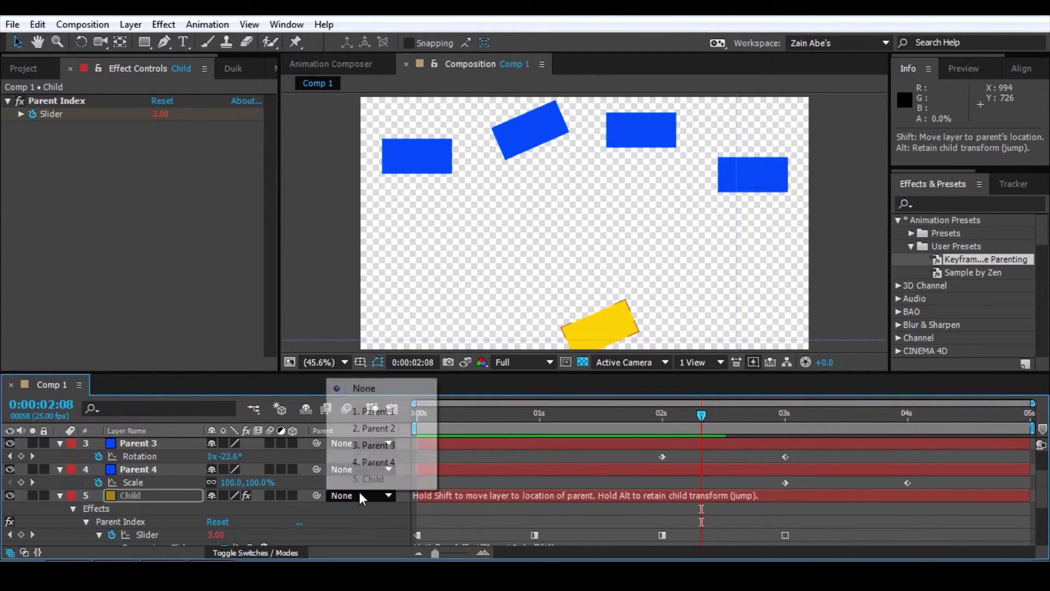
click(358, 517)
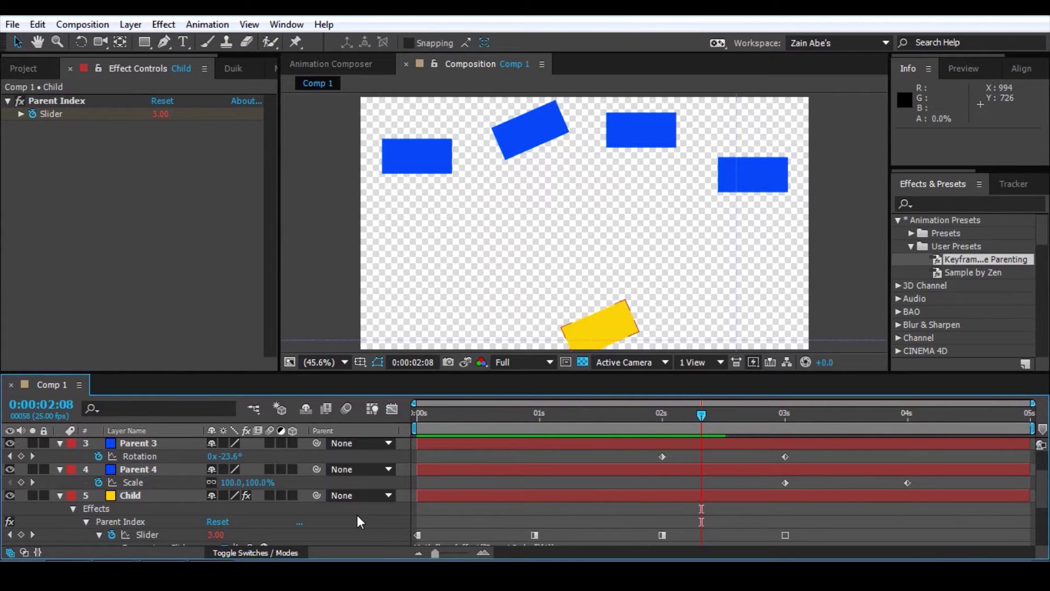
click(348, 495)
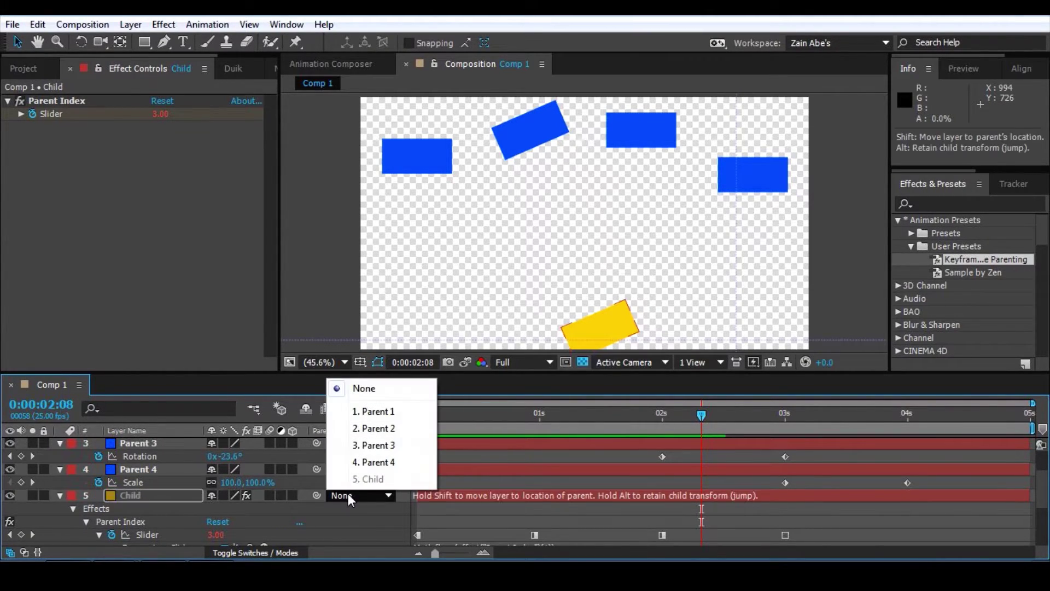
click(360, 513)
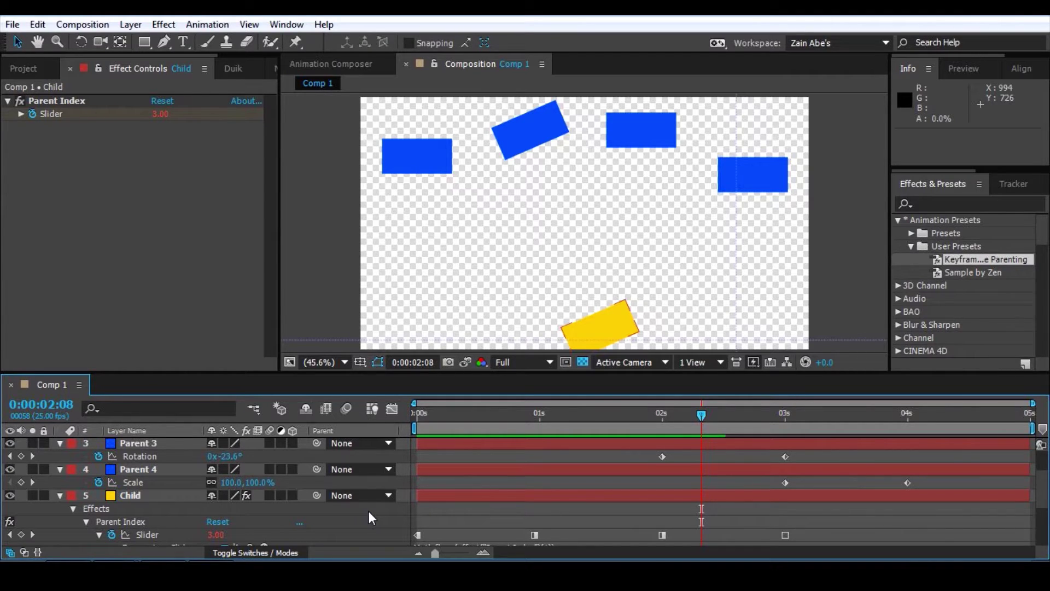
click(1018, 258)
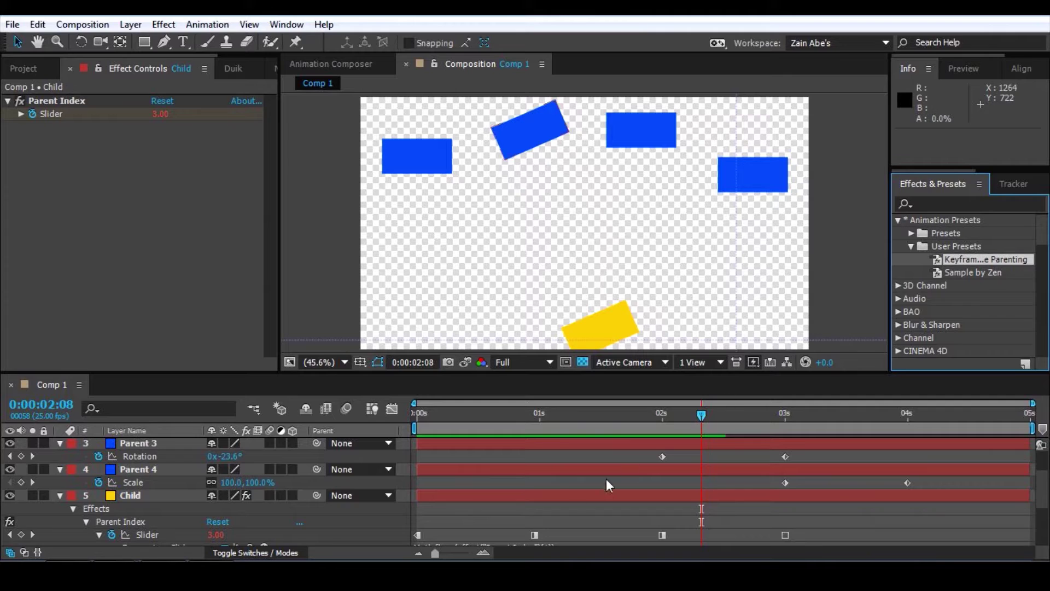
click(355, 508)
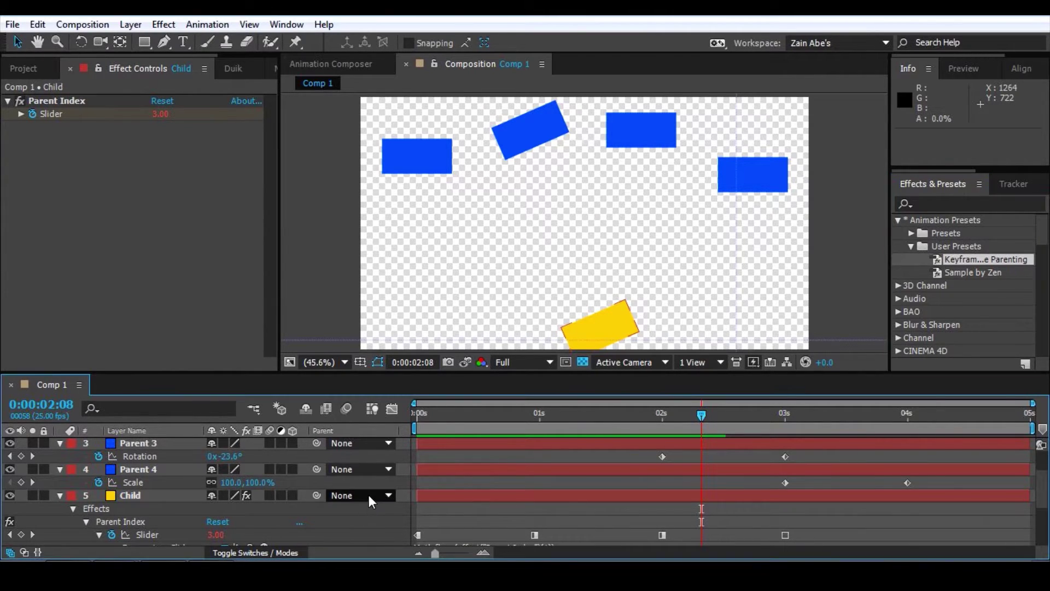
Step: Review the parent layers offered for the Child without assigning one, and select the Child in the composition
click(369, 496)
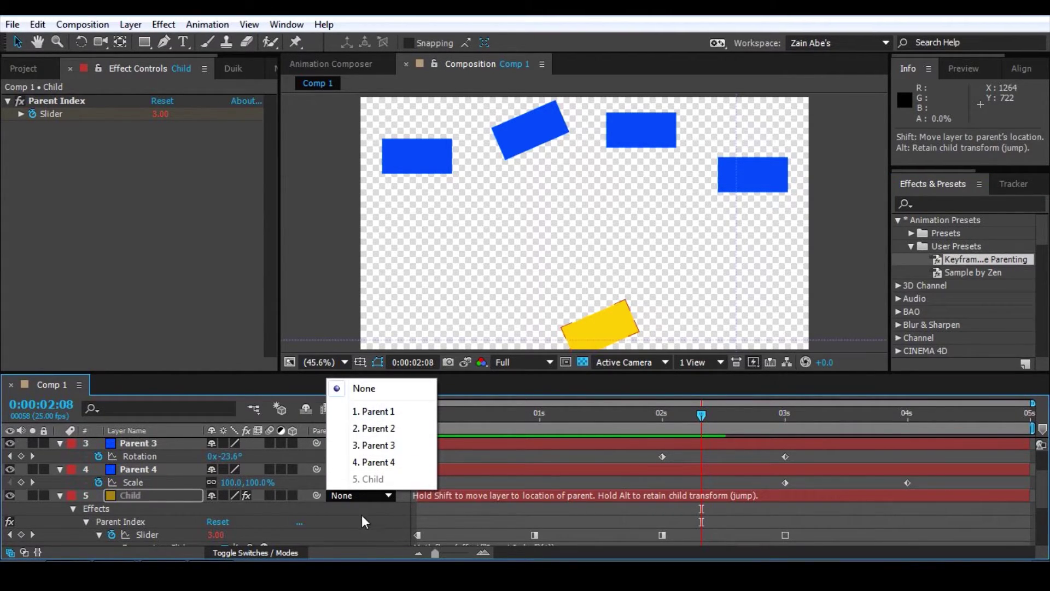
click(350, 507)
click(612, 316)
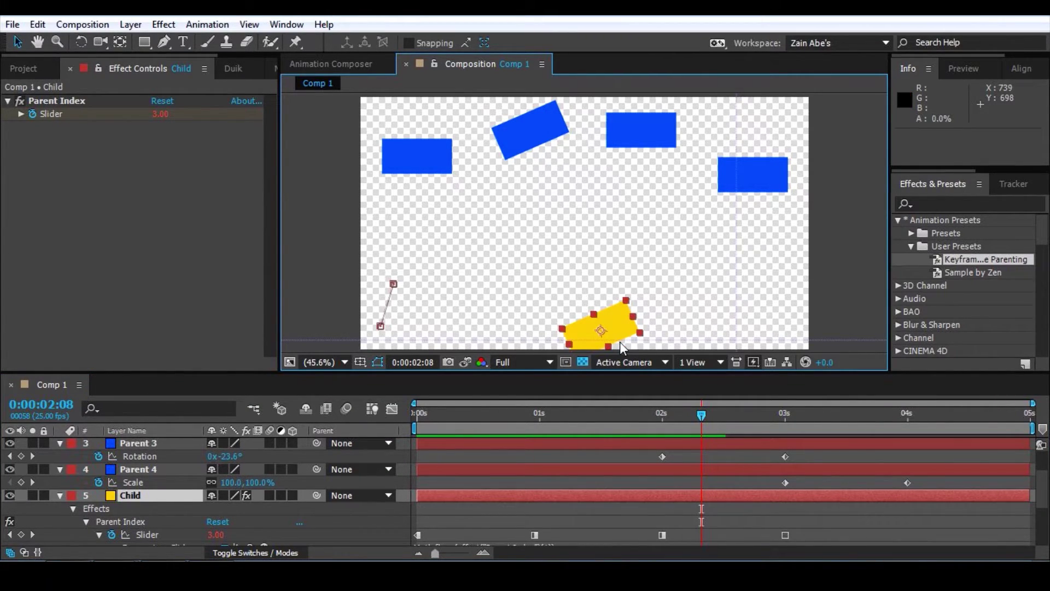
click(96, 492)
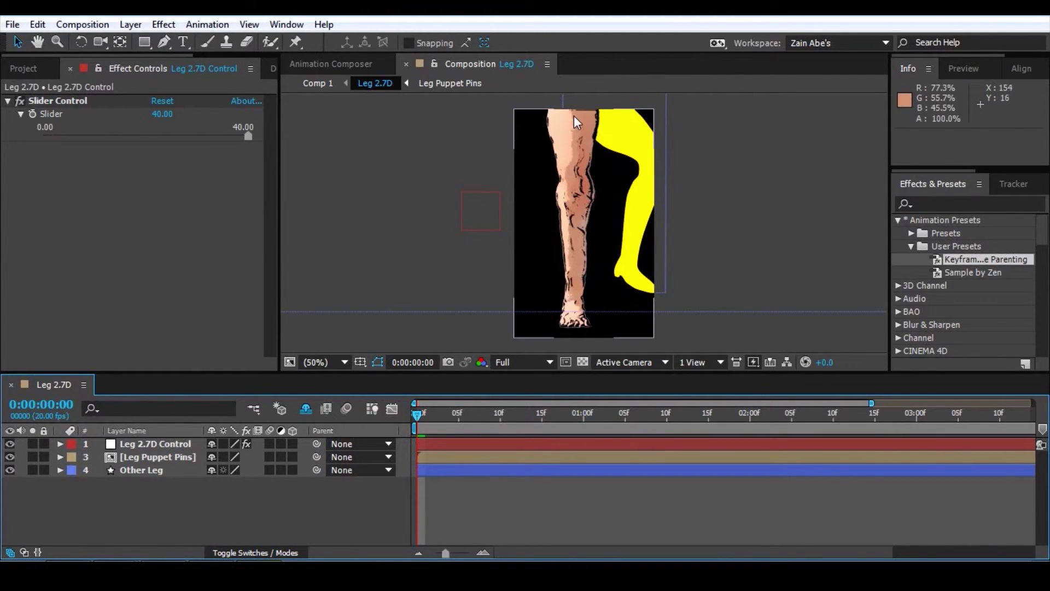
Step: Swing the Leg 2.7D Control slider from 40 to 0 and back to 40 to demonstrate the leg's turn
click(236, 204)
drag(250, 135, 5, 158)
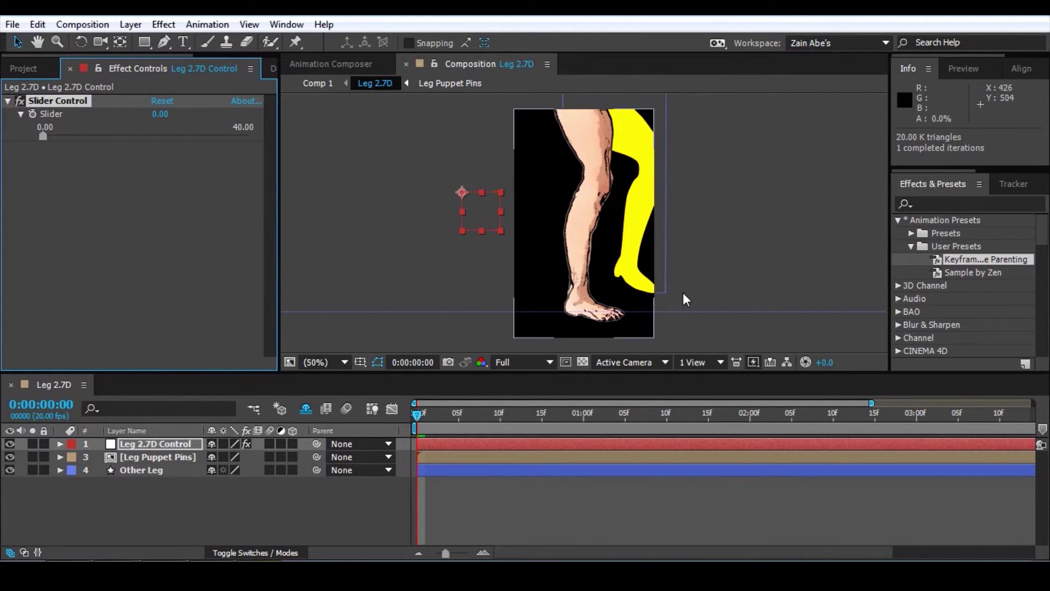
drag(46, 135, 254, 143)
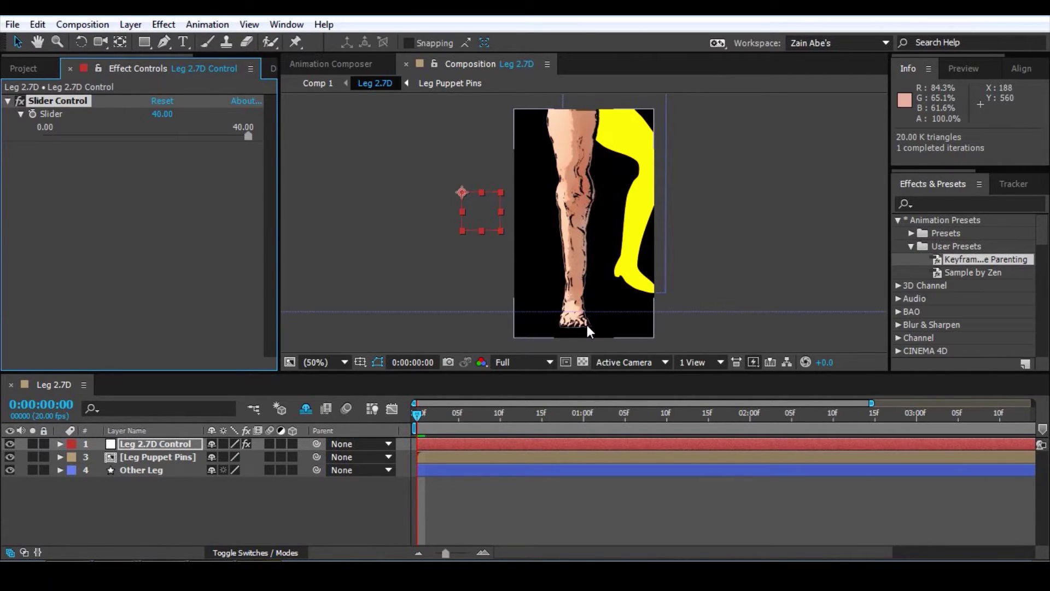
drag(250, 141, 71, 157)
key(ctrl+z)
click(152, 177)
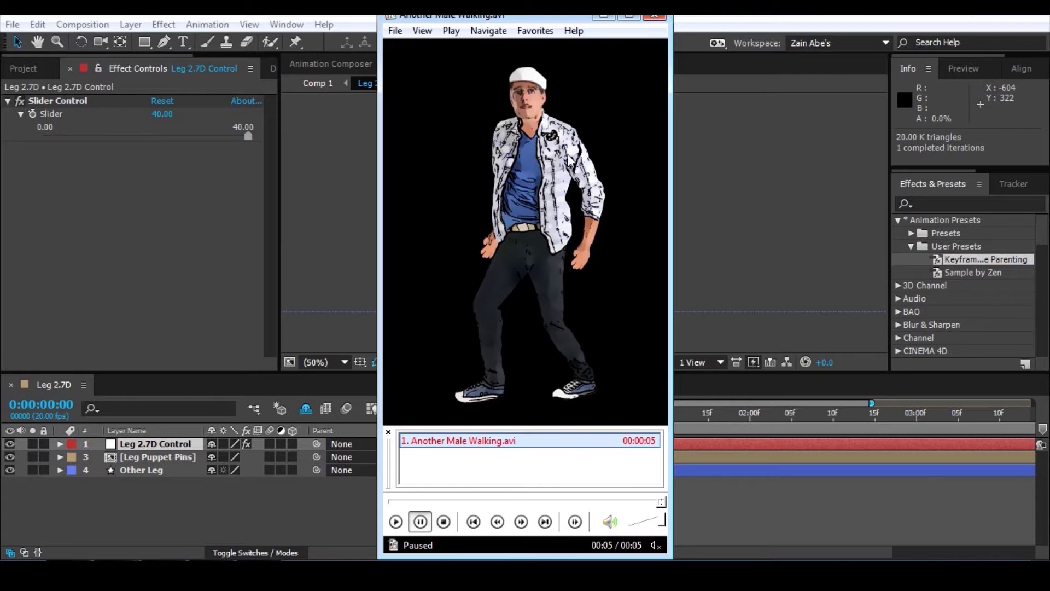
Step: Play the Another Male Walking.avi reference clip to study the leg movement, and close the player
key(space)
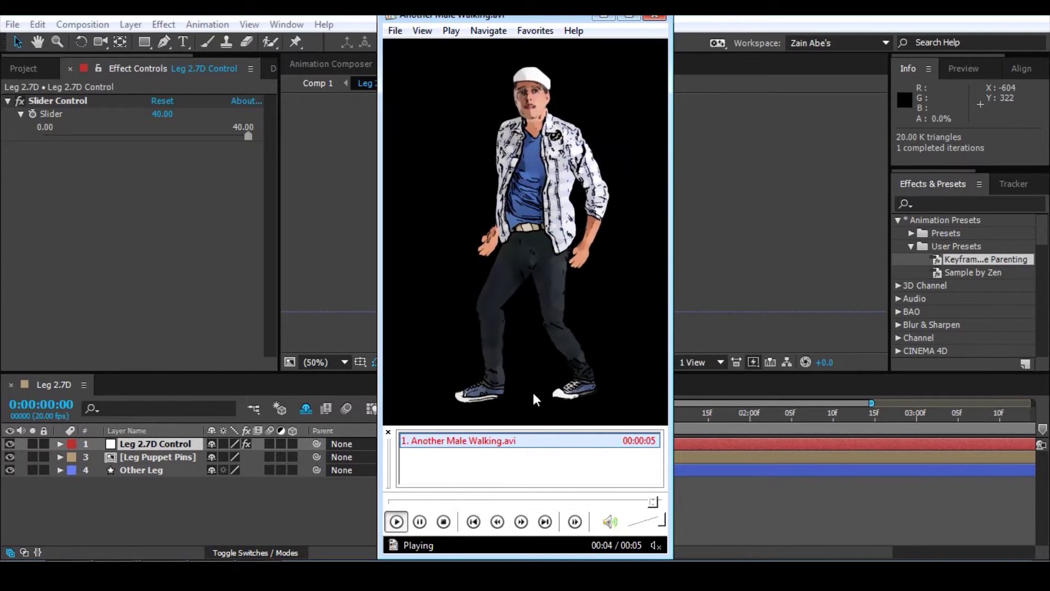
key(space)
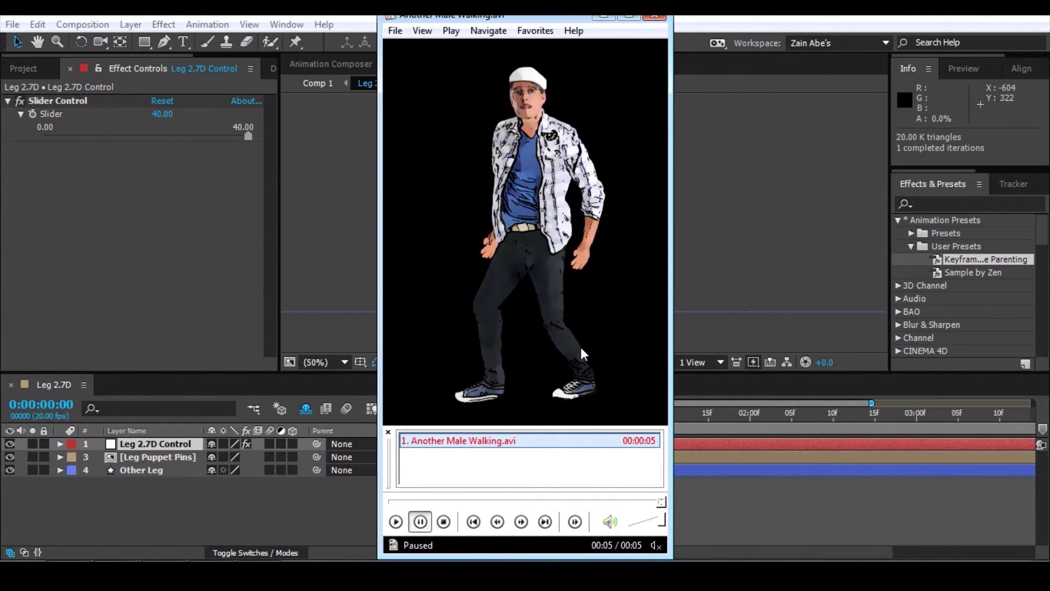
key(space)
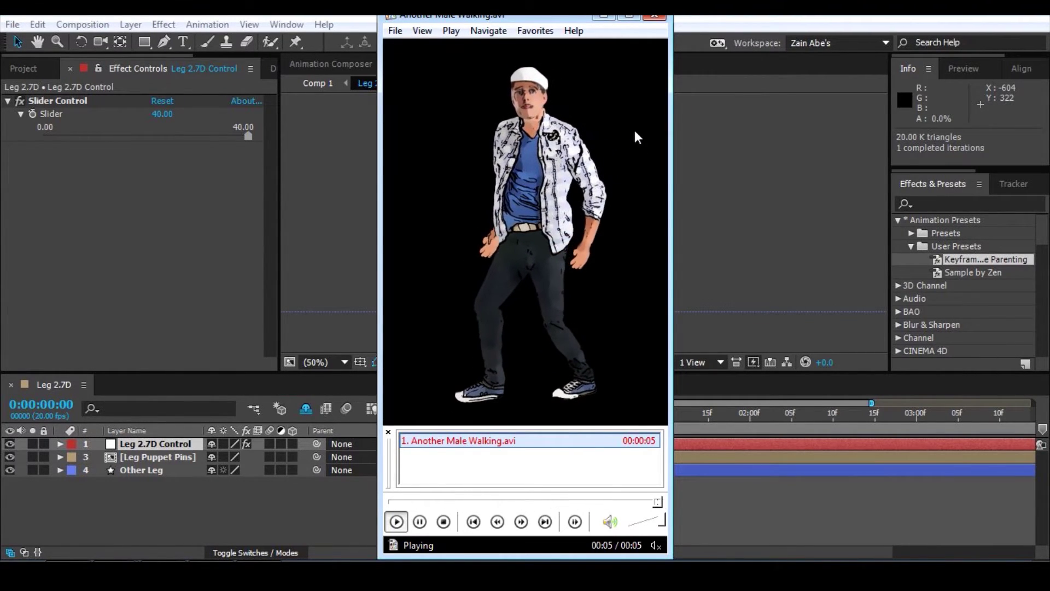
click(654, 16)
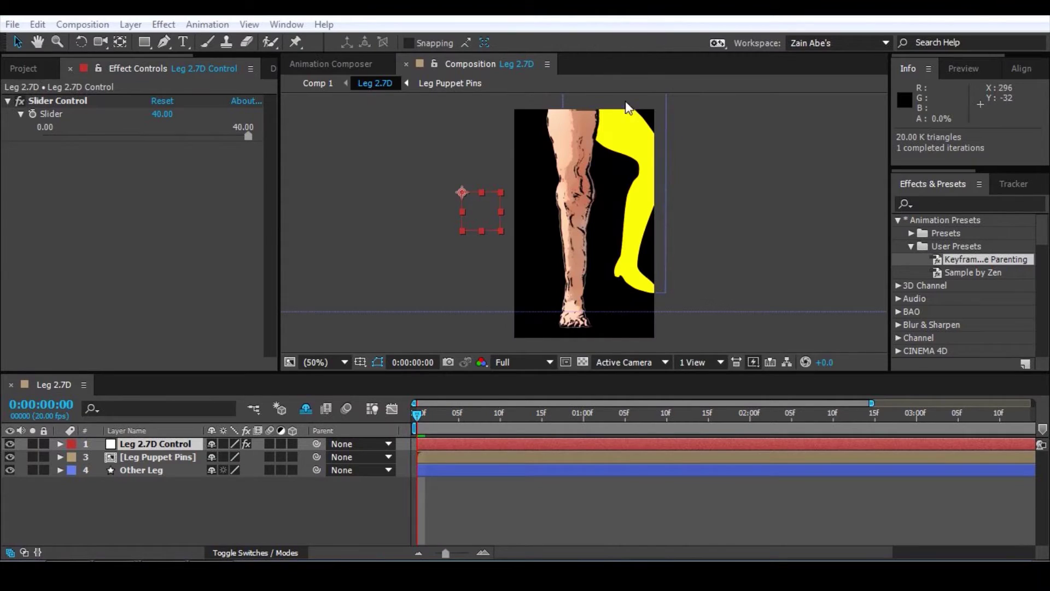
click(351, 214)
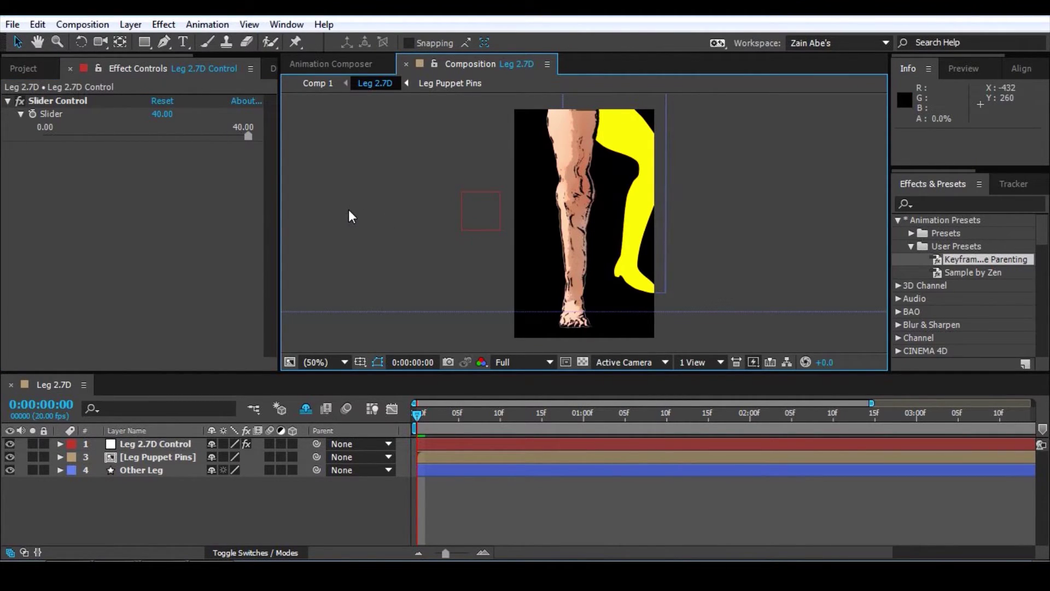
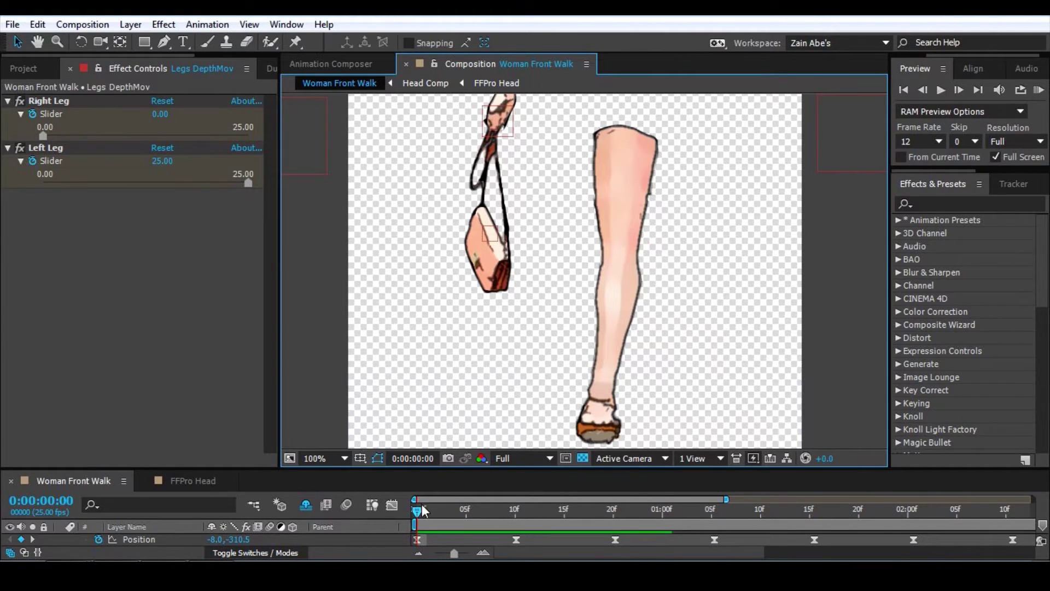
Step: Scrub Woman Front Walk from the first frame to 0:00:00:20 to compare the leg at the two Position keyframes
drag(417, 510, 416, 560)
click(414, 546)
drag(418, 511, 614, 536)
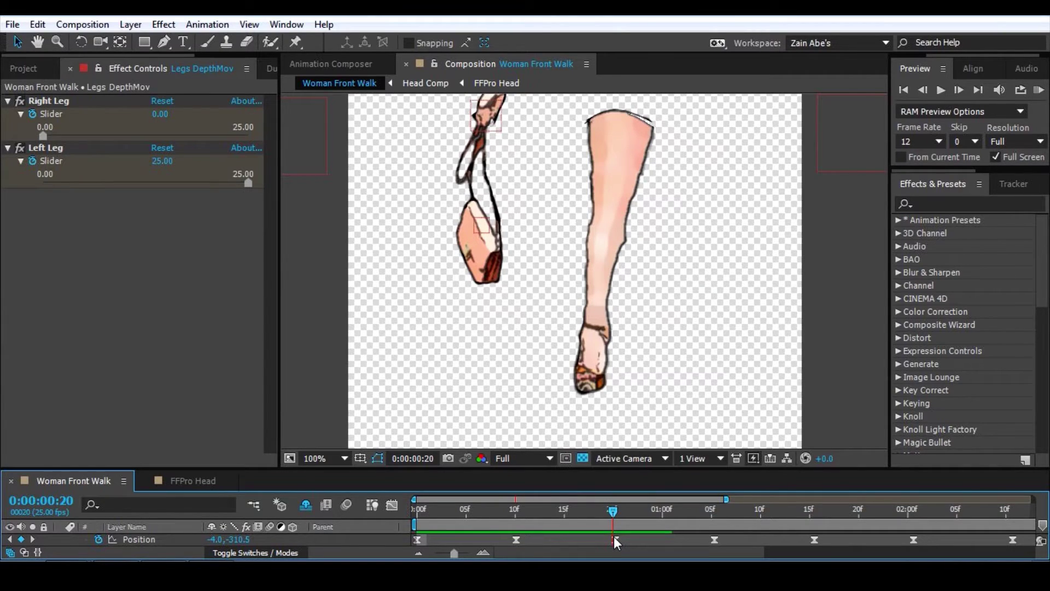
click(614, 537)
click(504, 510)
drag(502, 535, 427, 559)
key(space)
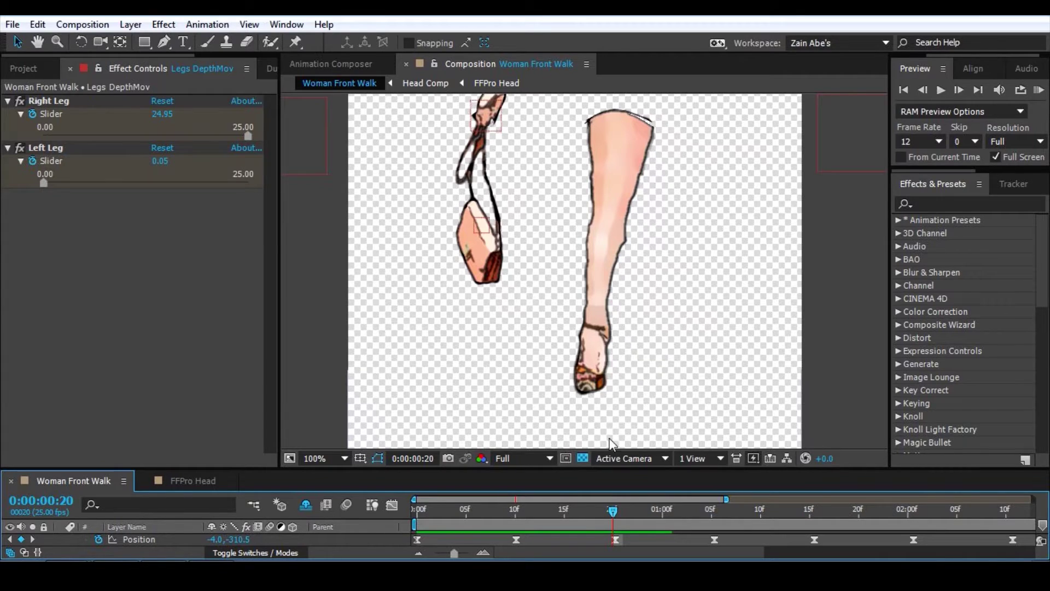
Step: Move back and forth between 0:00:00:00 and 0:00:00:20 to examine how the foot and knee change with depth
drag(615, 510, 414, 530)
click(415, 539)
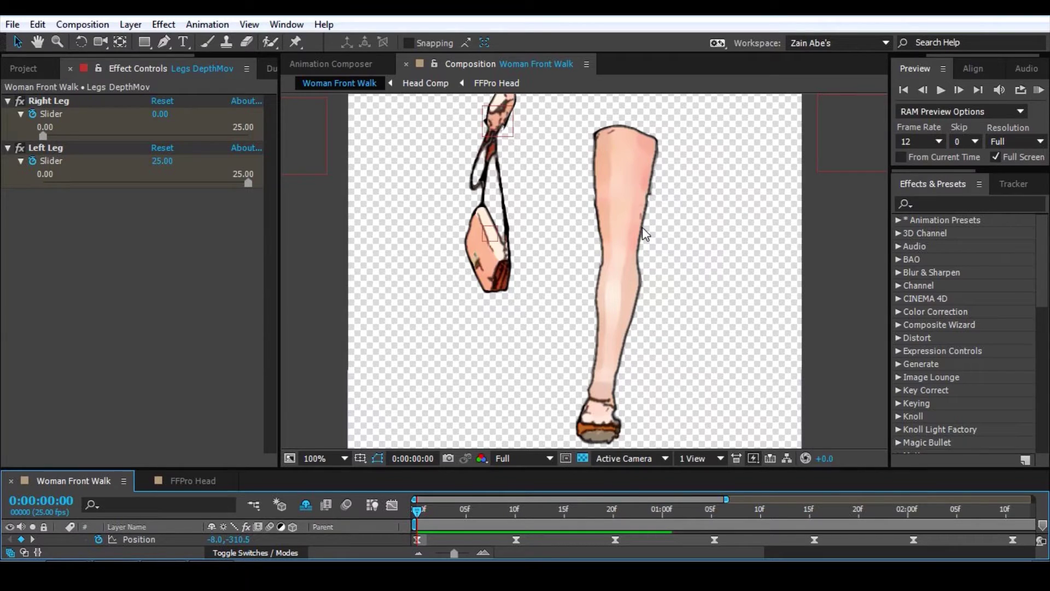
drag(415, 510, 616, 538)
click(616, 539)
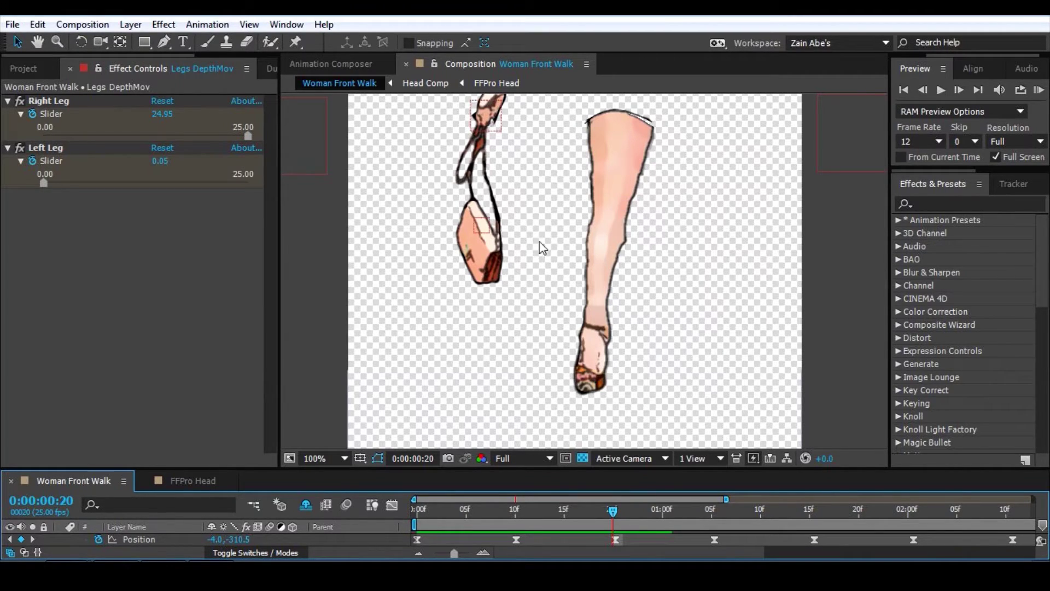
drag(610, 513, 403, 544)
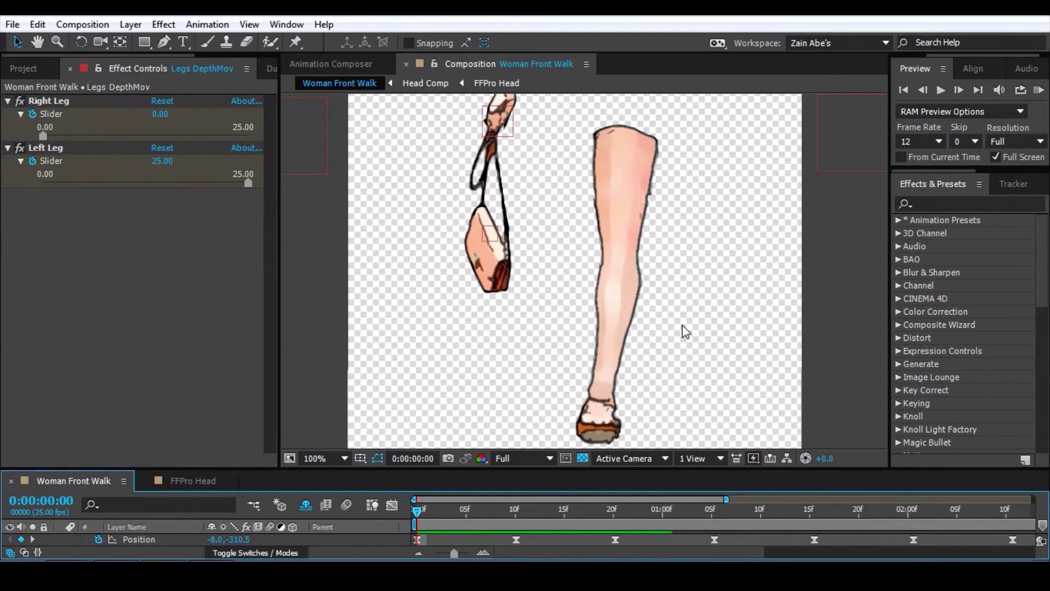
drag(419, 510, 613, 523)
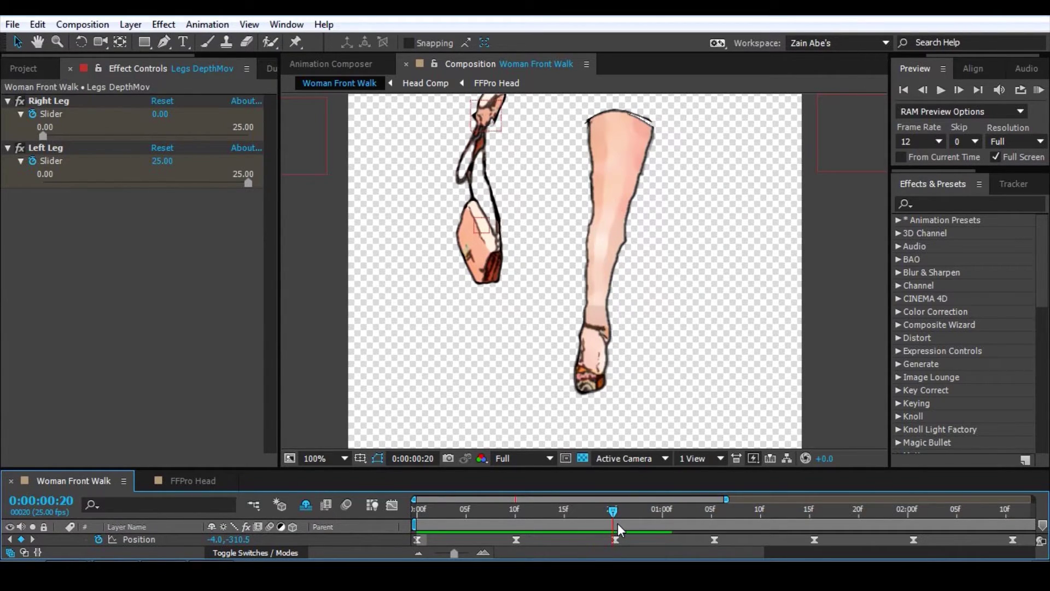
key(space)
drag(615, 507, 414, 519)
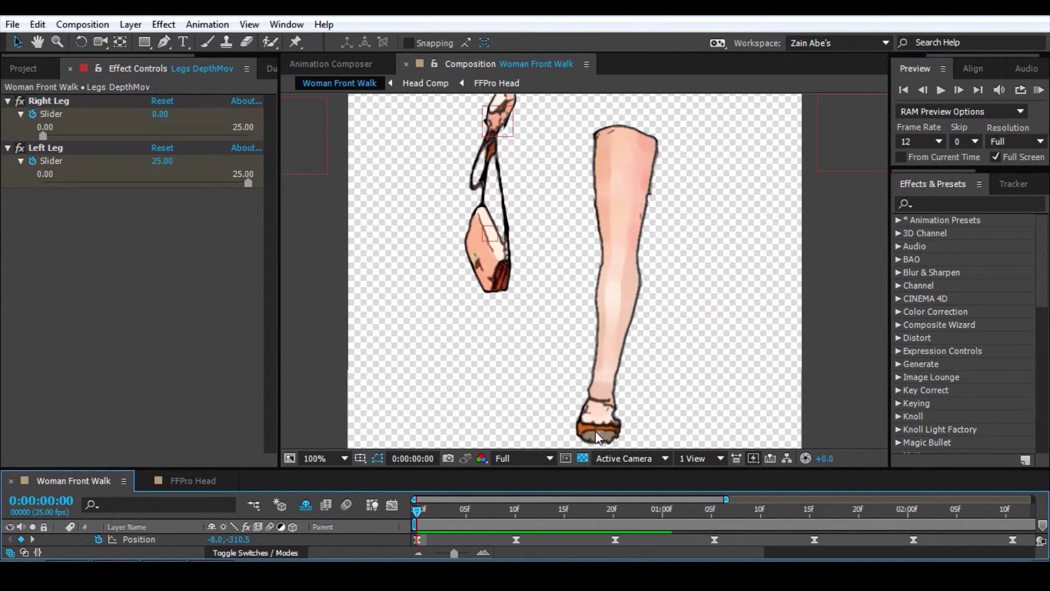
drag(419, 510, 615, 552)
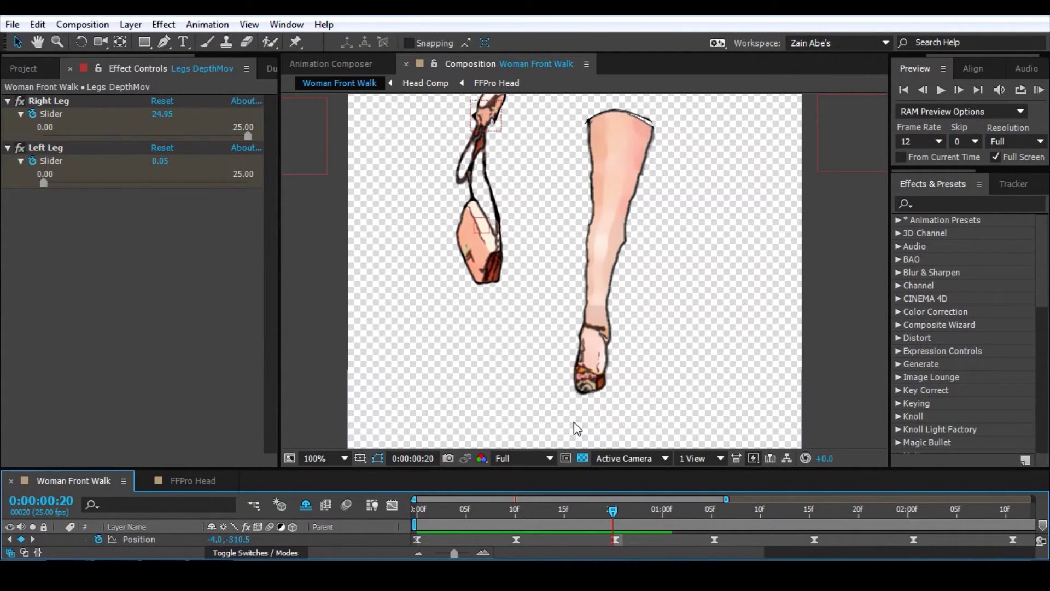
drag(614, 513, 406, 527)
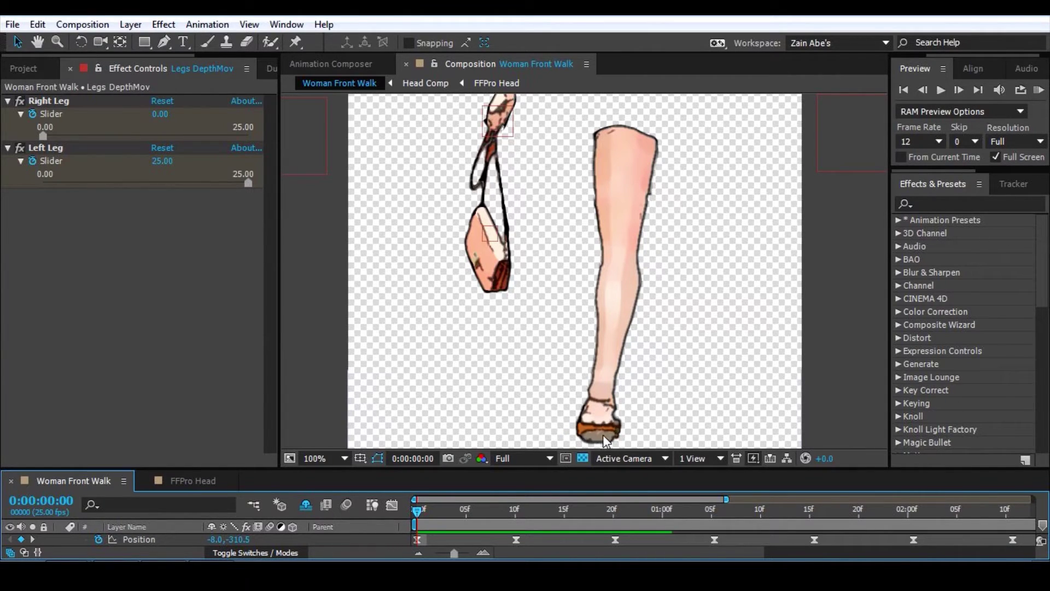
drag(417, 509, 613, 540)
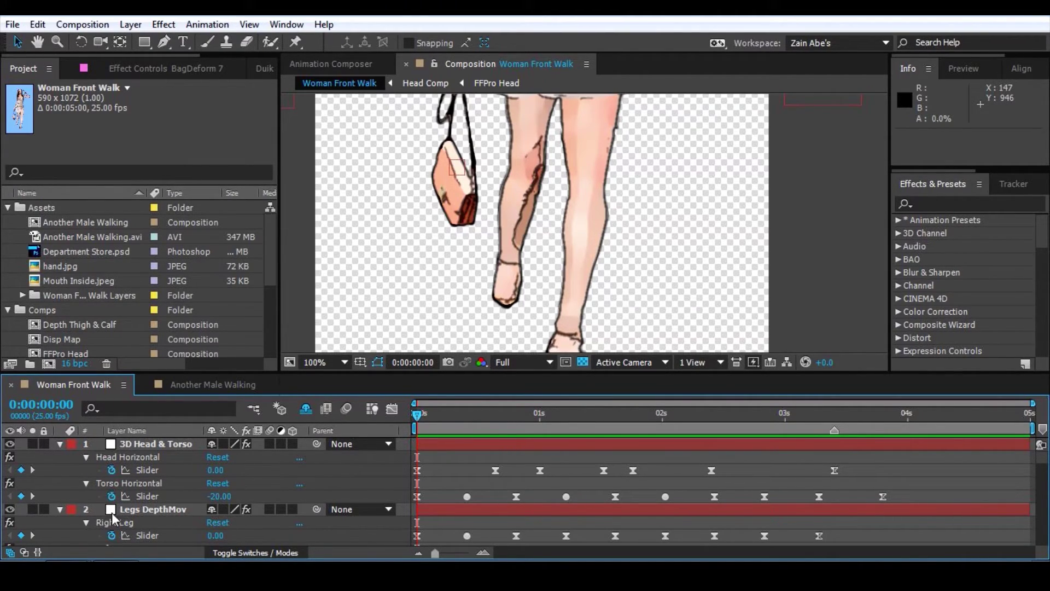
Step: Show the Right Leg and Left Leg slider effects of the Legs DepthMov layer with both feet in view
click(141, 513)
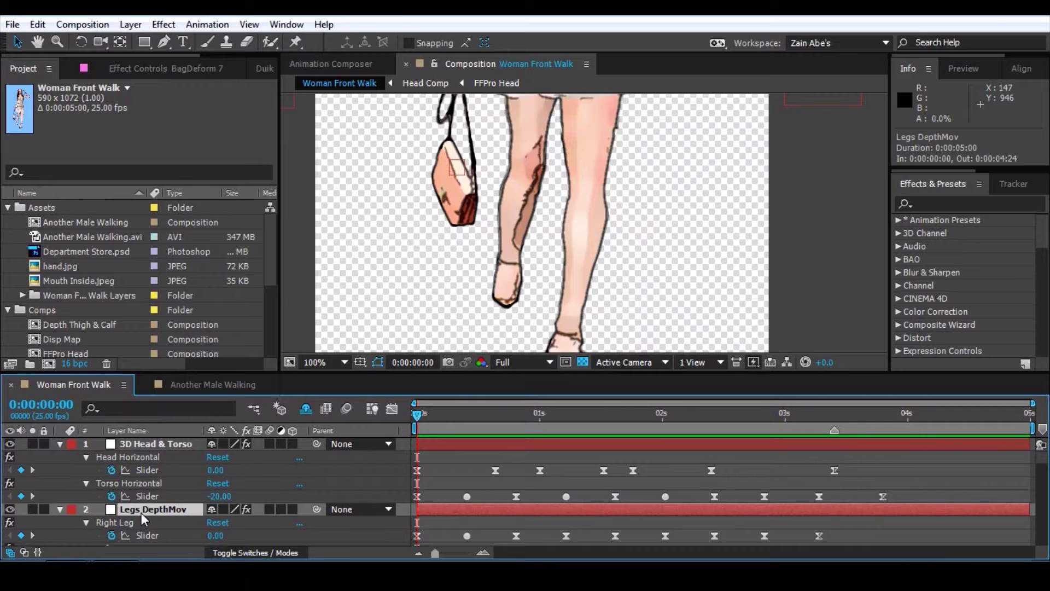
click(136, 68)
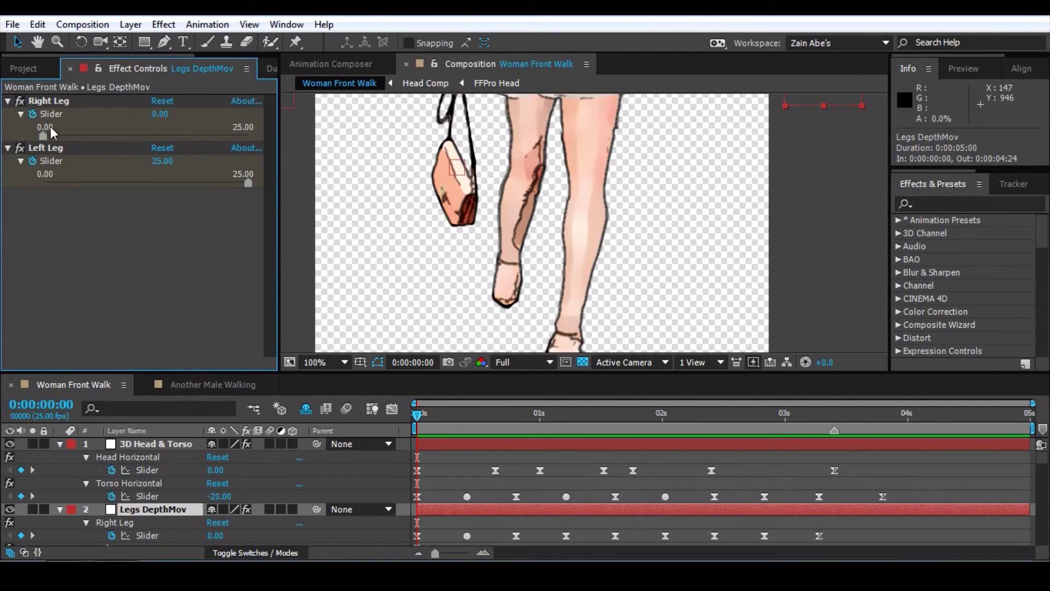
key(h)
drag(616, 218, 618, 197)
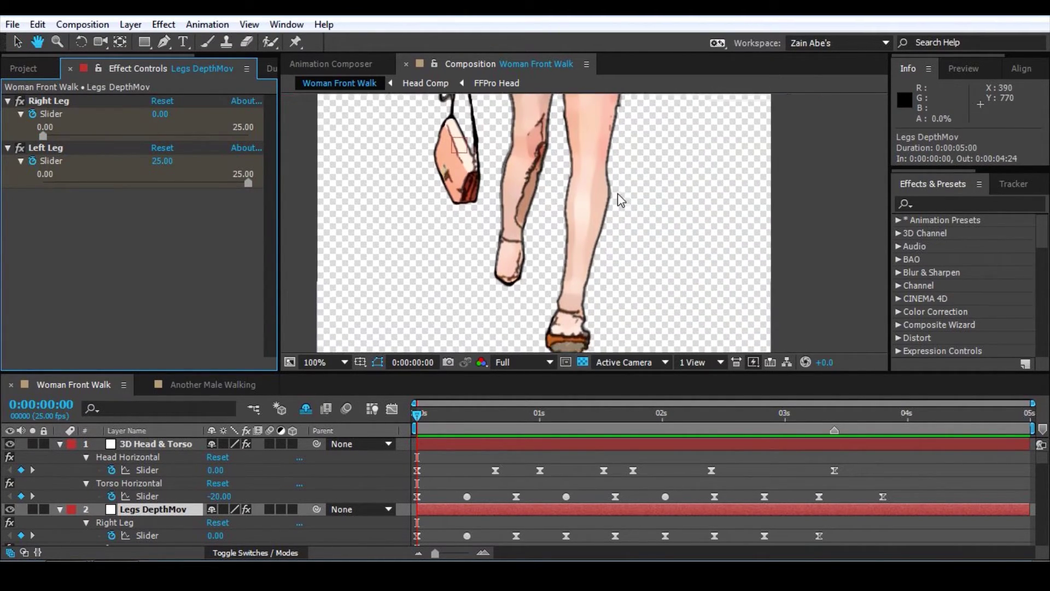
key(v)
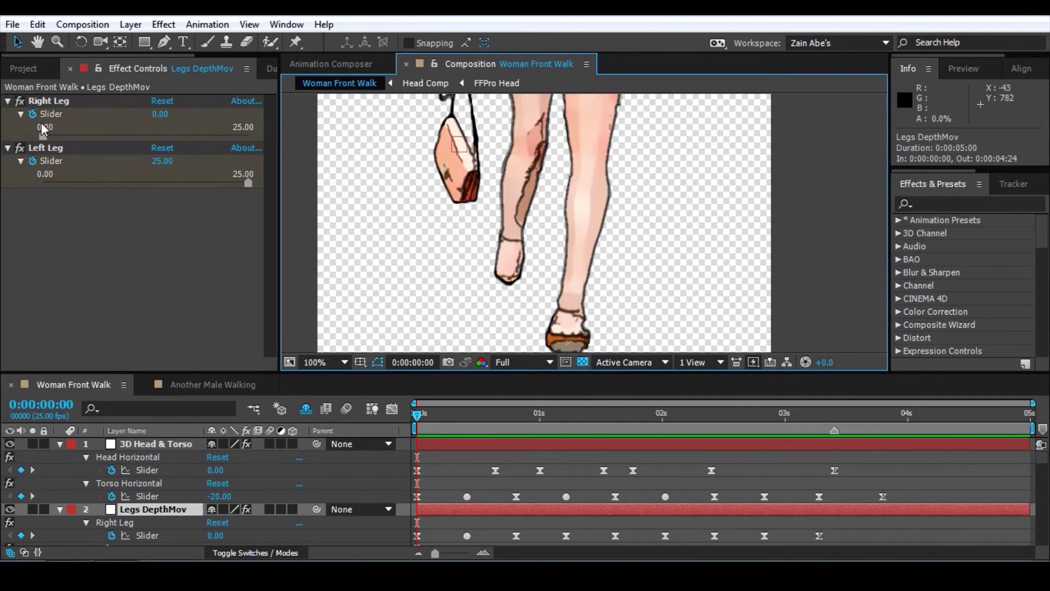
Step: Advance the walk through 0:00:00:10 to 0:00:00:20 and compare both legs with their Right Leg and Left Leg sliders
key(space)
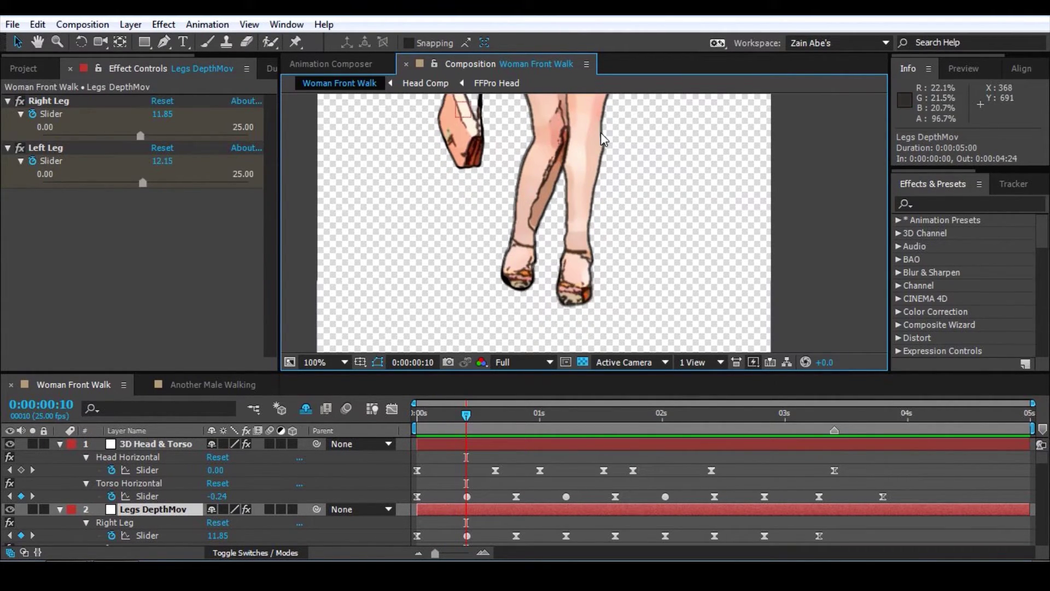
key(space)
drag(609, 190, 608, 242)
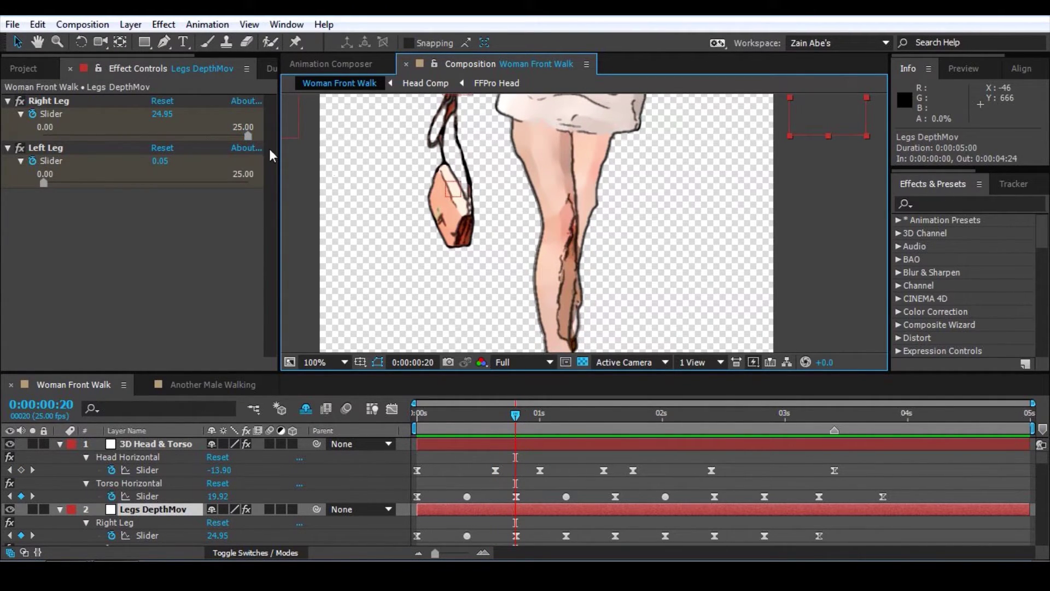
key(h)
drag(626, 242, 618, 180)
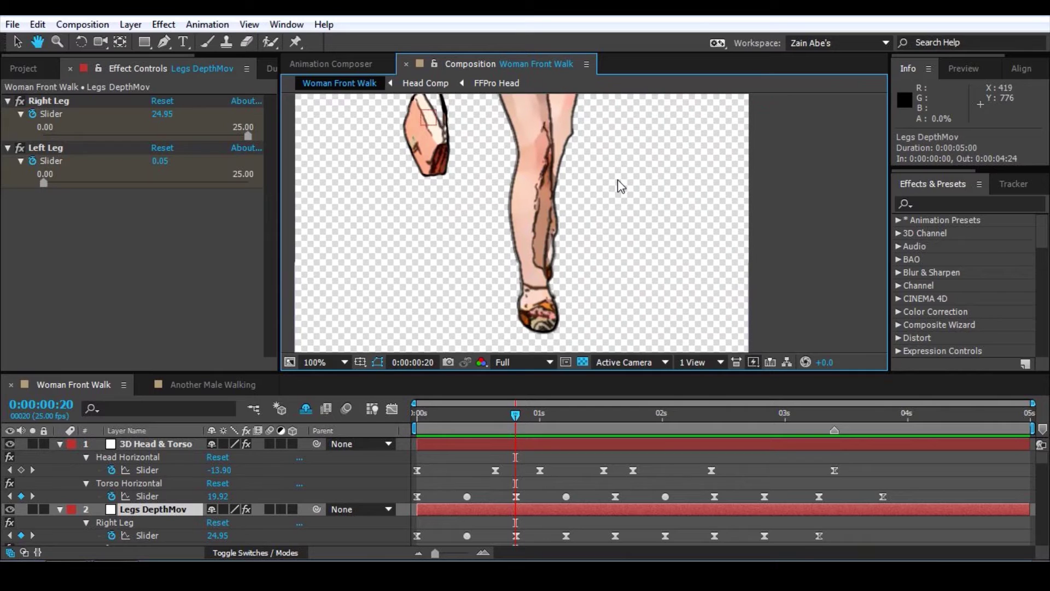
key(v)
Step: Temporarily hide the L Leg layer to examine the other leg on its own, and show it again
scroll(31, 501, down, 5)
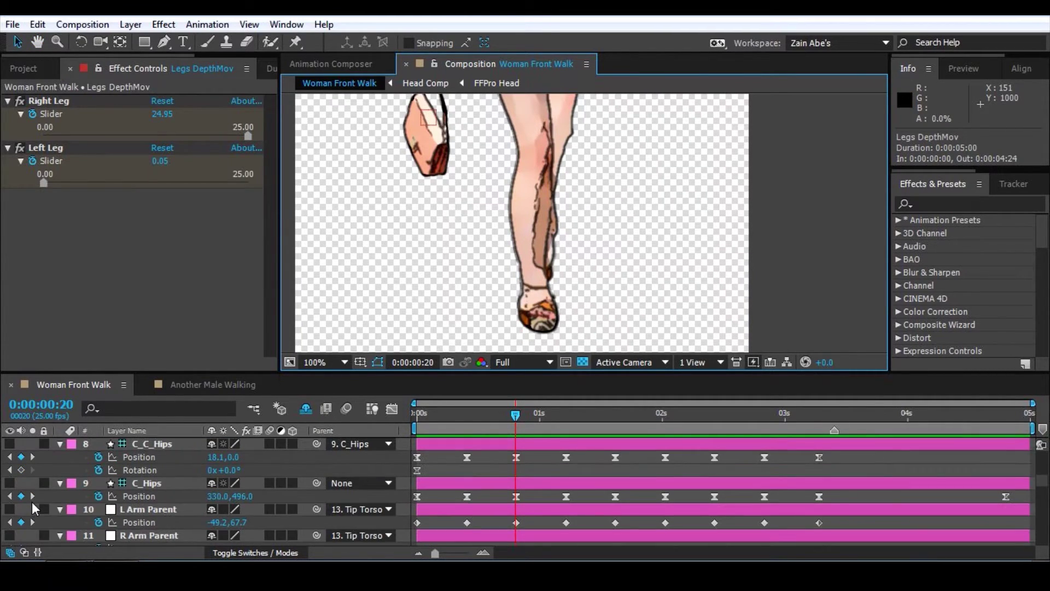
scroll(103, 510, down, 5)
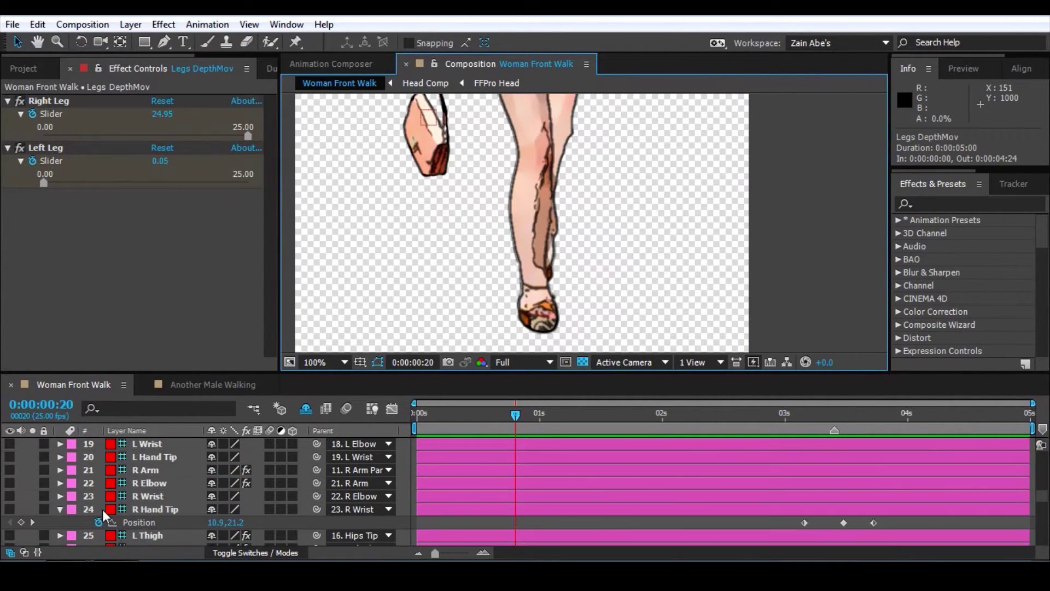
scroll(51, 510, down, 10)
click(9, 525)
scroll(678, 202, up, 3)
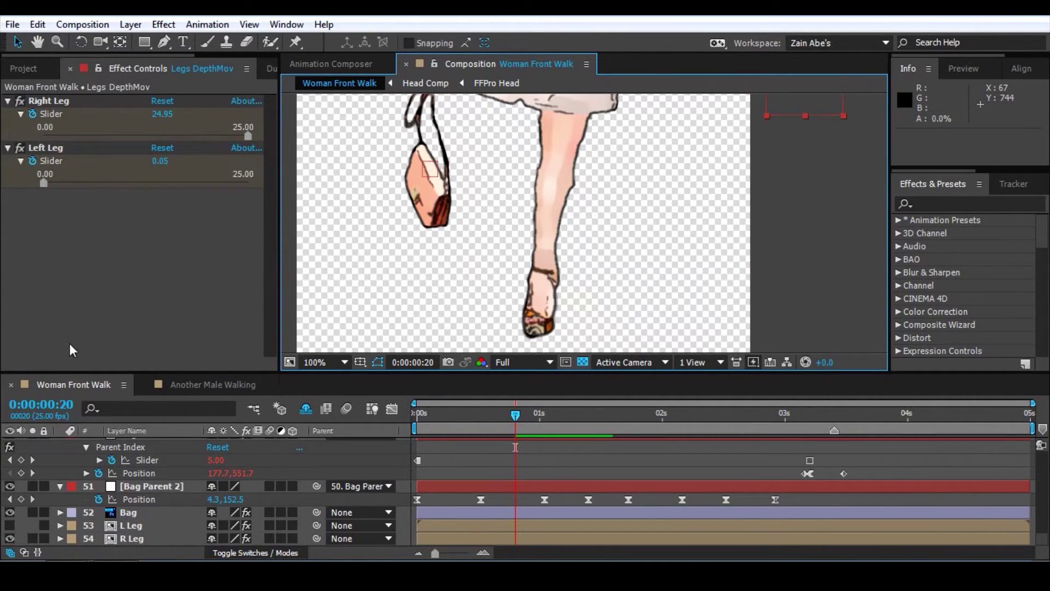
click(10, 525)
Step: Inspect the overlapping legs at 0:00:00:20 in relation to the Left Leg slider
drag(608, 210, 629, 176)
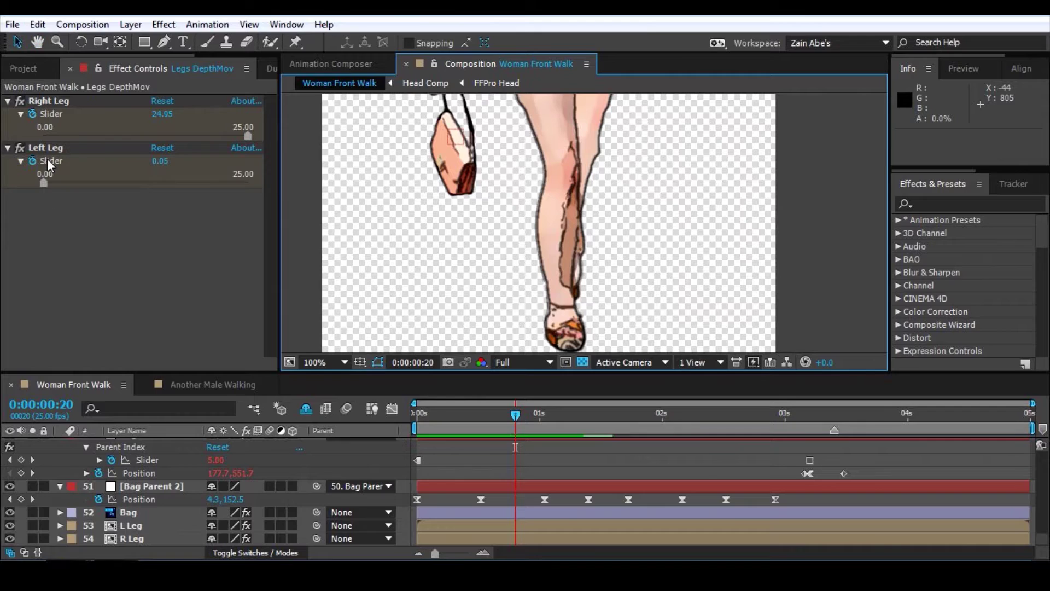
key(ctrl)
key(space)
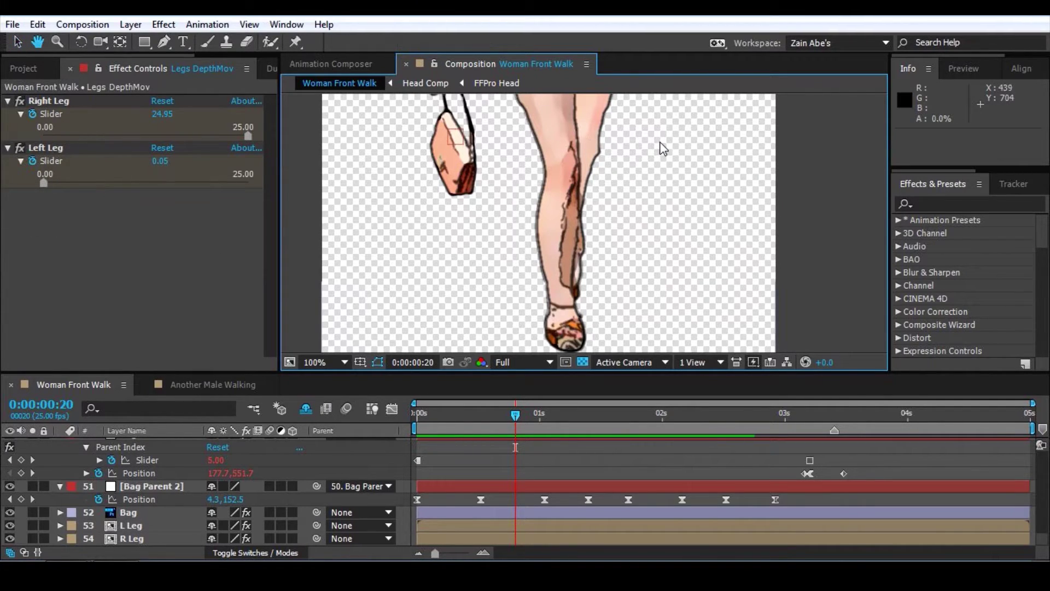
drag(663, 149, 661, 160)
scroll(609, 182, down, 1)
scroll(606, 181, up, 1)
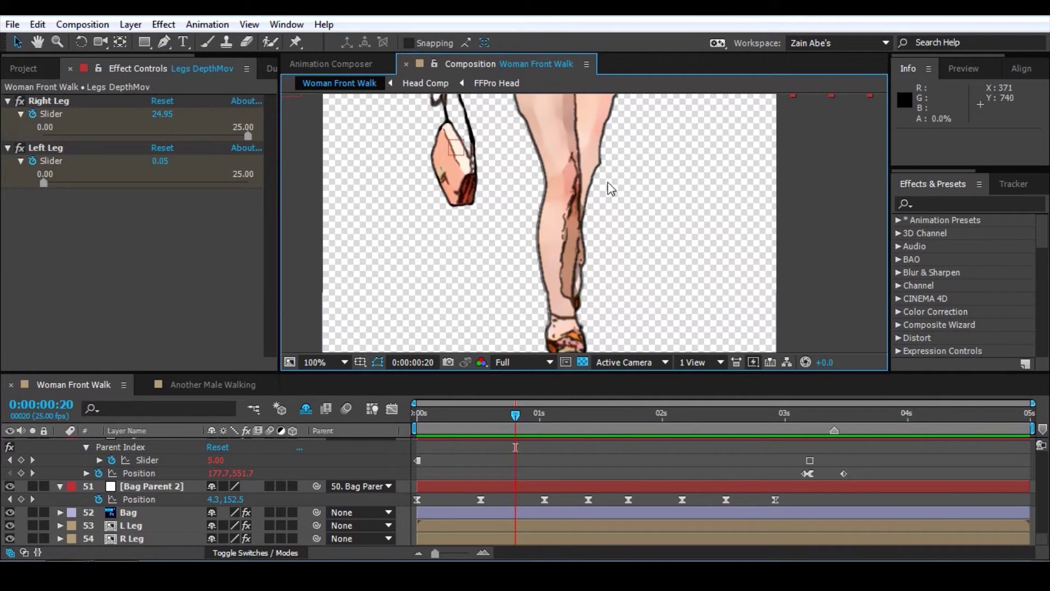
Step: Advance the walk from 0:00:00:20 to 0:00:01:08 and compare the separating legs with the Right Leg and Left Leg sliders
key(Page_Down)
key(Page_Down)
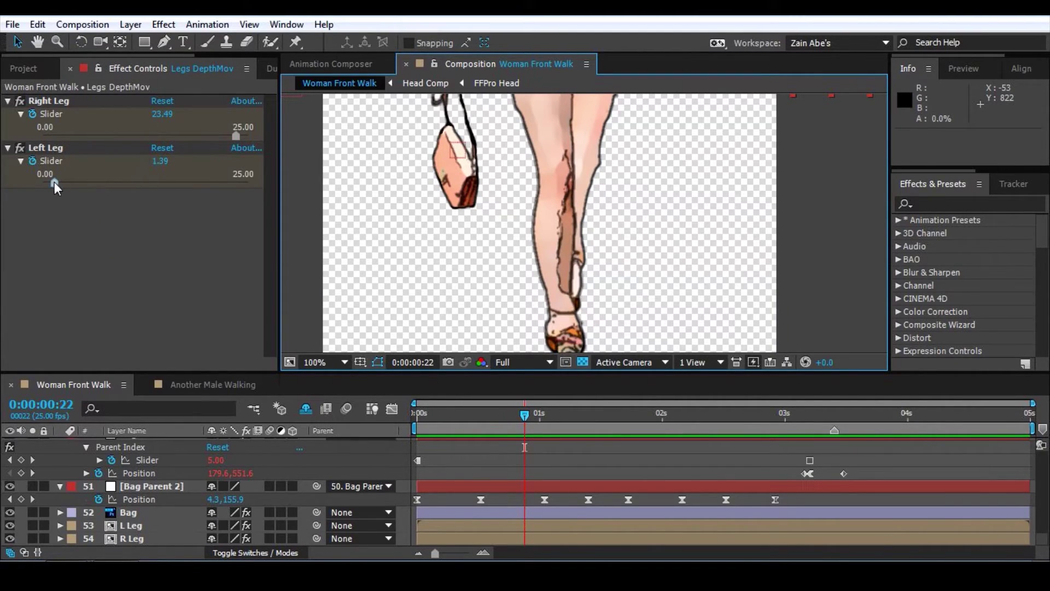
key(Page_Down)
key(Page_Down)
key(Page_Down)
key(Page_Down)
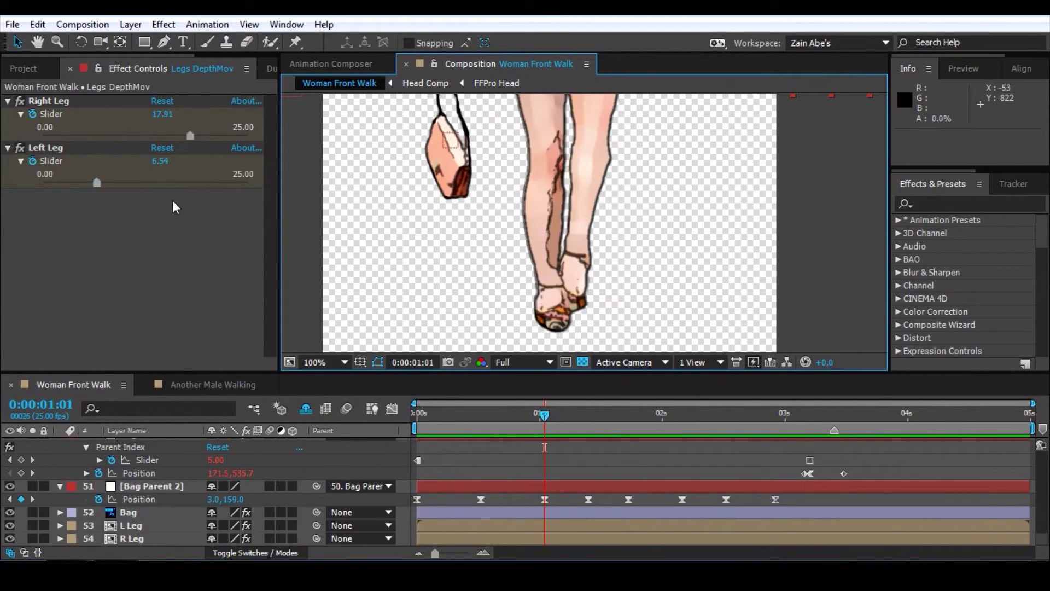
key(Page_Down)
key(Page_Down)
key(Page_Down)
key(Page_Down)
key(Page_Down)
key(Page_Down)
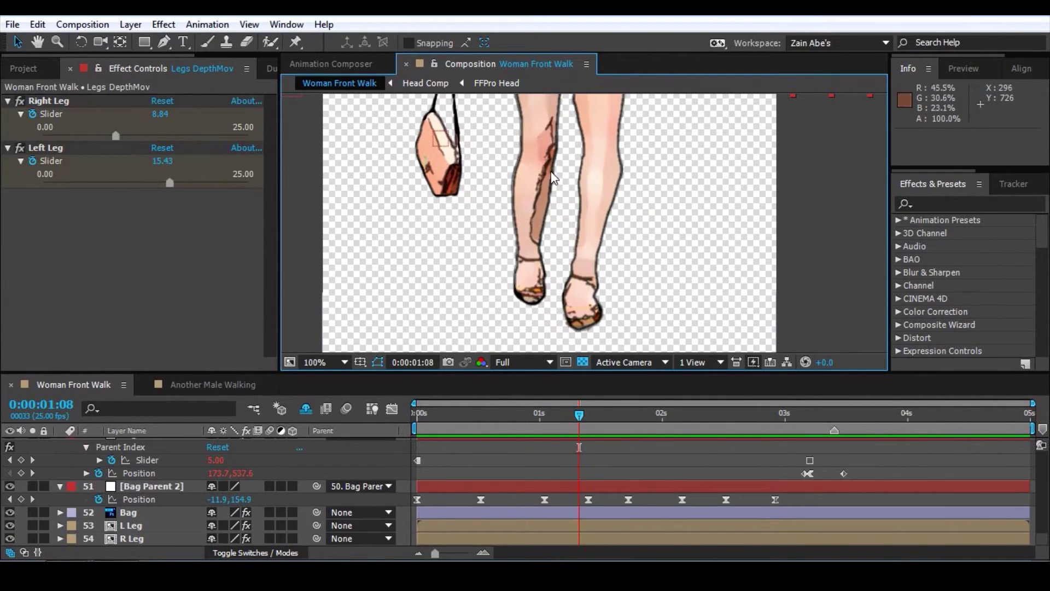
Step: Step the walk on to 0:00:01:18 and back to 0:00:01:17 to examine the bent leg at the end of the cycle
key(Page_Down)
key(Page_Down)
key(Page_Down)
key(Page_Down)
key(Page_Down)
key(Page_Down)
key(Page_Down)
key(Page_Down)
key(Page_Down)
key(Page_Down)
key(Page_Down)
key(Page_Down)
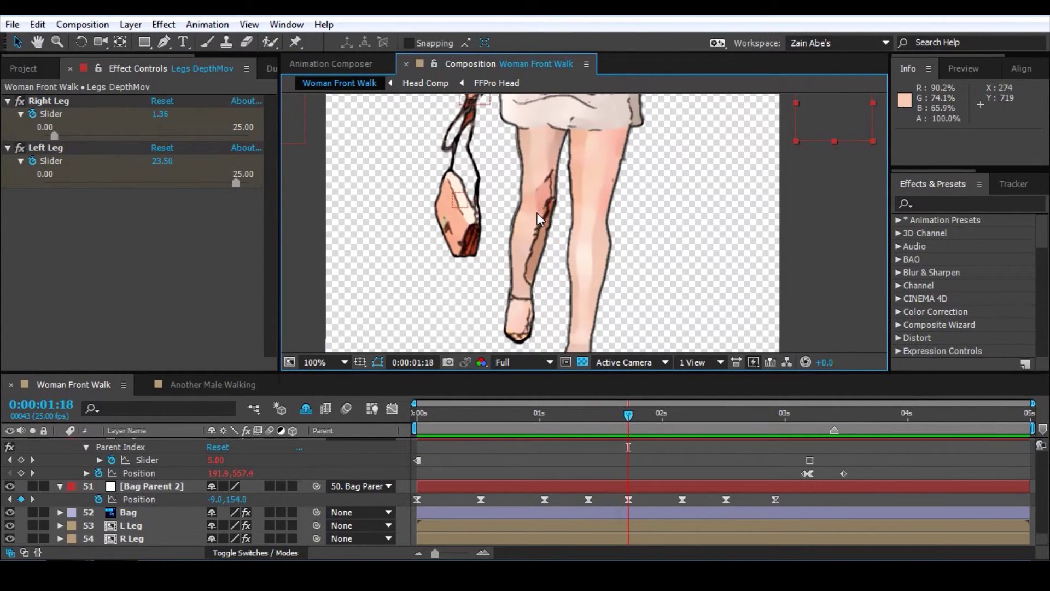
key(Page_Up)
key(Page_Up)
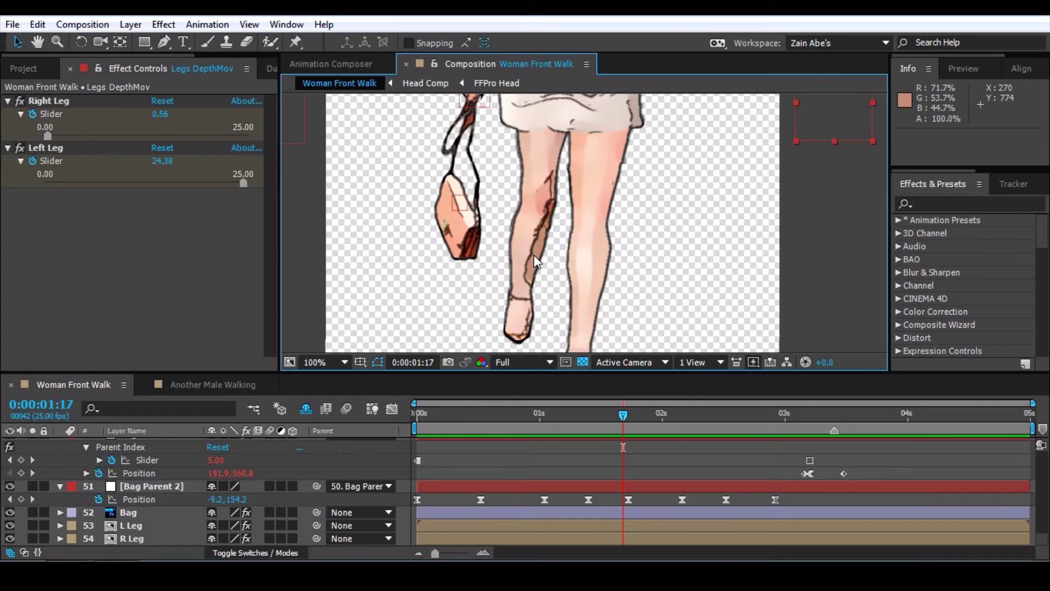
Step: Return to 0:00:00:00 and view both full legs and feet in the composition at 50%
click(99, 487)
drag(623, 432, 420, 442)
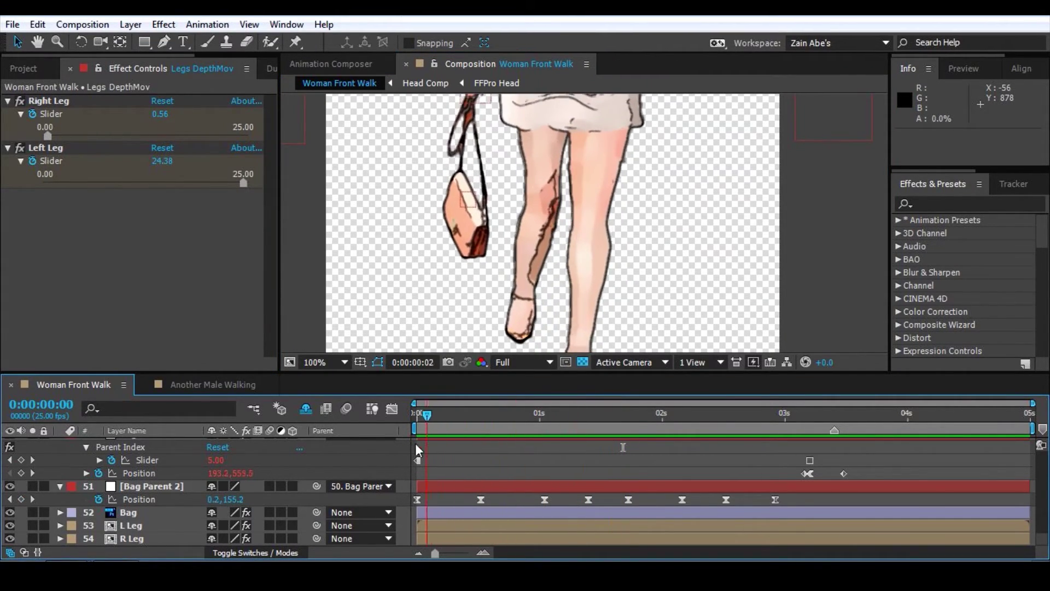
scroll(622, 248, down, 1)
scroll(645, 263, up, 1)
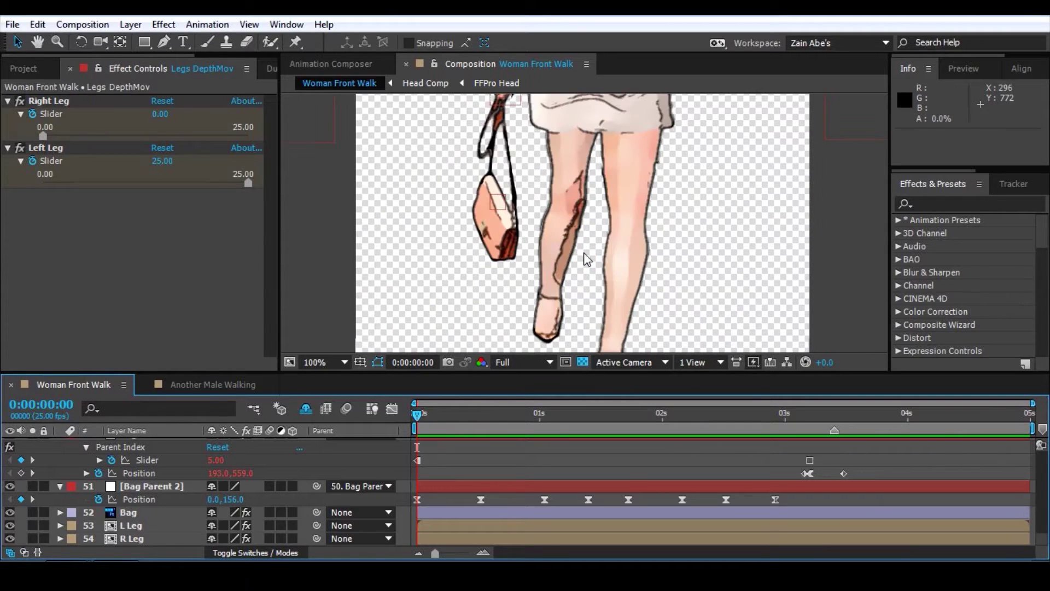
scroll(671, 275, down, 1)
scroll(670, 275, down, 1)
scroll(711, 260, up, 1)
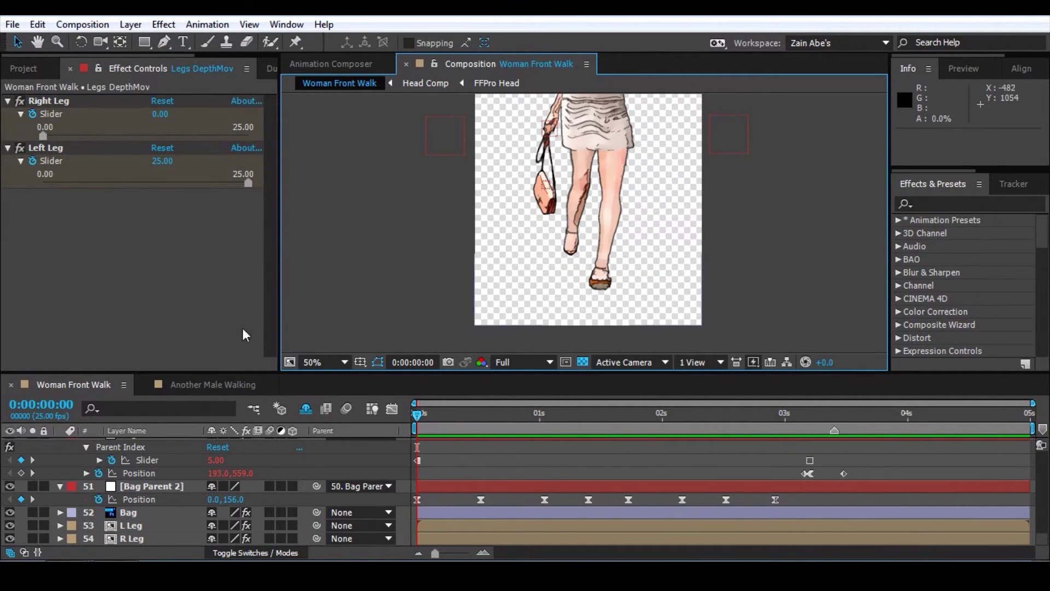
Step: Open the Another Male Walking composition and compare its side-view leg poses at 0:00:00:08 and 0:00:00:18
click(192, 383)
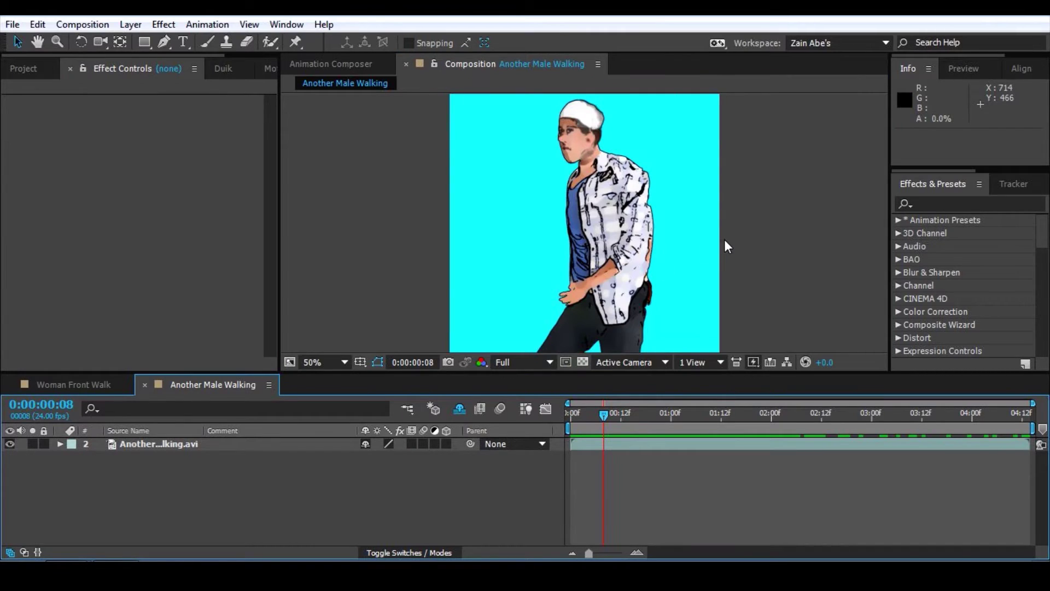
key(h)
drag(748, 276, 733, 123)
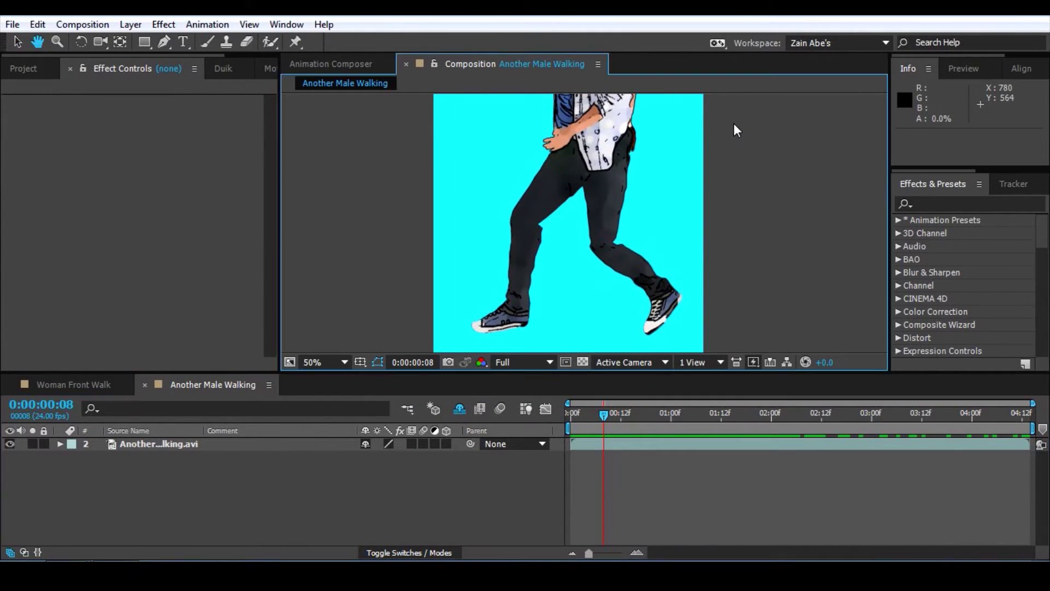
key(v)
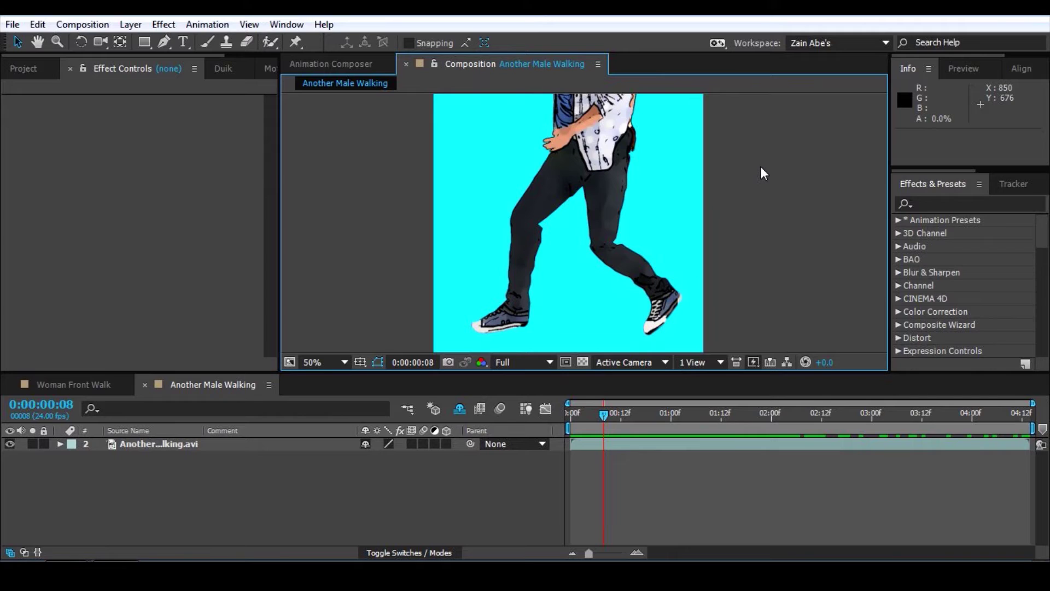
drag(606, 415, 606, 451)
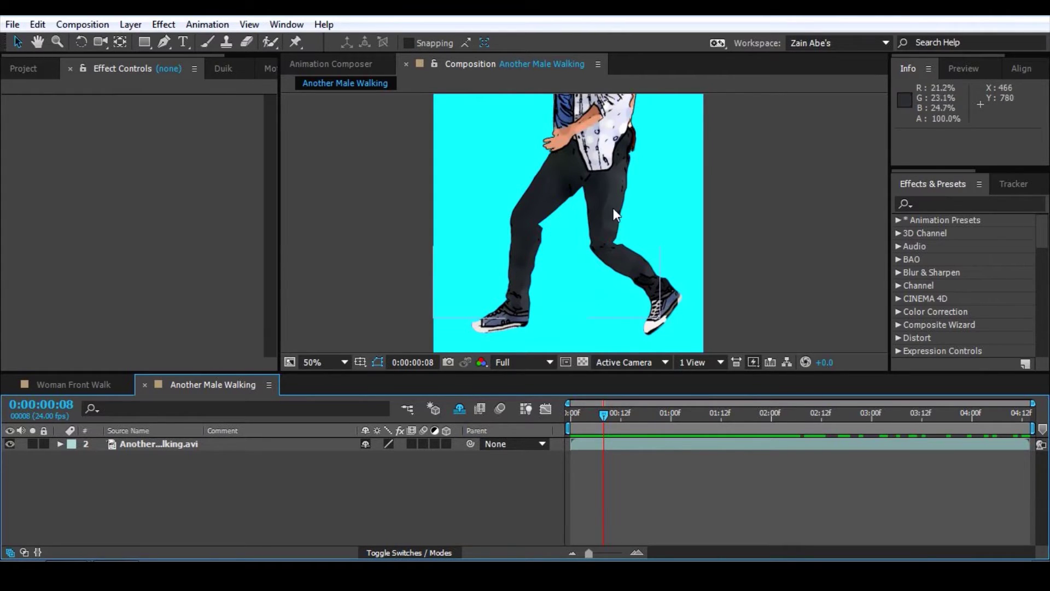
drag(606, 415, 650, 422)
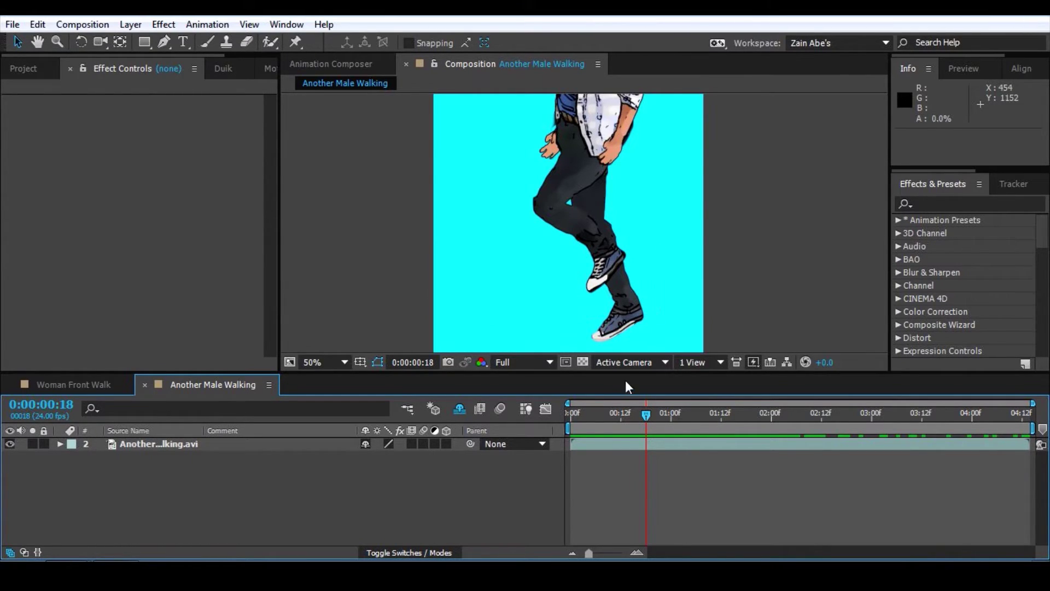
drag(648, 414, 602, 432)
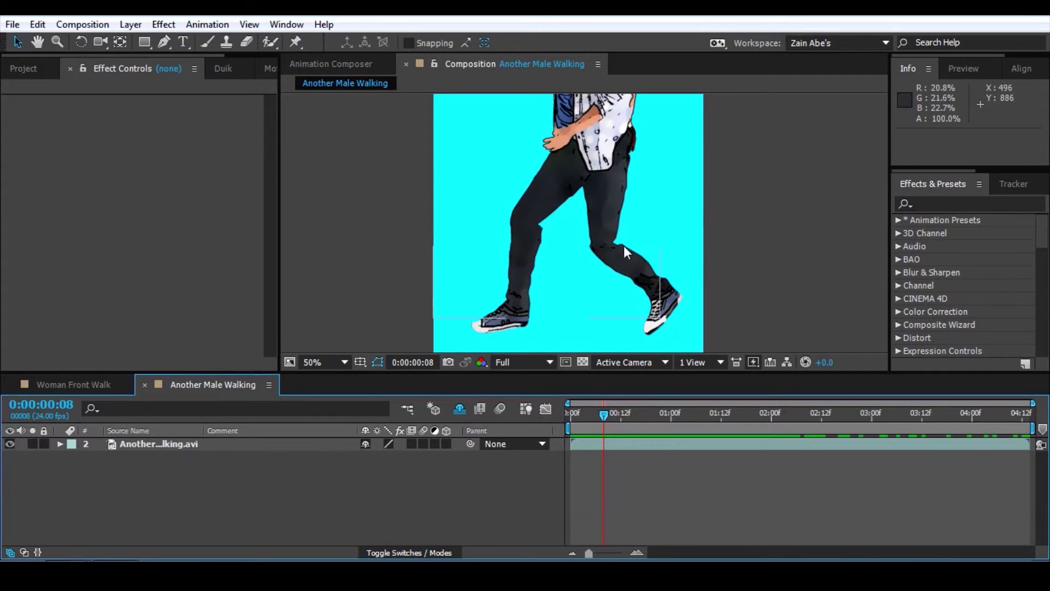
Step: Examine the side-view walk's leg poses from 0:00:00:18 through 0:00:01:01 to 0:00:01:09
drag(614, 415, 649, 416)
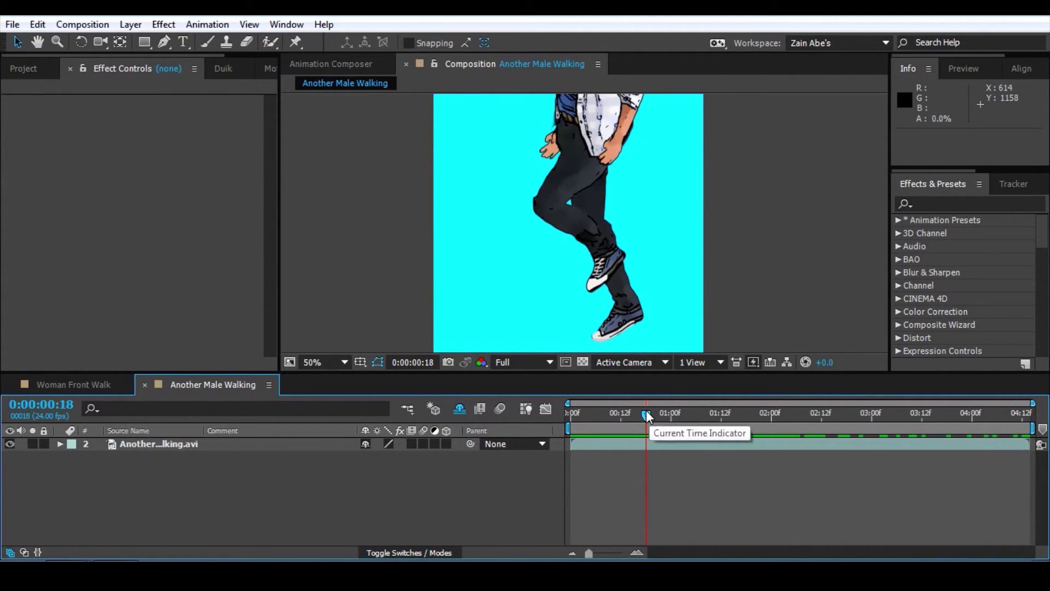
drag(648, 416, 658, 438)
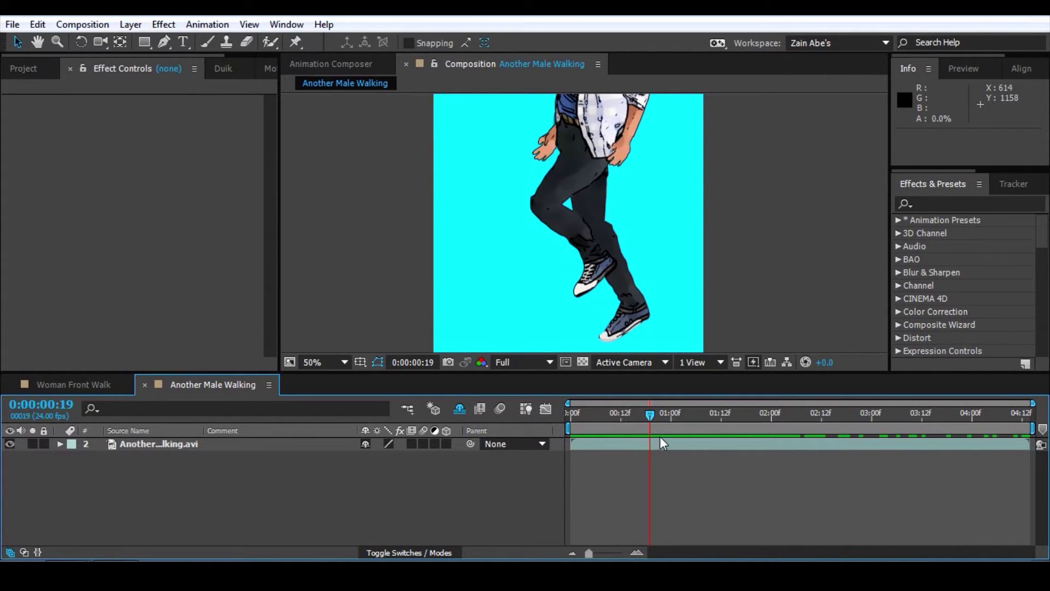
drag(649, 415, 674, 423)
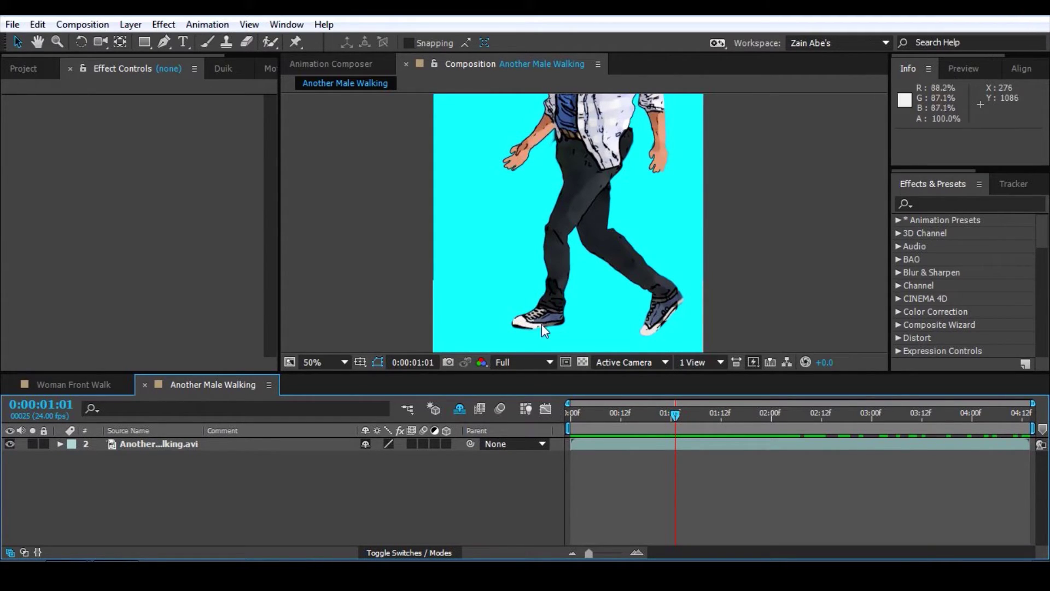
drag(677, 418, 709, 420)
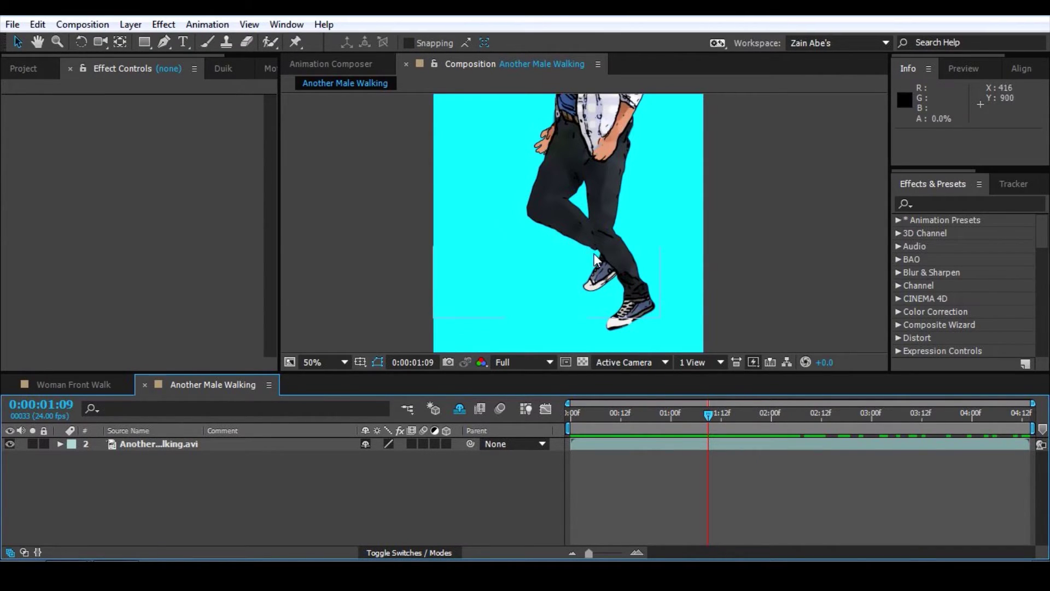
mouse_move(709, 413)
mouse_down()
mouse_move(680, 426)
mouse_move(710, 432)
mouse_up()
Step: Return to the Woman Front Walk composition and bring up the Legs DepthMov layer's leg sliders
click(76, 385)
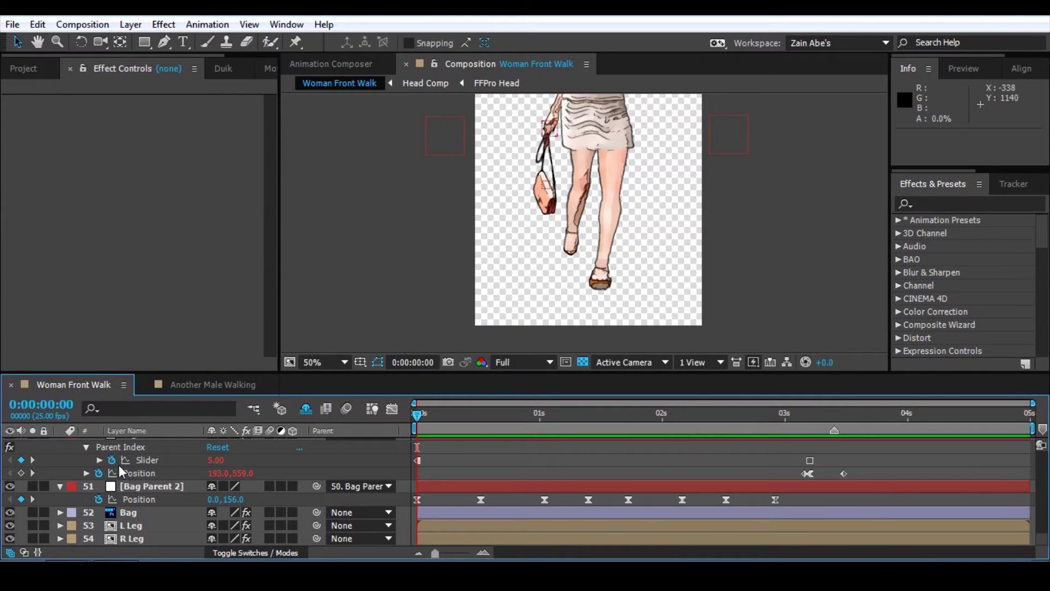
scroll(129, 468, up, 5)
scroll(131, 475, up, 10)
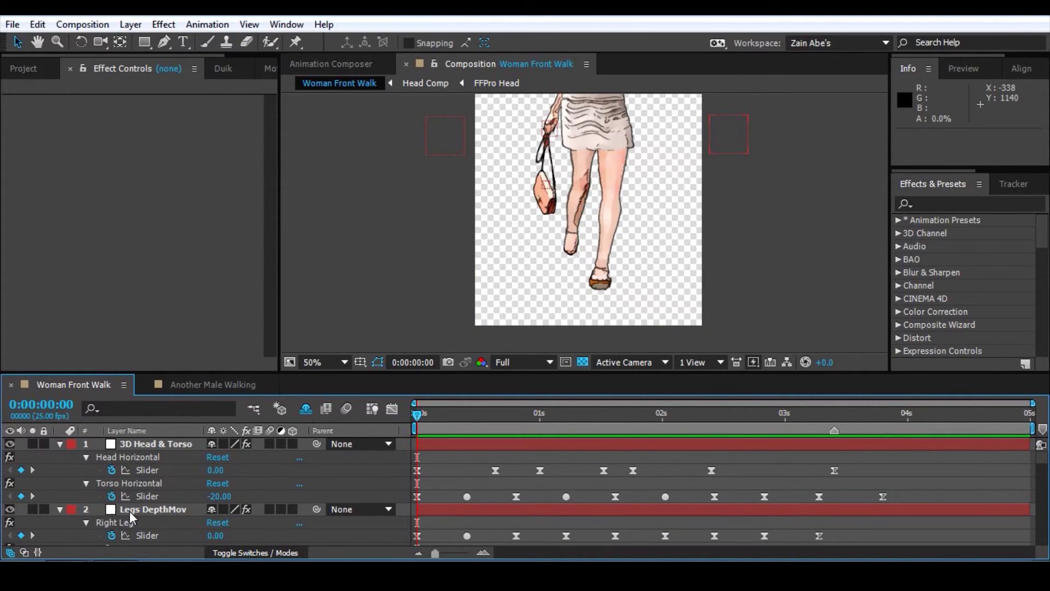
click(153, 509)
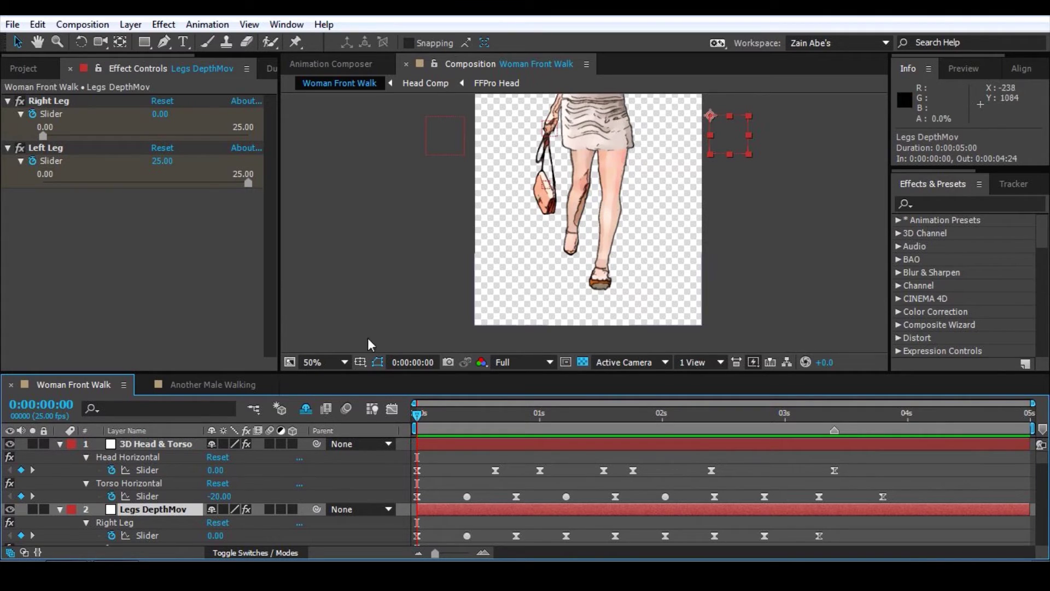
Step: Make the C_L Ankle and C_R Ankle controllers visible and turn off the transparency grid
ctrl+click(101, 515)
scroll(101, 515, down, 5)
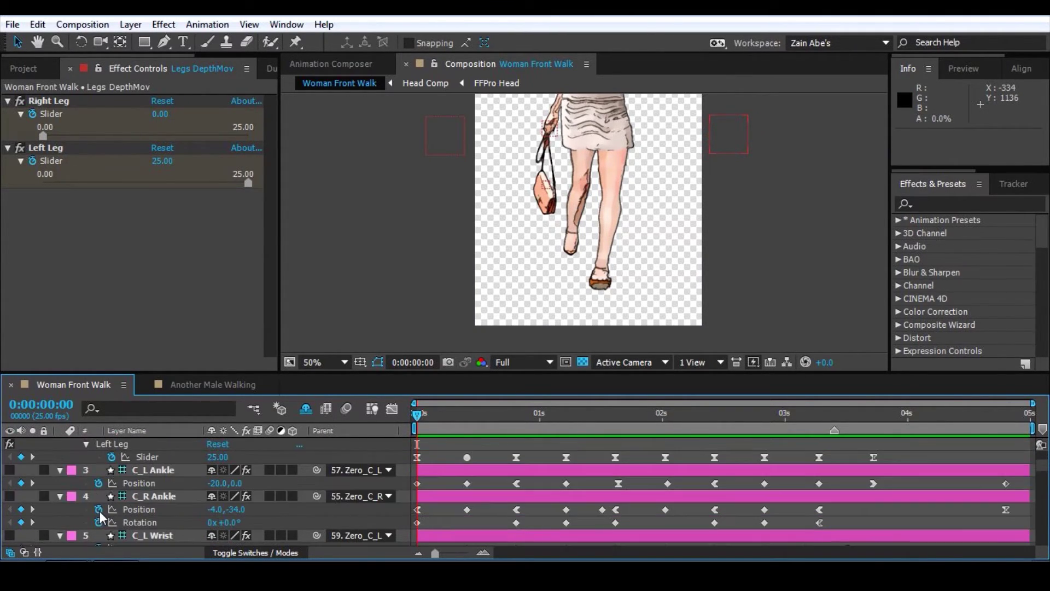
click(10, 470)
click(10, 496)
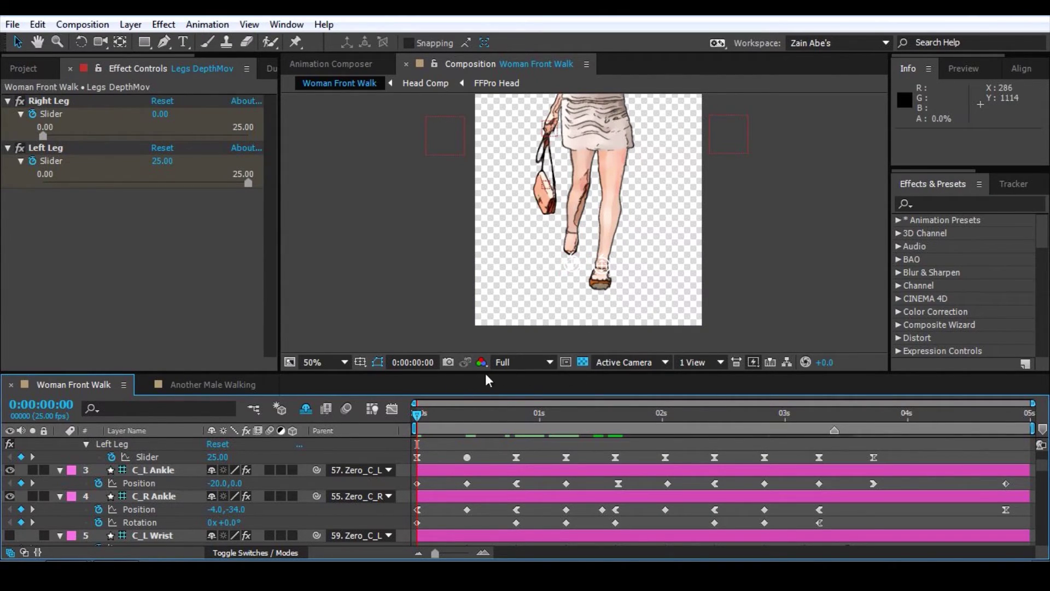
click(583, 362)
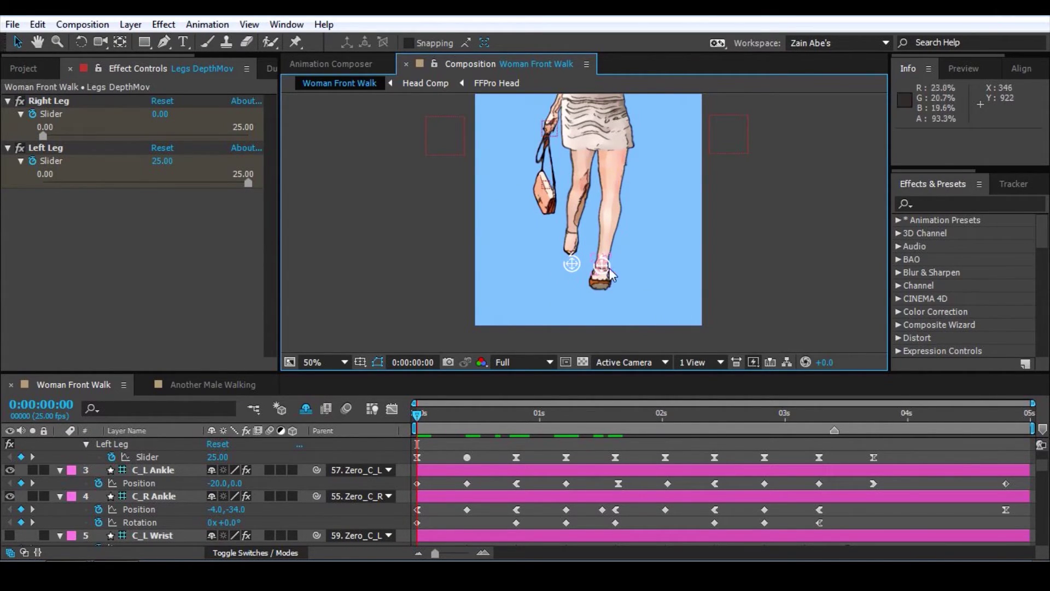
Step: Try moving the C_R Ankle and C_L Ankle controllers outward to spread the feet, and undo both moves
drag(601, 269, 634, 271)
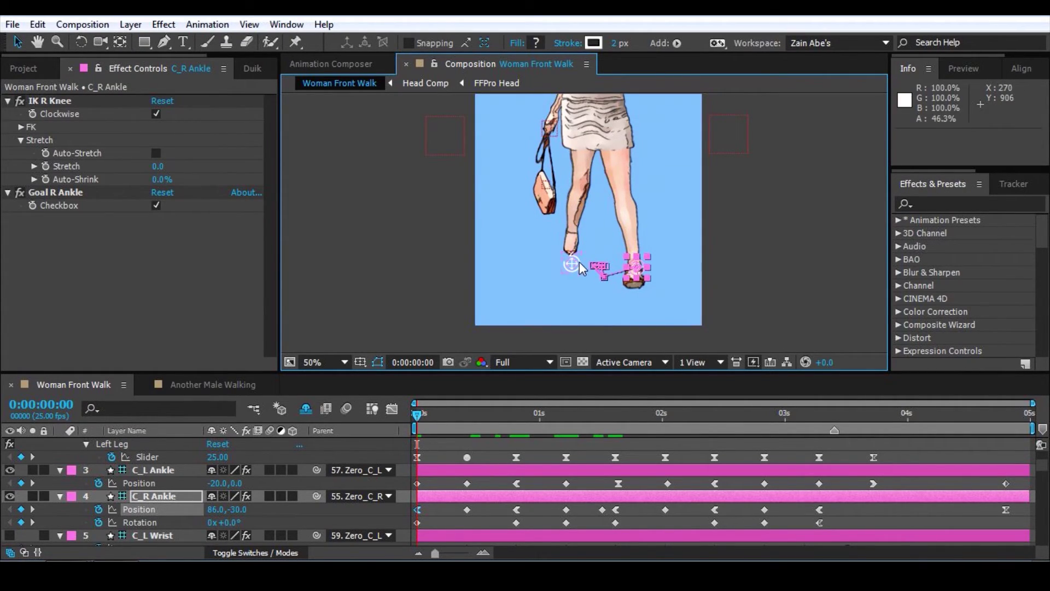
drag(574, 267, 566, 265)
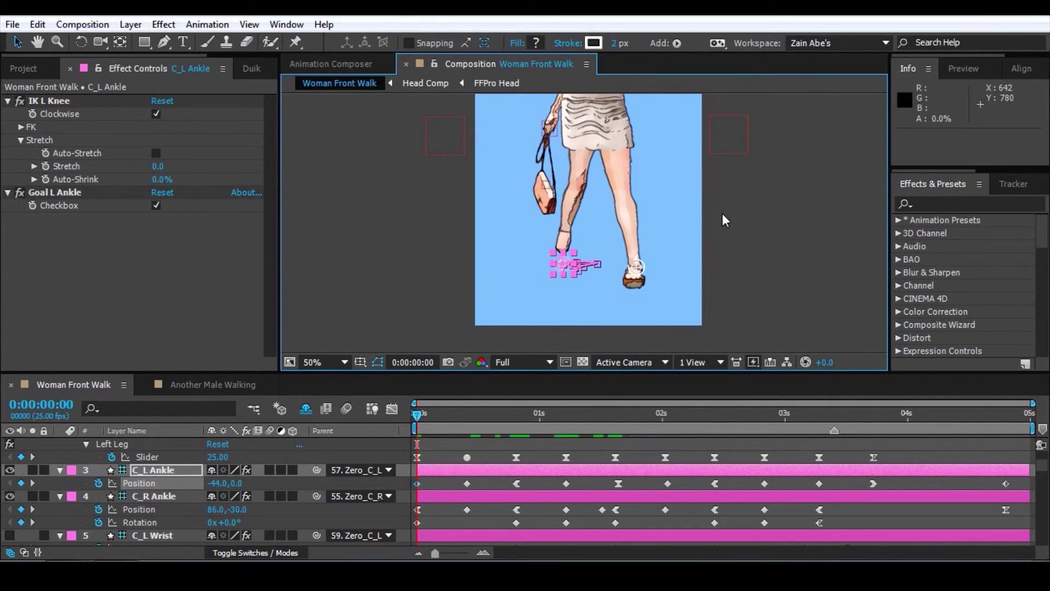
key(ctrl+z)
key(ctrl+z)
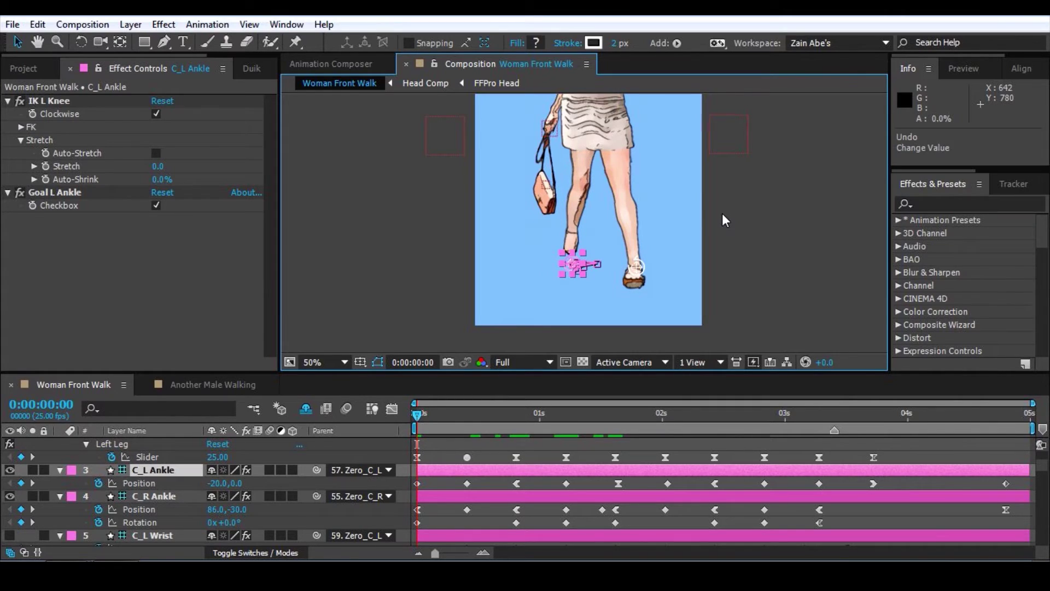
click(756, 231)
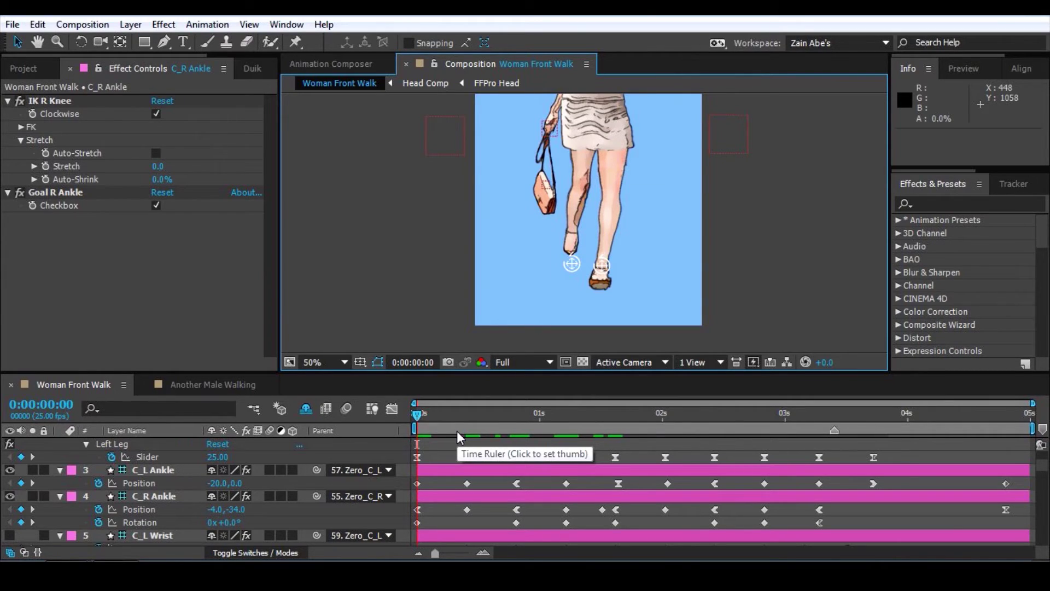
Step: Go to 0:00:00:10 and check the Legs DepthMov sliders against the leg poses on the neighbouring frames
drag(427, 416, 468, 417)
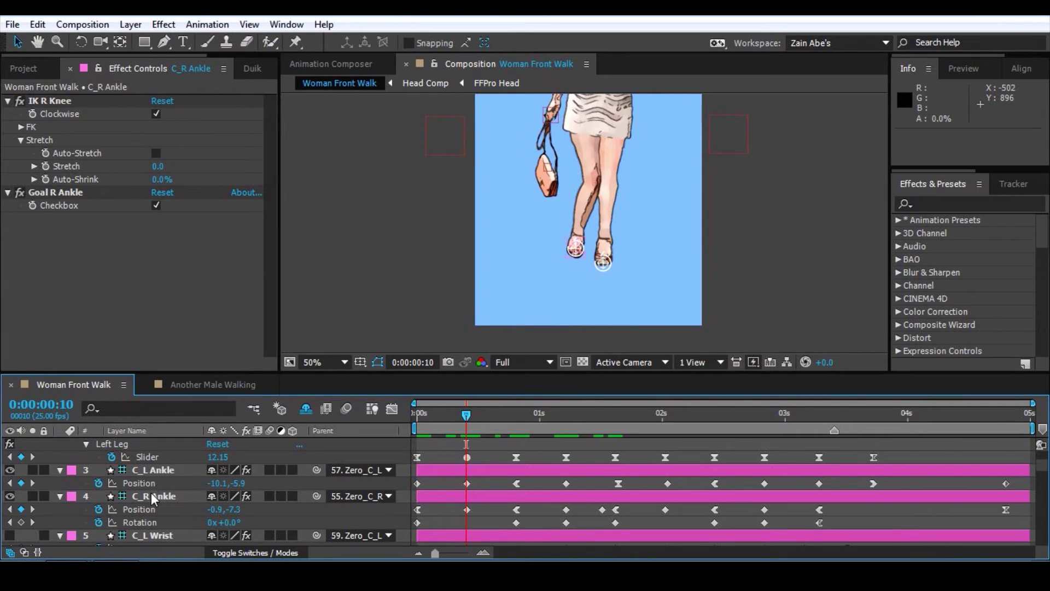
scroll(153, 496, up, 4)
click(167, 508)
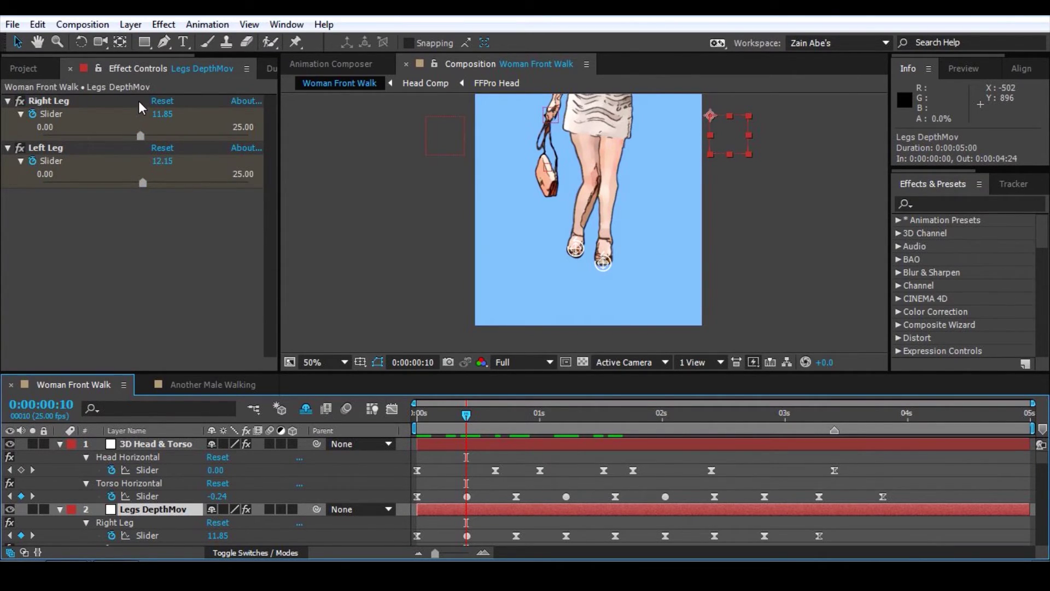
key(Page_Up)
key(Page_Up)
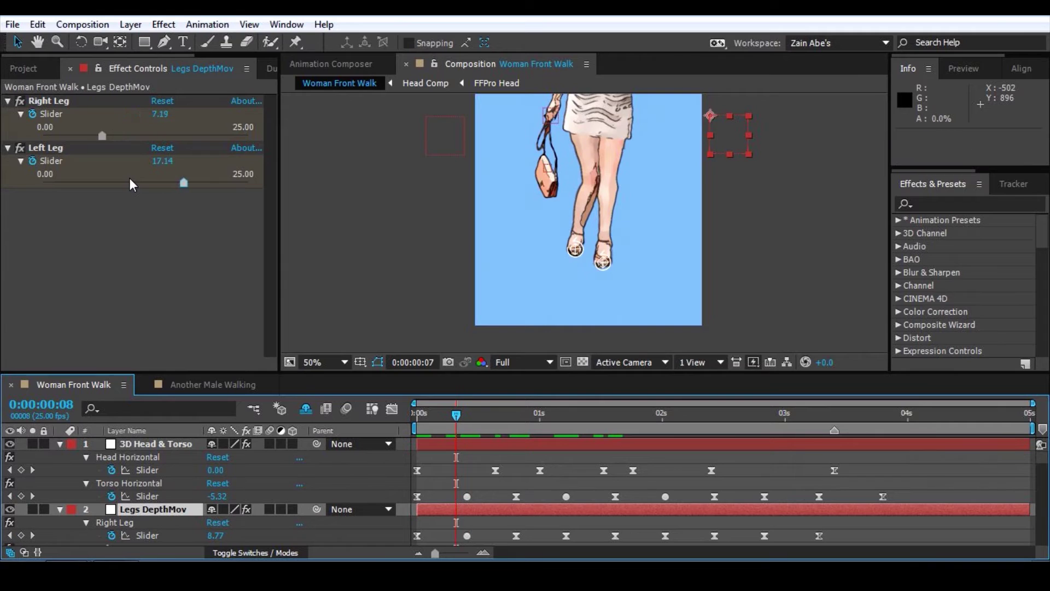
key(Page_Down)
key(Page_Down)
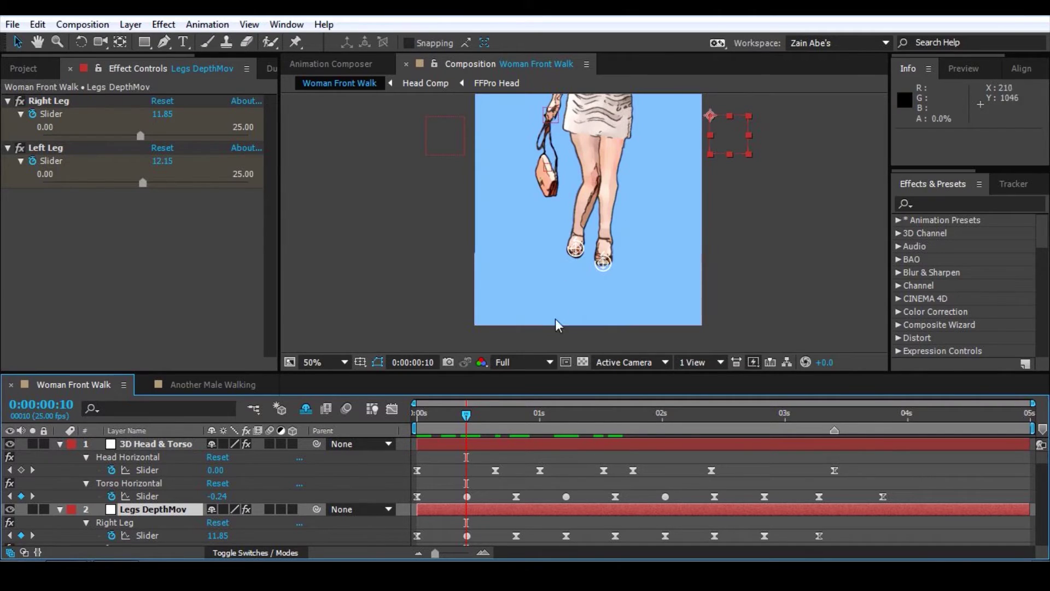
Step: Step between 0:00:00:04 and 0:00:00:13 to examine how the legs and ankle controllers move along with the depth sliders
key(Page_Up)
key(Page_Up)
key(Page_Up)
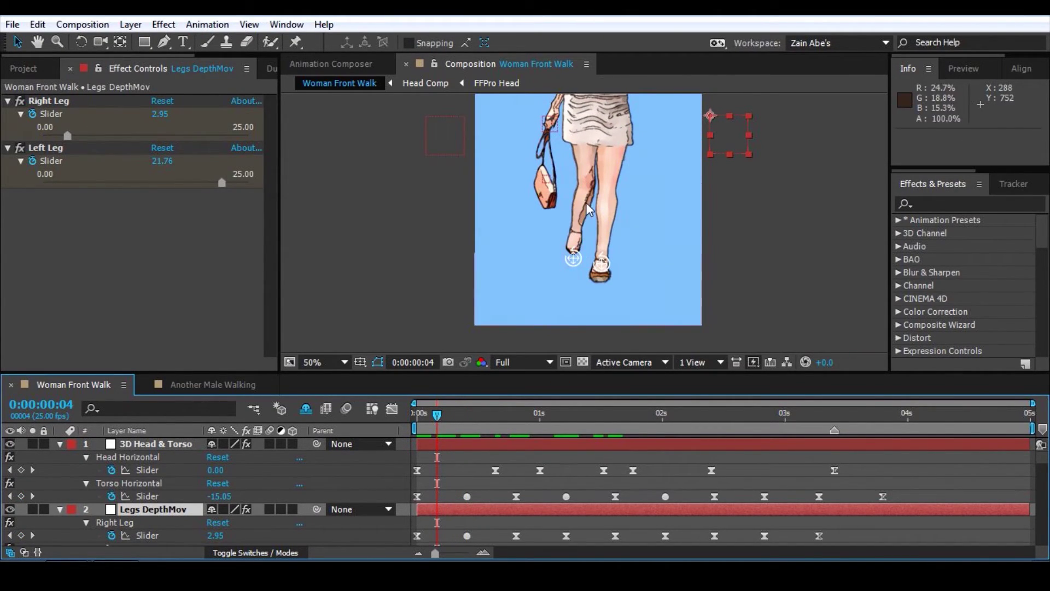
key(Page_Down)
key(Page_Down)
key(Page_Down)
key(Page_Down)
key(Page_Down)
key(Page_Down)
key(Page_Down)
key(Page_Down)
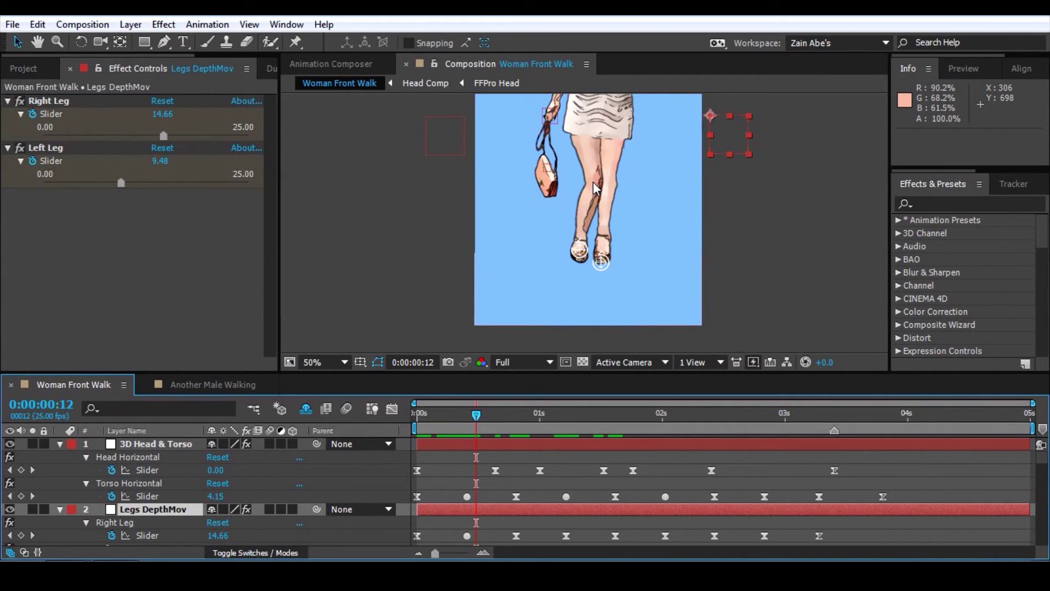
key(Page_Down)
key(Page_Up)
key(Page_Down)
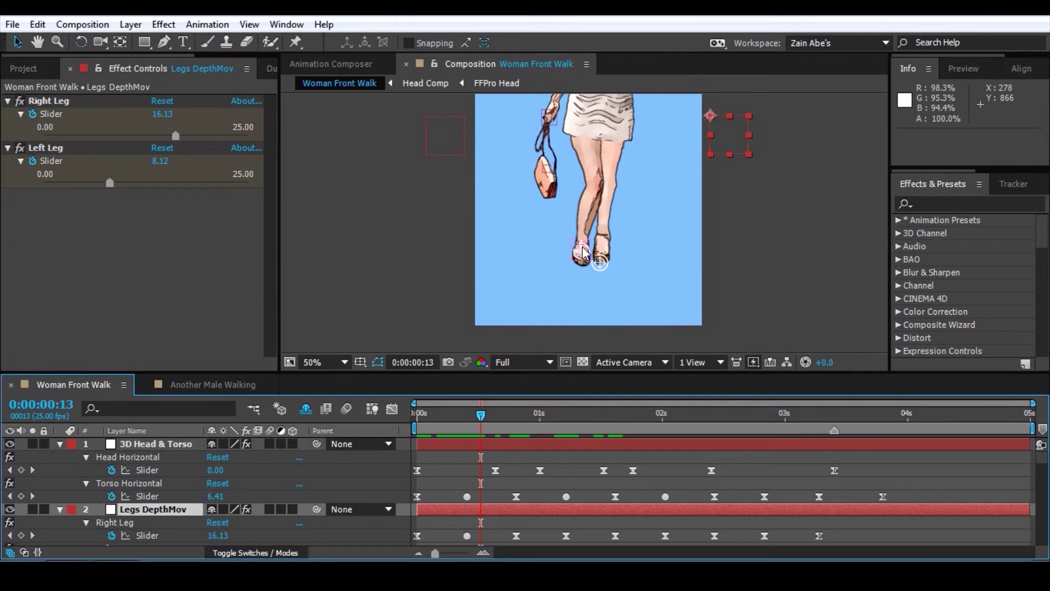
Step: Examine both feet closely at 0:00:00:13 with the C_L Ankle controller, then view the whole figure
scroll(583, 252, up, 2)
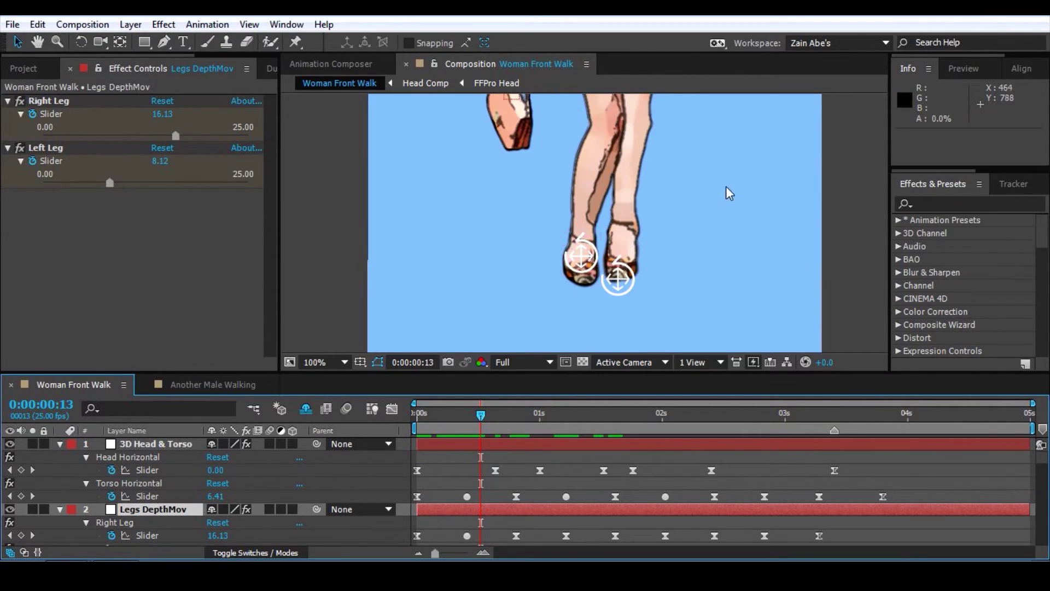
scroll(617, 274, up, 2)
mouse_move(559, 322)
mouse_down()
mouse_move(535, 298)
mouse_move(559, 338)
mouse_move(555, 321)
mouse_up()
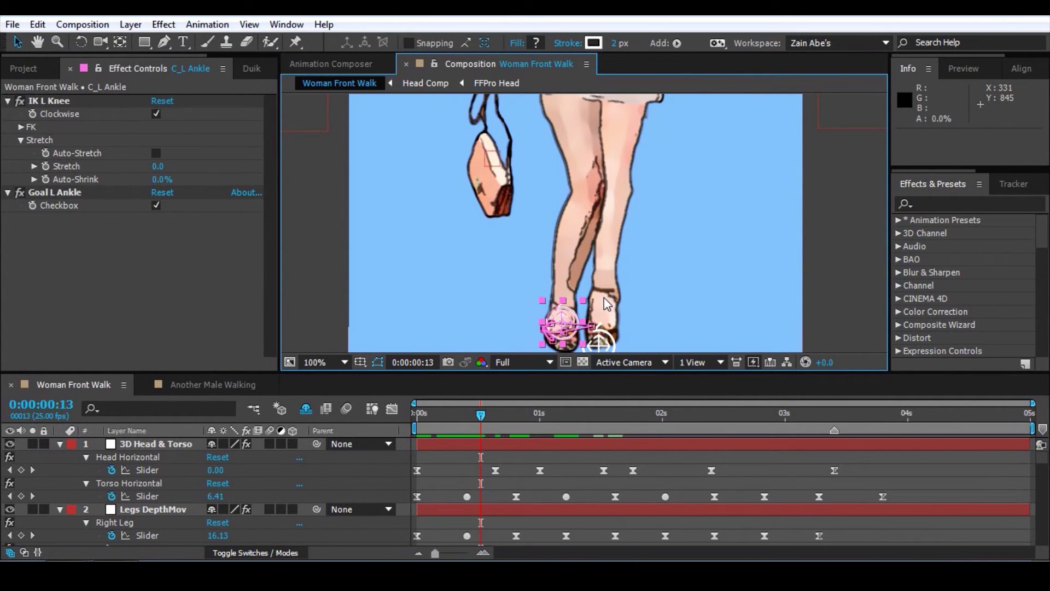
key(grave)
key(grave)
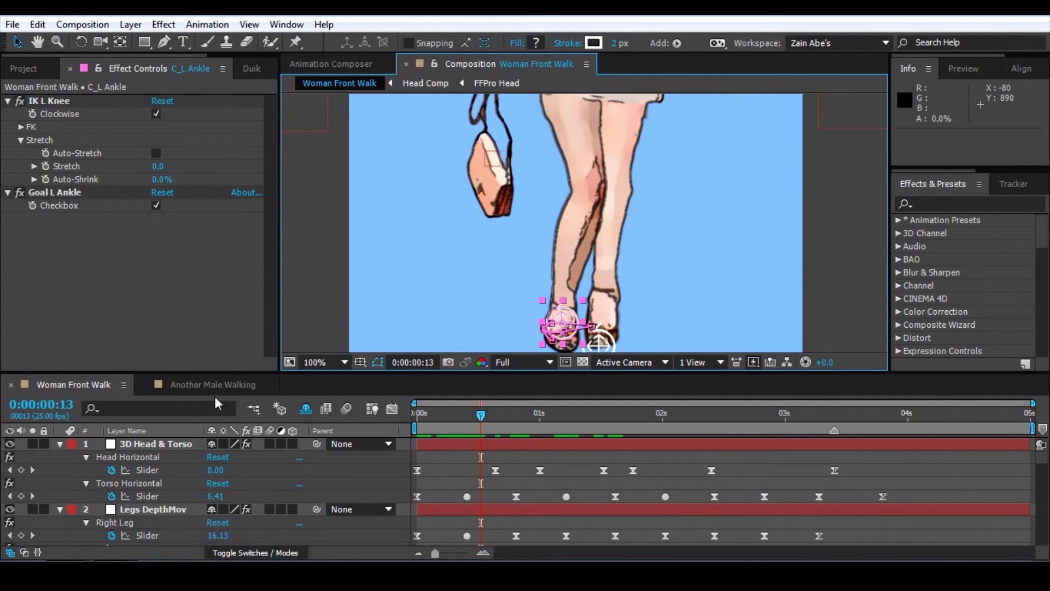
click(92, 447)
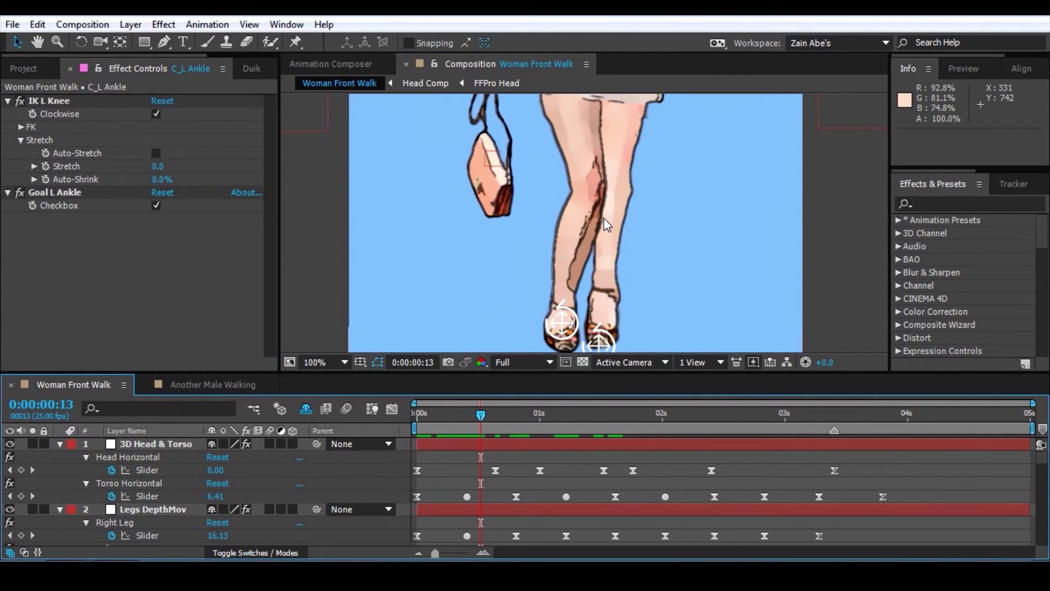
key(shift+slash)
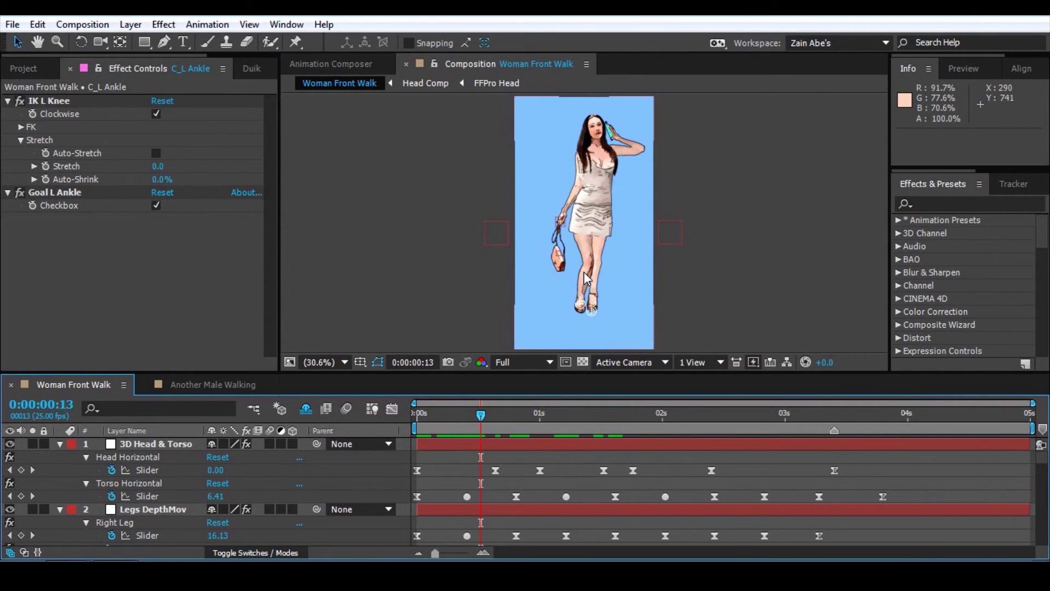
Step: Preview part of the front walk, then go to 0:00:00:20 and inspect the overlapping feet up close
key(space)
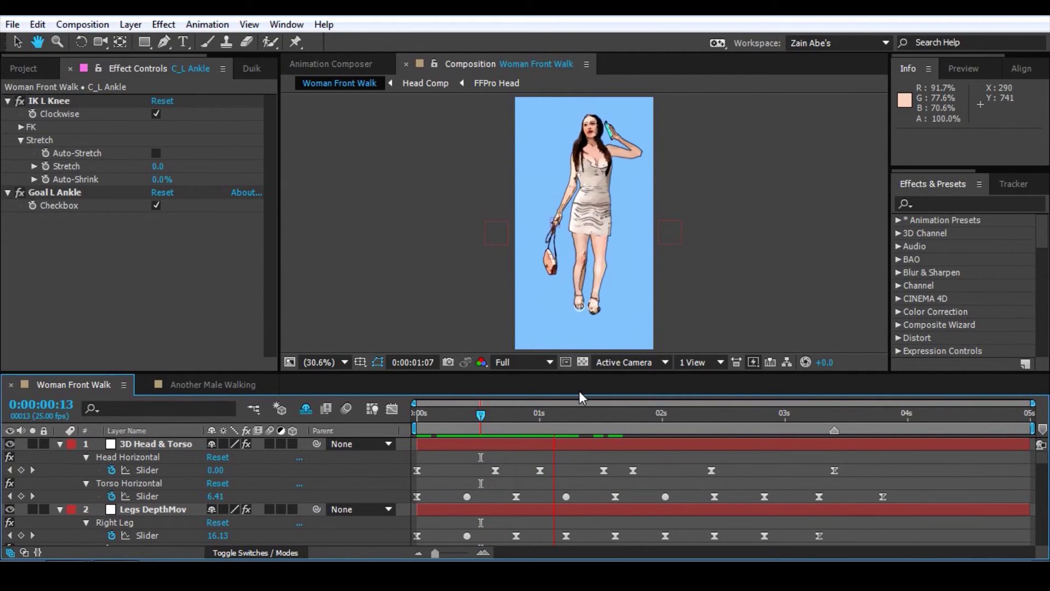
key(space)
drag(526, 418, 515, 418)
scroll(596, 267, up, 3)
drag(693, 263, 675, 142)
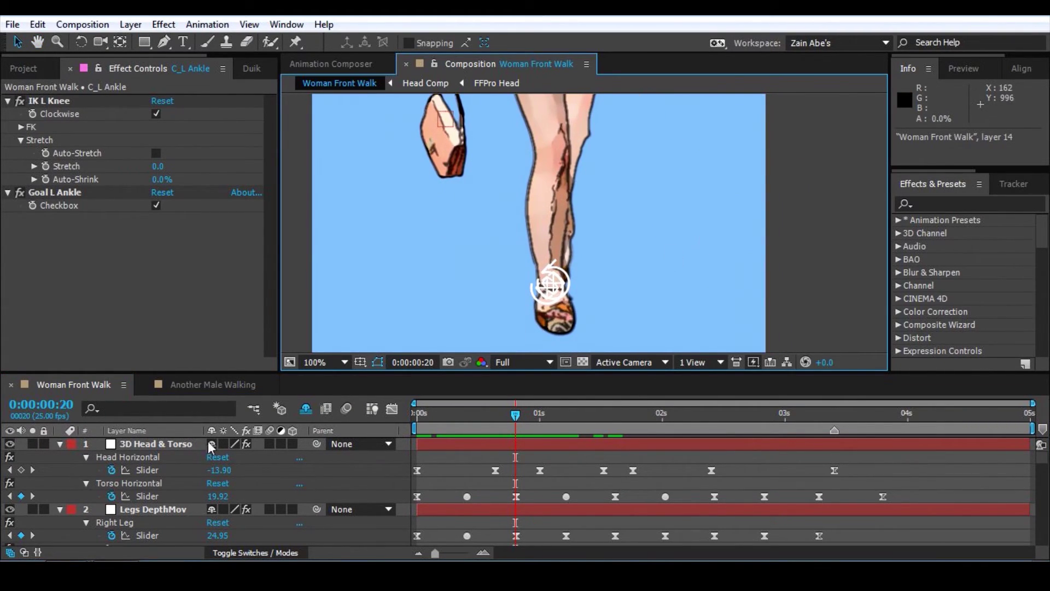
Step: Compare the Legs DepthMov slider values with the leg poses at 0:00:00:00, 0:00:00:20 and 0:00:01:05
click(161, 509)
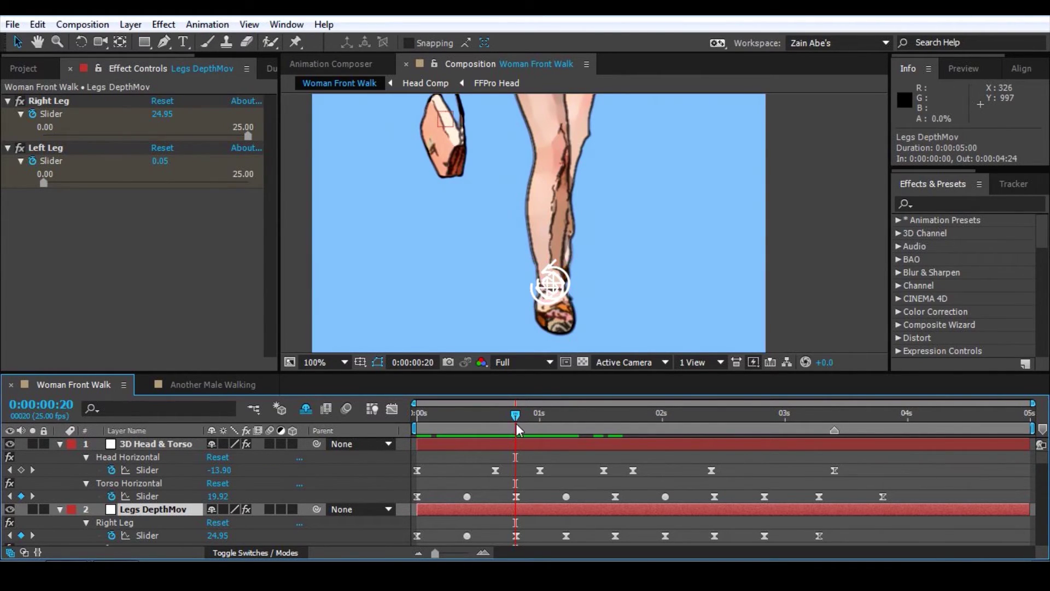
drag(515, 417, 403, 428)
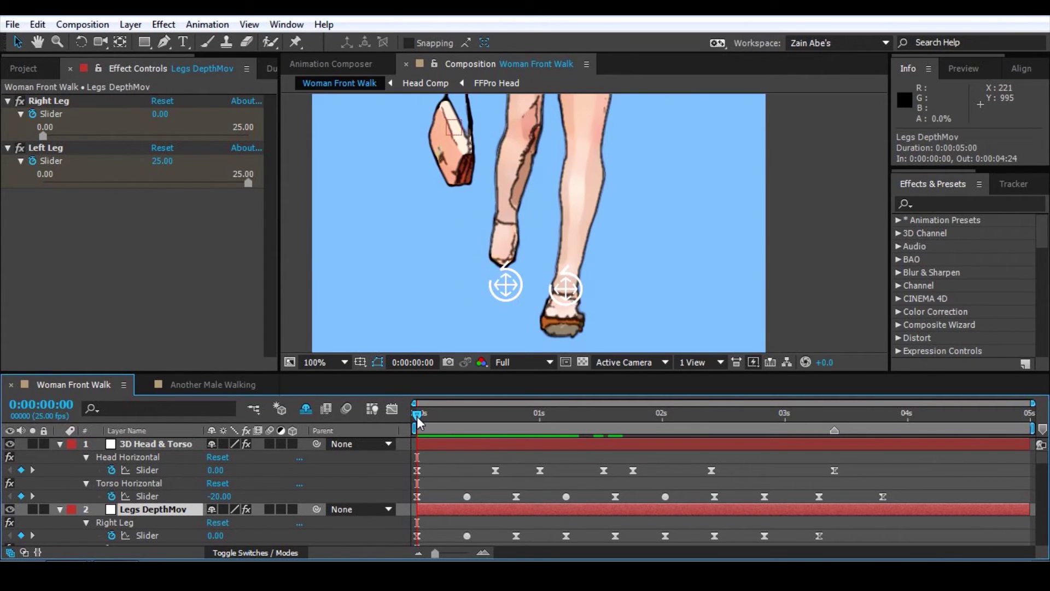
drag(415, 420, 518, 440)
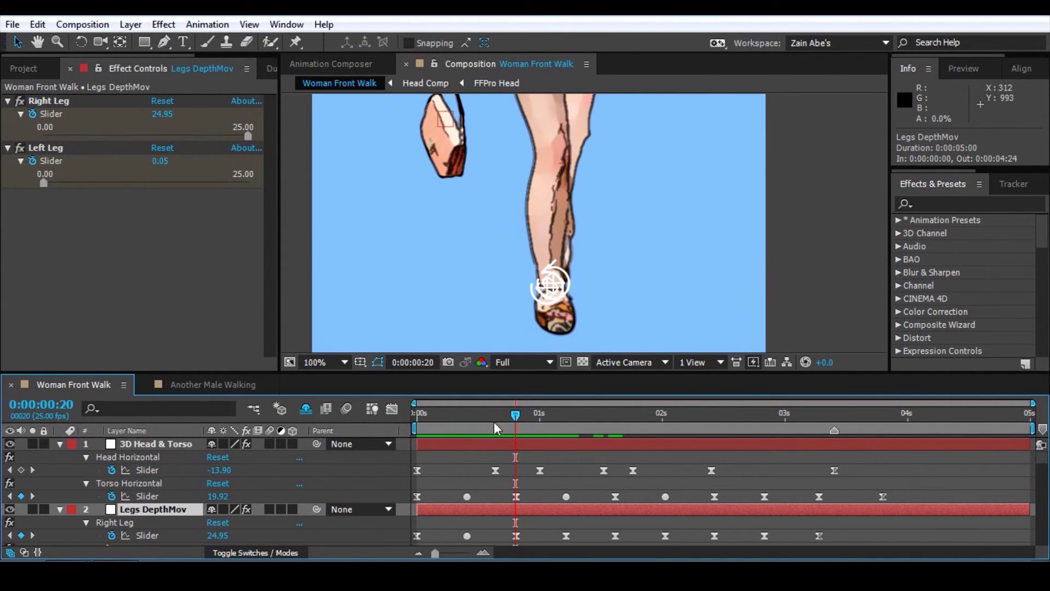
drag(518, 415, 566, 430)
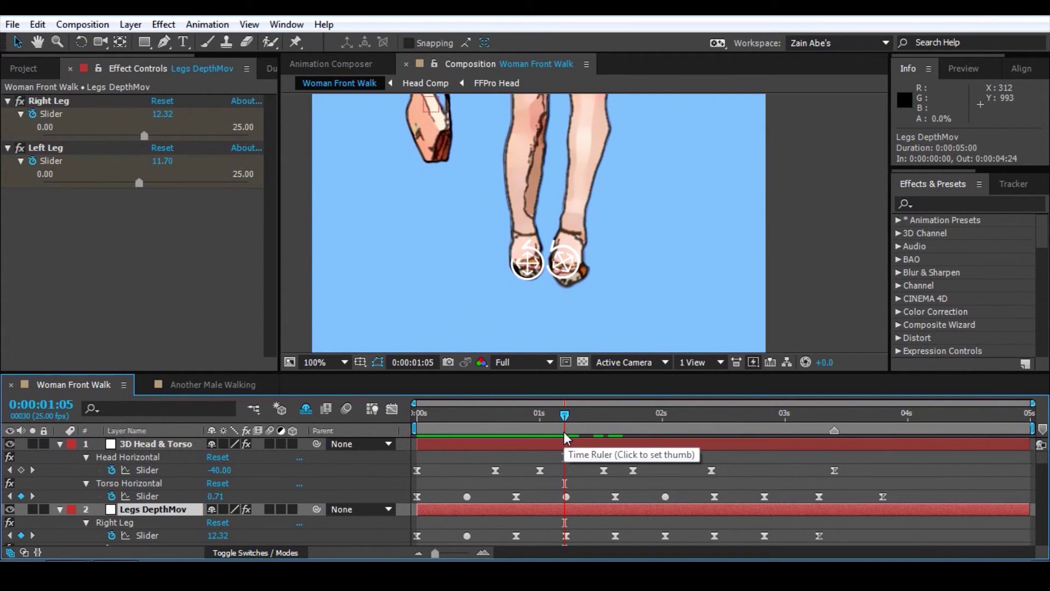
key(h)
drag(651, 140, 643, 202)
key(v)
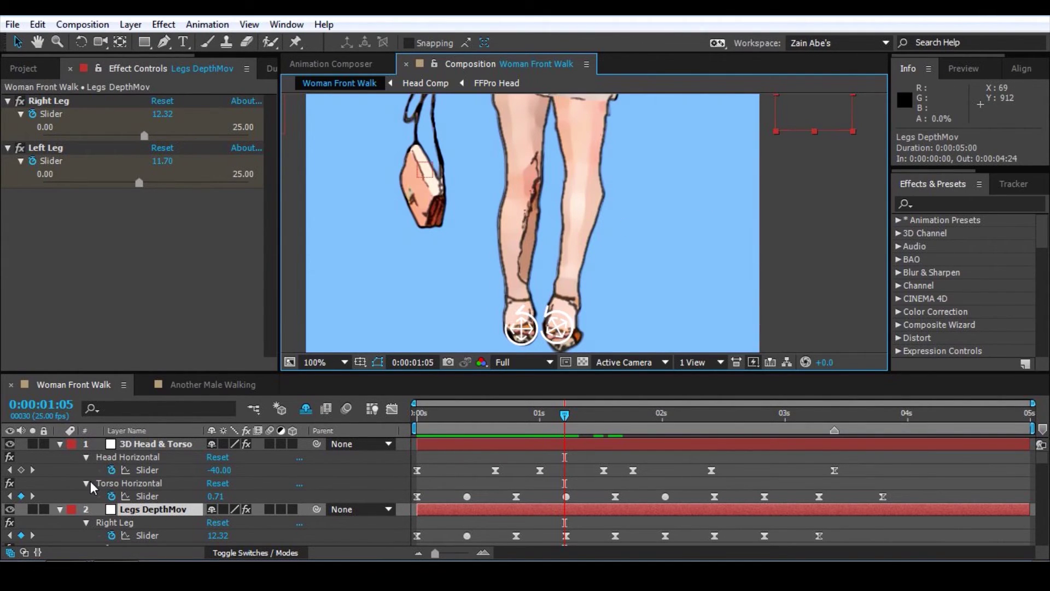
Step: Hide the C_L Ankle and C_R Ankle controllers, keeping C_L Wrist hidden as well
scroll(90, 481, down, 5)
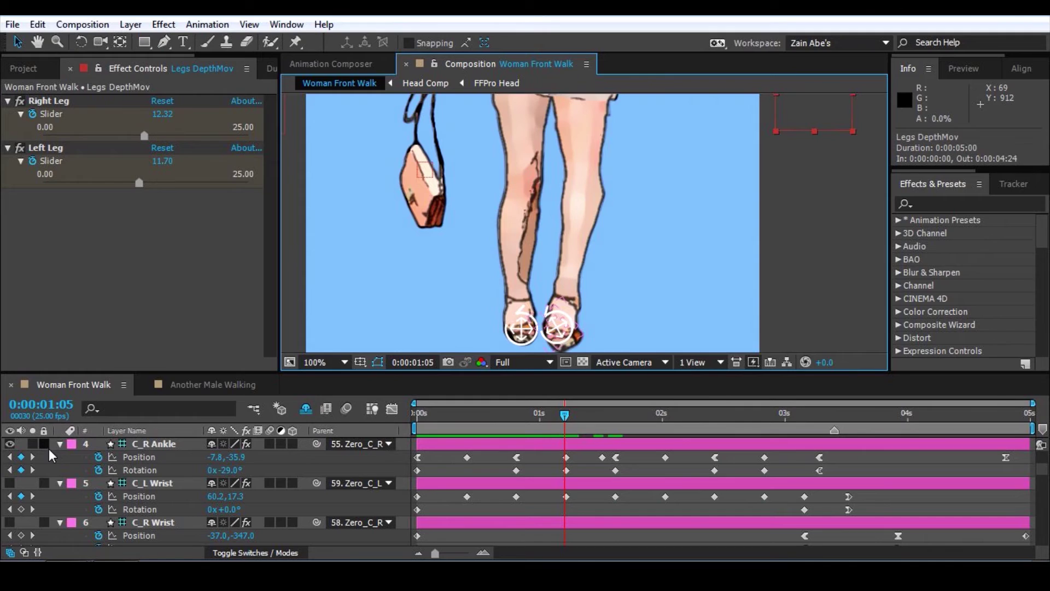
click(100, 483)
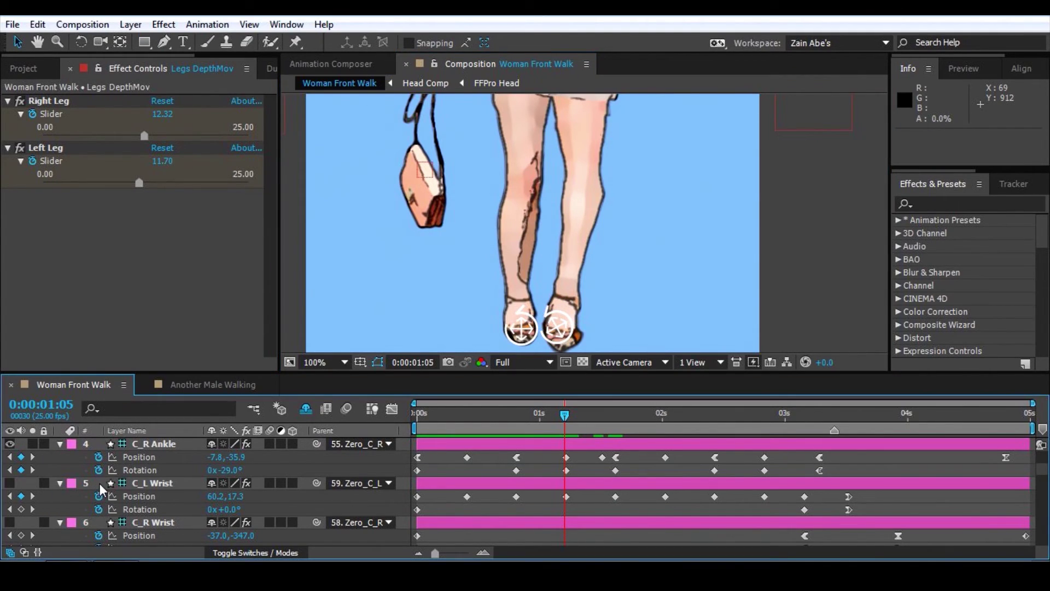
click(9, 482)
click(10, 482)
scroll(71, 496, up, 2)
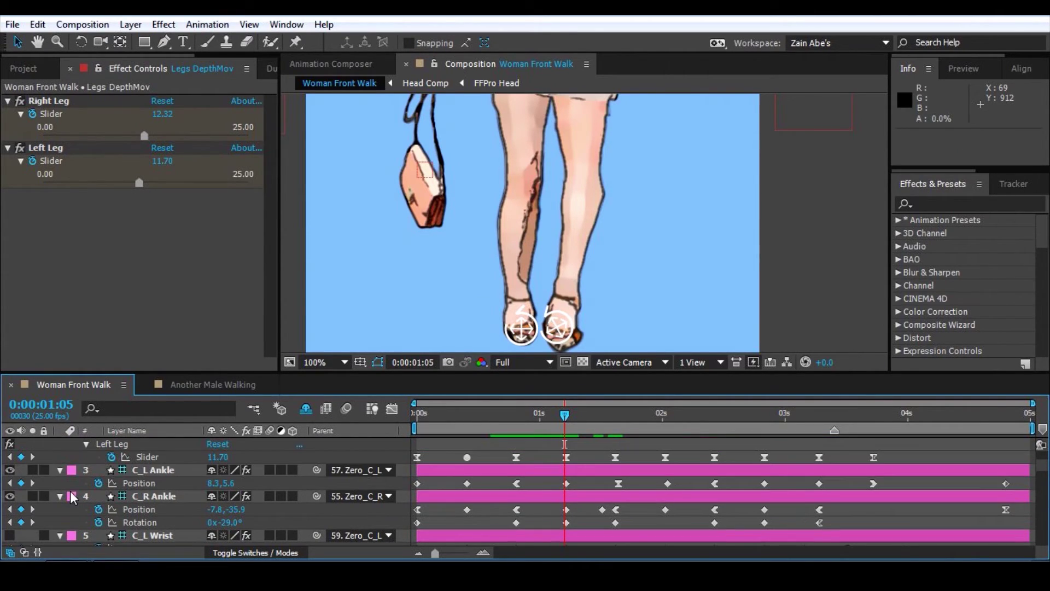
click(10, 470)
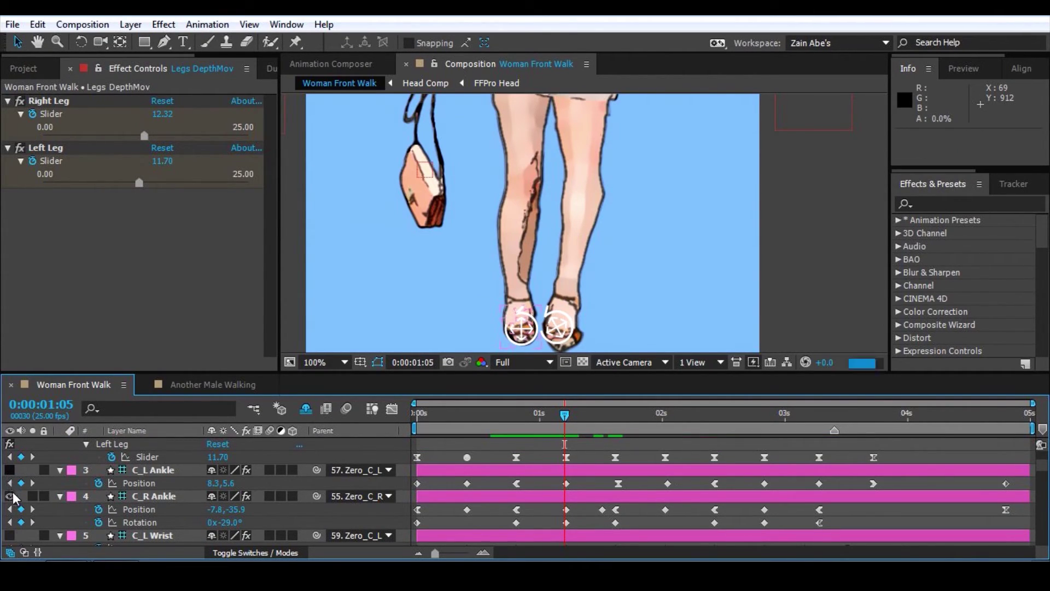
click(10, 496)
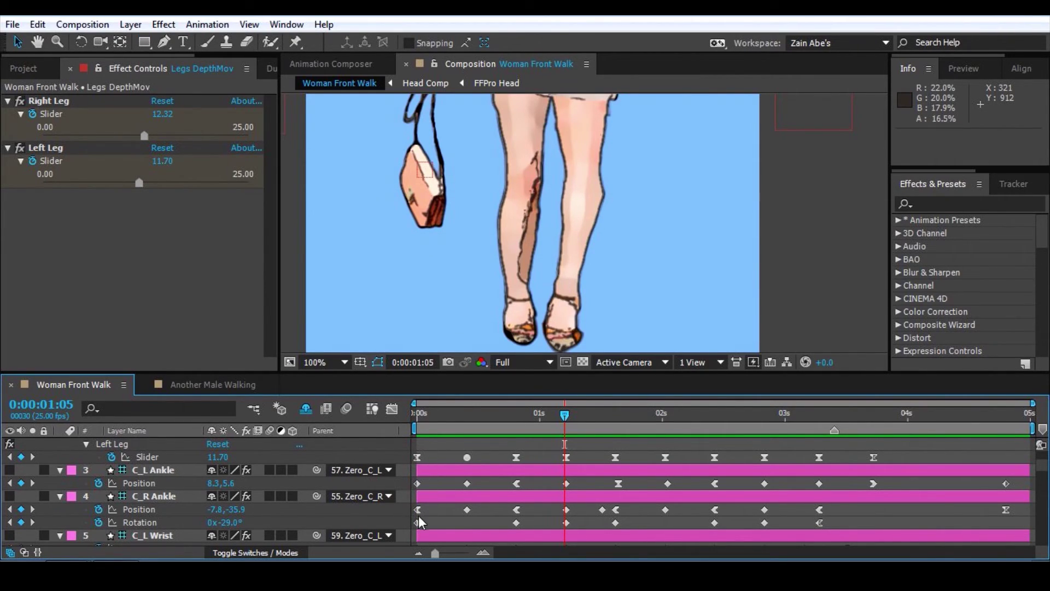
mouse_move(422, 457)
mouse_move(568, 492)
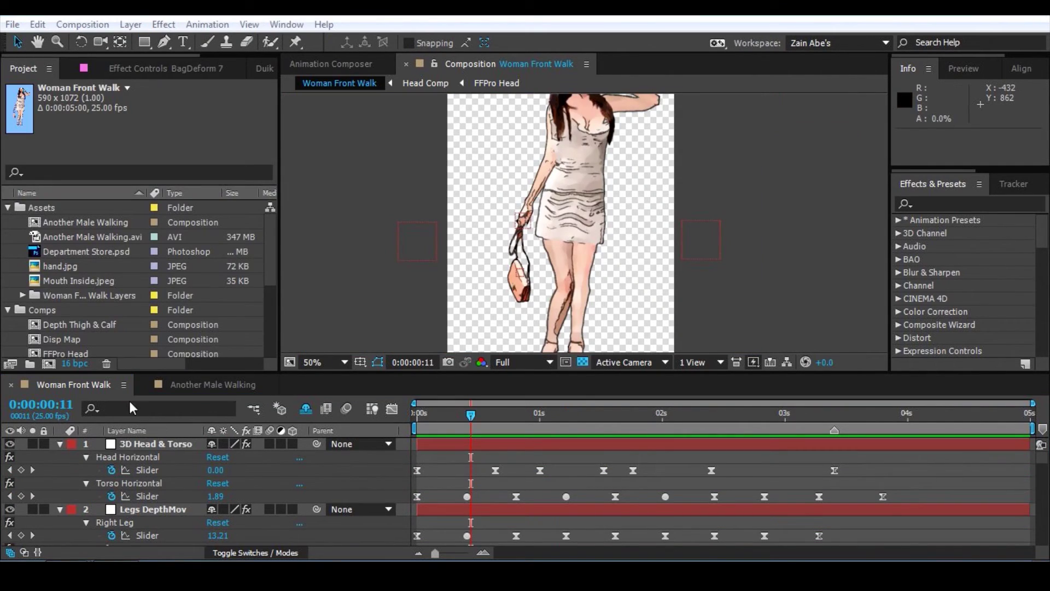
Step: Look through the Woman Front Walk layers, from the BagDeform and leg layers back to the C_C_Hips and C_Hips controllers
click(101, 388)
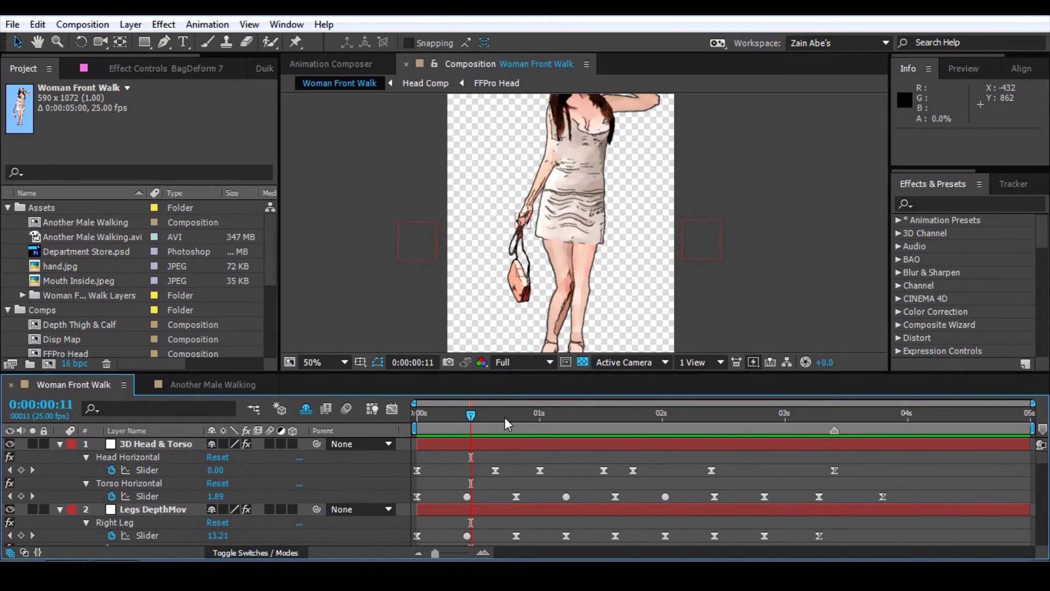
key(grave)
key(grave)
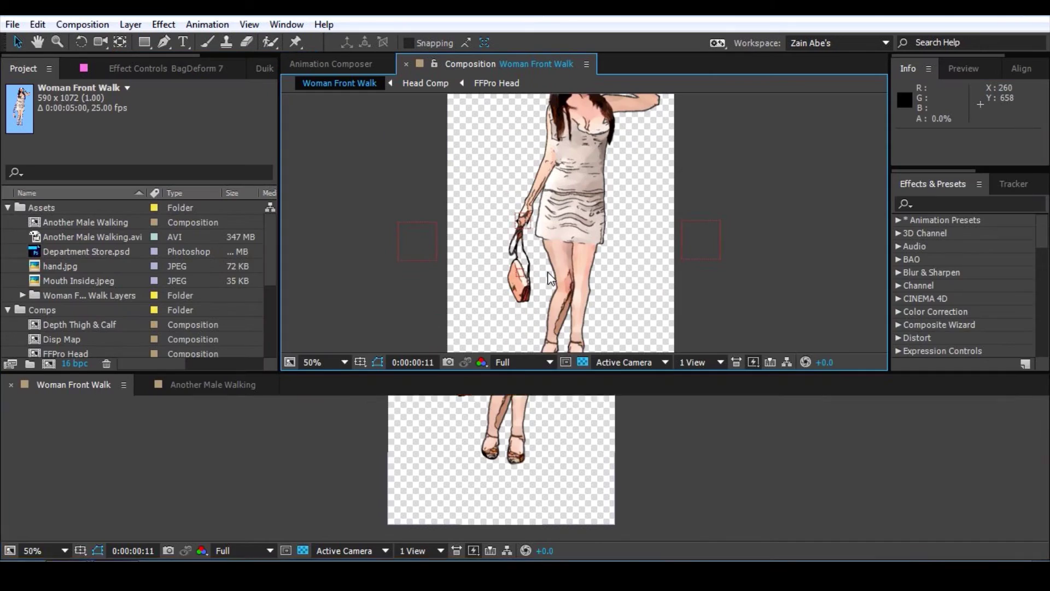
scroll(583, 187, up, 1)
drag(644, 162, 633, 217)
key(v)
click(70, 483)
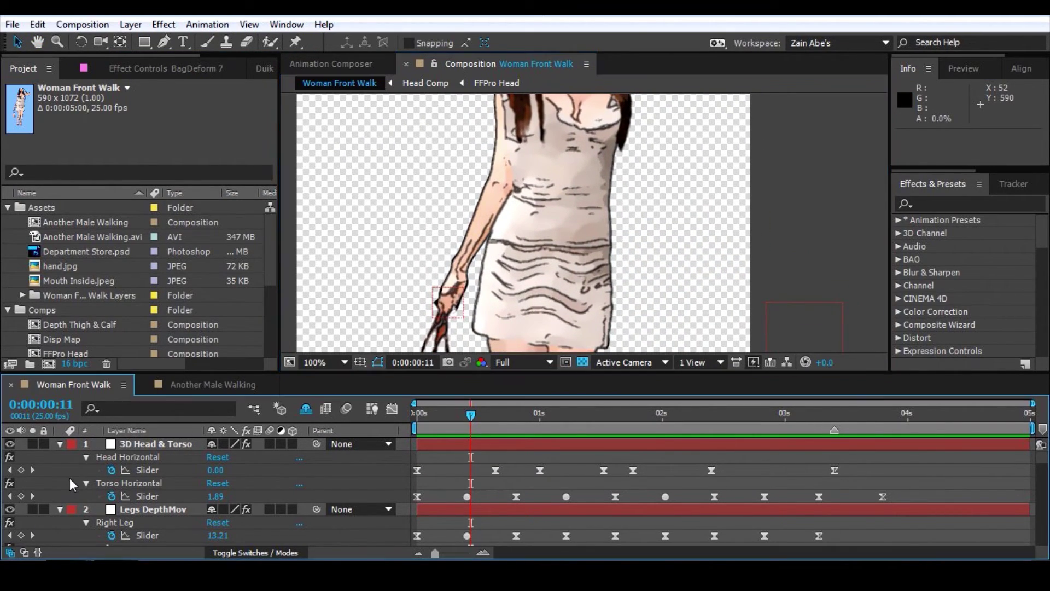
scroll(69, 485, down, 15)
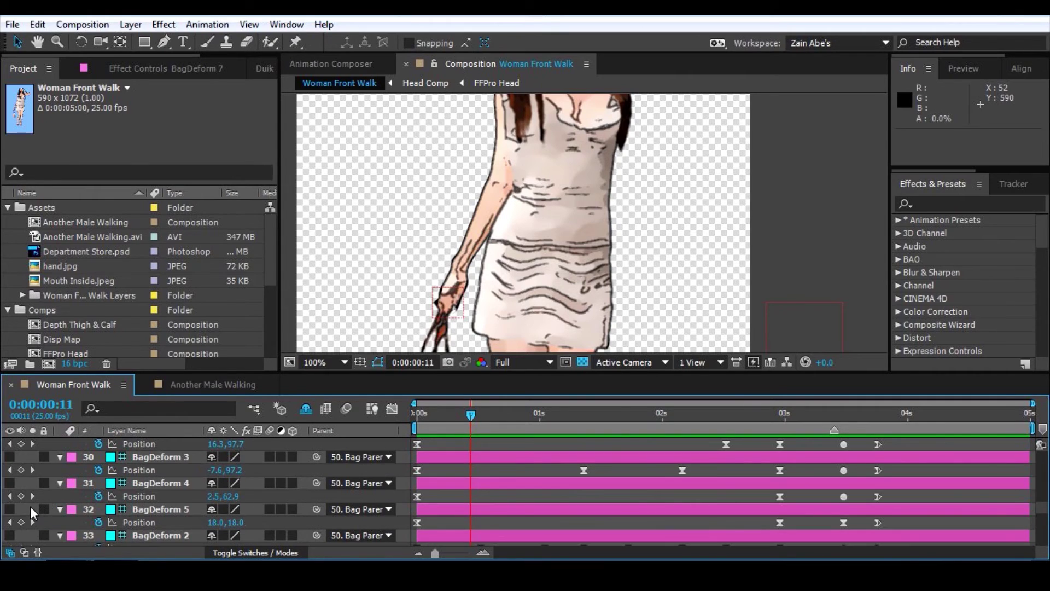
scroll(29, 508, up, 2)
scroll(29, 507, up, 2)
scroll(30, 508, down, 4)
scroll(29, 508, up, 4)
scroll(29, 508, up, 5)
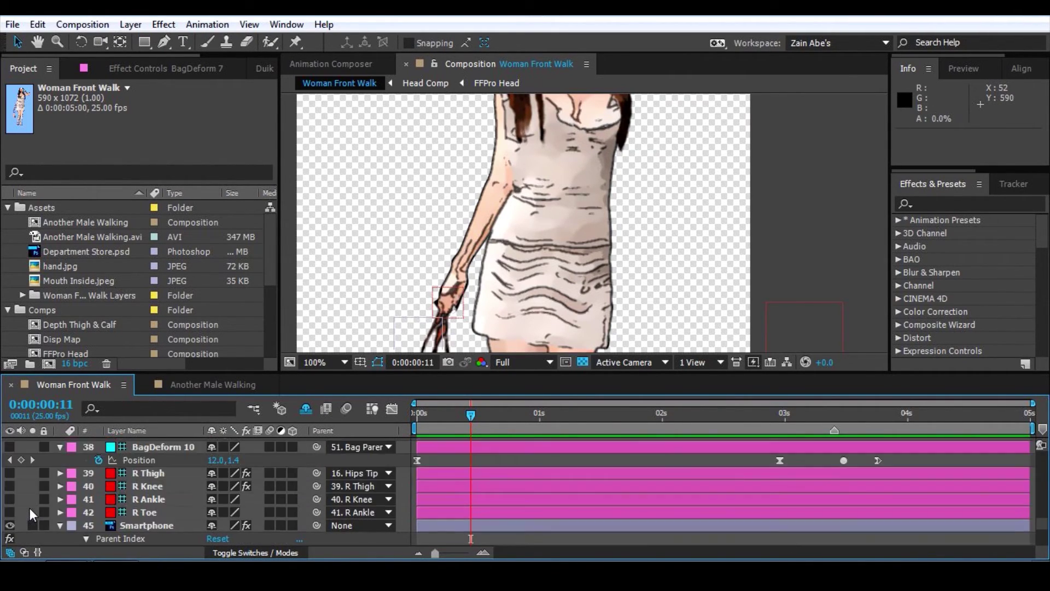
key(grave)
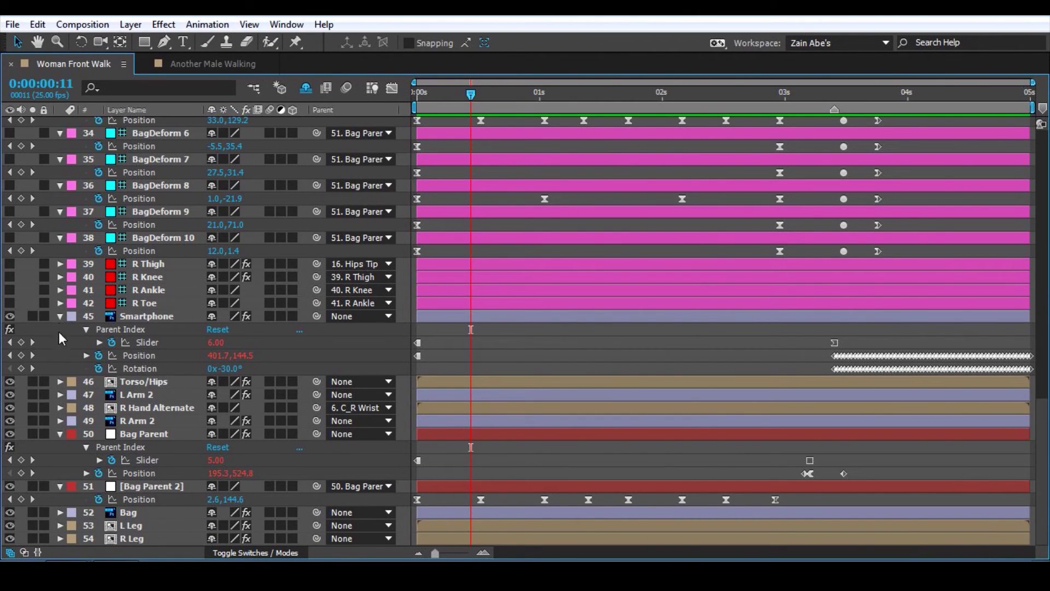
scroll(76, 439, up, 5)
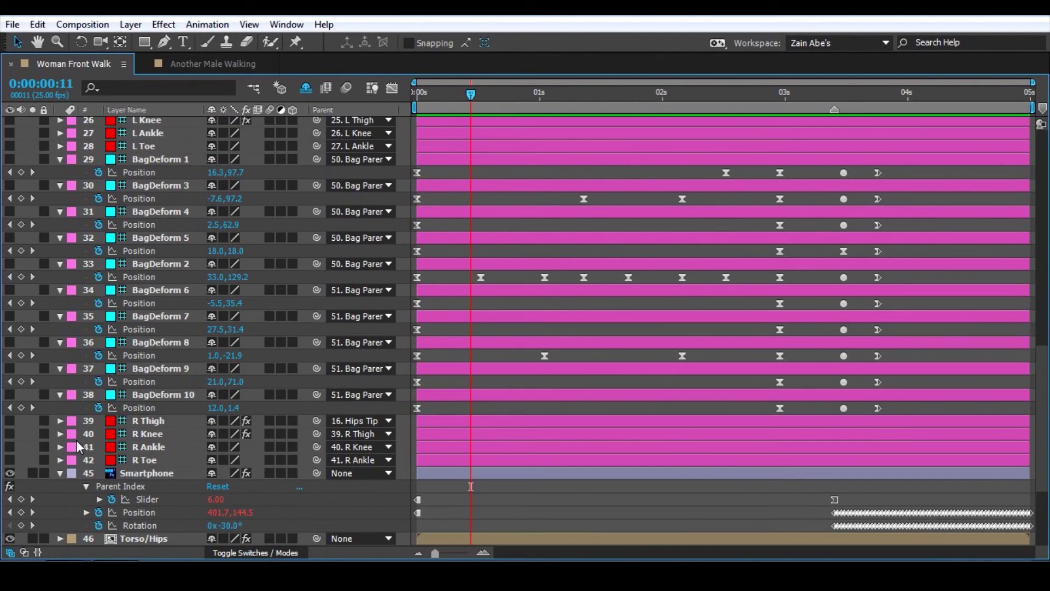
scroll(76, 440, up, 4)
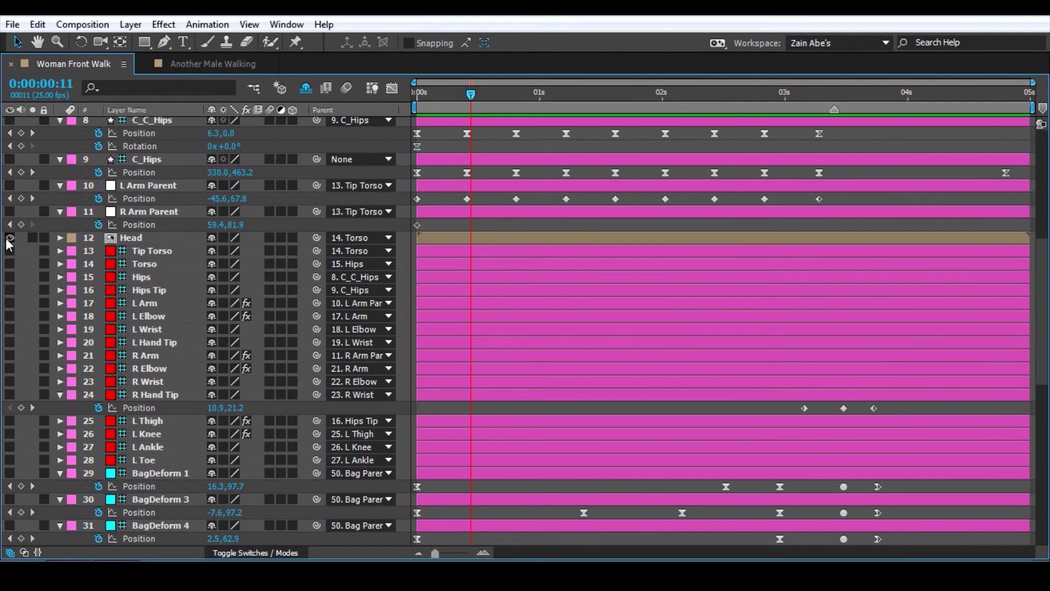
key(grave)
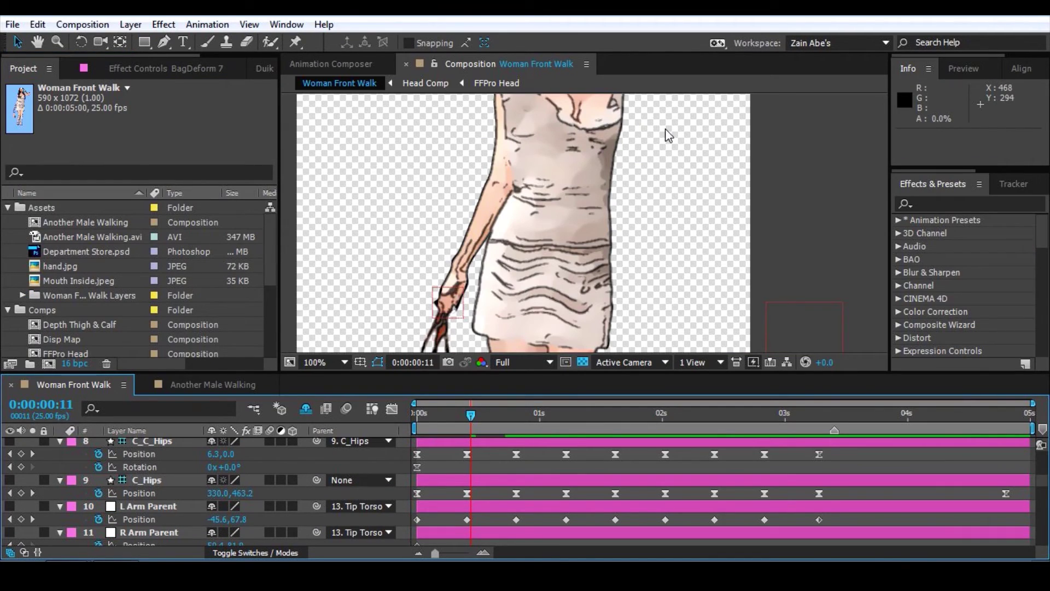
Step: Scrub the walk from 0:00:00:00 past three seconds to check the body movement against the C_Hips keyframes
click(829, 222)
drag(471, 415, 411, 426)
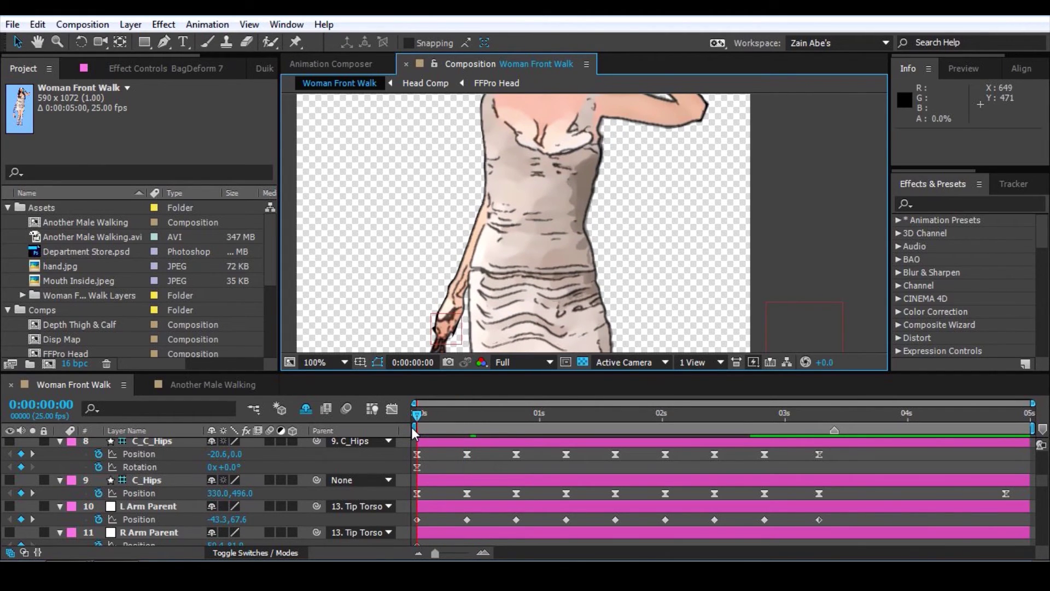
click(421, 415)
drag(426, 415, 789, 481)
drag(819, 493, 398, 497)
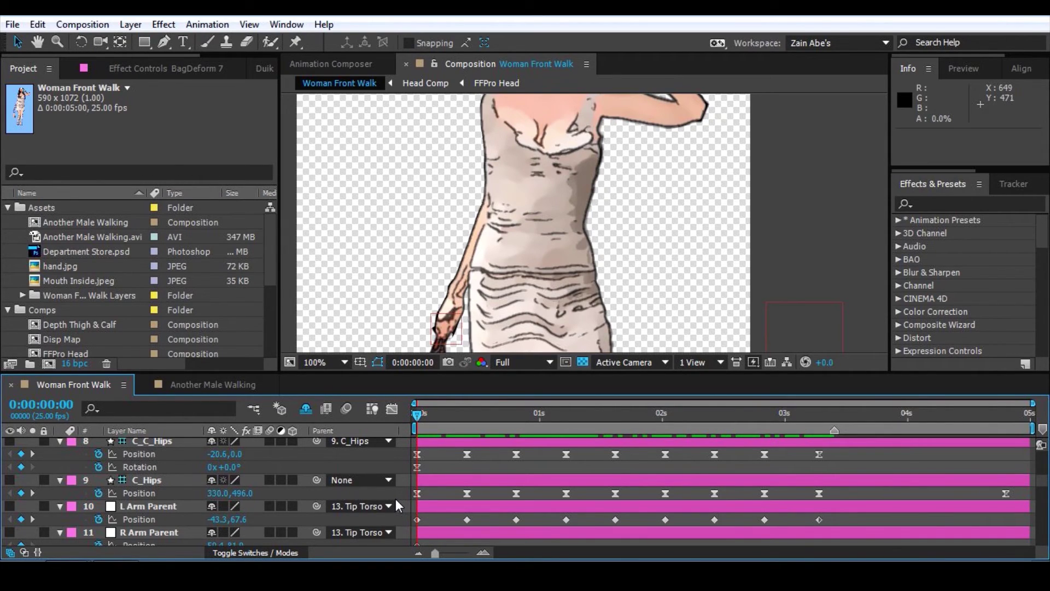
Step: Examine the pose at 0:00:00:00 up close, comparing the two legs, the torso and the hips
key(h)
drag(629, 278, 621, 156)
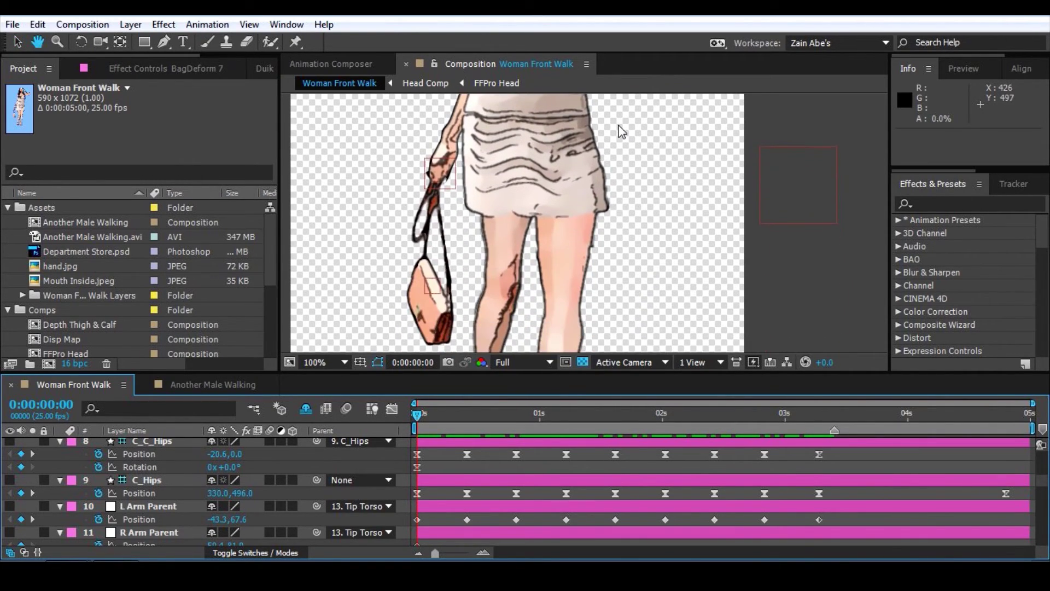
drag(615, 250, 625, 192)
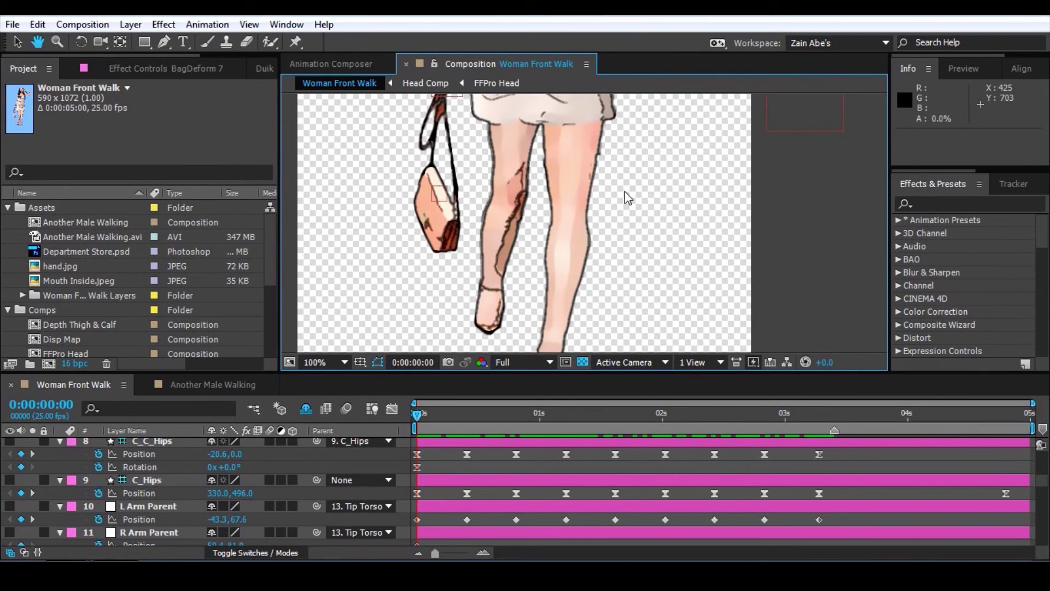
key(v)
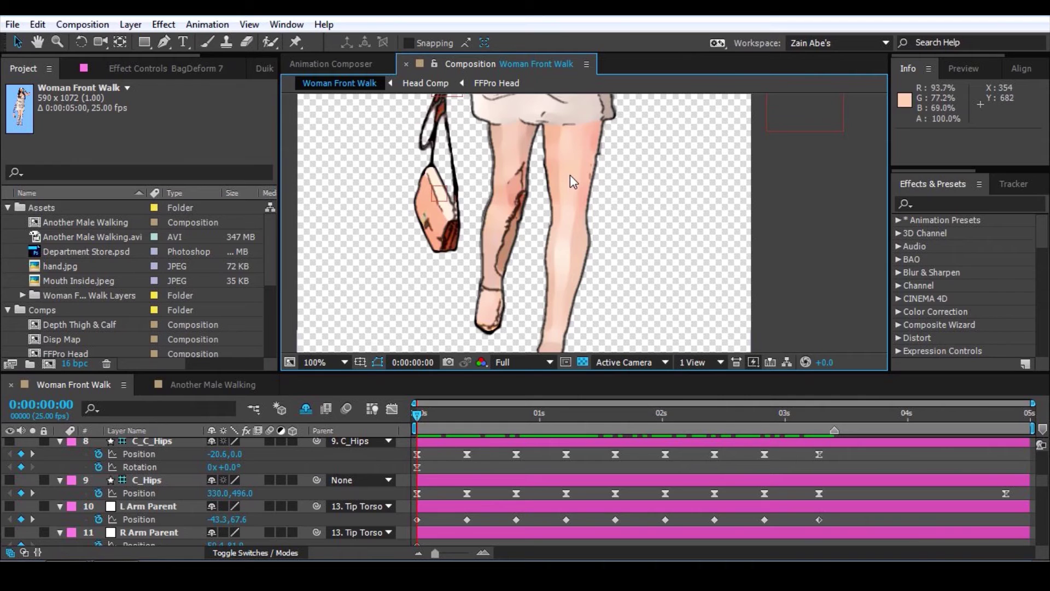
key(h)
drag(624, 165, 616, 245)
drag(615, 125, 598, 233)
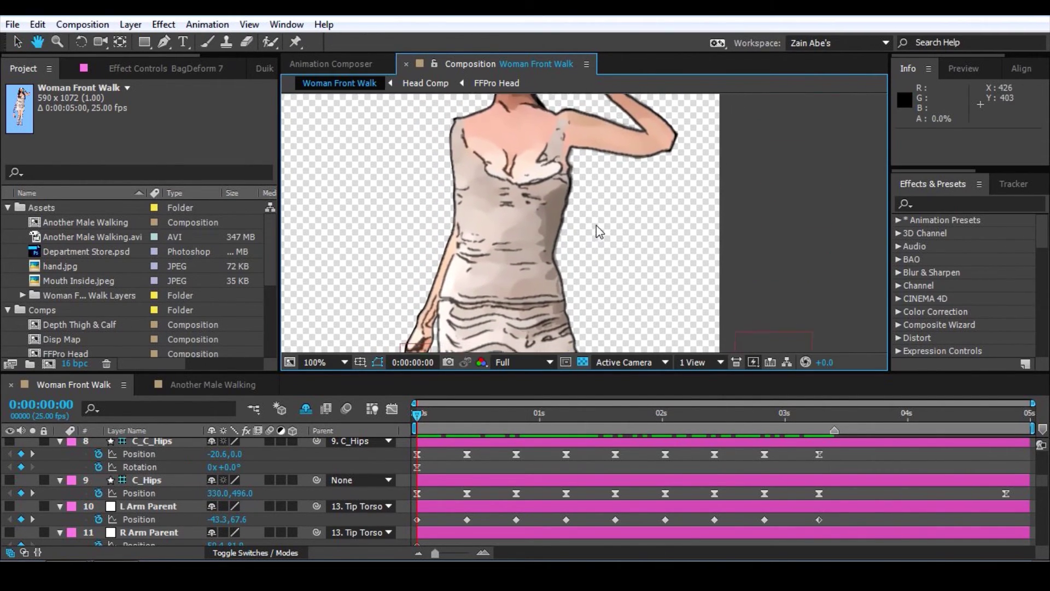
key(v)
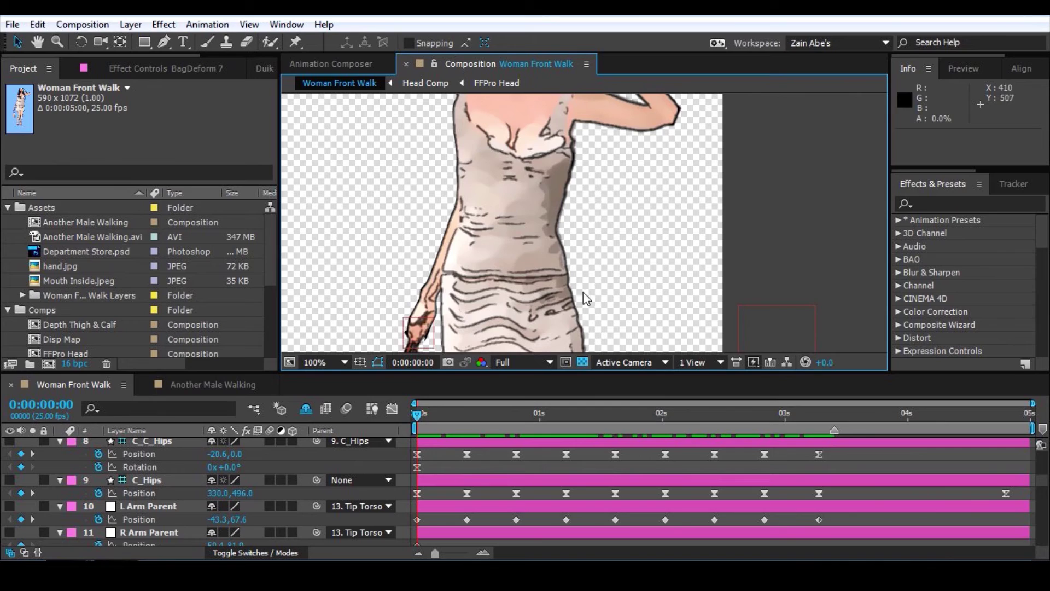
scroll(498, 314, down, 5)
drag(497, 313, 550, 188)
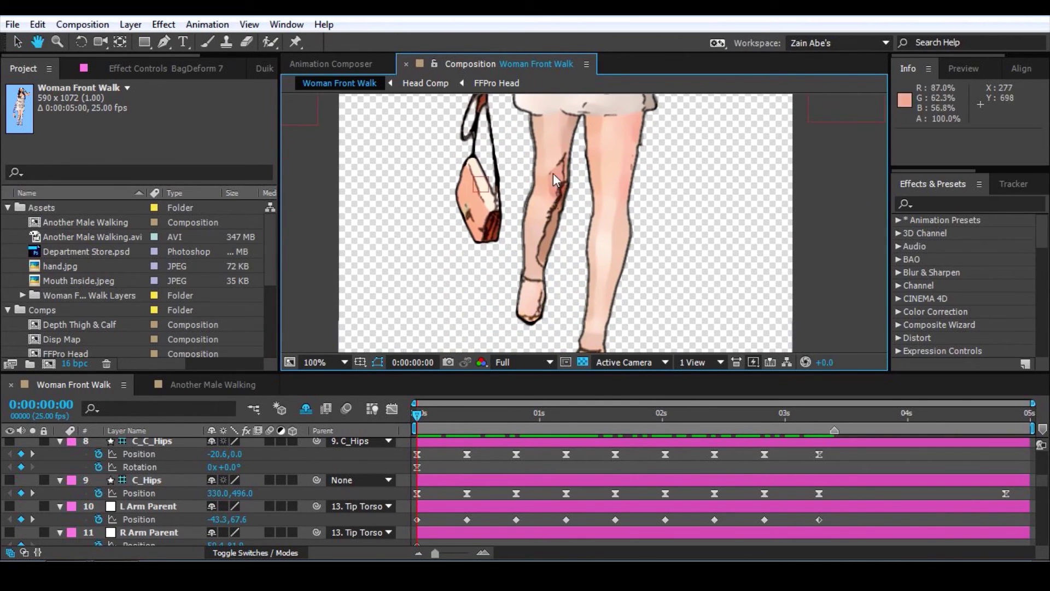
Step: Scrub the walk between 0:00:00:00 and 0:00:00:21 to examine how the torso and hips swing
key(shift+slash)
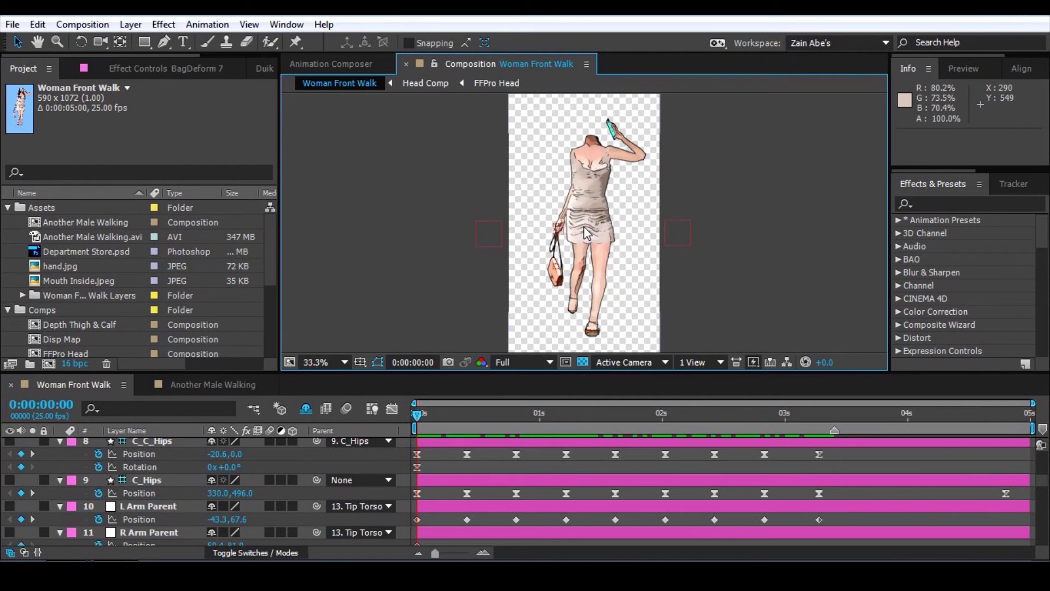
scroll(583, 225, up, 4)
scroll(648, 271, down, 2)
key(space)
drag(648, 271, 617, 248)
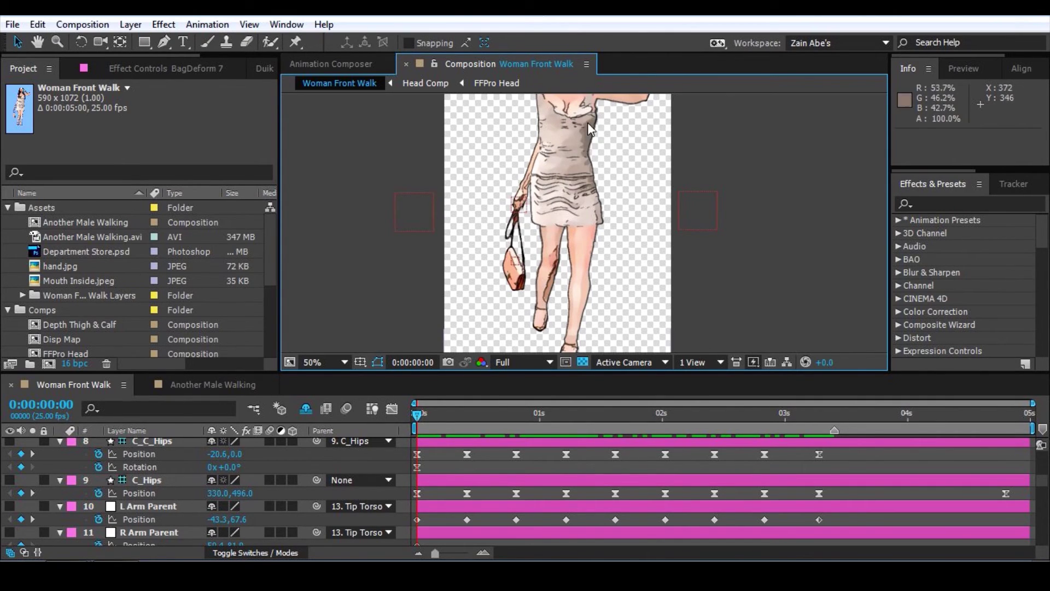
drag(419, 412, 521, 463)
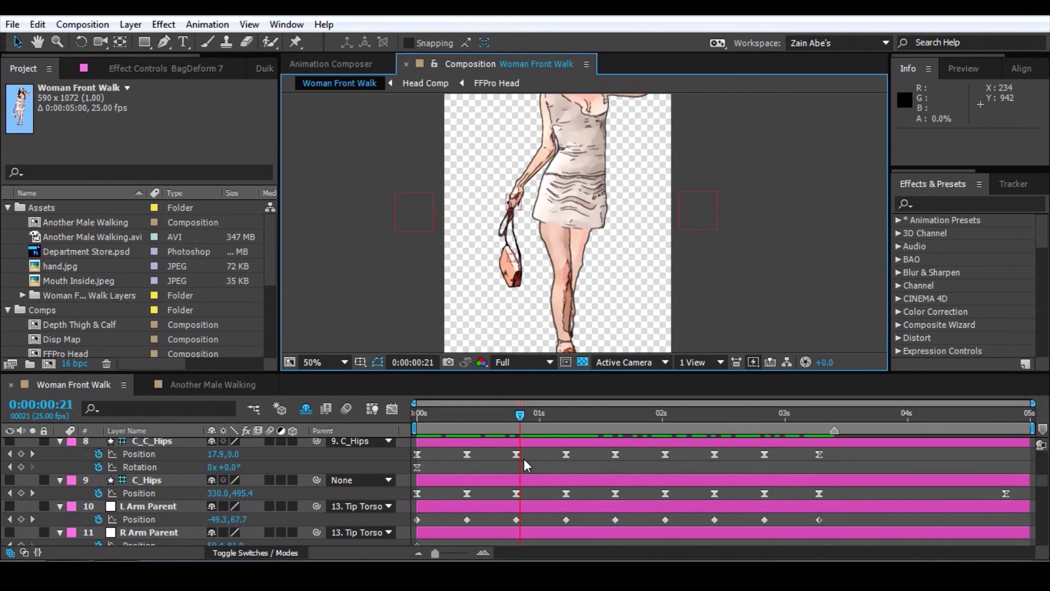
drag(523, 458, 417, 482)
click(756, 235)
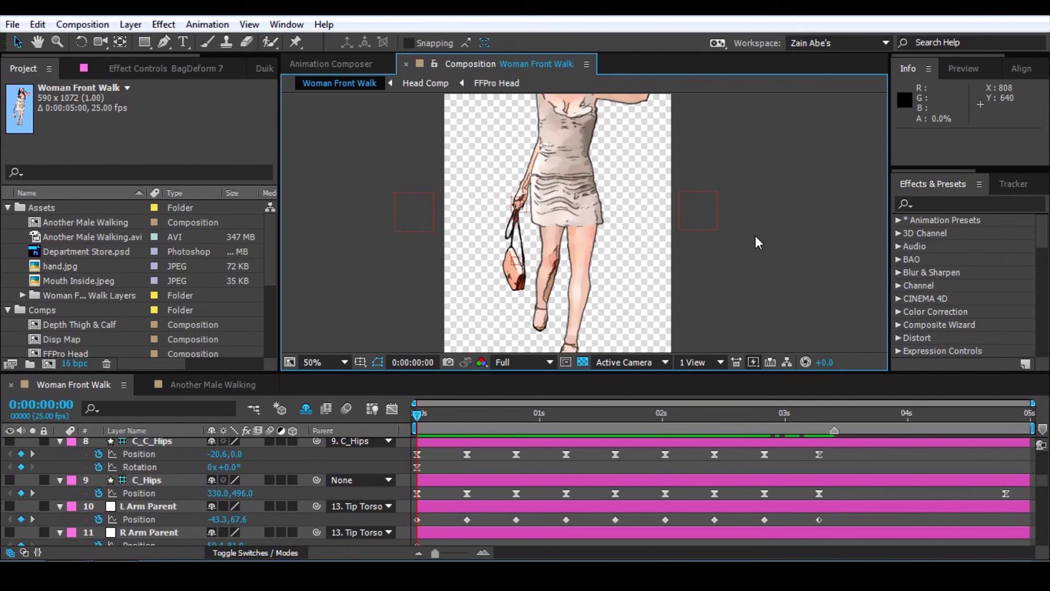
Step: Make the Head layer visible and bring the woman's head and shoulders up close
key(h)
drag(604, 129, 572, 227)
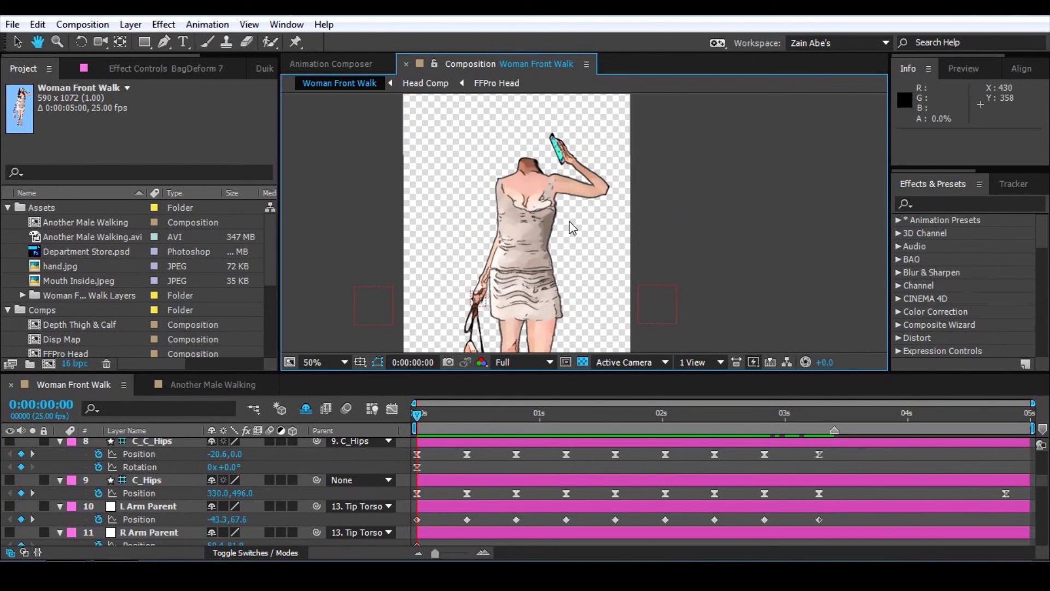
key(v)
scroll(74, 524, down, 10)
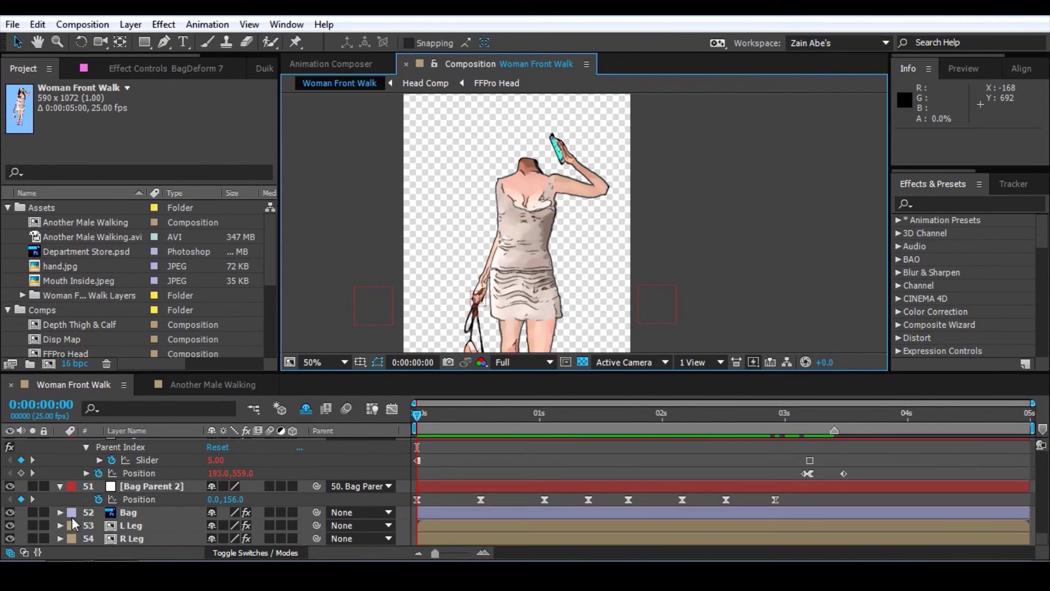
scroll(74, 524, up, 4)
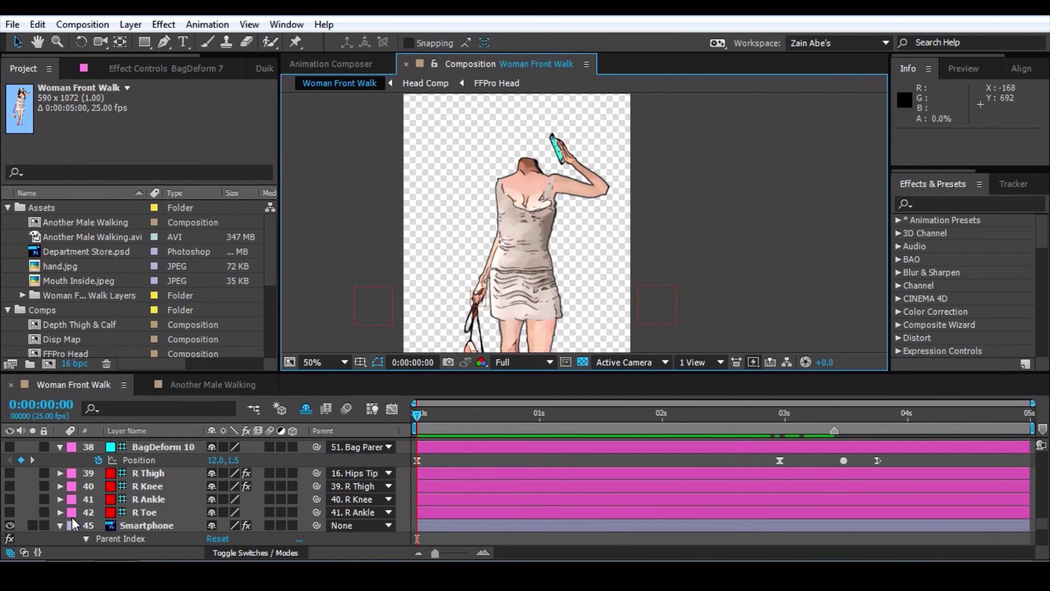
key(grave)
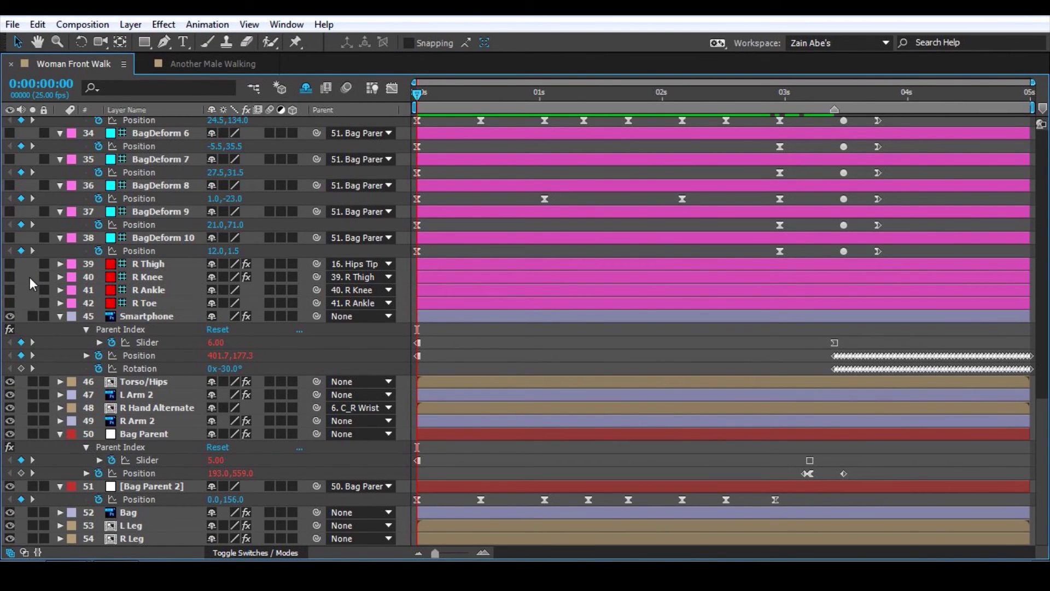
scroll(28, 434, up, 10)
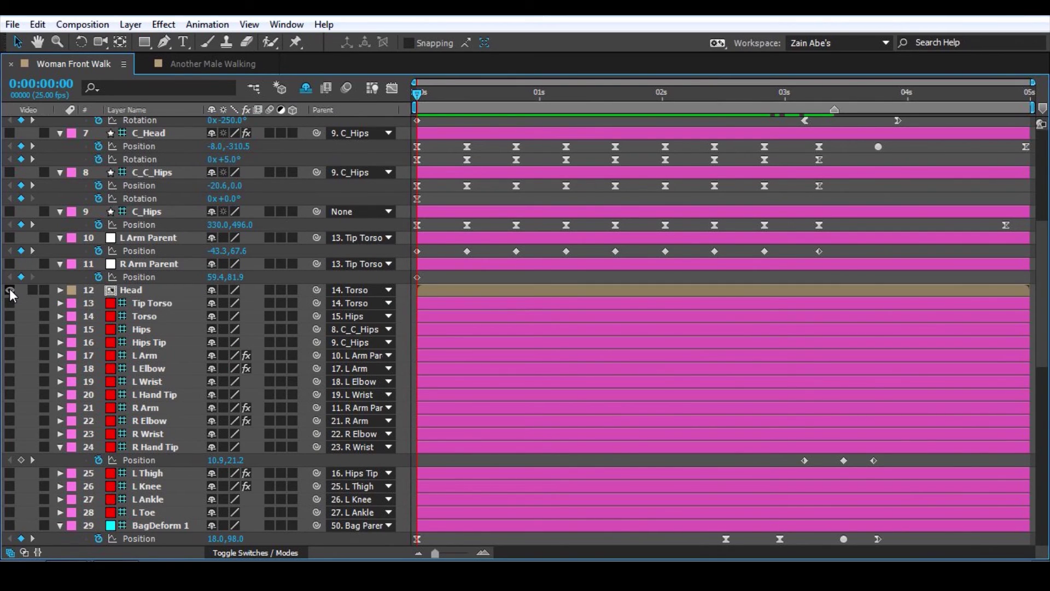
key(grave)
click(757, 206)
click(569, 140)
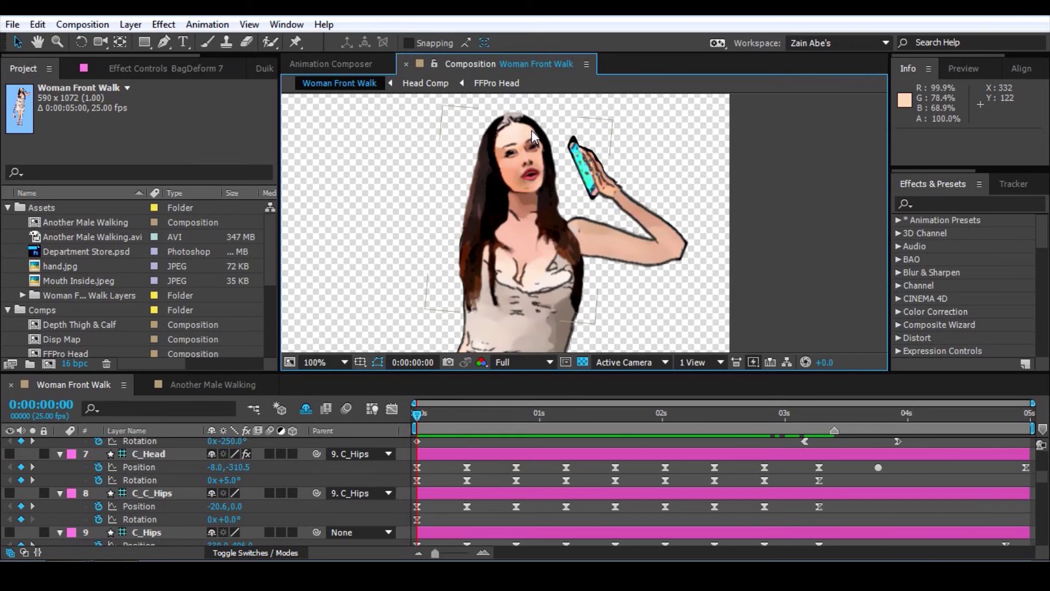
Step: Make the C_Head controller visible and frame it on the woman's face
scroll(569, 140, up, 2)
drag(623, 151, 724, 188)
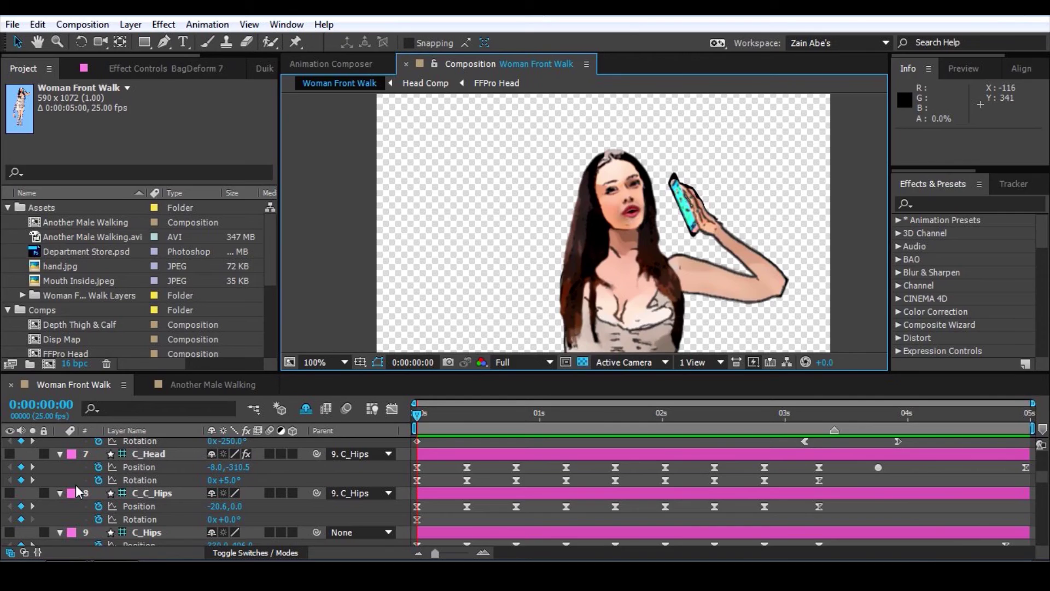
key(grave)
scroll(132, 298, up, 5)
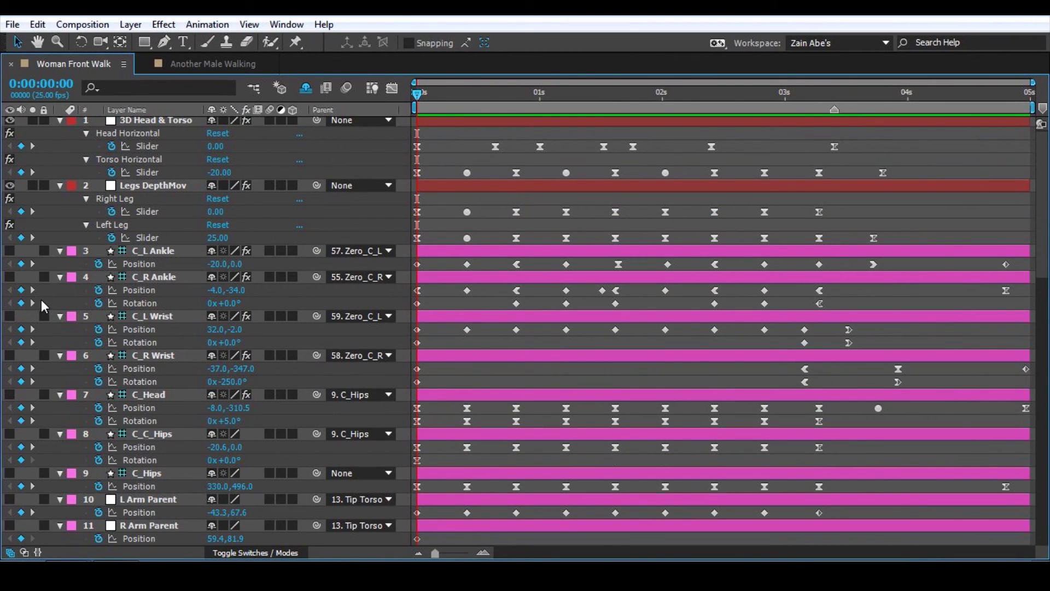
click(10, 394)
key(grave)
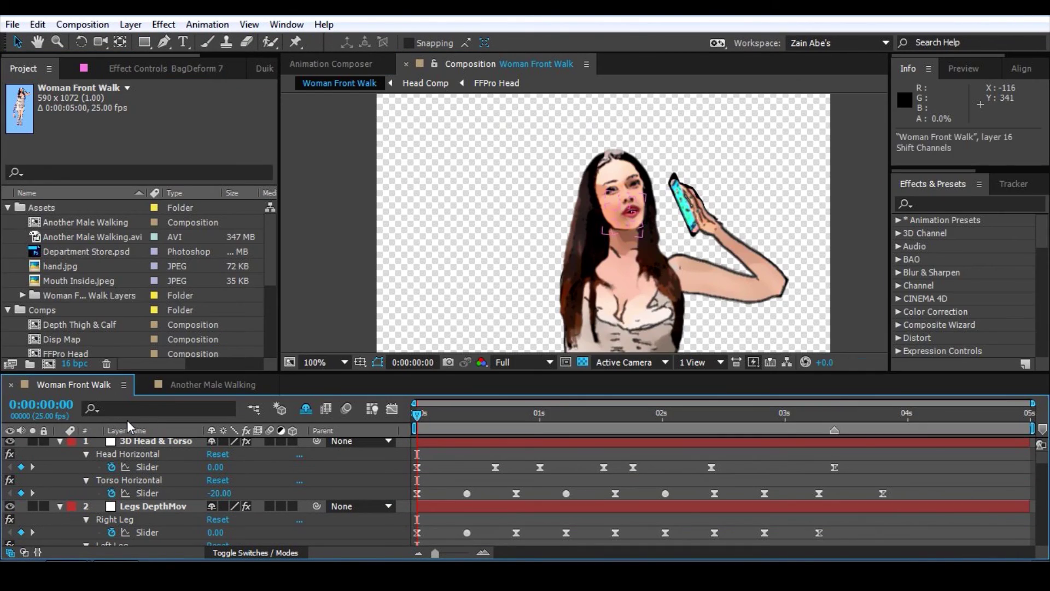
key(h)
drag(722, 274, 676, 234)
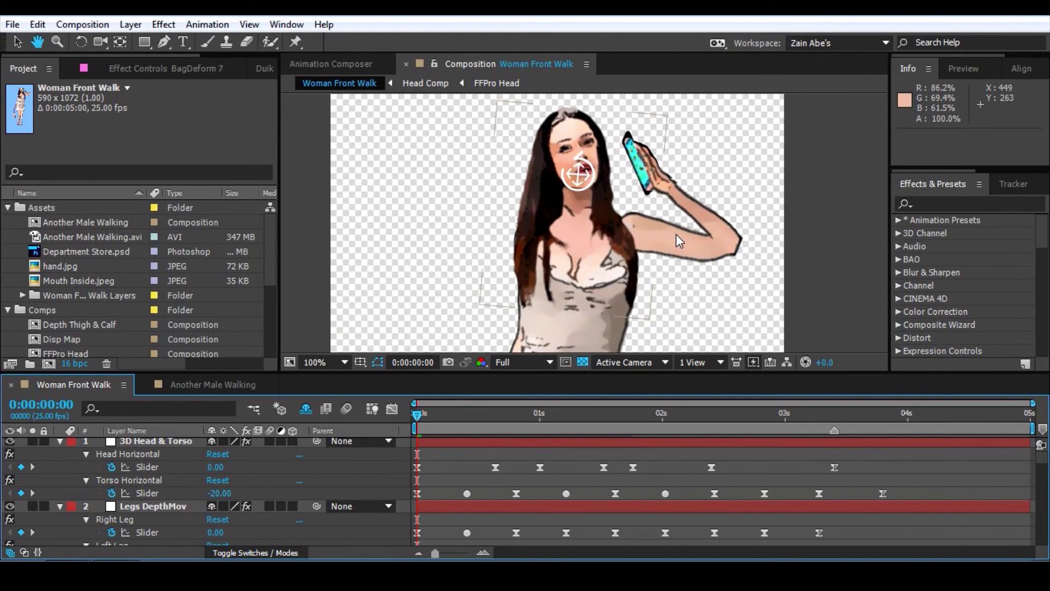
key(v)
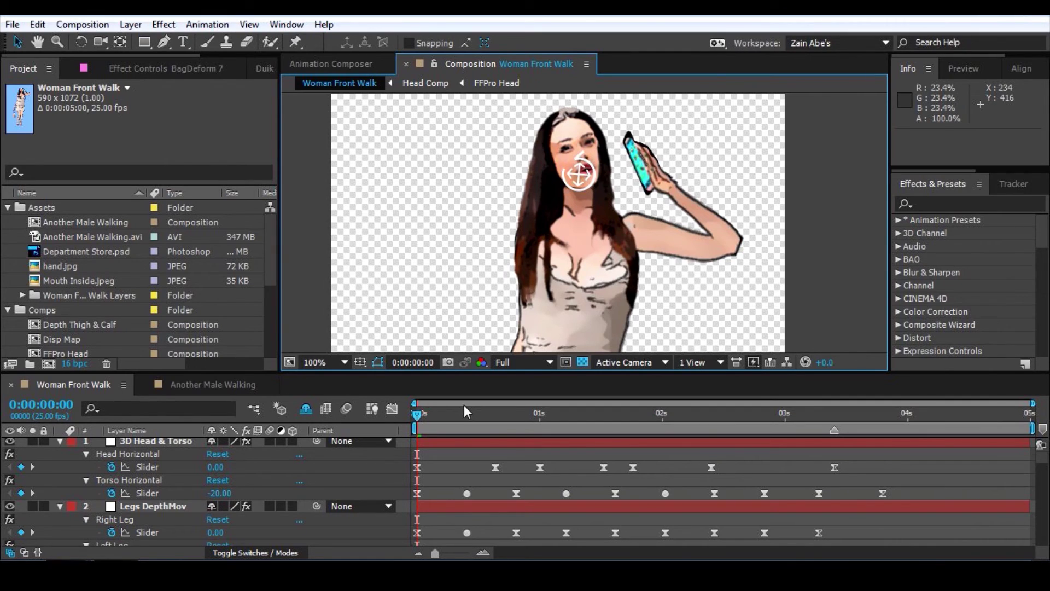
Step: Check the head movement at the start of the walk and hide the C_Head controller
mouse_move(422, 413)
mouse_down()
mouse_move(497, 419)
mouse_move(416, 428)
mouse_up()
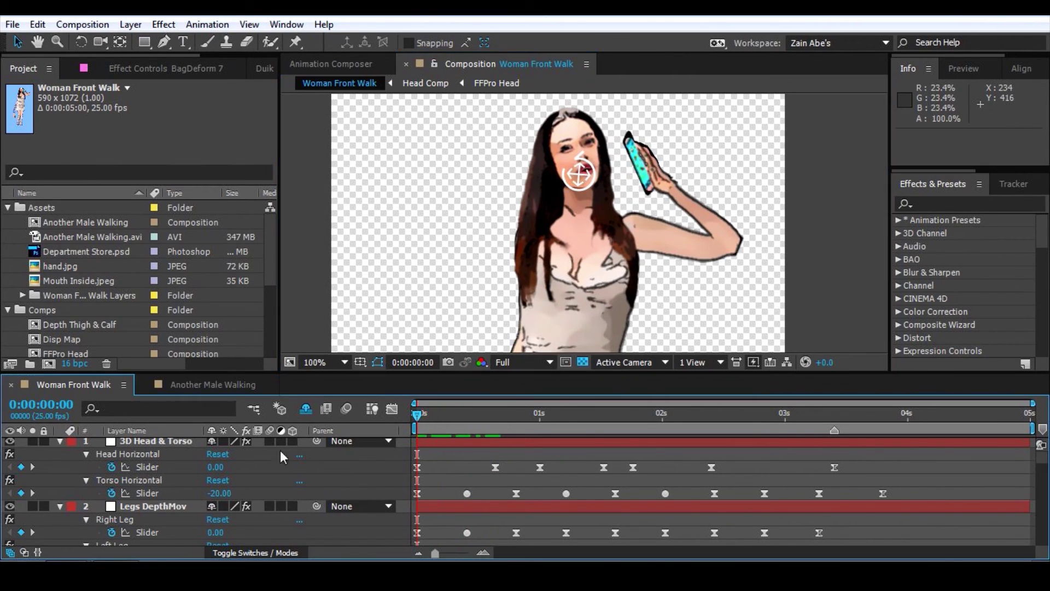
key(grave)
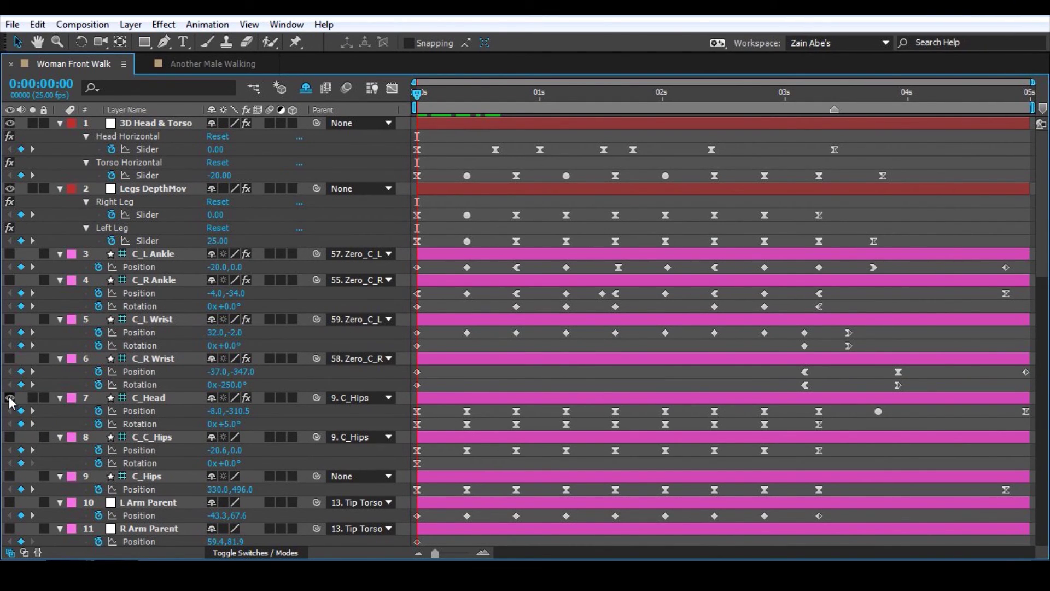
key(grave)
mouse_move(411, 416)
mouse_down()
mouse_move(489, 434)
mouse_move(421, 434)
mouse_move(451, 416)
mouse_move(409, 420)
mouse_up()
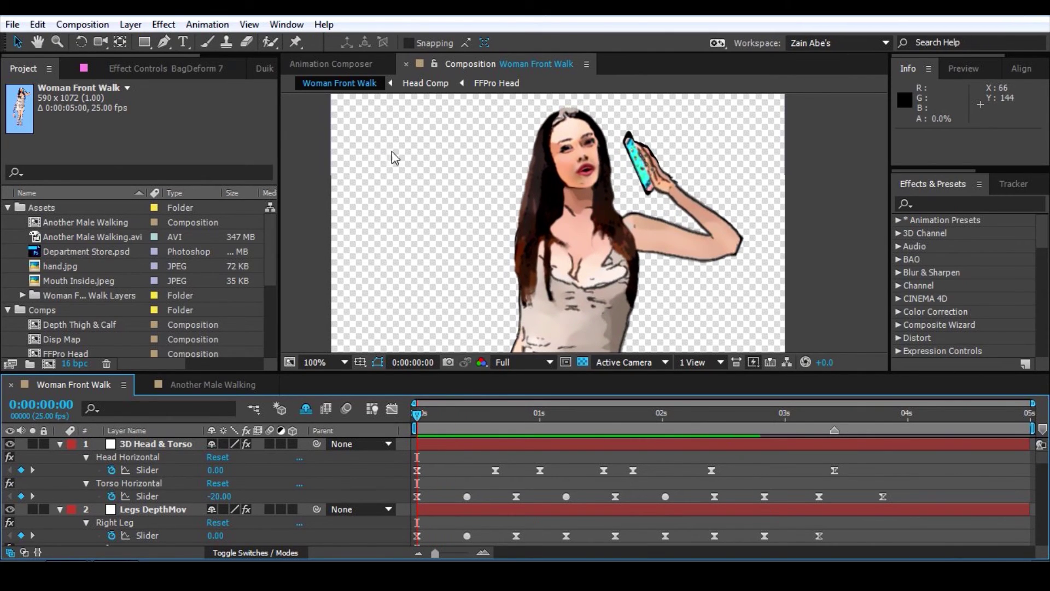
click(44, 26)
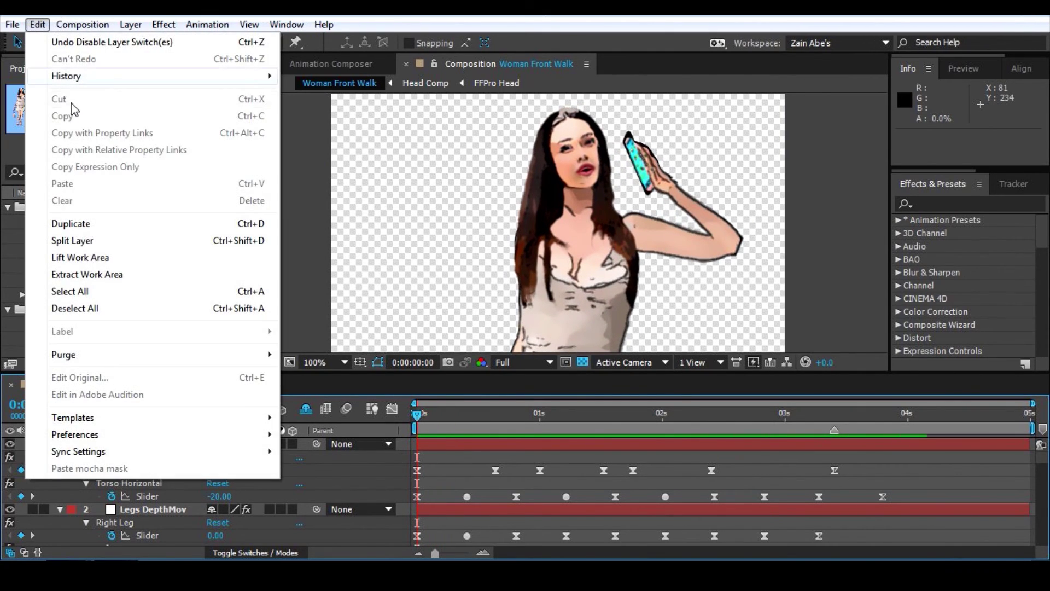
mouse_move(85, 75)
key(Escape)
Step: Examine the legs, fit the whole figure in view and play the complete walk in an enlarged composition view
key(h)
drag(589, 307, 570, 144)
key(v)
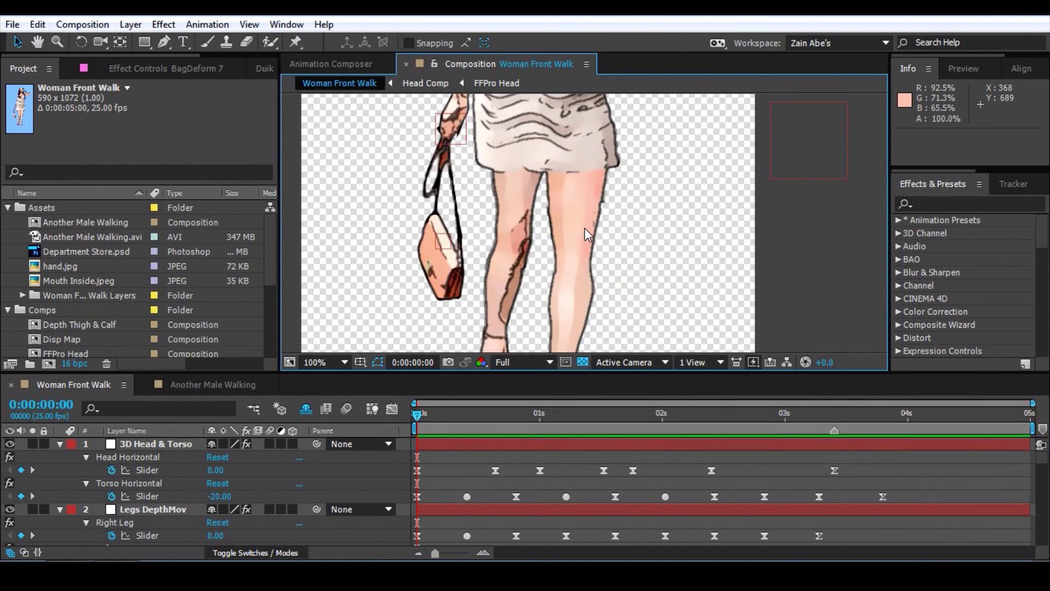
key(shift+slash)
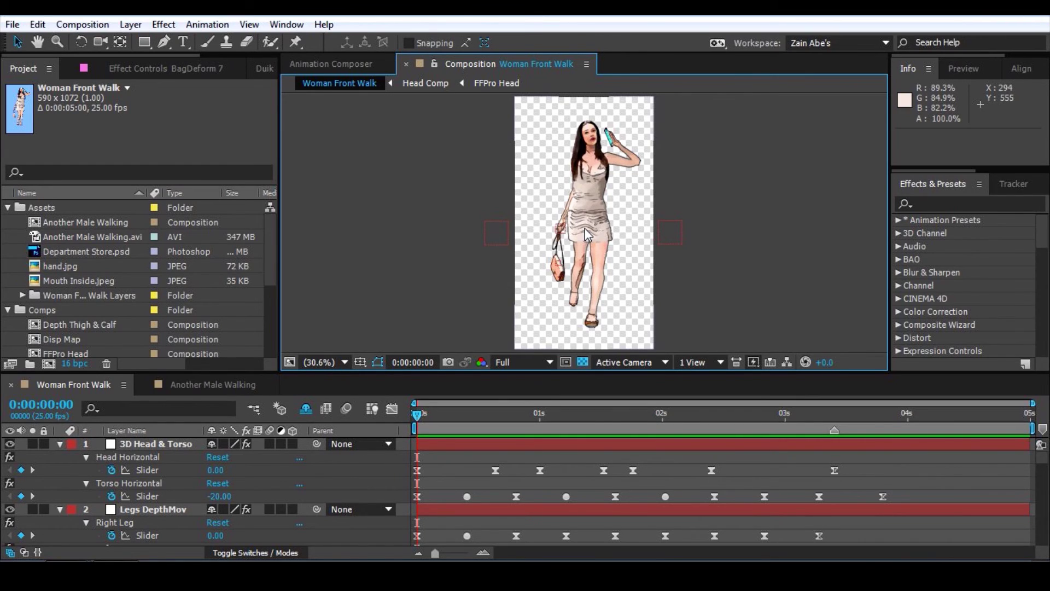
key(grave)
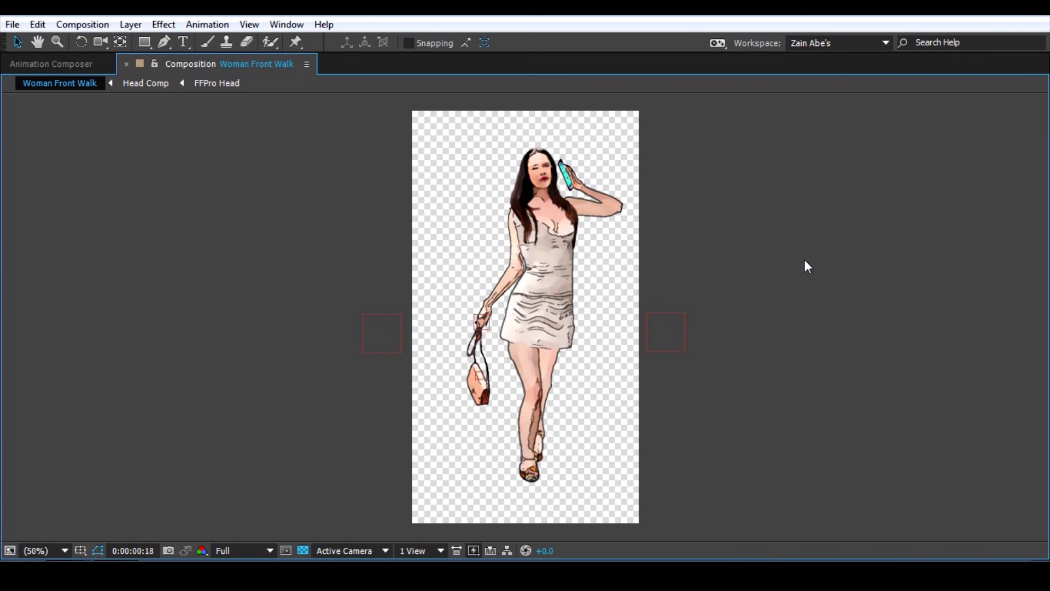
key(space)
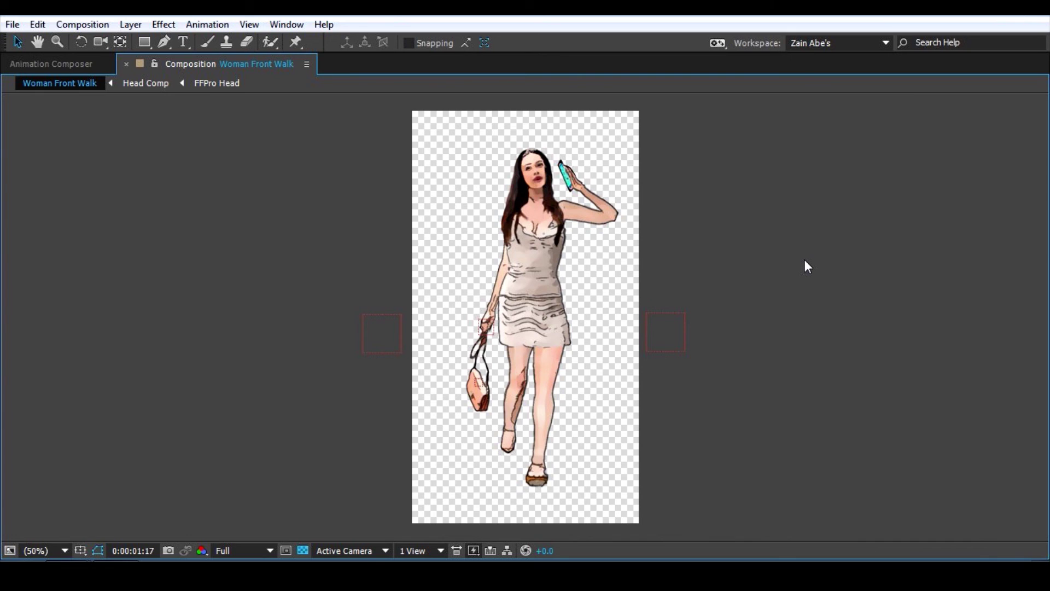
key(grave)
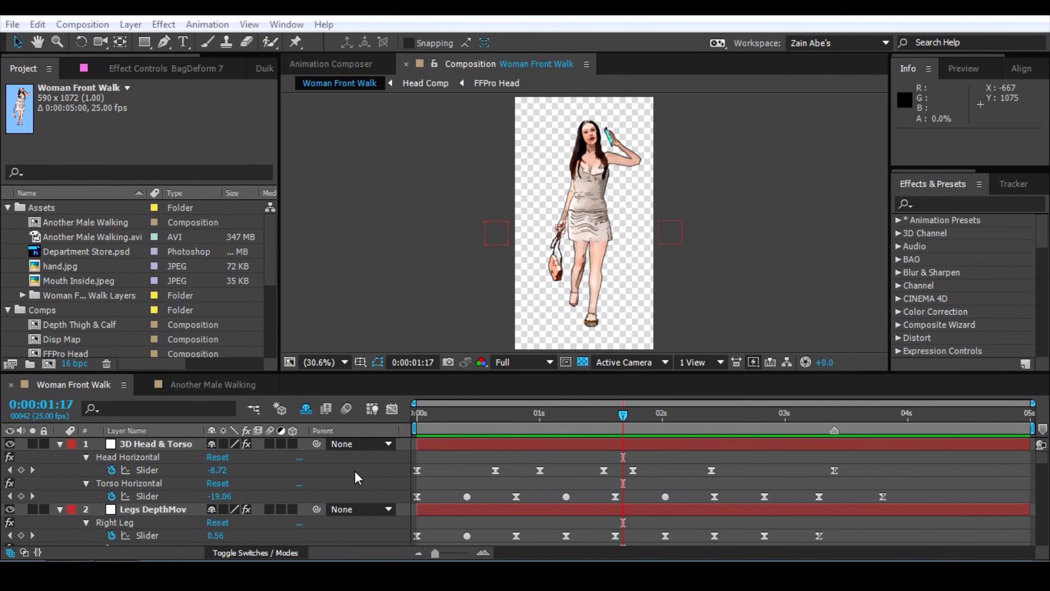
Step: Make the C_L Wrist and C_R Wrist controllers visible
click(355, 485)
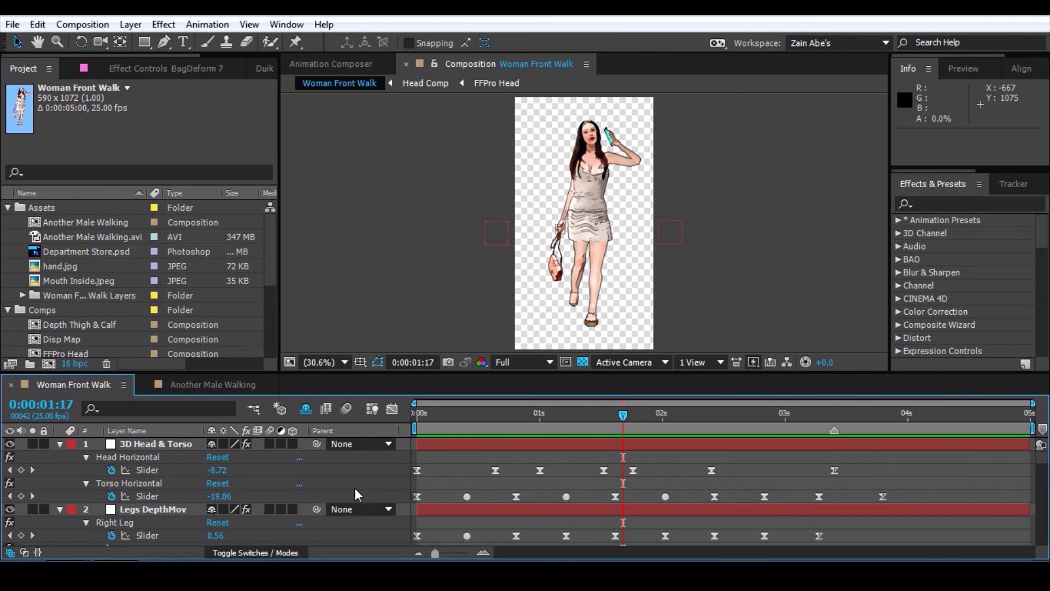
key(grave)
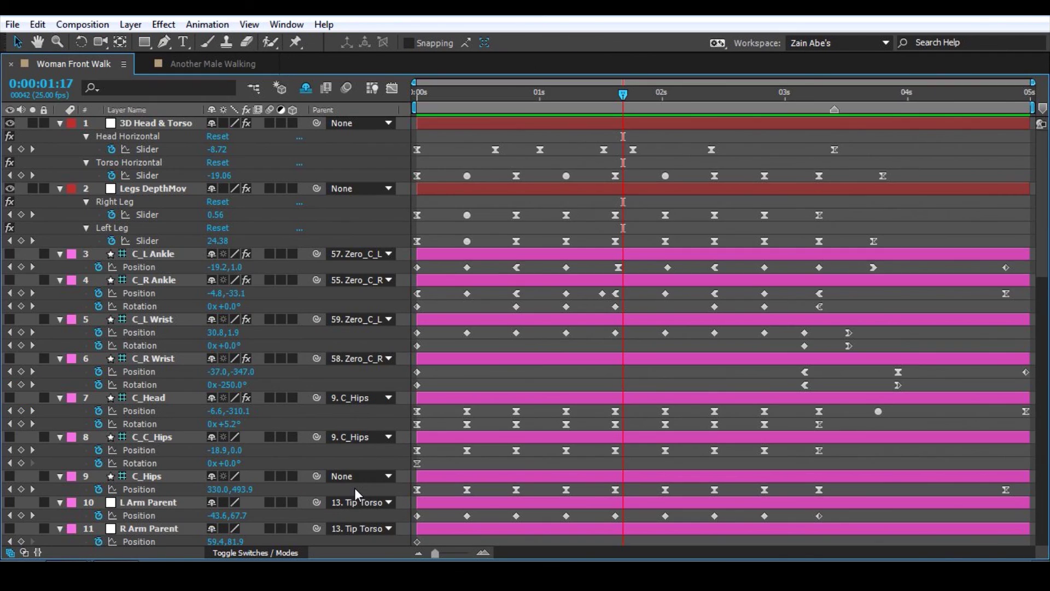
click(153, 320)
ctrl+click(167, 359)
drag(8, 320, 10, 359)
click(198, 416)
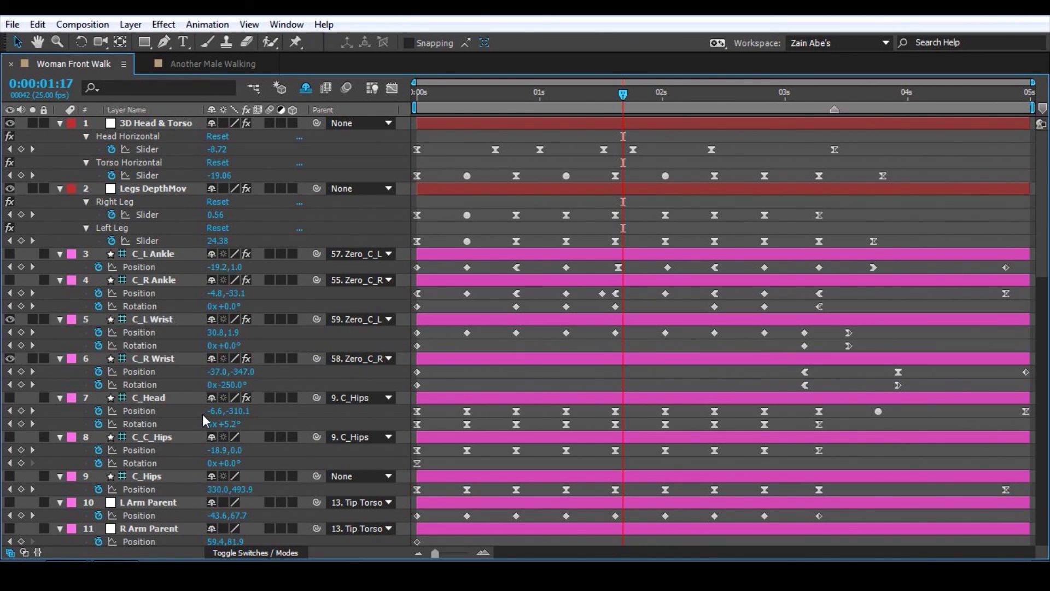
Step: Turn off the transparency grid and enlarge the composition to show the wrist controllers on the plain background
key(grave)
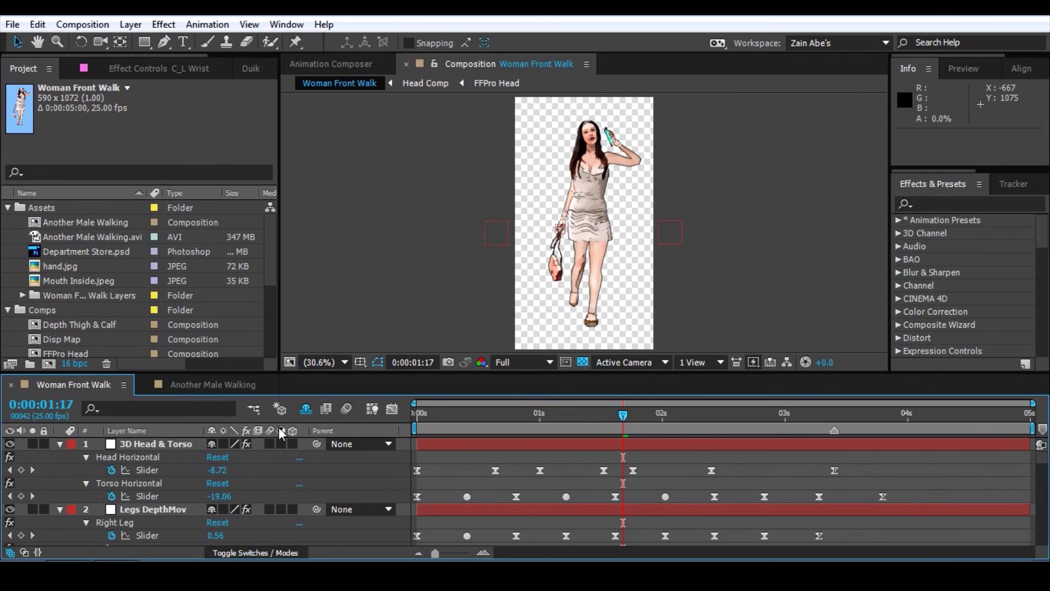
click(582, 362)
key(grave)
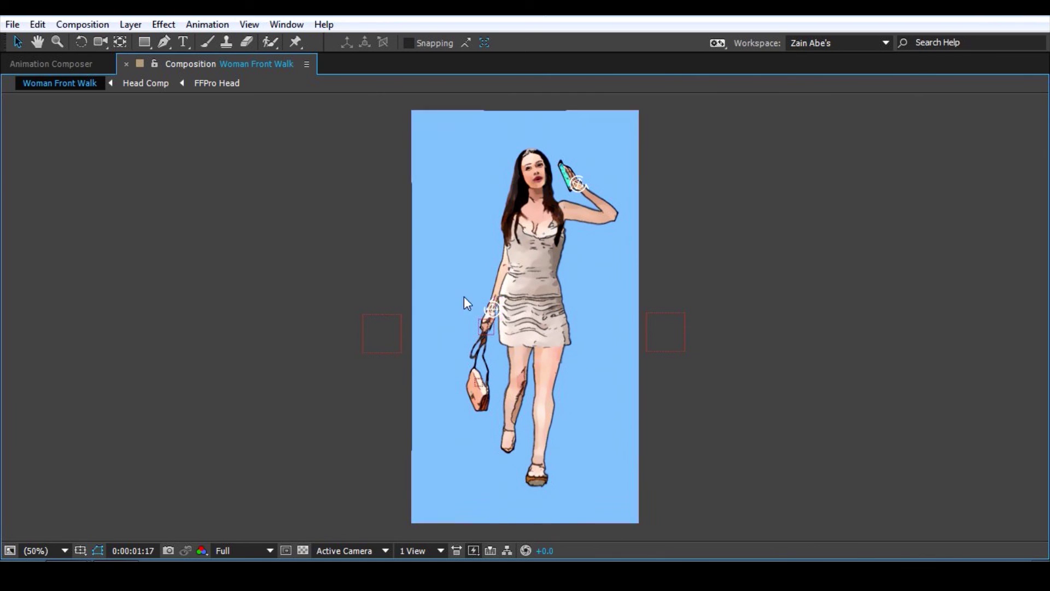
Step: Try moving the C_L Wrist controller away from the body and back down beside the skirt, and undo the moves
drag(494, 315, 468, 311)
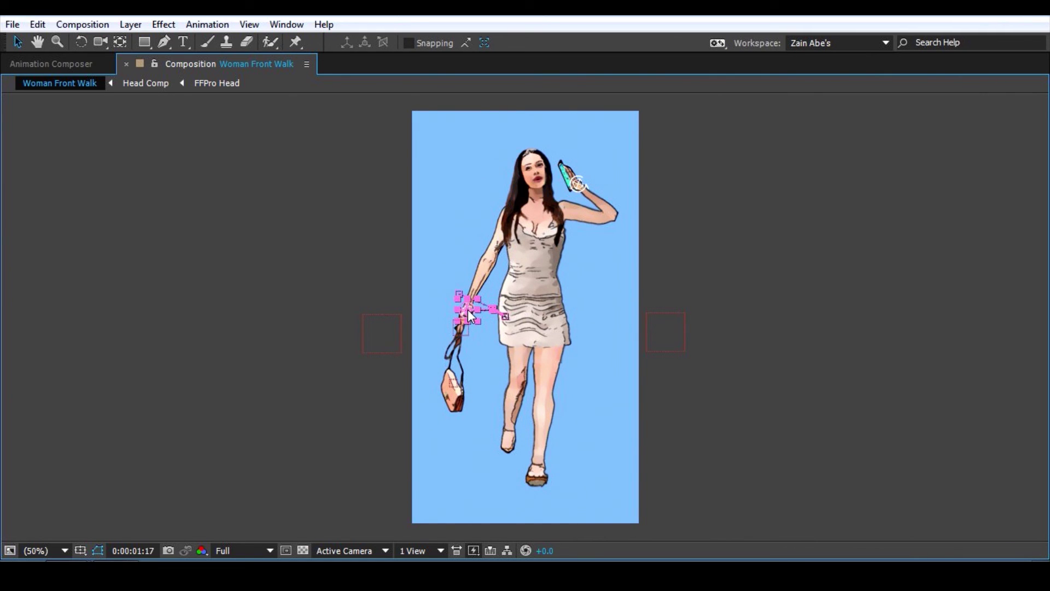
drag(473, 315, 491, 326)
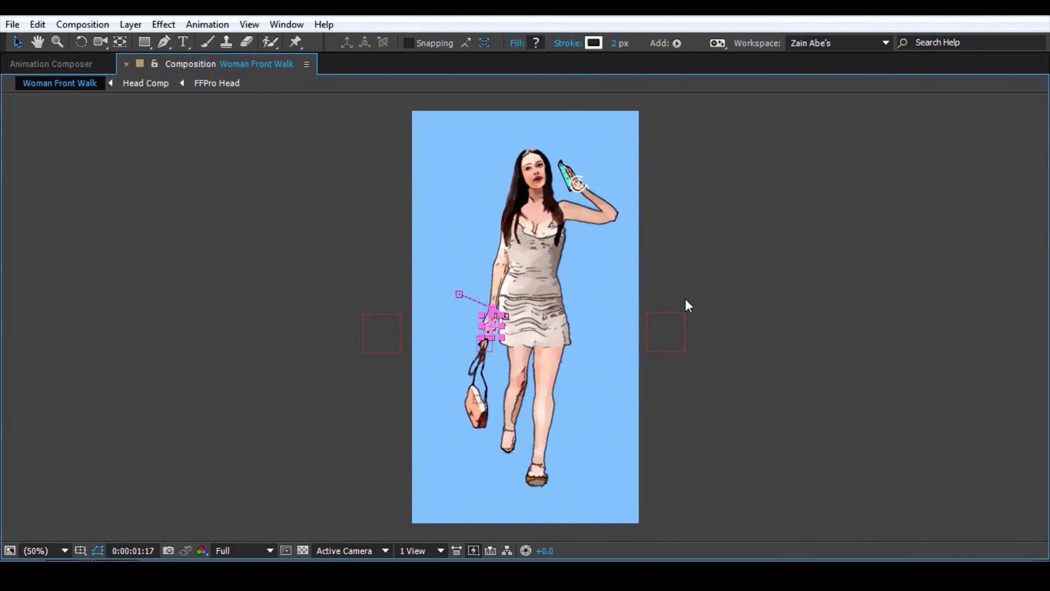
key(ctrl+z)
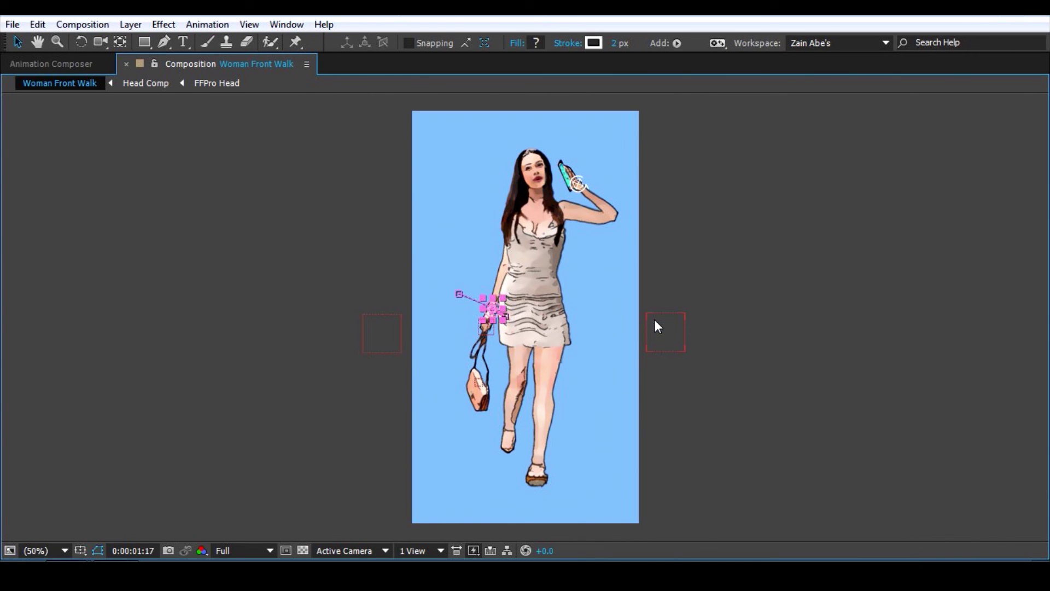
Step: Play the walk from 0:00:00:00 and scrub through to 0:00:02:18 to check the wrist and bag movement
key(grave)
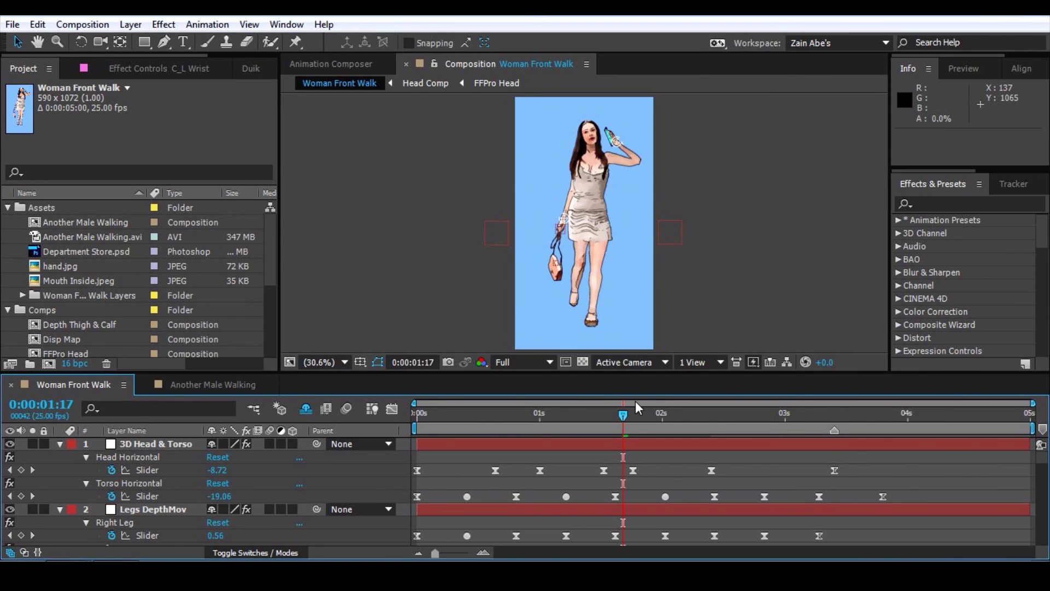
drag(615, 420, 405, 440)
key(space)
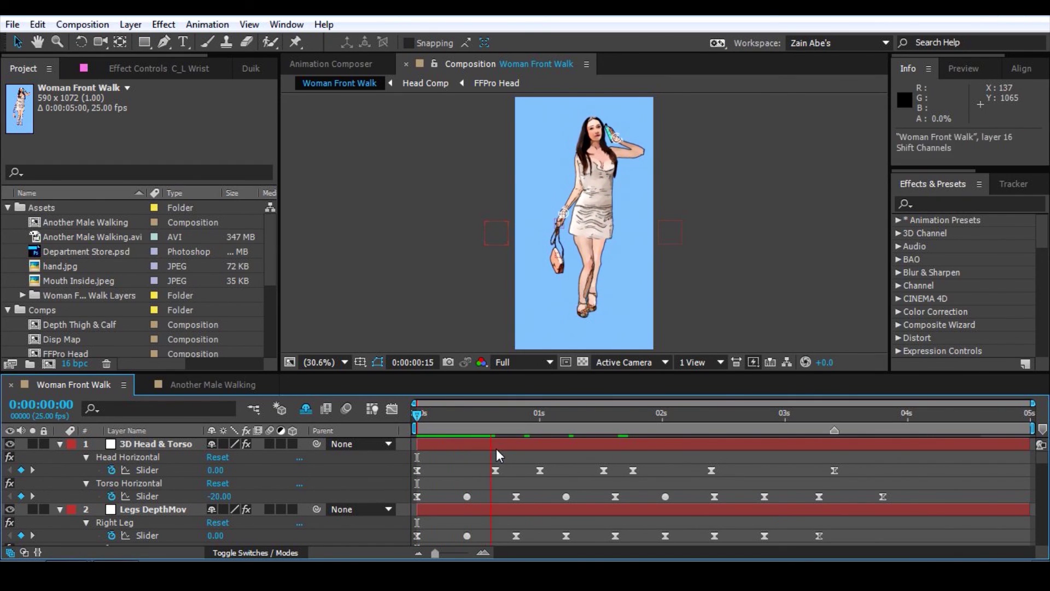
key(space)
drag(512, 429, 504, 454)
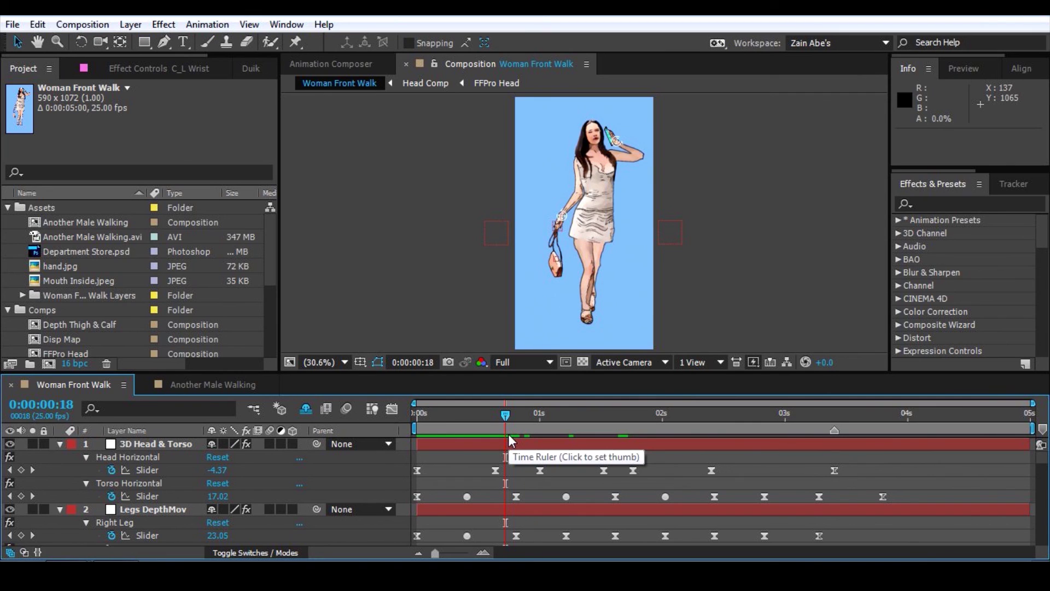
drag(505, 417, 750, 474)
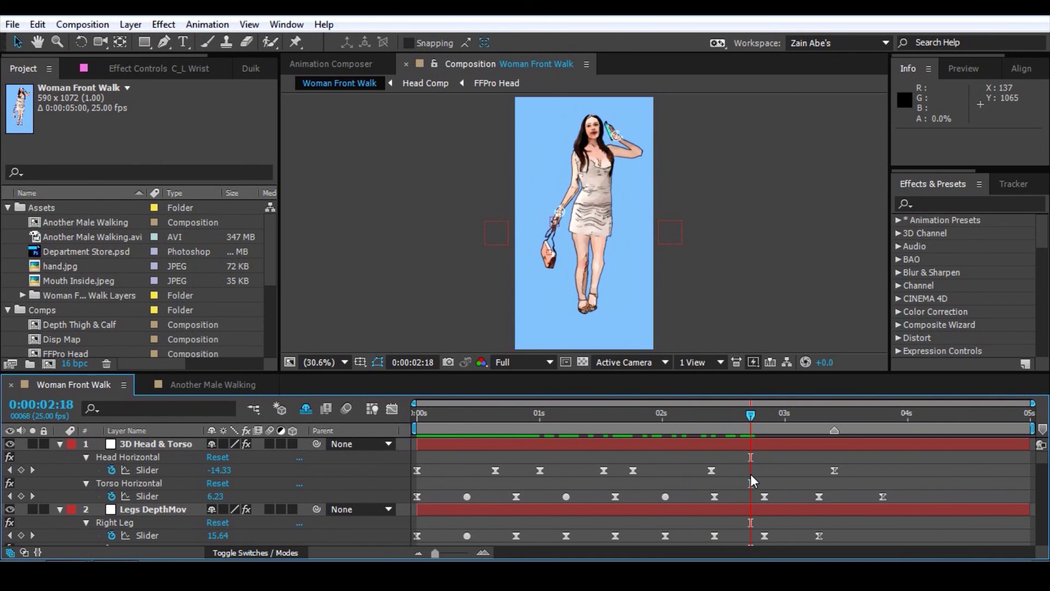